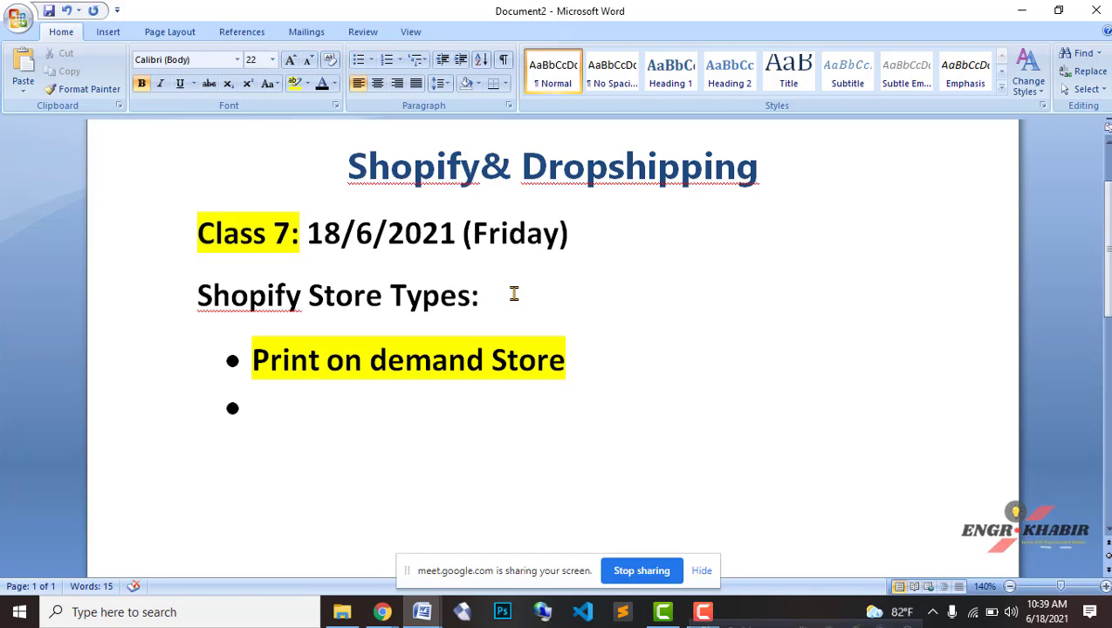
key("Return")
key("BackSpace")
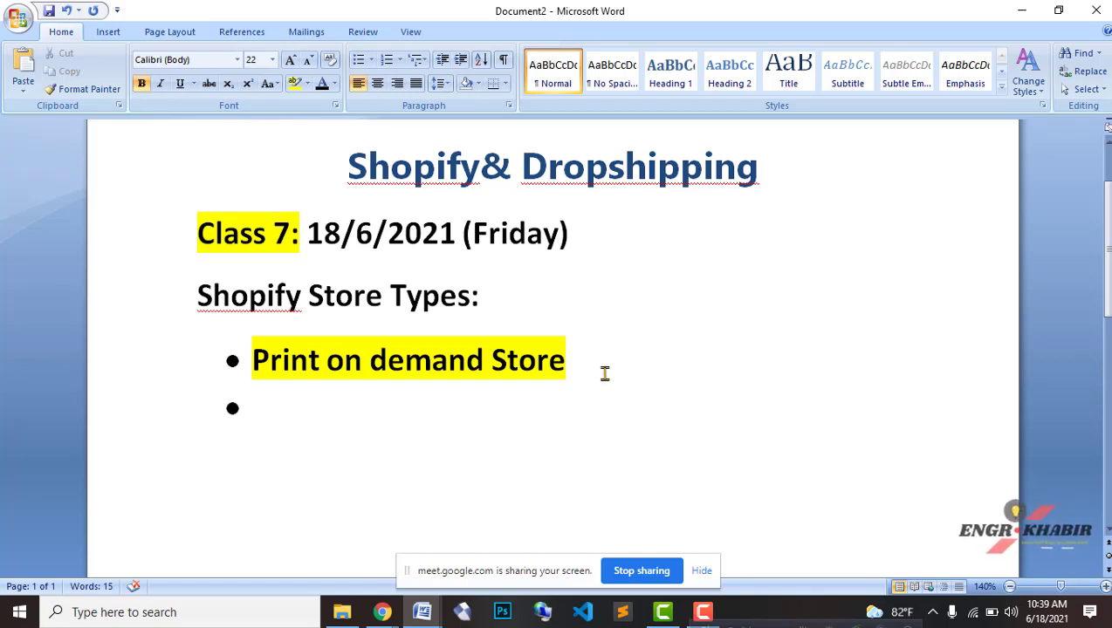
scroll(663, 323, "down", 2)
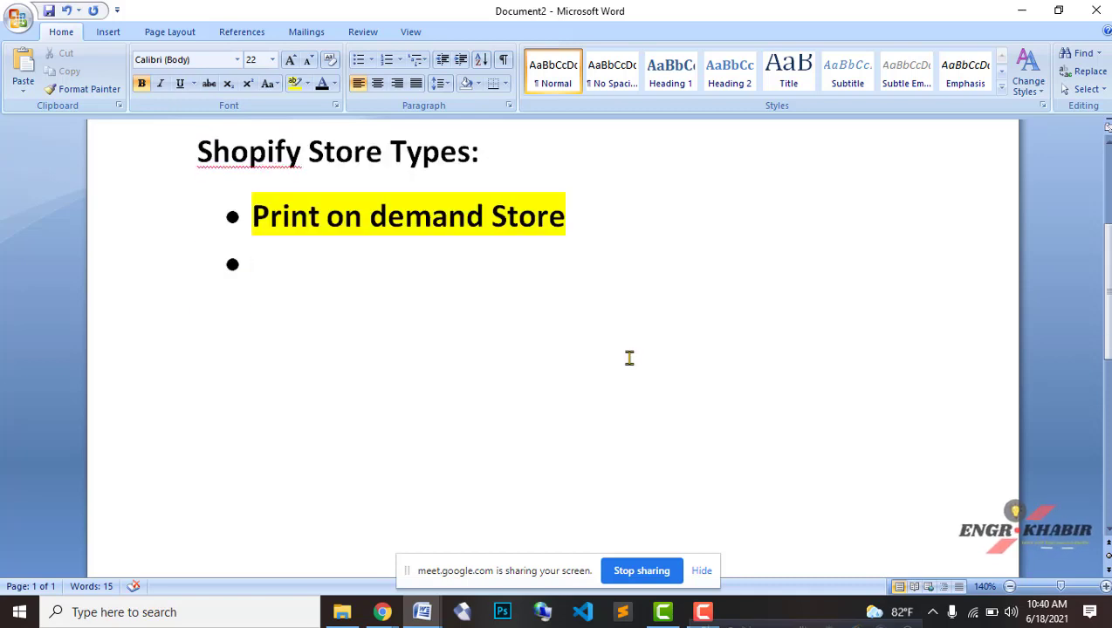
scroll(611, 376, "up", 2)
left_click_drag(253, 358, 628, 362)
left_click(602, 389)
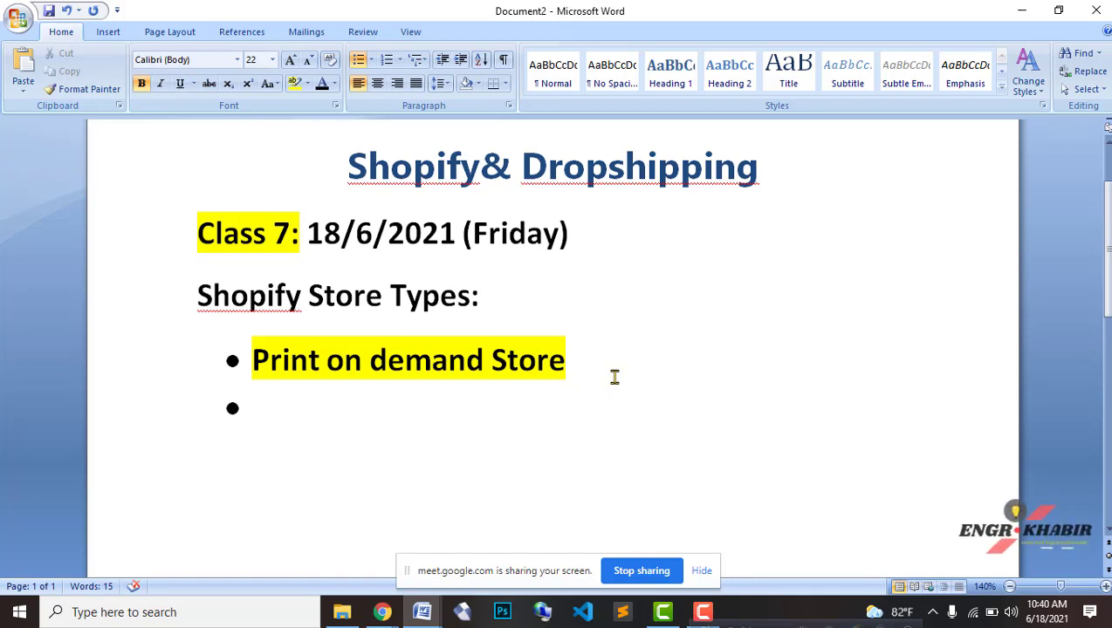
Add the bullets "Single product/ one product store" and "multiniche" below "Print on demand Store" in the store types list
type("SIngl")
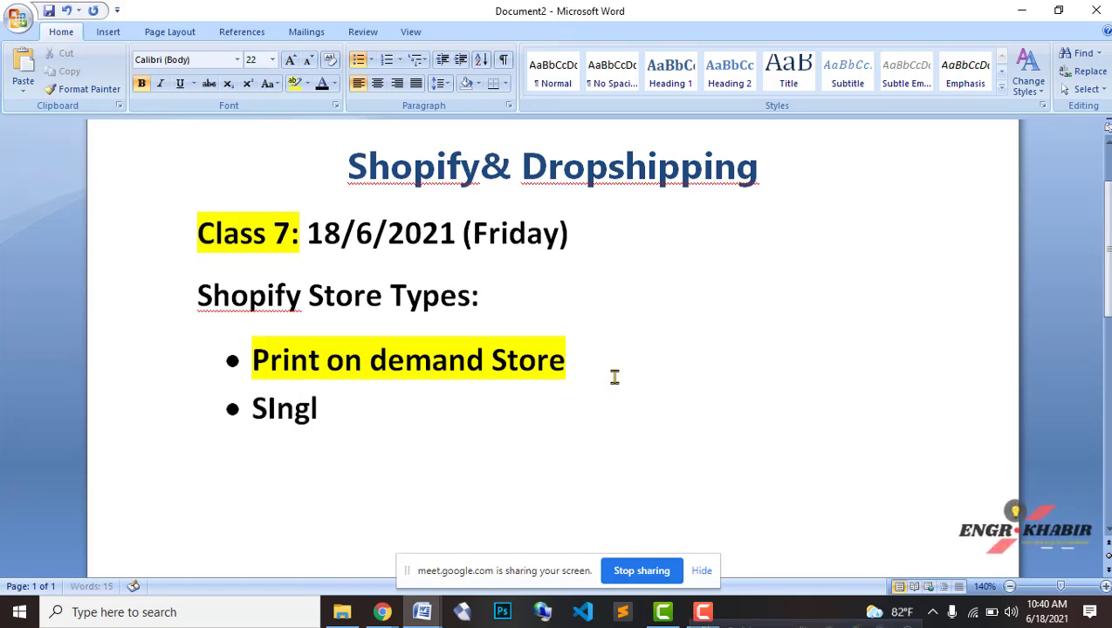
type("e product")
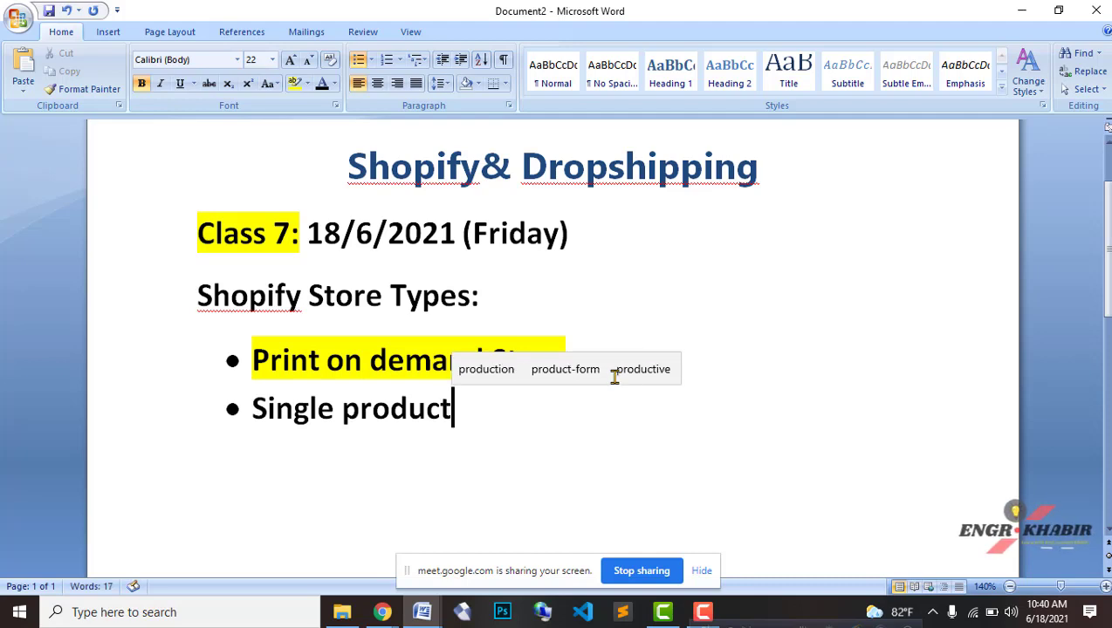
type("/ one pr")
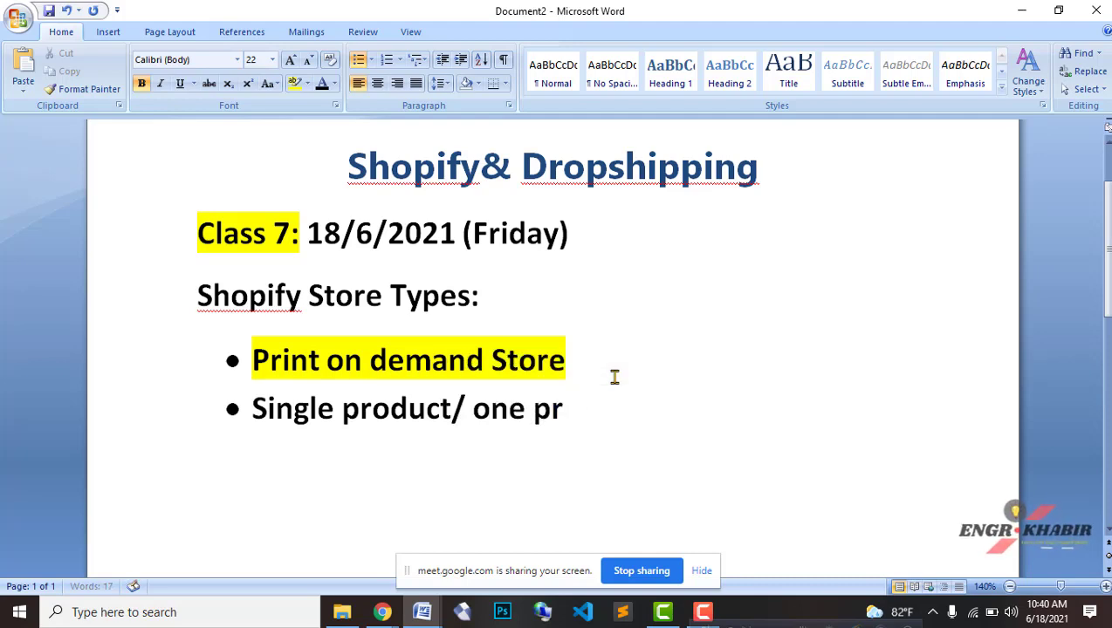
type("odut")
key("BackSpace")
type("ct")
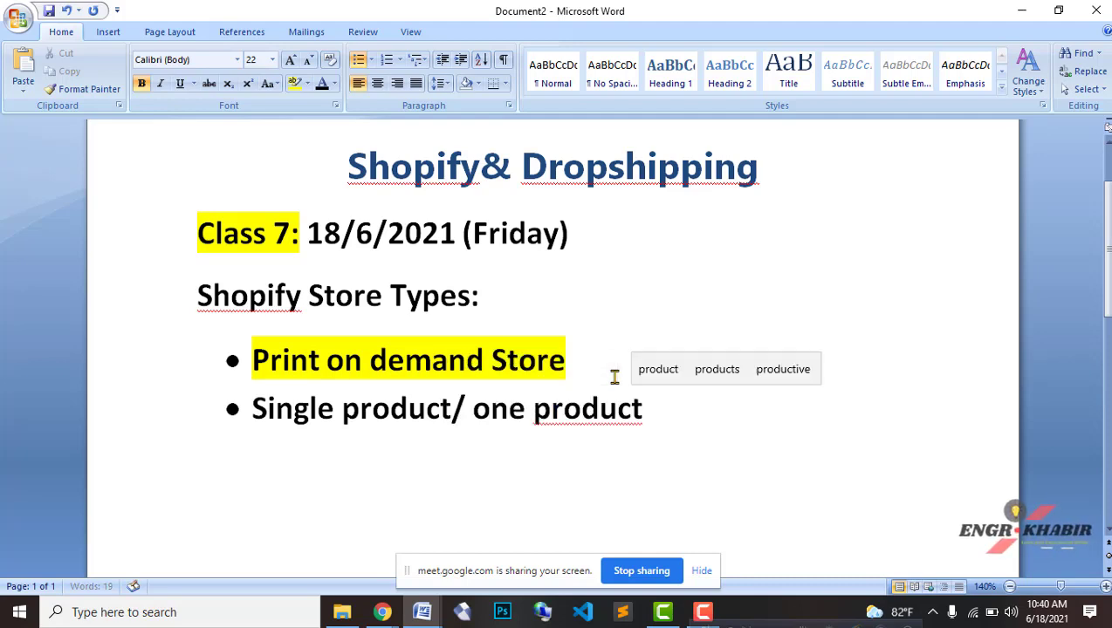
type(" stoe")
key("BackSpace")
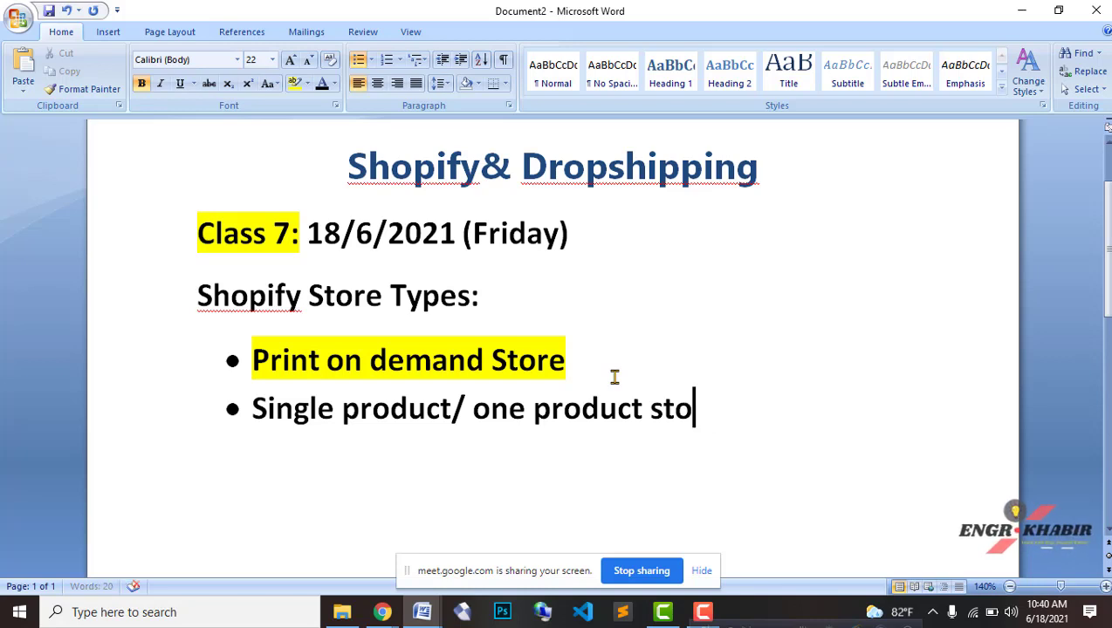
type("e")
key("BackSpace")
type("re")
key("Return")
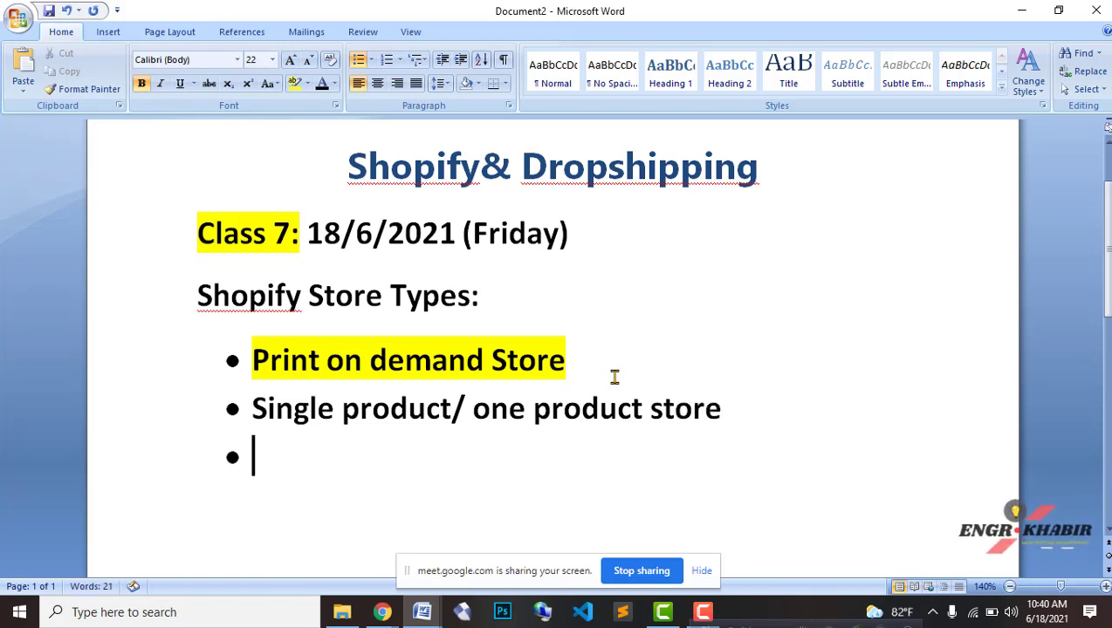
type("mu")
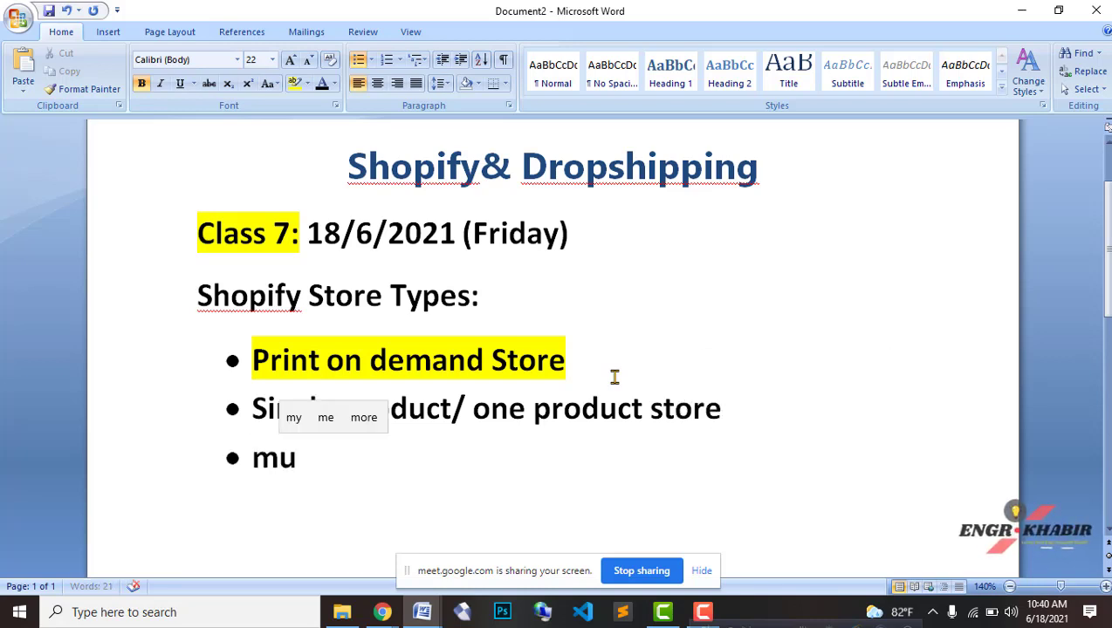
type("ltiniche")
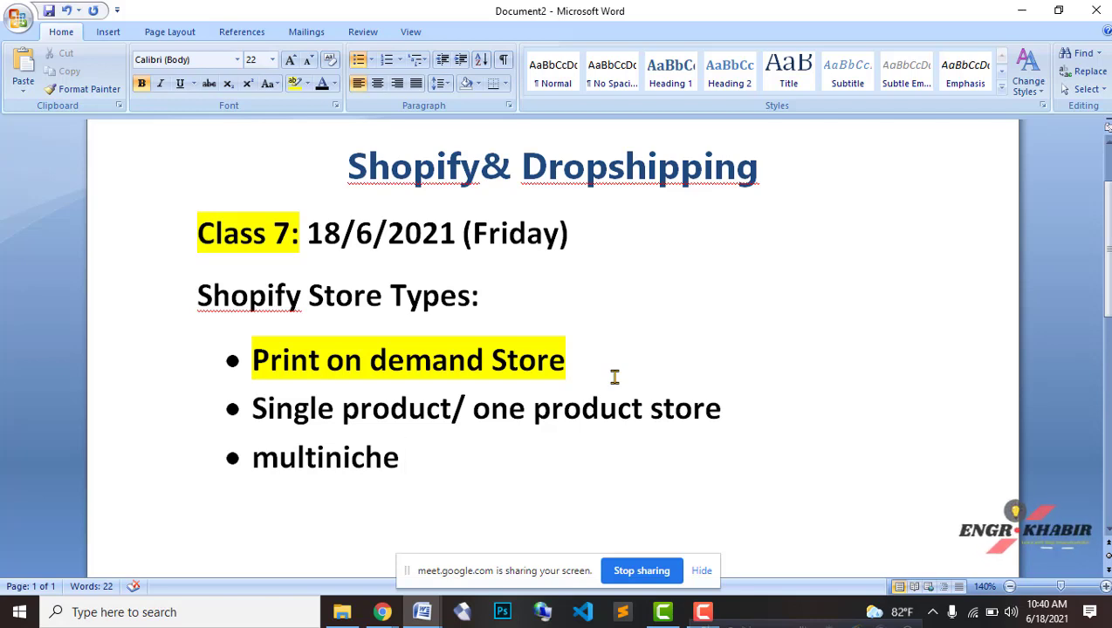
Delete the "Single product/ one product store" and "multiniche" bullets from the store types list
left_click_drag(430, 458, 257, 409)
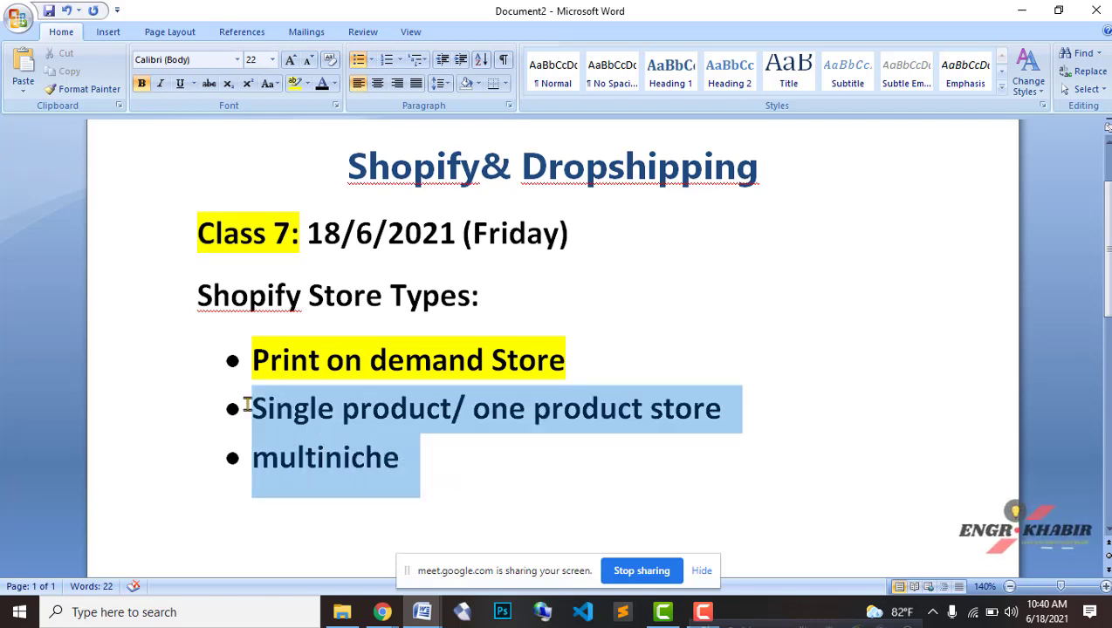
key("Delete")
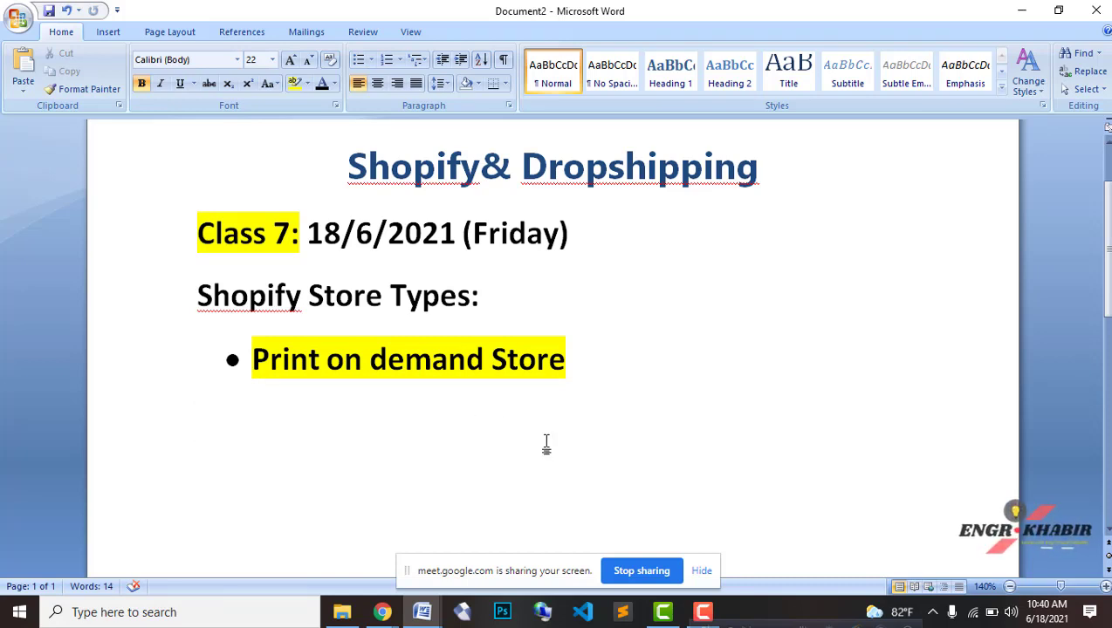
scroll(540, 445, "down", 1)
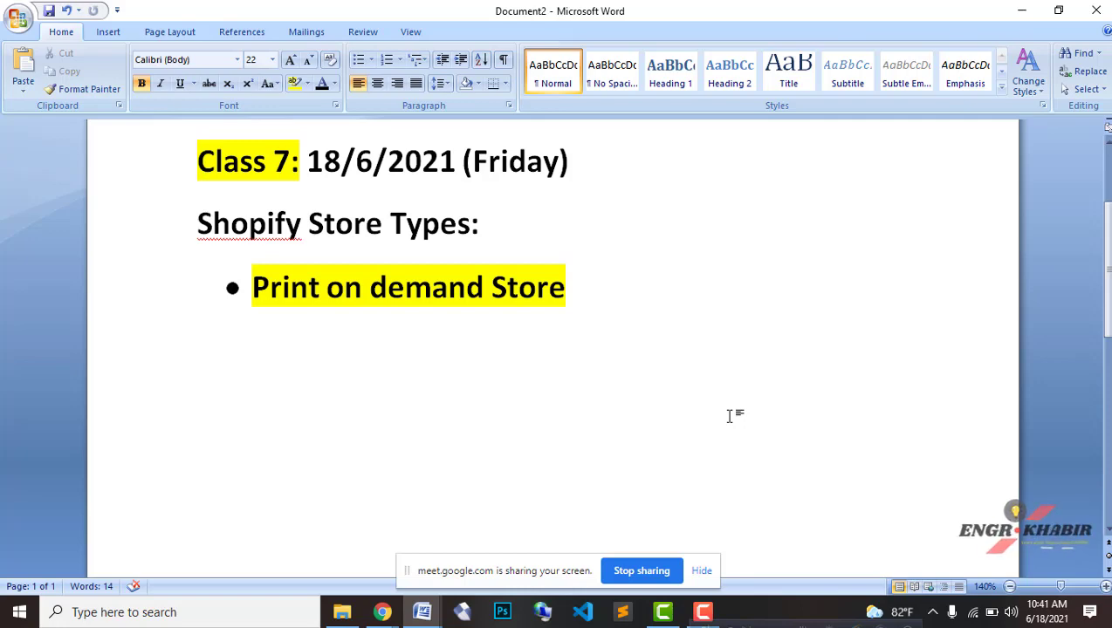
Switch to the Google Meet call in Chrome and admit the person waiting to join
left_click(344, 614)
mouse_move(377, 617)
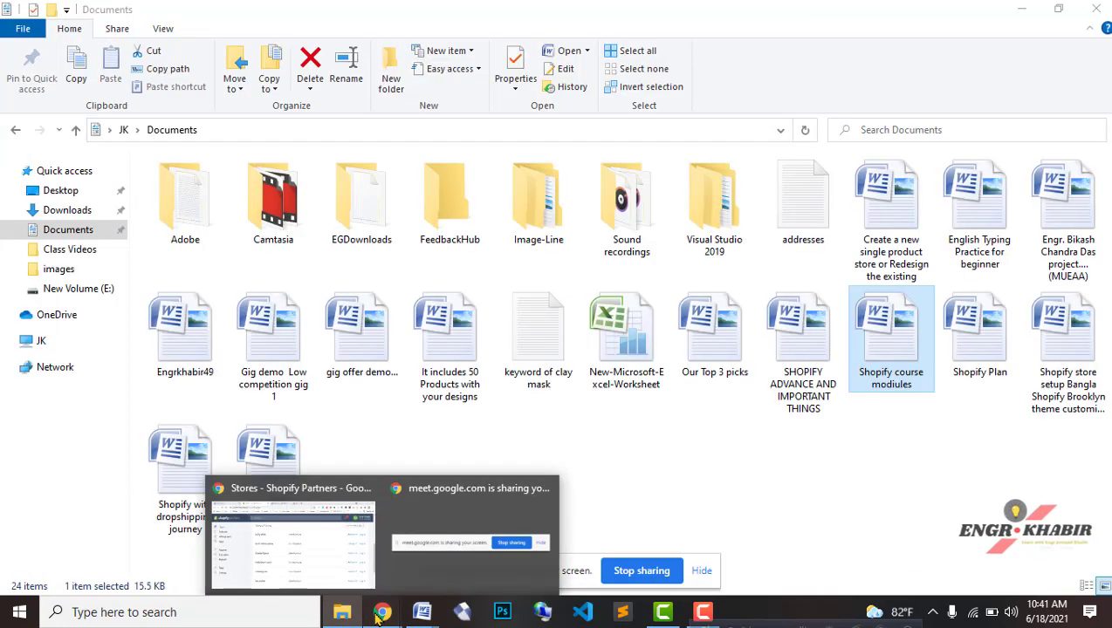
left_click(327, 555)
left_click(436, 13)
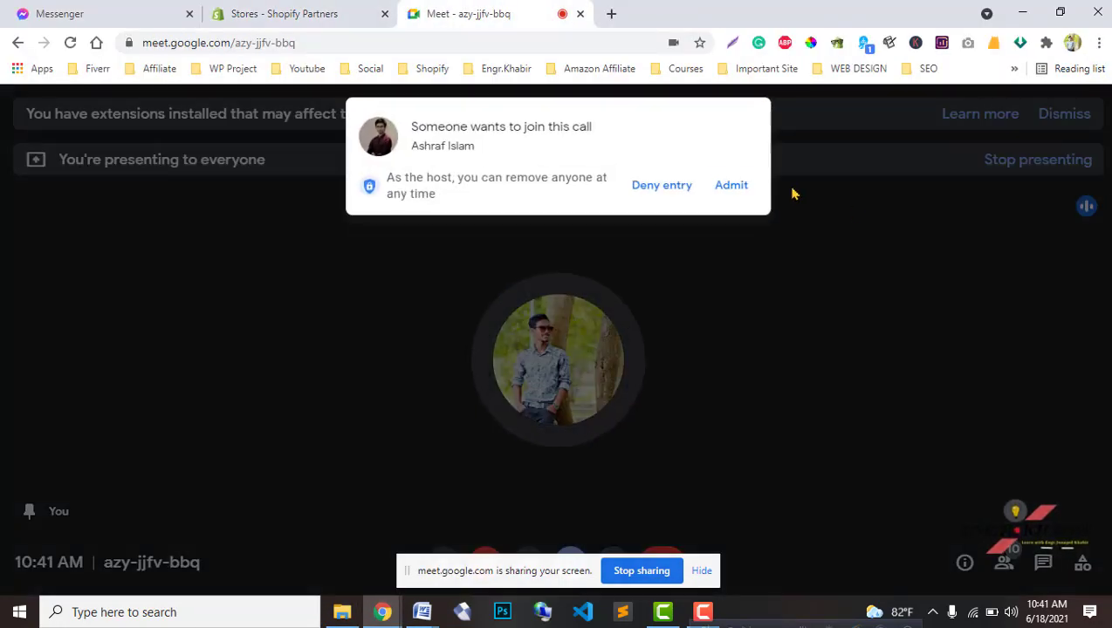
left_click(733, 187)
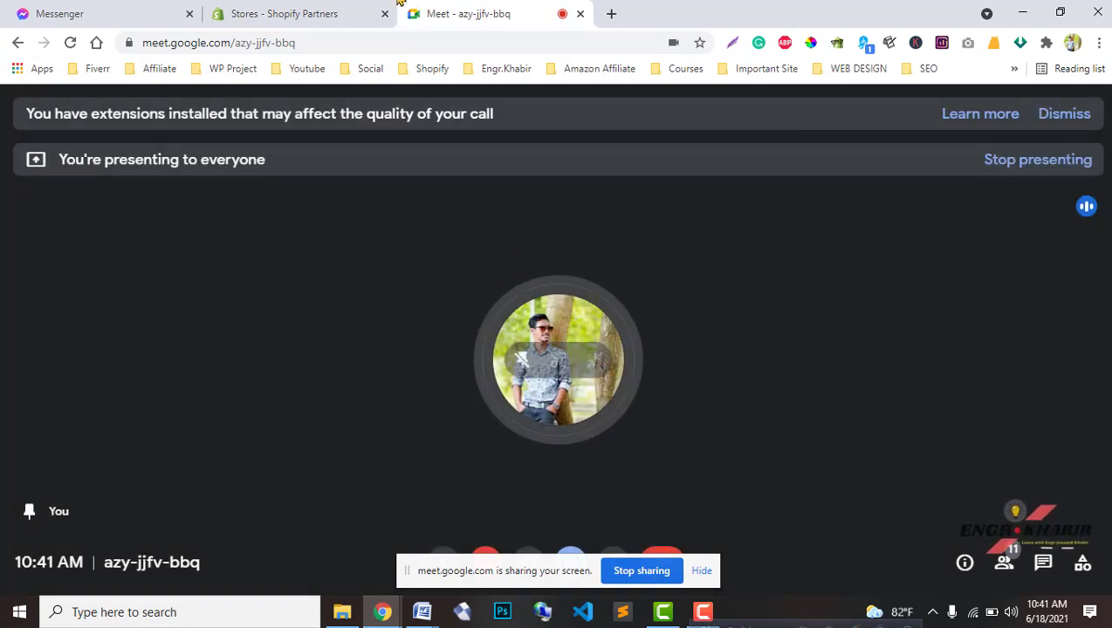
Leave the Meet call window and switch back to the class notes document in Microsoft Word
left_click(385, 614)
left_click(456, 550)
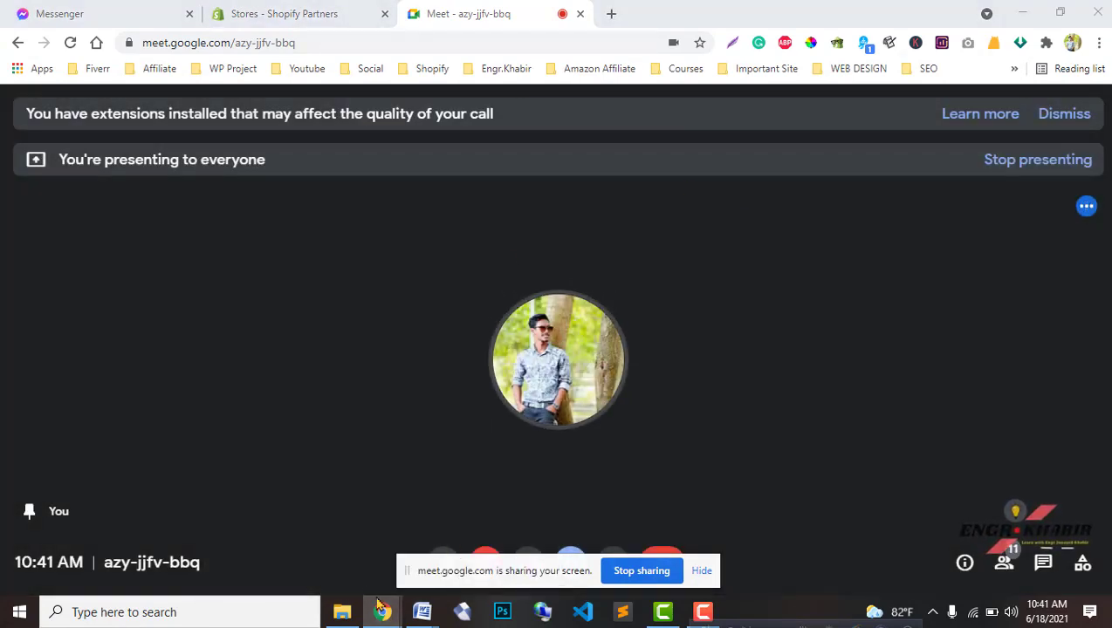
left_click(382, 612)
left_click(372, 545)
left_click(384, 614)
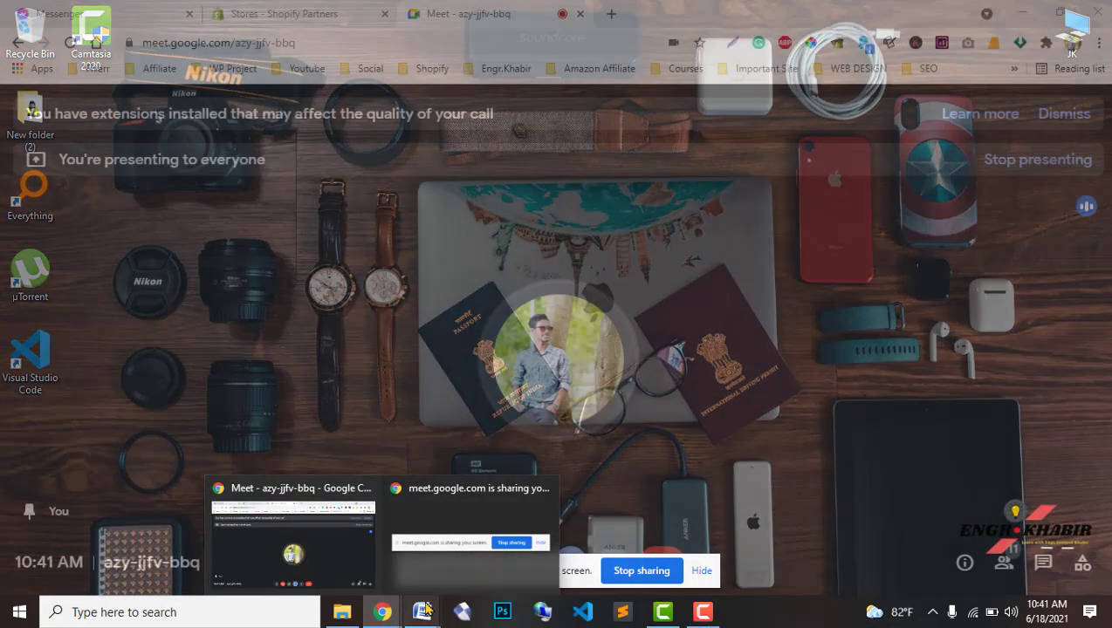
left_click(422, 611)
left_click(483, 563)
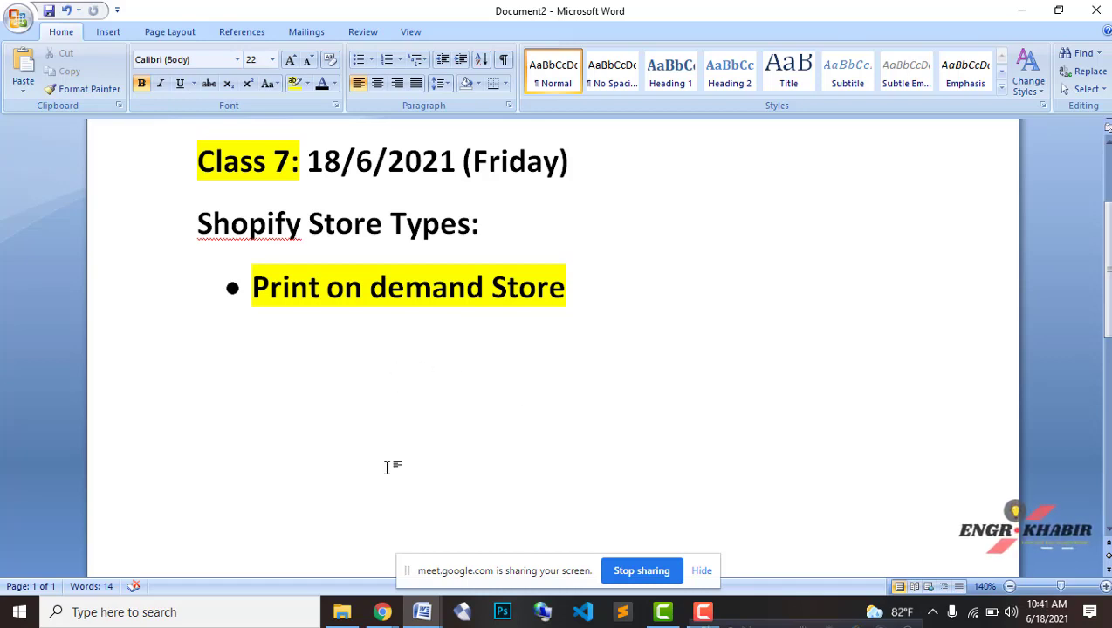
Add the product examples "Mug", "Tshirt" and "Dresses" on separate lines below the "Print on demand Store" bullet
type("mug")
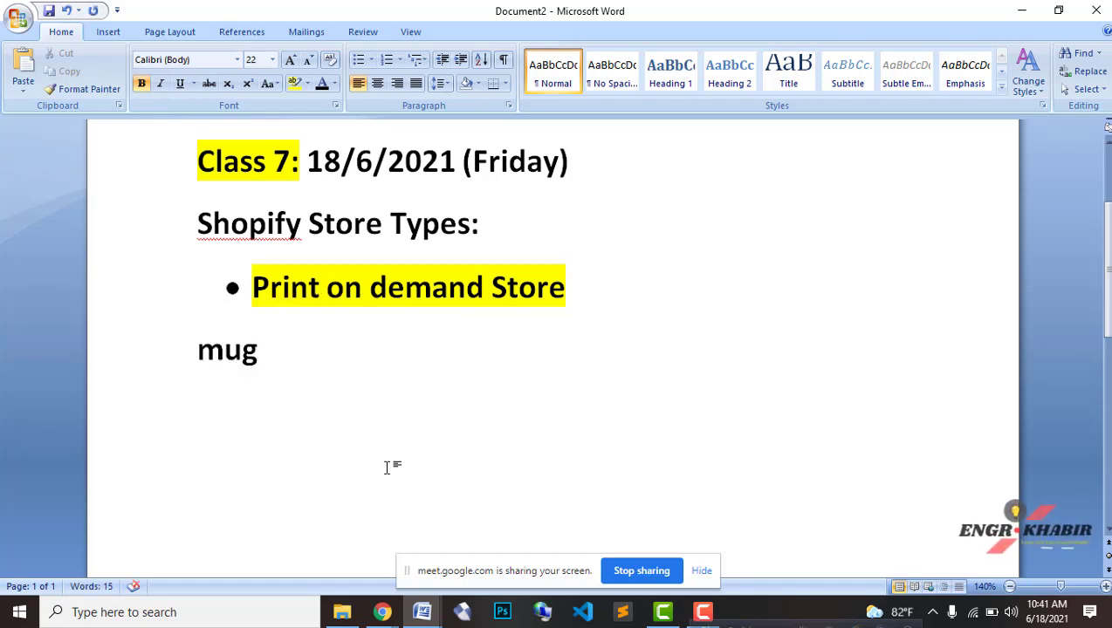
key("Return")
type("tshirt ")
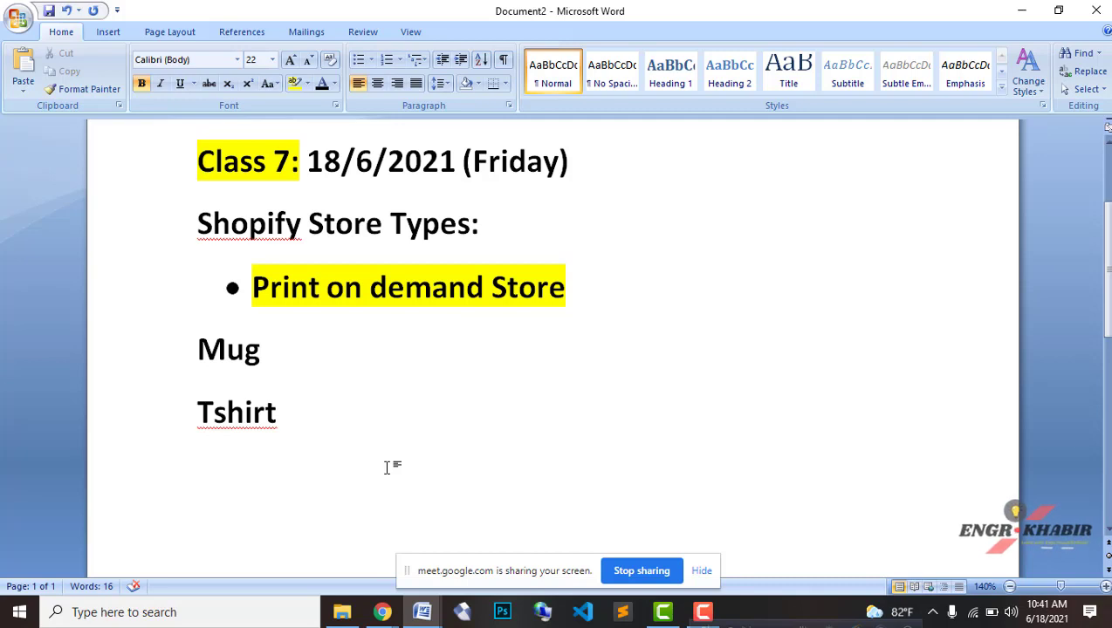
type("dress")
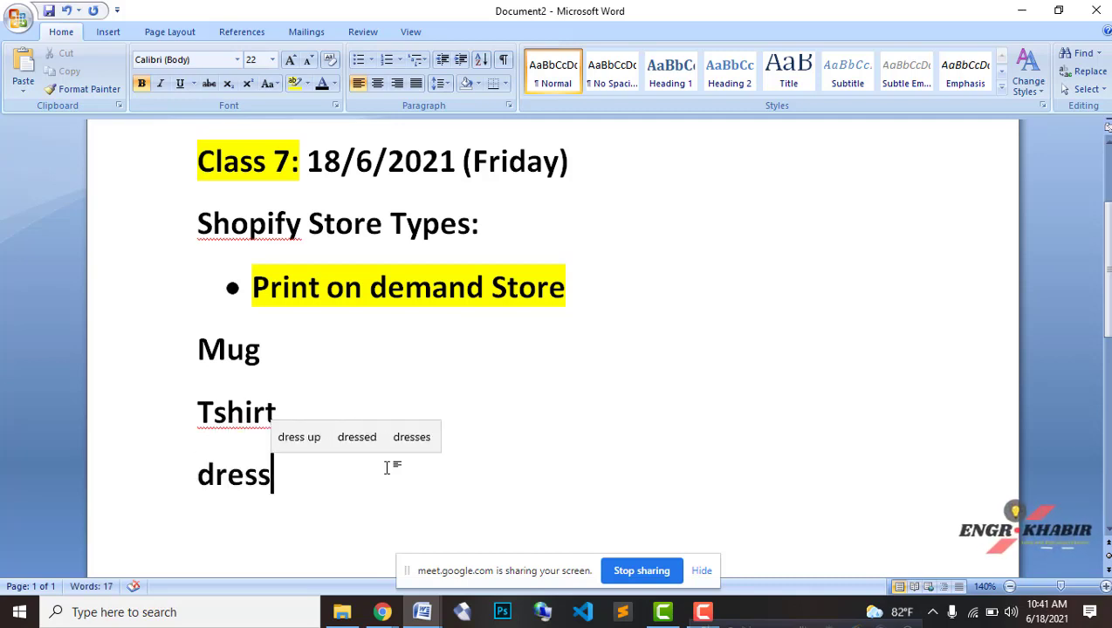
key("Up")
key("Right")
key("Right")
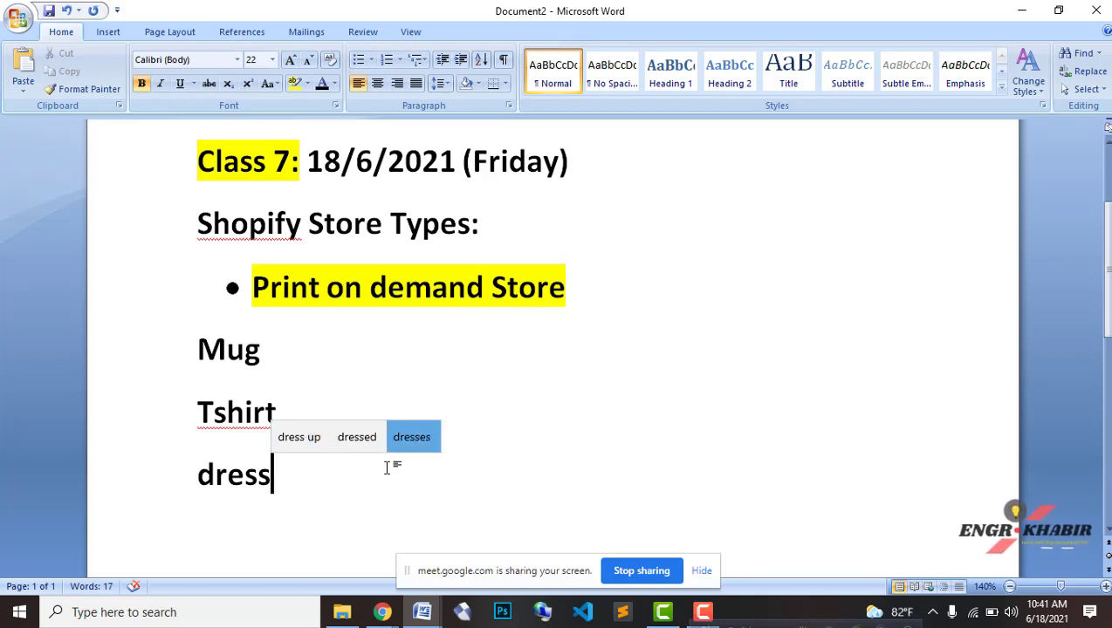
key("Return")
key("Return")
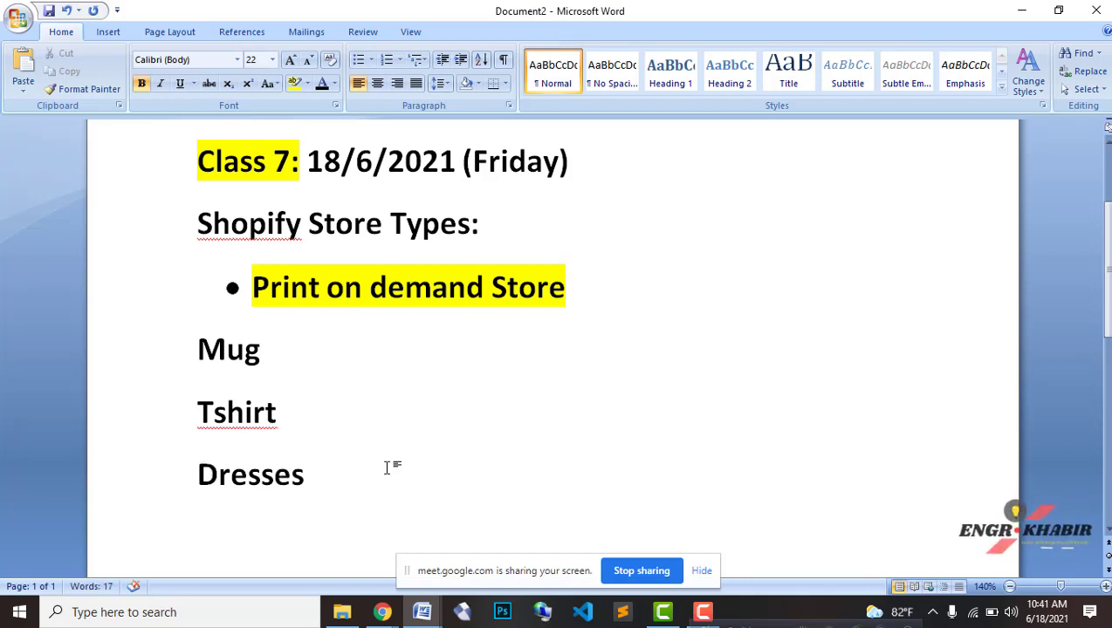
Review the notes and mark out the "Print on demand Store" bullet by selecting its text
scroll(376, 489, "down", 3)
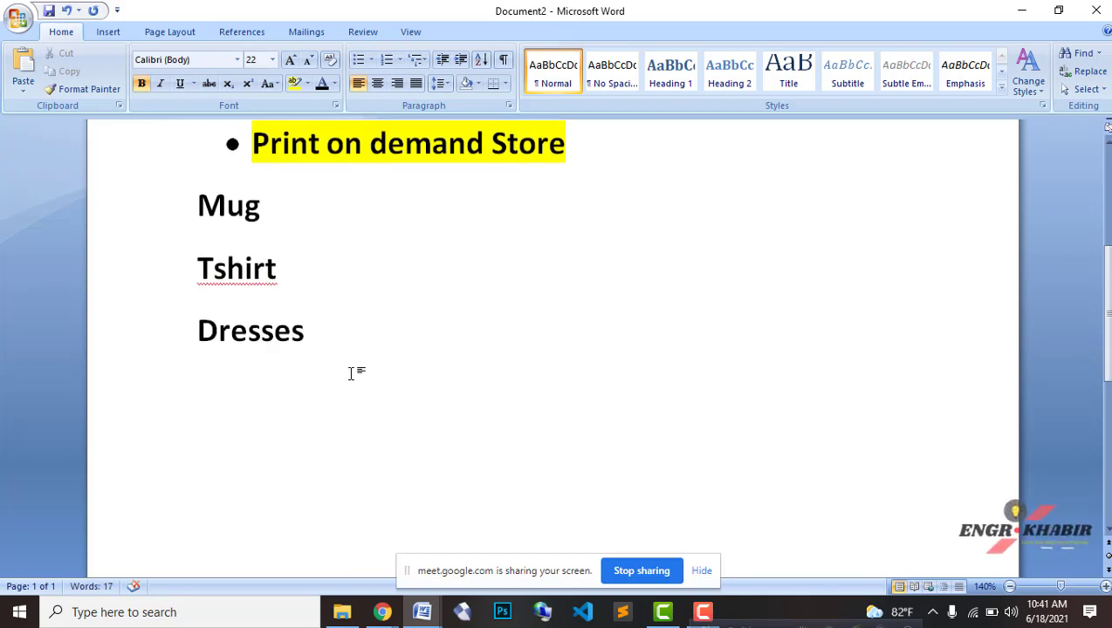
scroll(325, 422, "up", 1)
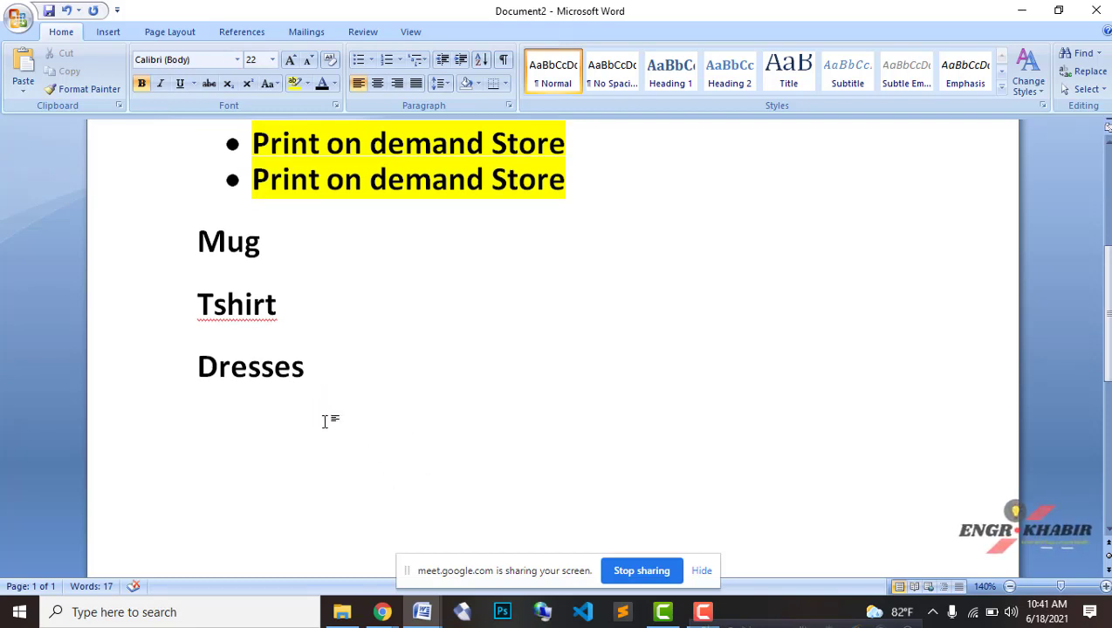
scroll(325, 421, "up", 3)
scroll(337, 456, "down", 2)
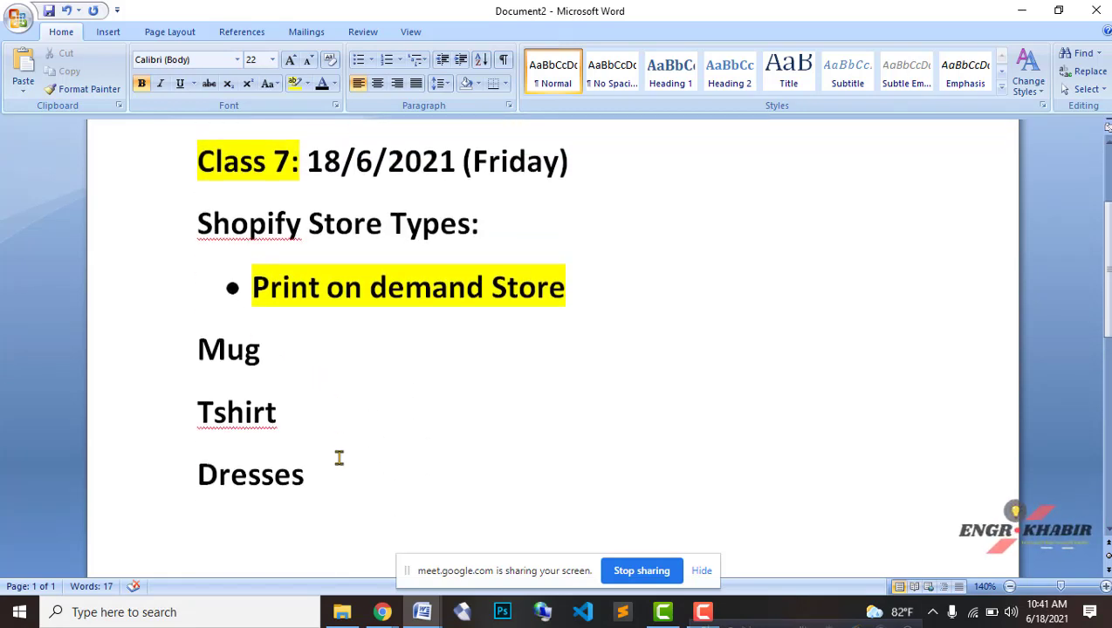
triple_click(533, 286)
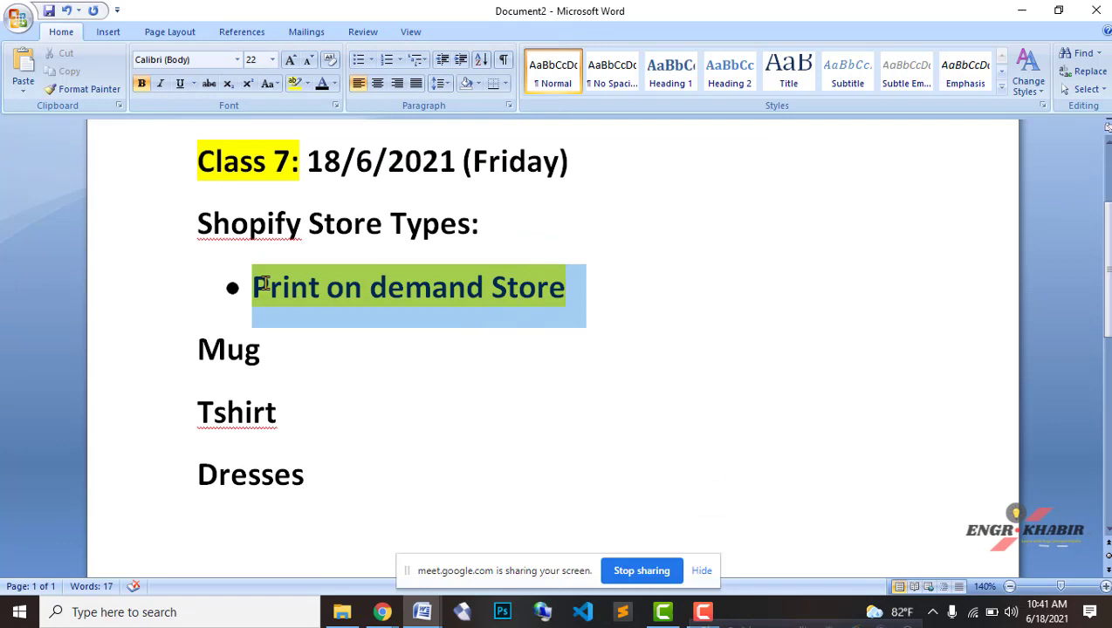
left_click(543, 395)
left_click_drag(571, 294, 274, 287)
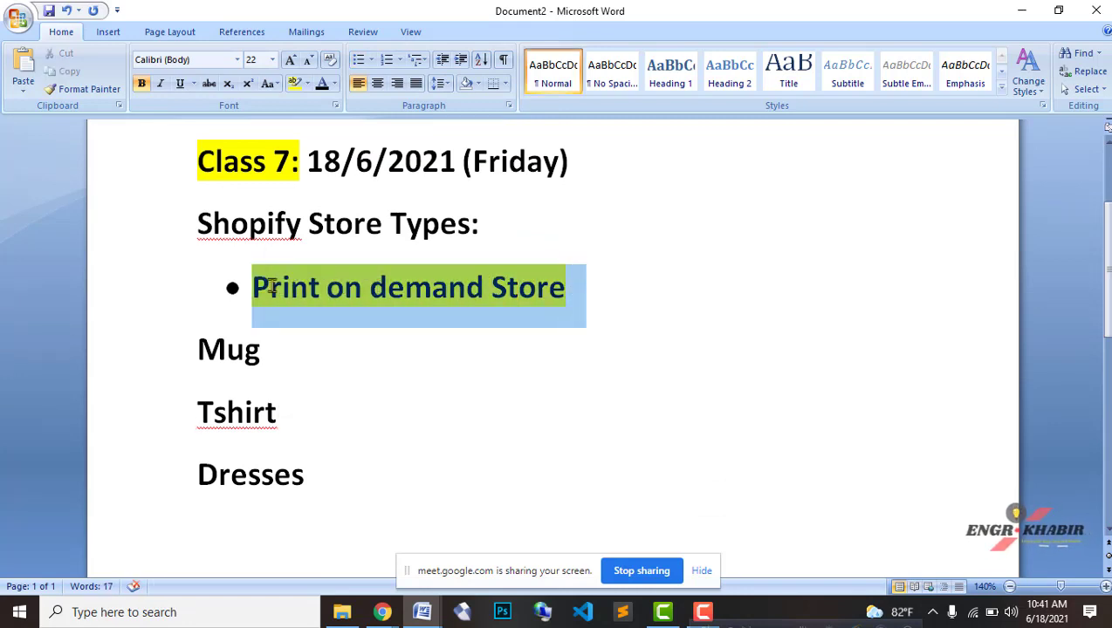
left_click(495, 371)
left_click_drag(574, 285, 262, 272)
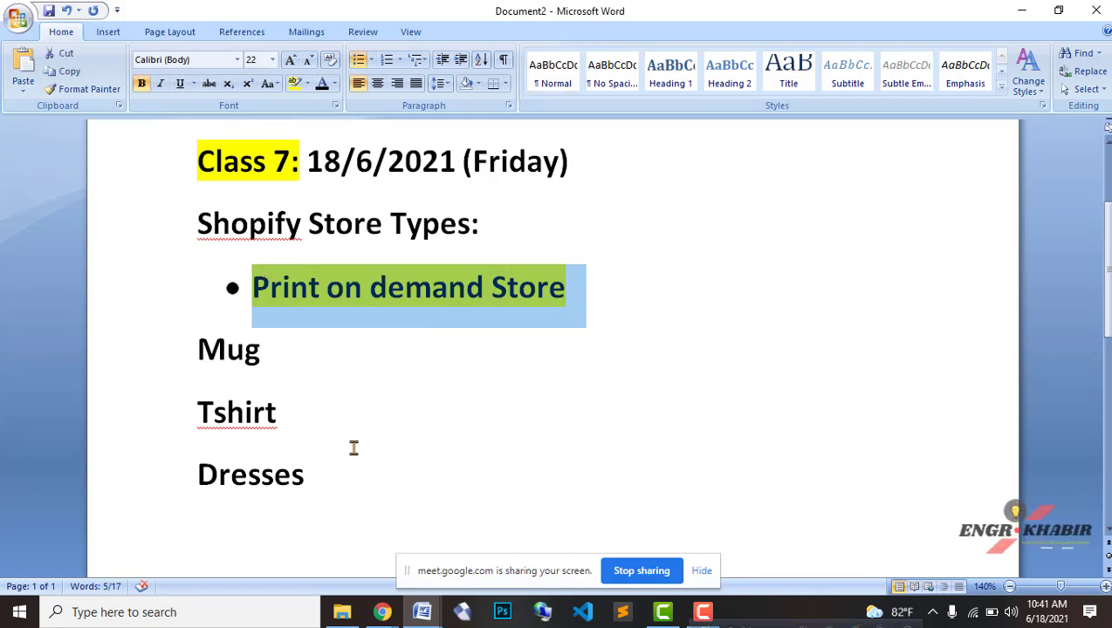
Review the product examples Mug, Tshirt and Dresses by selecting the three lines below the bullet
scroll(353, 449, "down", 2)
scroll(353, 449, "up", 3)
left_click_drag(330, 510, 199, 375)
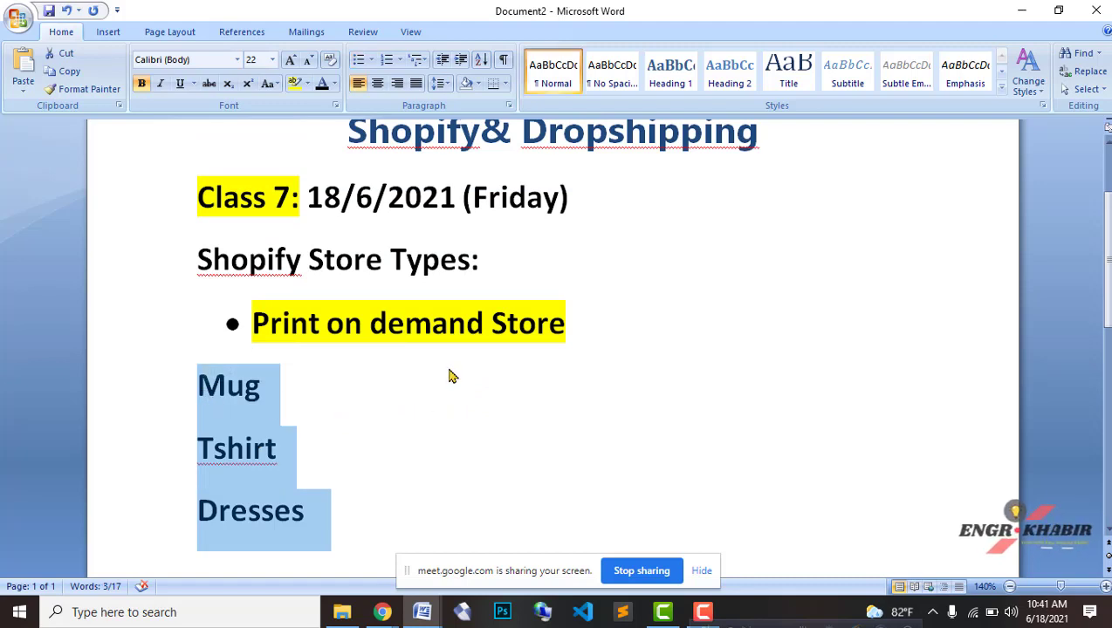
left_click(358, 522)
left_click_drag(193, 381, 315, 536)
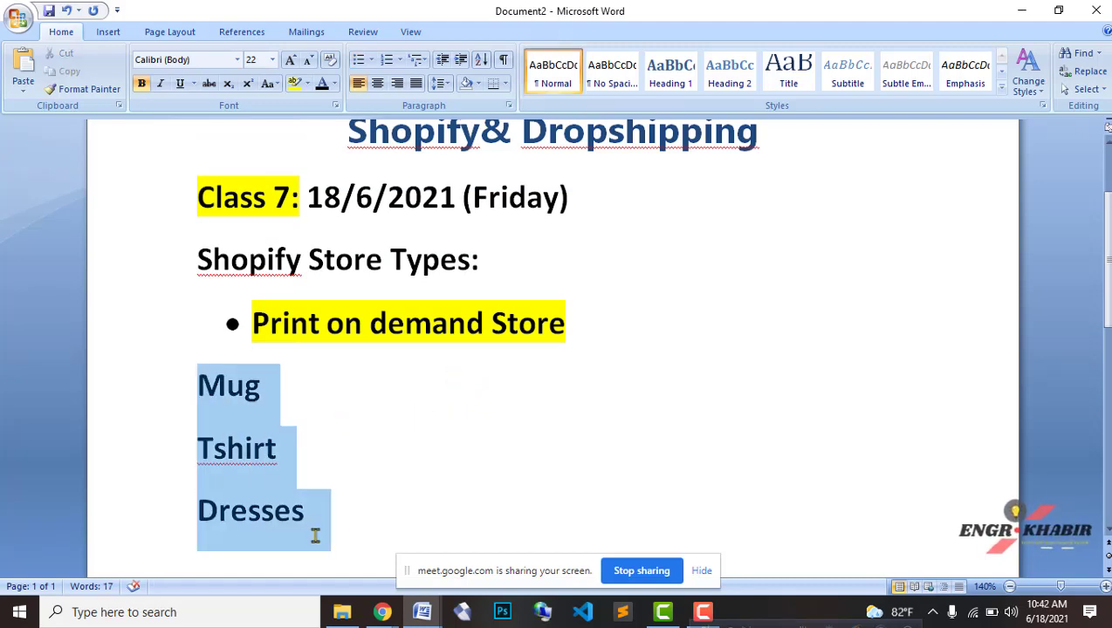
left_click(456, 428)
scroll(456, 430, "down", 3)
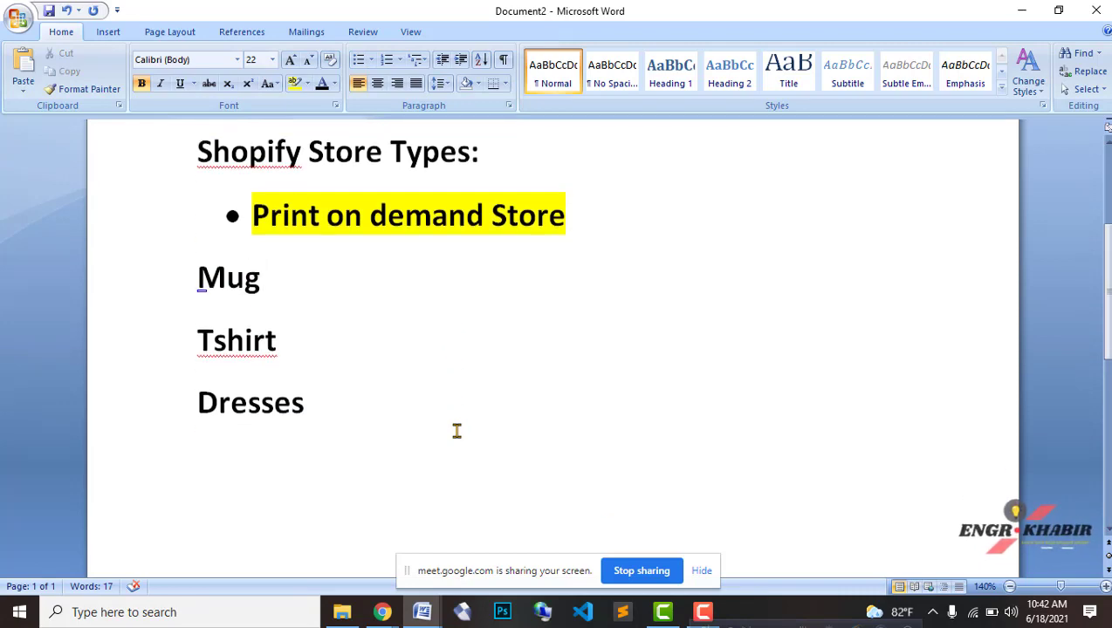
scroll(456, 429, "up", 3)
left_click_drag(311, 513, 203, 384)
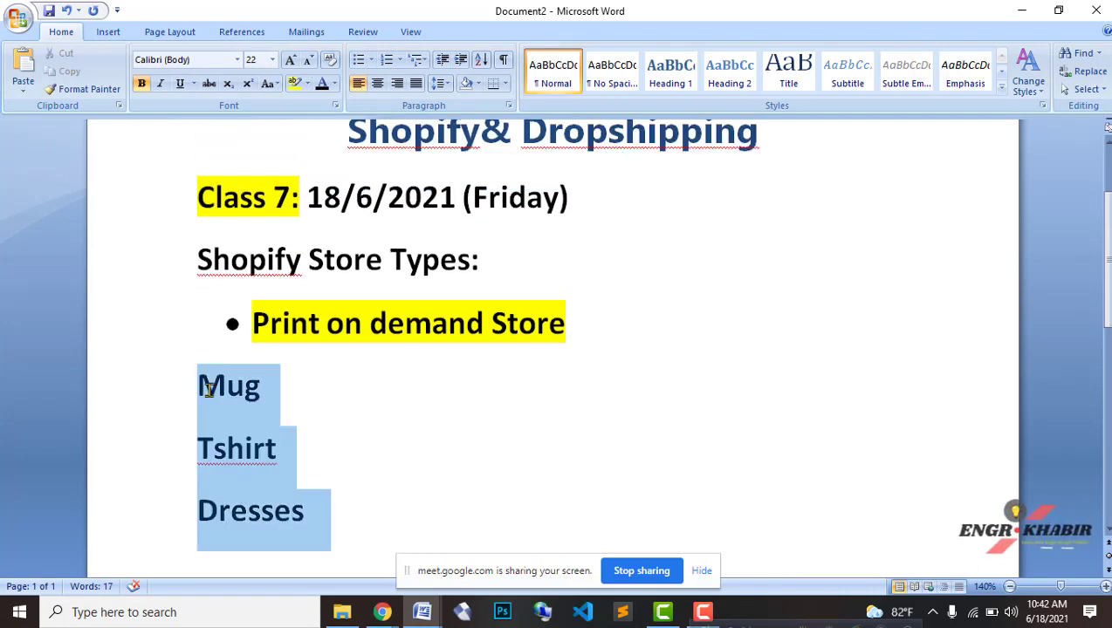
Switch from the notes to the Shopify Partners stores page in Chrome and look over the list of stores
left_click(384, 611)
left_click(331, 549)
left_click(130, 10)
left_click(262, 13)
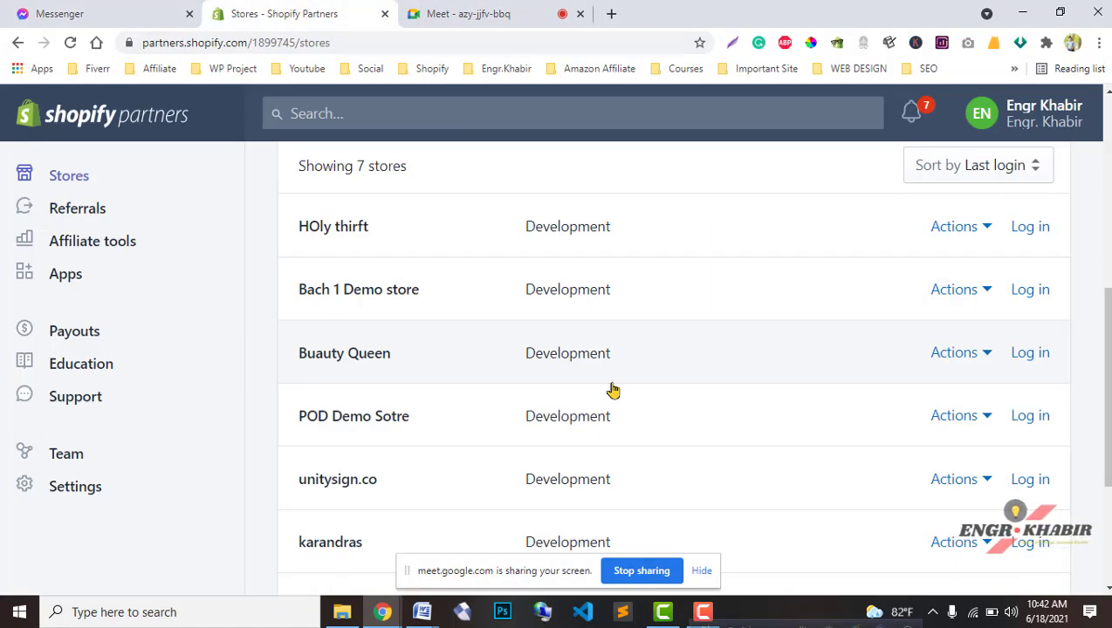
scroll(608, 394, "up", 1)
scroll(608, 395, "up", 2)
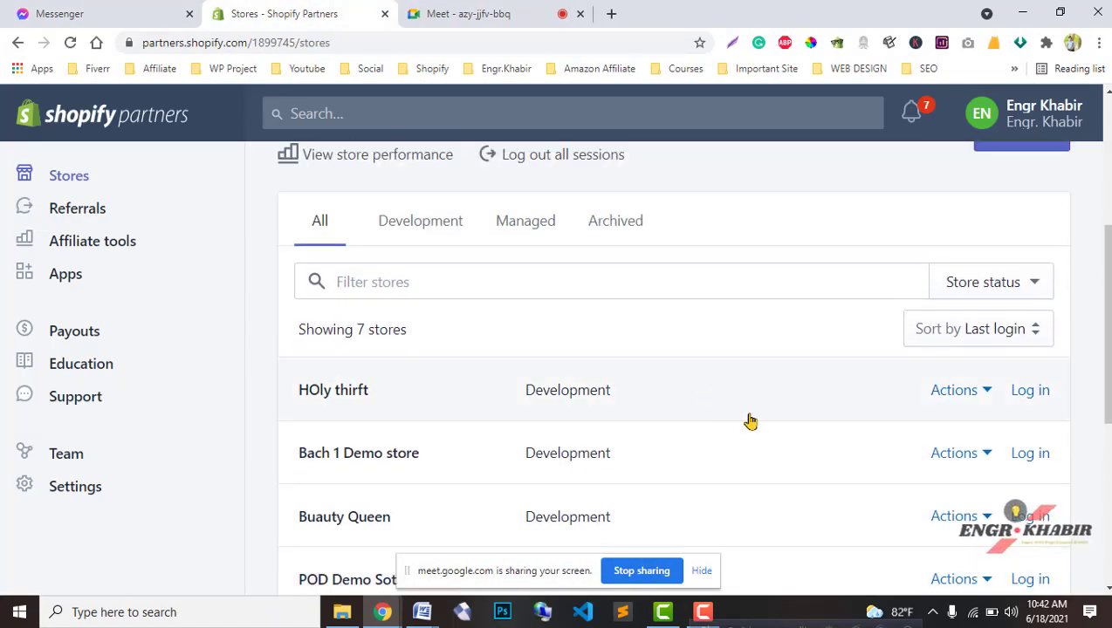
scroll(803, 464, "down", 1)
scroll(803, 464, "up", 3)
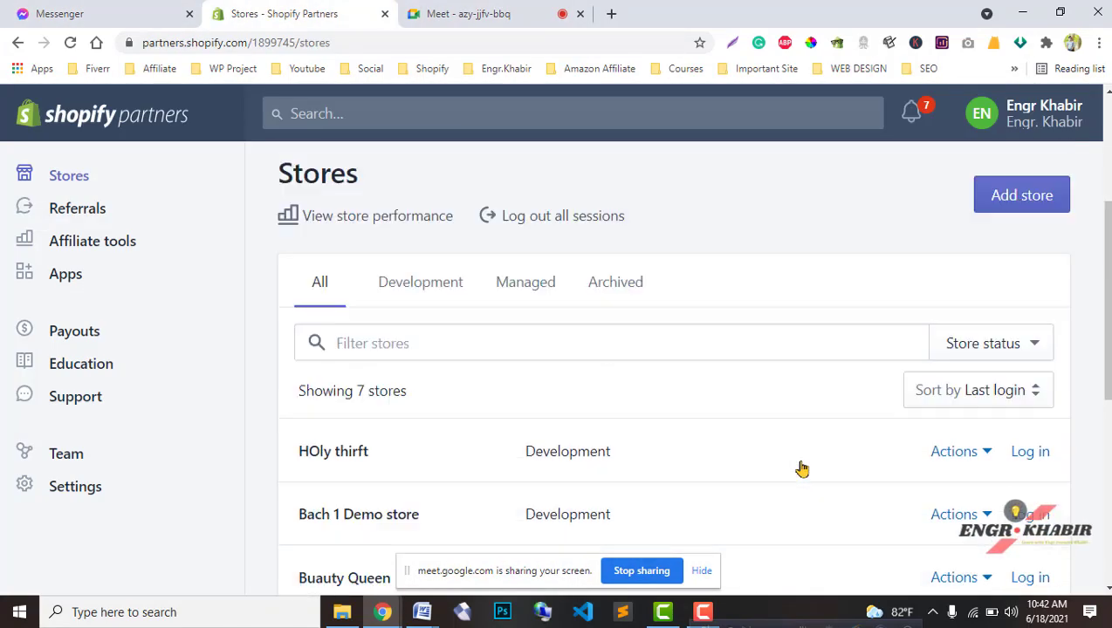
Start adding a new store to the partner account and choose Development store as its type
left_click(995, 301)
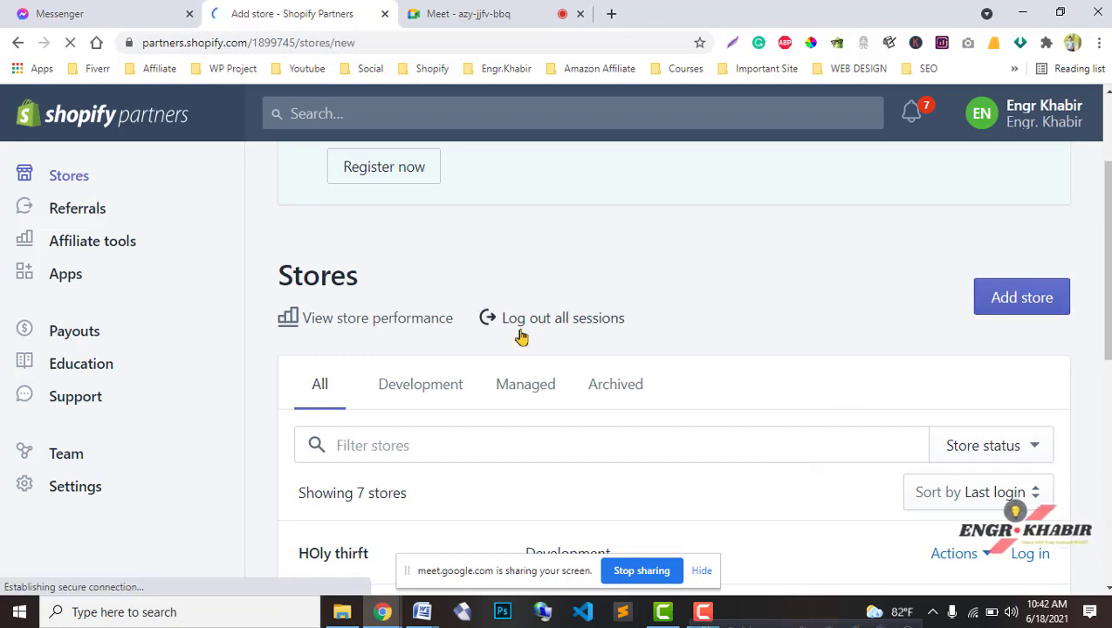
scroll(524, 445, "down", 4)
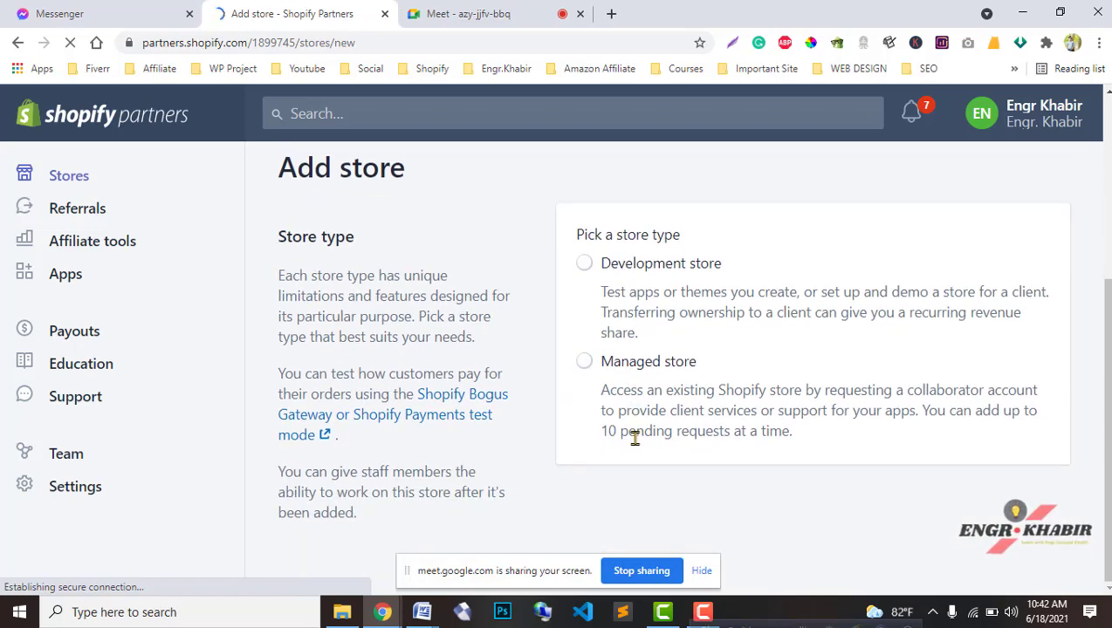
left_click(577, 259)
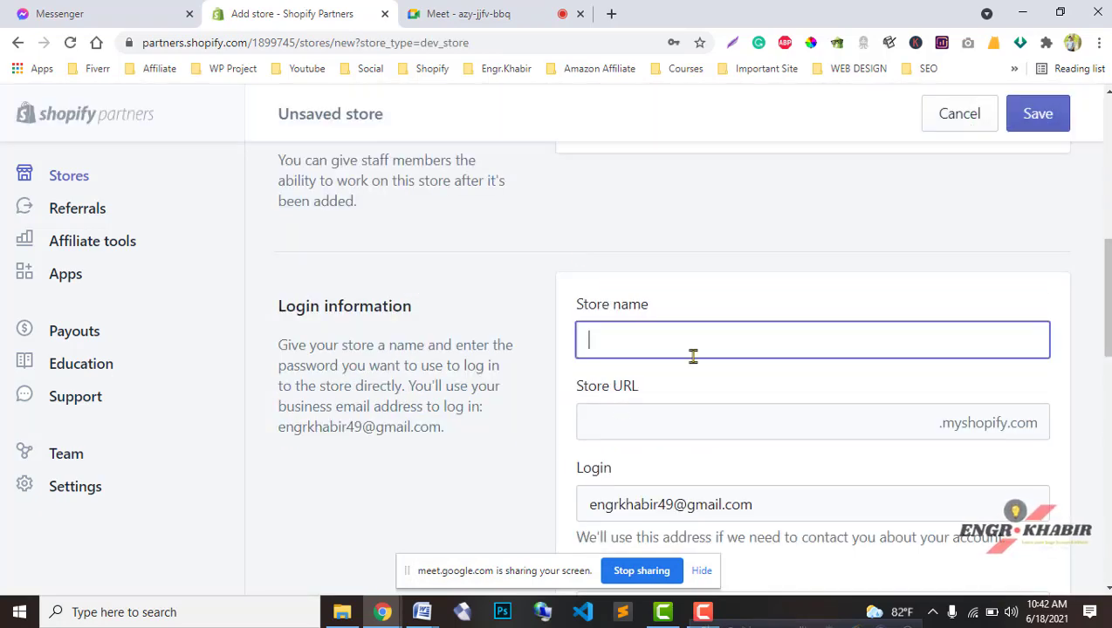
Name the development store "Print on demand demo store", then complete the login information form and create the store
type("Print on demna")
key("BackSpace")
key("BackSpace")
type("an")
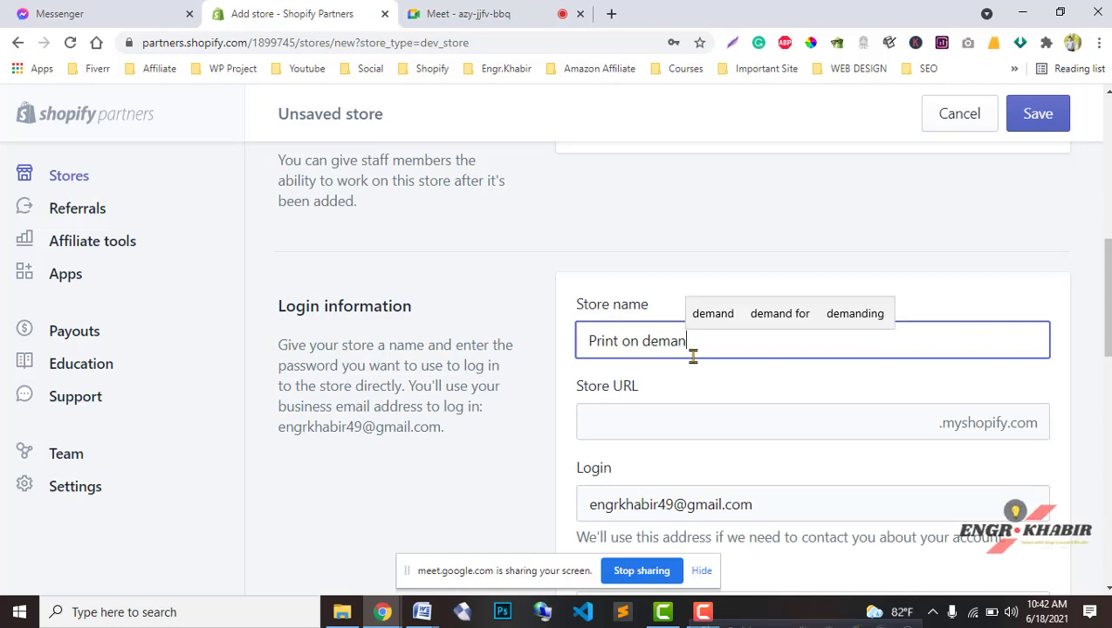
type("d d3mo")
key("BackSpace")
key("BackSpace")
key("BackSpace")
type("e")
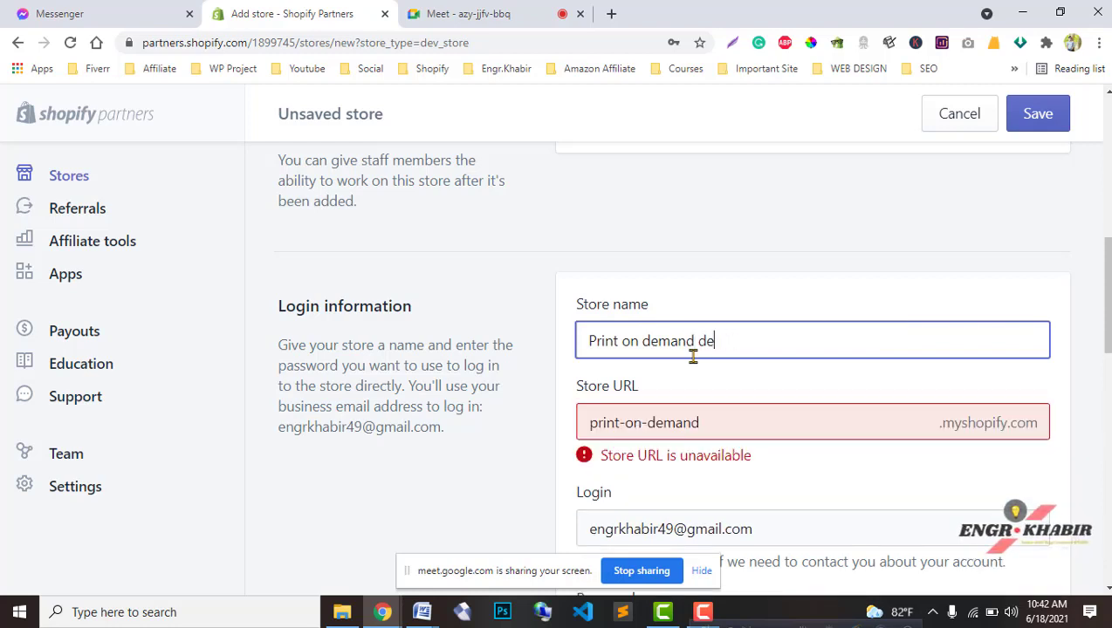
type("mo store")
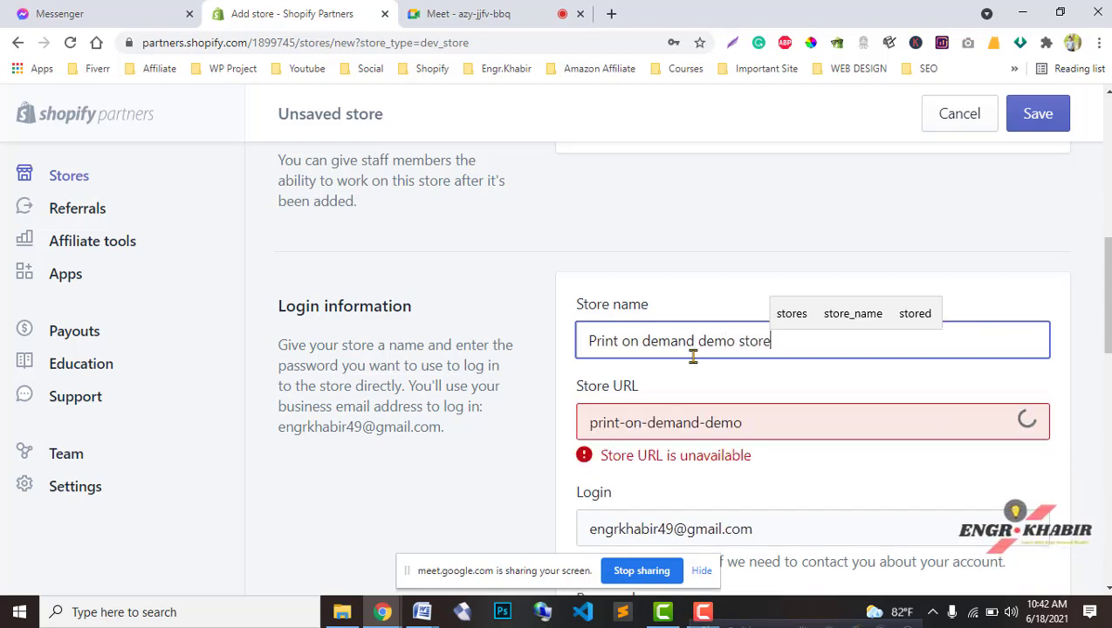
scroll(707, 390, "down", 15)
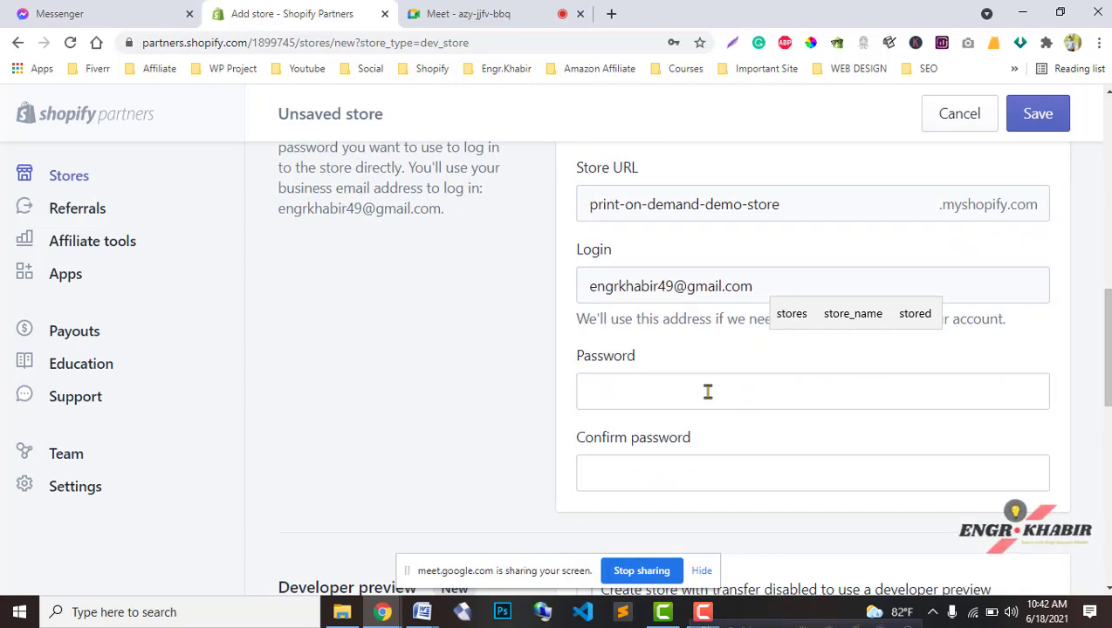
left_click(1051, 543)
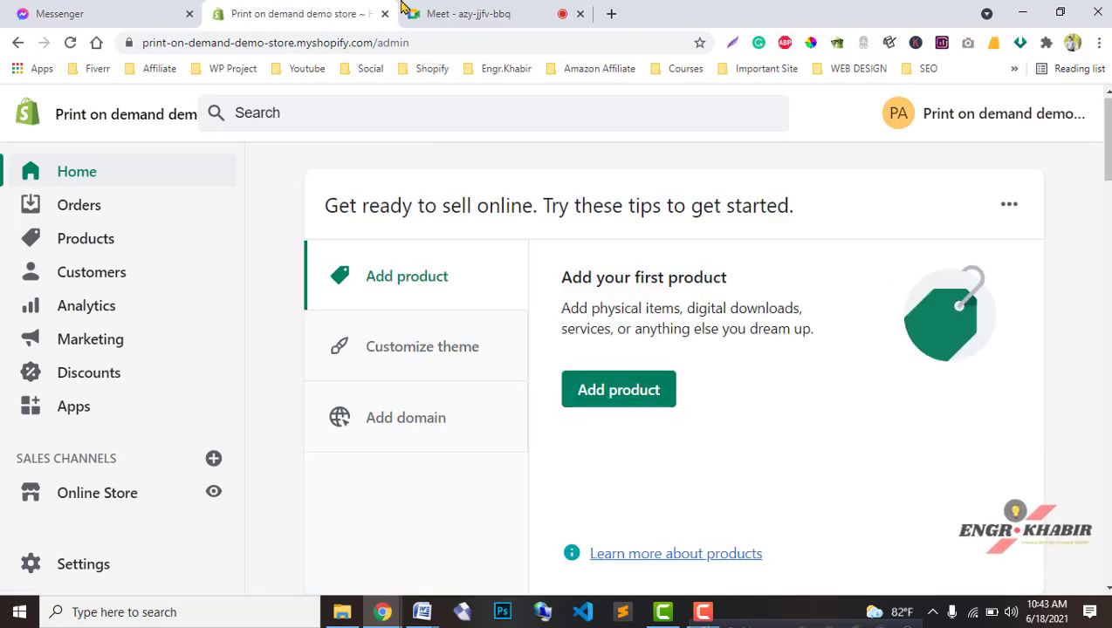
Toggle the microphone in the Google Meet call and return to the new store's admin
left_click(454, 14)
left_click(445, 565)
left_click(262, 11)
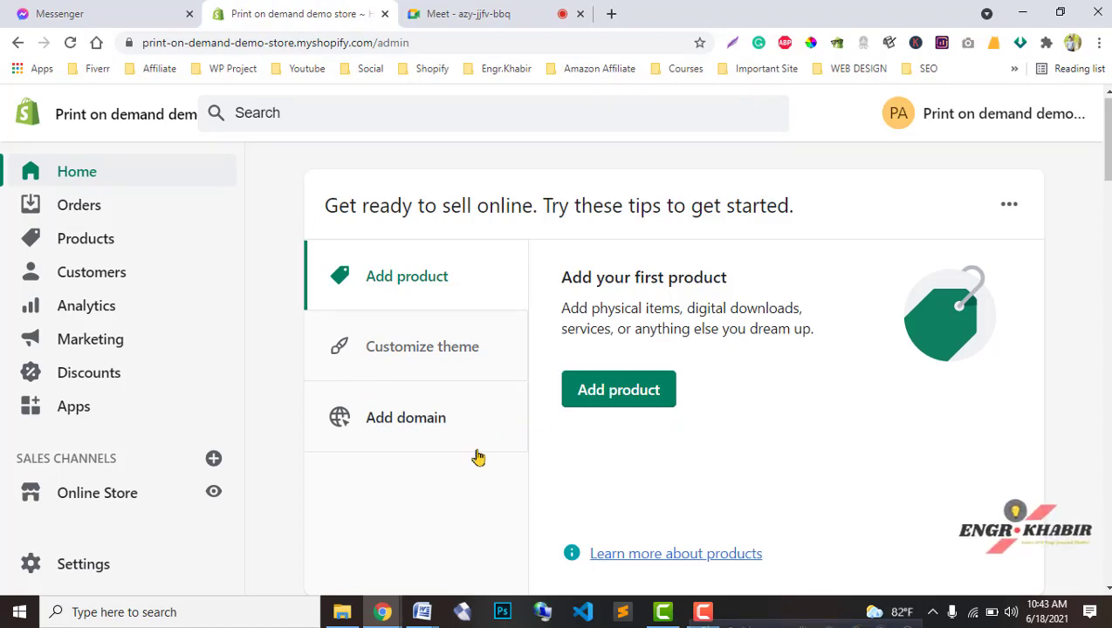
Look over the getting-started tips and setup cards on the new store's Home page
scroll(476, 459, "down", 2)
scroll(477, 459, "up", 3)
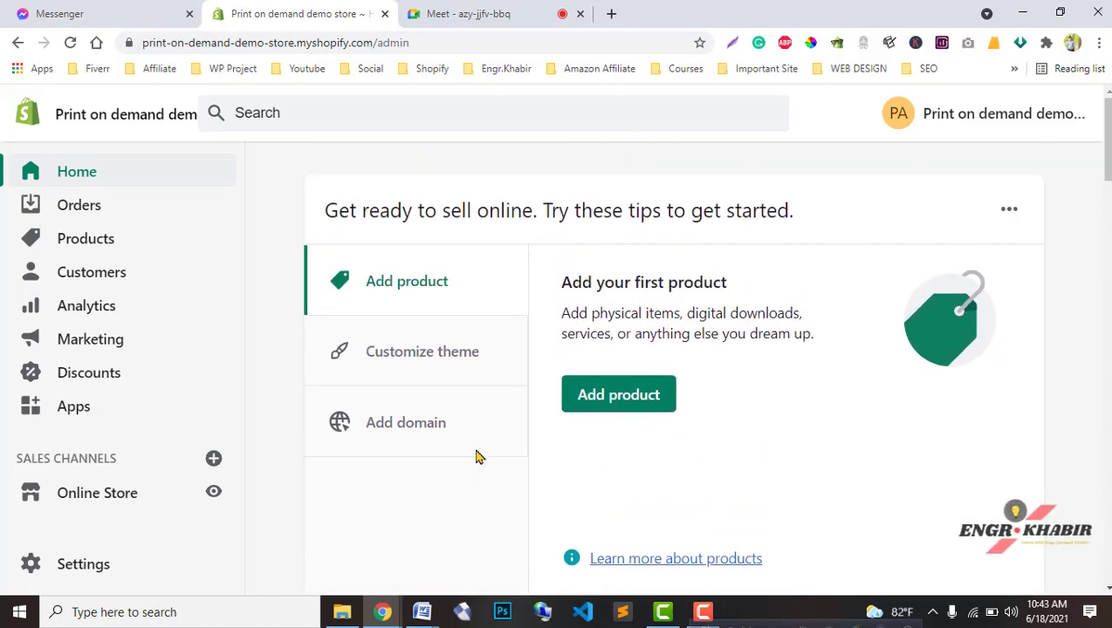
scroll(473, 459, "down", 4)
scroll(471, 460, "down", 1)
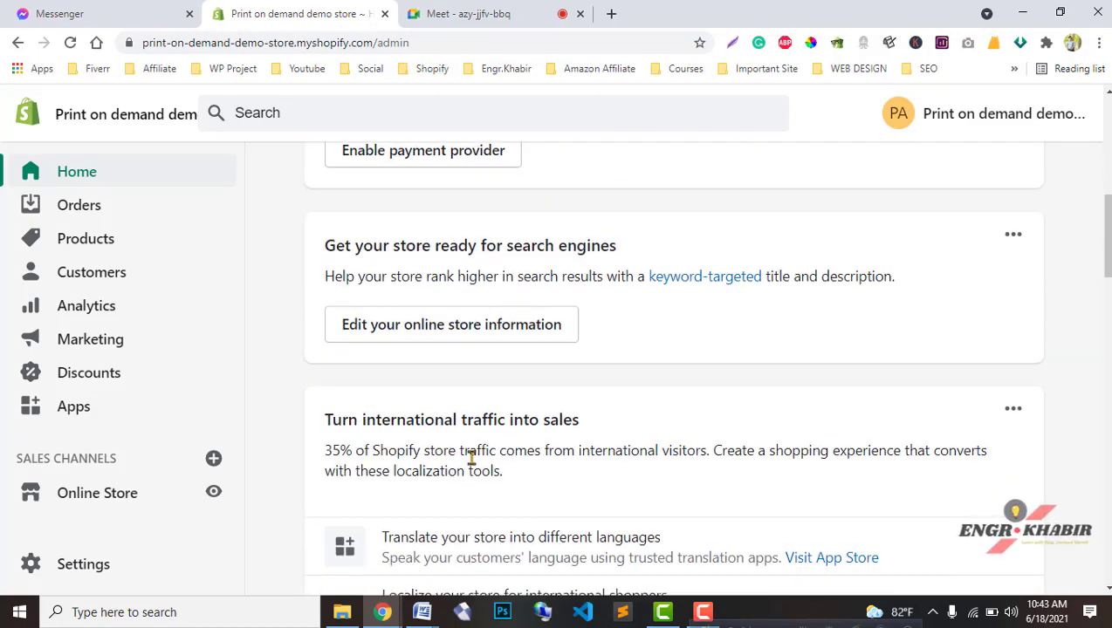
scroll(472, 458, "up", 7)
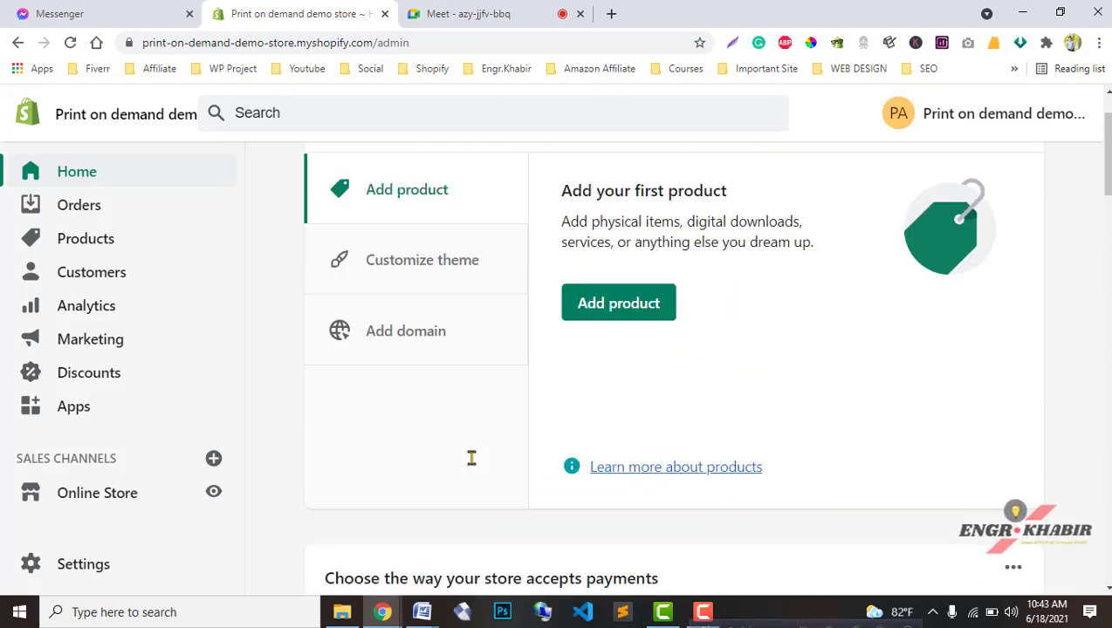
Go by way of the Meet call to the Word class notes and point out the "Print on demand Store" bullet by selecting it
left_click(469, 13)
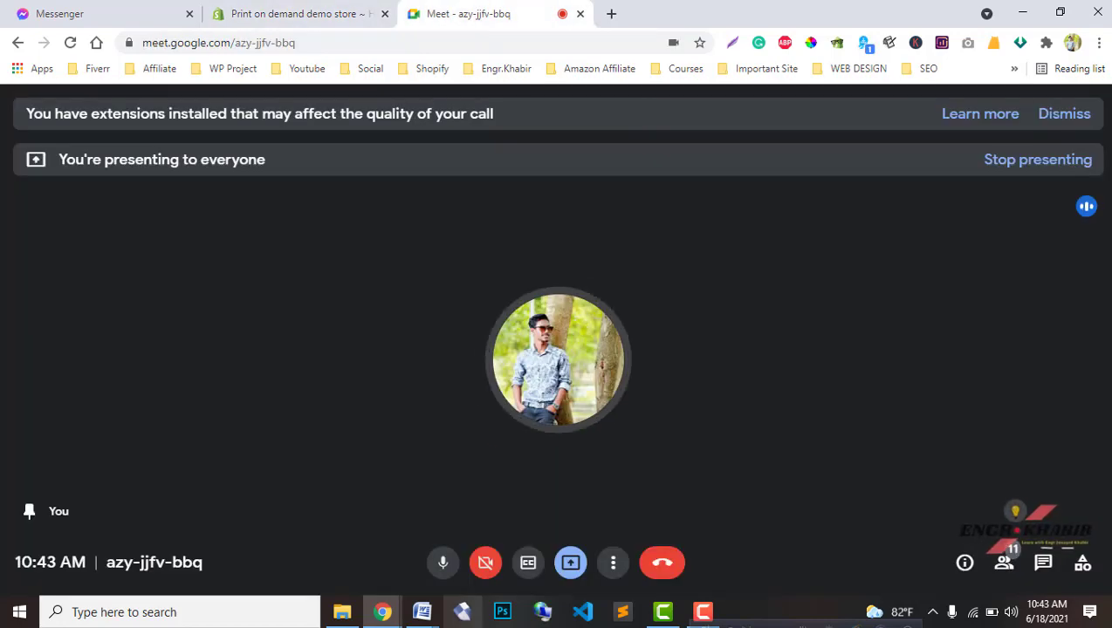
left_click(510, 545)
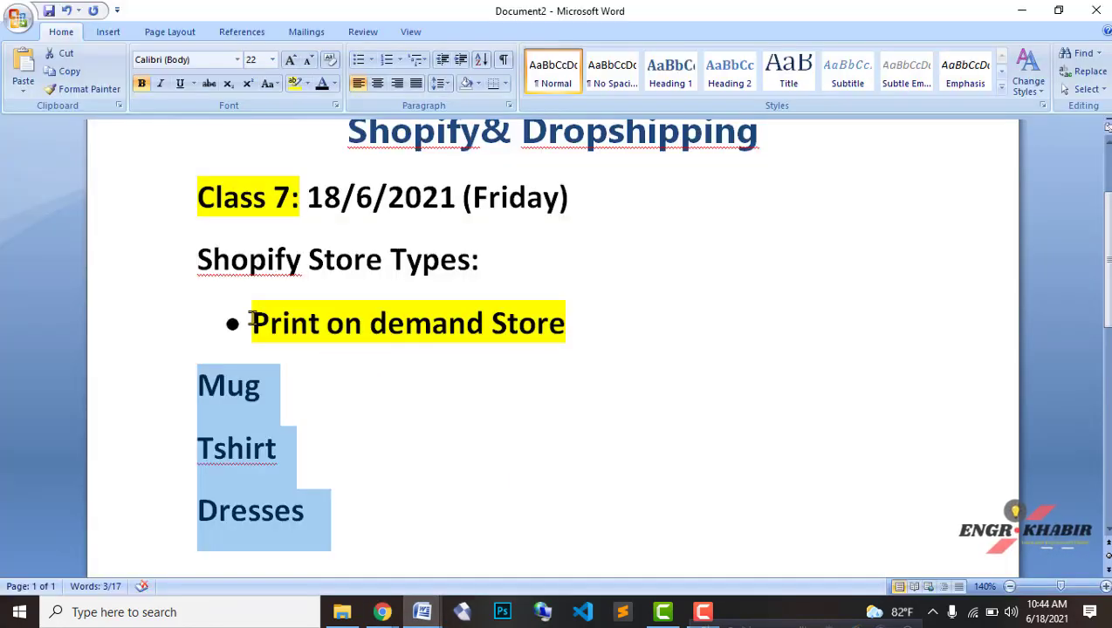
mouse_move(251, 318)
left_mouse_down()
mouse_move(566, 315)
mouse_move(261, 320)
left_mouse_up()
left_click(508, 385)
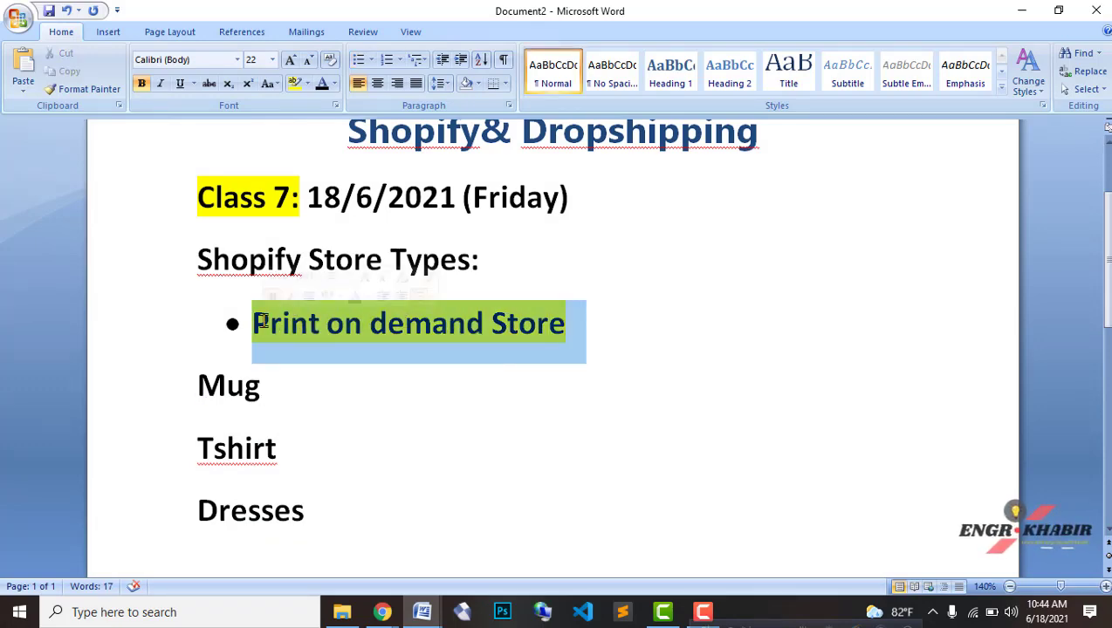
Return to the demo store's admin in Chrome and reorder the browser tabs so the Meet call sits before the store
left_click(382, 612)
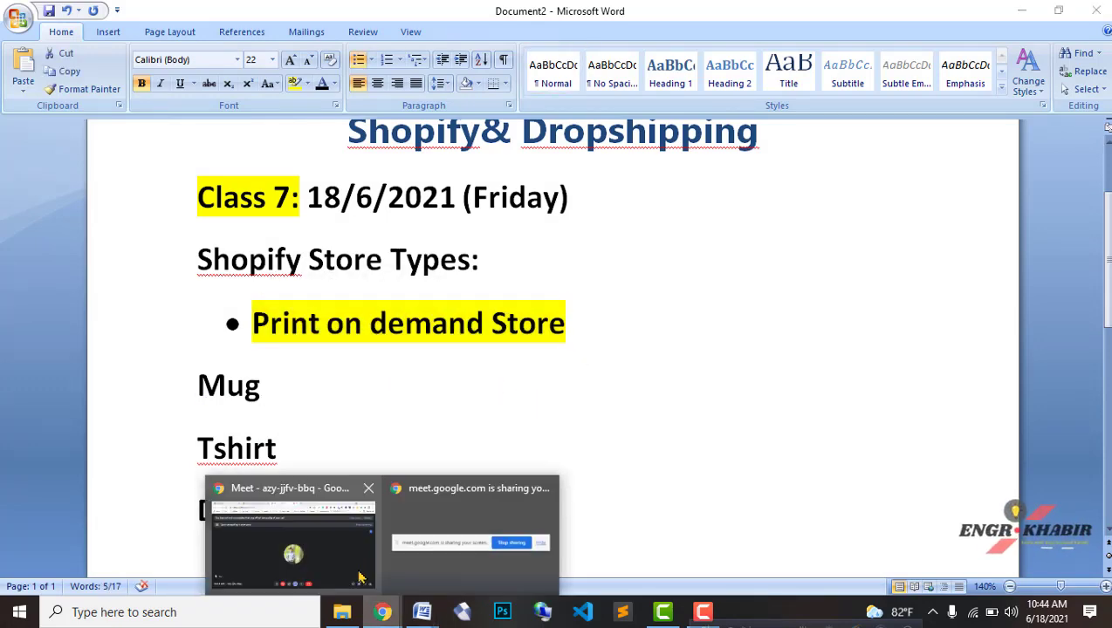
left_click(360, 577)
left_click(370, 12)
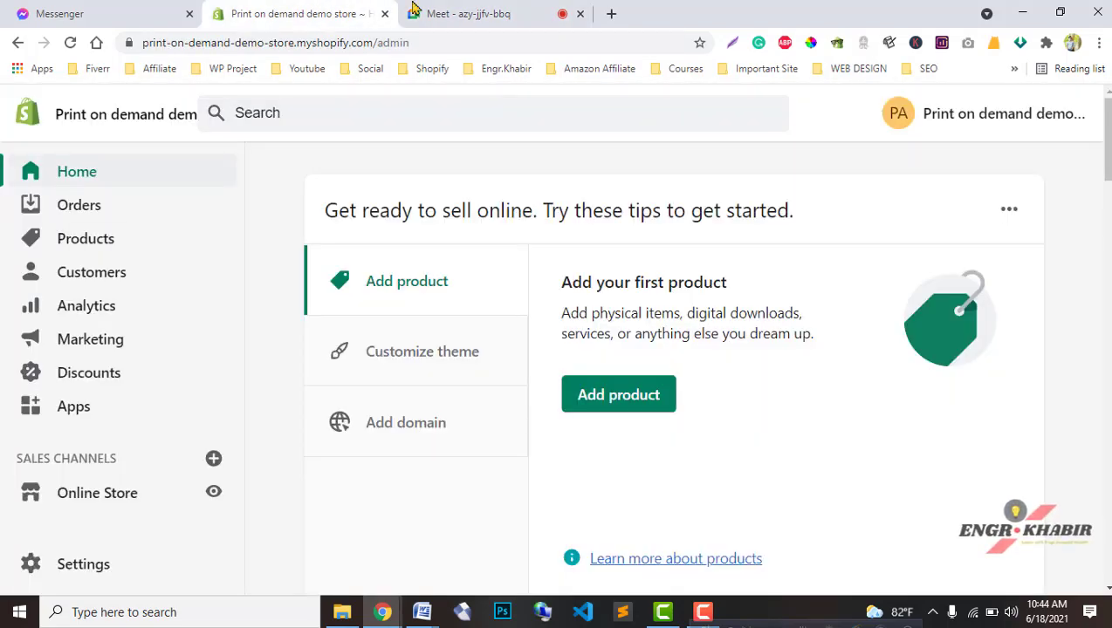
left_click_drag(523, 10, 421, 7)
left_click(462, 9)
Open the Shopify App Store from the demo store's Apps page and place the cursor in the app search field
left_click(97, 417)
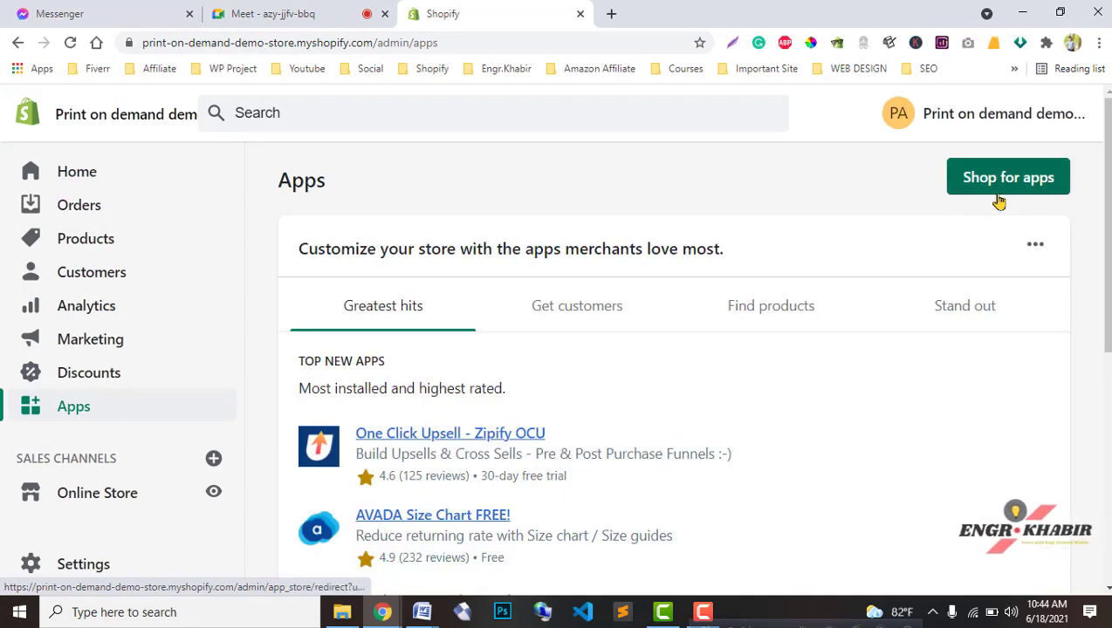
left_click(972, 182)
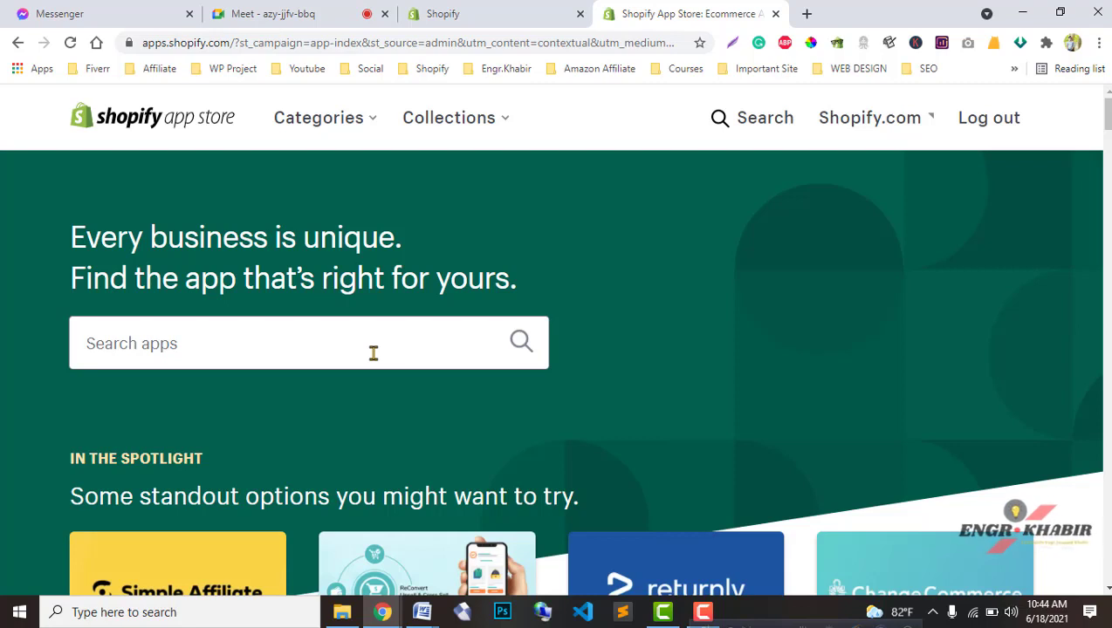
left_click(365, 352)
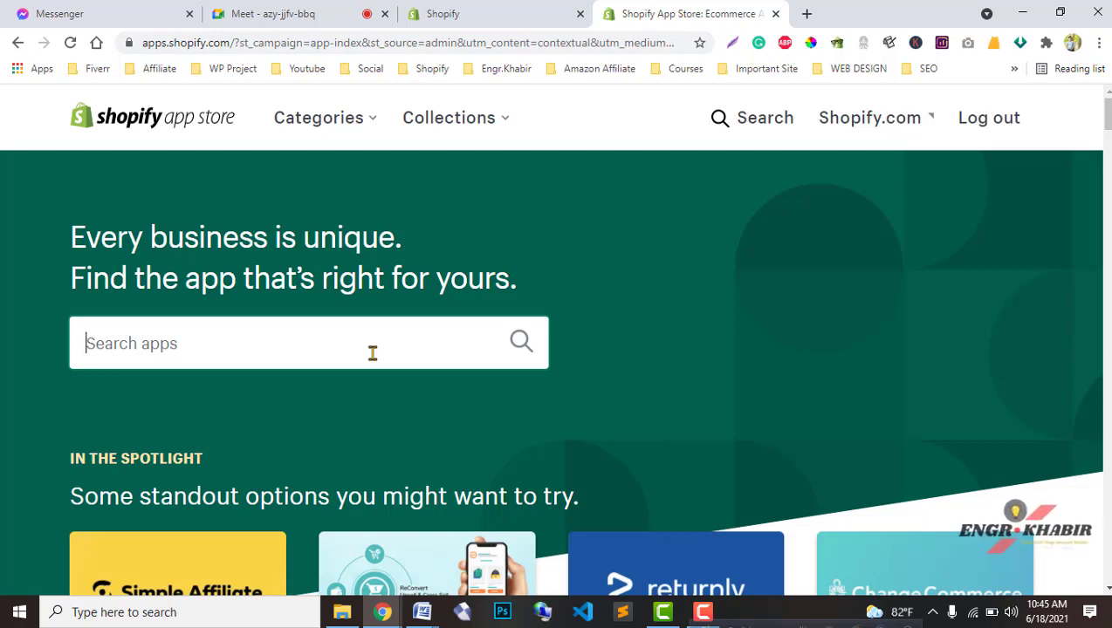
left_click(372, 353)
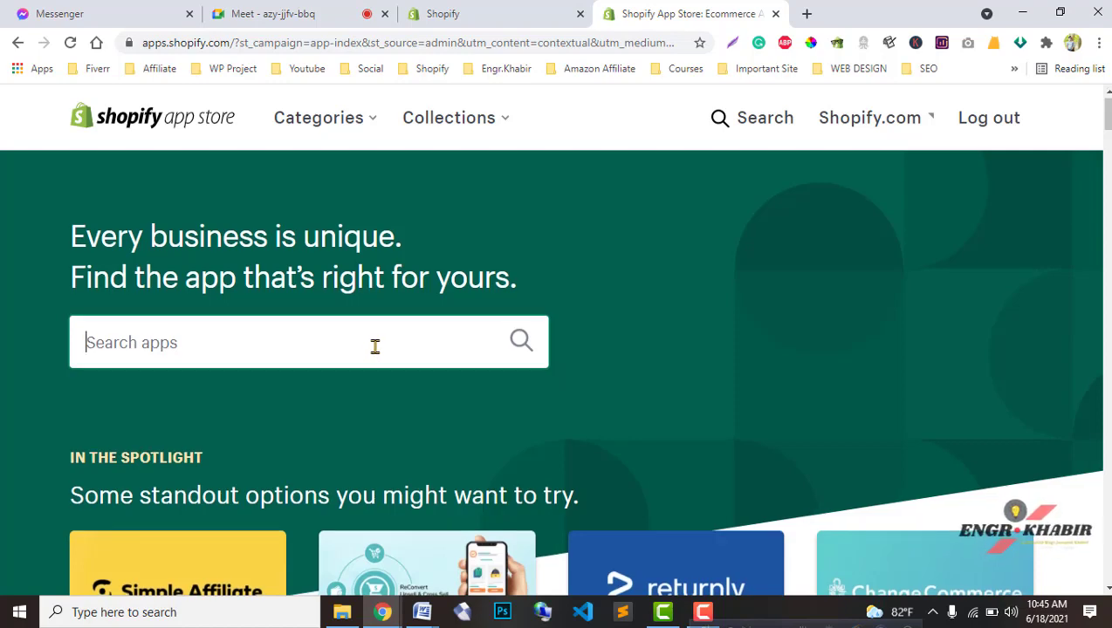
Look over the App Store's start page and its lists of app categories and collections
scroll(366, 353, "down", 2)
scroll(349, 356, "up", 2)
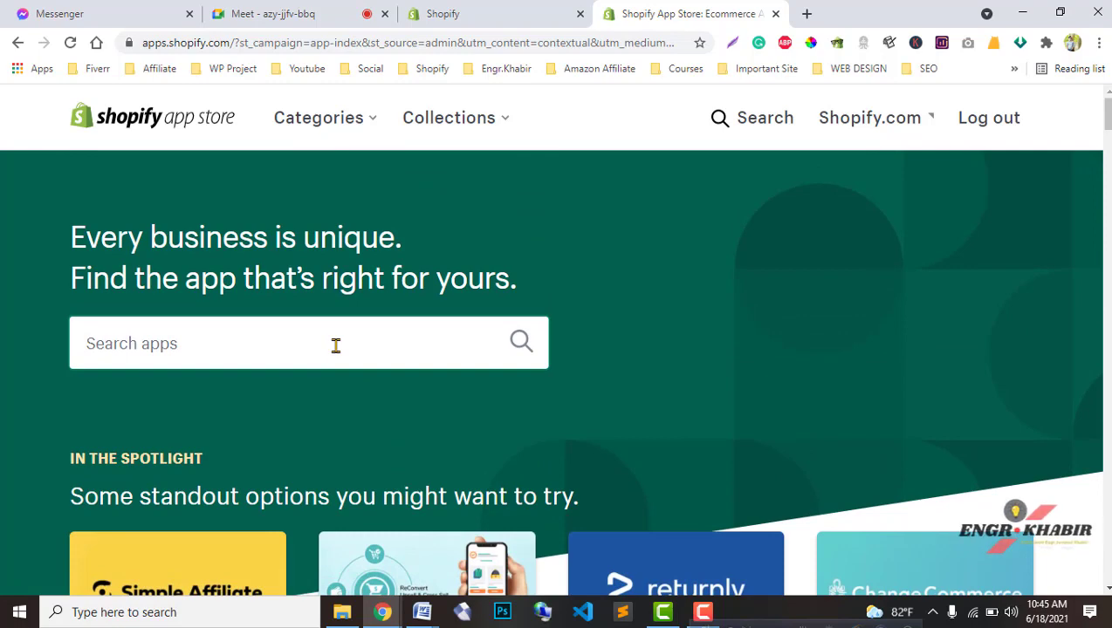
left_click(367, 137)
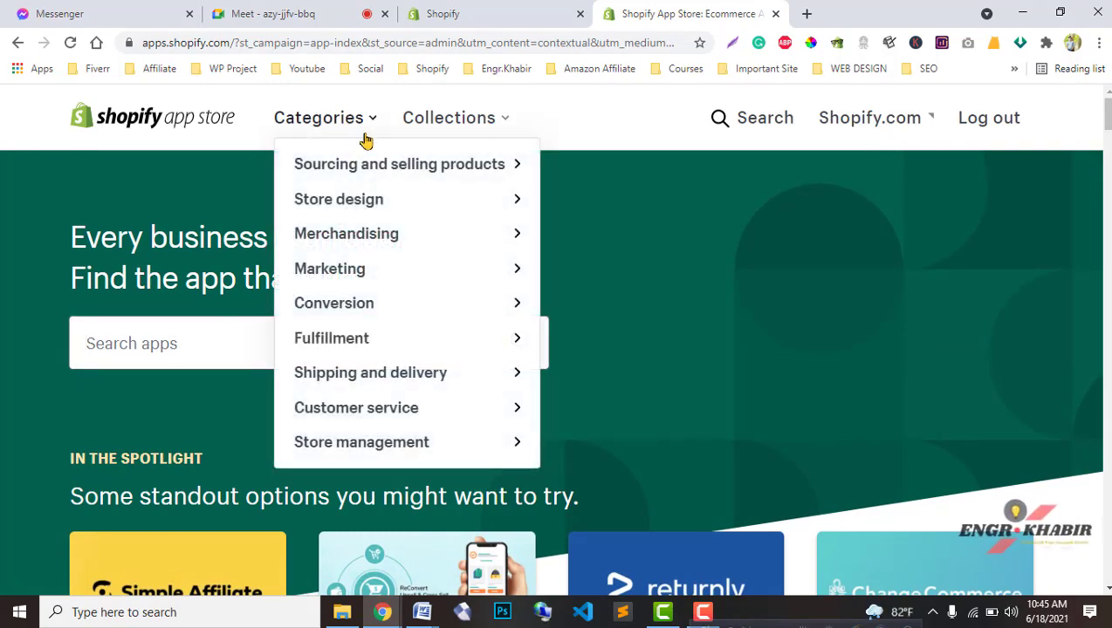
left_click(493, 127)
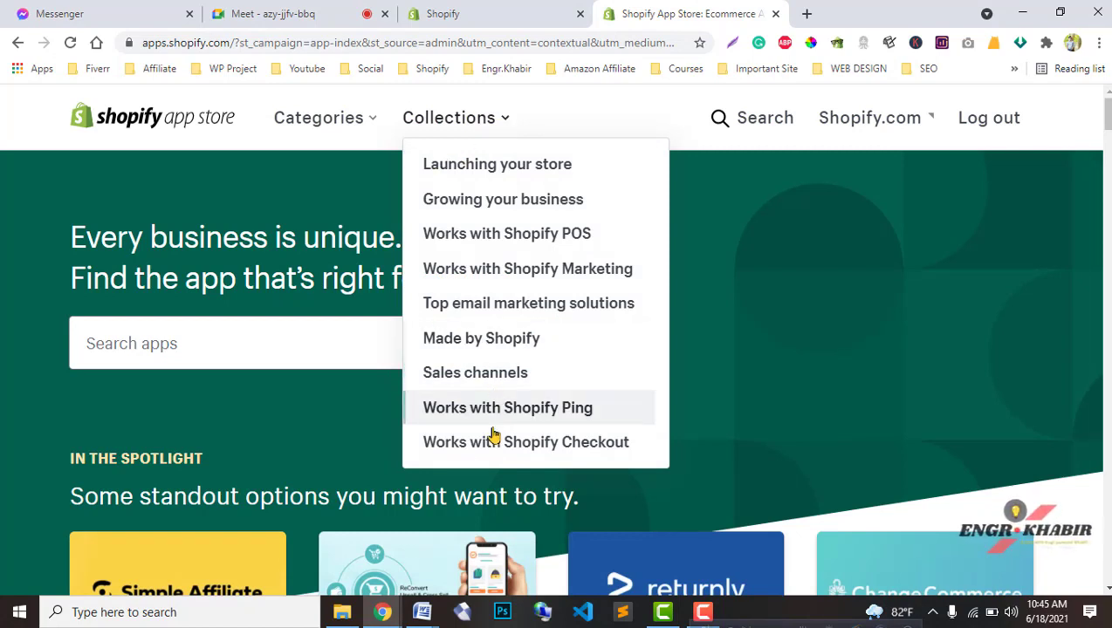
Search the App Store for "printful" by entering "print" and choosing the suggested term
left_click(299, 348)
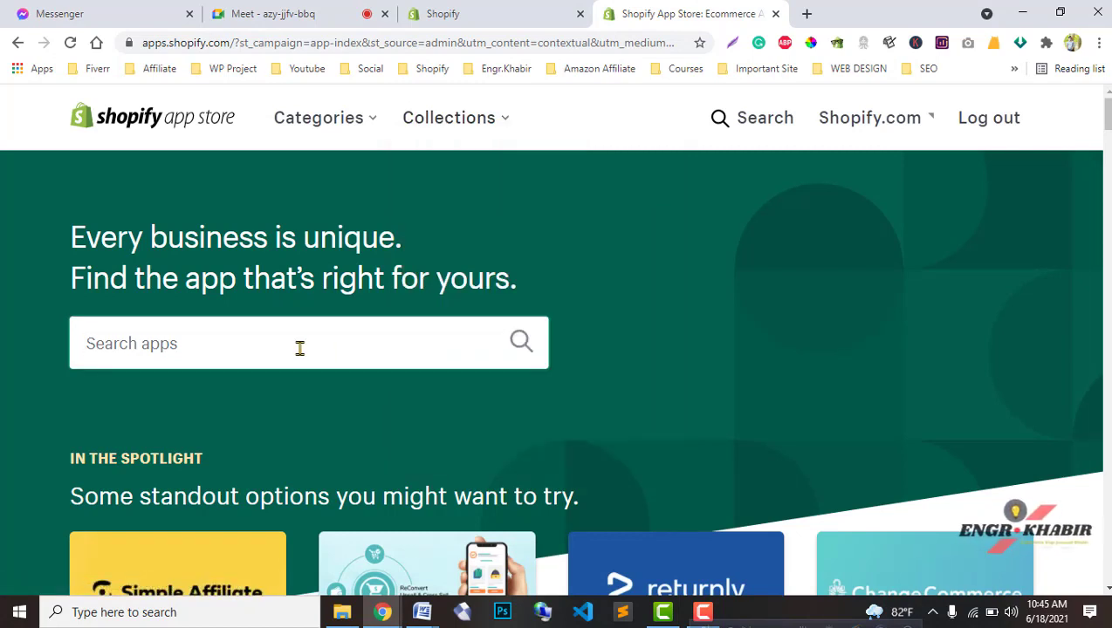
type("print")
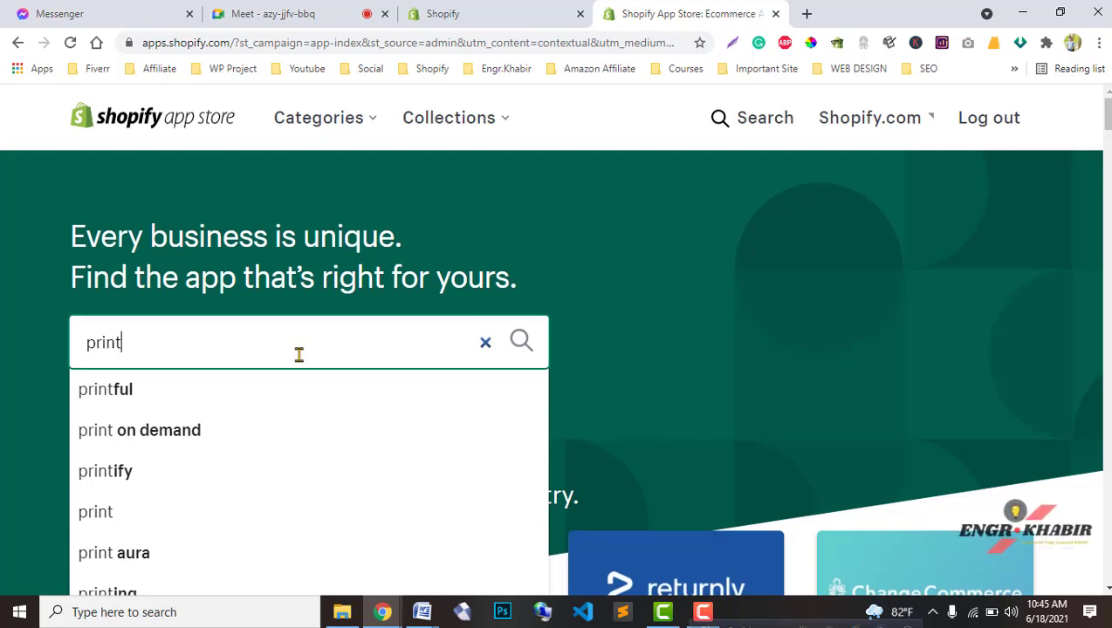
scroll(298, 354, "down", 1)
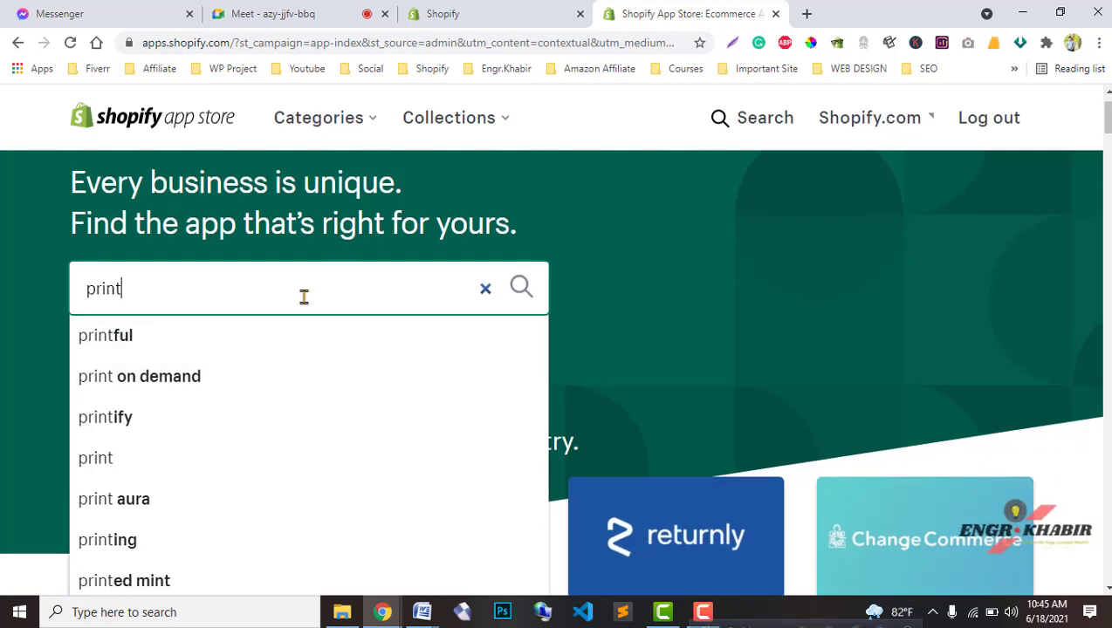
left_click(194, 335)
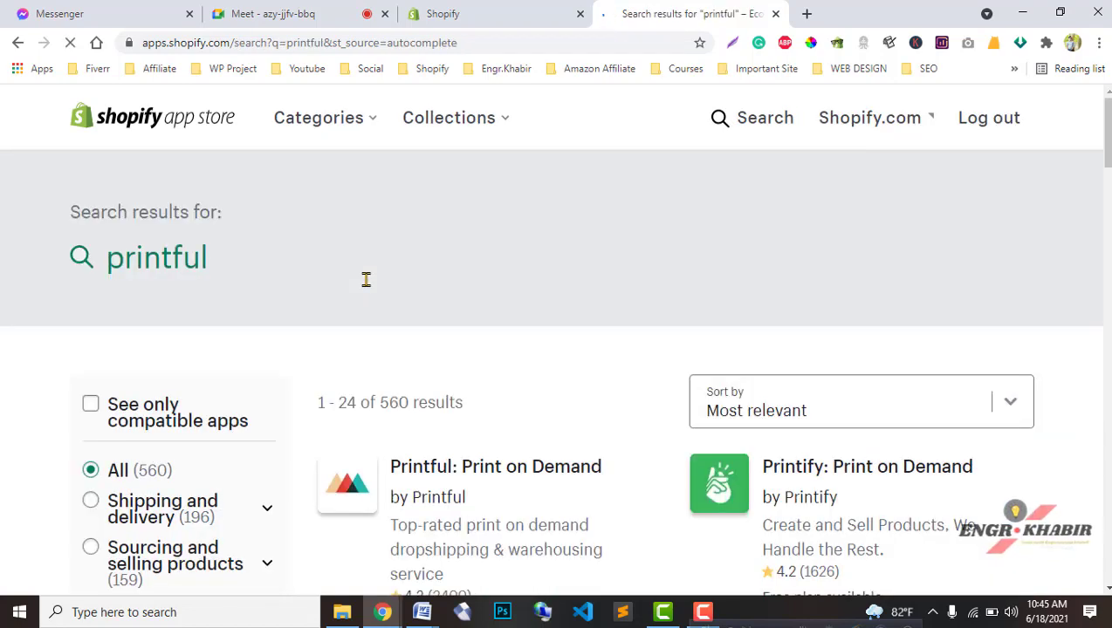
Review the print-on-demand apps in the search results, comparing Printful, Printify and the alternatives listed below them
scroll(409, 343, "down", 2)
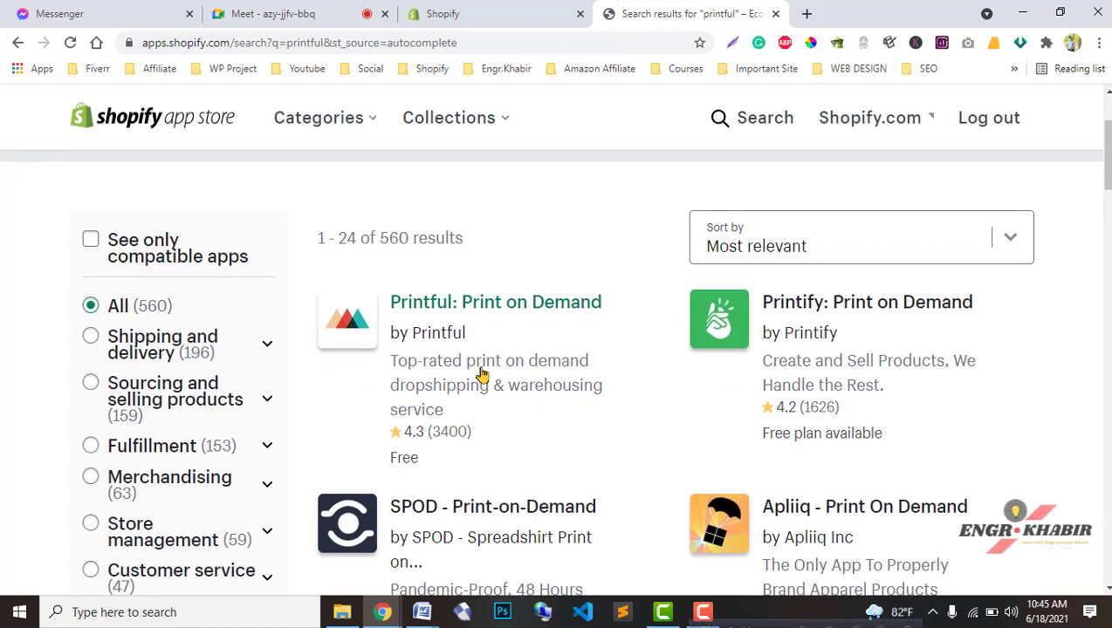
scroll(487, 427, "up", 2)
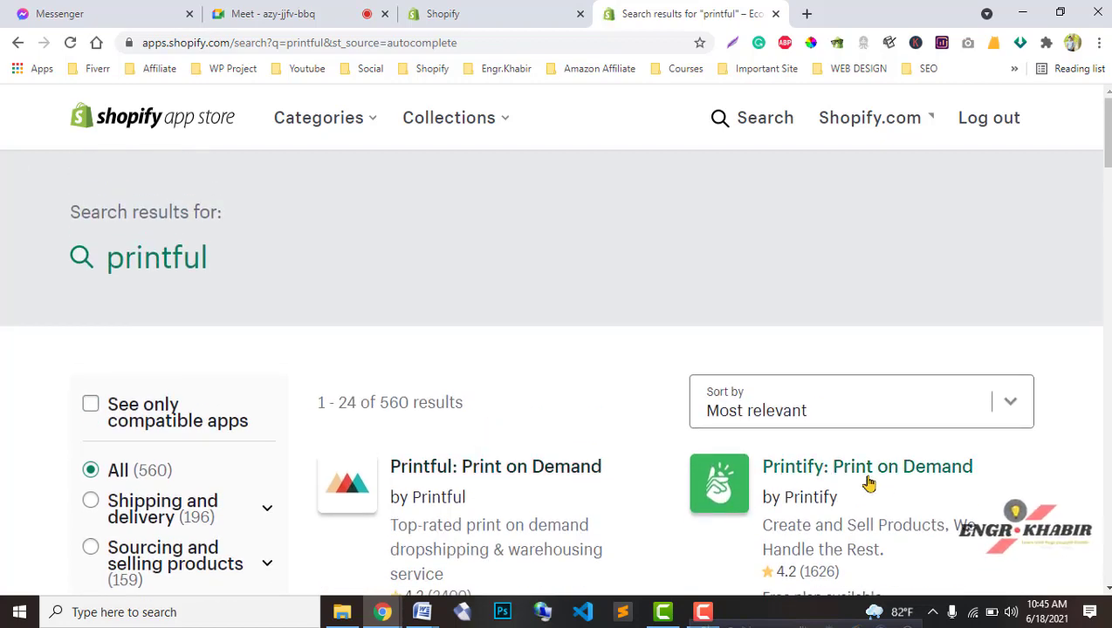
scroll(837, 498, "down", 2)
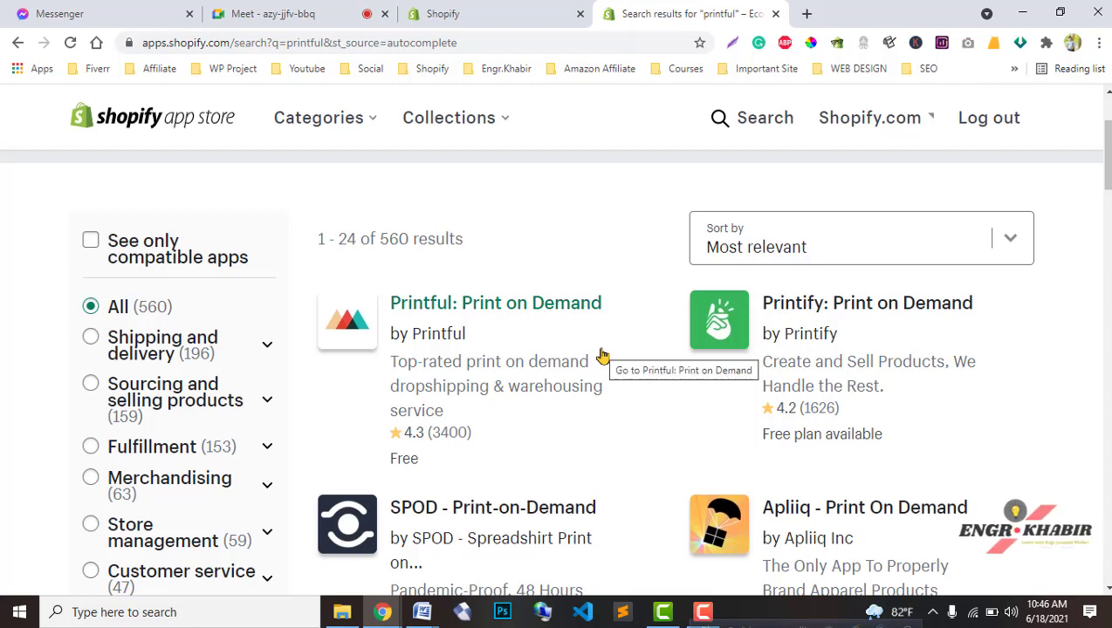
scroll(463, 555, "down", 4)
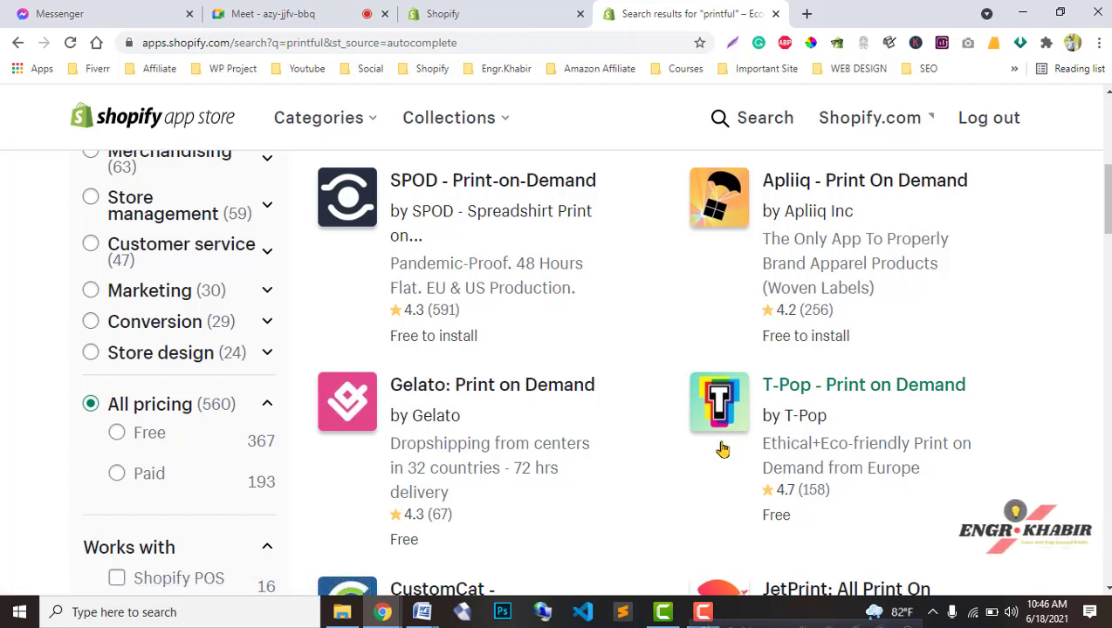
Search Google in a new browser tab for "shopify print on demand apps"
left_click(806, 12)
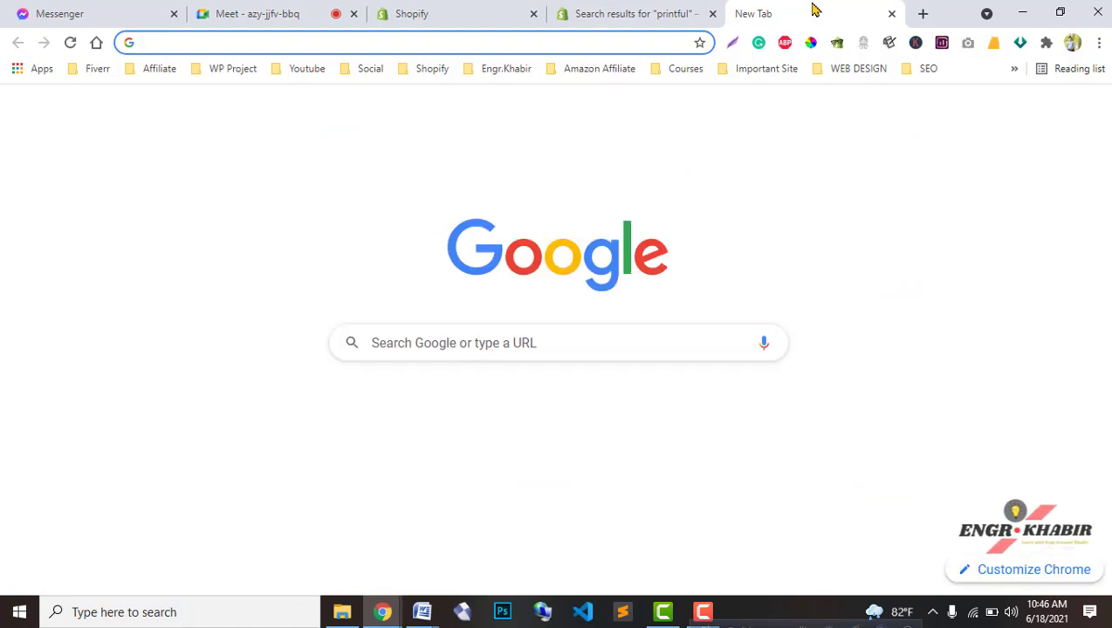
type("pri")
key("BackSpace")
key("BackSpace")
key("BackSpace")
type("pri")
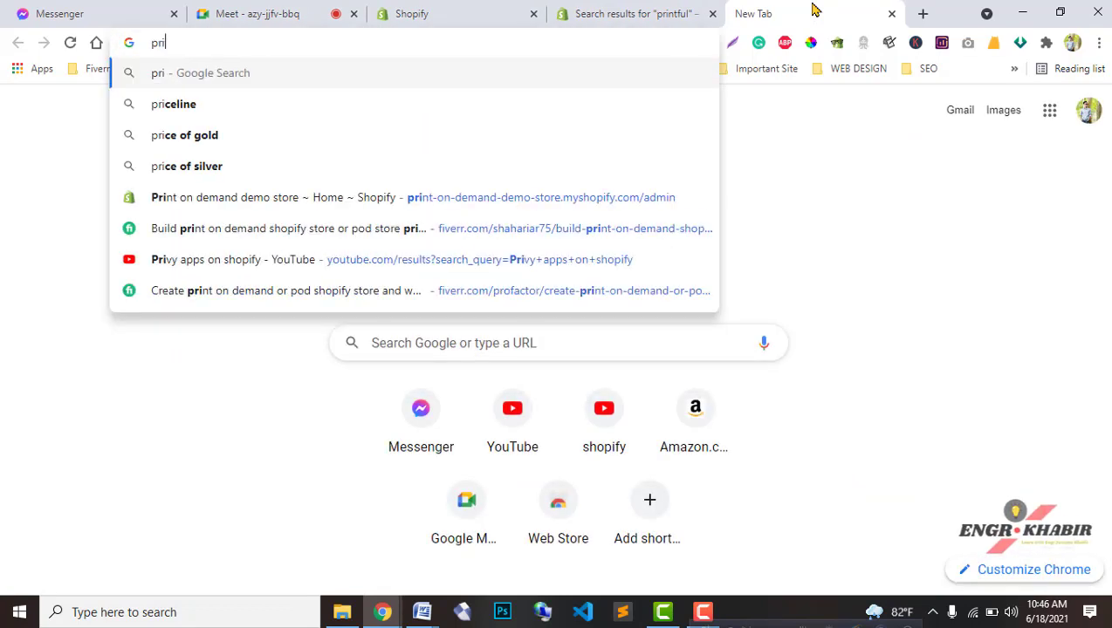
type("nt on demand ")
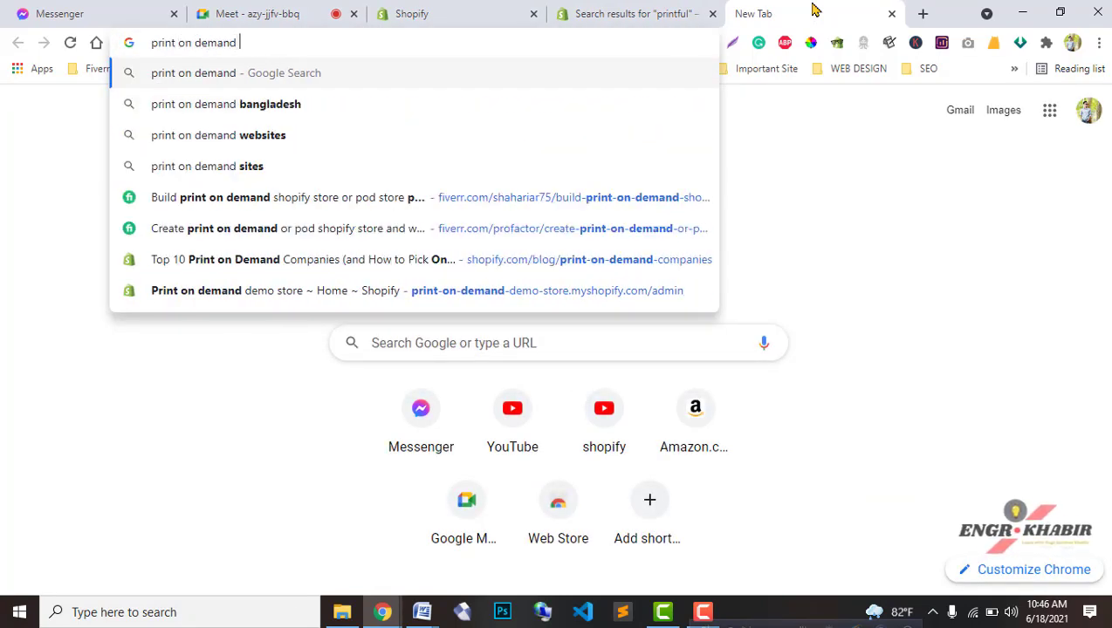
type("stoe")
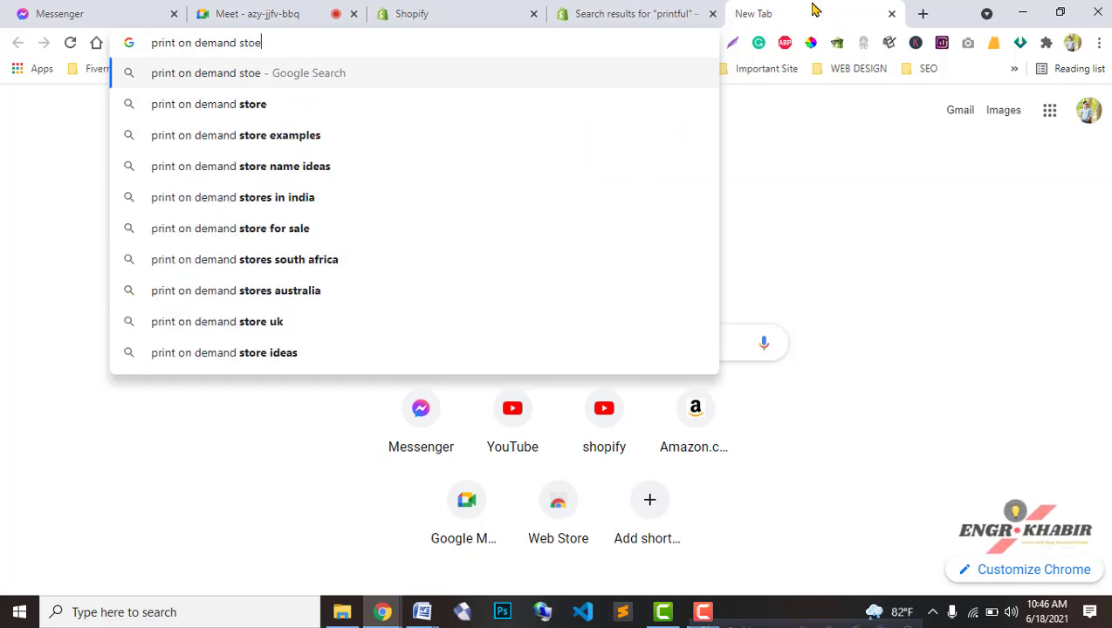
type("shopify")
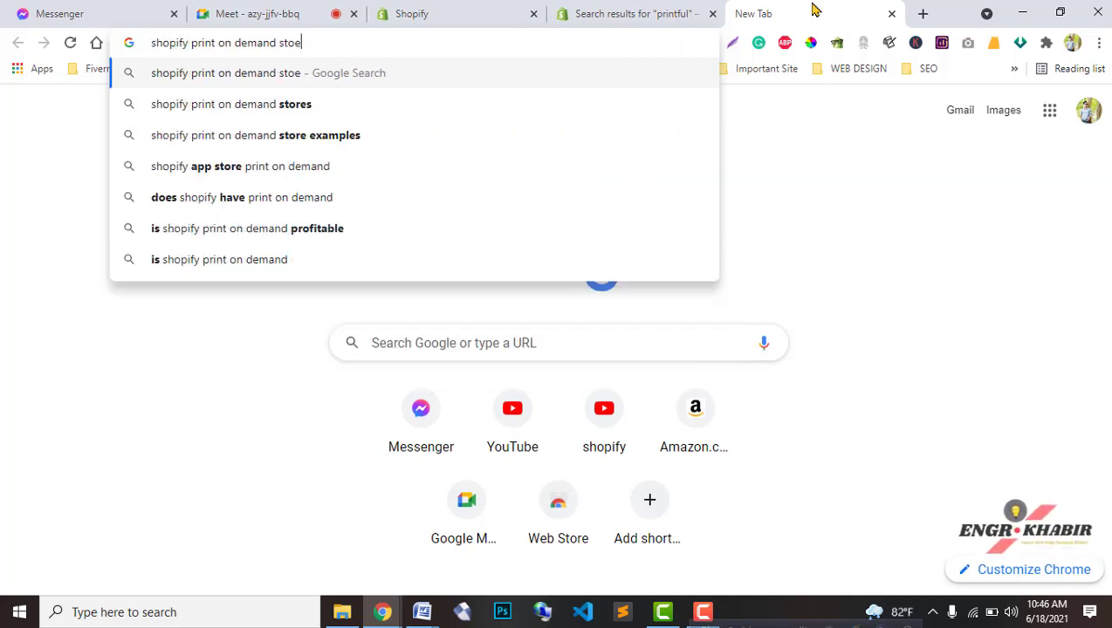
key("BackSpace")
key("BackSpace")
key("BackSpace")
key("BackSpace")
type("spp")
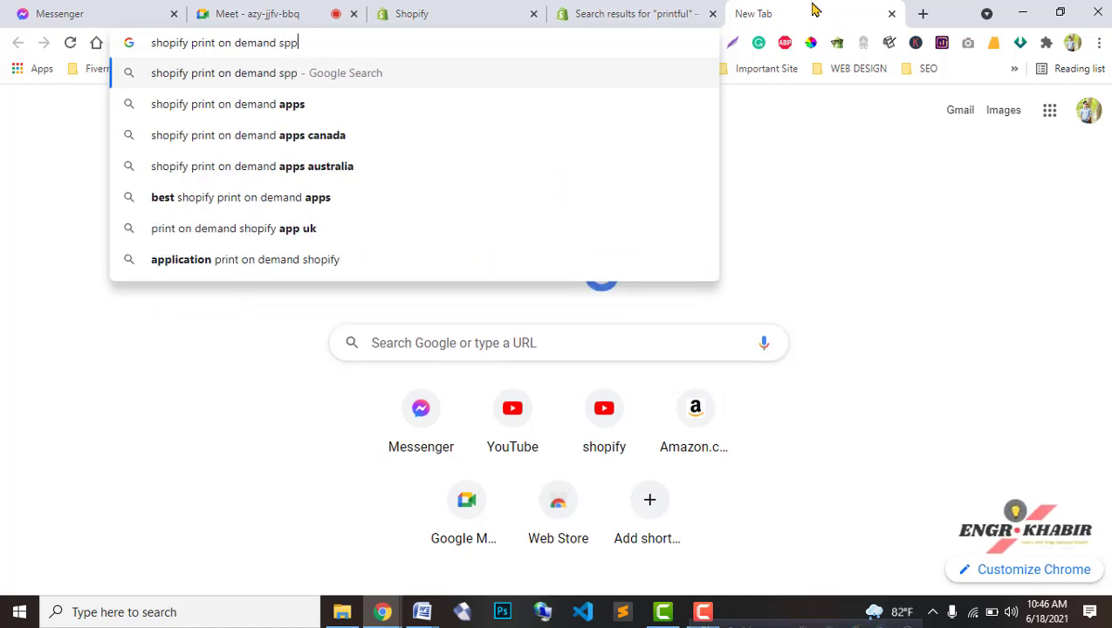
key("BackSpace")
key("BackSpace")
key("BackSpace")
type("all")
key("BackSpace")
key("BackSpace")
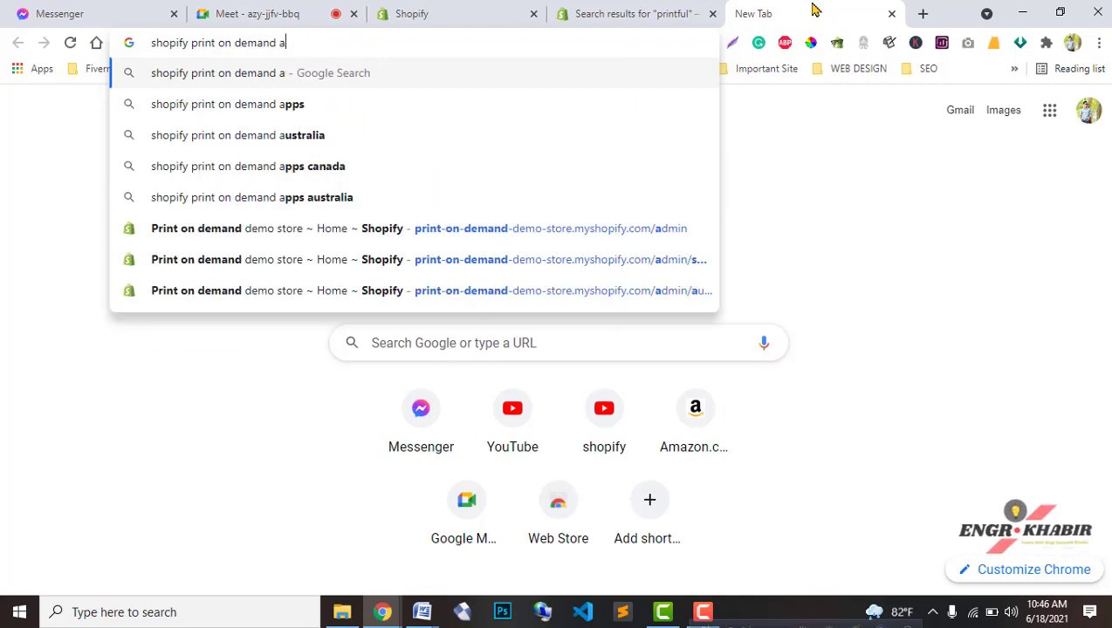
type("pps")
key("Return")
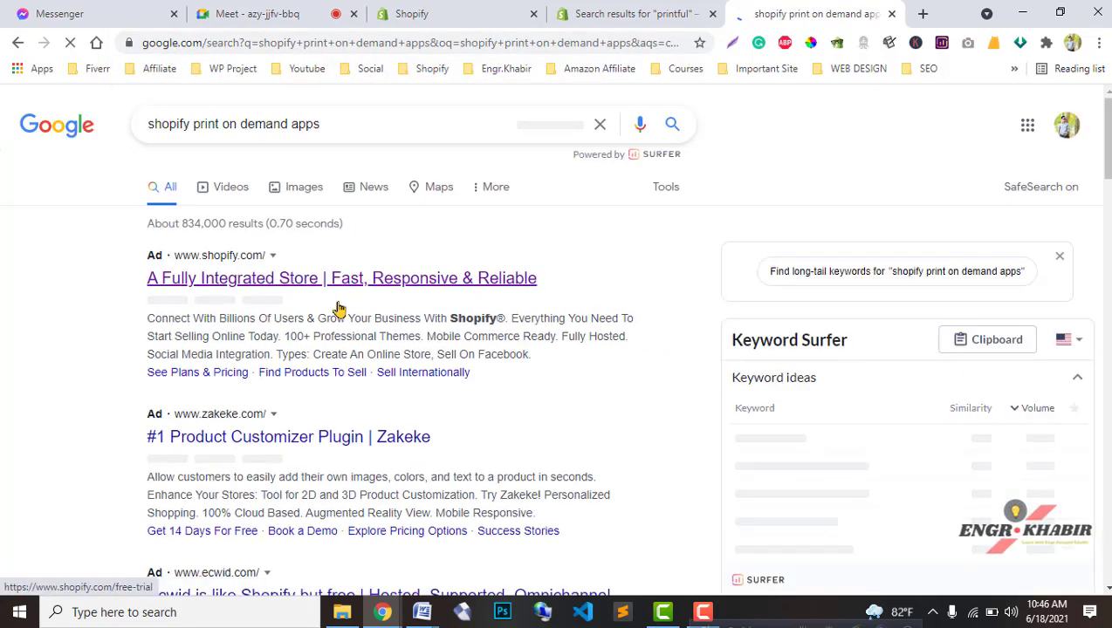
Open the Shopify Blog result "Top 10 Print on Demand Companies" in its own tab and find its list of the 10 best companies
scroll(534, 440, "down", 5)
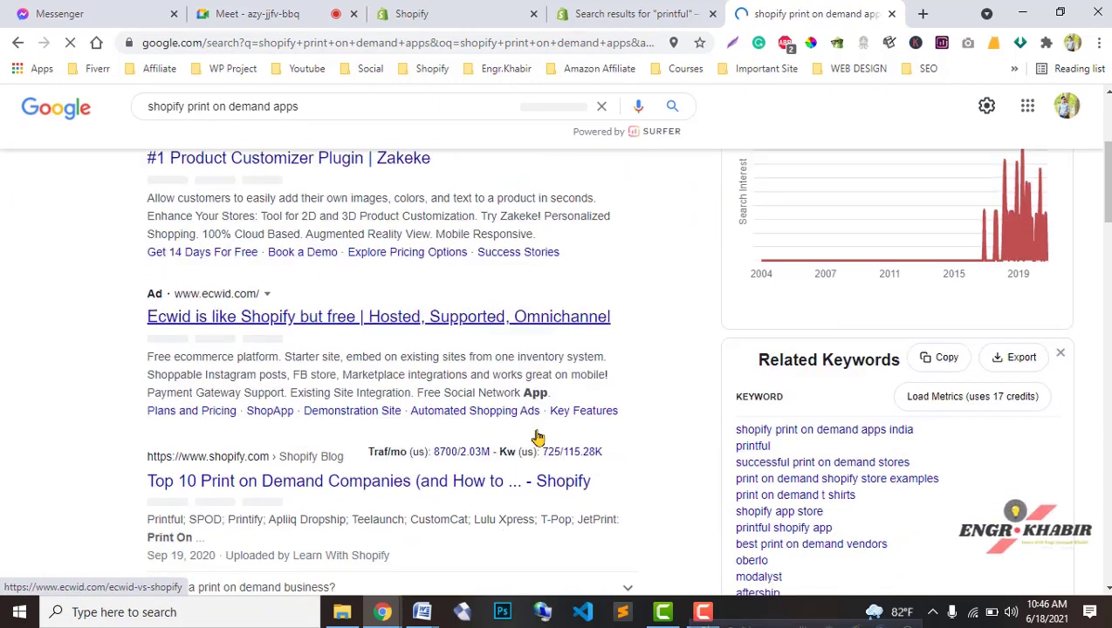
middle_click(321, 349)
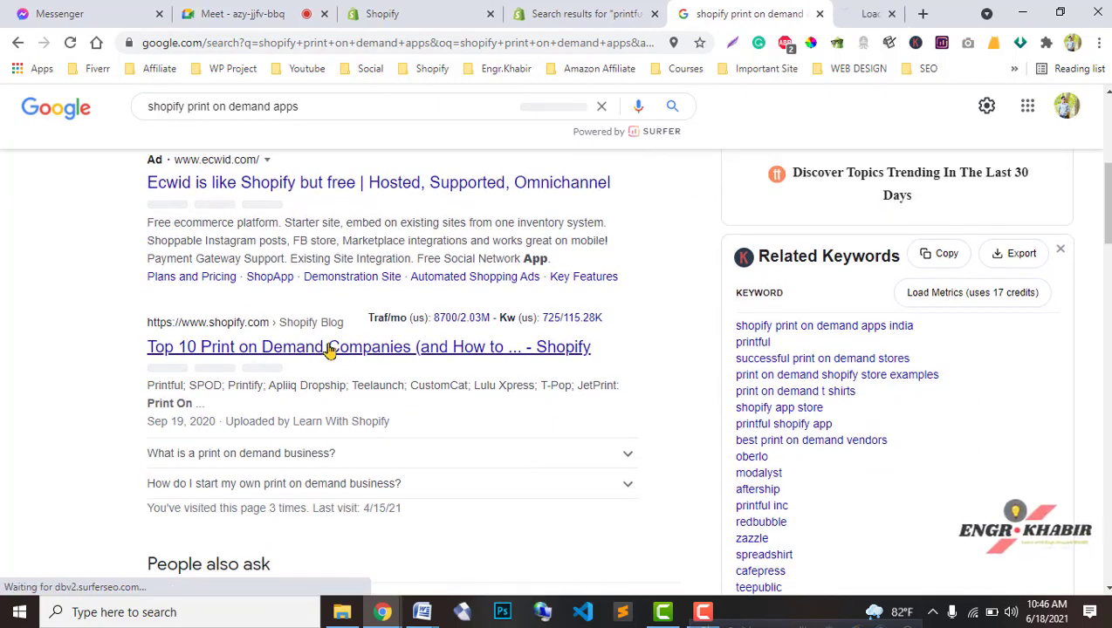
left_click(846, 9)
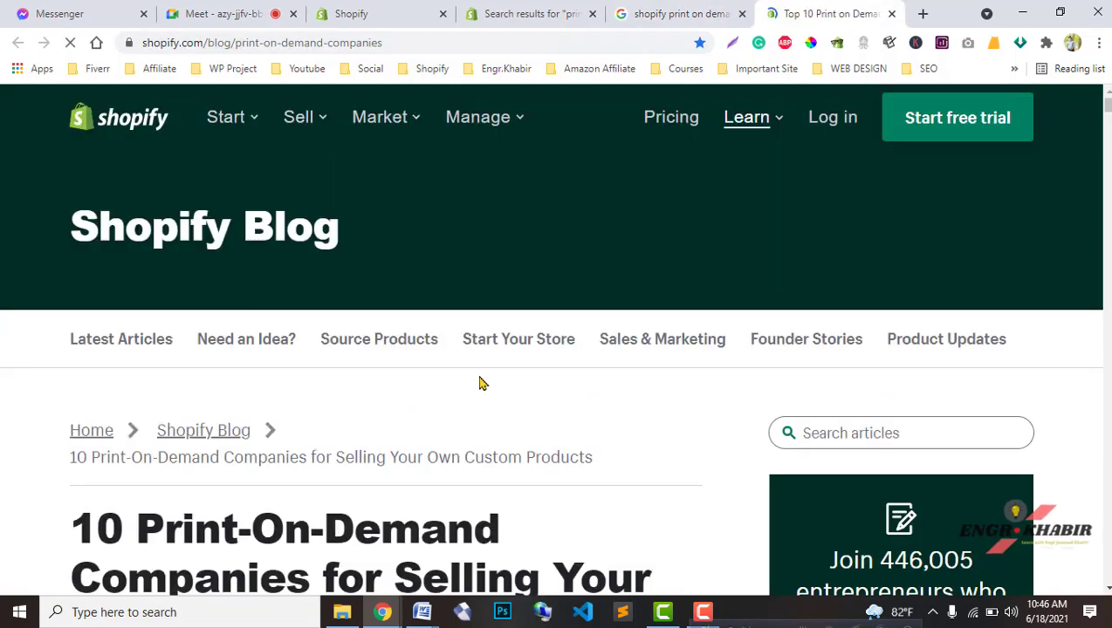
scroll(609, 446, "down", 3)
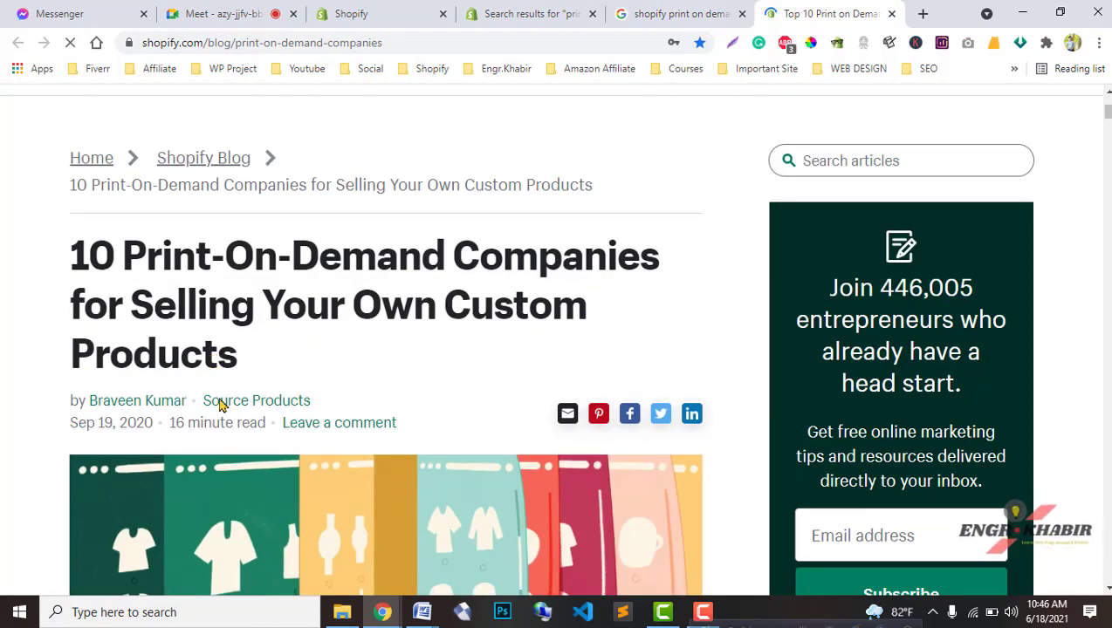
scroll(225, 421, "down", 6)
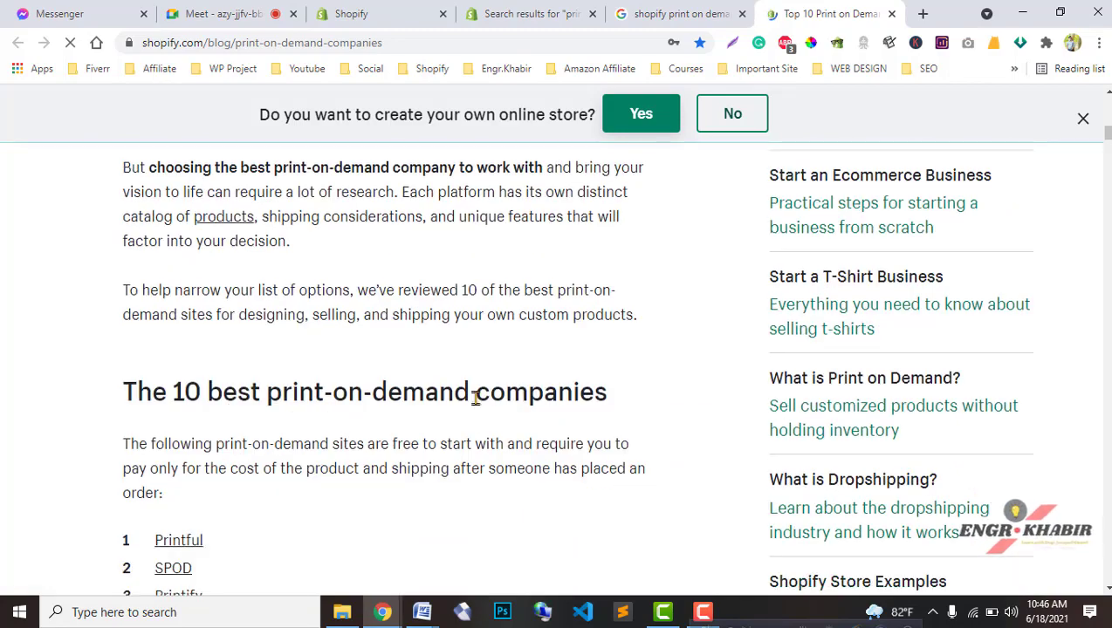
scroll(476, 392, "up", 1)
Compare the App Store's printful search results with the Shopify Blog article, glancing at the demo store's Apps page in between
left_click(528, 13)
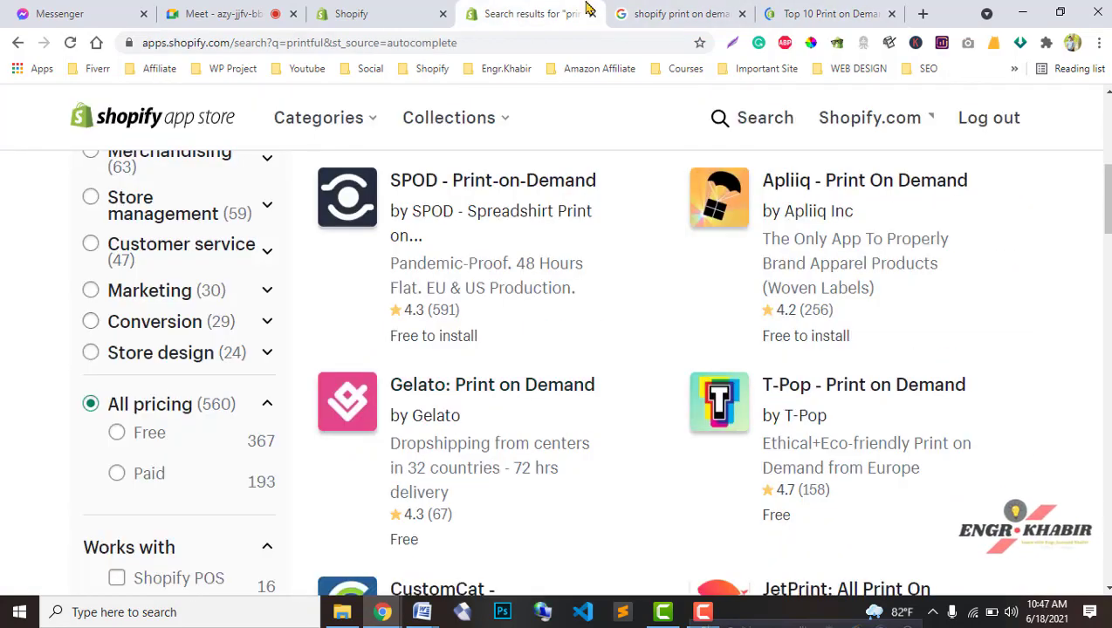
left_click(820, 14)
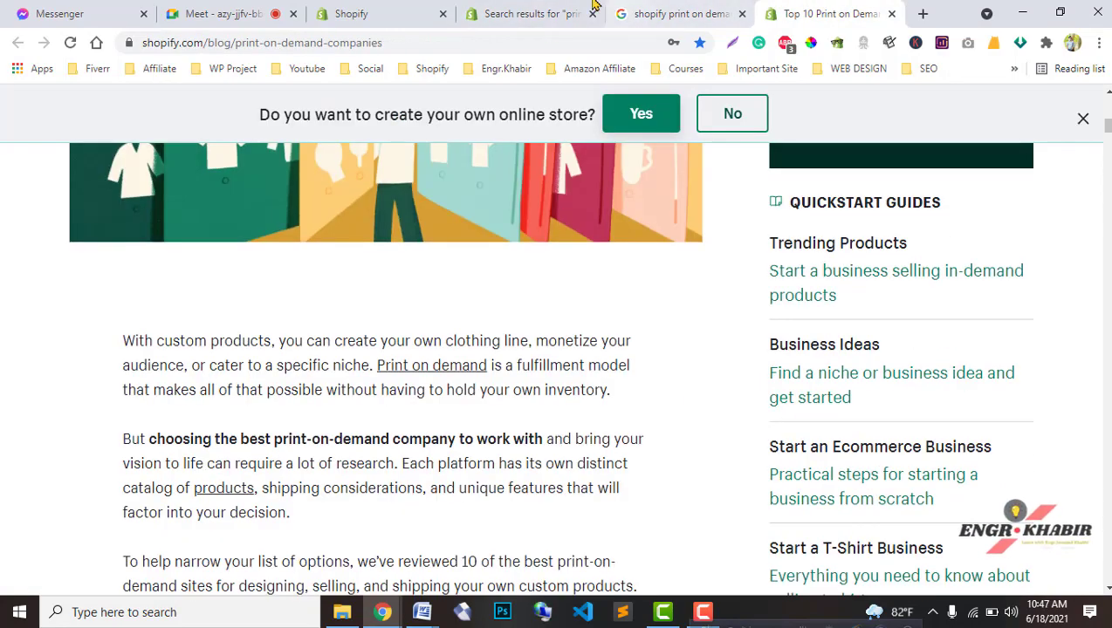
left_click(528, 13)
scroll(561, 410, "up", 2)
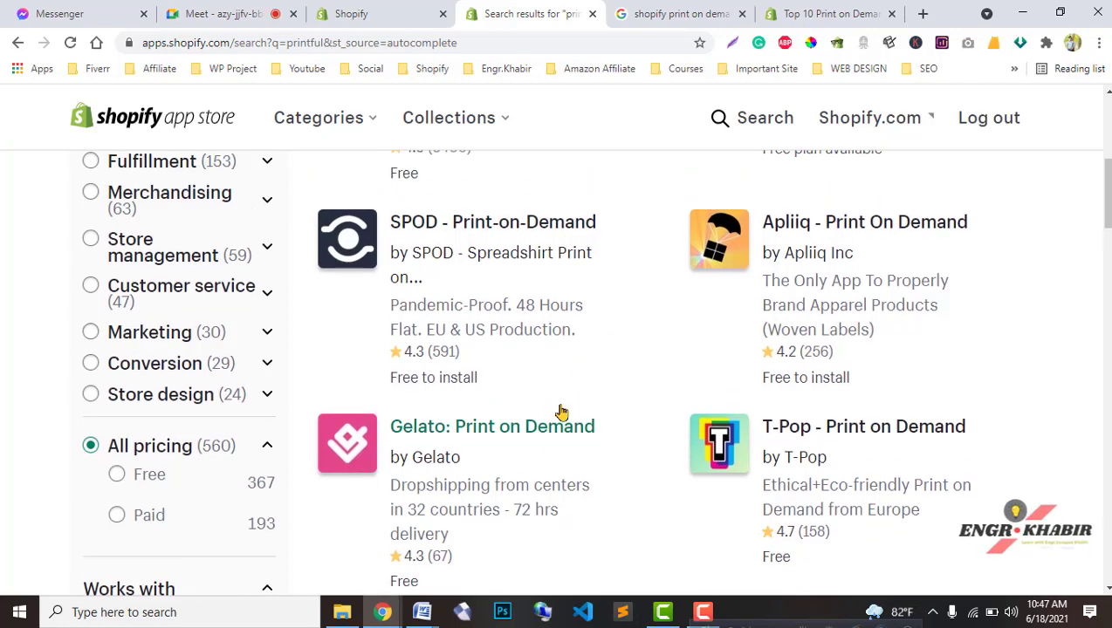
scroll(561, 410, "up", 4)
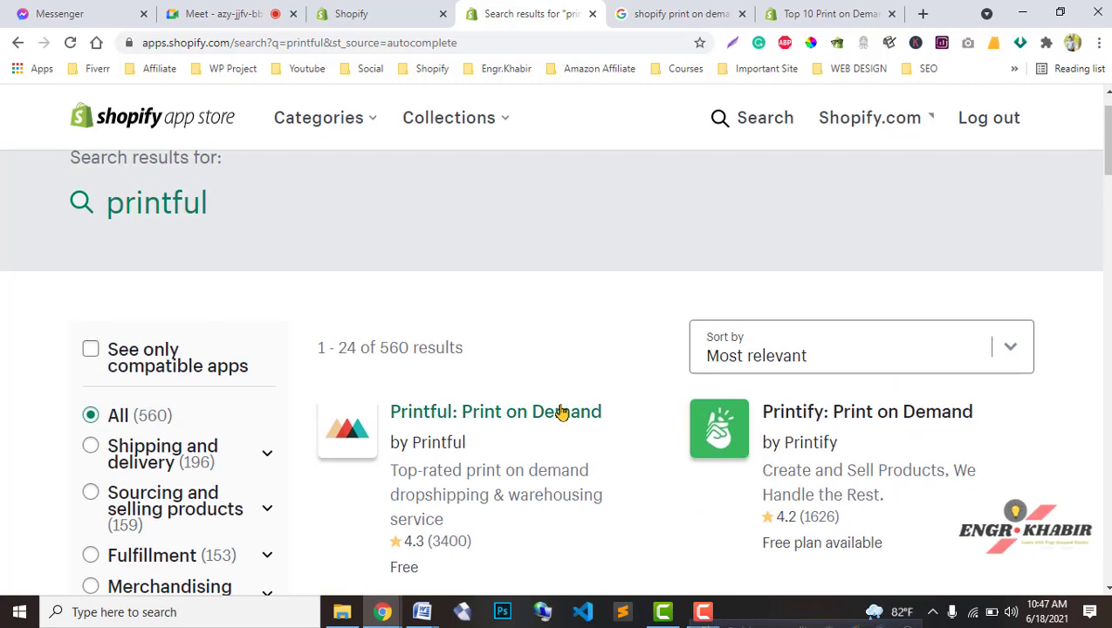
left_click(404, 10)
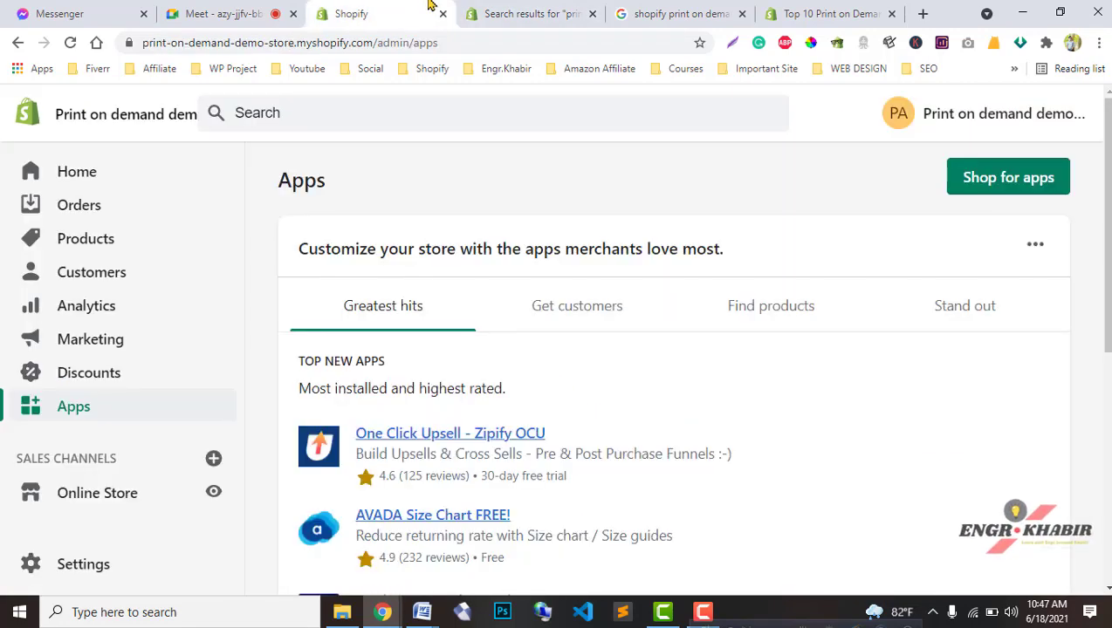
left_click(491, 8)
scroll(586, 480, "down", 3)
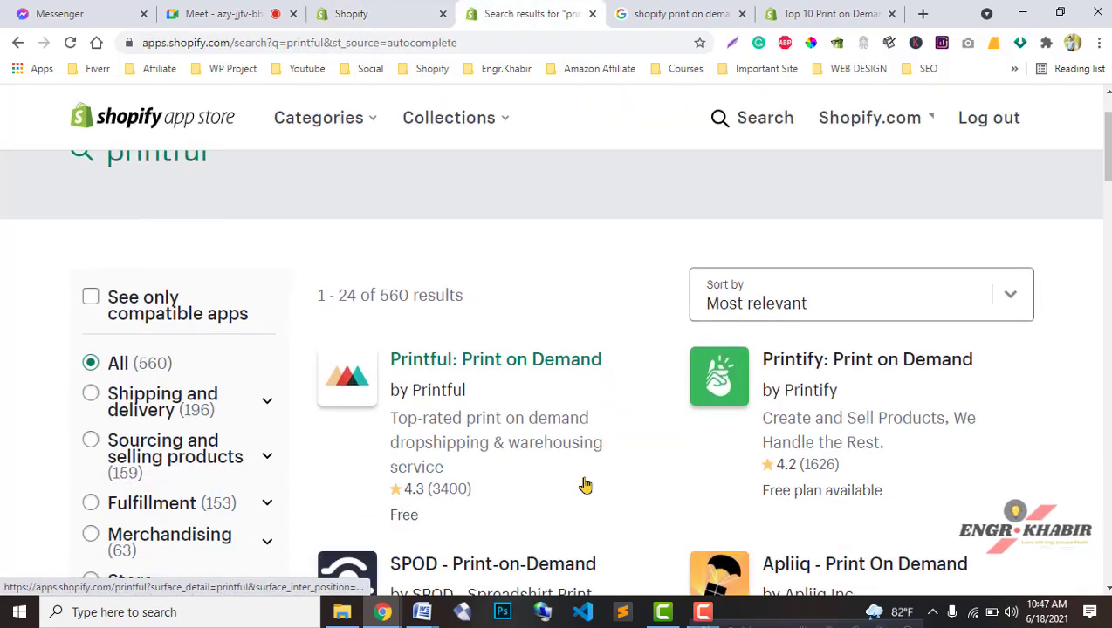
left_click(790, 13)
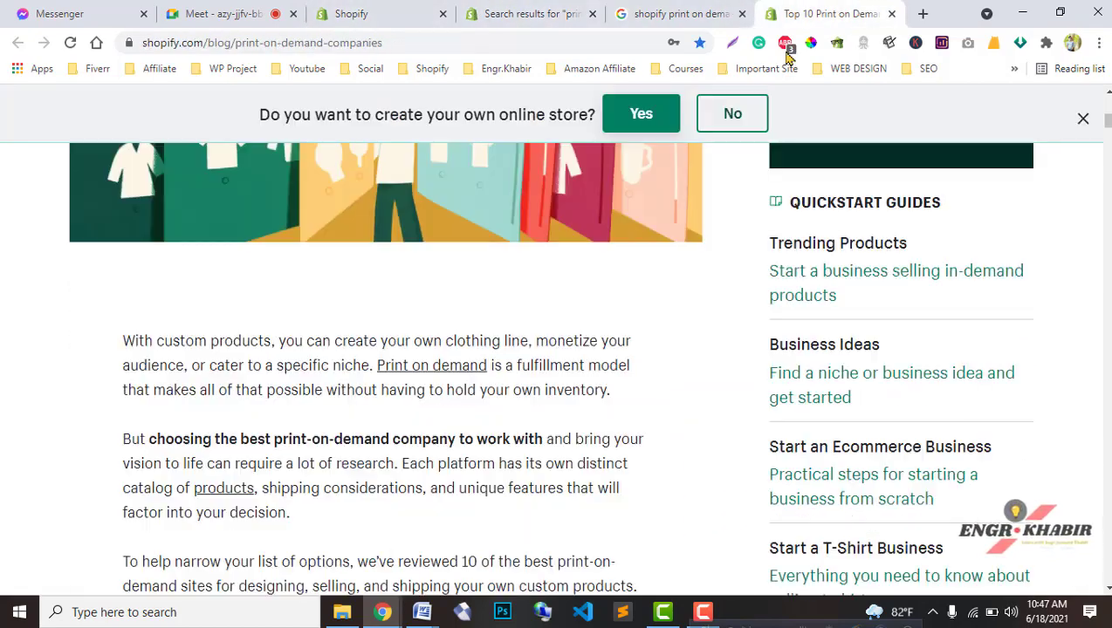
scroll(427, 410, "up", 3)
scroll(427, 404, "down", 2)
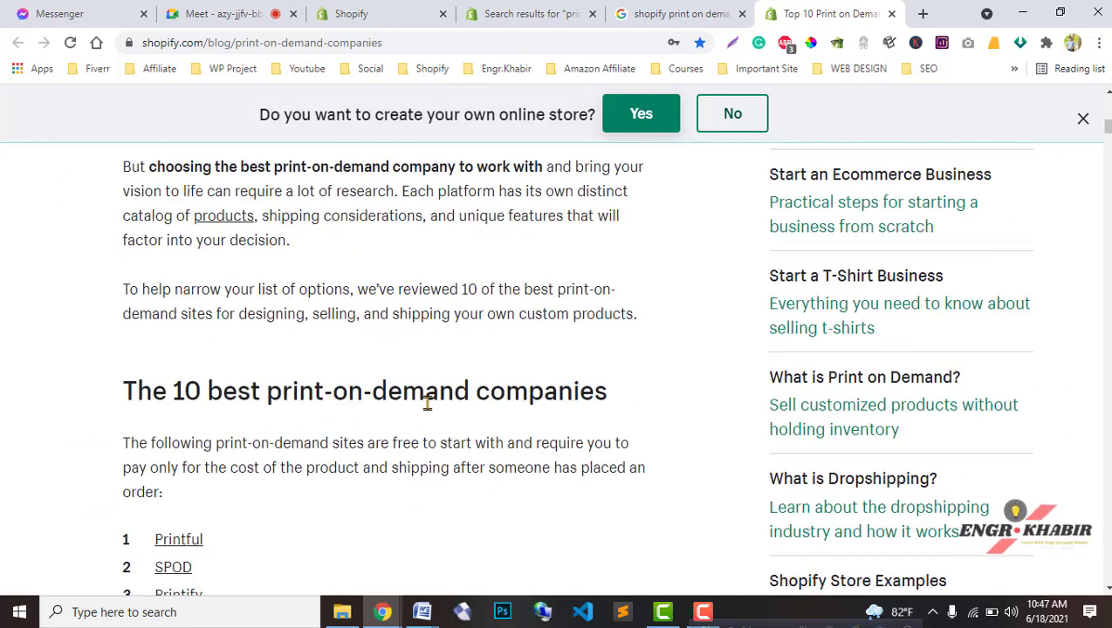
scroll(427, 402, "up", 1)
left_click(532, 13)
left_click(768, 10)
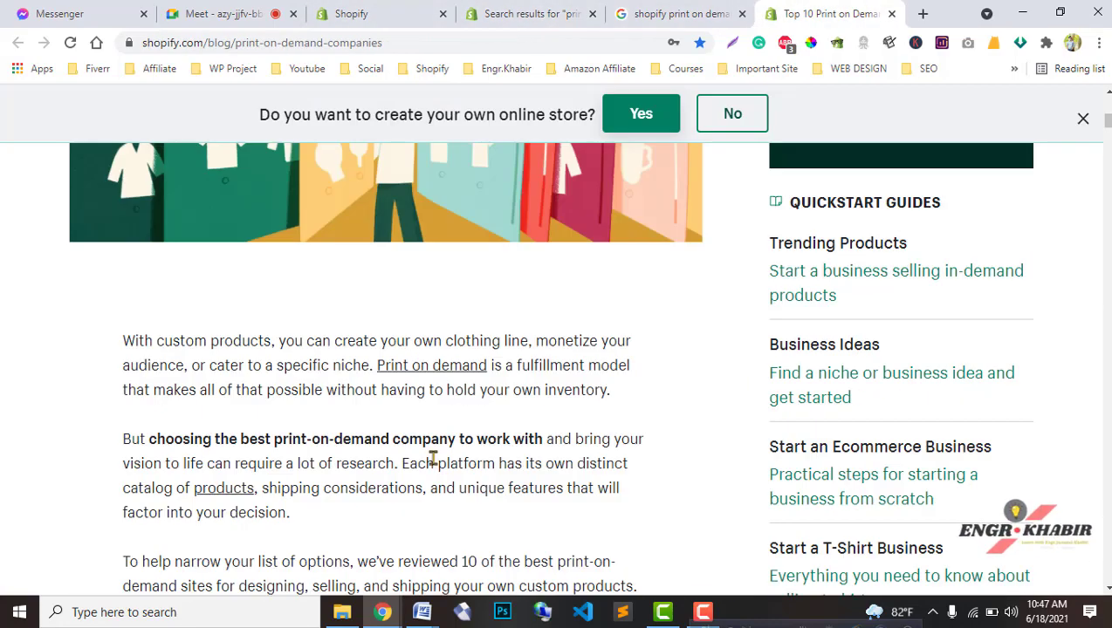
Review the article's ten print-on-demand companies, highlighting the list from Printful to AOP+ Easy Print on Demand, and skim the key comparison factors
scroll(426, 461, "down", 5)
scroll(419, 473, "down", 1)
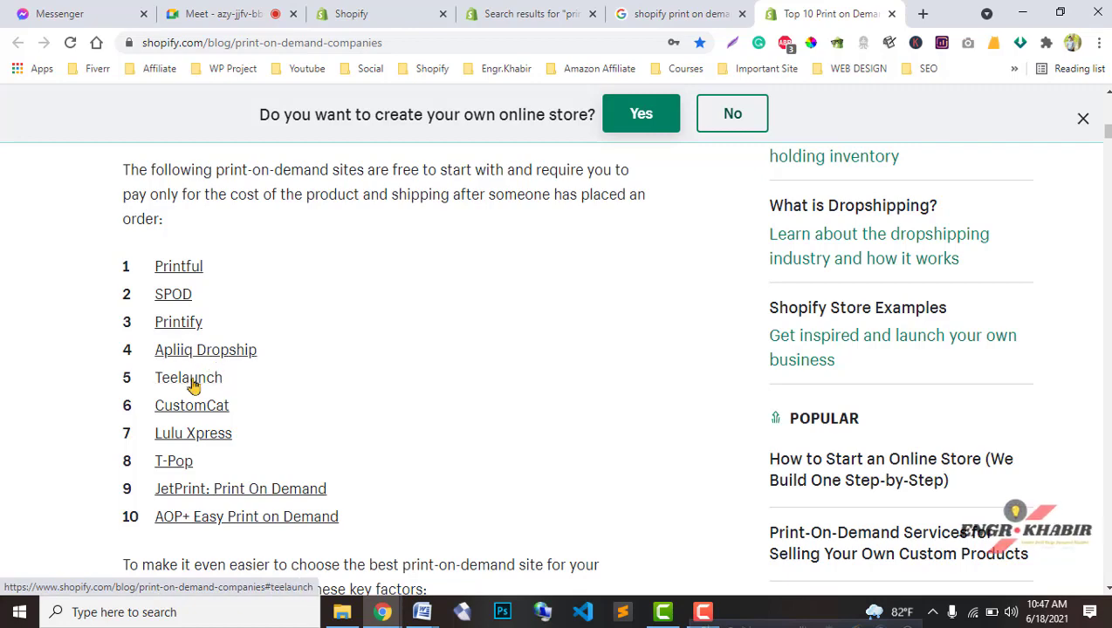
scroll(248, 471, "down", 1)
left_click_drag(368, 469, 152, 212)
scroll(257, 336, "down", 3)
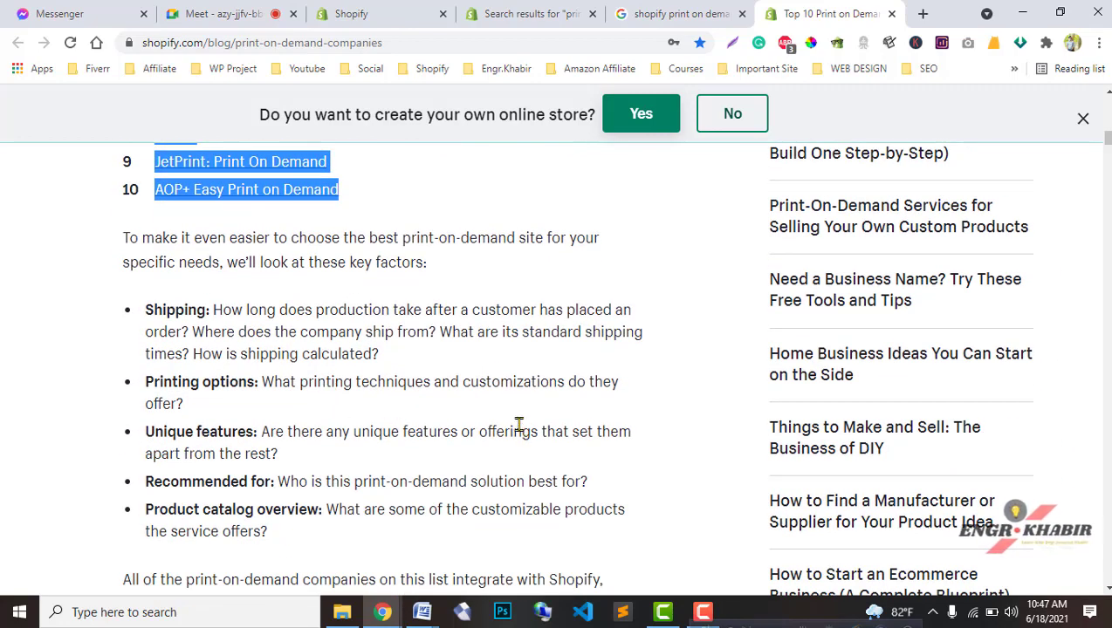
scroll(427, 476, "down", 2)
scroll(427, 476, "up", 6)
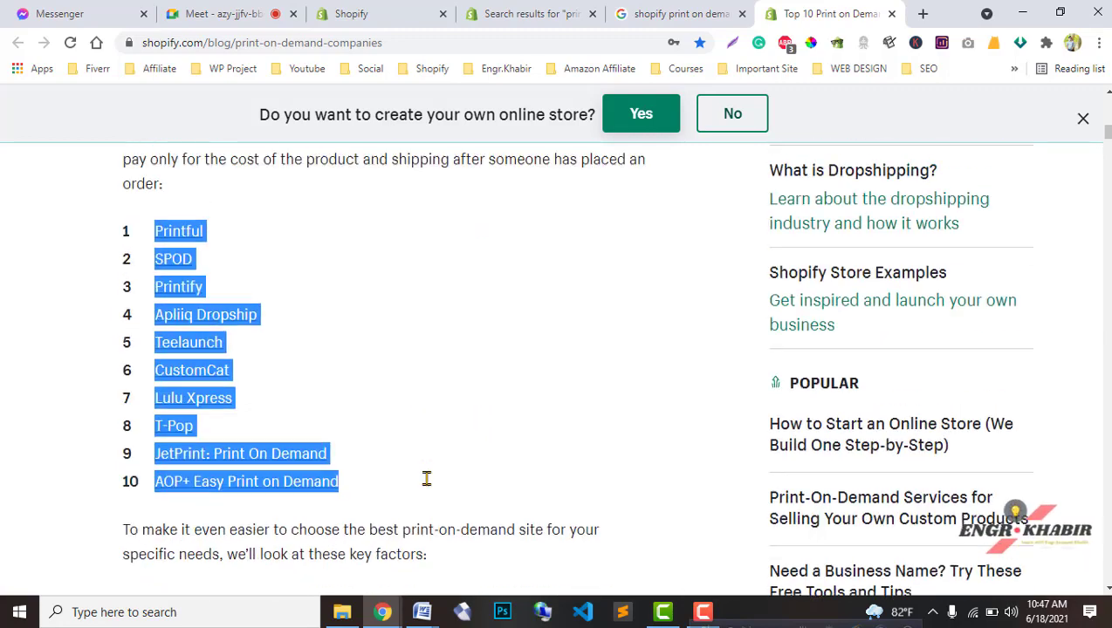
left_click(295, 343)
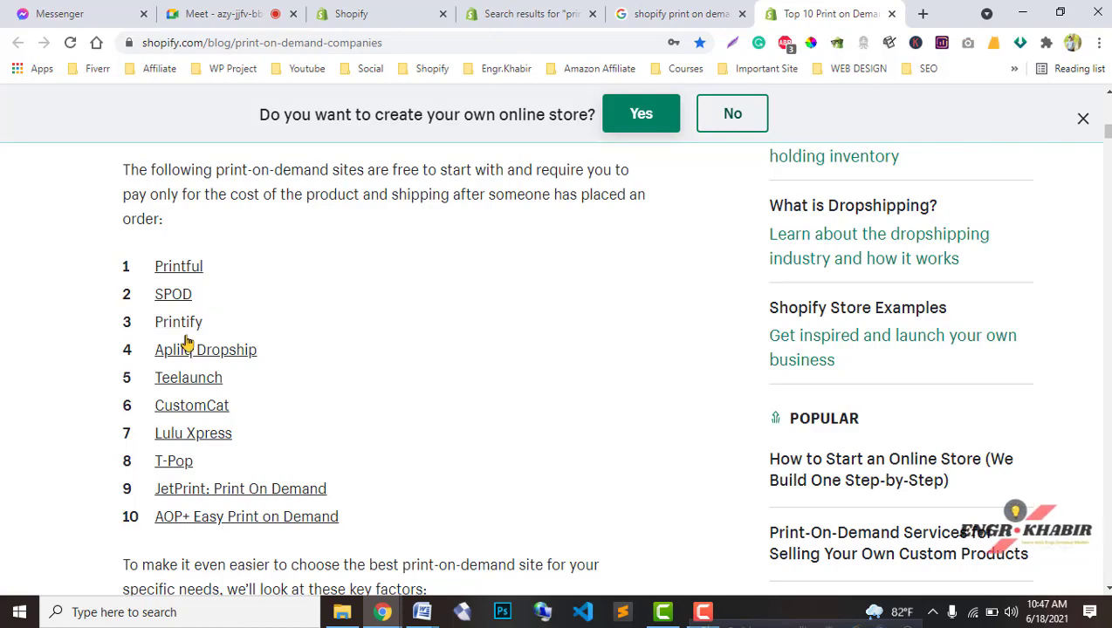
Read the article's Printful section, covering shipping, printing options, unique features, recommended users and the product catalog
scroll(449, 431, "down", 13)
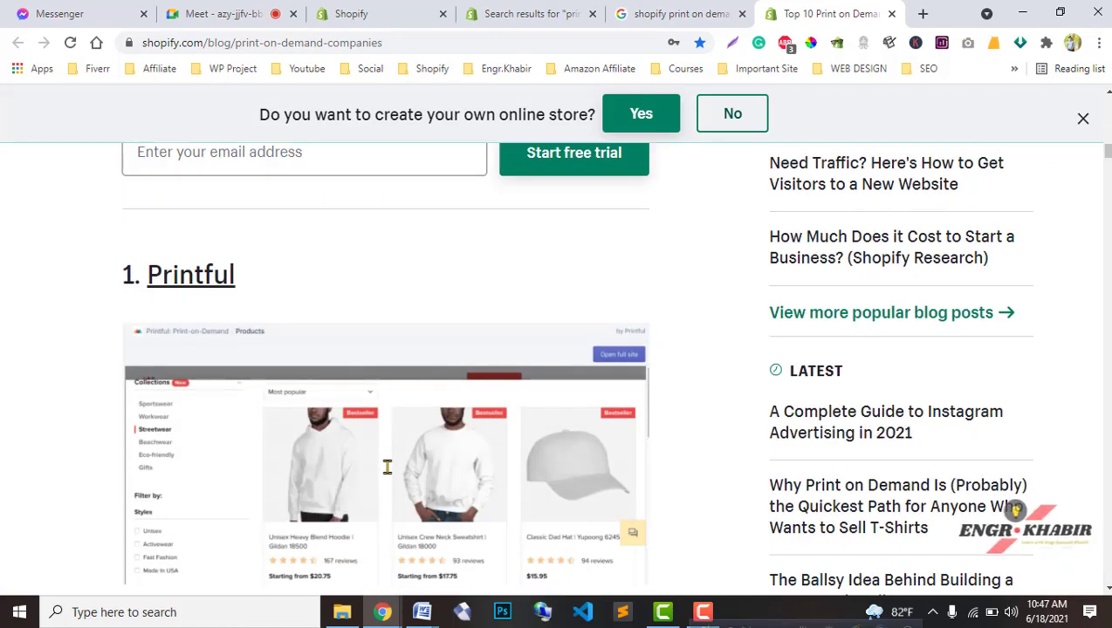
scroll(273, 462, "up", 2)
scroll(273, 455, "down", 4)
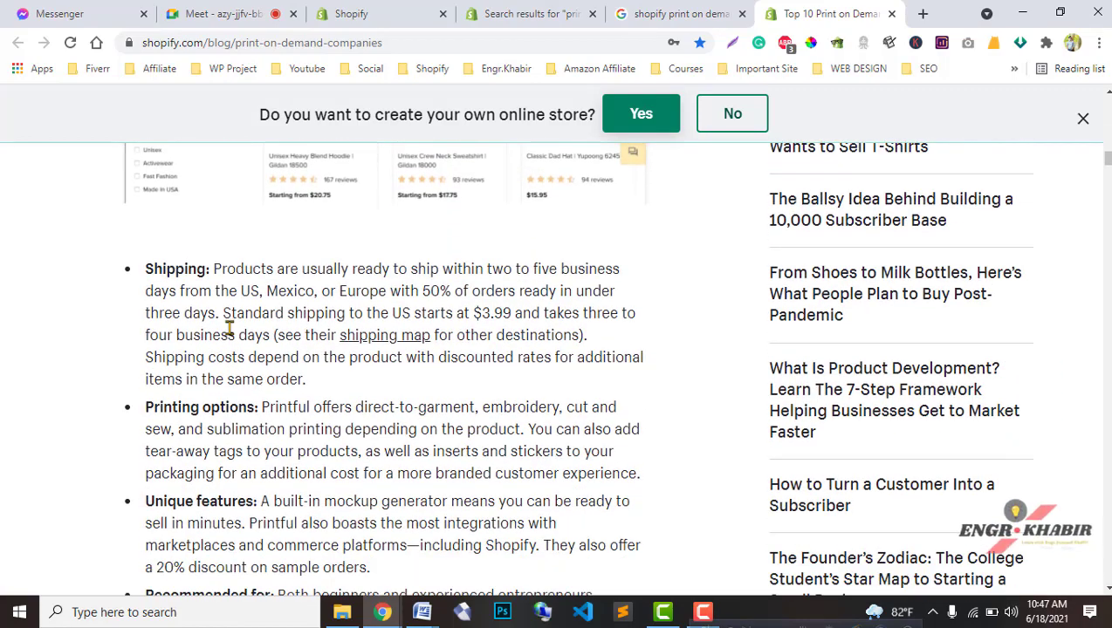
scroll(186, 451, "down", 1)
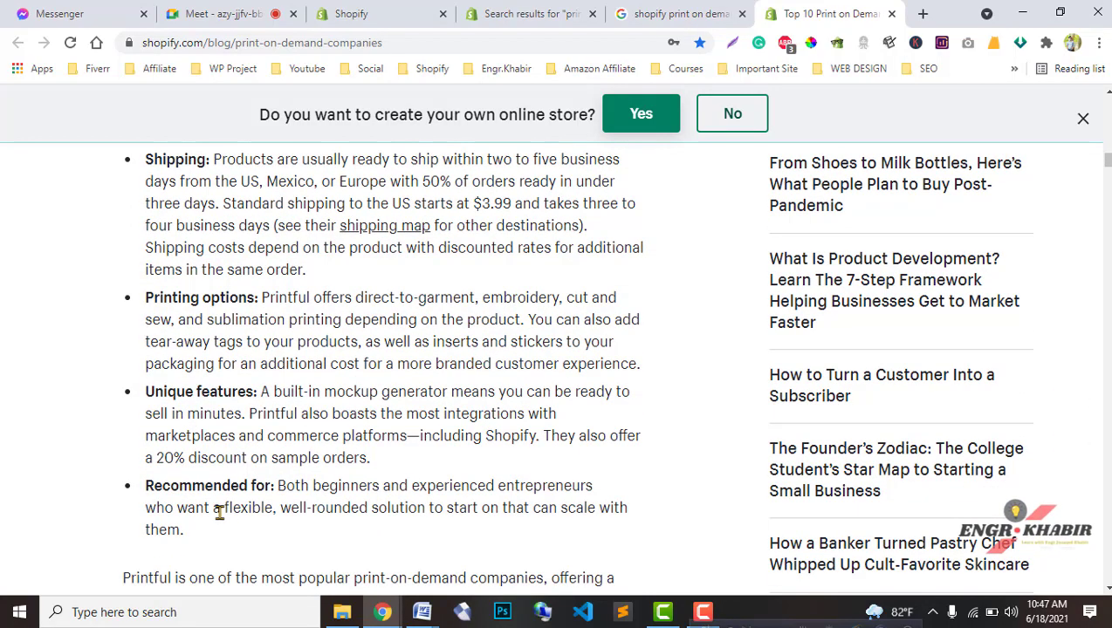
scroll(319, 517, "down", 3)
scroll(334, 512, "down", 3)
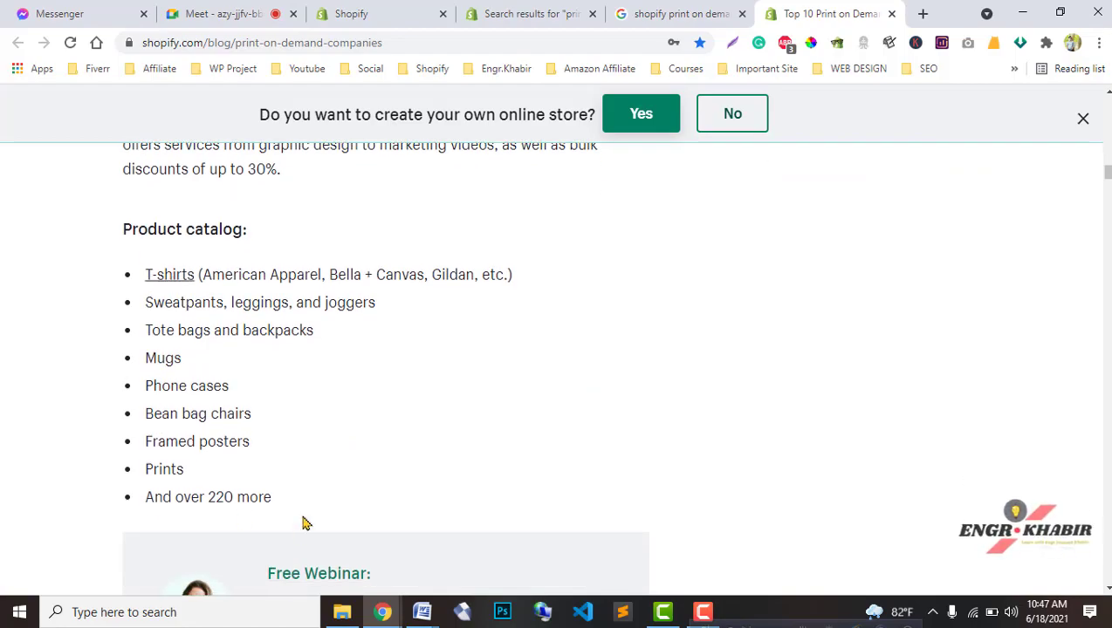
scroll(275, 407, "up", 12)
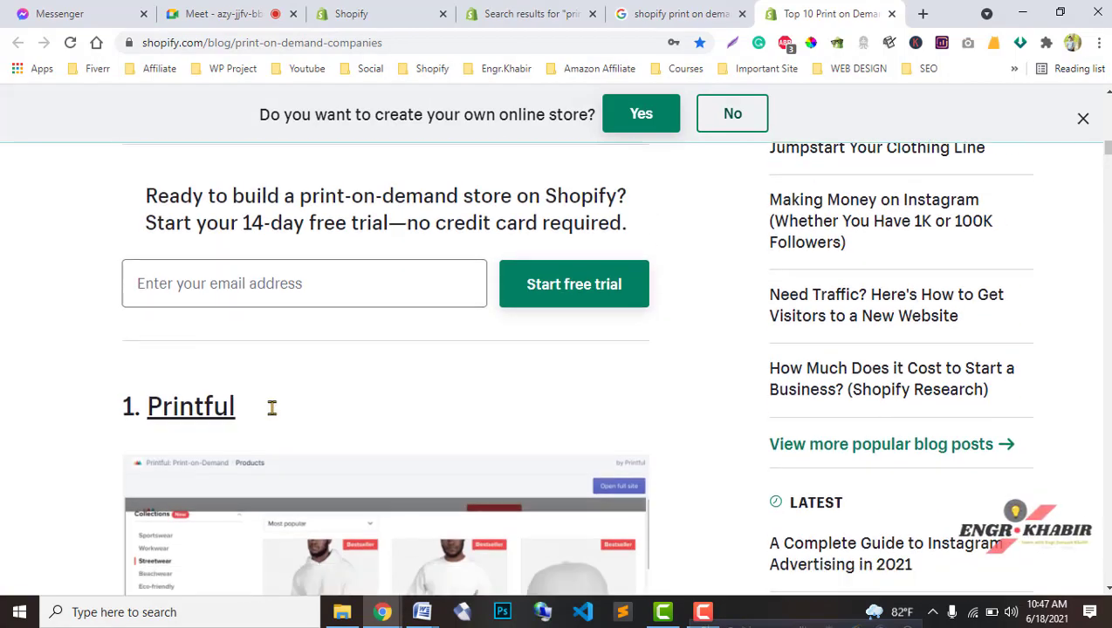
scroll(269, 419, "down", 7)
scroll(264, 418, "down", 7)
scroll(270, 436, "up", 2)
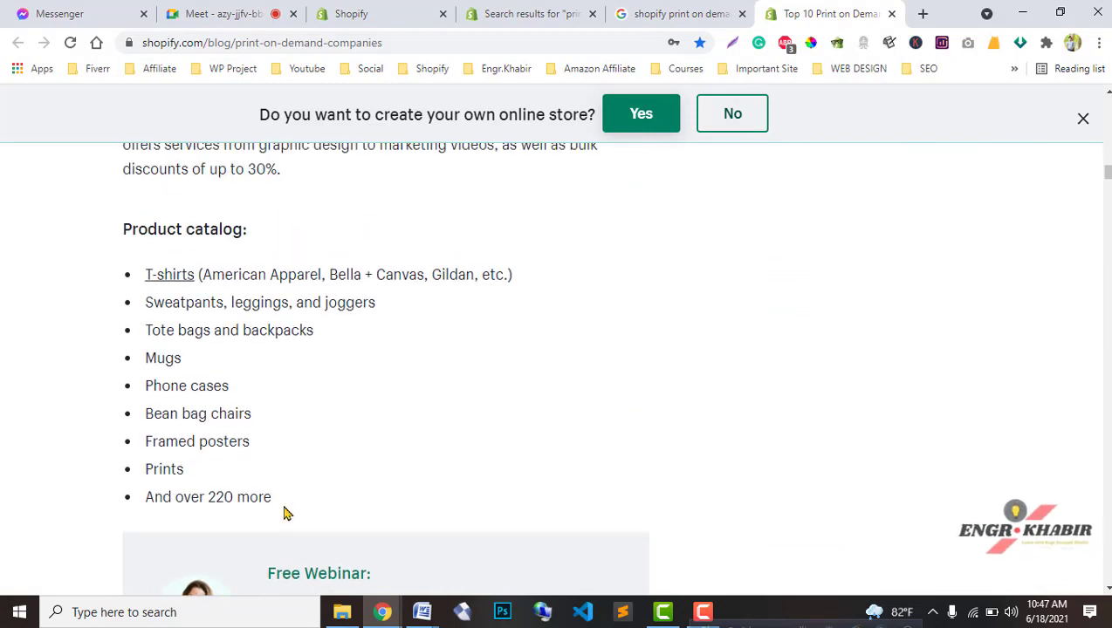
Highlight Printful's product catalog items from T-shirts to the last entry, and look over the free webinar offer below them
left_click_drag(274, 502, 146, 274)
left_click(405, 454)
scroll(319, 446, "down", 3)
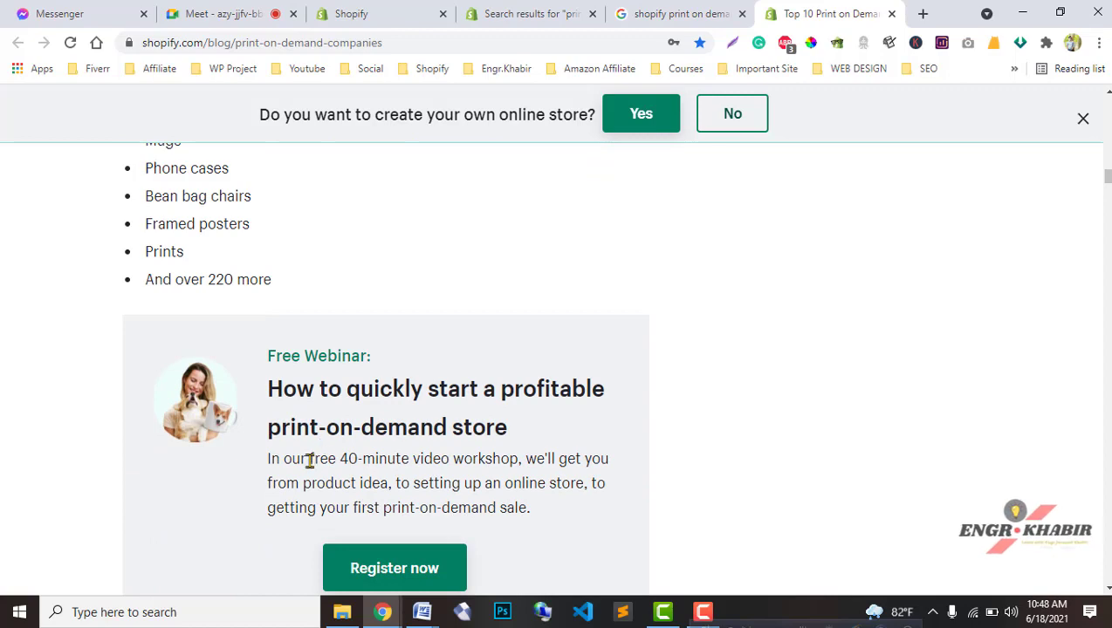
scroll(325, 463, "up", 3)
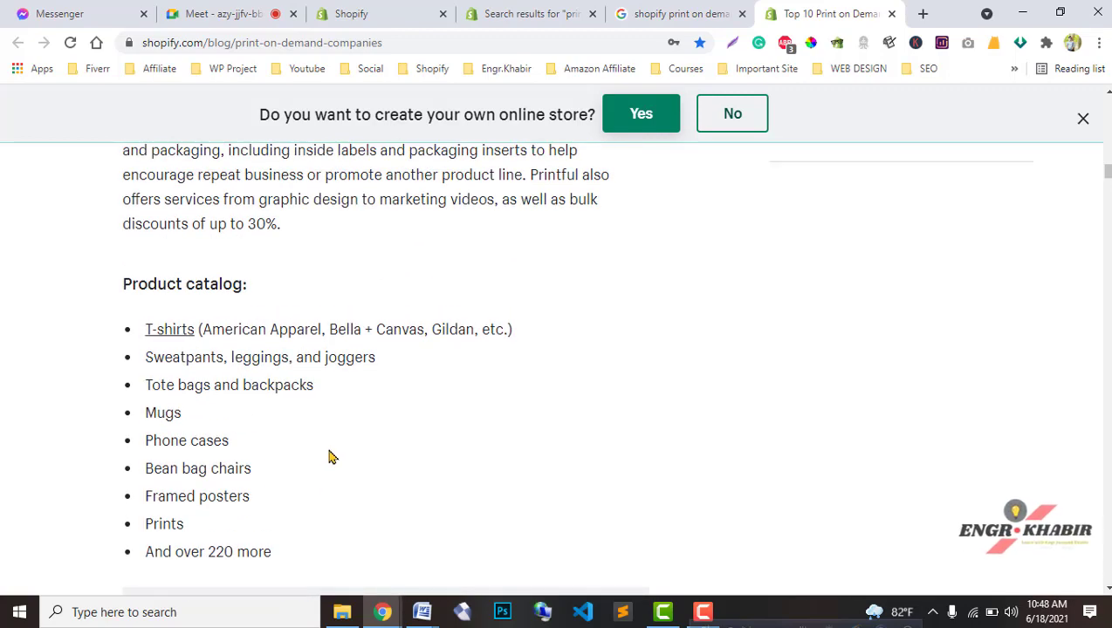
scroll(330, 457, "down", 3)
scroll(340, 453, "down", 1)
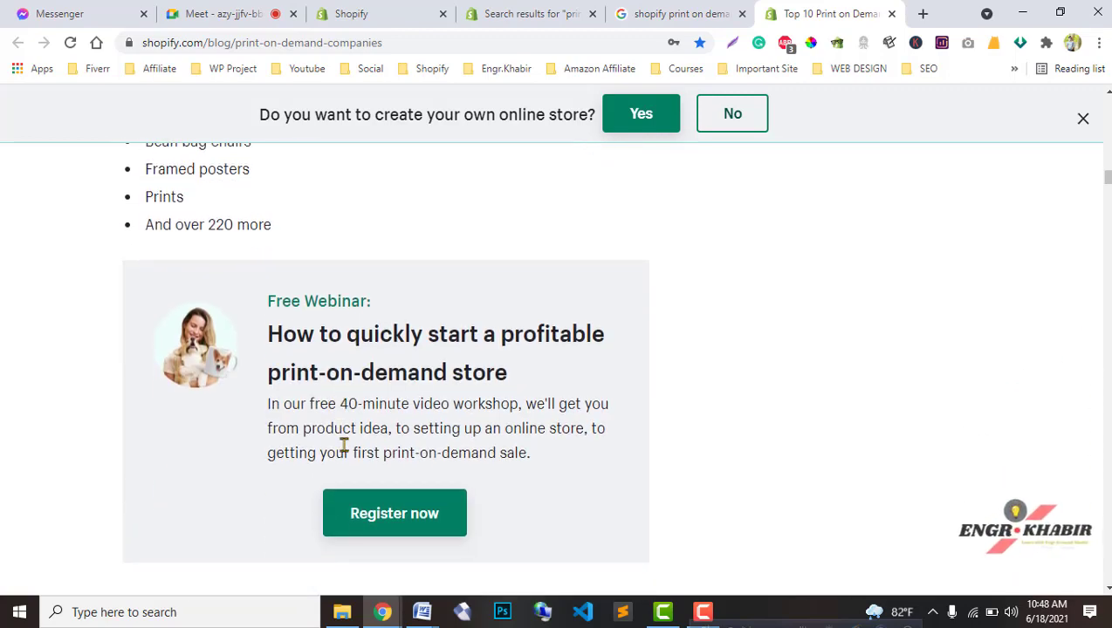
Look over the free webinar offer and the start of the SPOD section, checking the store's Apps page and the App Store results in between
scroll(367, 449, "down", 2)
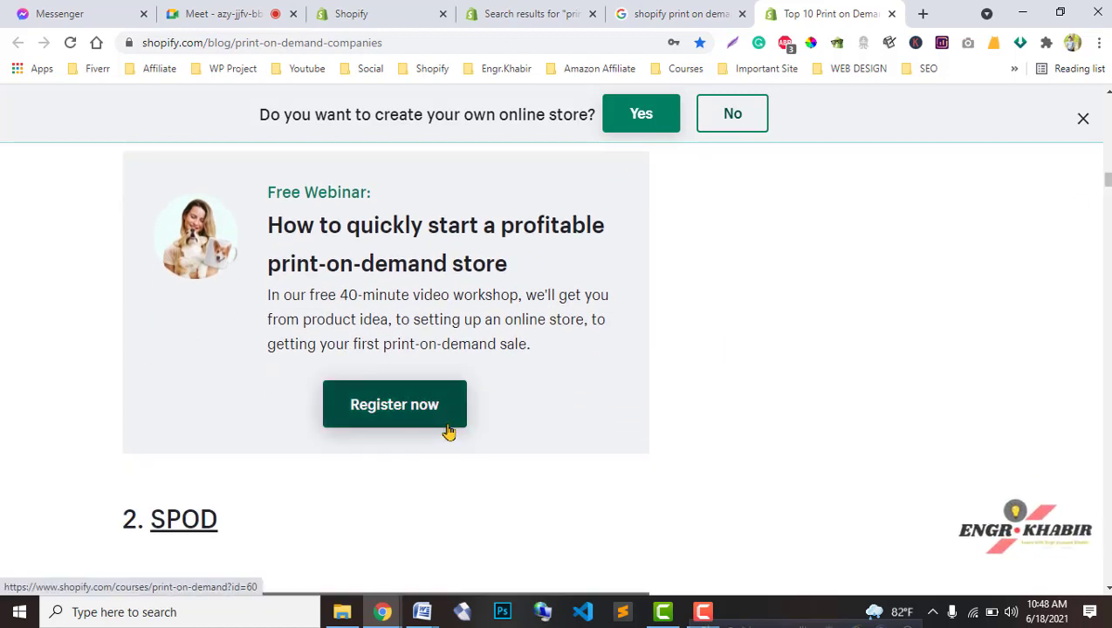
scroll(342, 497, "down", 1)
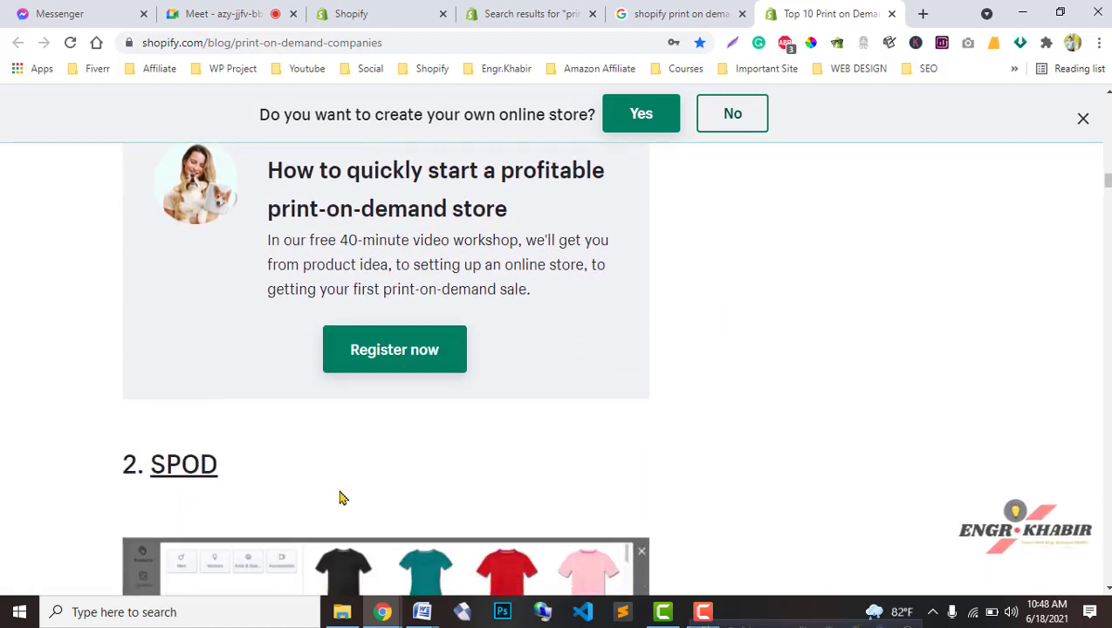
scroll(342, 497, "down", 1)
scroll(375, 463, "up", 3)
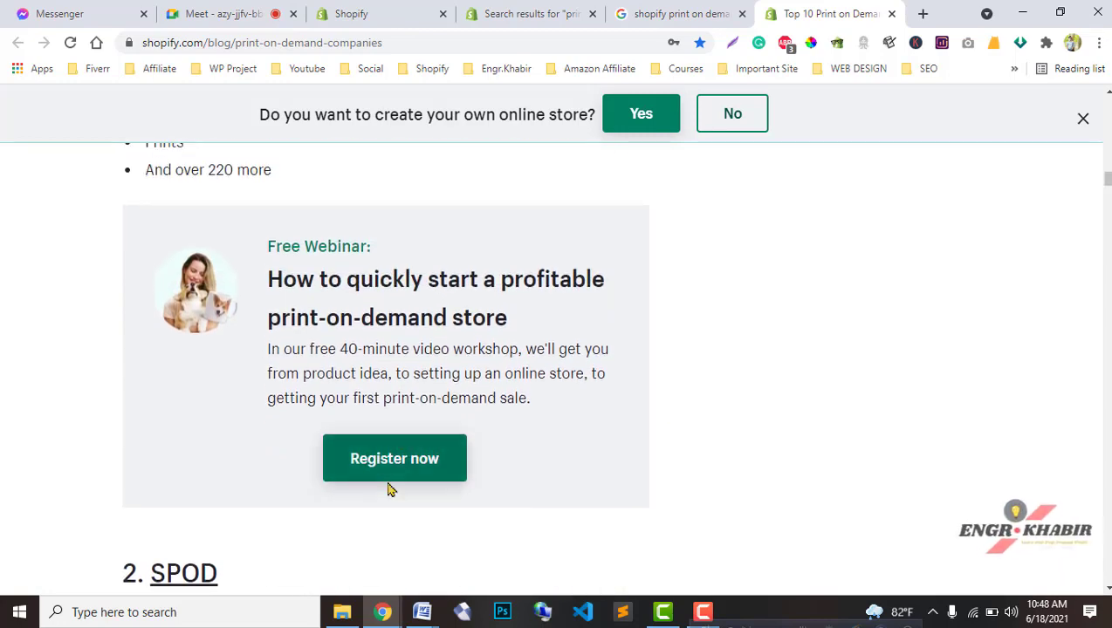
scroll(365, 492, "down", 5)
left_click(365, 13)
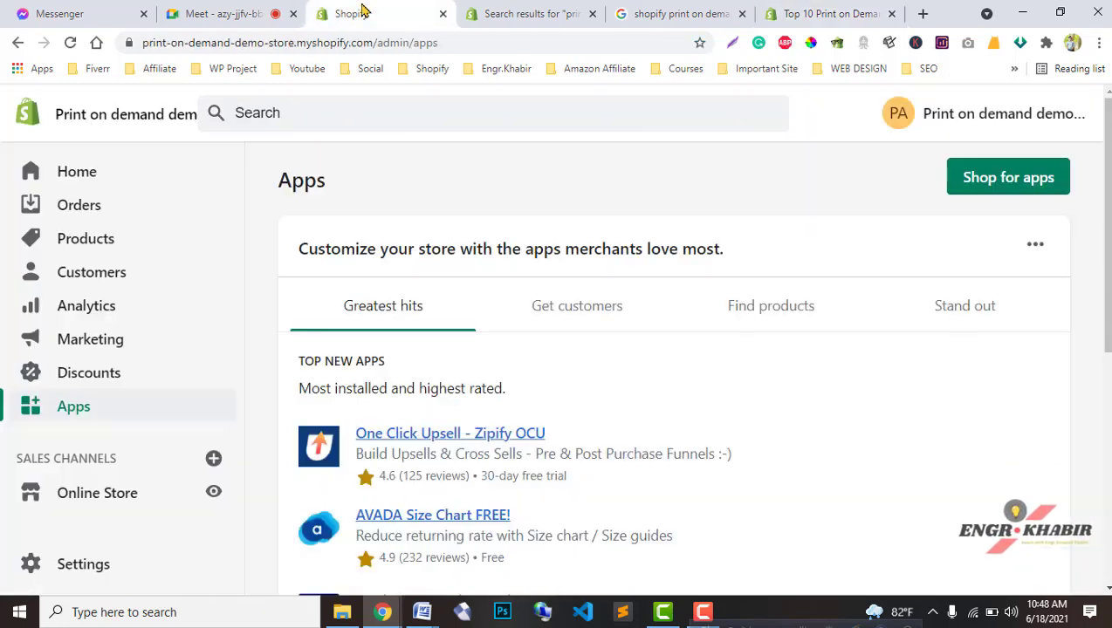
left_click(502, 13)
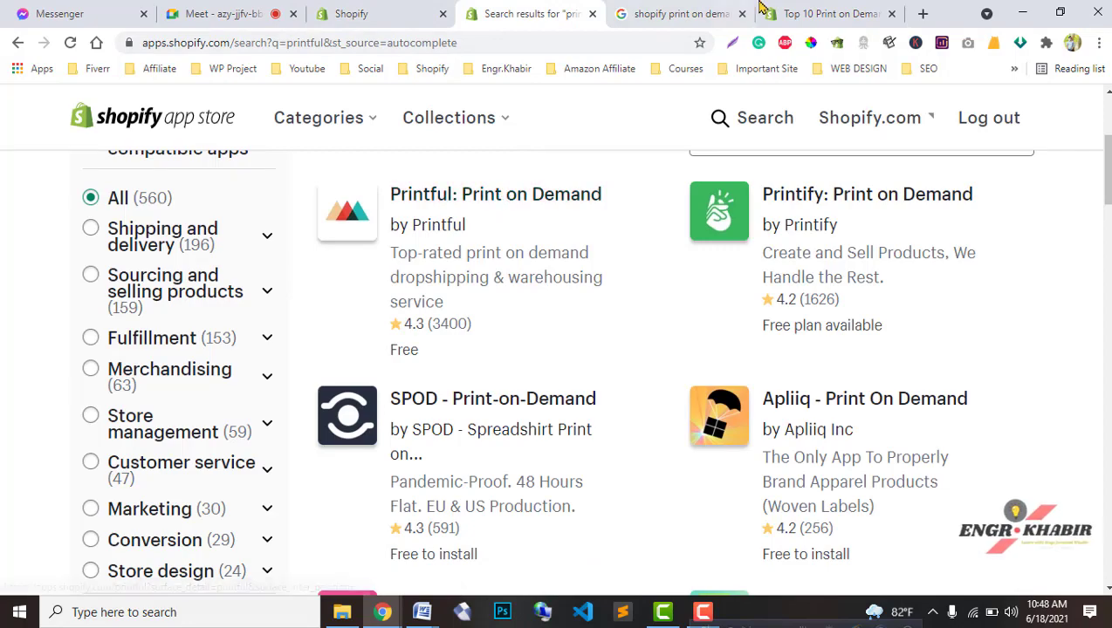
left_click(794, 13)
Read the article's SPOD section, covering printing options, unique features, recommended users, order fulfillment and the product catalog
scroll(377, 427, "down", 3)
scroll(174, 405, "up", 2)
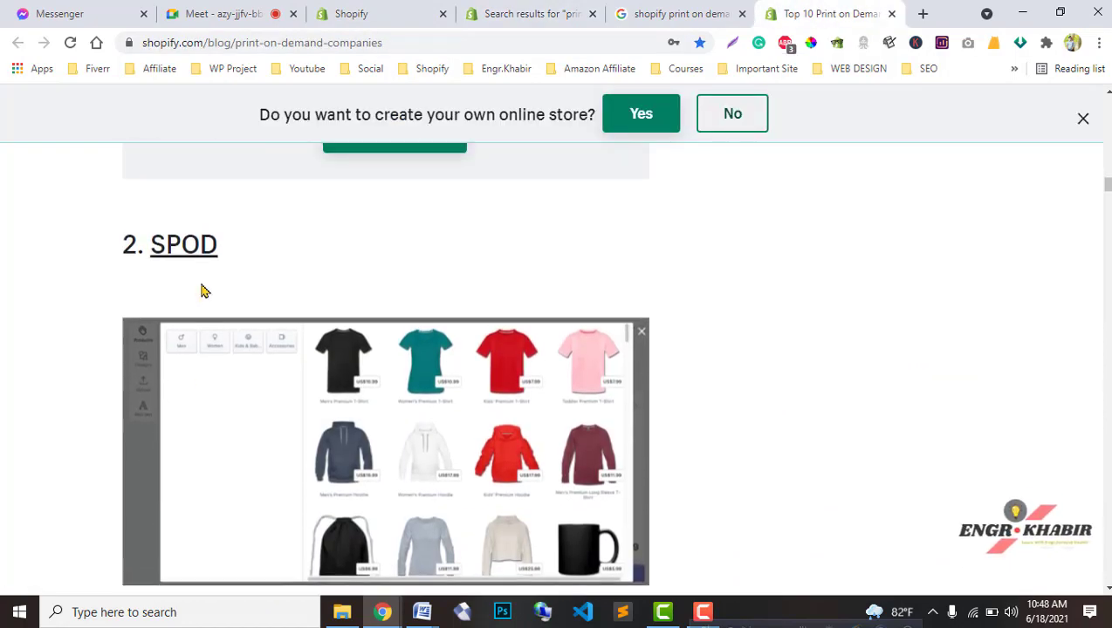
scroll(229, 370, "down", 4)
scroll(229, 441, "down", 10)
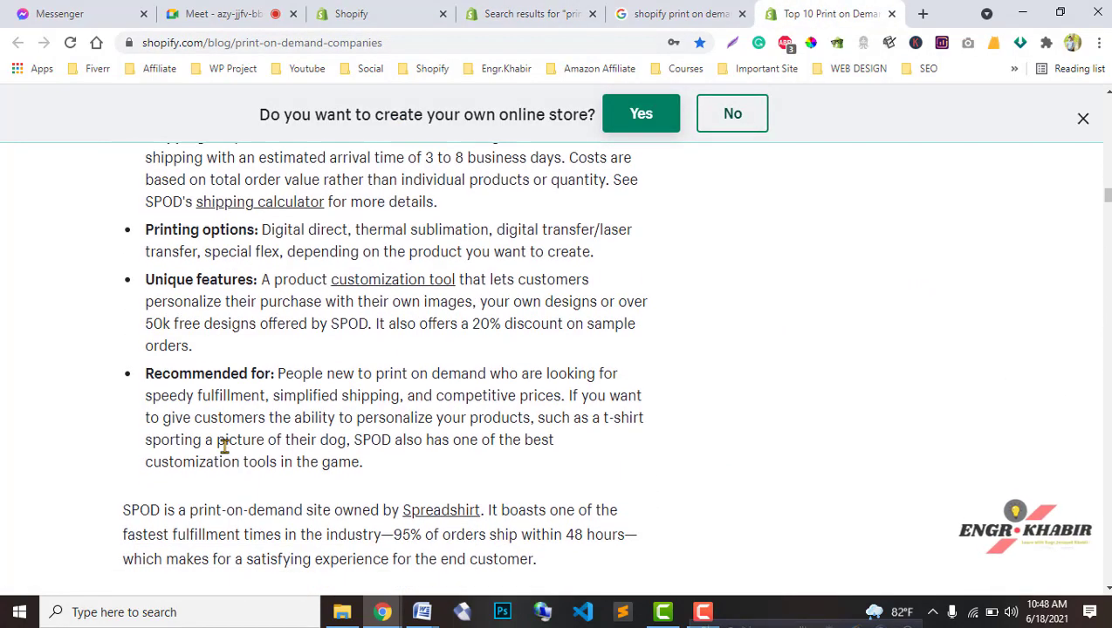
scroll(226, 447, "down", 1)
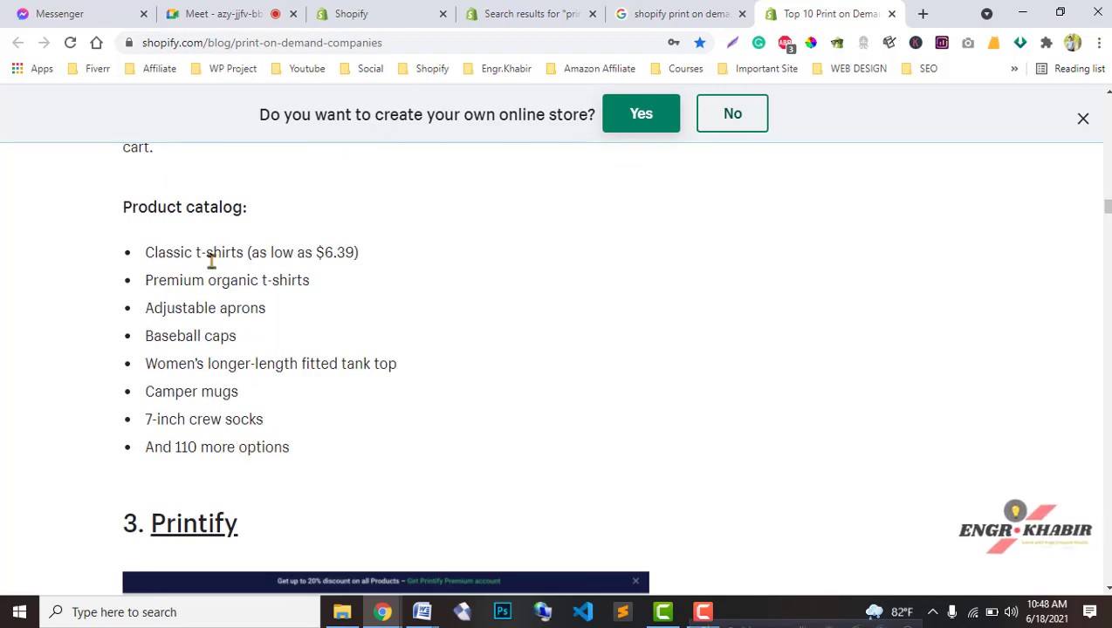
scroll(241, 405, "up", 7)
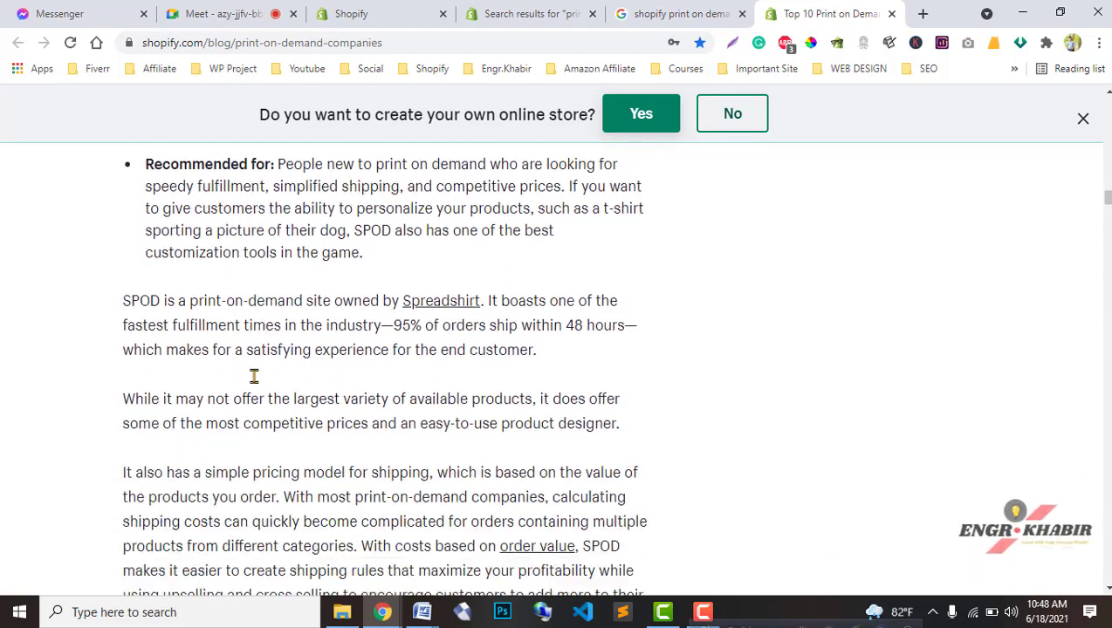
scroll(254, 376, "down", 1)
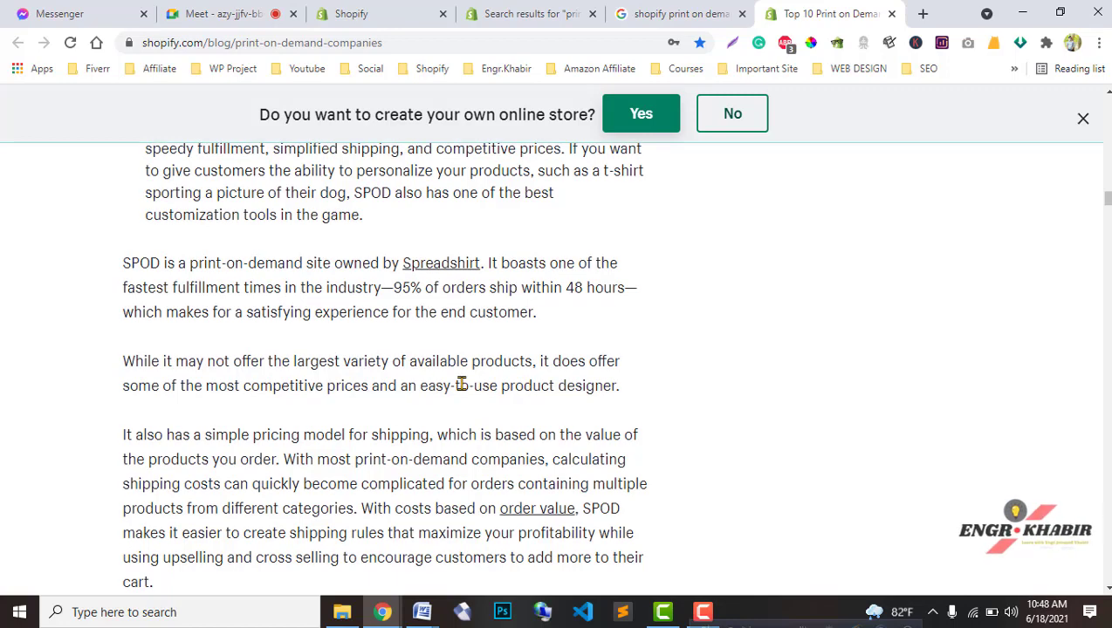
Highlight SPOD's product catalog from classic t-shirts to the last entry, and skim the article's Printify section below it
scroll(220, 423, "down", 5)
left_click_drag(318, 450, 144, 253)
left_click(477, 312)
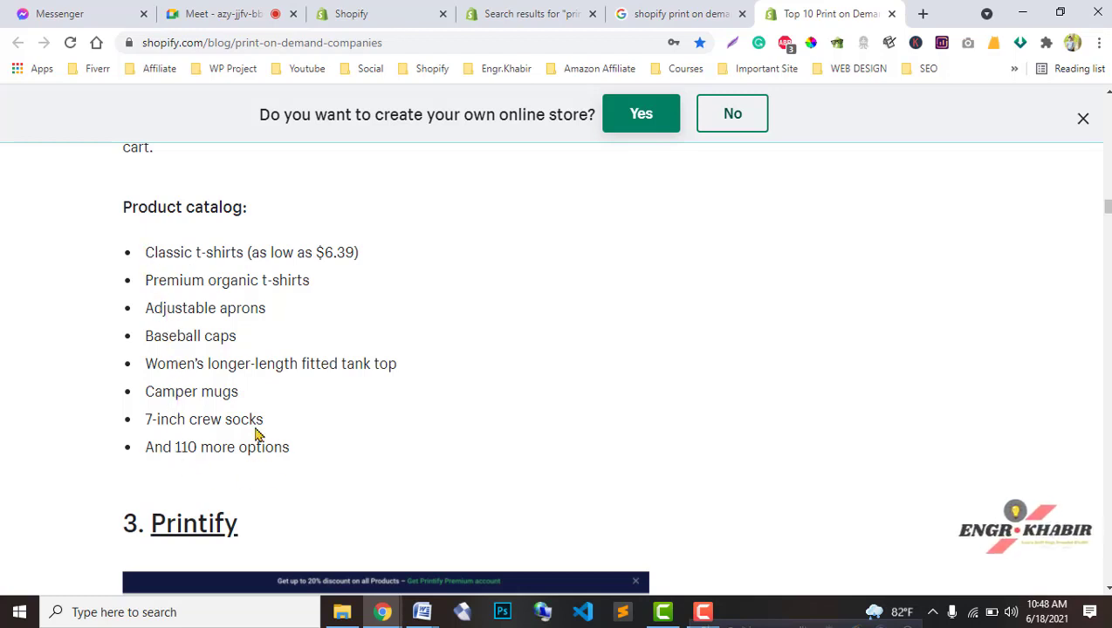
left_click_drag(256, 403, 132, 244)
left_click_drag(295, 449, 138, 259)
scroll(287, 410, "down", 1)
scroll(288, 410, "down", 3)
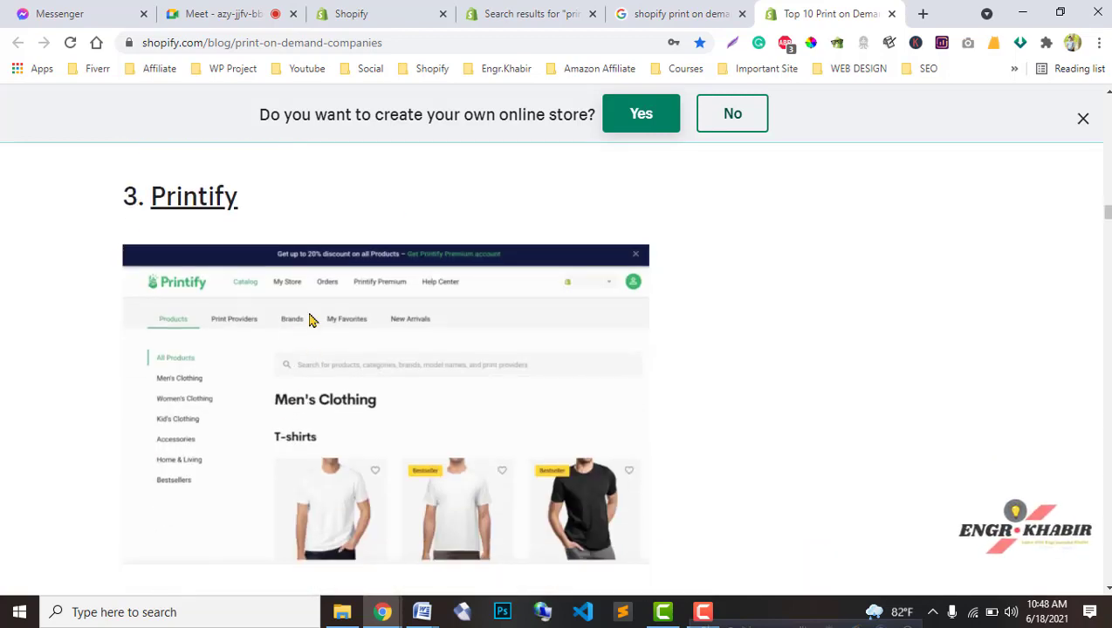
scroll(327, 393, "down", 10)
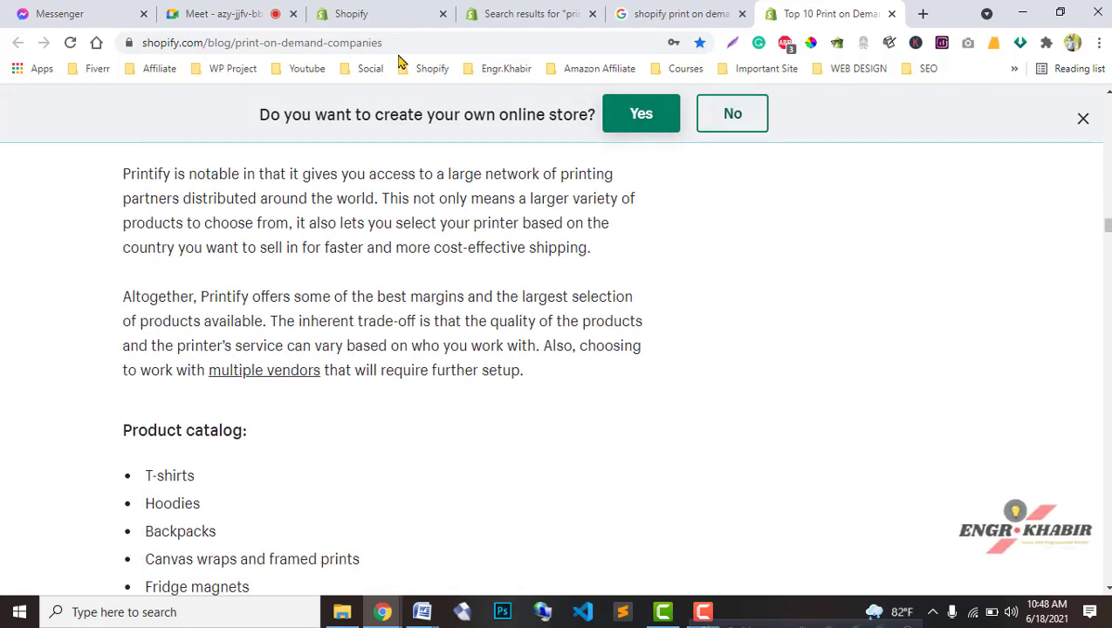
Open the Printful: Print on Demand listing from the App Store's search results and look over its feature highlights
left_click(531, 13)
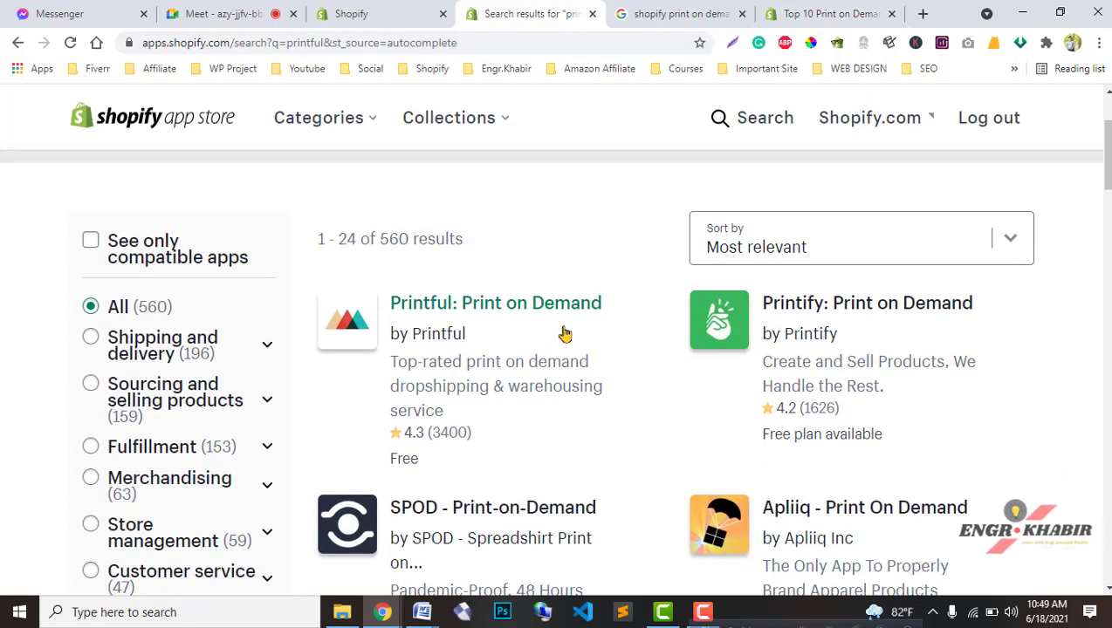
left_click(461, 311)
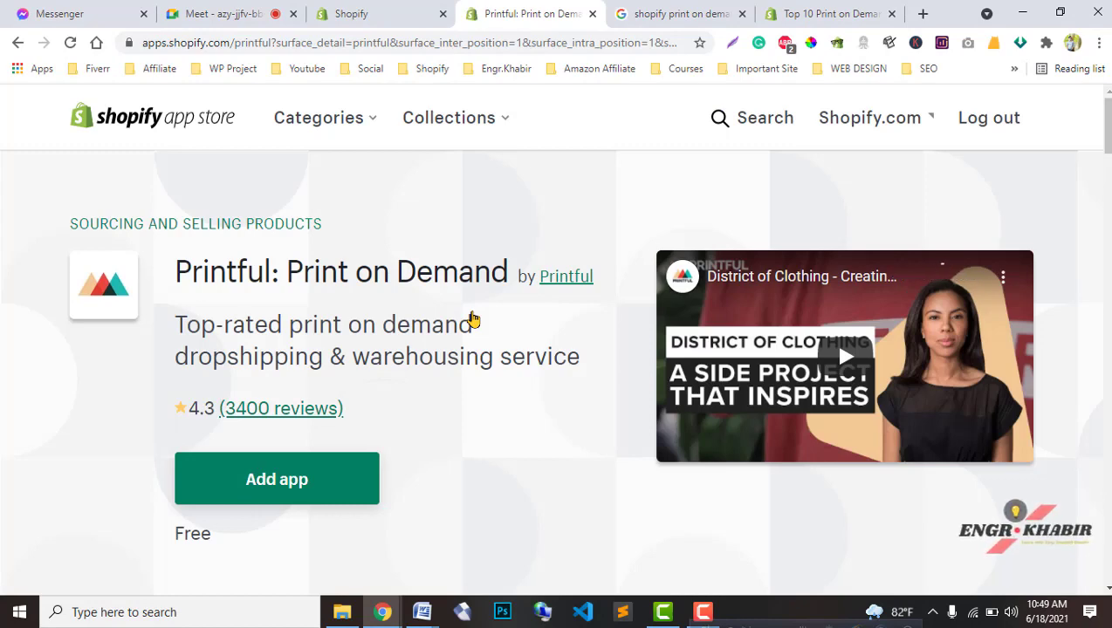
scroll(779, 425, "down", 2)
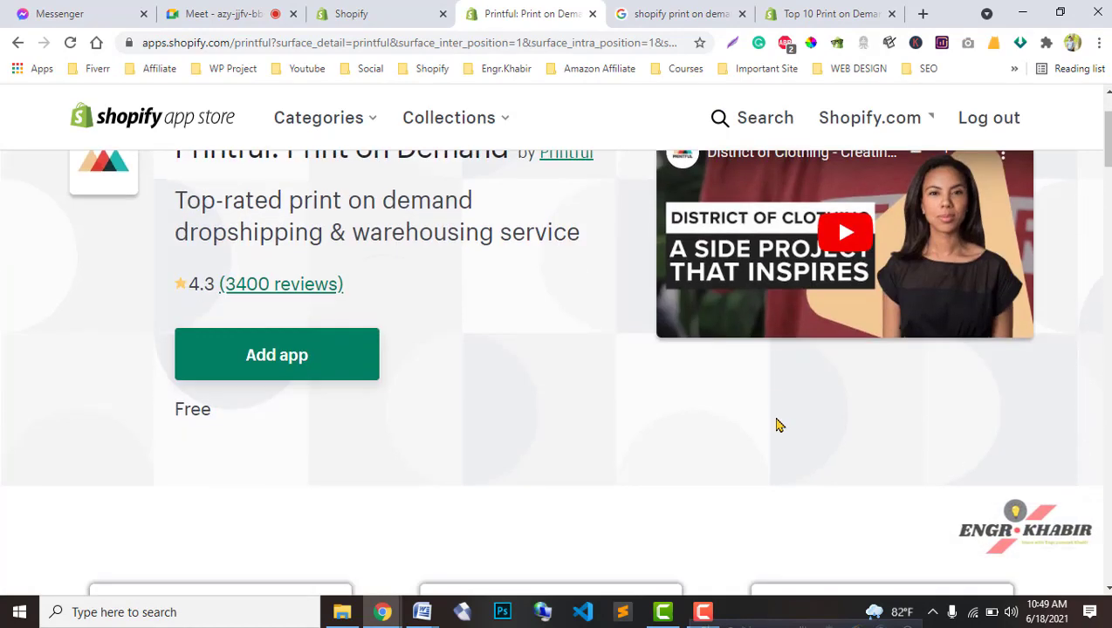
scroll(462, 414, "down", 4)
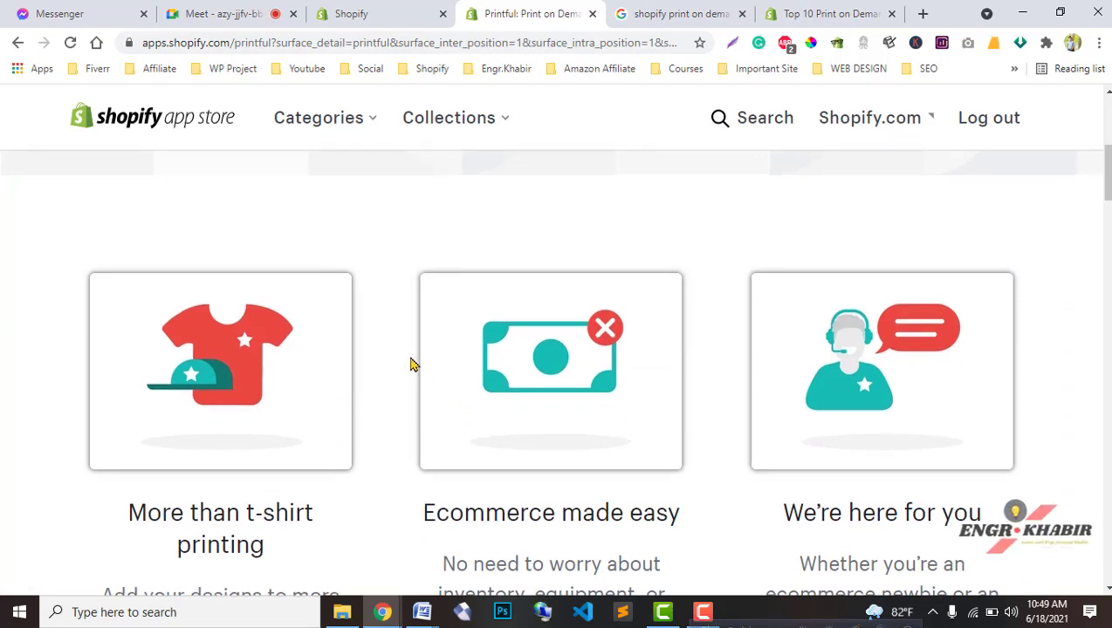
scroll(412, 368, "up", 5)
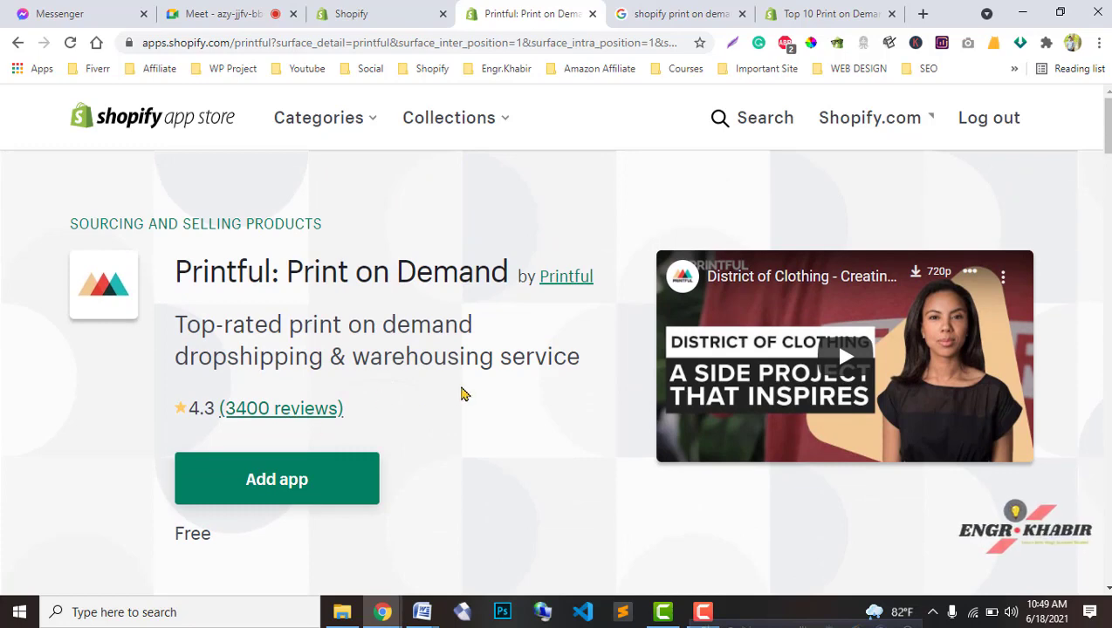
Switch to the Word class notes and add a bullet reading "Printfull application" below "Print on demand Store"
left_click(425, 9)
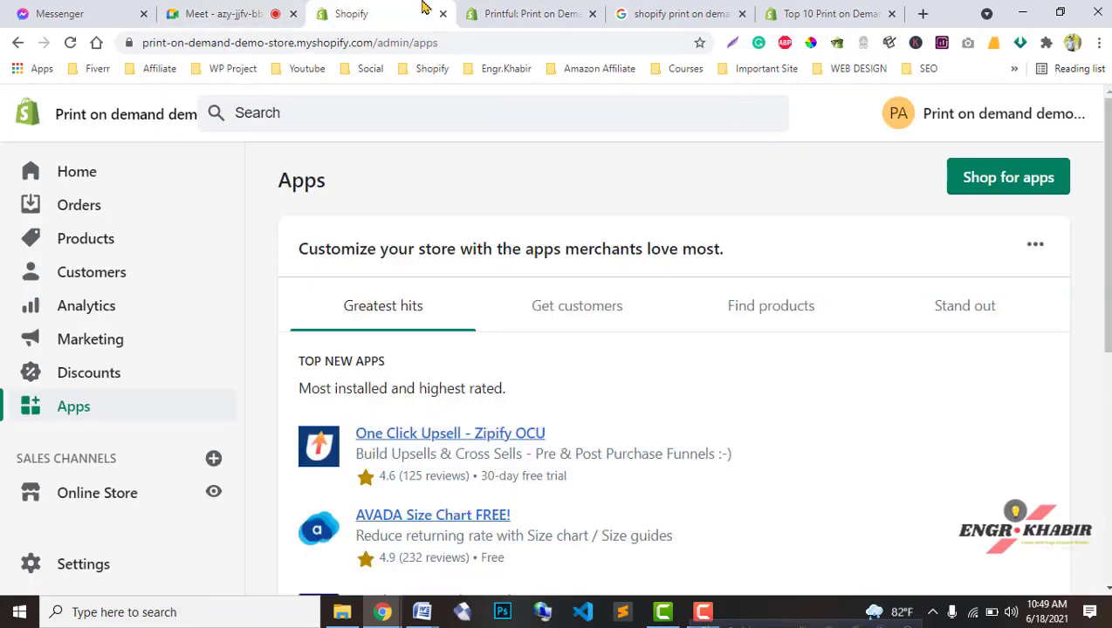
left_click(515, 541)
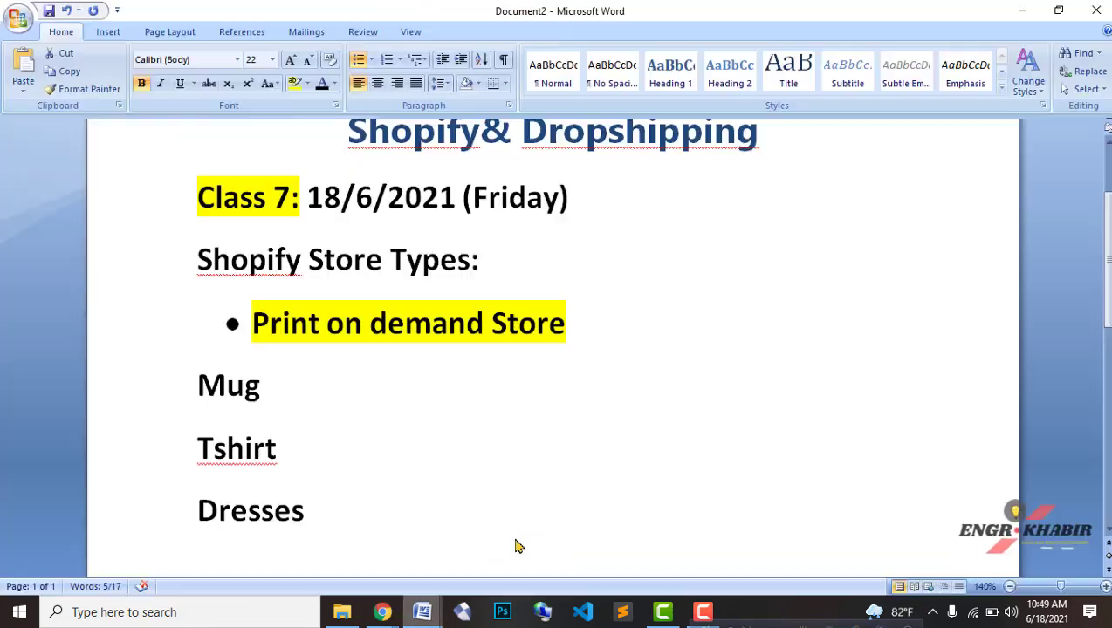
triple_click(489, 324)
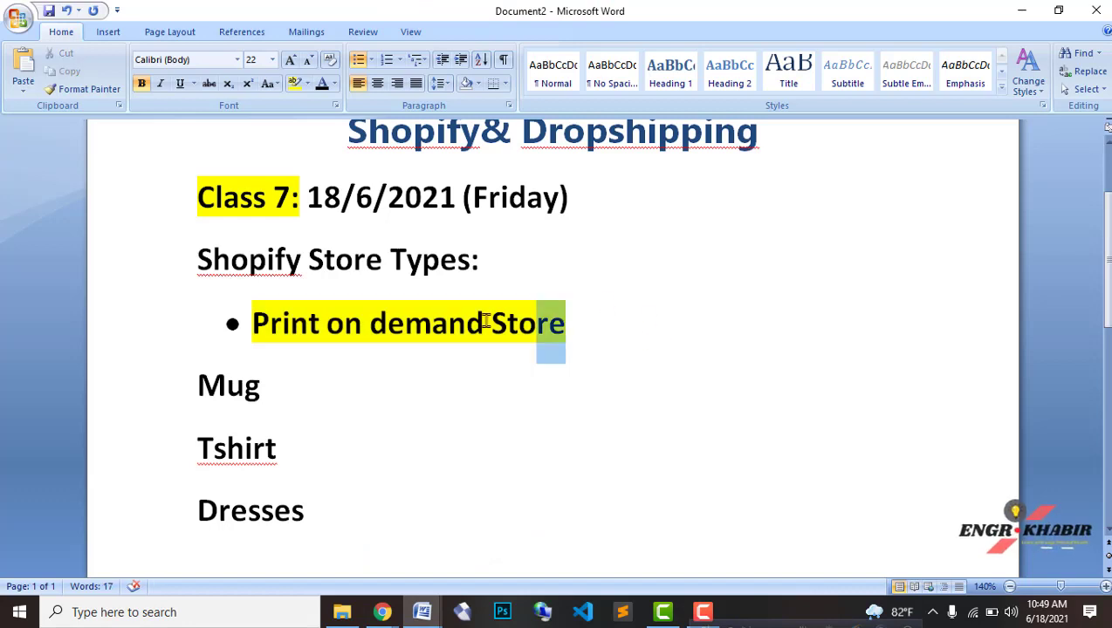
left_click(585, 339)
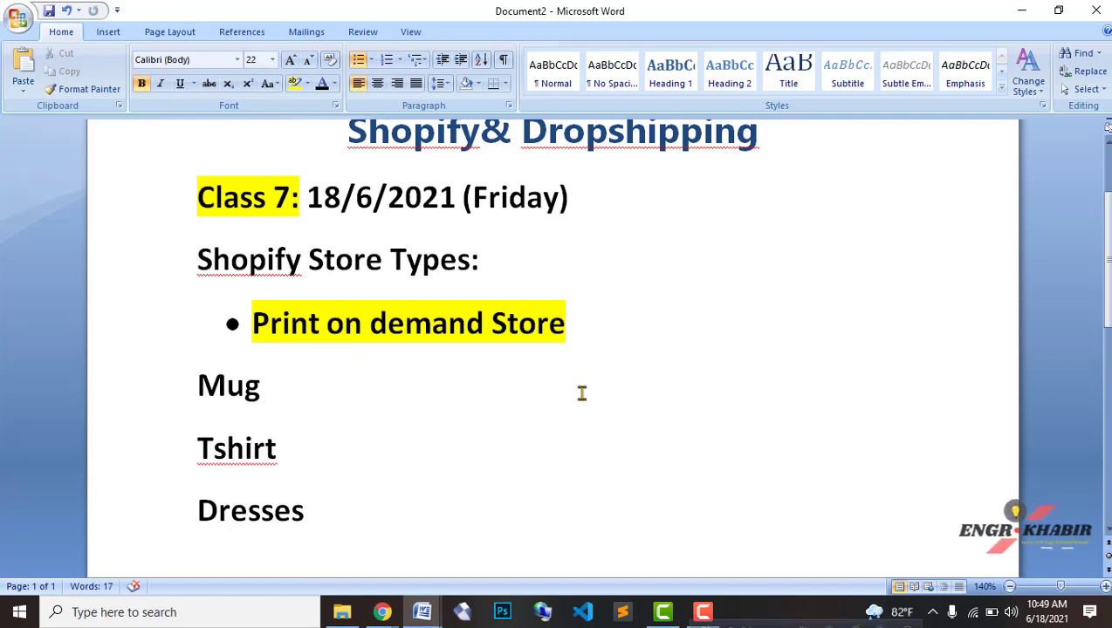
key("Return")
type("print")
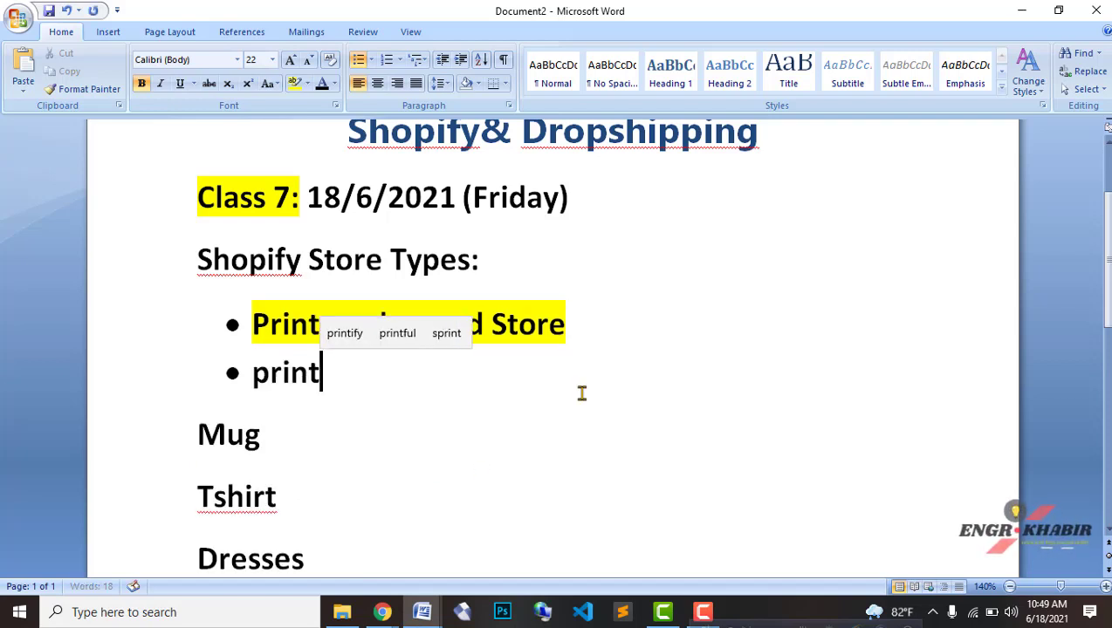
type("fuo")
key("BackSpace")
key("BackSpace")
type("u")
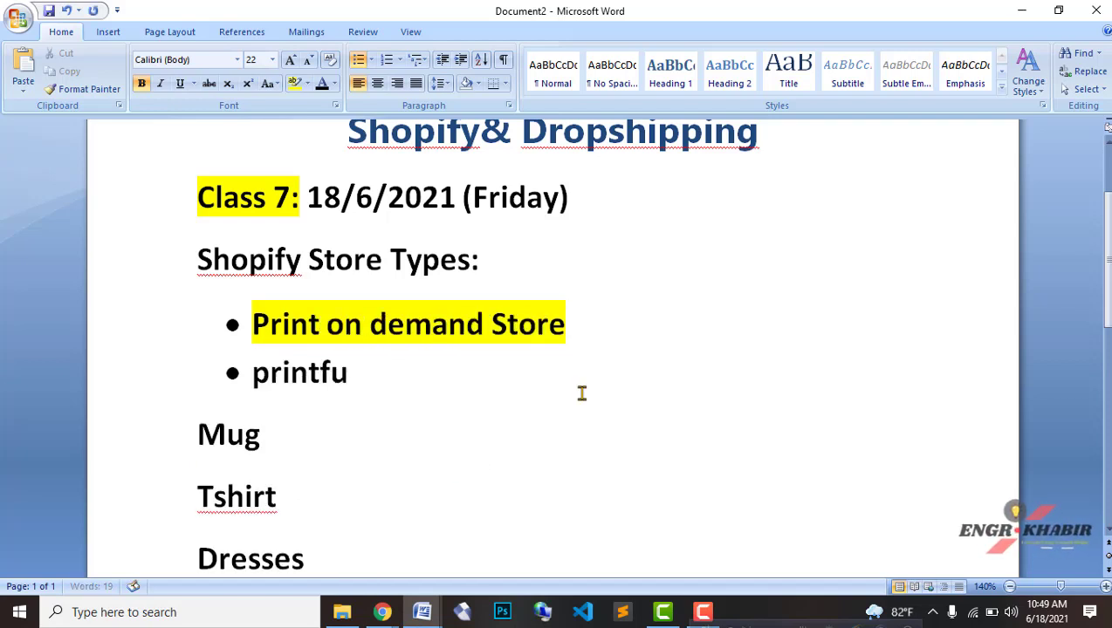
type("ll appl")
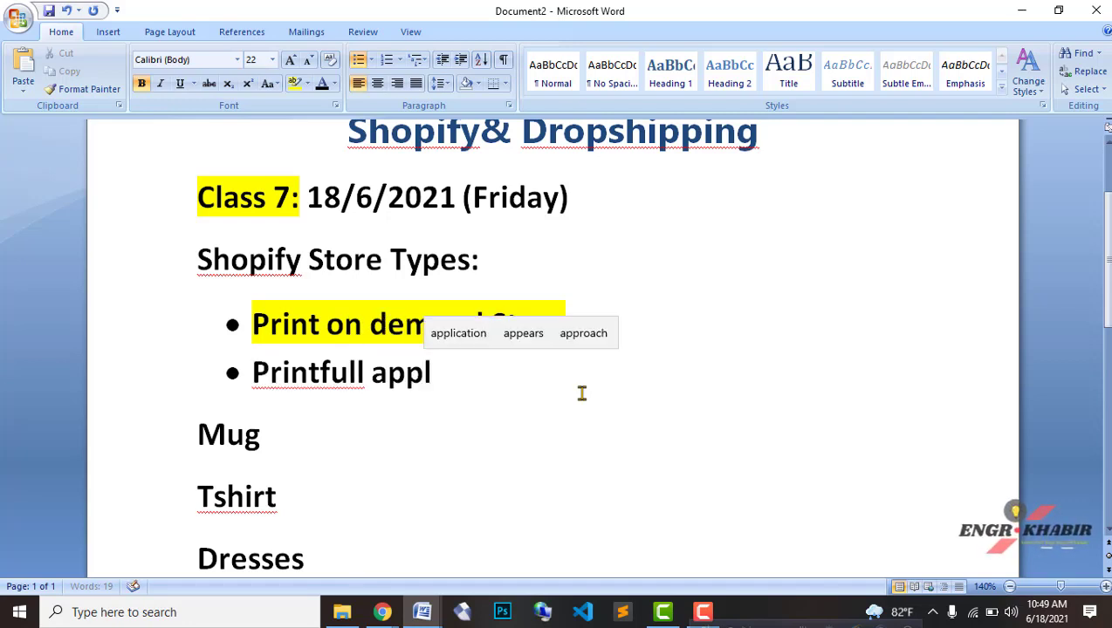
type("ication")
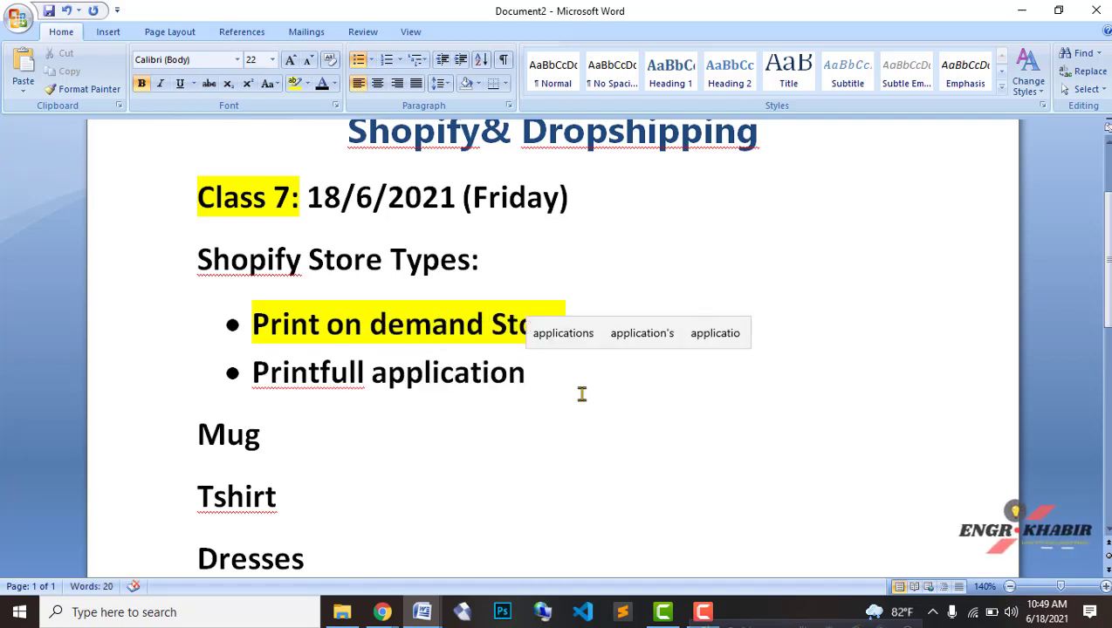
Reduce the "Printfull application" bullet's font size to 16 and highlight it in yellow
left_click_drag(570, 377, 256, 367)
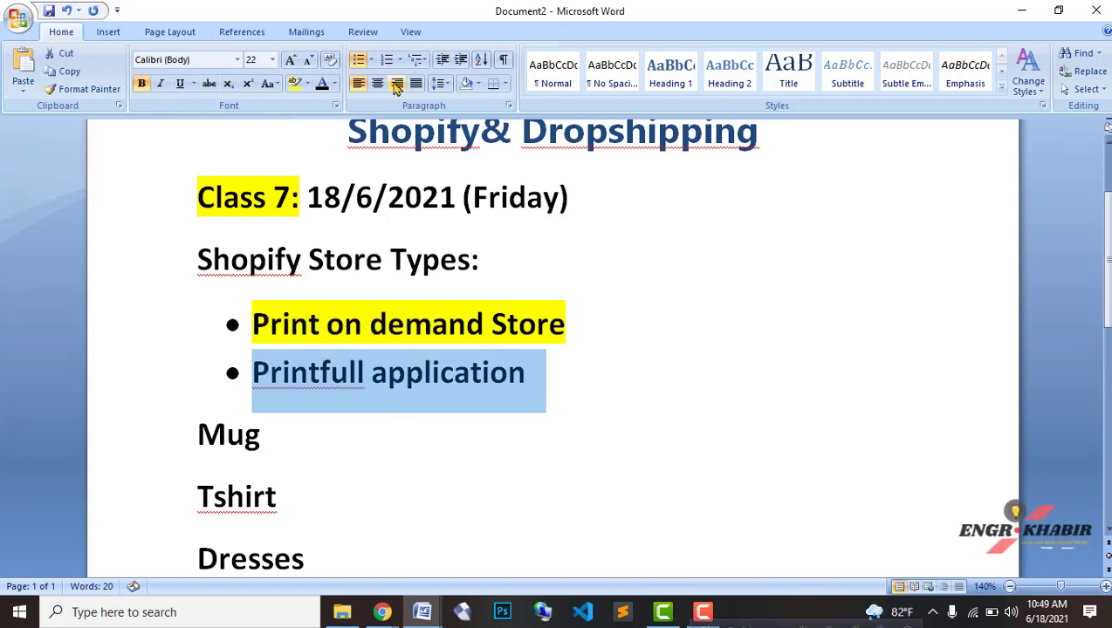
left_click(307, 59)
left_click(307, 59)
left_click(307, 60)
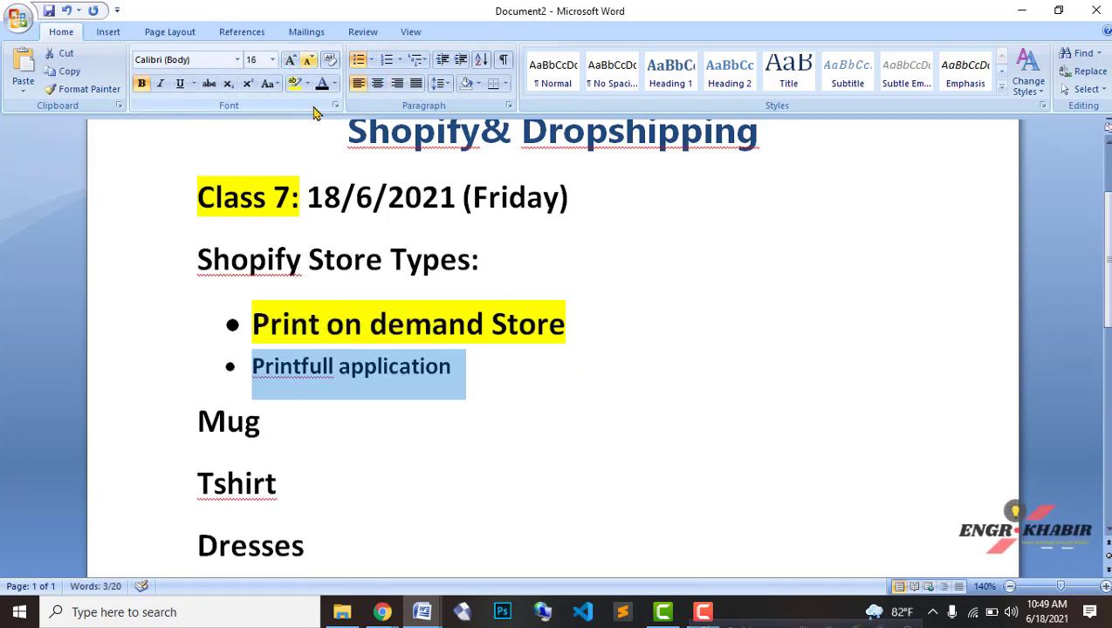
left_click(294, 83)
left_click(492, 395)
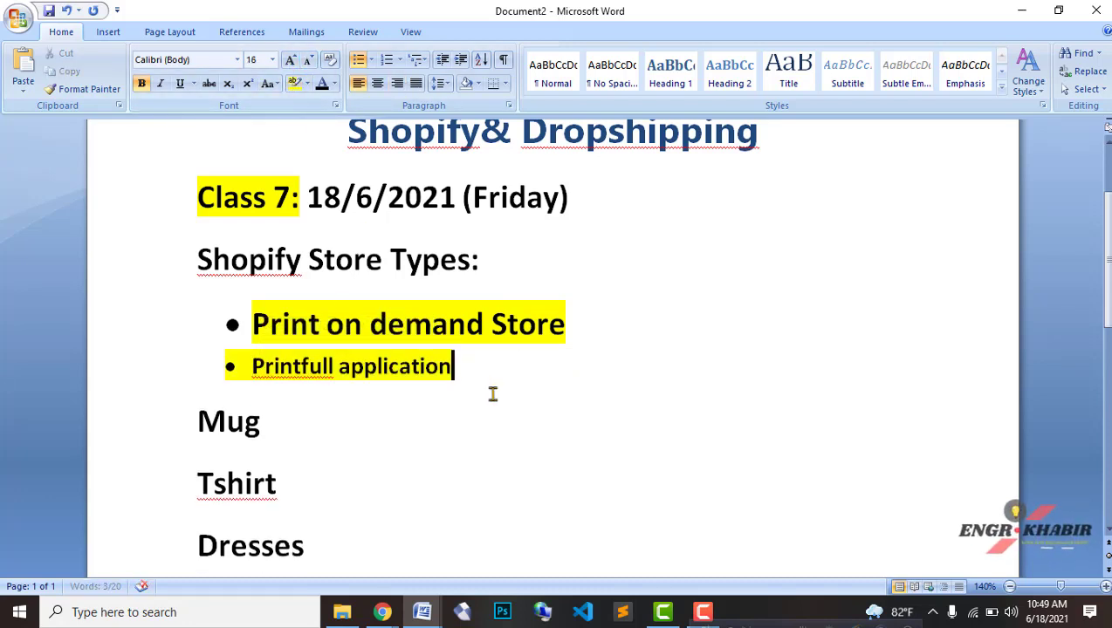
Insert an empty, unbulleted line between the "Print on demand Store" and "Printfull application" bullets
left_click(347, 419)
left_click(581, 322)
key("Return")
key("Return")
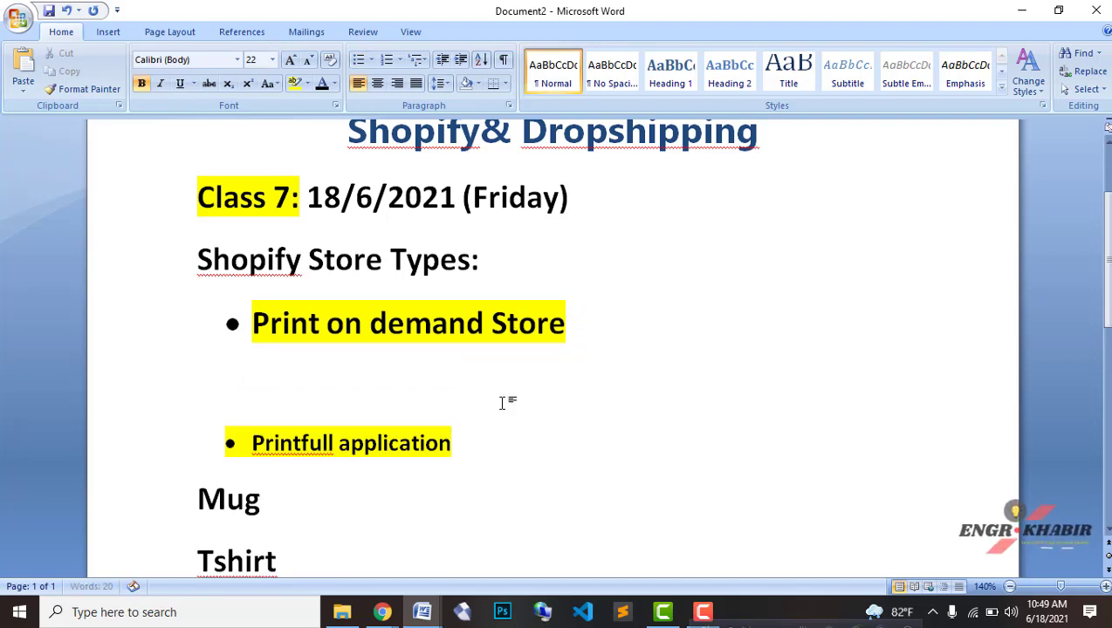
left_click_drag(515, 431, 266, 429)
left_click(452, 485)
Delete the Mug, Tshirt and Dresses lines below the "Printfull application" bullet
scroll(340, 398, "down", 2)
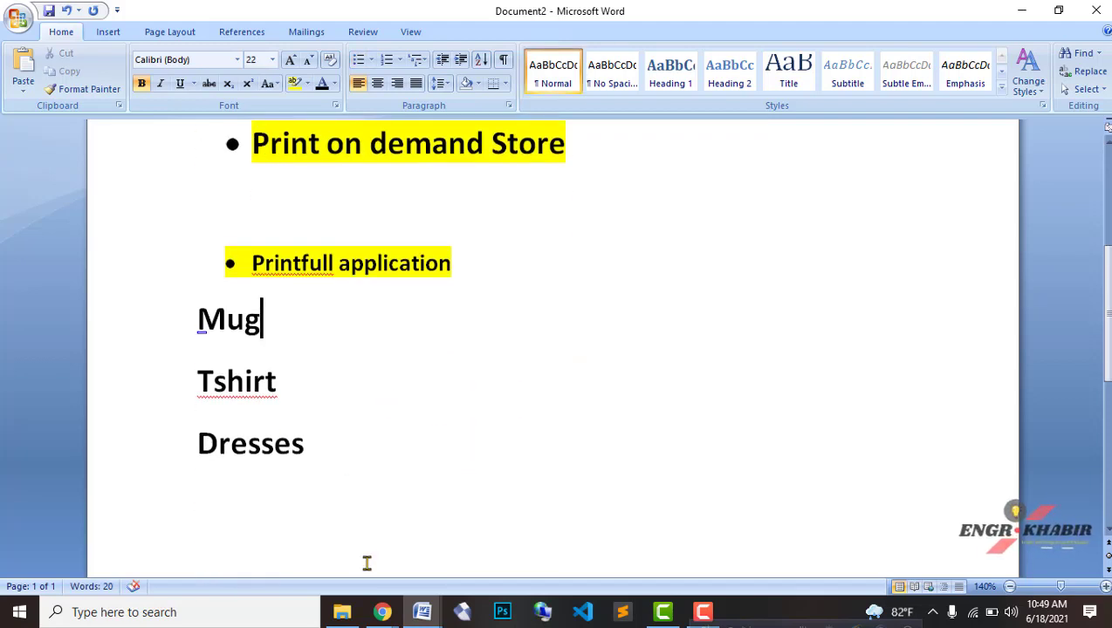
left_click_drag(323, 440, 201, 302)
key("BackSpace")
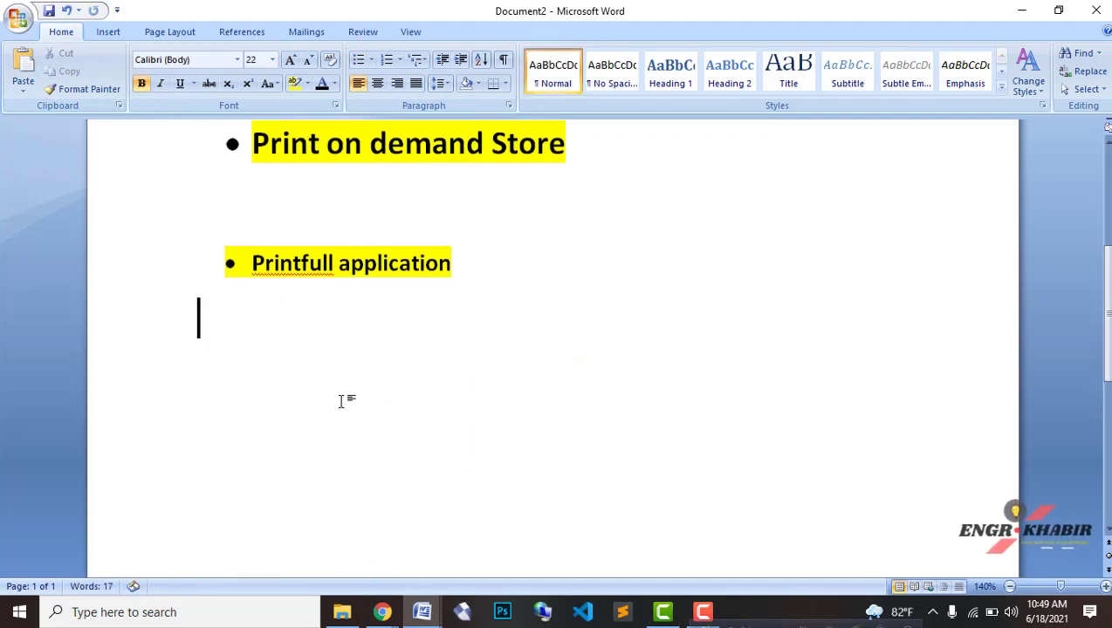
Switch to Chrome, install the Printful: Print on Demand app on the demo store, and accept all of Printful's cookies
mouse_move(382, 611)
left_click(329, 548)
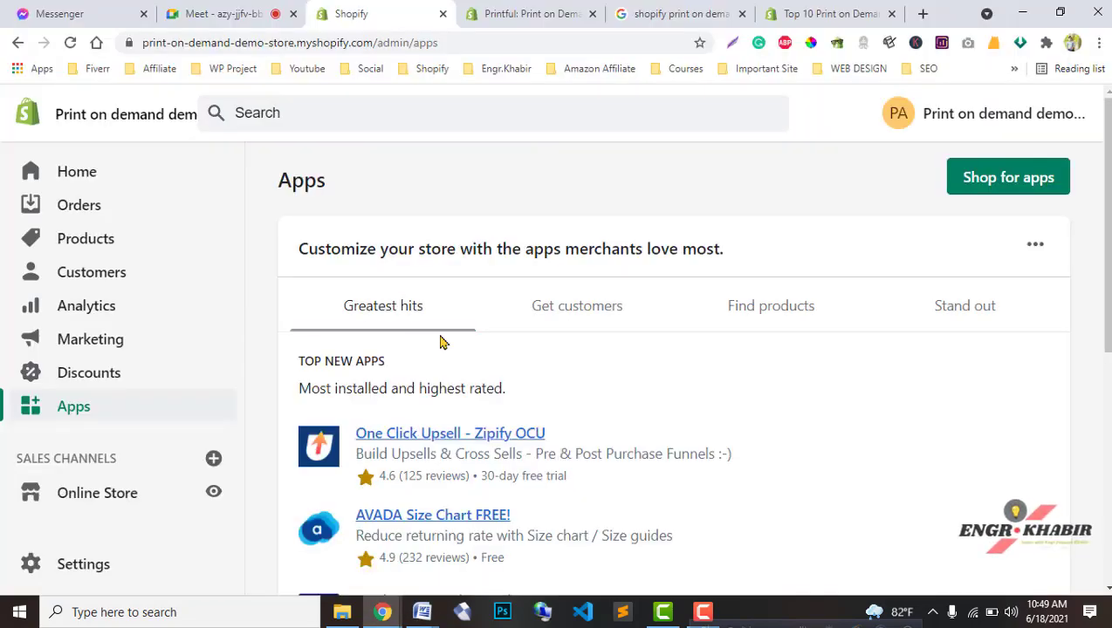
left_click(520, 9)
left_click(344, 474)
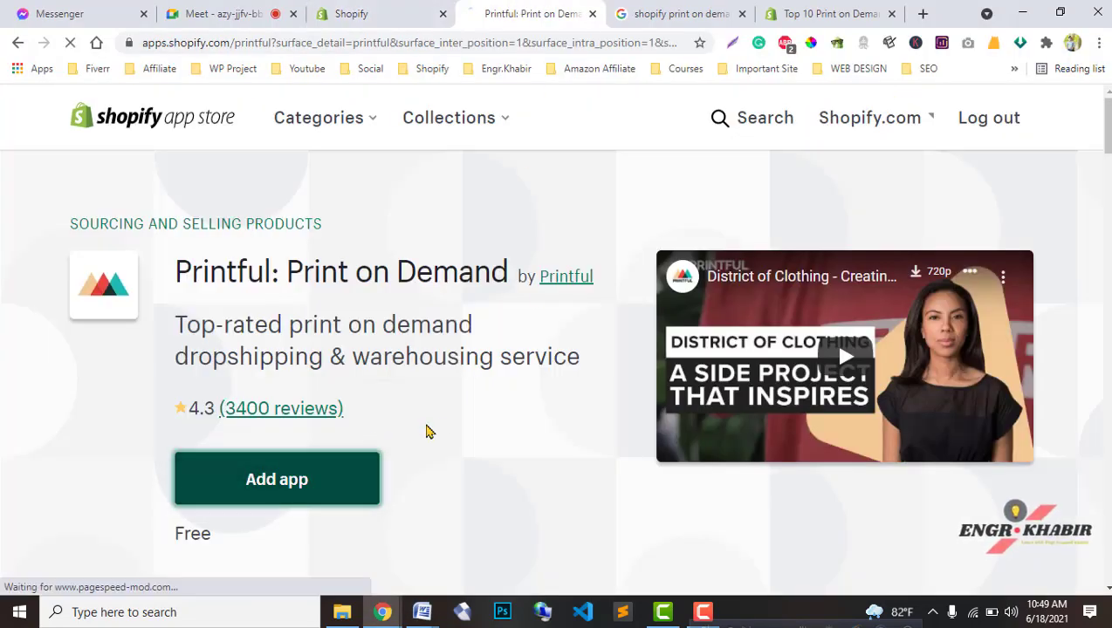
scroll(441, 427, "down", 4)
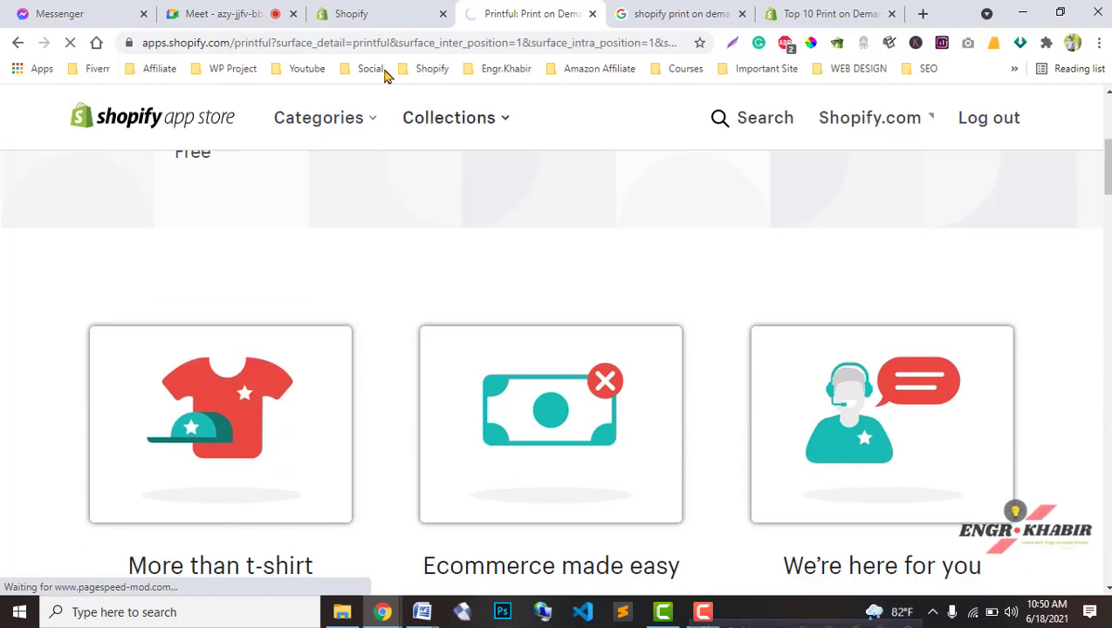
scroll(715, 385, "down", 5)
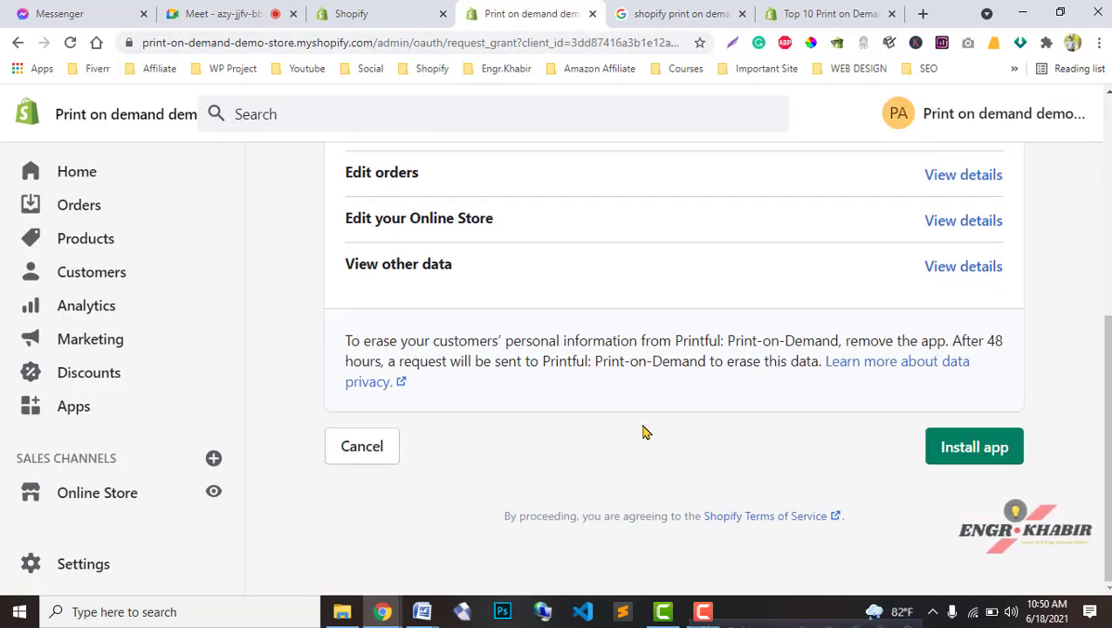
left_click(930, 446)
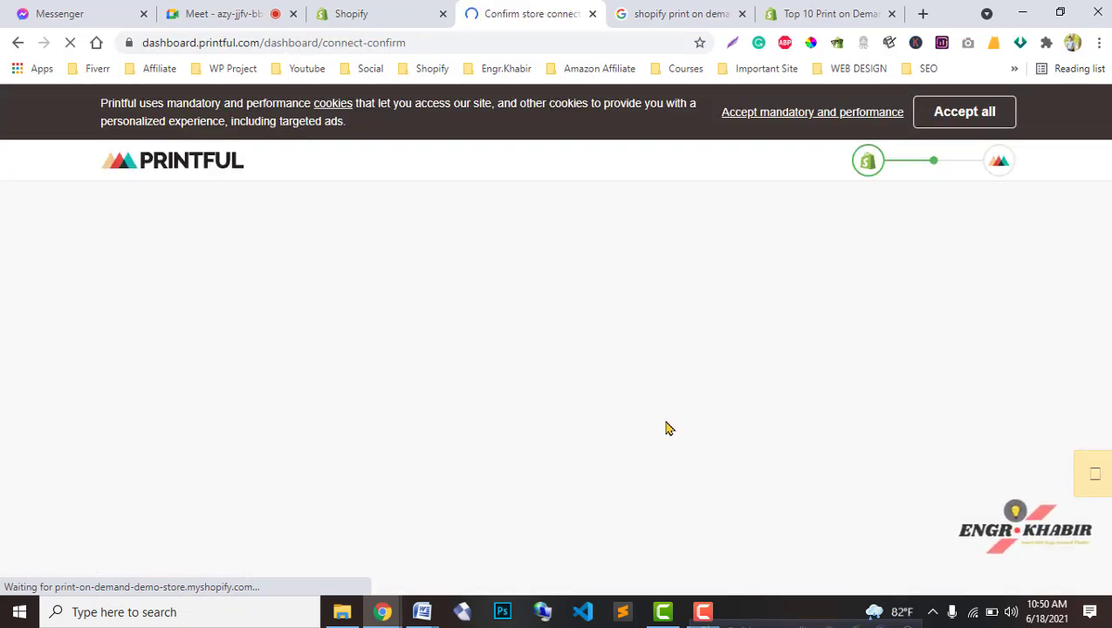
left_click(960, 112)
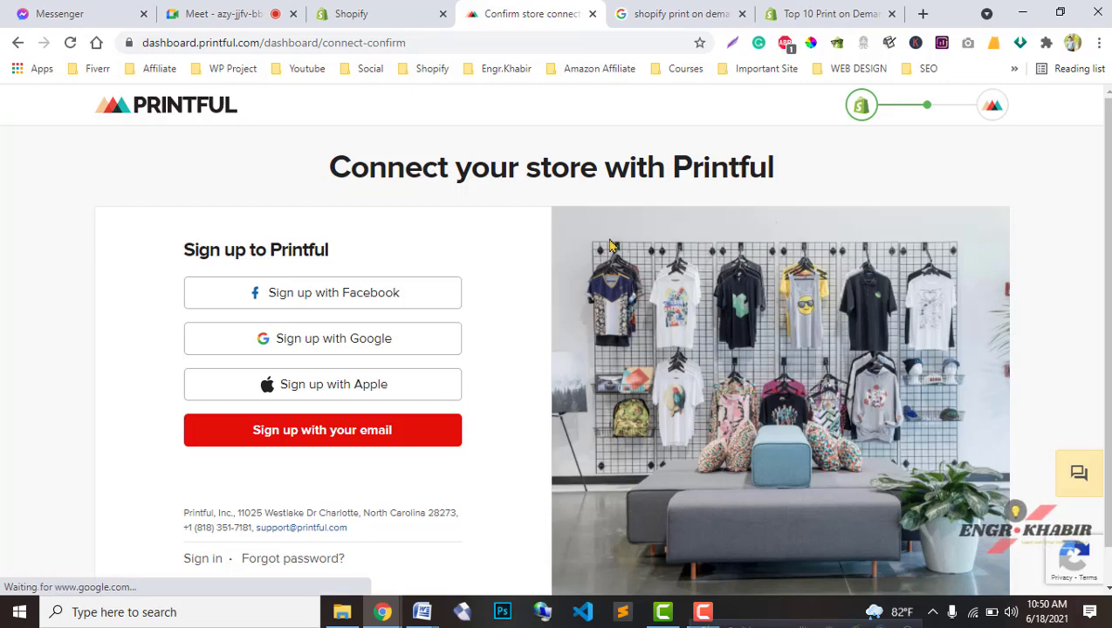
Review Printful's product catalog list in the Shopify print-on-demand companies article, highlighting all its items
left_click(825, 13)
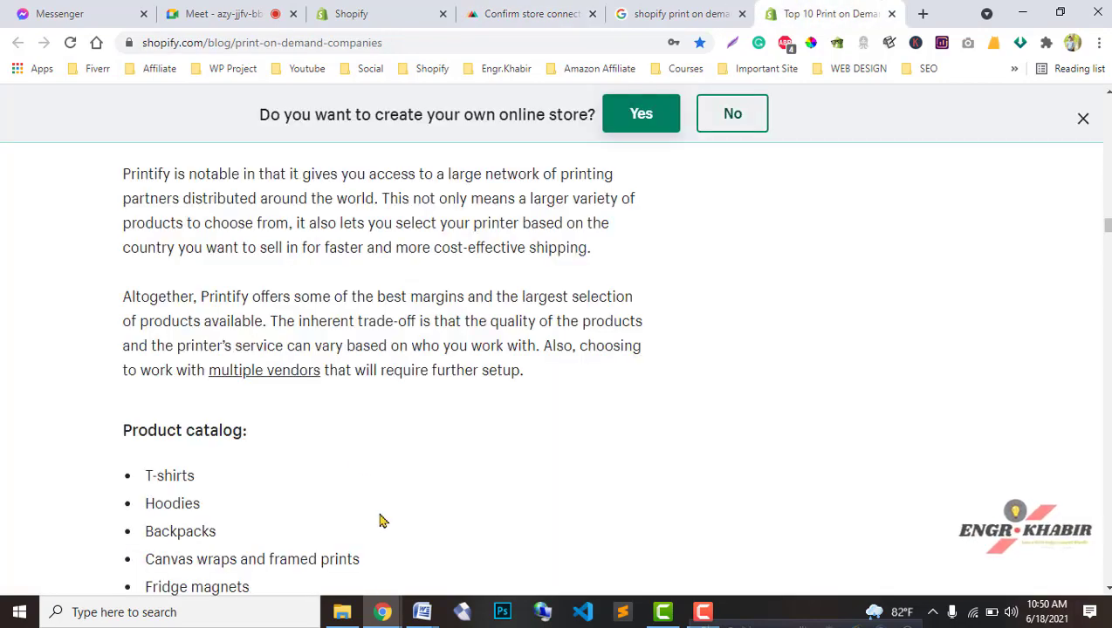
scroll(618, 358, "up", 10)
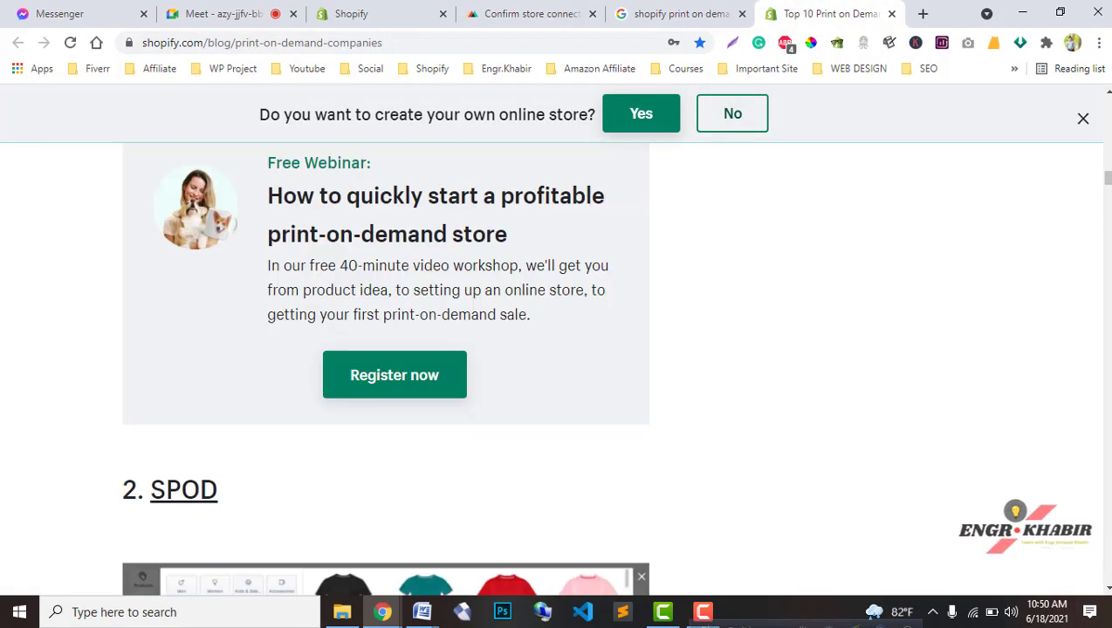
scroll(497, 452, "down", 2)
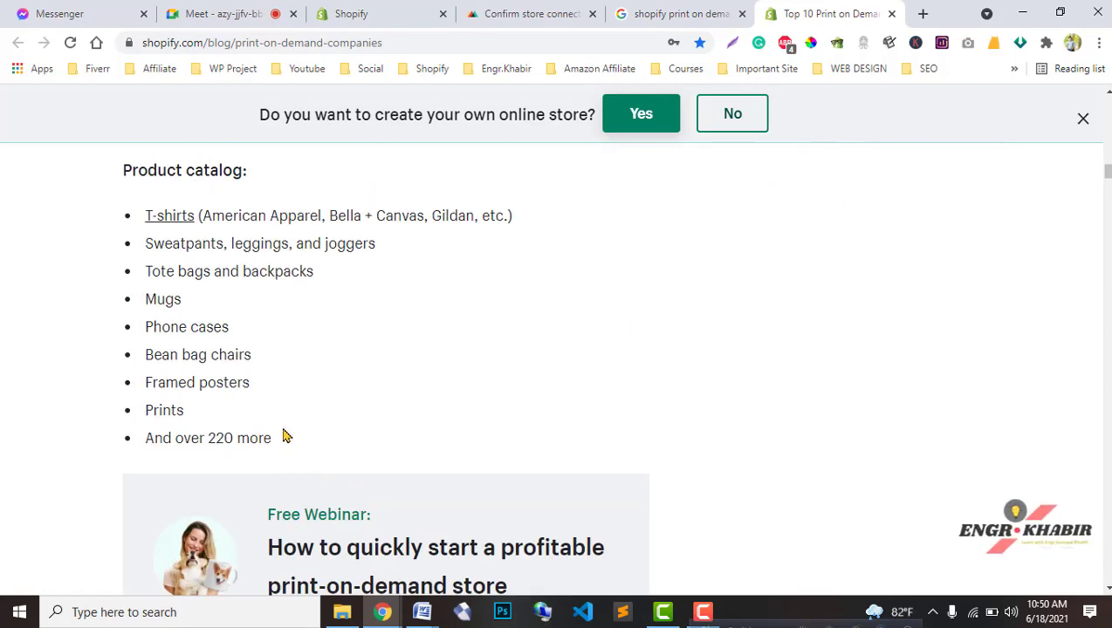
left_click_drag(283, 437, 131, 220)
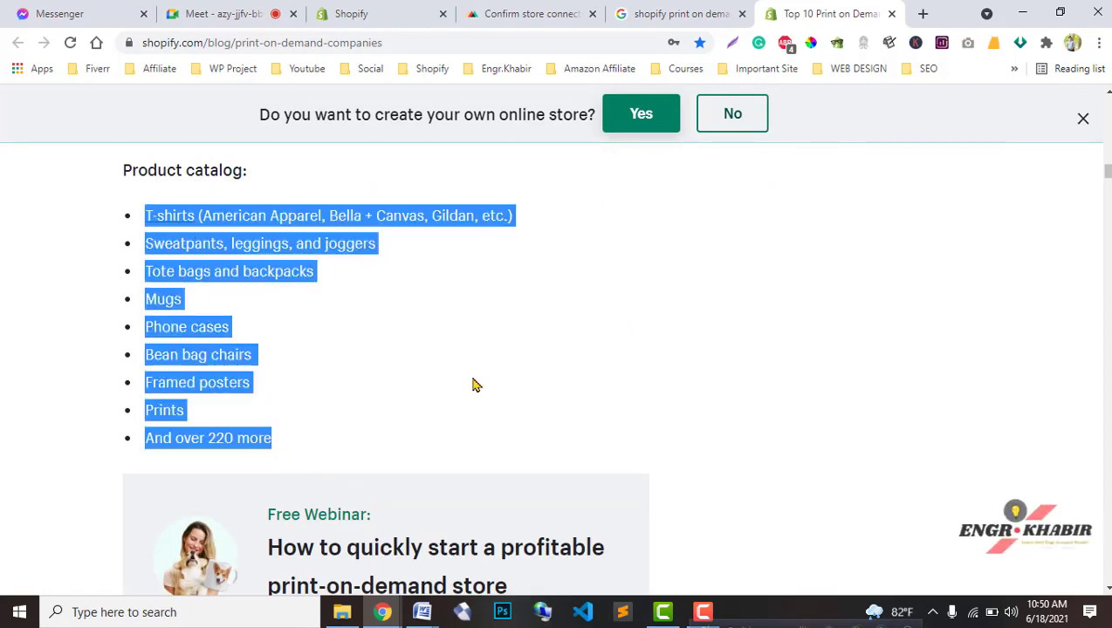
Return to Printful's store connection page and open the email sign-up form
left_click(384, 14)
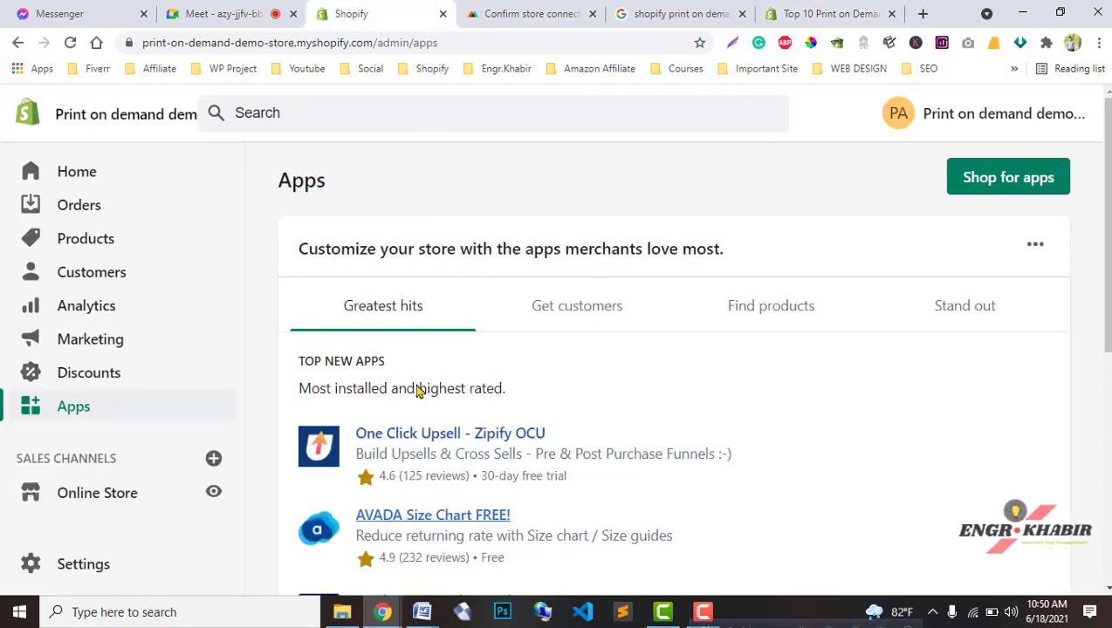
left_click(528, 7)
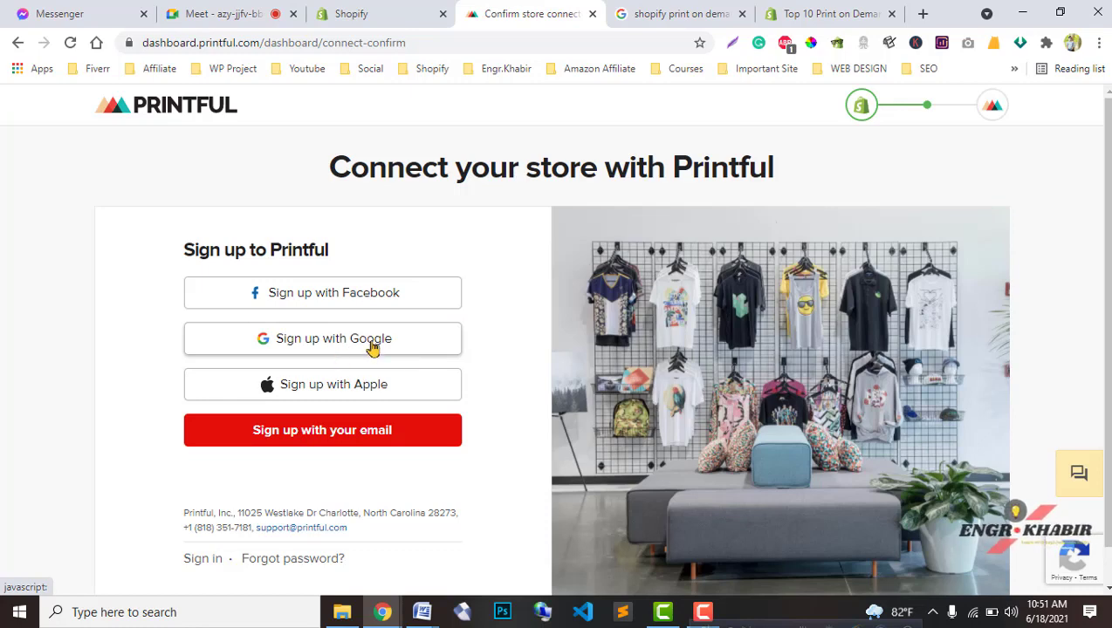
left_click(329, 441)
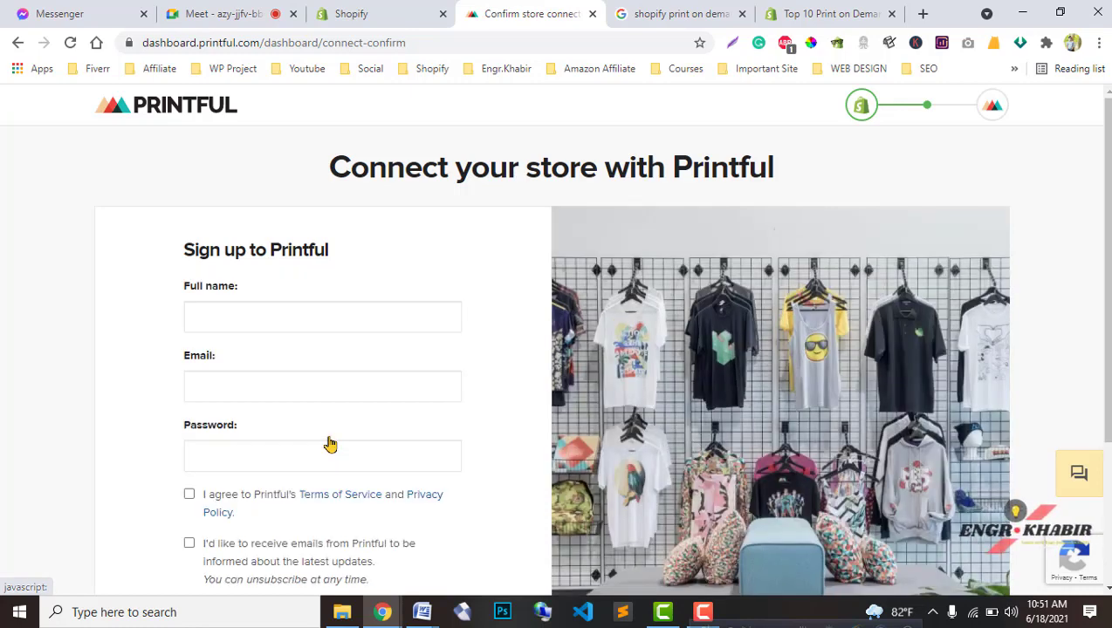
scroll(247, 418, "down", 2)
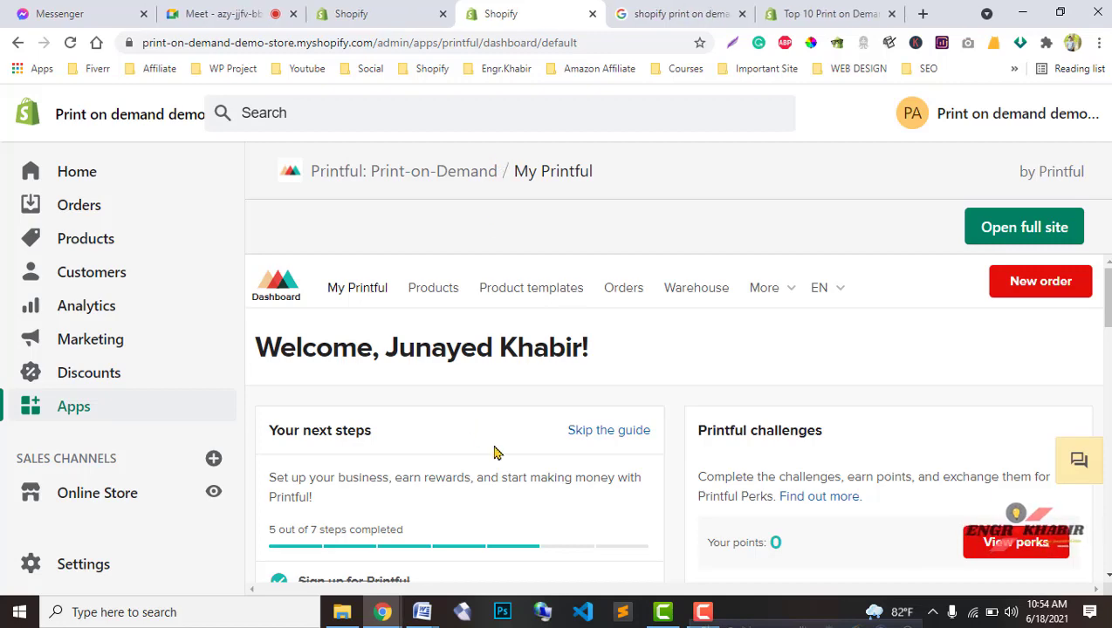
Check the next-steps checklist on the Printful dashboard and look up Printful among the store's installed apps
scroll(501, 465, "down", 3)
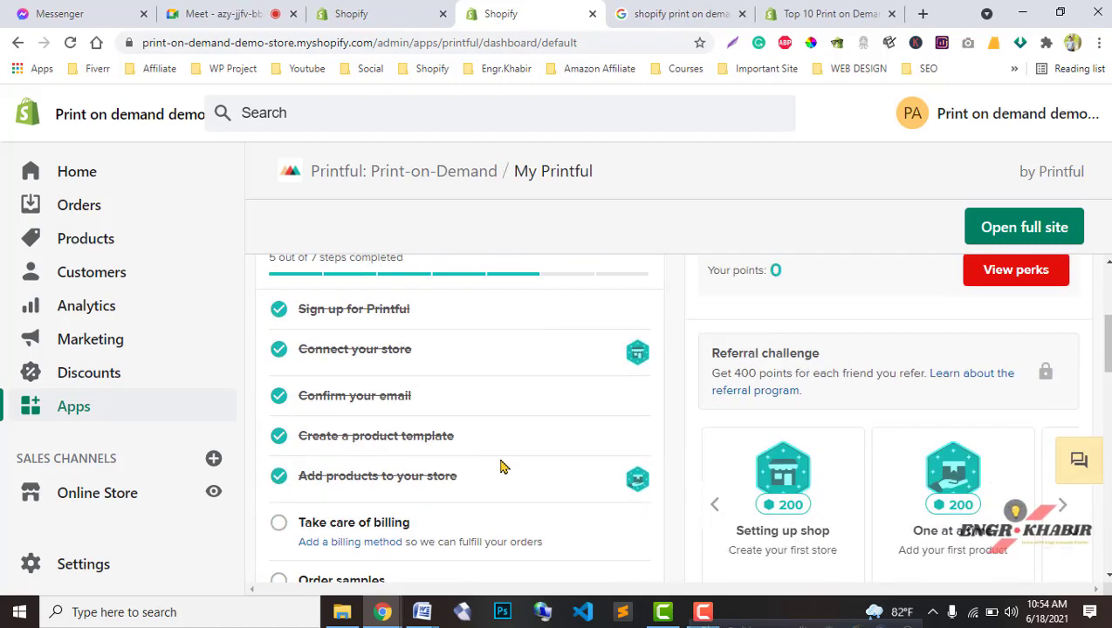
scroll(393, 450, "up", 3)
left_click(106, 409)
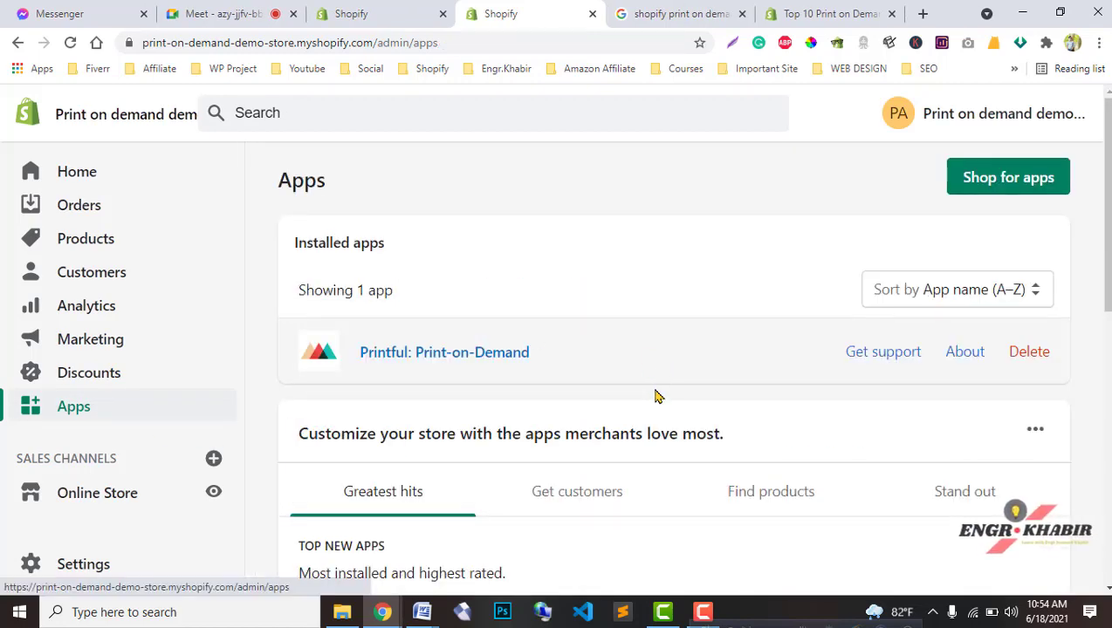
scroll(657, 397, "down", 5)
scroll(640, 404, "up", 5)
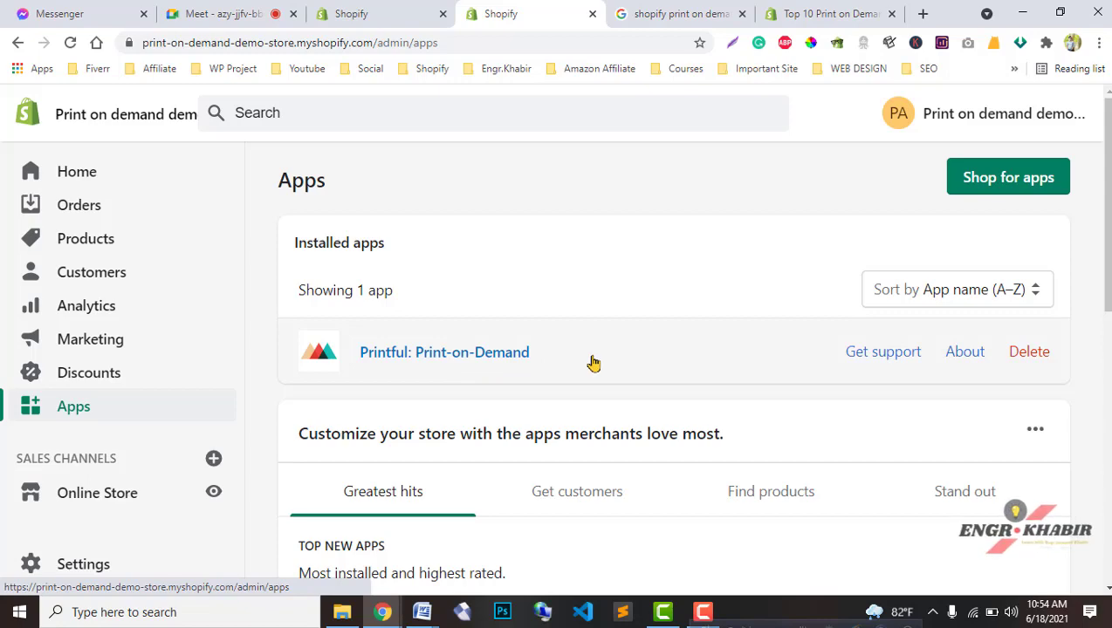
Open the Printful: Print-on-Demand app from the installed apps and look through its dashboard down to the shortcuts
left_click(412, 358)
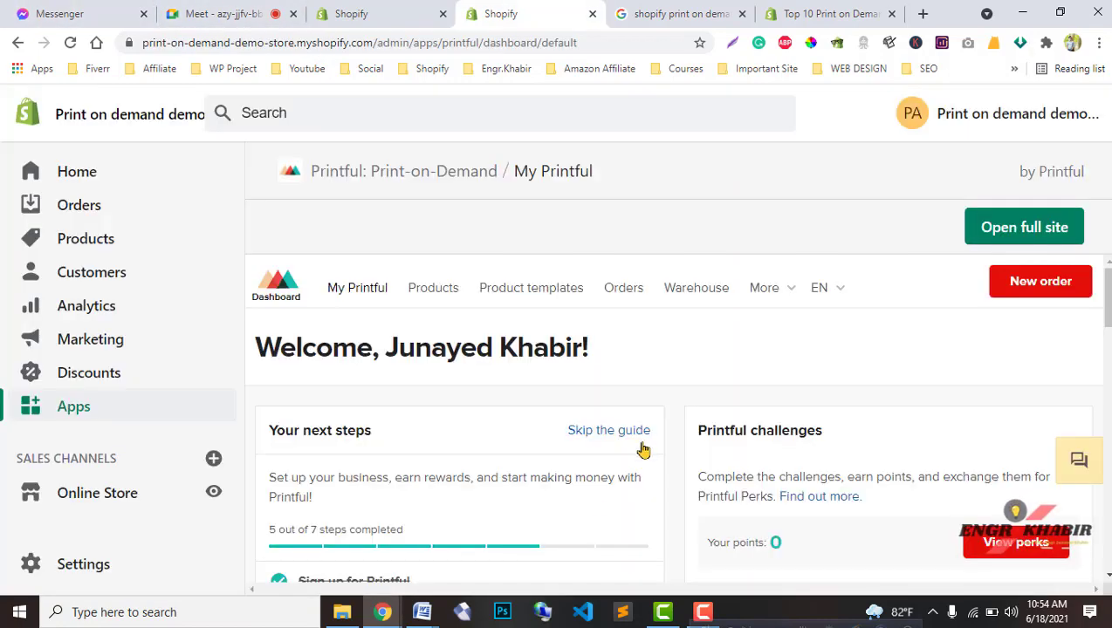
scroll(593, 506, "down", 1)
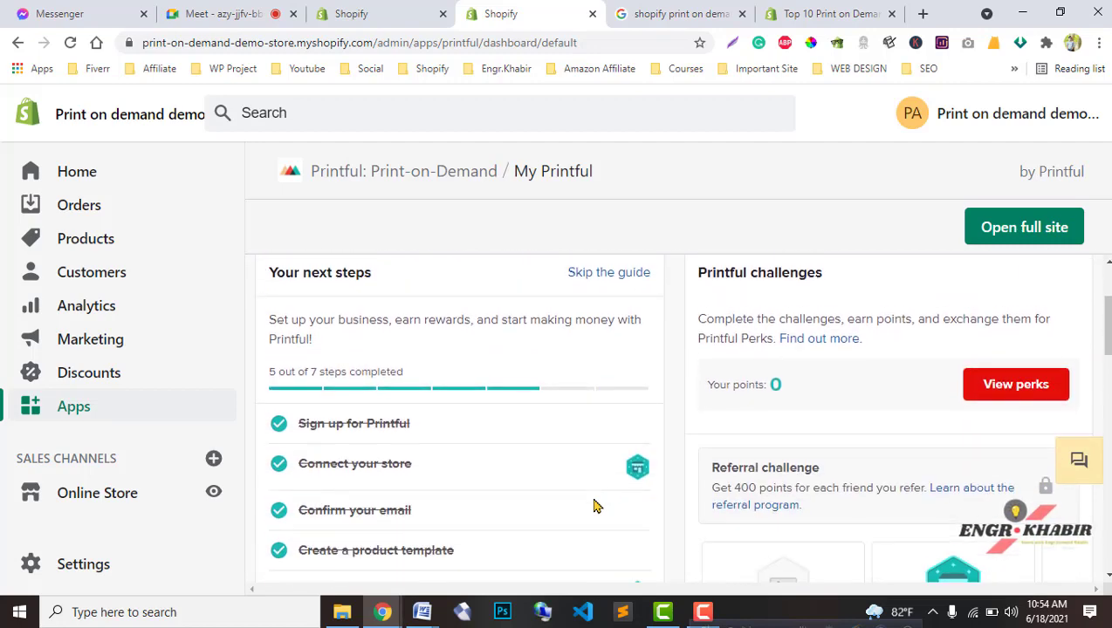
scroll(593, 507, "up", 1)
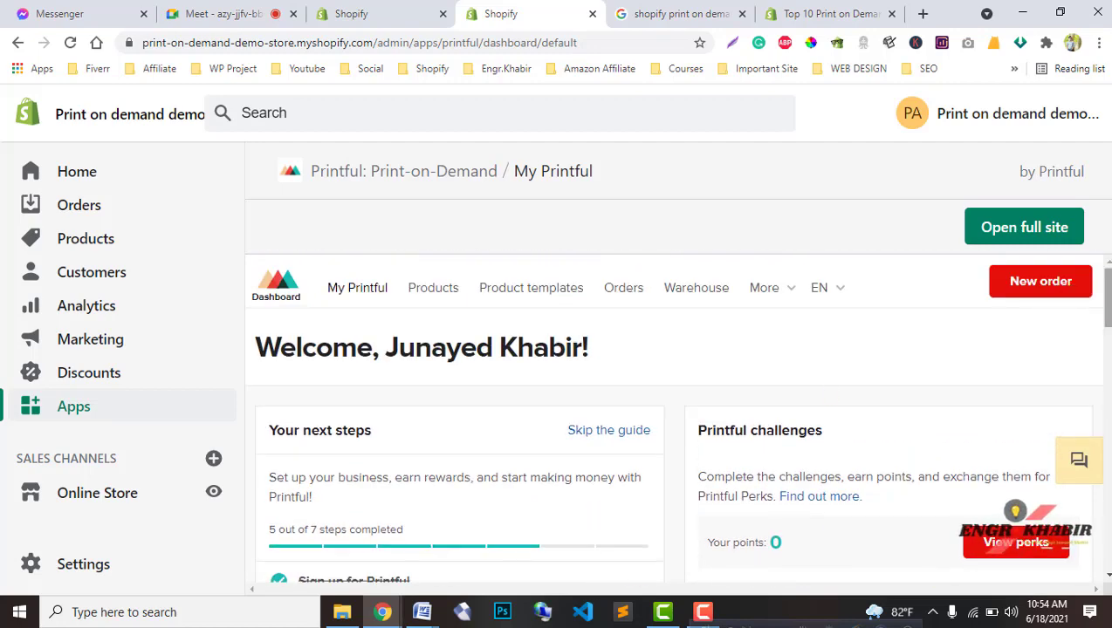
scroll(672, 419, "down", 2)
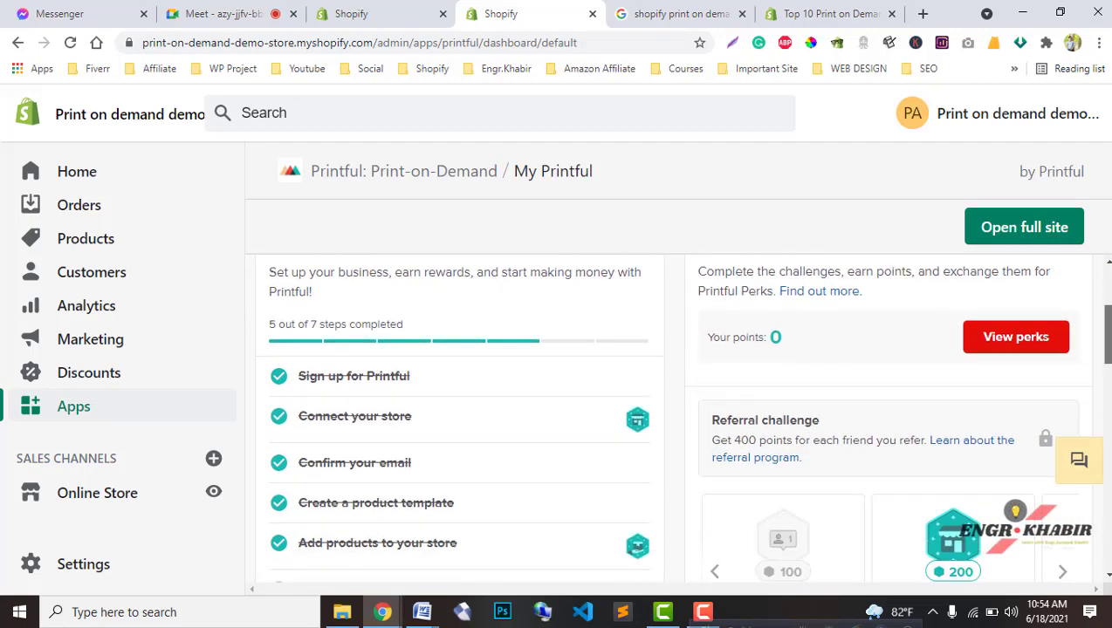
scroll(672, 419, "down", 5)
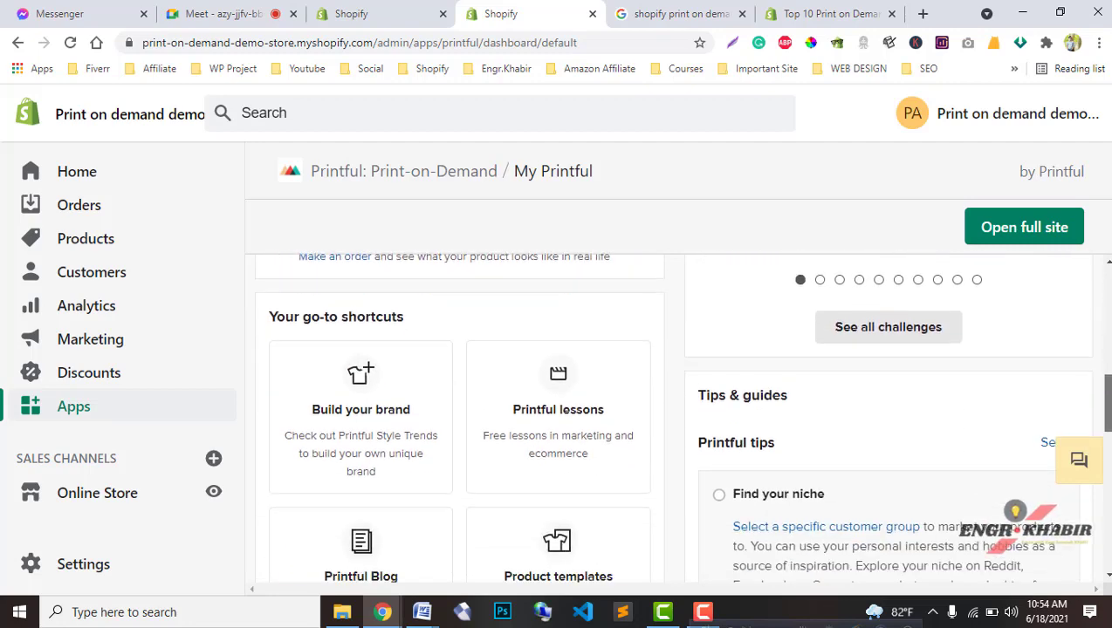
scroll(385, 390, "down", 1)
Open the store's Products page in a separate browser tab and examine its options for adding products
middle_click(87, 241)
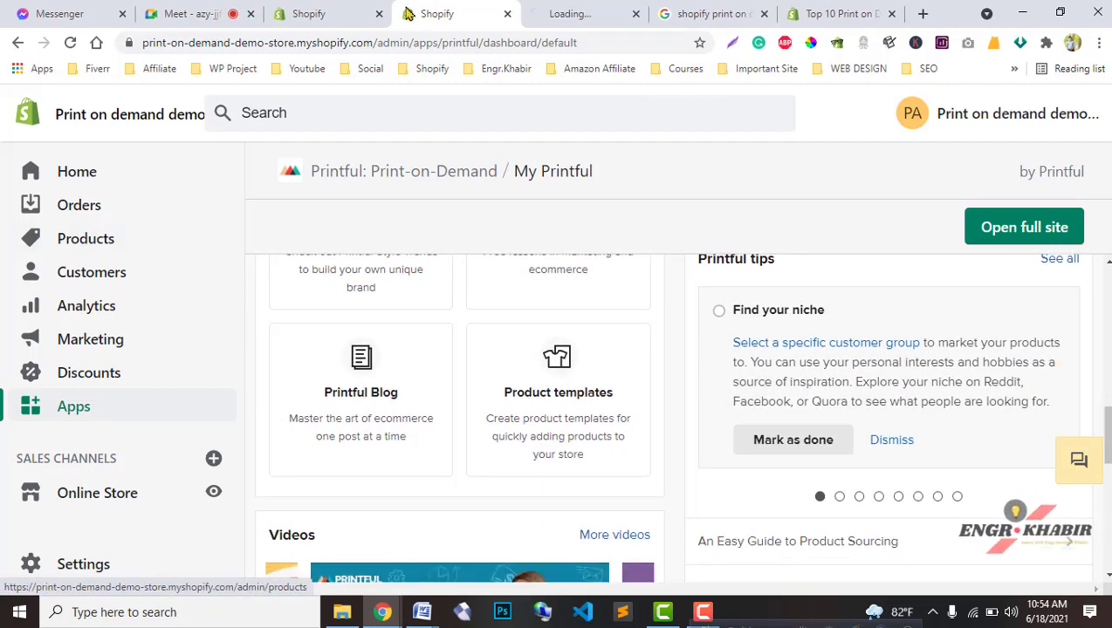
left_click(569, 11)
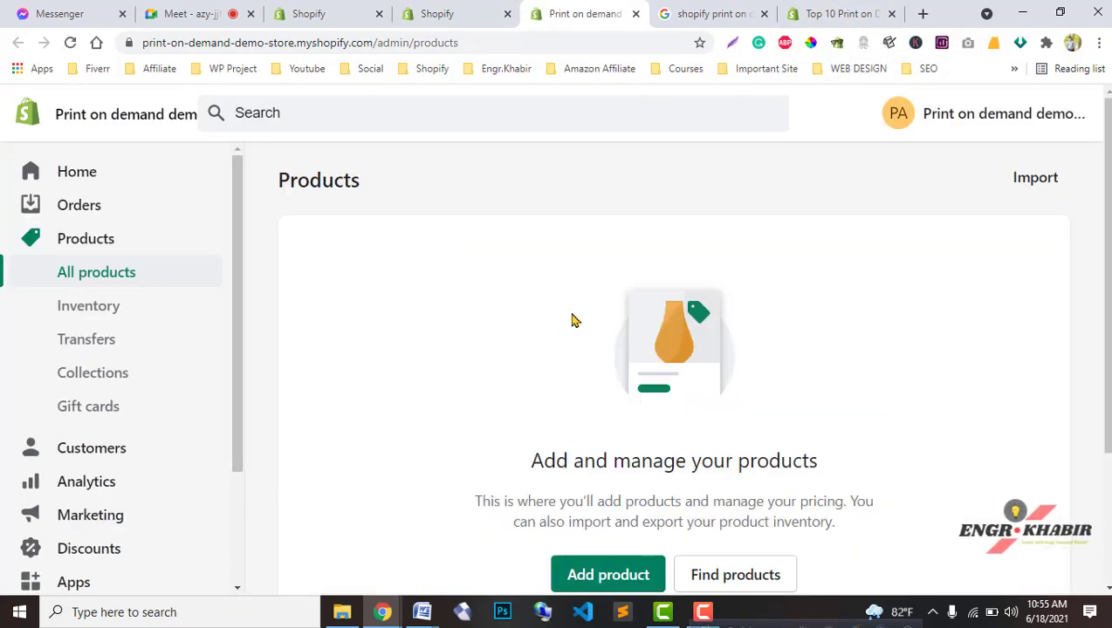
scroll(680, 526, "down", 2)
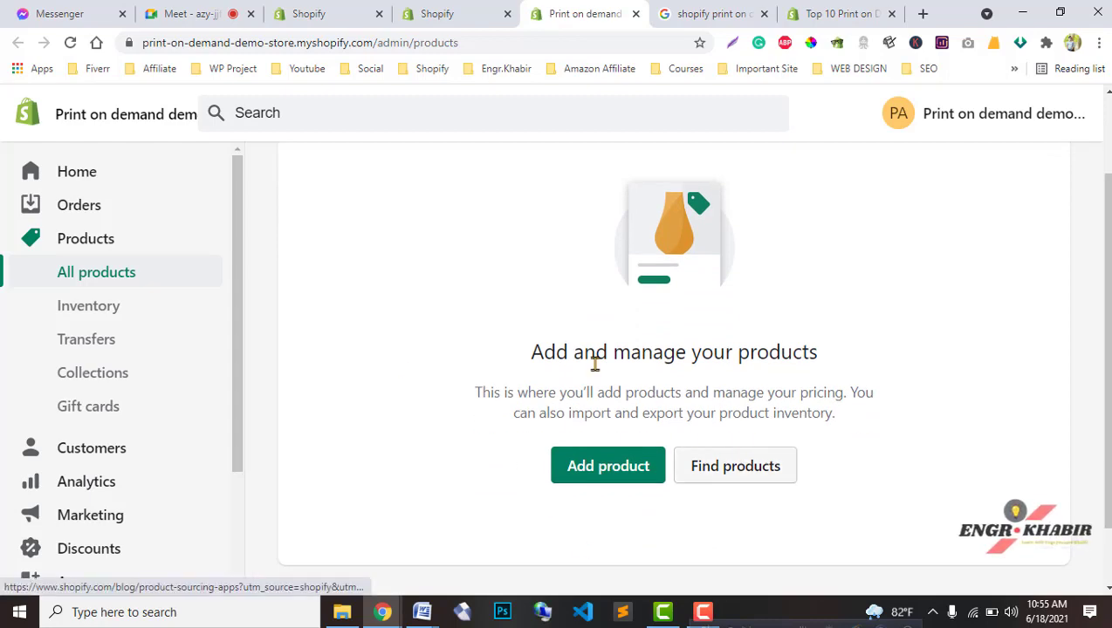
left_click(441, 13)
left_click(611, 13)
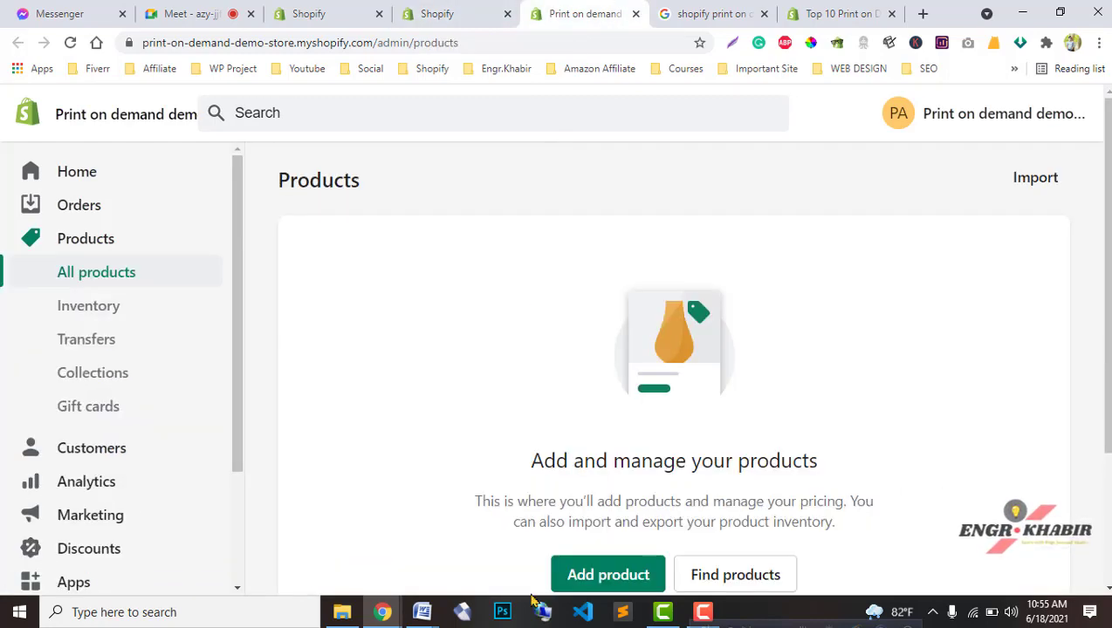
Return to the Printful dashboard and examine its Product templates shortcut, other shortcuts and next-steps checklist
left_click(471, 11)
scroll(618, 482, "down", 2)
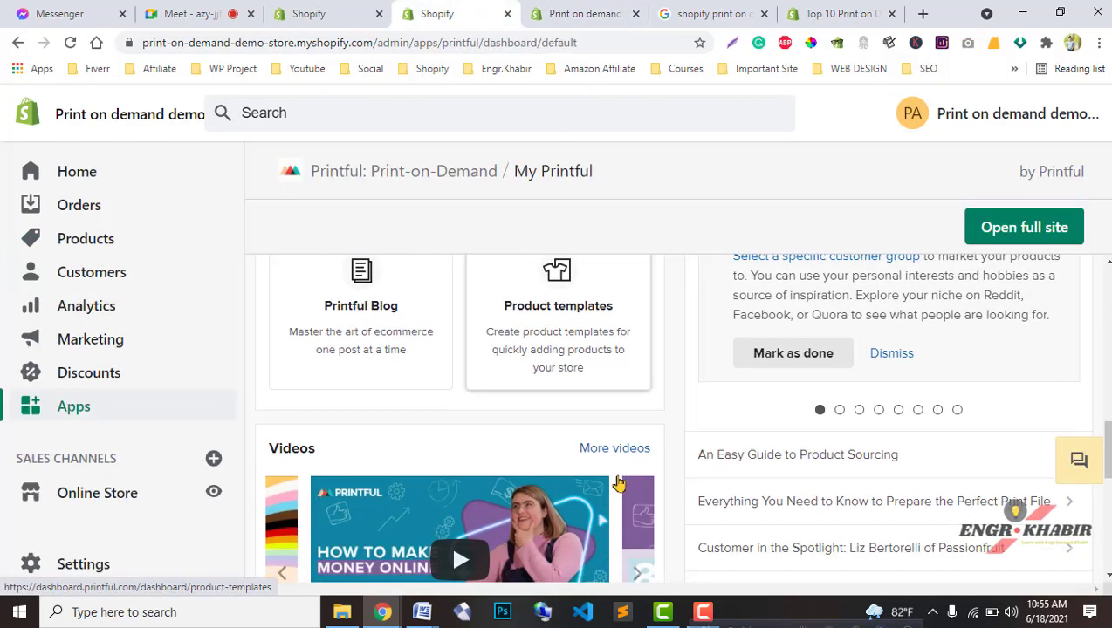
scroll(618, 483, "up", 1)
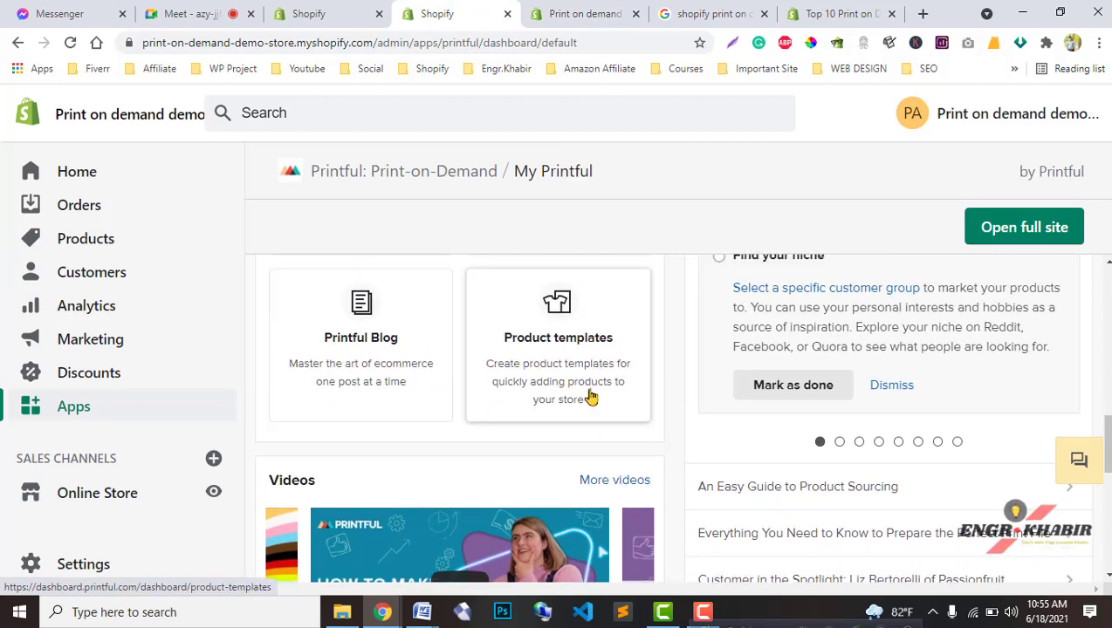
scroll(591, 397, "up", 1)
scroll(591, 397, "up", 3)
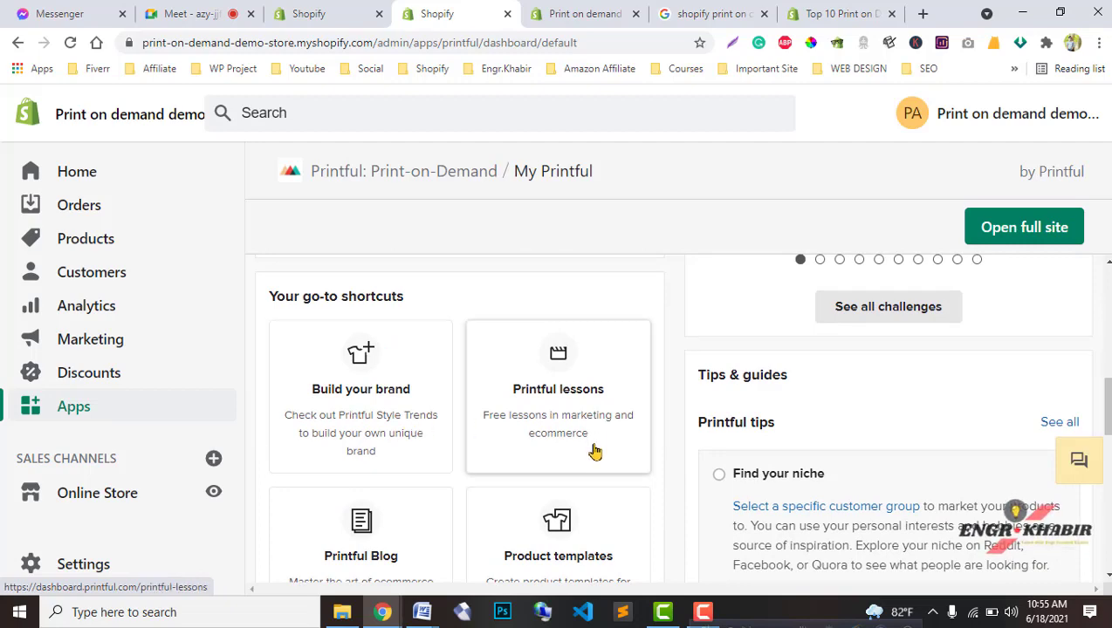
scroll(595, 451, "up", 5)
scroll(595, 450, "down", 2)
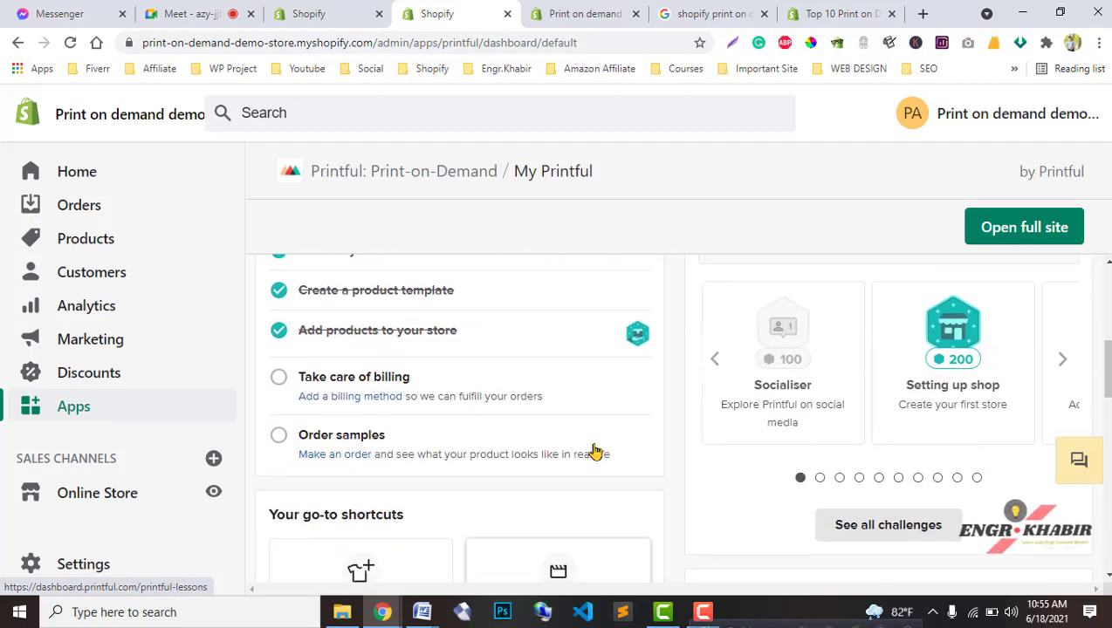
scroll(597, 450, "up", 4)
scroll(597, 450, "up", 1)
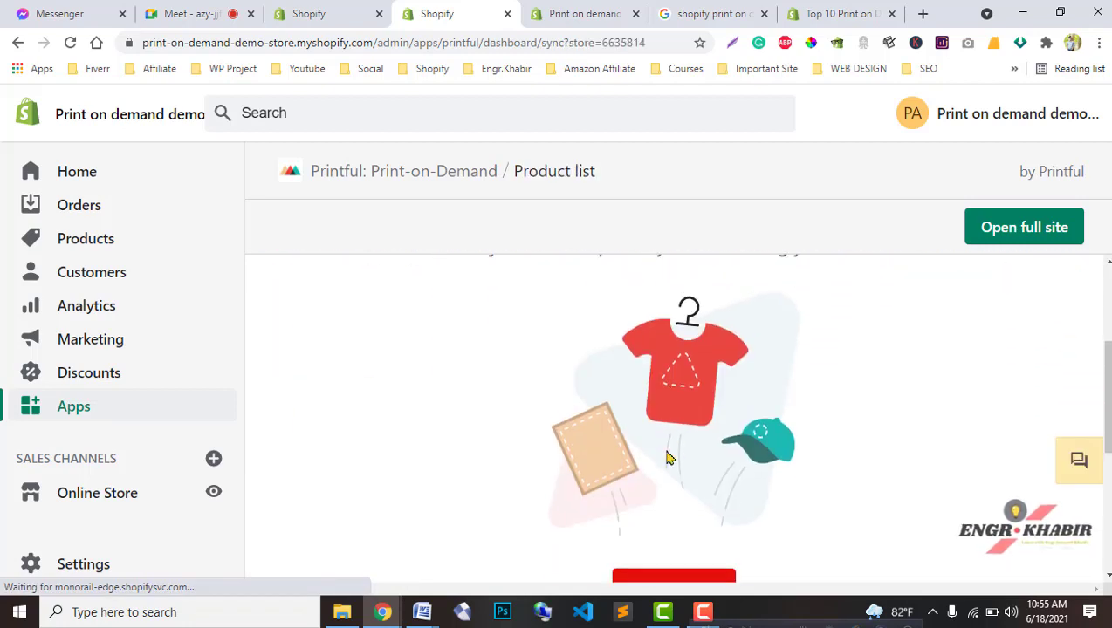
Start adding a product from Printful's product list and browse the categories under New products
scroll(708, 517, "down", 2)
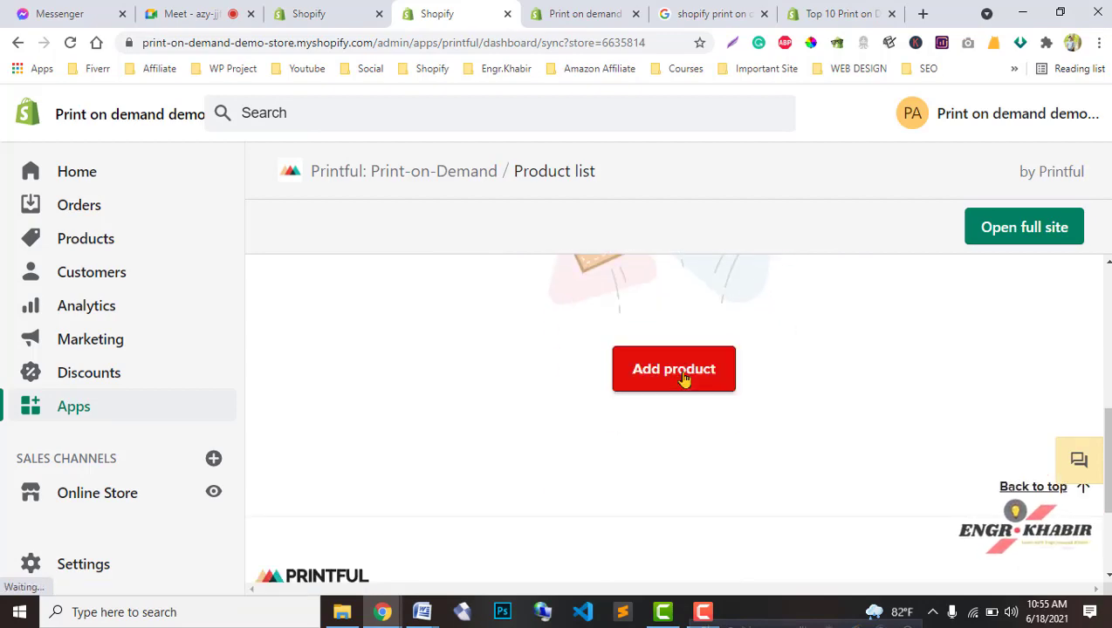
left_click(685, 378)
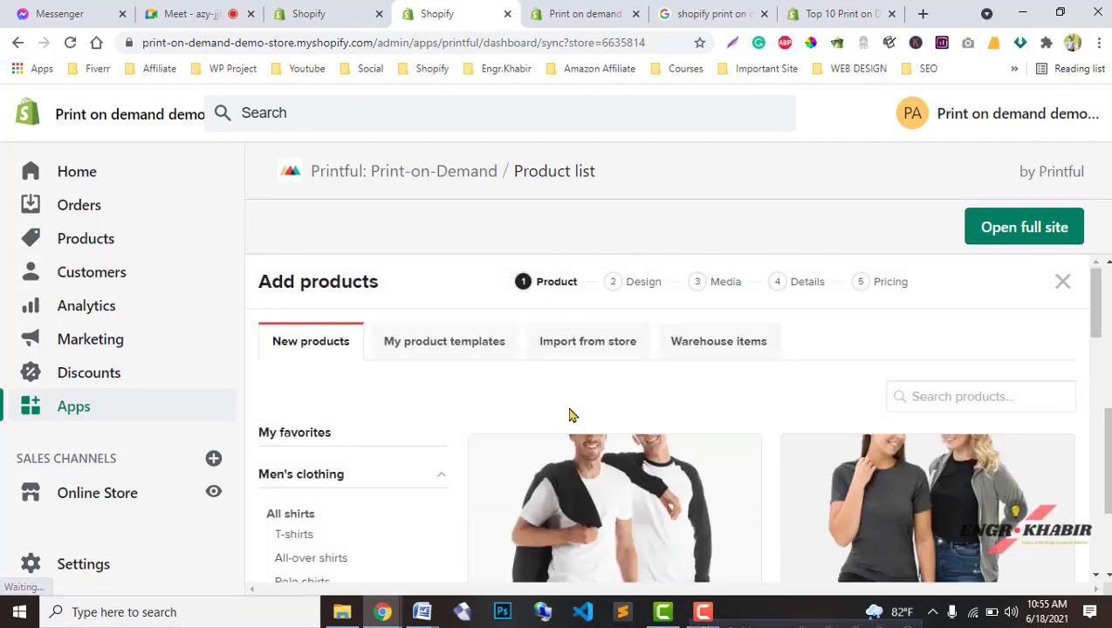
scroll(559, 419, "down", 1)
scroll(554, 428, "down", 9)
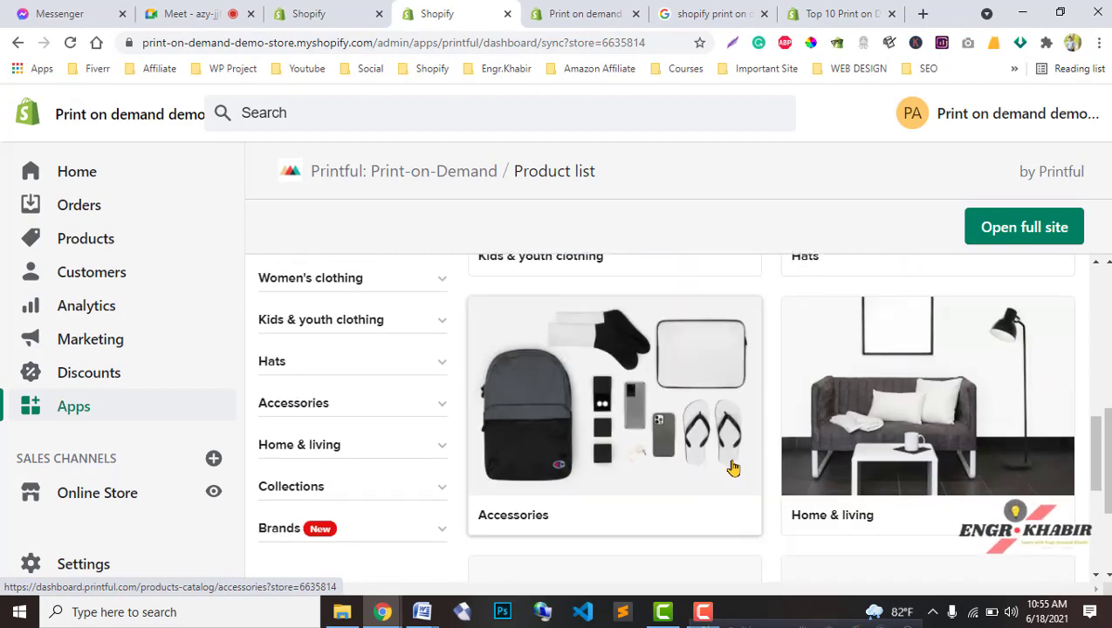
scroll(737, 462, "up", 10)
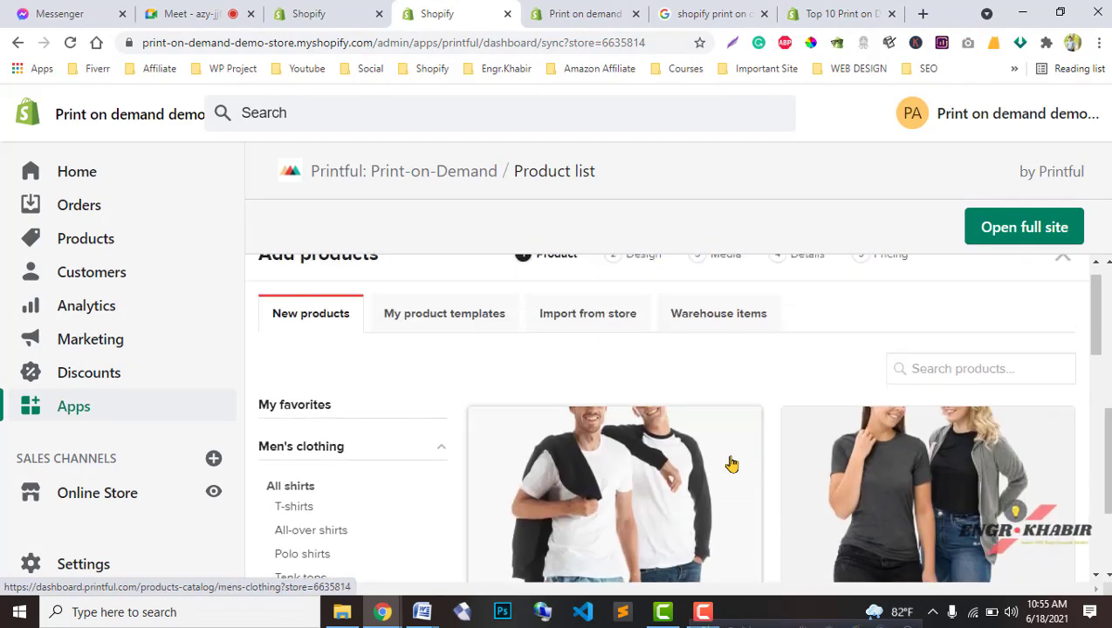
Browse the New products categories in Printful, from the Men's clothing subcategories down to Collections and Brands
scroll(343, 491, "down", 2)
scroll(352, 479, "up", 2)
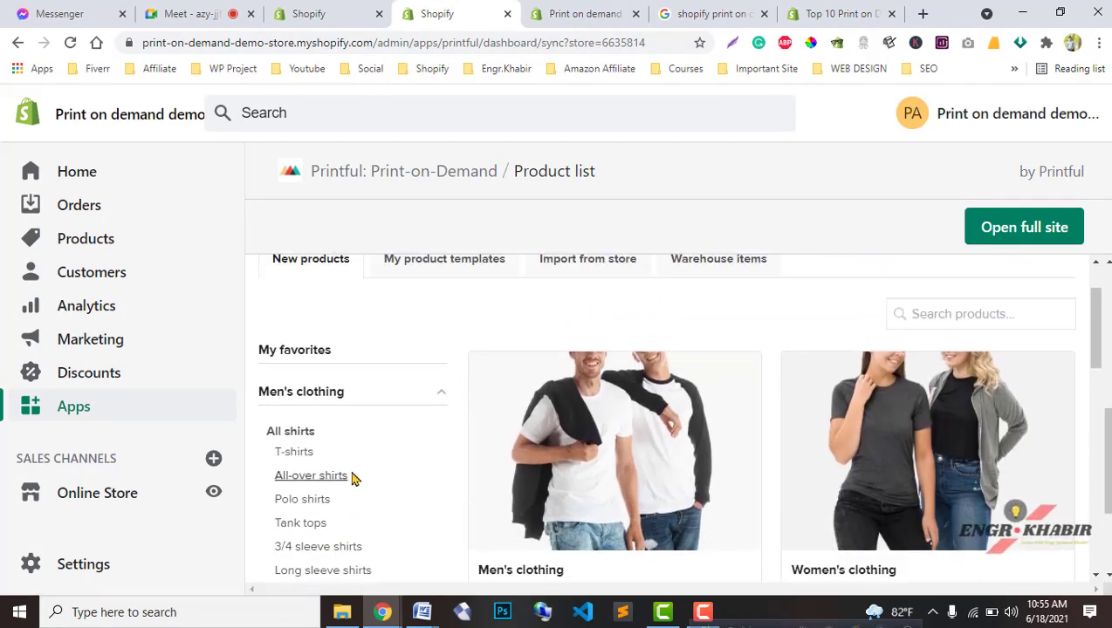
scroll(393, 454, "down", 2)
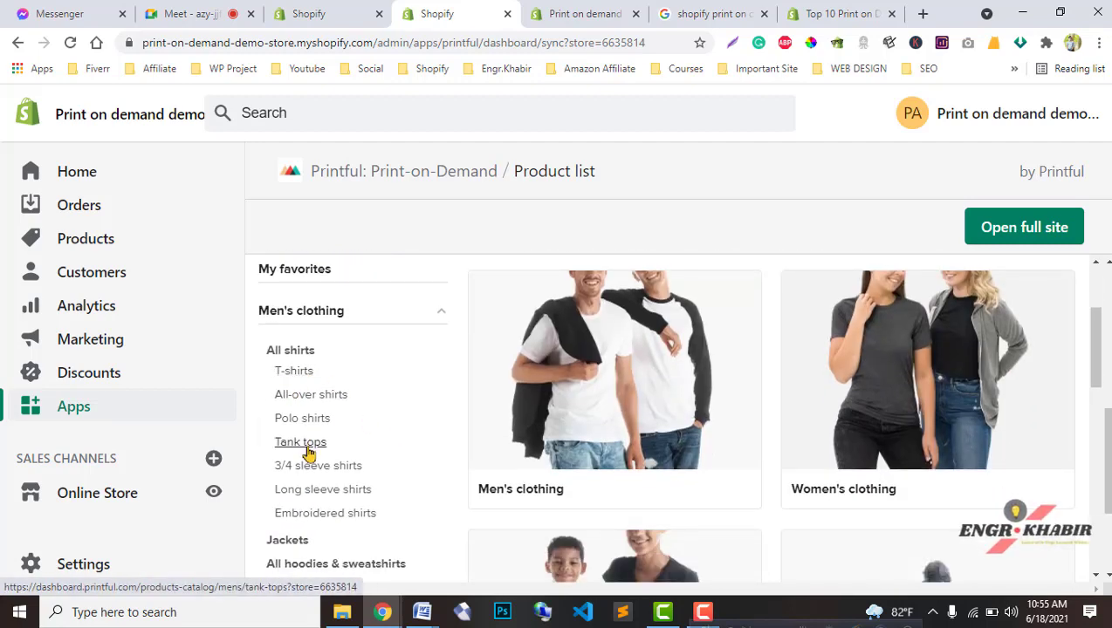
scroll(309, 441, "down", 1)
scroll(300, 467, "down", 3)
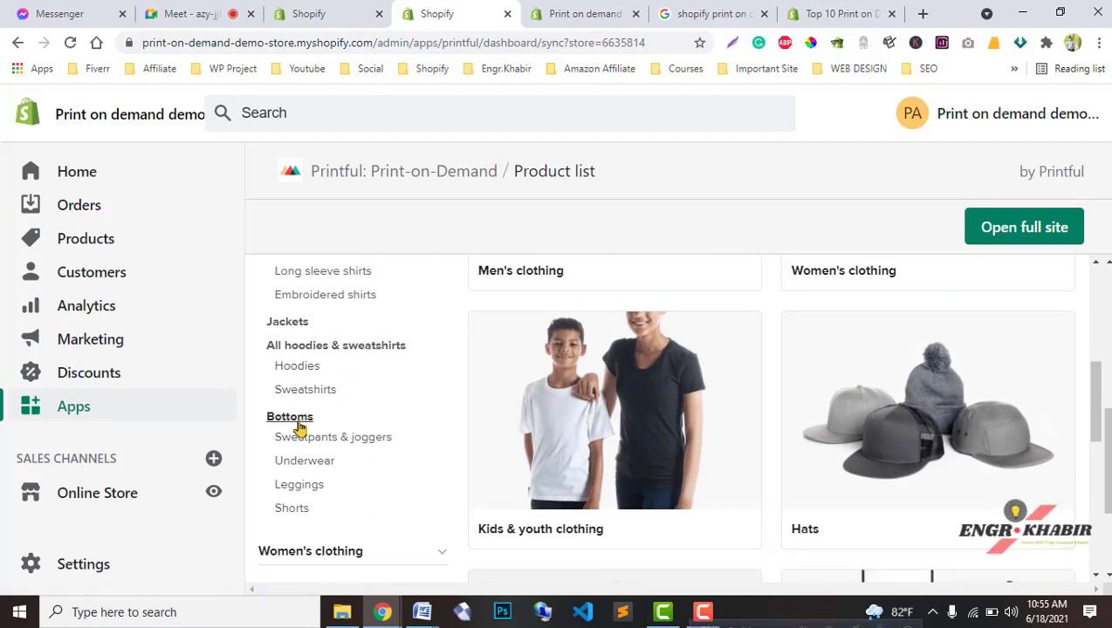
scroll(360, 484, "down", 4)
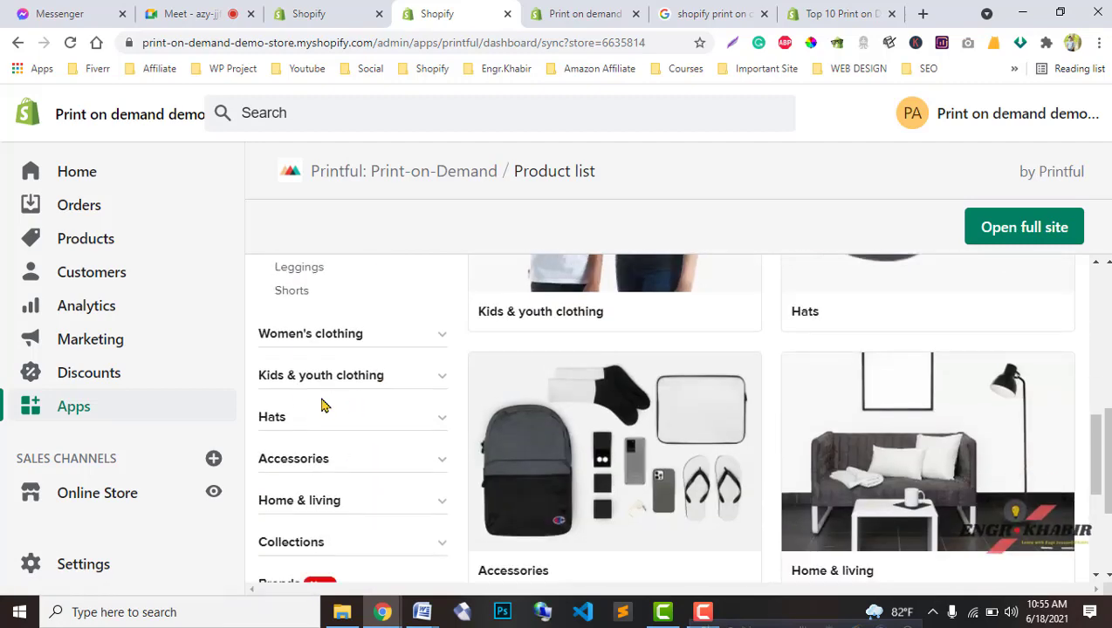
scroll(354, 458, "down", 4)
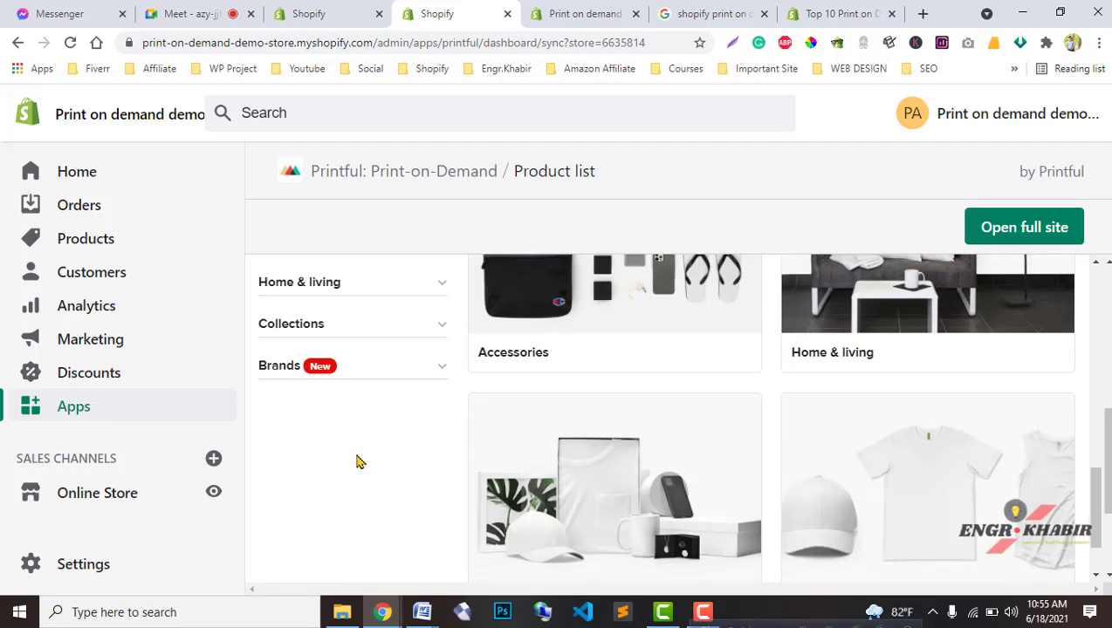
scroll(356, 461, "up", 8)
scroll(358, 460, "up", 6)
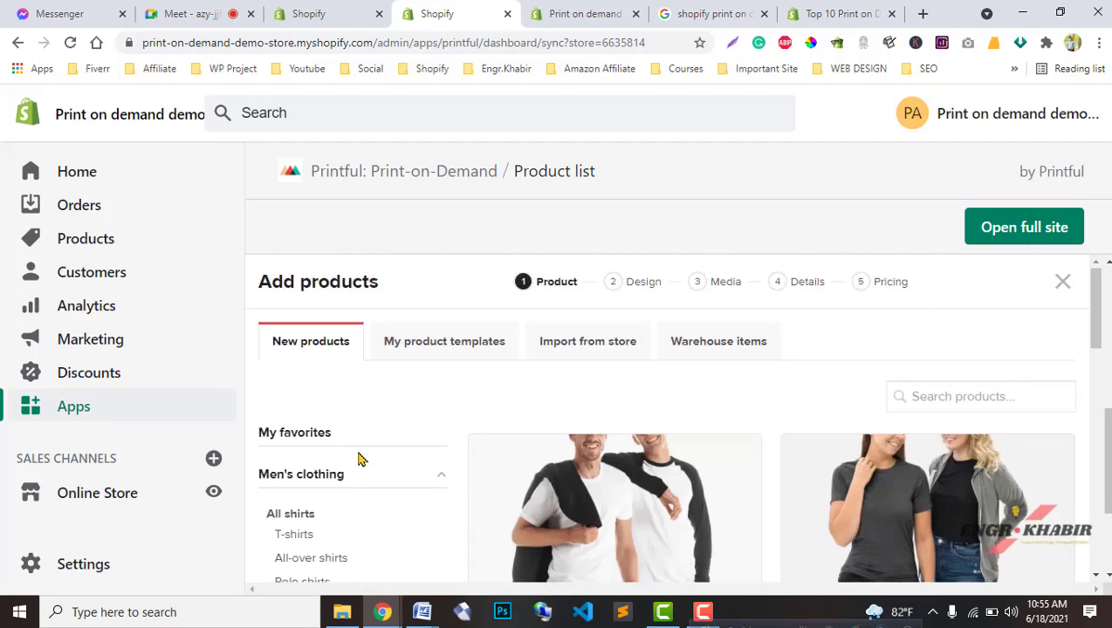
Examine the saved designs under My product templates and open the Import from store options
left_click(455, 358)
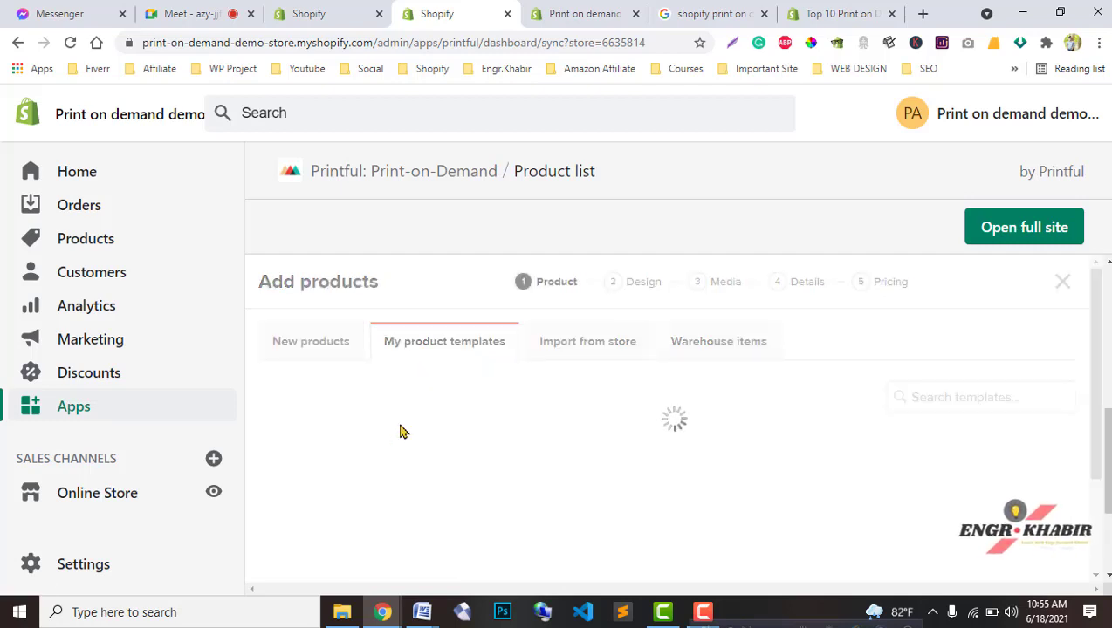
scroll(444, 460, "down", 2)
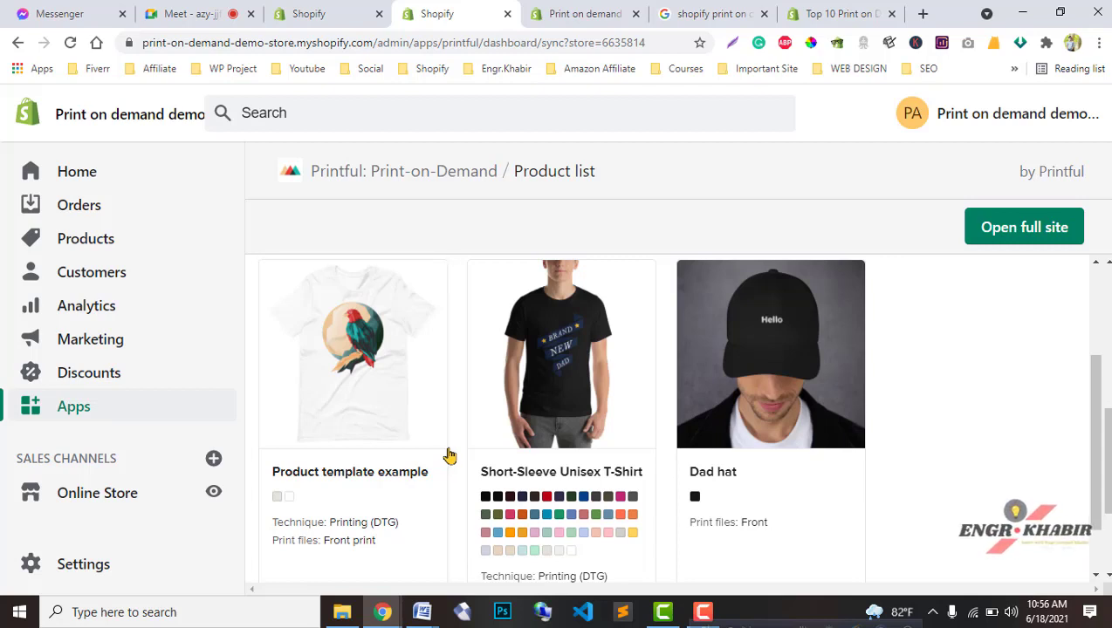
scroll(448, 456, "up", 1)
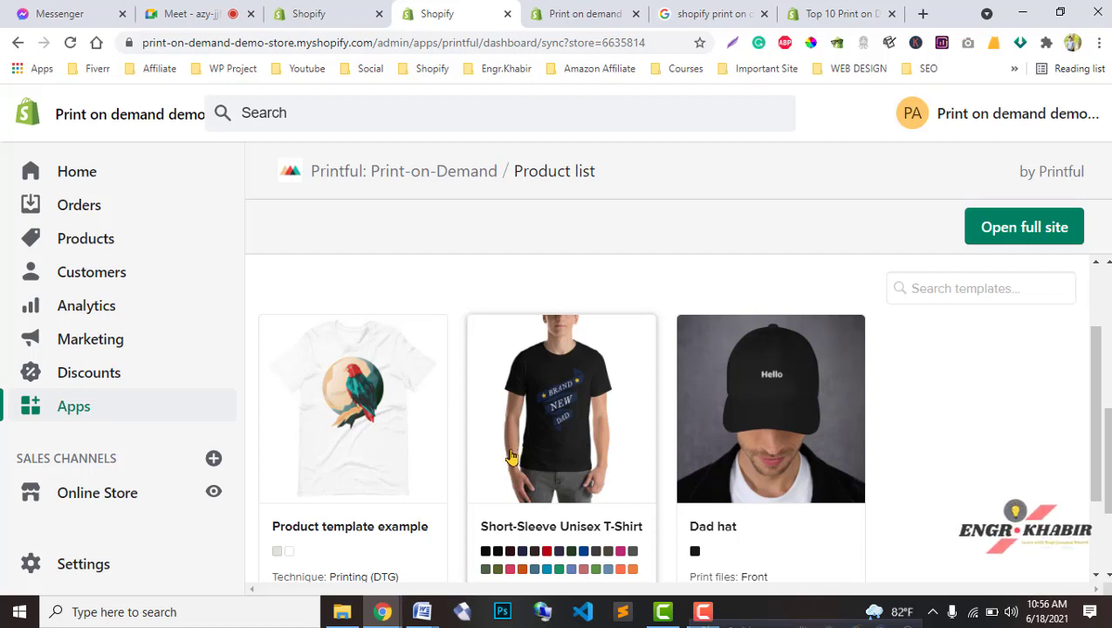
scroll(609, 491, "up", 2)
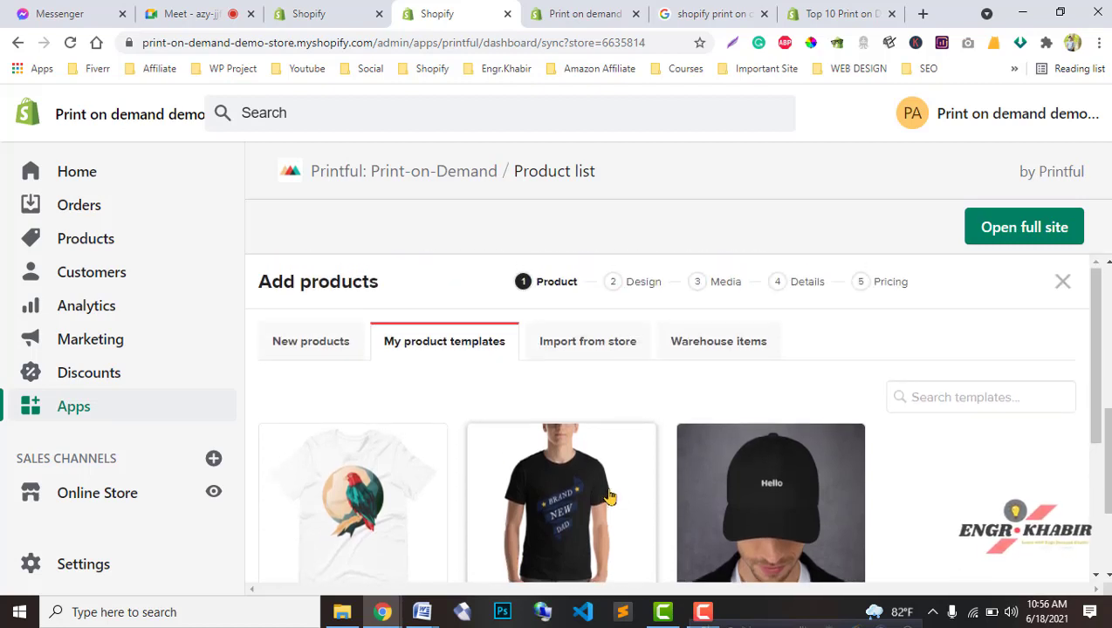
left_click(587, 345)
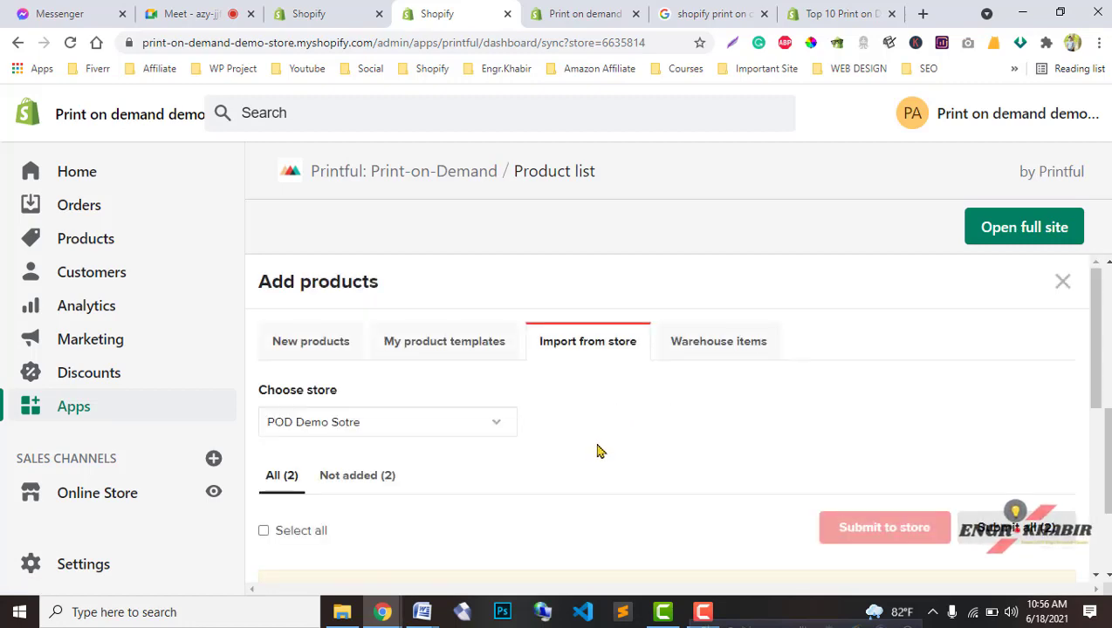
Start a new product from the Shopify store's own Products page and give it the title "abc"
left_click(592, 11)
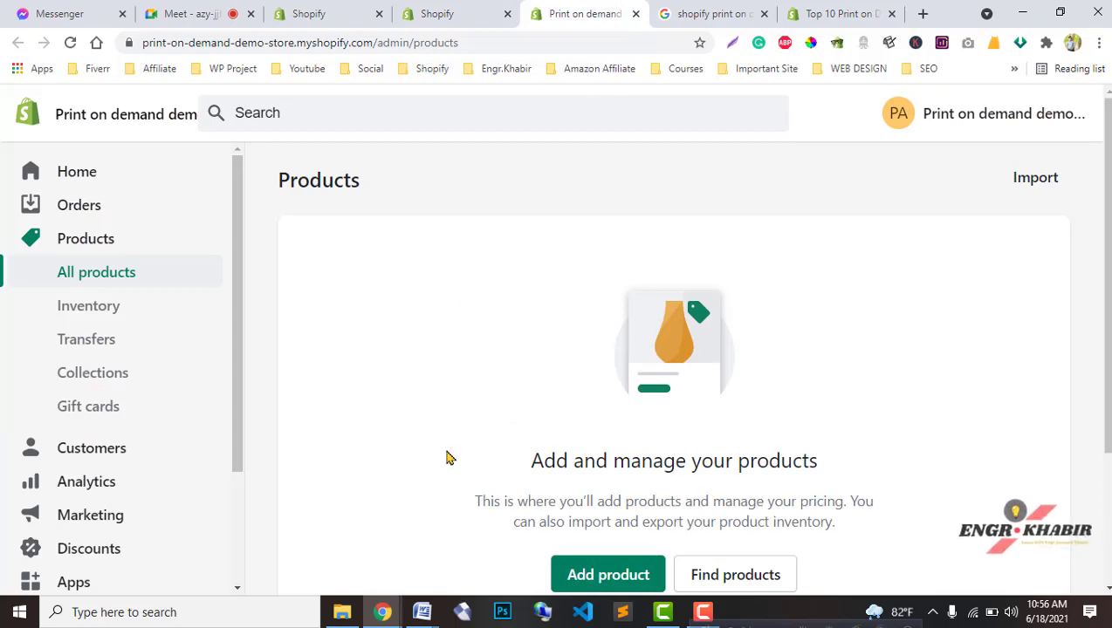
scroll(446, 458, "down", 2)
left_click(597, 422)
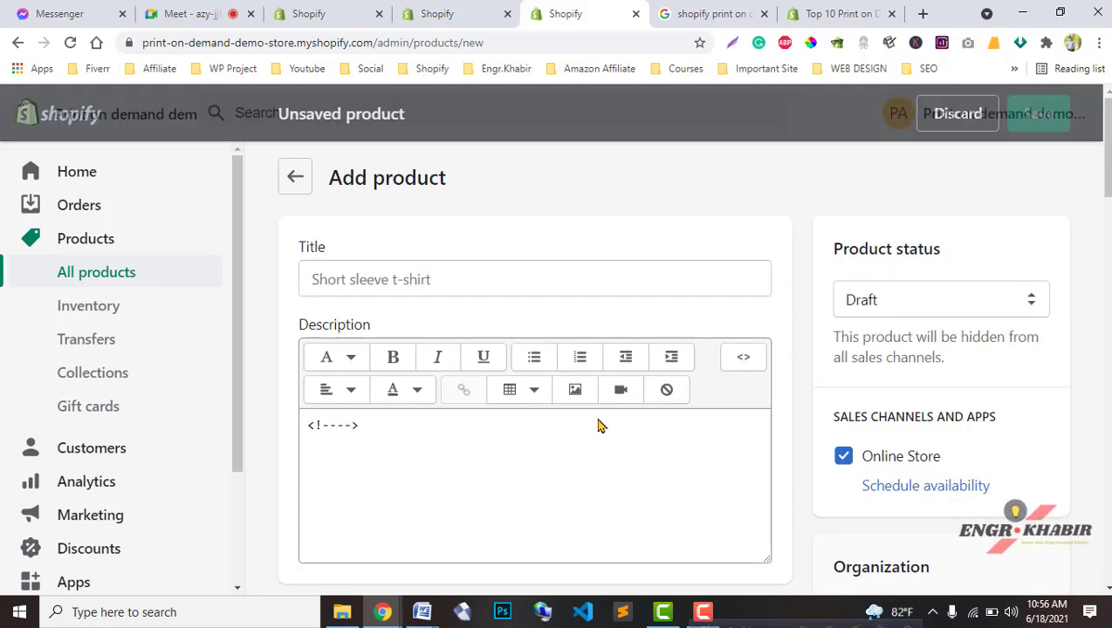
left_click(440, 294)
type("abc")
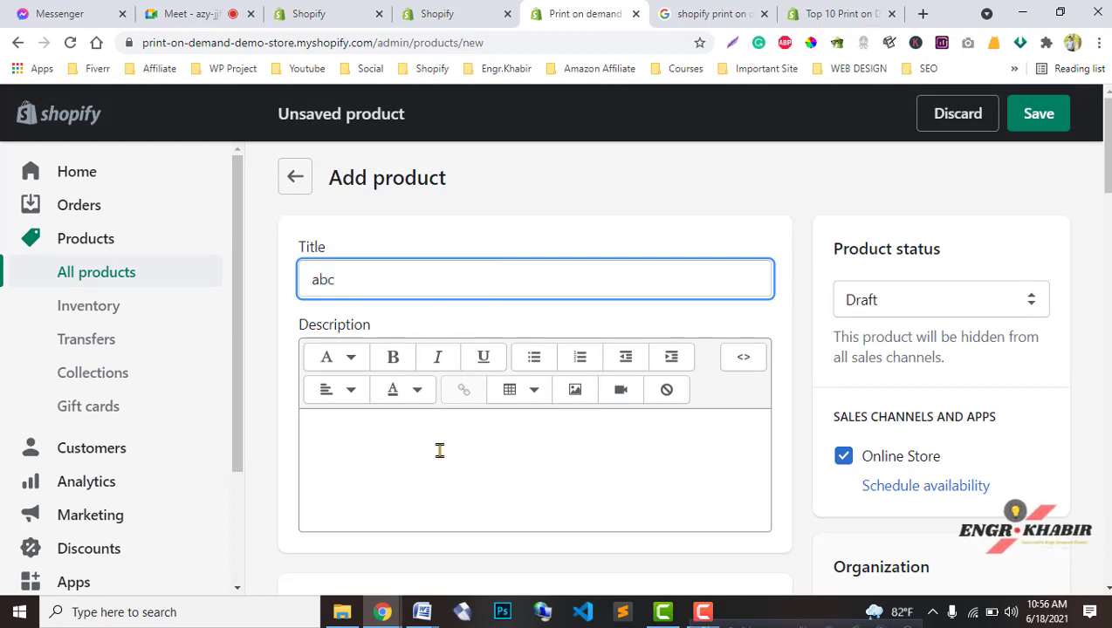
Add the image 61ThX-cJ07L._SL1000_ from Downloads to the product's media and save the product with Active status
left_click(472, 499)
scroll(486, 491, "down", 5)
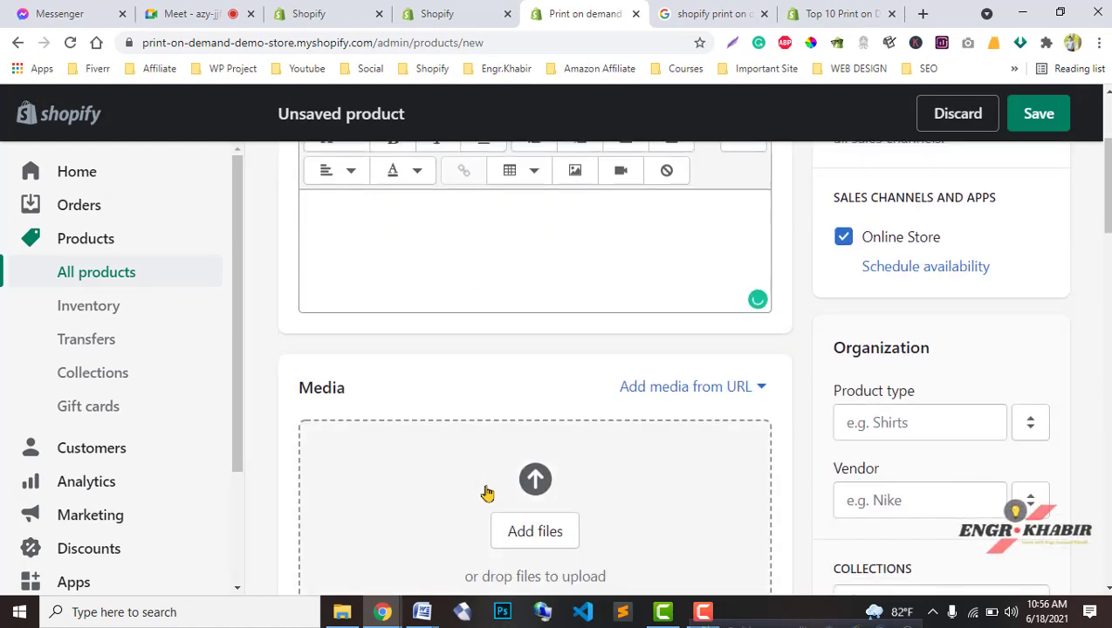
left_click(529, 371)
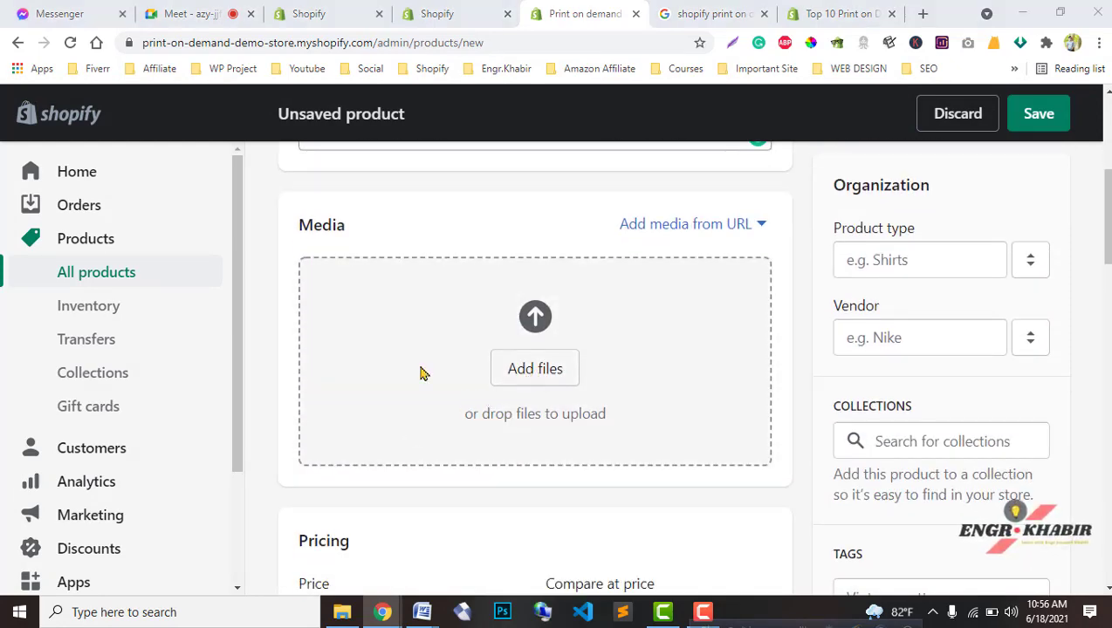
left_click(73, 146)
left_click(193, 170)
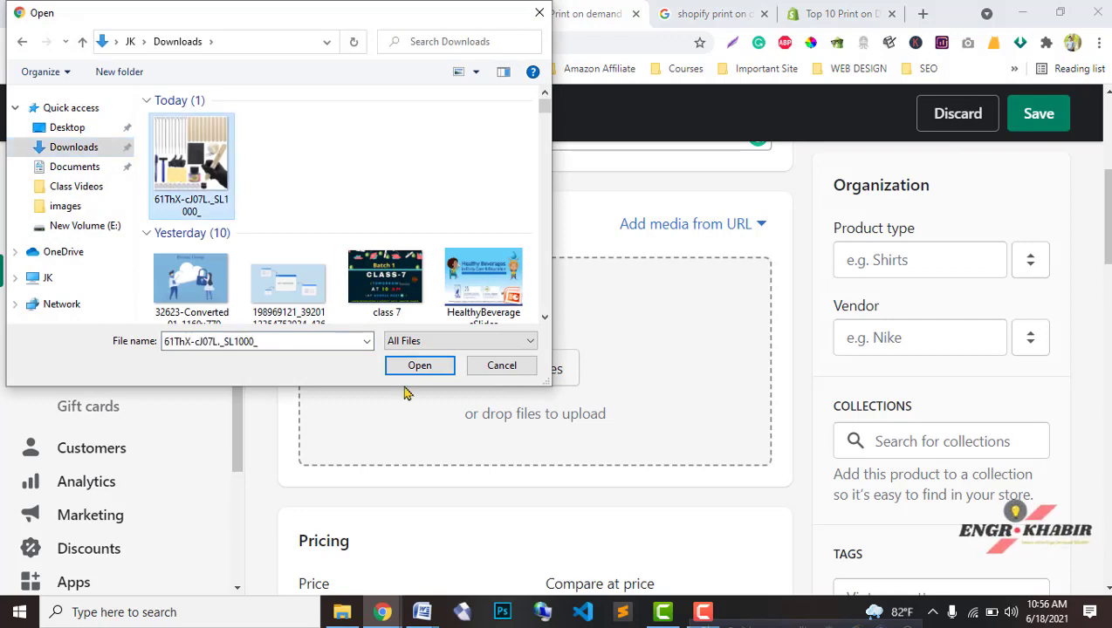
left_click(424, 370)
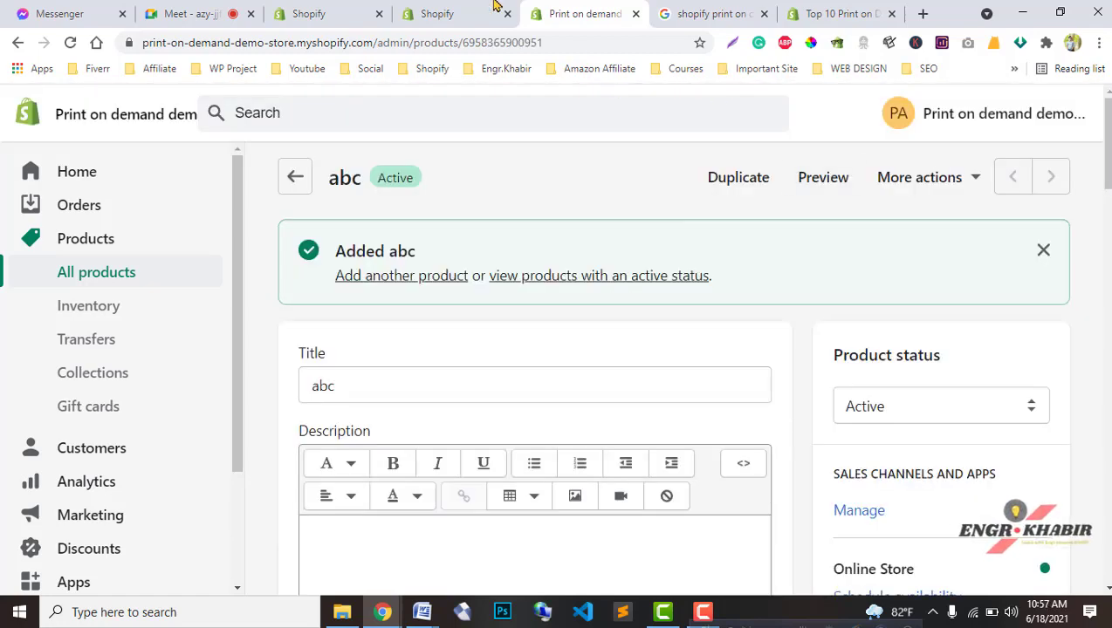
Return to Printful's Import from store page, choose POD Demo Sotre as the source store and look over its products
left_click(494, 7)
scroll(472, 480, "down", 3)
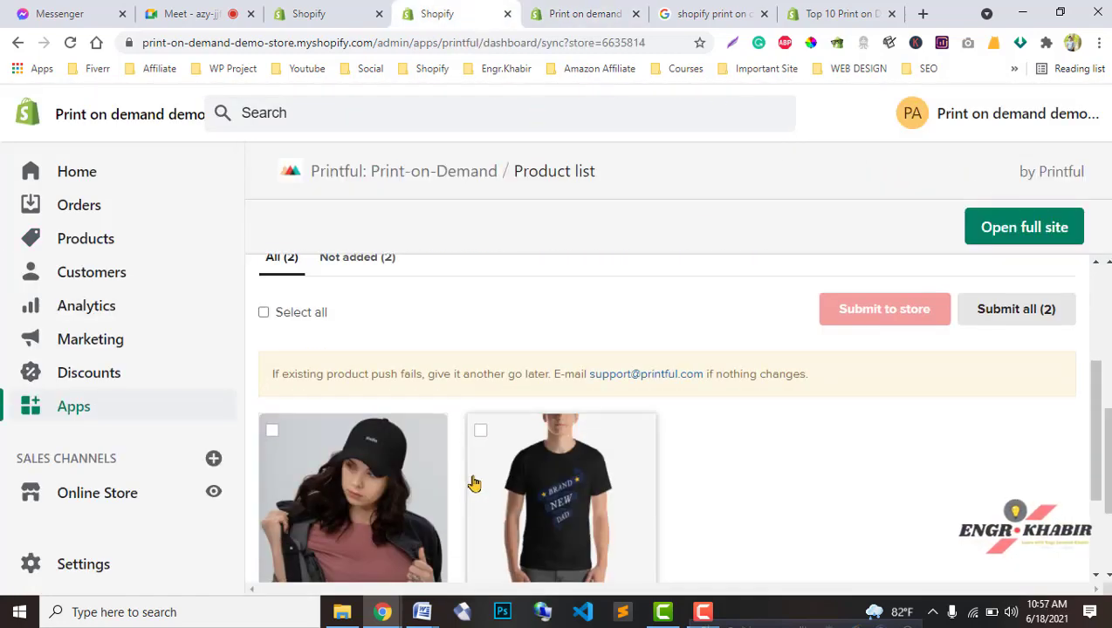
scroll(731, 544, "up", 3)
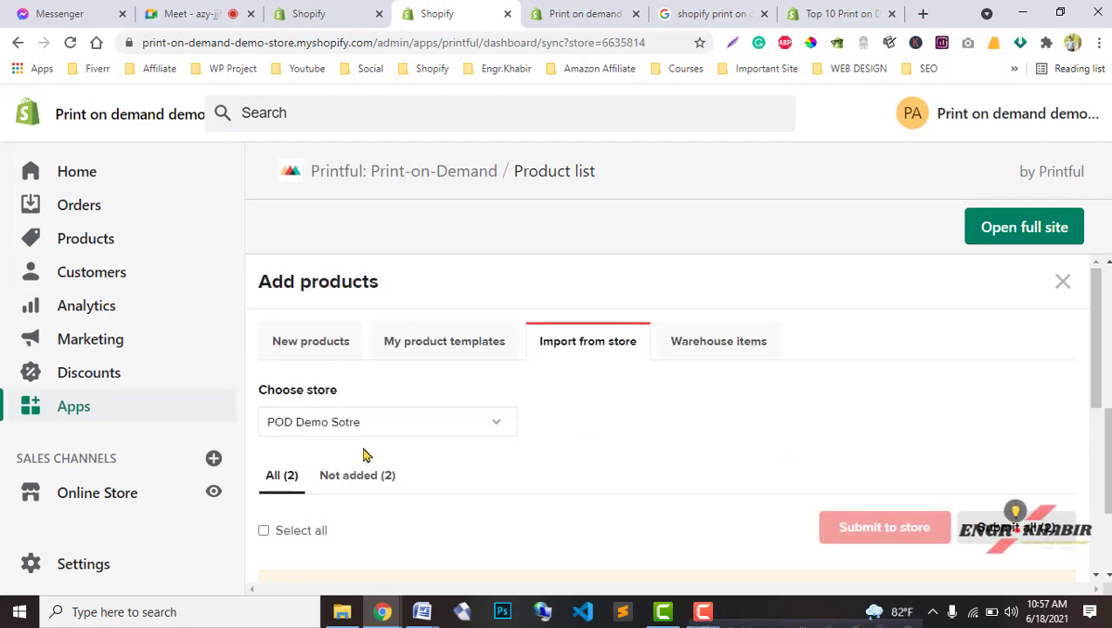
left_click(469, 429)
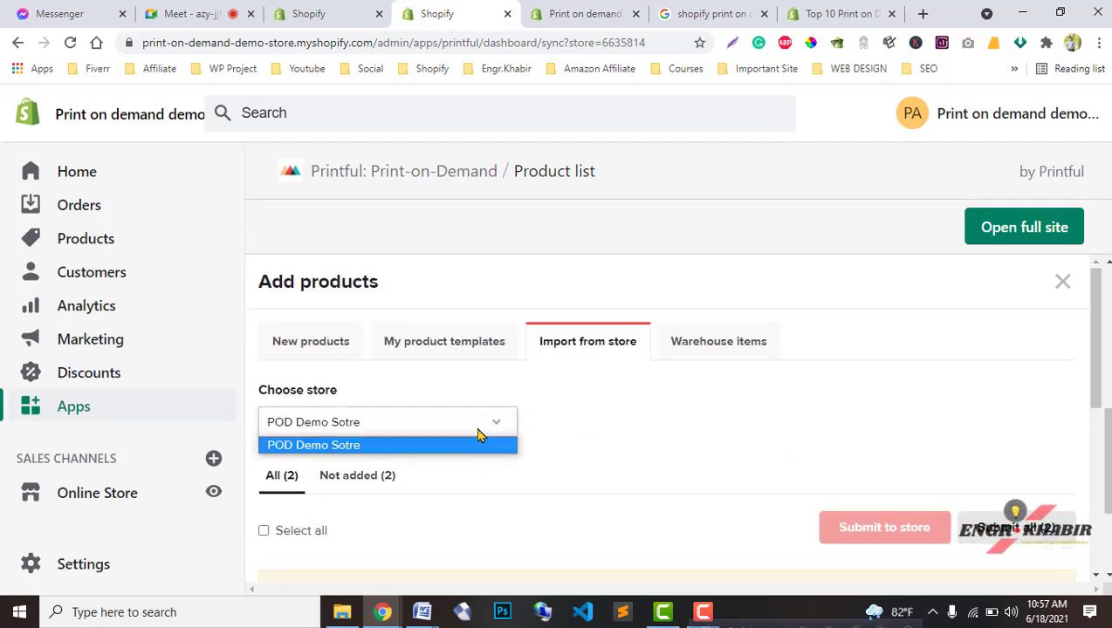
left_click(479, 441)
scroll(633, 484, "down", 2)
scroll(660, 489, "down", 2)
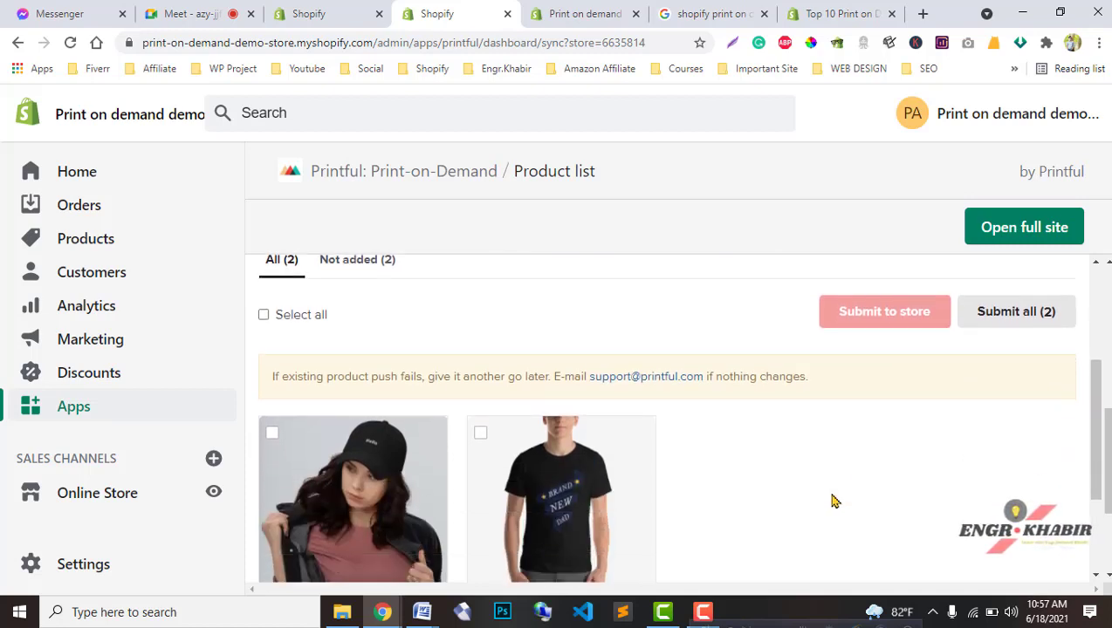
Reload the Printful app page, accepting the loss of unsaved changes, and request its Products page again
left_click(69, 43)
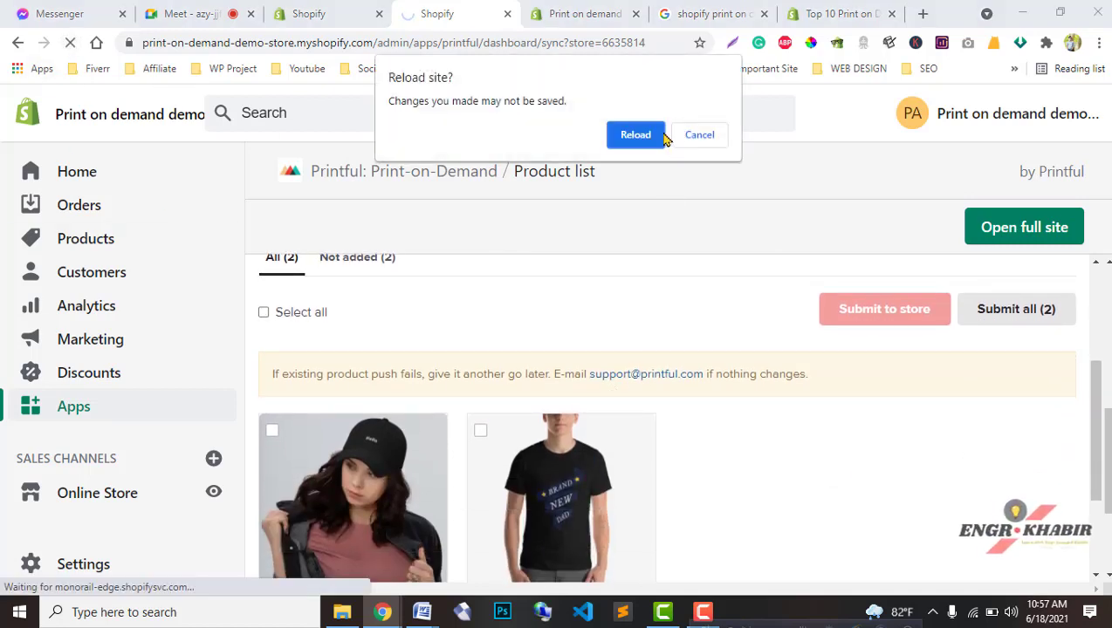
left_click(636, 136)
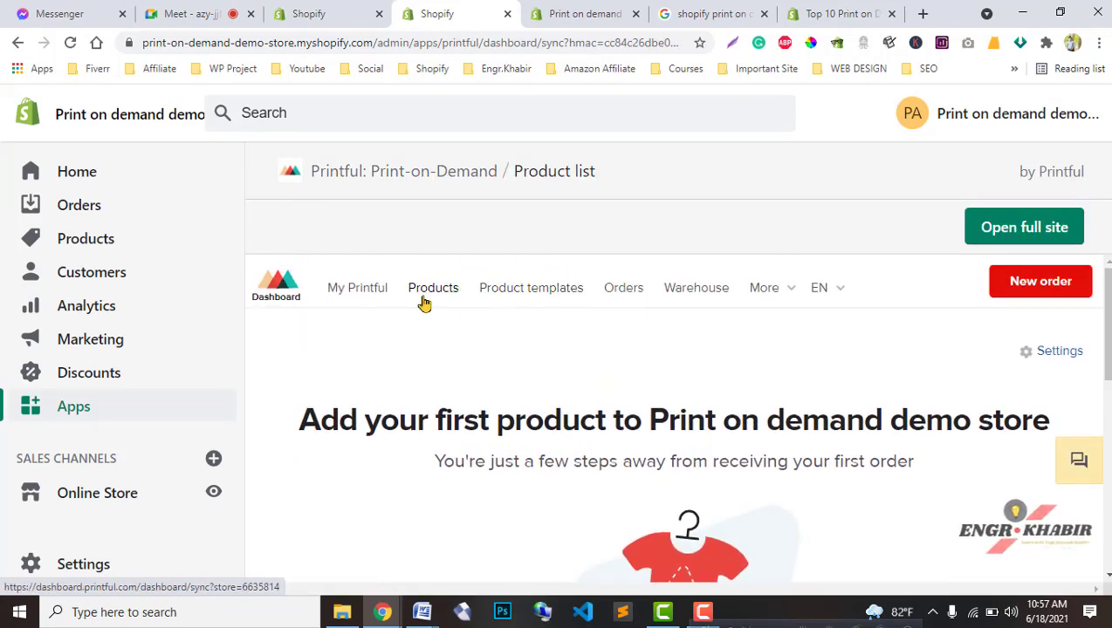
left_click(428, 289)
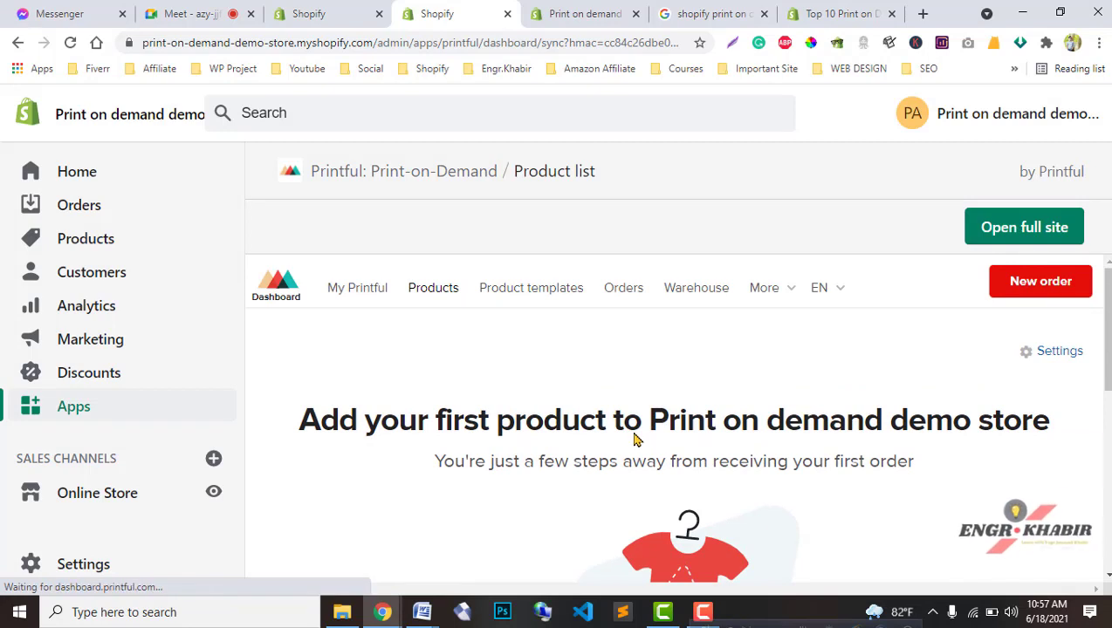
left_click(428, 295)
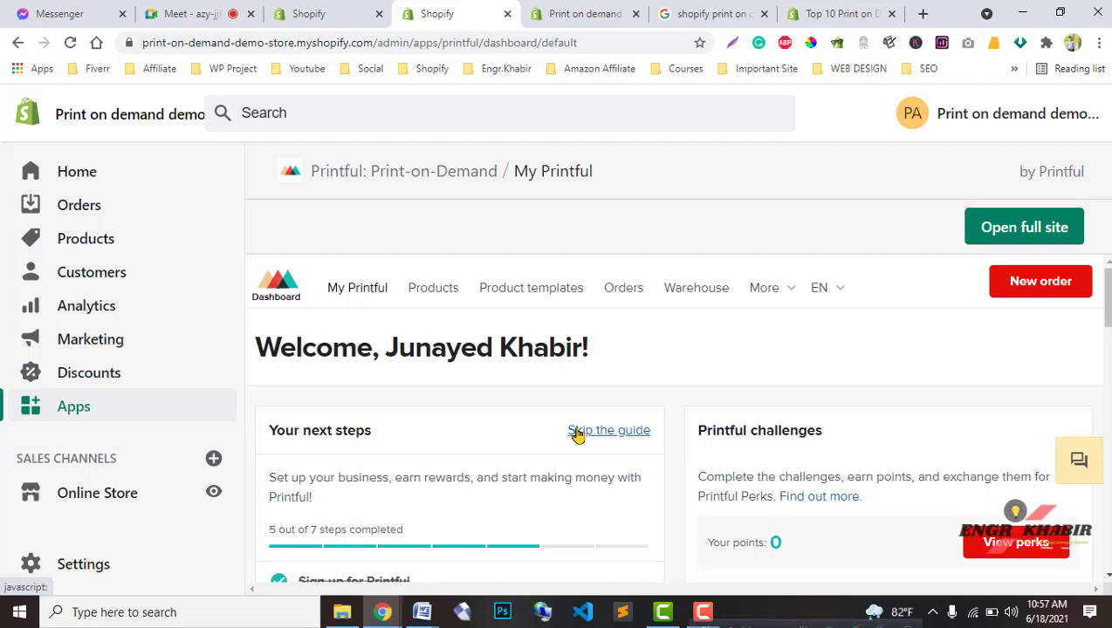
Look through the My Printful dashboard's next-steps checklist and go-to shortcuts
scroll(576, 434, "down", 5)
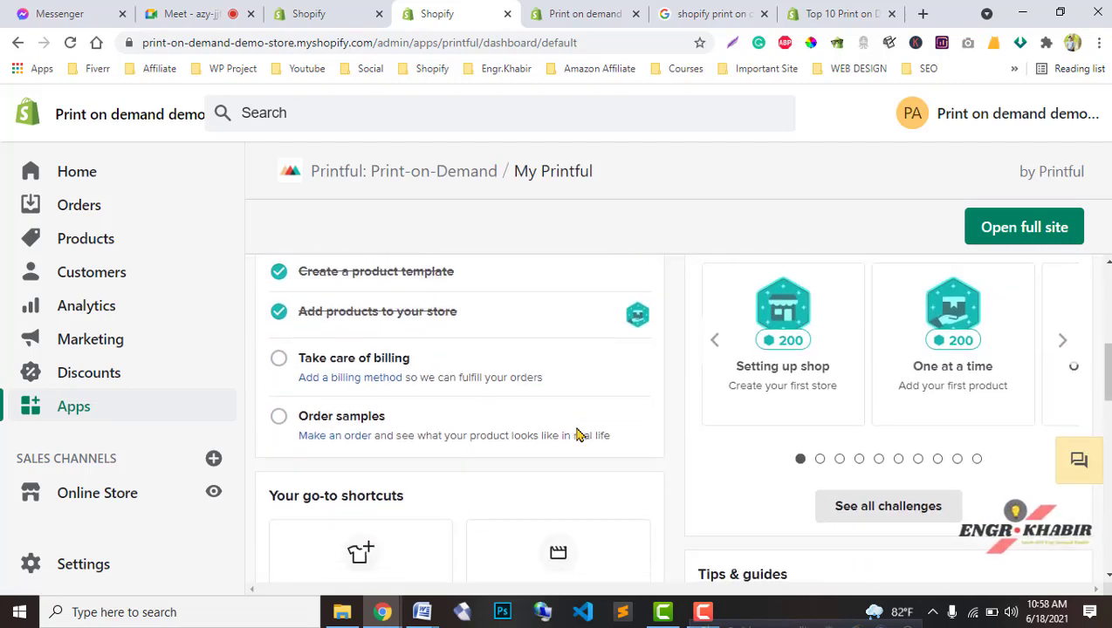
scroll(577, 434, "down", 6)
scroll(569, 433, "up", 9)
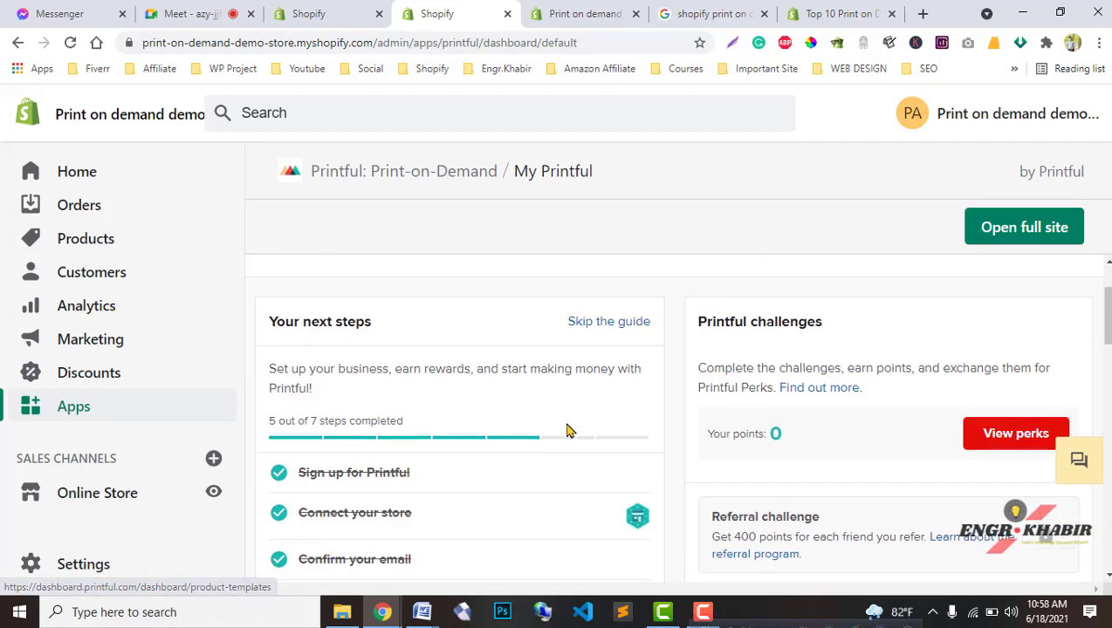
scroll(566, 430, "up", 1)
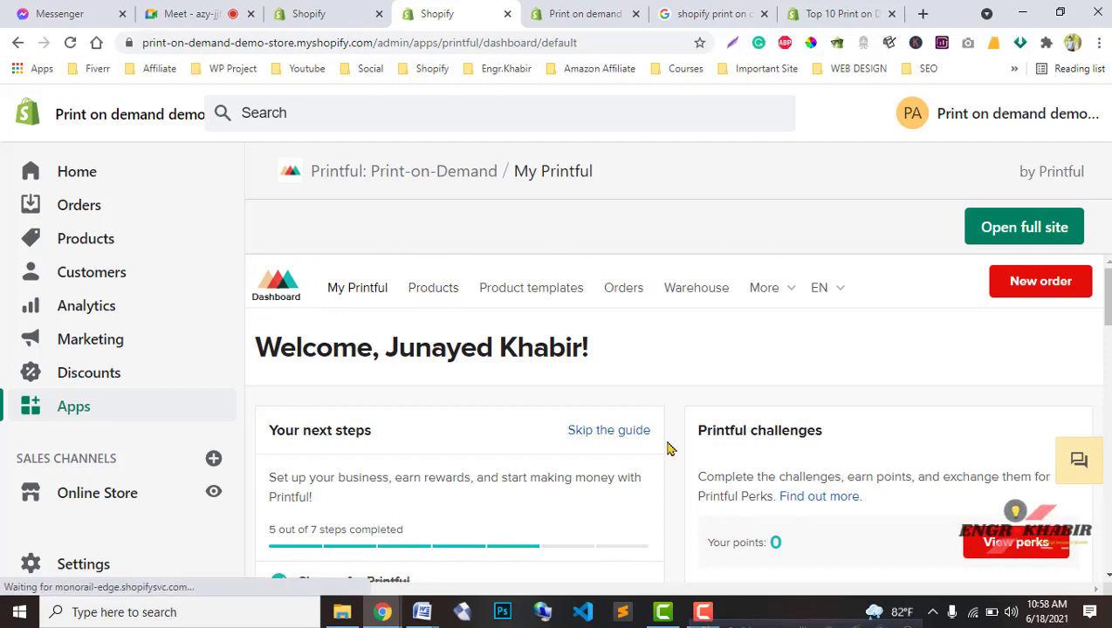
Reopen Printful's product list and look over the page for adding the store's first product
scroll(646, 470, "down", 5)
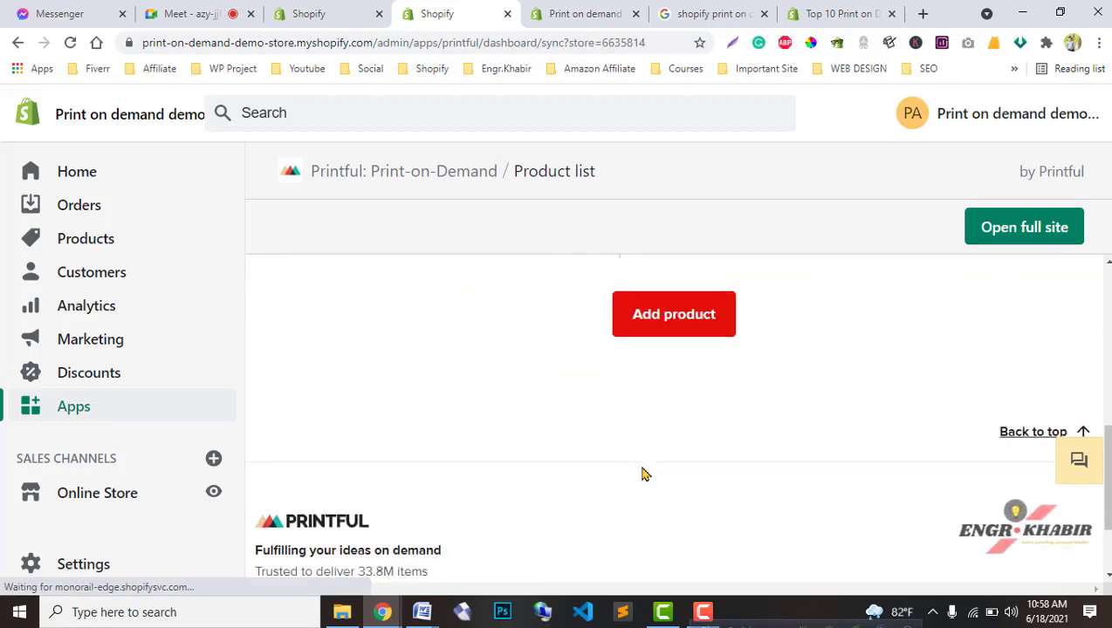
scroll(645, 474, "down", 2)
scroll(645, 474, "up", 3)
scroll(645, 474, "down", 2)
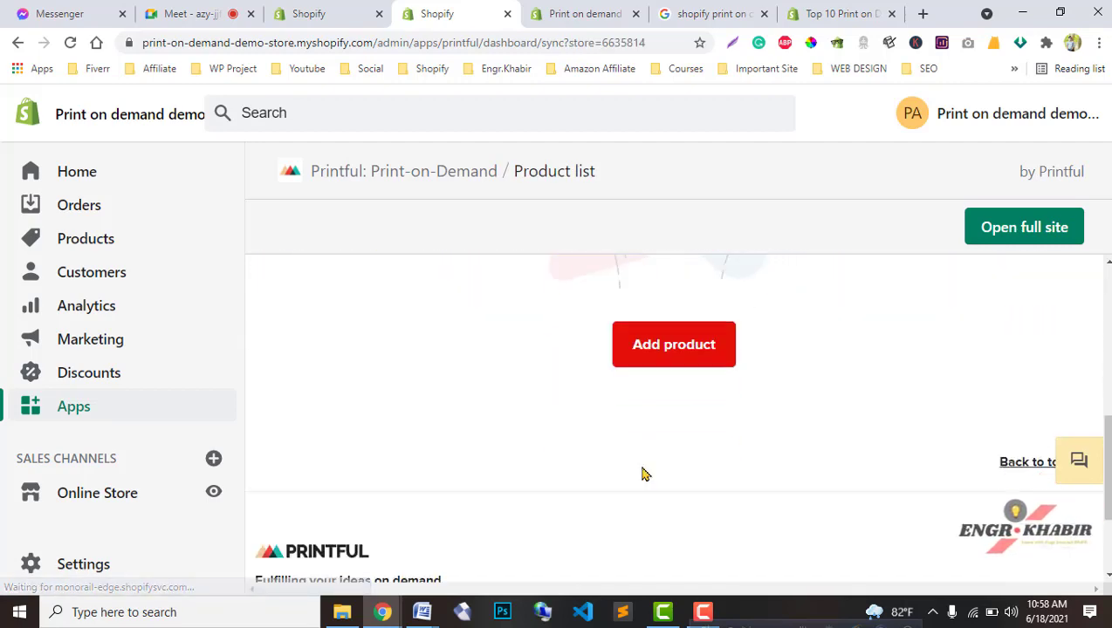
scroll(642, 472, "up", 3)
scroll(642, 472, "down", 2)
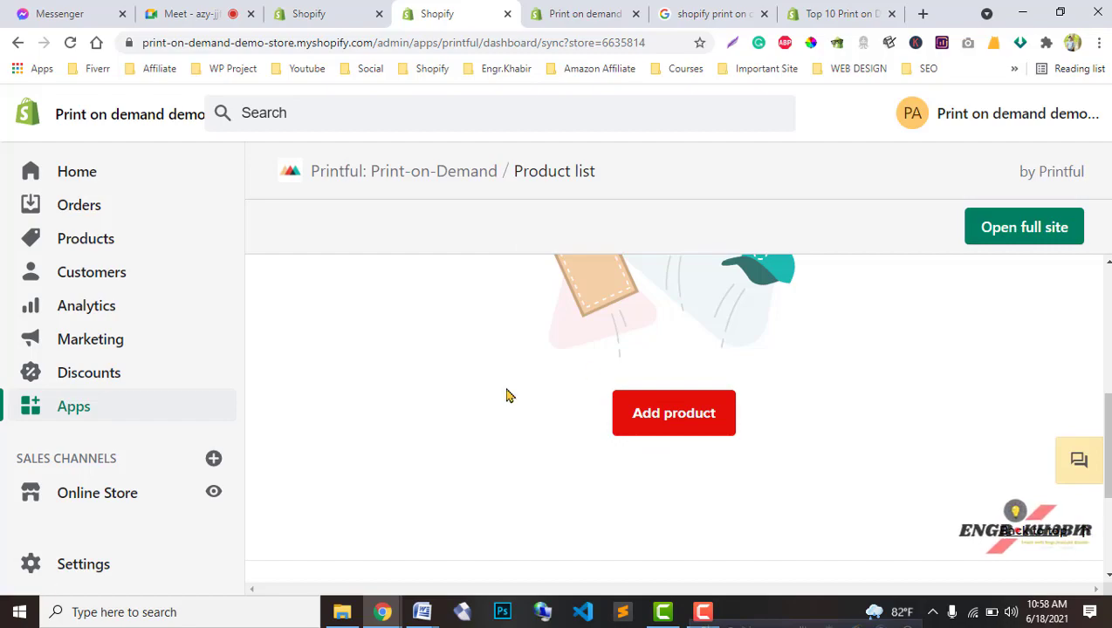
scroll(506, 392, "up", 3)
Review the Printful entry in Shopify's print-on-demand companies article and return to the Printful product list
left_click(842, 13)
scroll(392, 427, "up", 3)
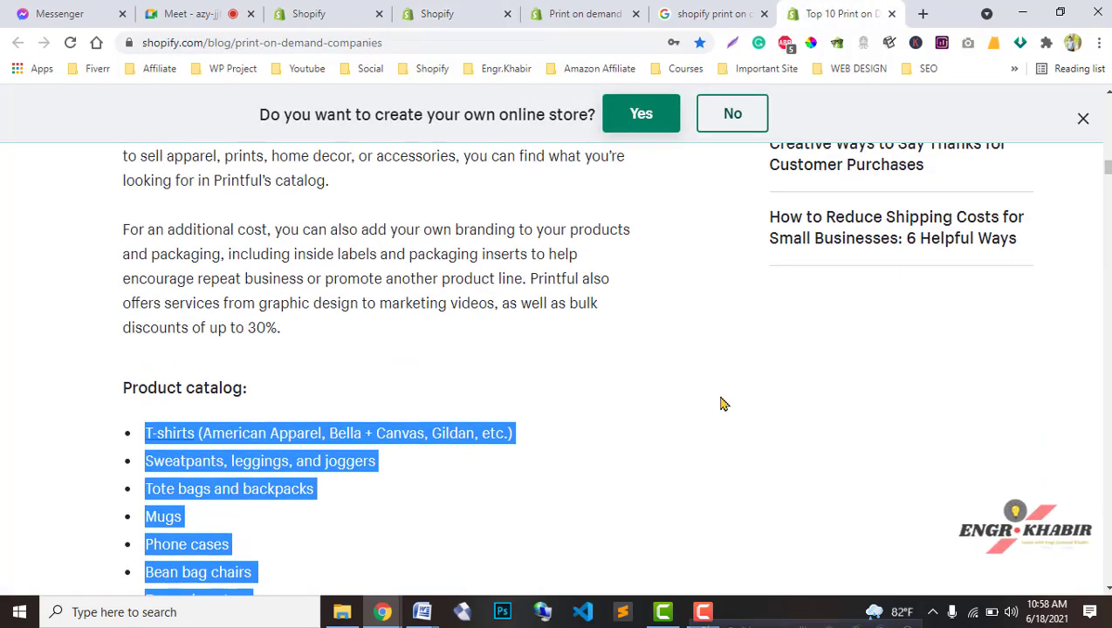
left_click(218, 436)
scroll(236, 454, "up", 15)
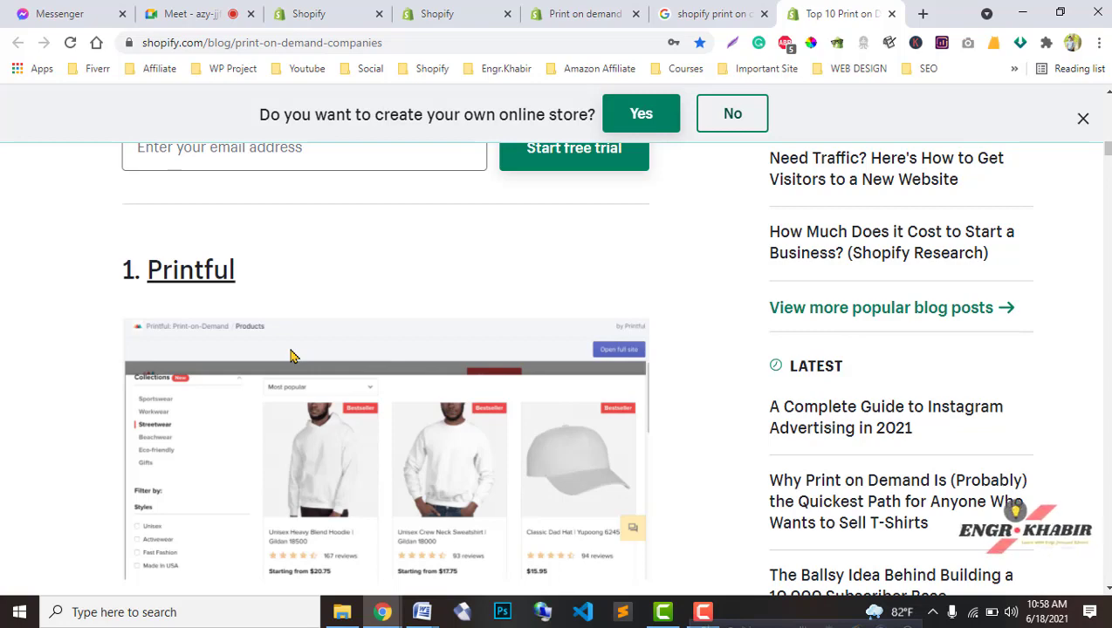
left_click(441, 11)
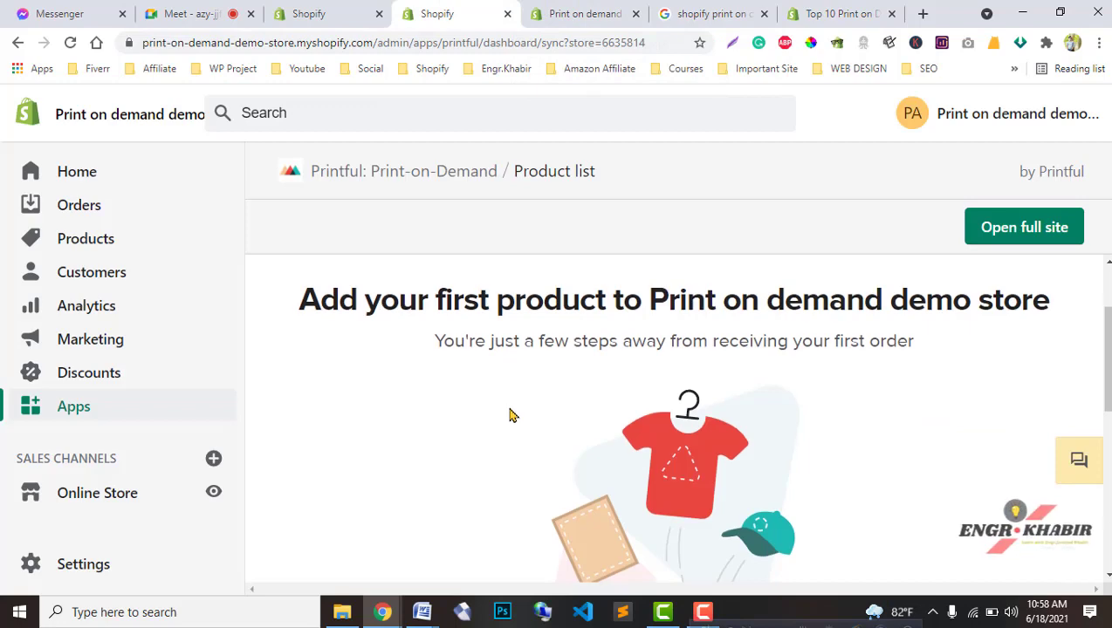
Open the product picker for adding a product, look over its clothing categories, and close it
scroll(511, 417, "down", 3)
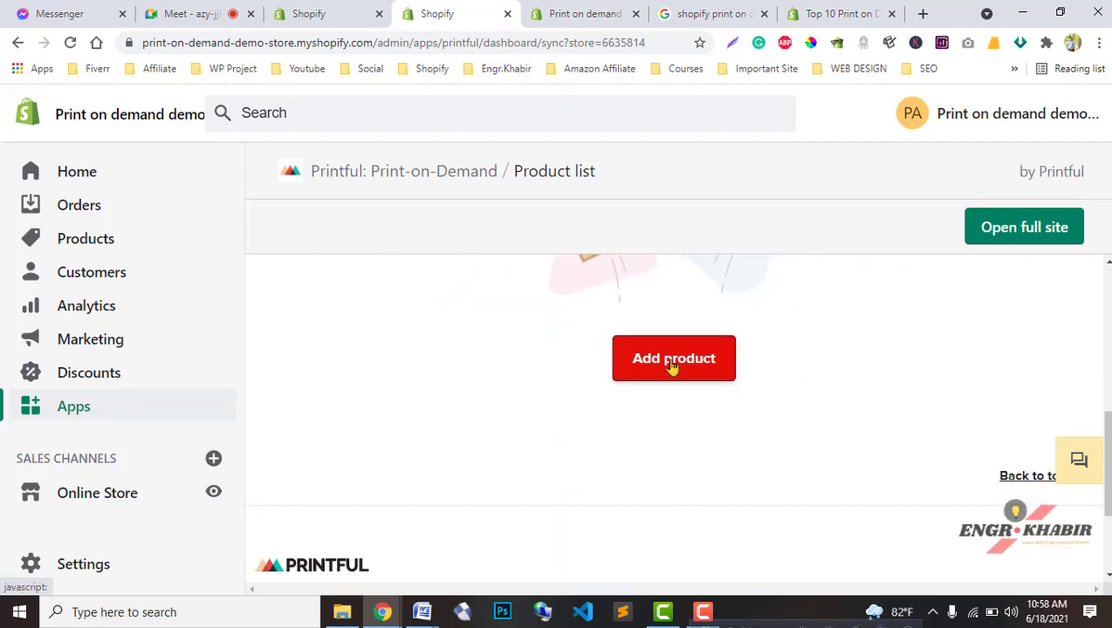
left_click(670, 367)
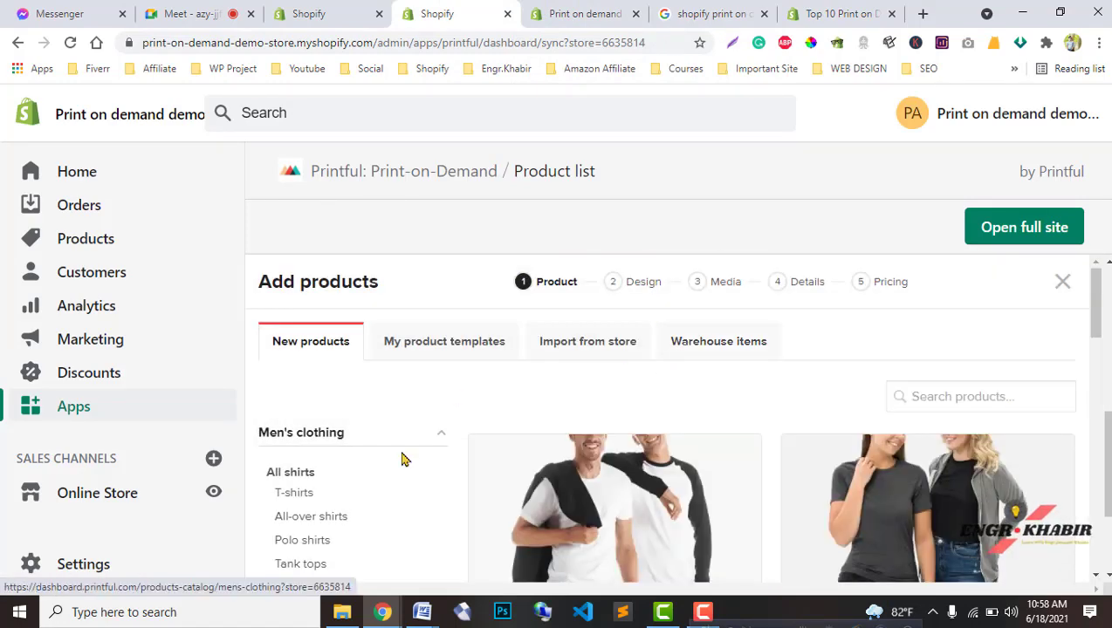
scroll(644, 490, "down", 3)
scroll(644, 489, "up", 3)
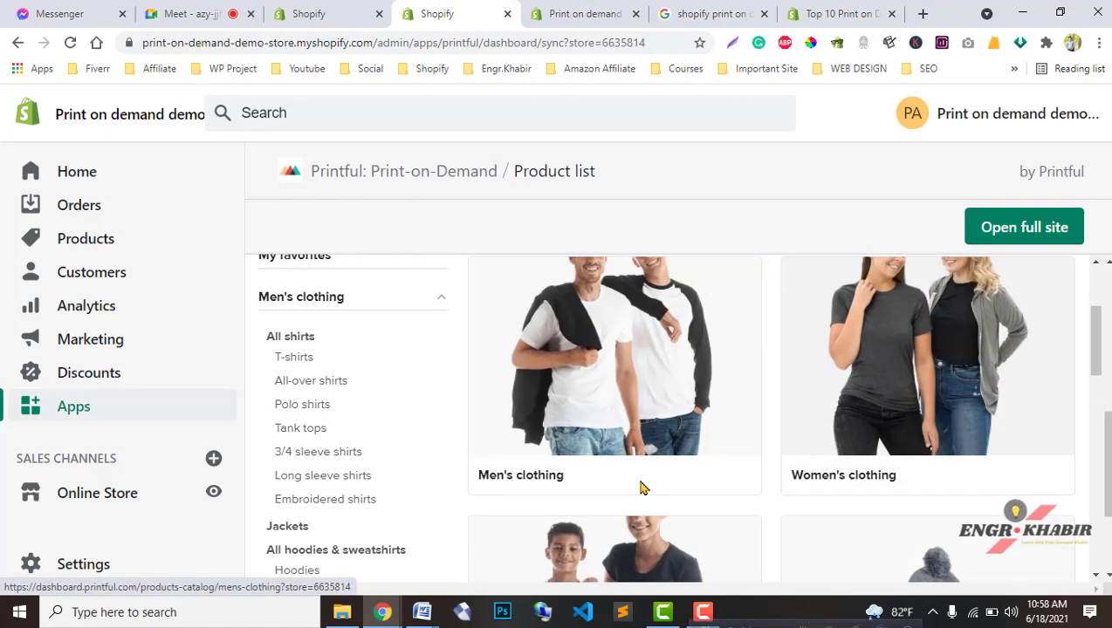
left_click(1060, 282)
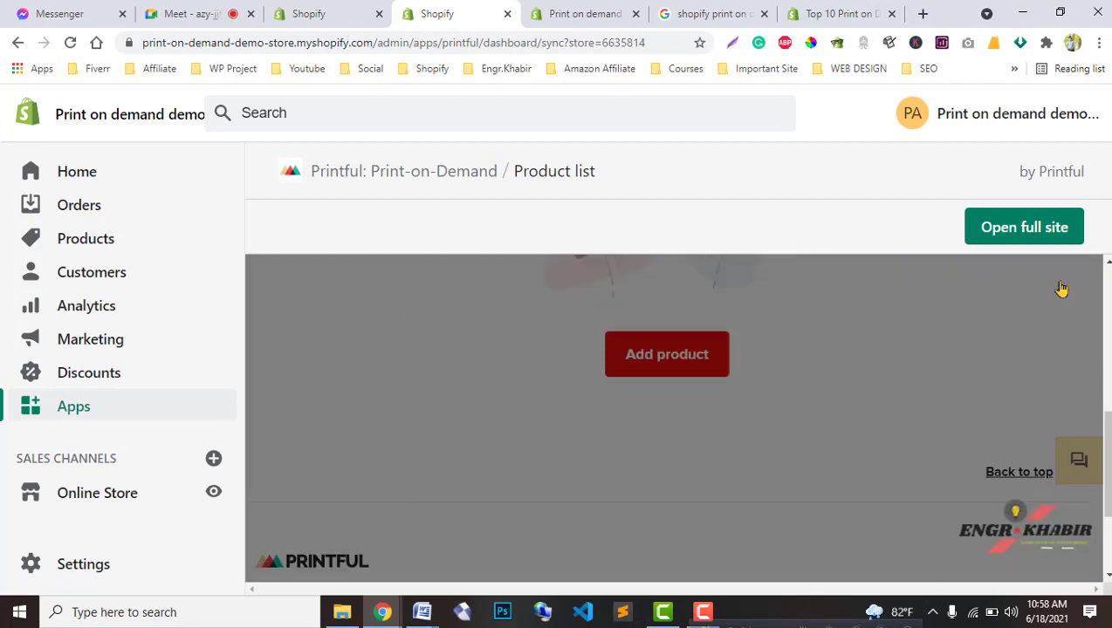
Open Printful's product templates page and look through the template description, creation option and saved templates
scroll(650, 420, "up", 5)
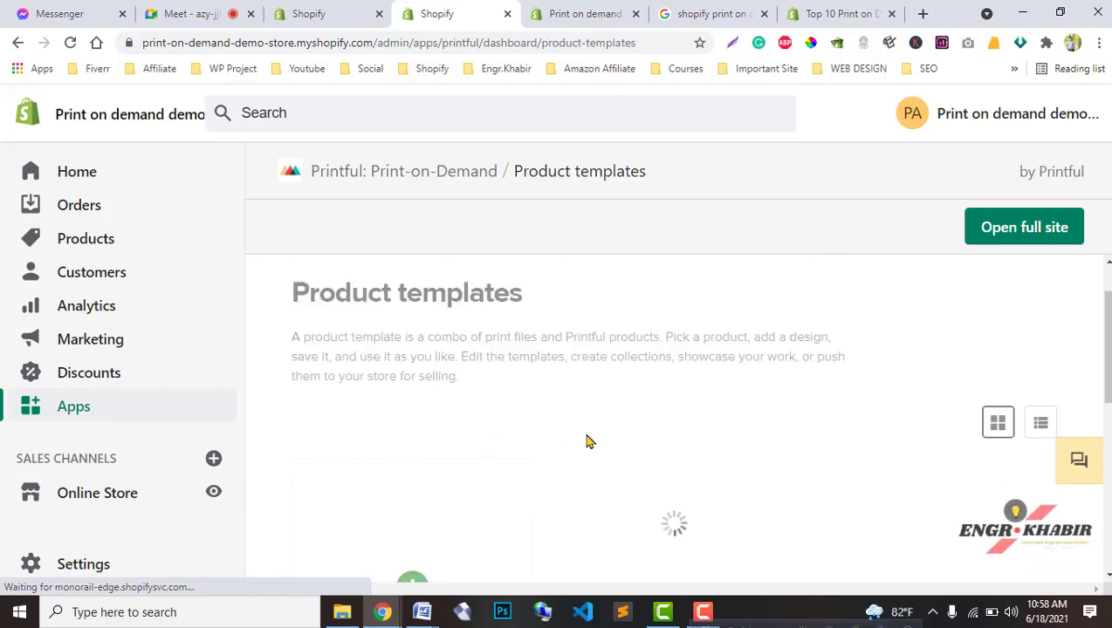
scroll(587, 442, "down", 3)
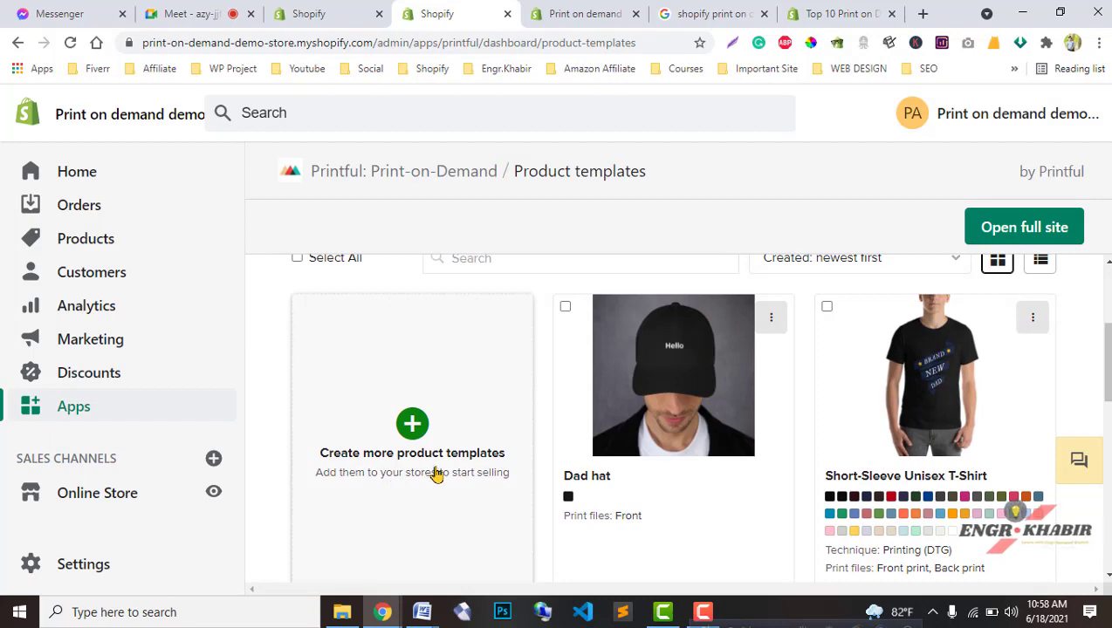
scroll(908, 494, "down", 2)
scroll(620, 508, "up", 2)
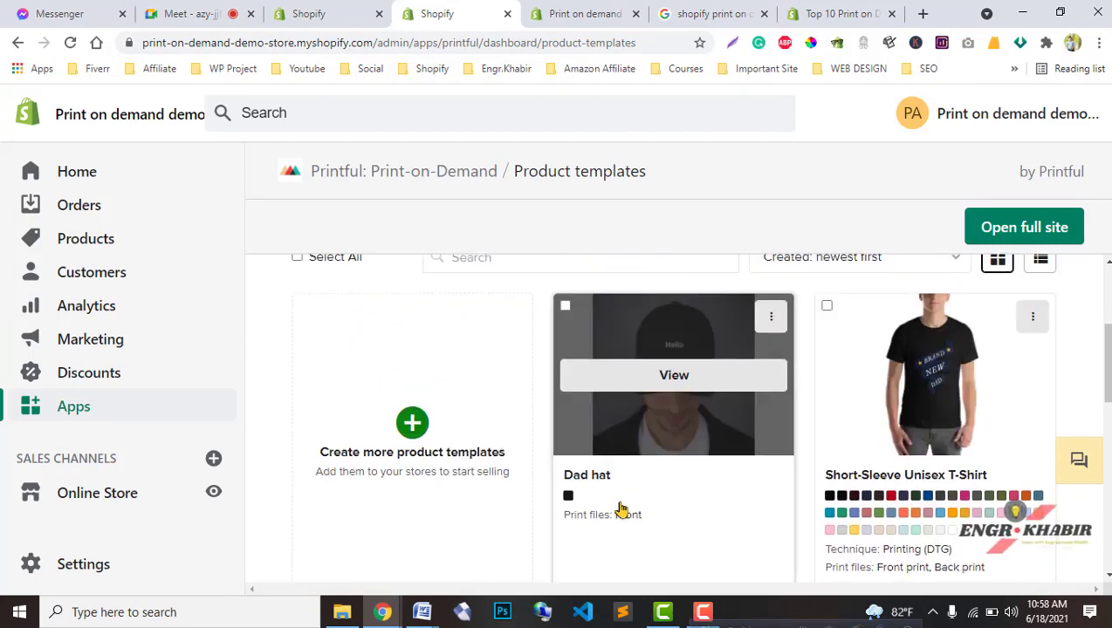
scroll(620, 508, "down", 6)
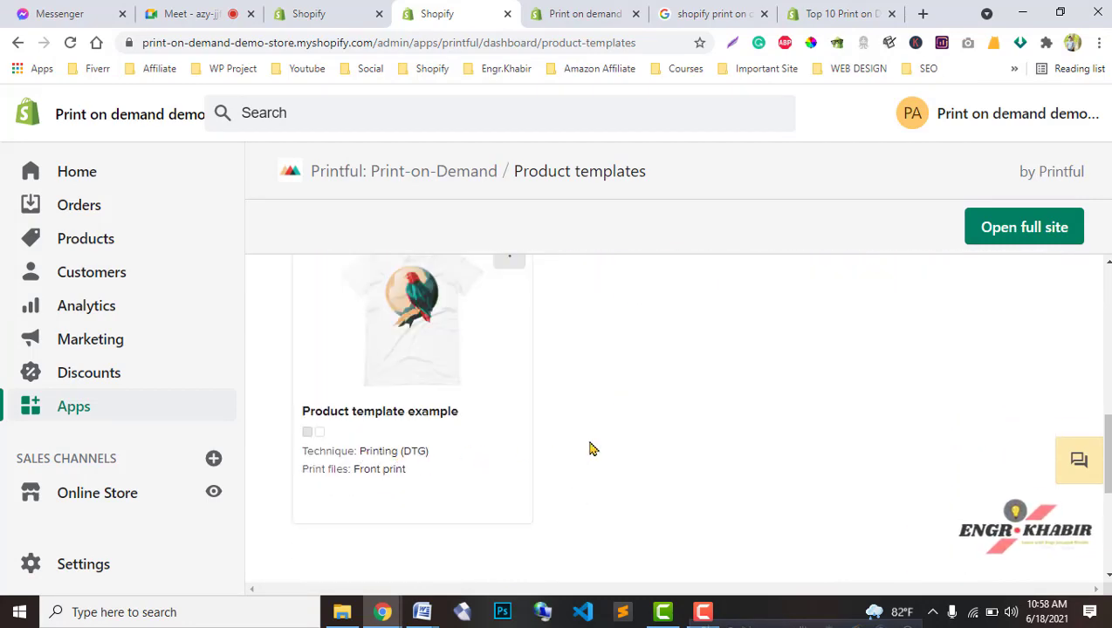
scroll(594, 446, "up", 10)
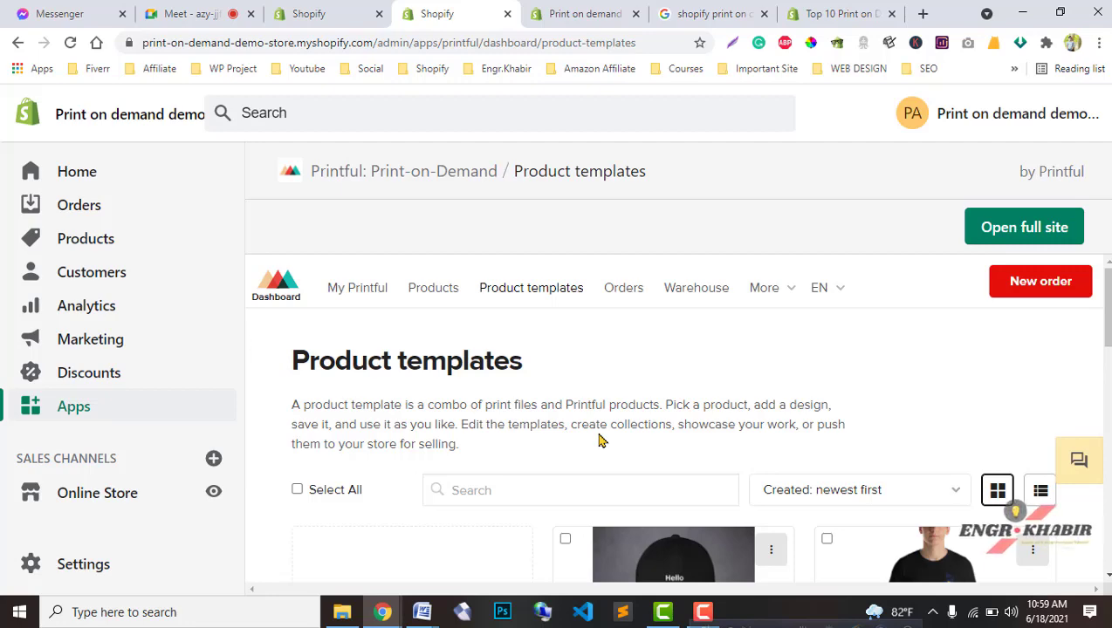
scroll(705, 286, "down", 3)
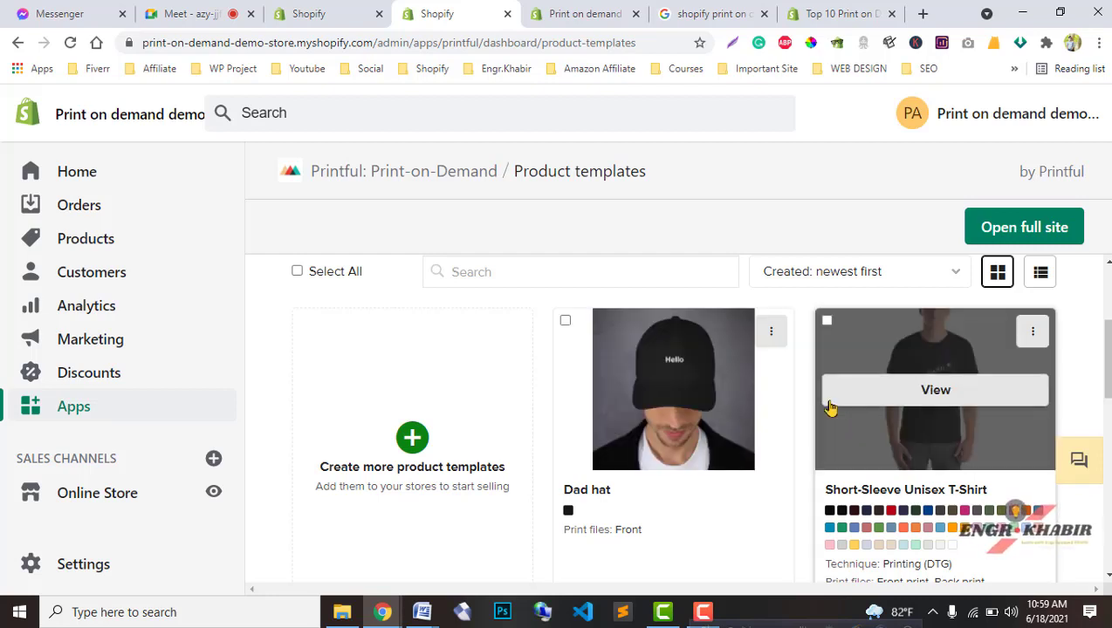
scroll(570, 471, "up", 2)
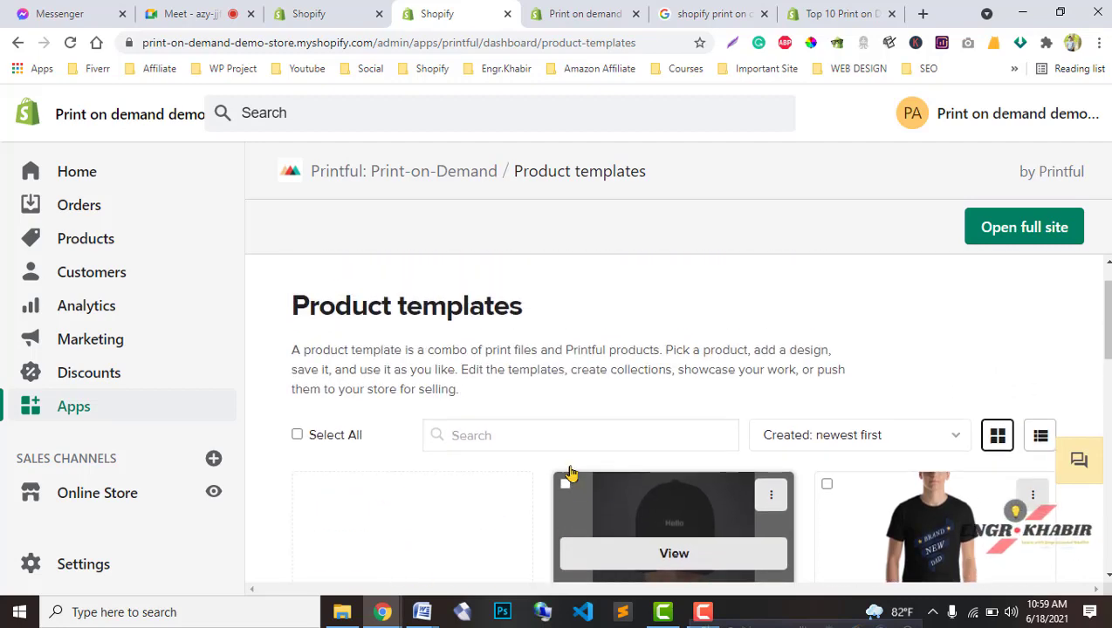
scroll(570, 472, "down", 3)
scroll(571, 471, "up", 3)
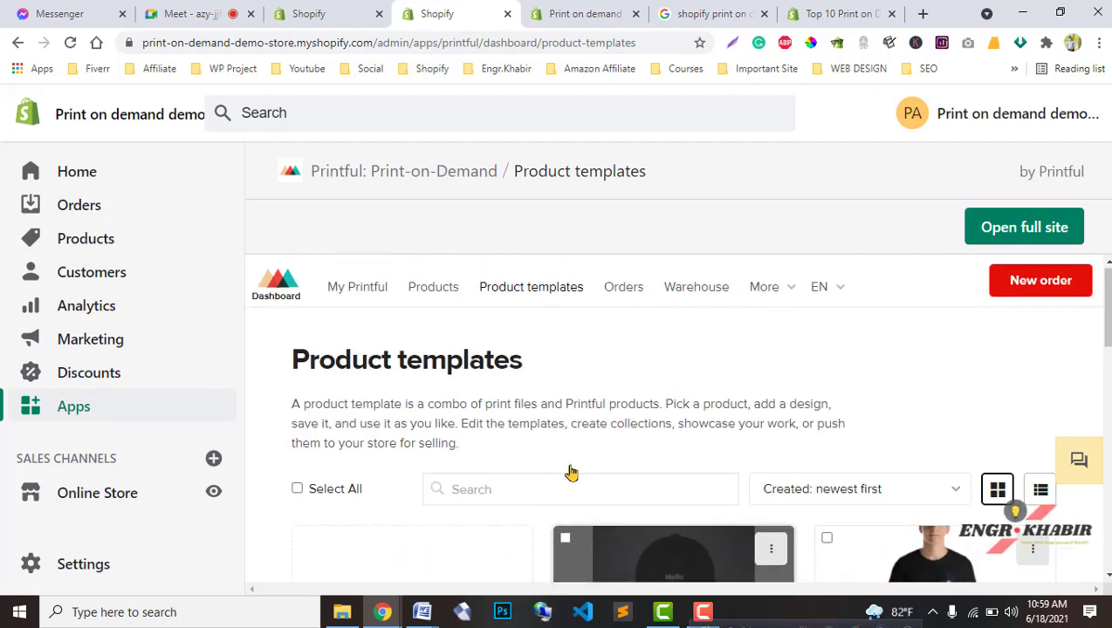
scroll(559, 419, "down", 2)
left_click(467, 320)
scroll(472, 437, "up", 2)
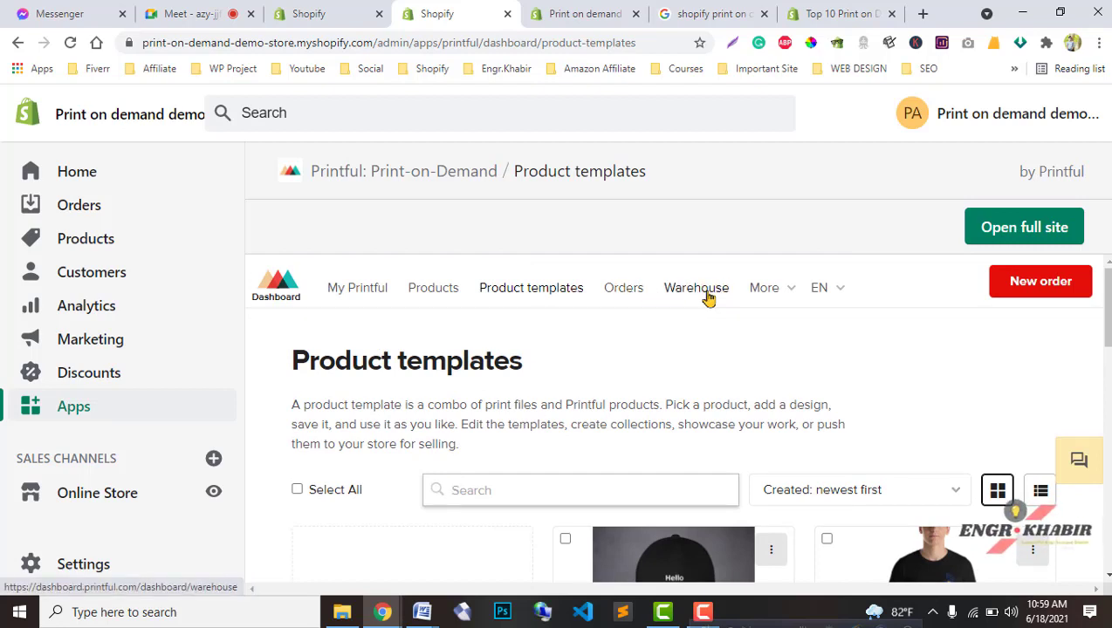
Review Printful's Warehouse page on storable items and how warehousing works, and check the additional dashboard sections
left_click(709, 298)
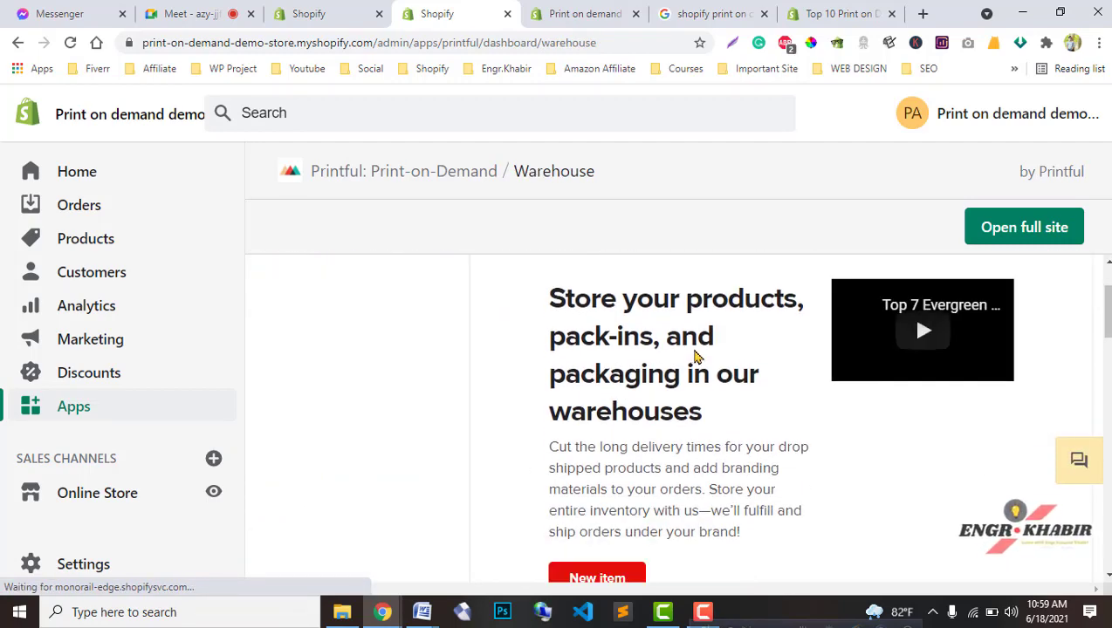
scroll(730, 458, "down", 4)
scroll(729, 463, "down", 2)
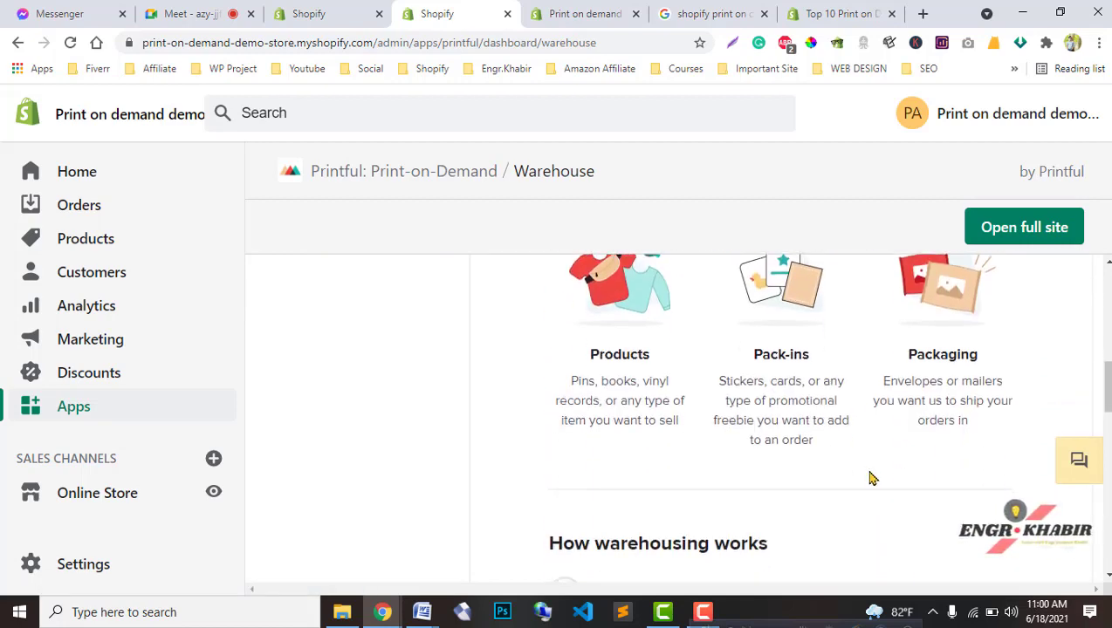
scroll(868, 479, "up", 6)
scroll(851, 489, "down", 7)
scroll(835, 493, "down", 3)
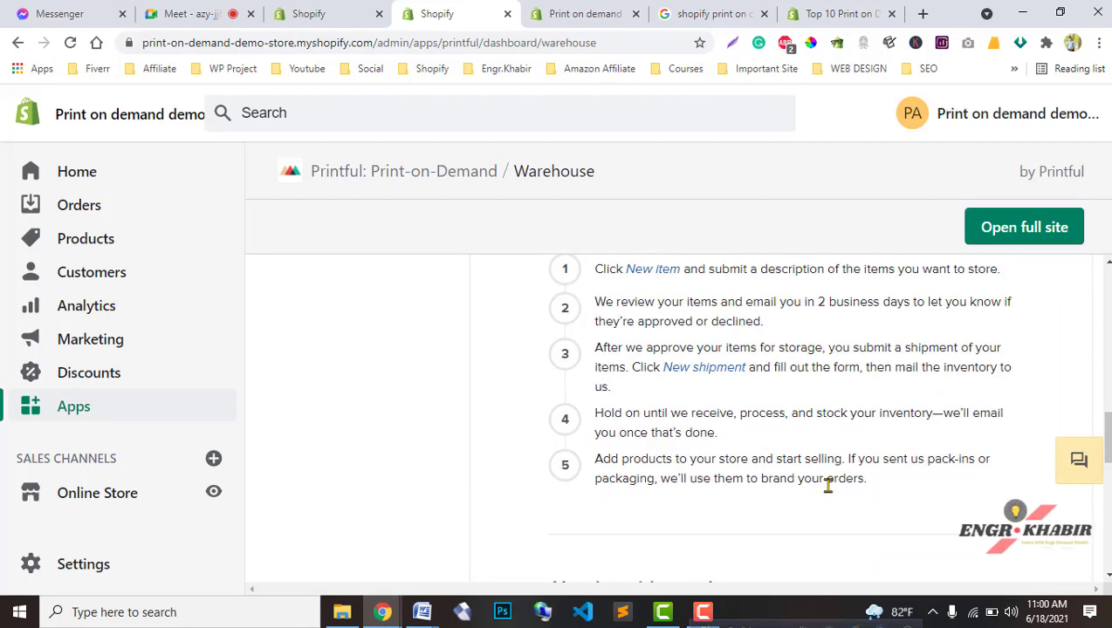
scroll(678, 497, "up", 10)
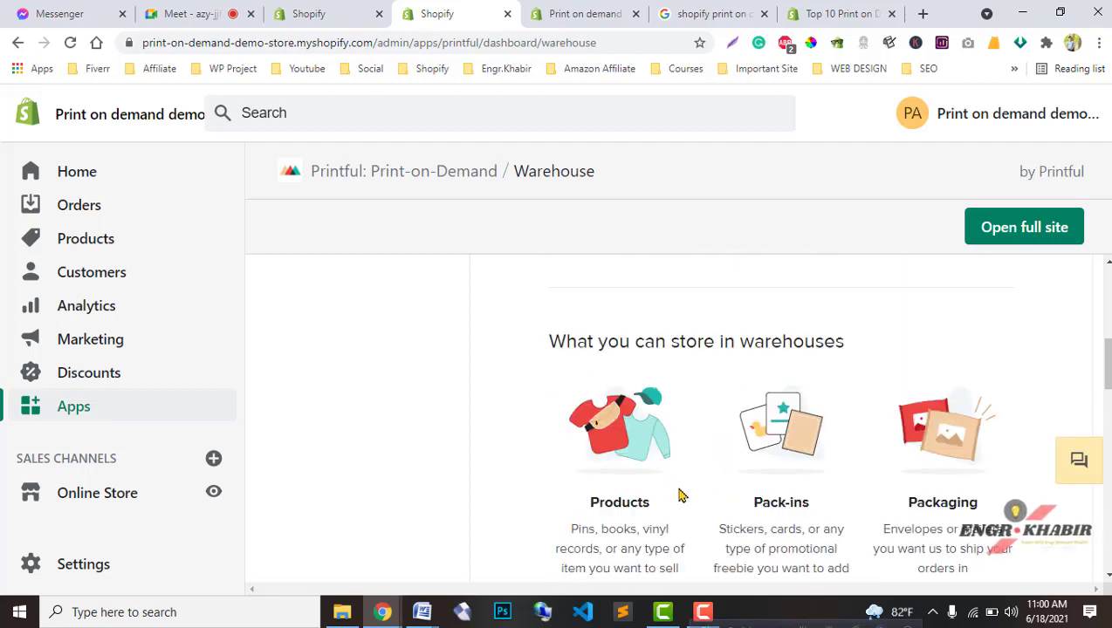
left_click(768, 288)
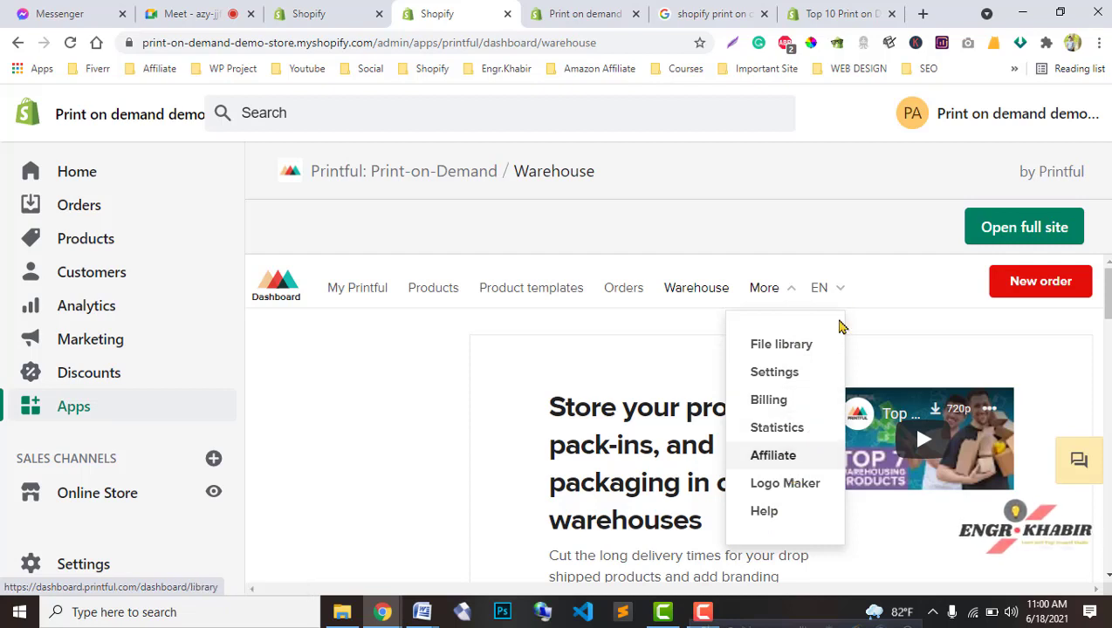
left_click(836, 289)
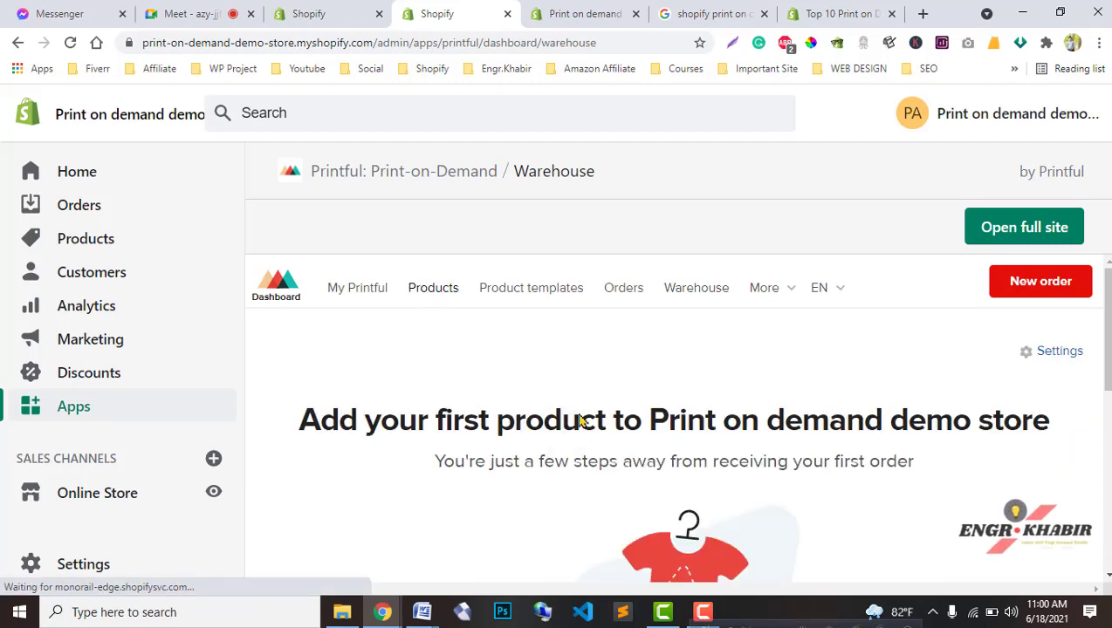
Return to Printful's product list, start adding a product, and look over the new-product categories
scroll(645, 446, "down", 5)
left_click(668, 325)
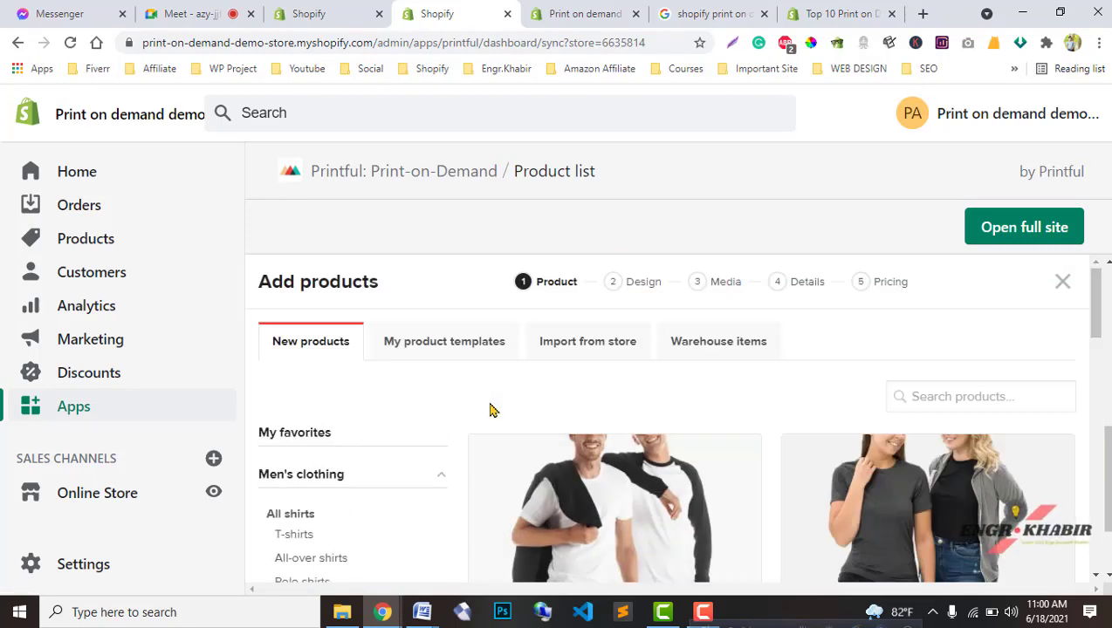
scroll(489, 410, "down", 1)
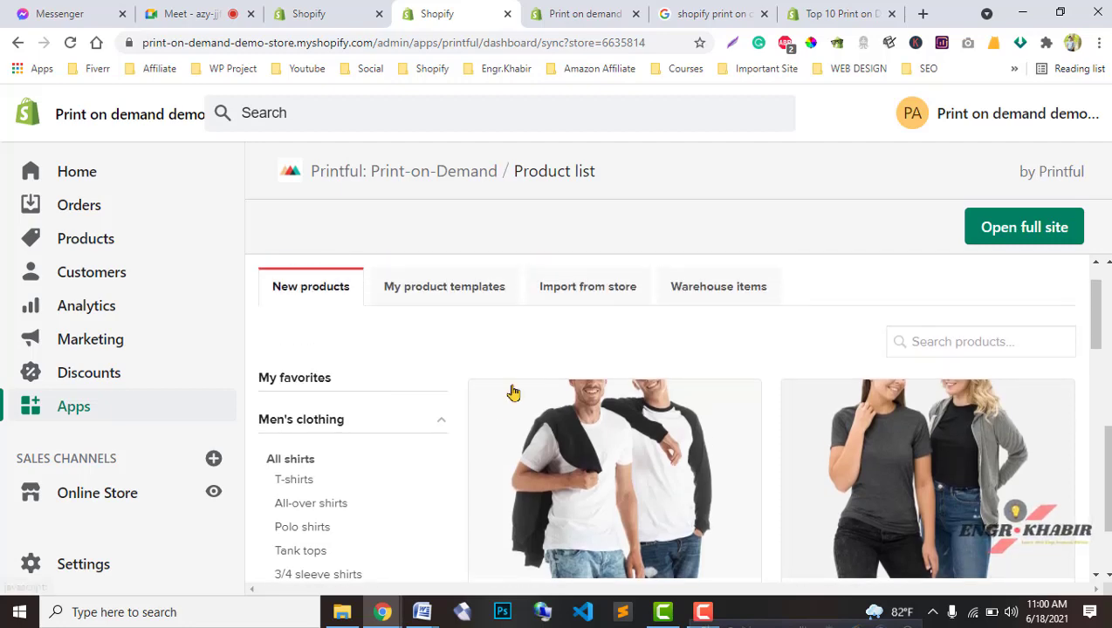
scroll(409, 491, "down", 3)
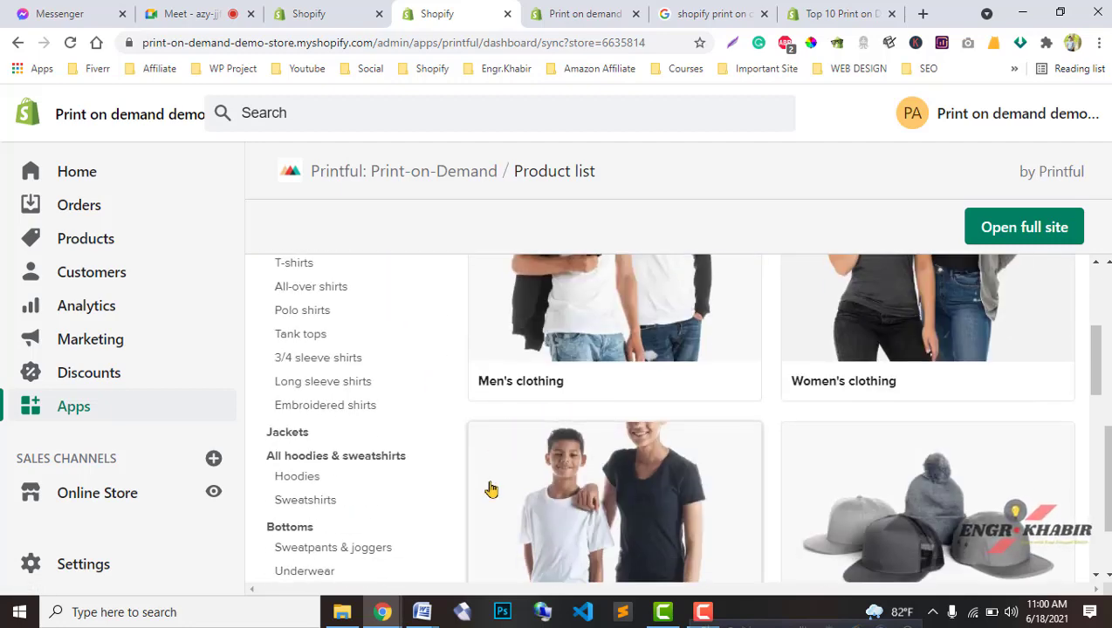
scroll(489, 490, "up", 4)
scroll(465, 491, "down", 1)
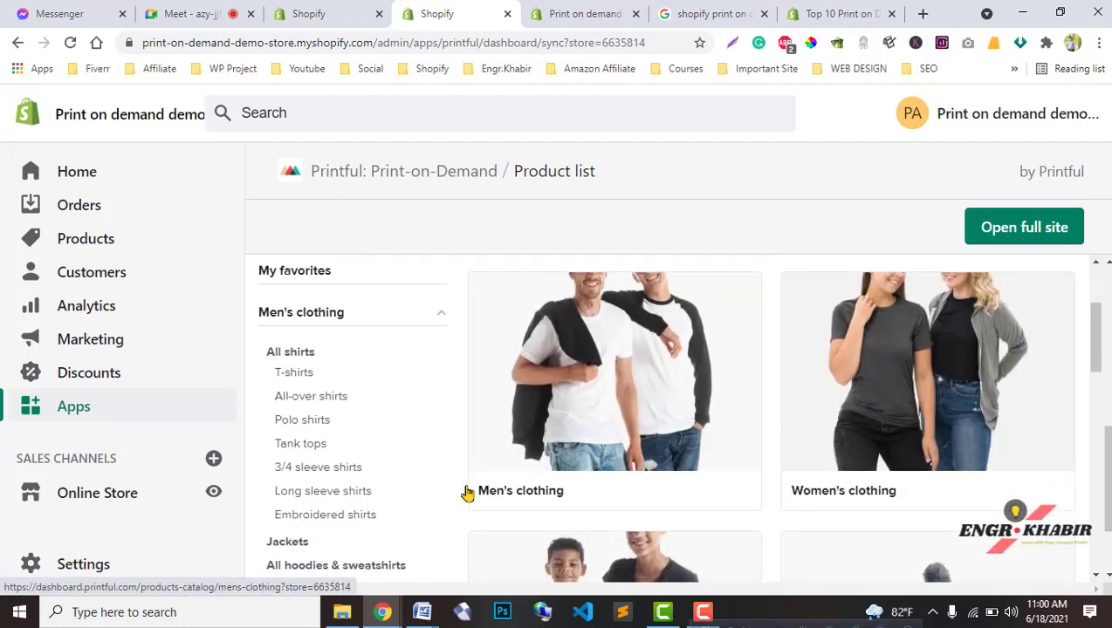
Browse the men's Polo shirts and Hoodies categories in the new-product catalog
left_click(310, 420)
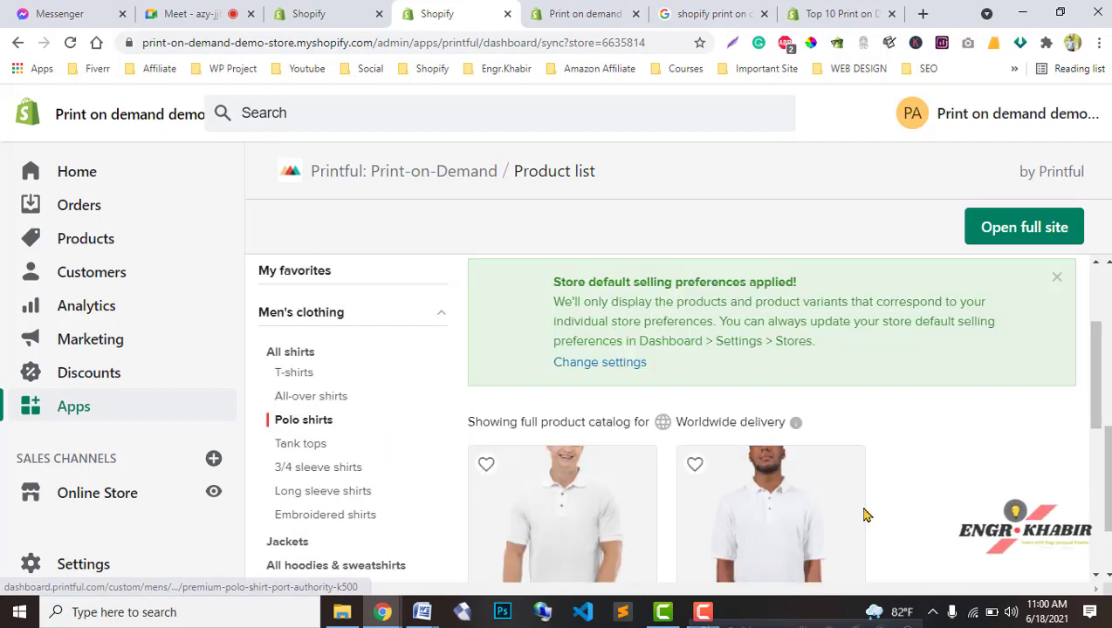
scroll(785, 510, "down", 3)
left_click(297, 375)
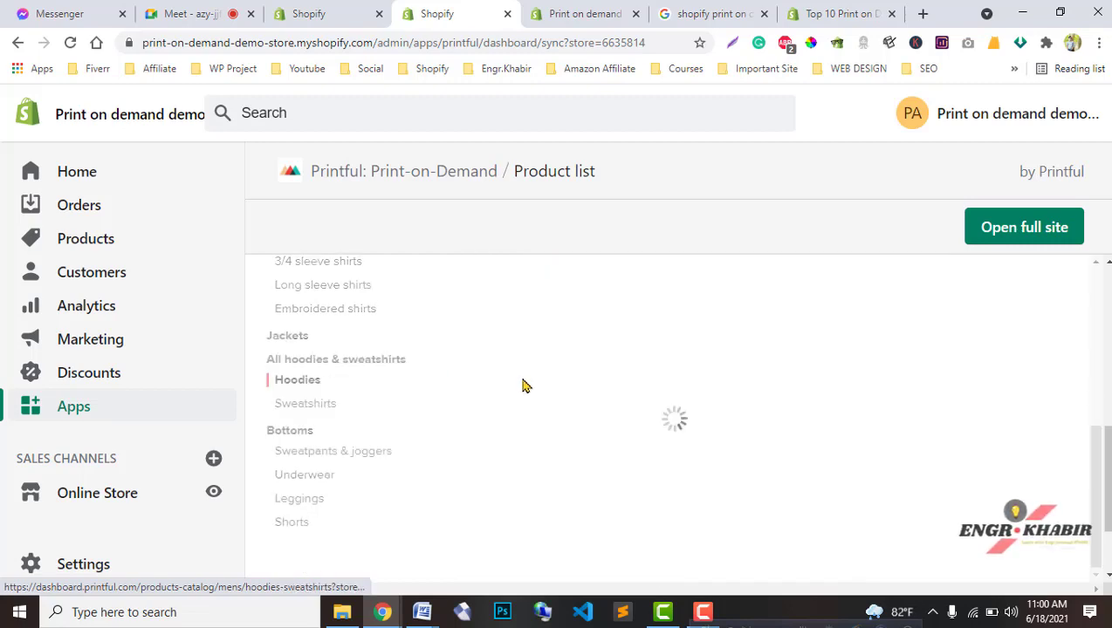
scroll(716, 454, "up", 2)
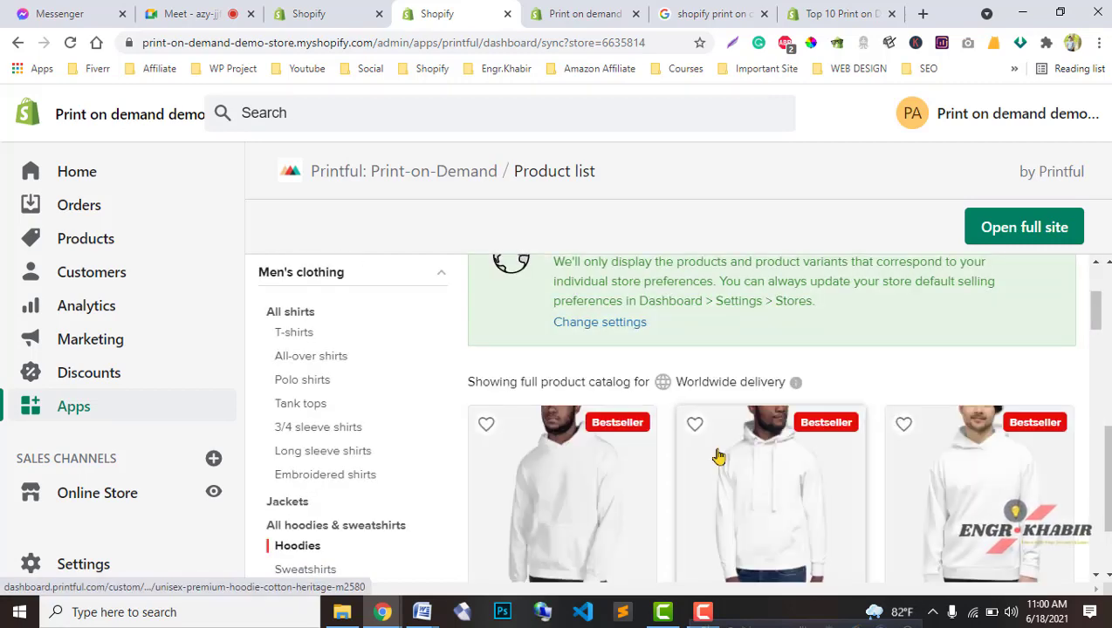
scroll(717, 455, "down", 2)
scroll(720, 463, "down", 3)
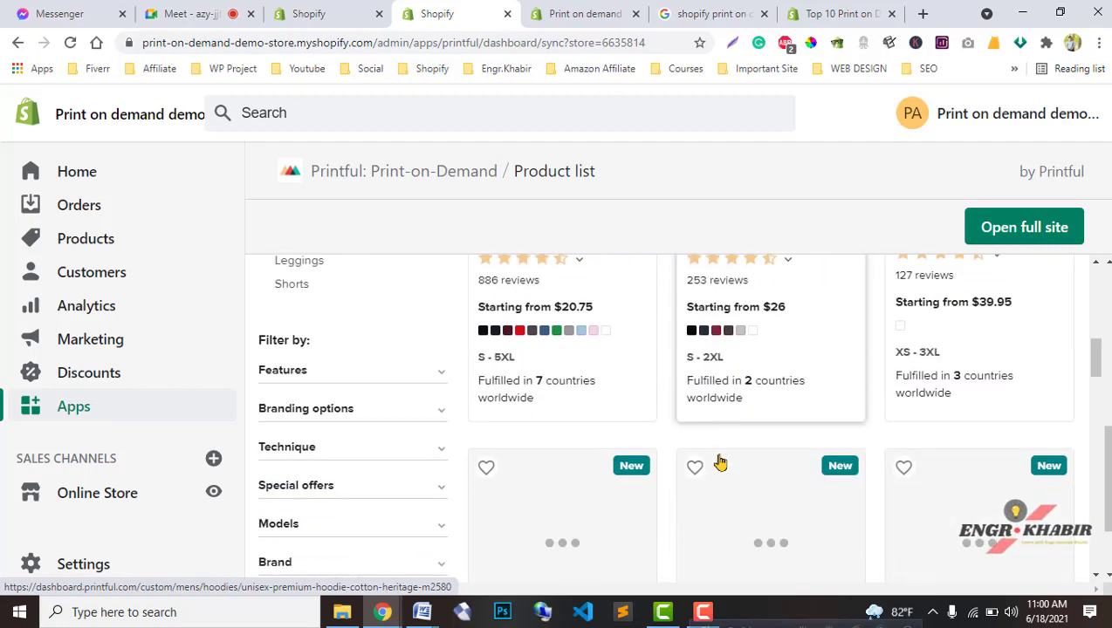
scroll(718, 462, "down", 3)
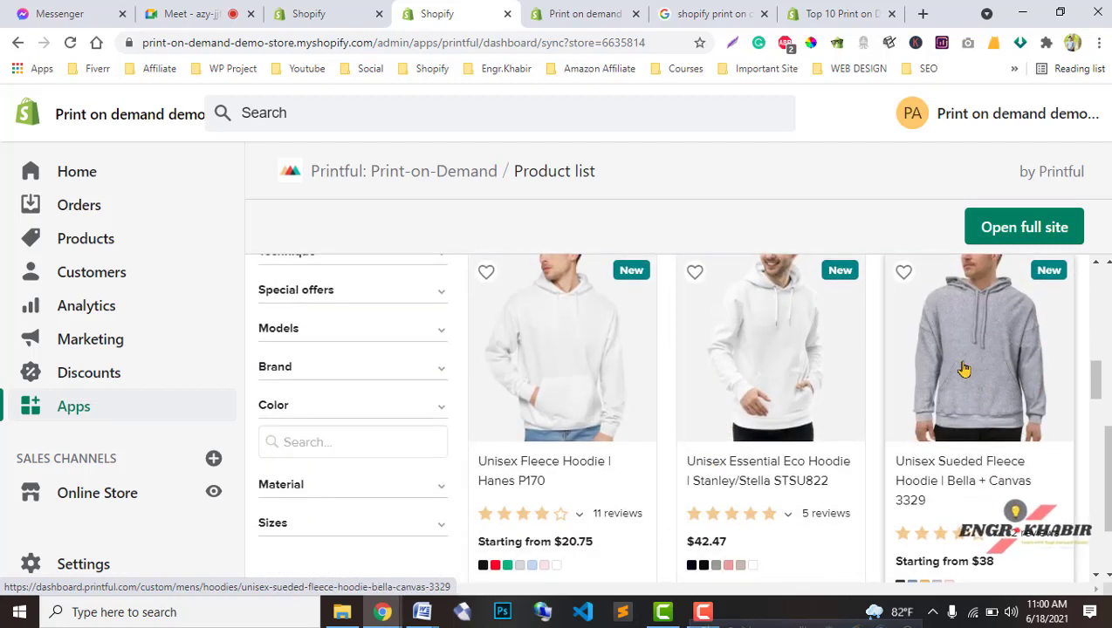
Choose the Unisex Sueded Fleece Hoodie | Bella + Canvas 3329 and look over its design configuration page
left_click(963, 370)
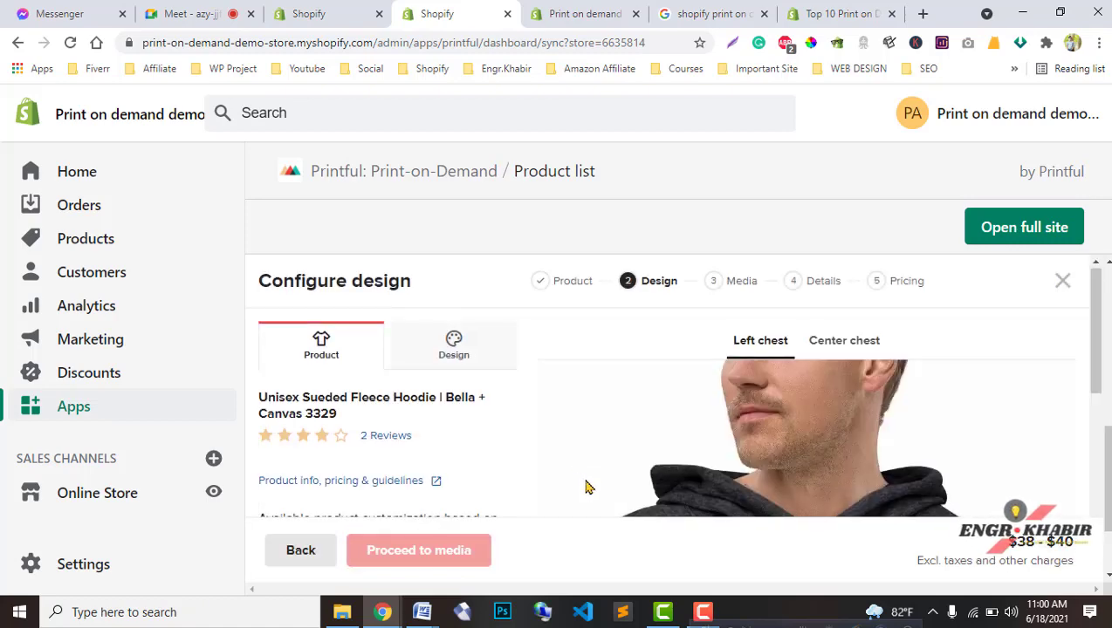
scroll(611, 479, "down", 3)
scroll(621, 474, "down", 2)
scroll(631, 475, "up", 4)
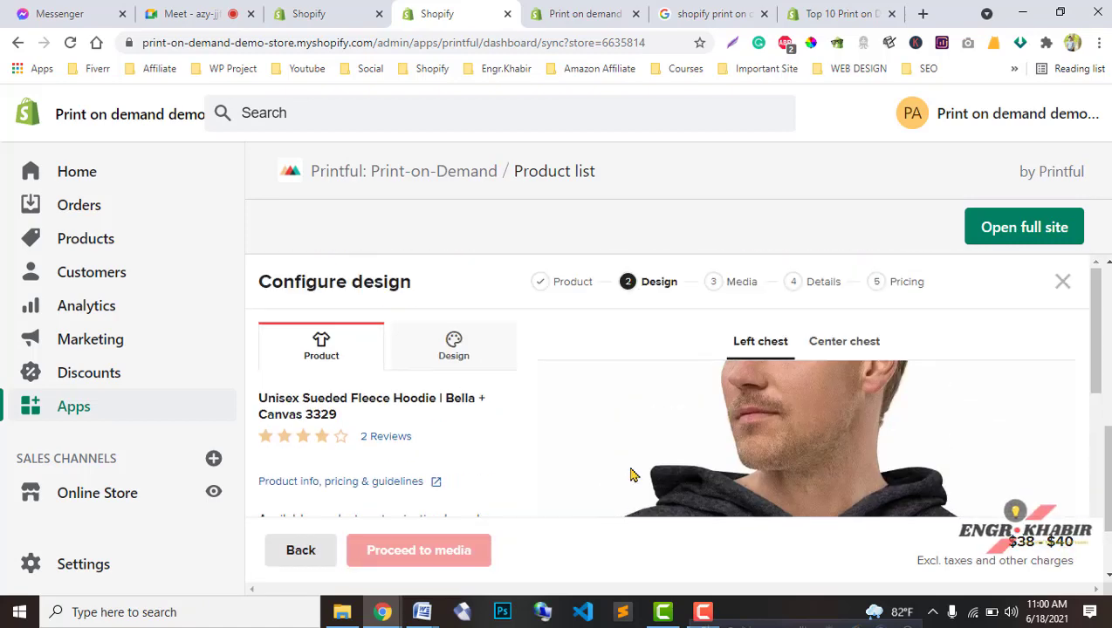
scroll(632, 473, "down", 2)
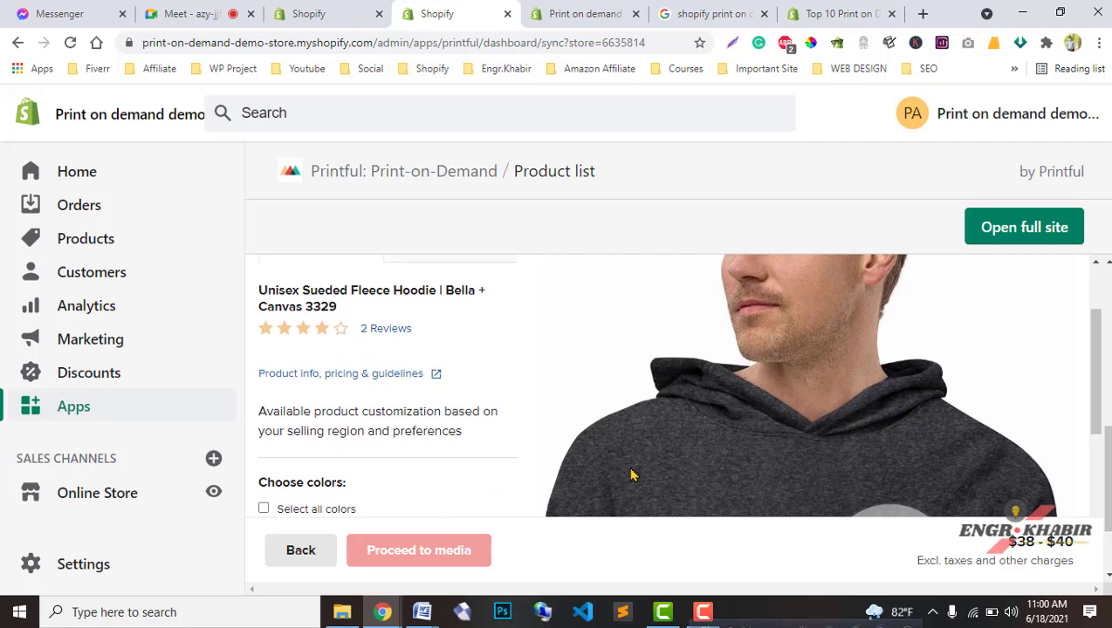
scroll(621, 471, "up", 1)
scroll(371, 419, "up", 2)
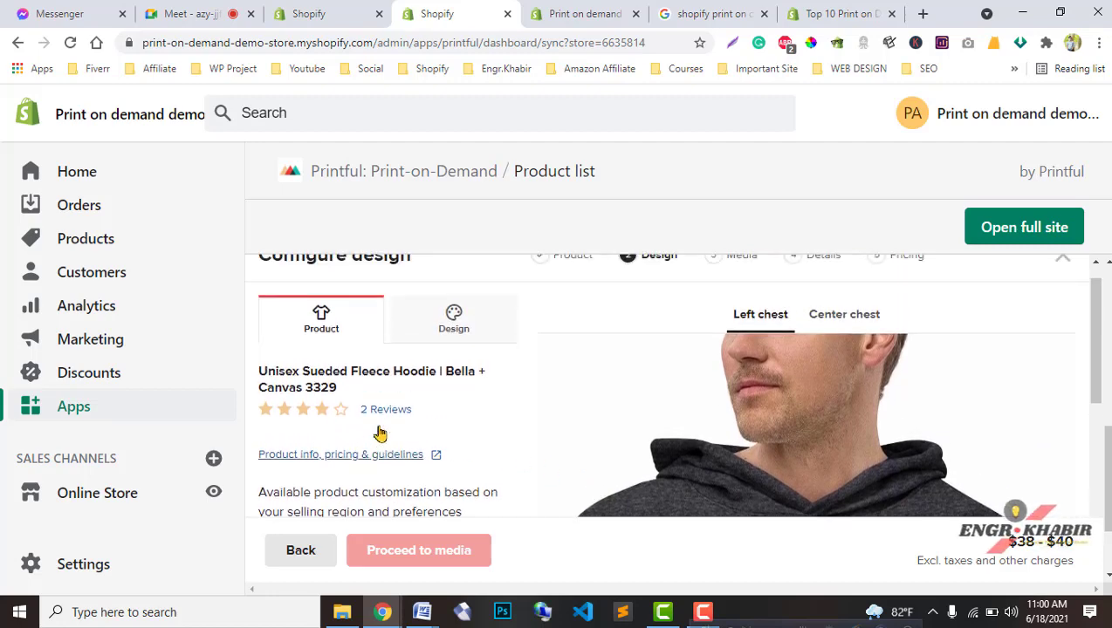
Go back from the design configuration to the Hoodies catalog and look over the bestseller hoodies
left_click(300, 549)
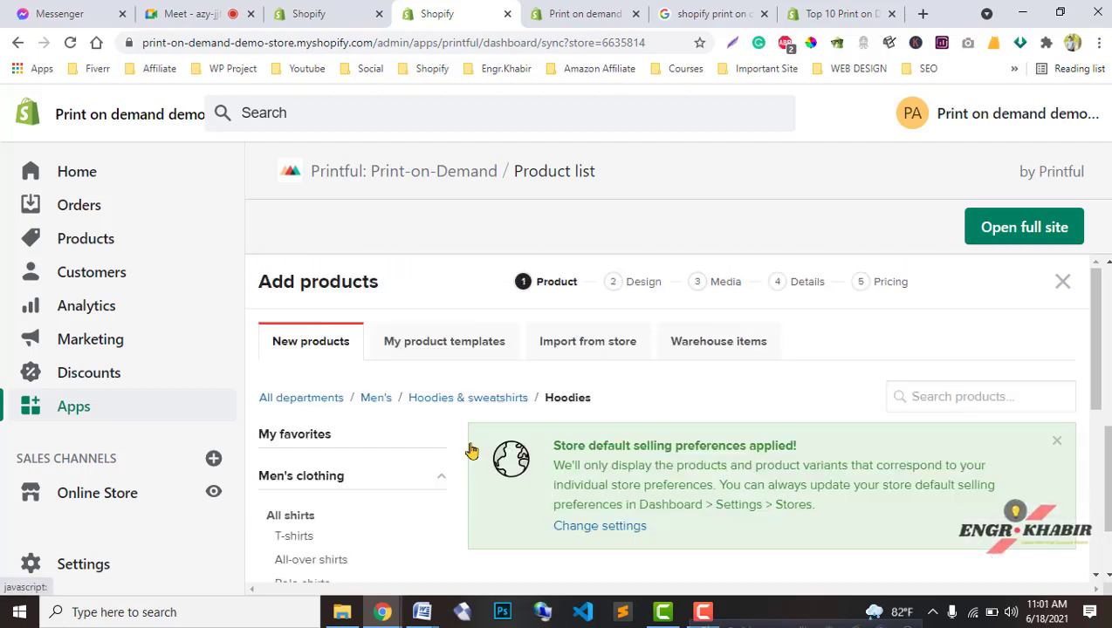
scroll(755, 486, "down", 2)
scroll(698, 493, "down", 2)
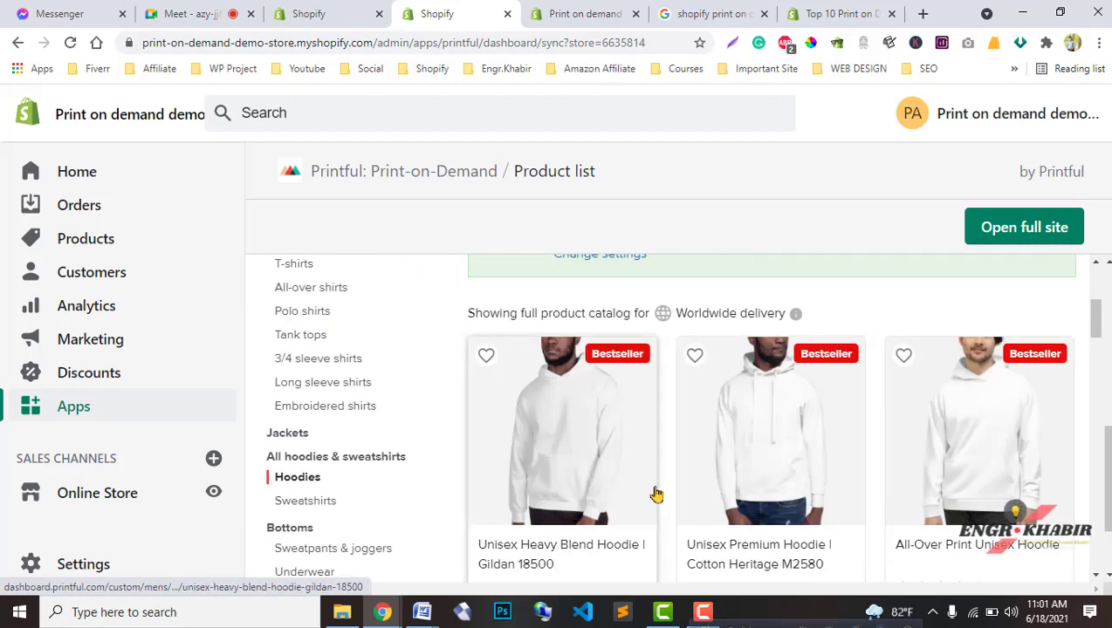
scroll(655, 493, "down", 2)
scroll(656, 494, "up", 1)
scroll(656, 494, "up", 1)
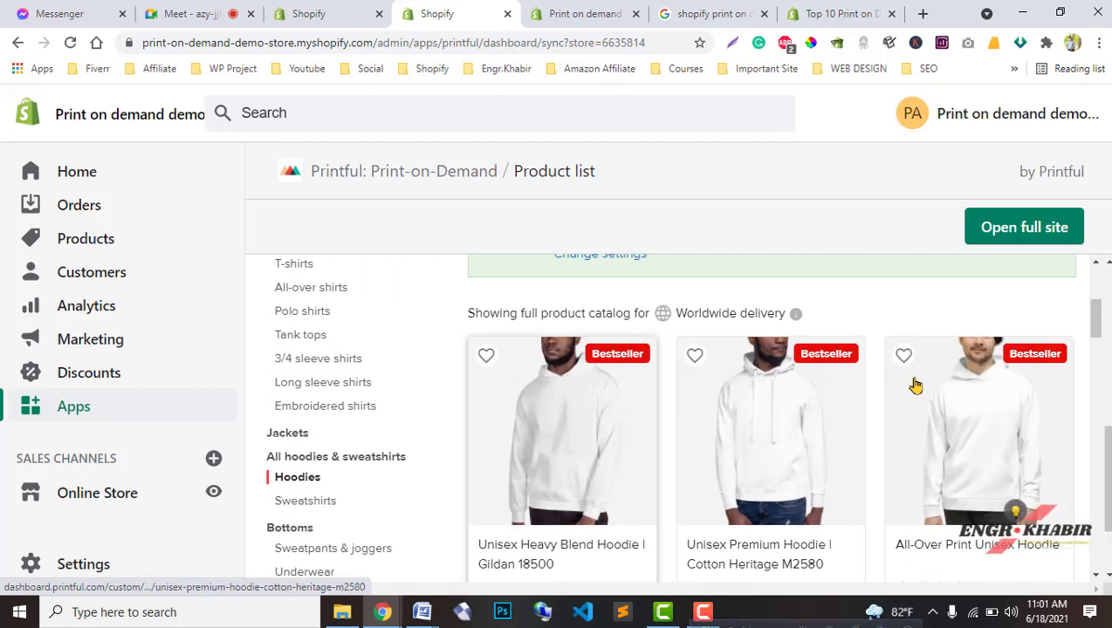
Examine the prices, ratings, colors and size ranges of the bestseller and new hoodies in the Hoodies catalog
scroll(762, 476, "down", 2)
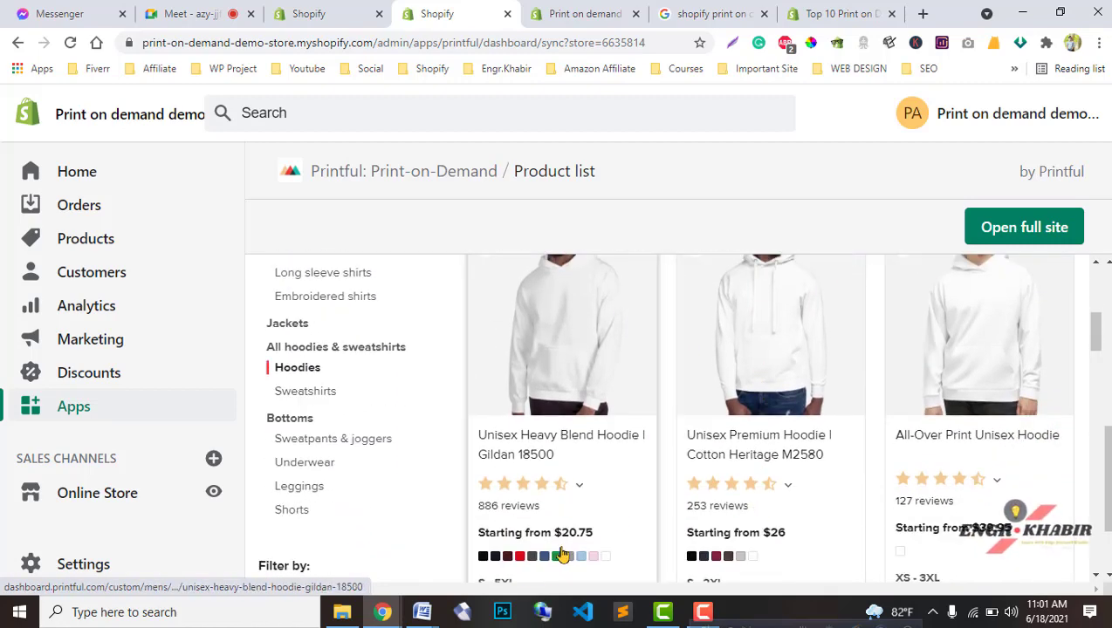
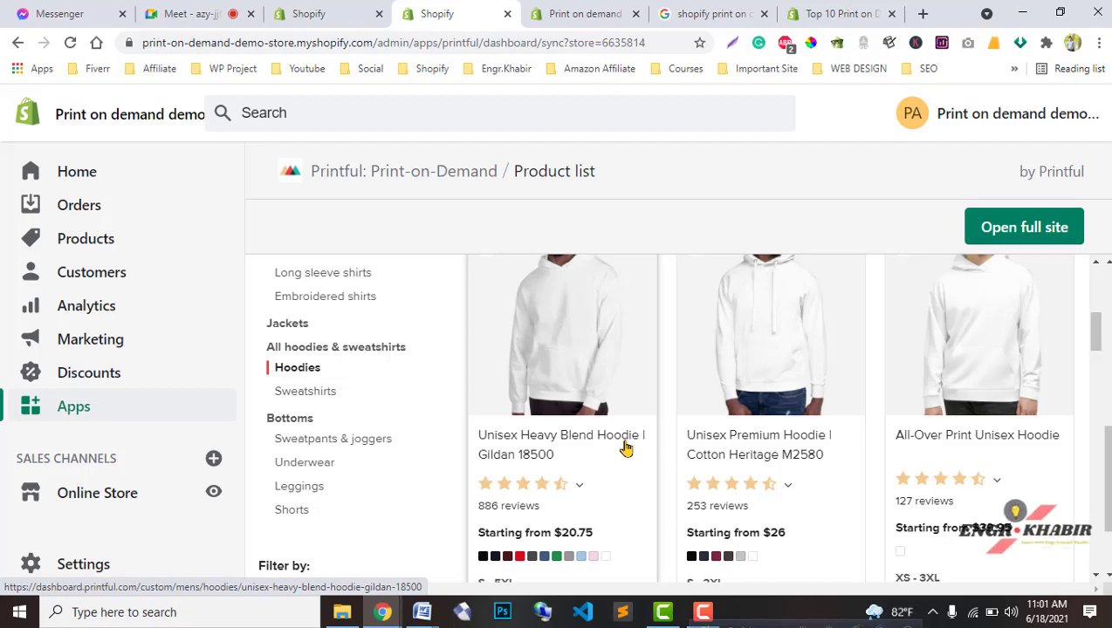
scroll(625, 447, "down", 5)
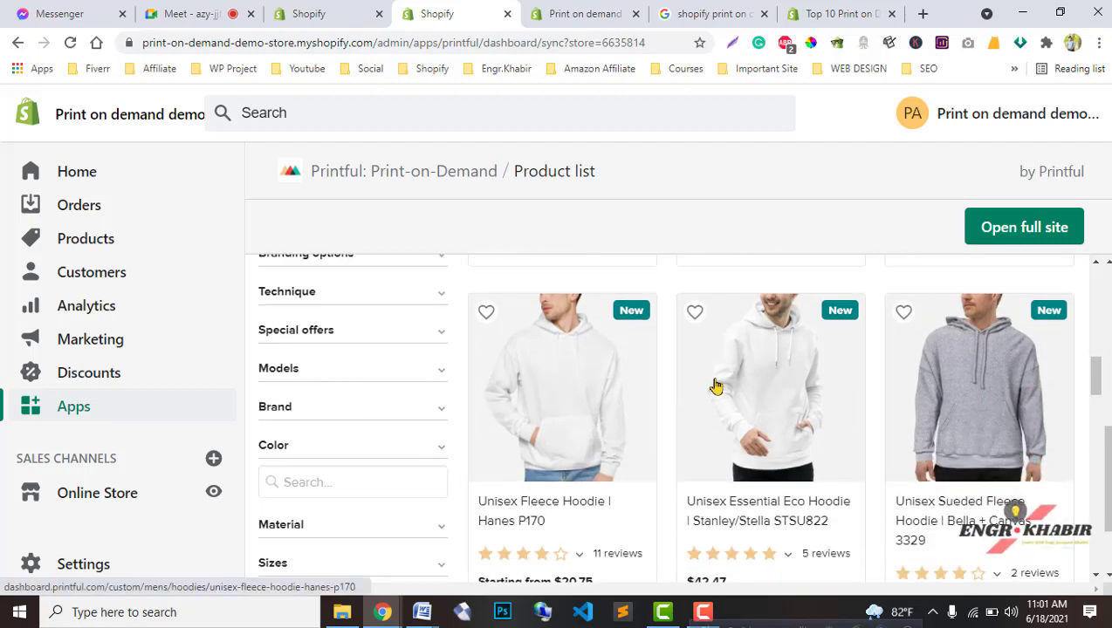
scroll(718, 449, "down", 1)
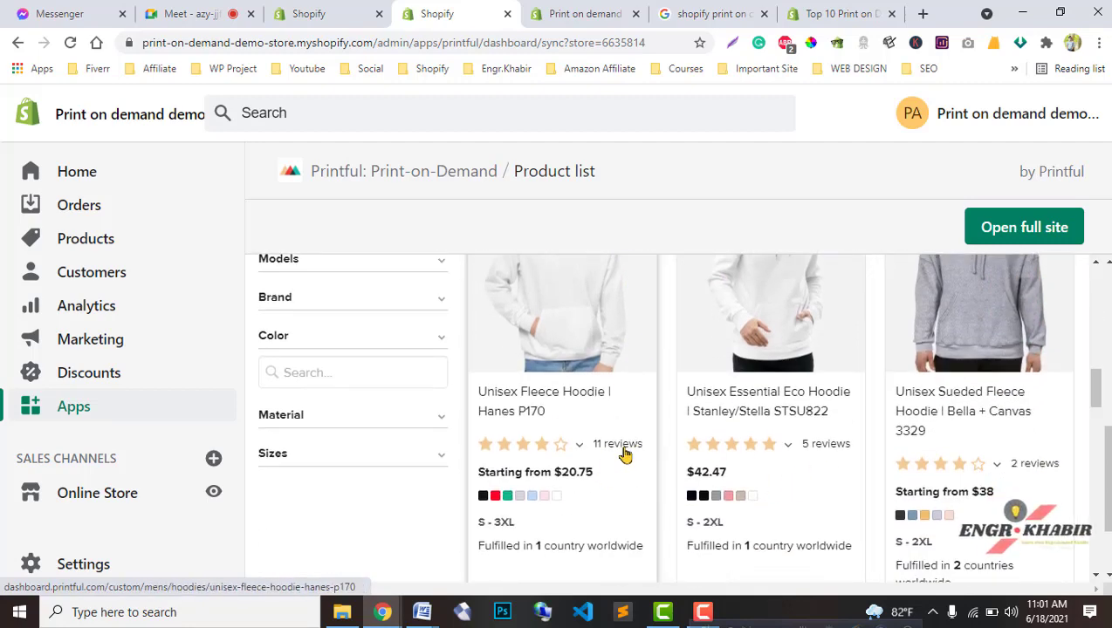
scroll(742, 524, "down", 1)
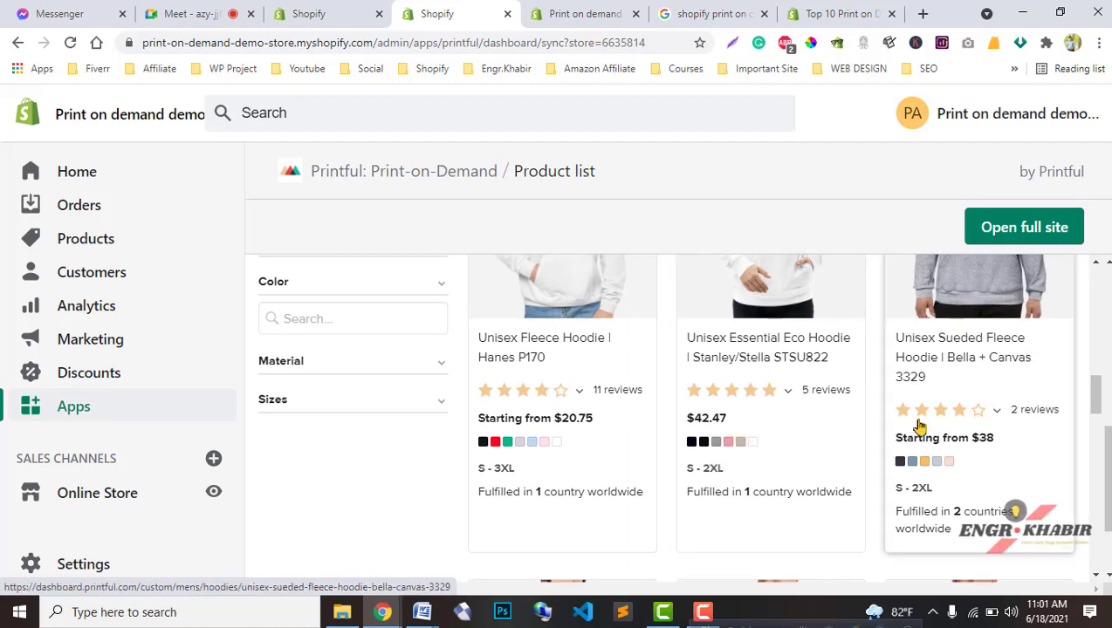
scroll(742, 480, "down", 4)
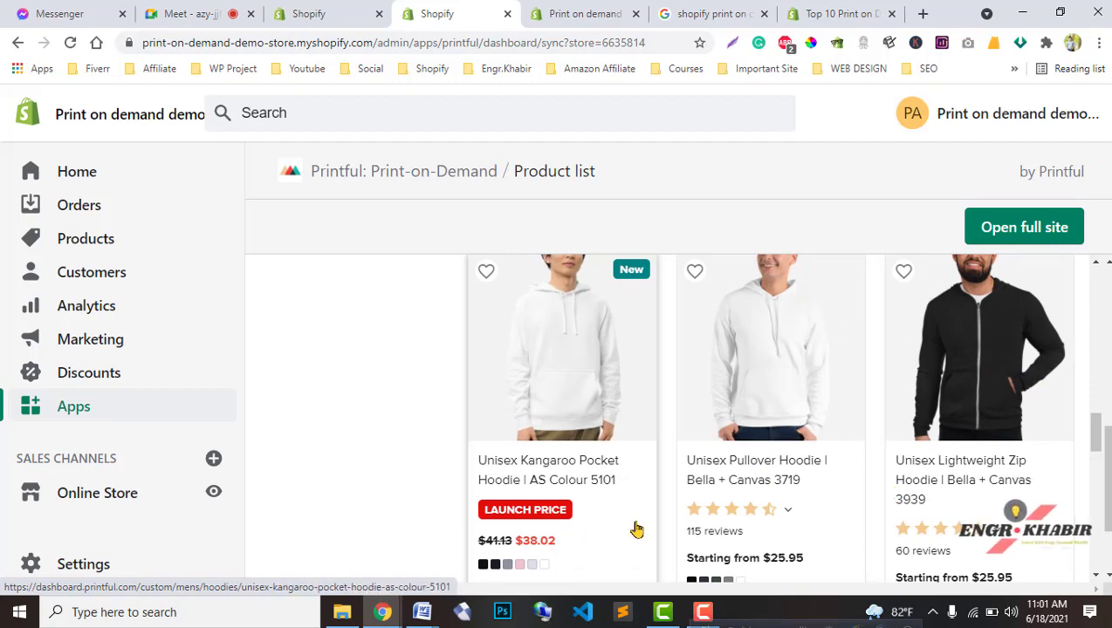
scroll(637, 530, "down", 1)
scroll(908, 516, "up", 4)
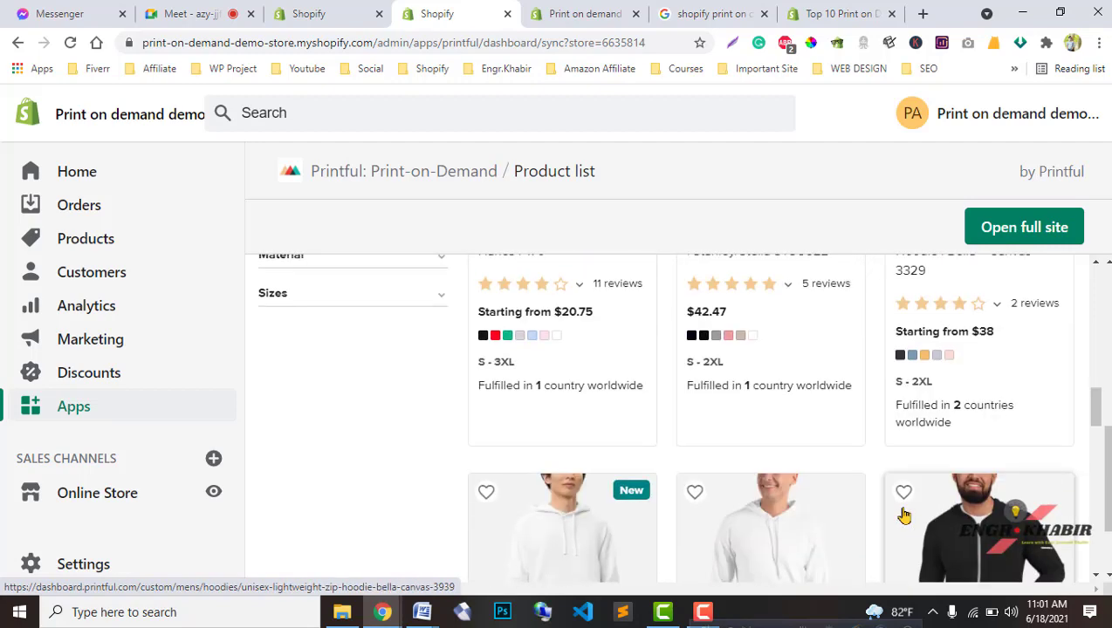
Review the sorting options available for the Hoodies catalog, leaving the order on Most popular
scroll(904, 516, "up", 8)
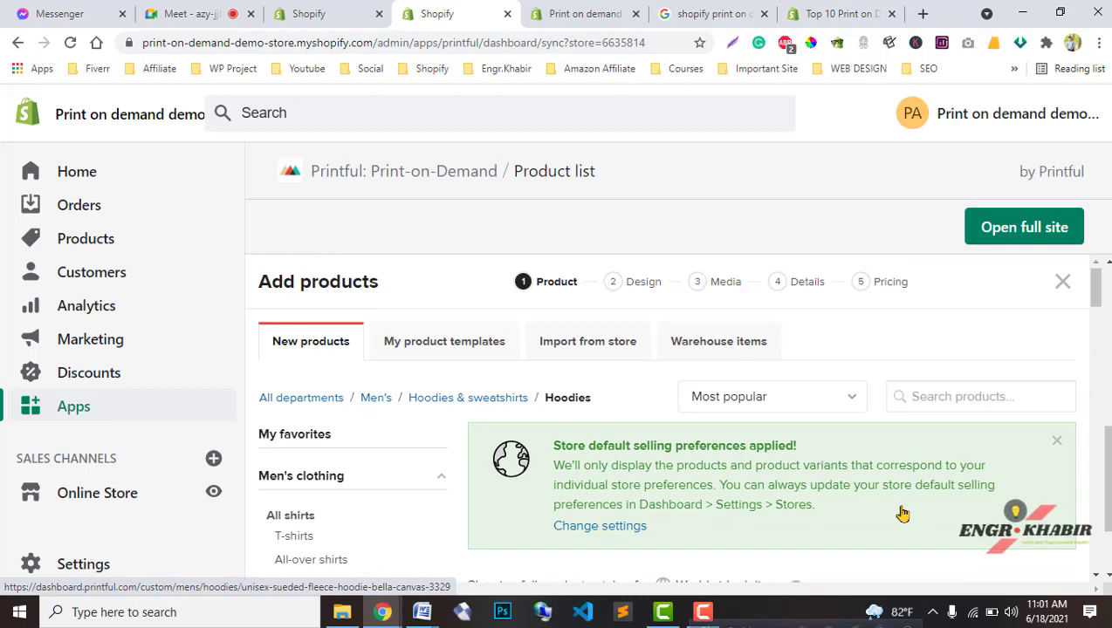
left_click(833, 397)
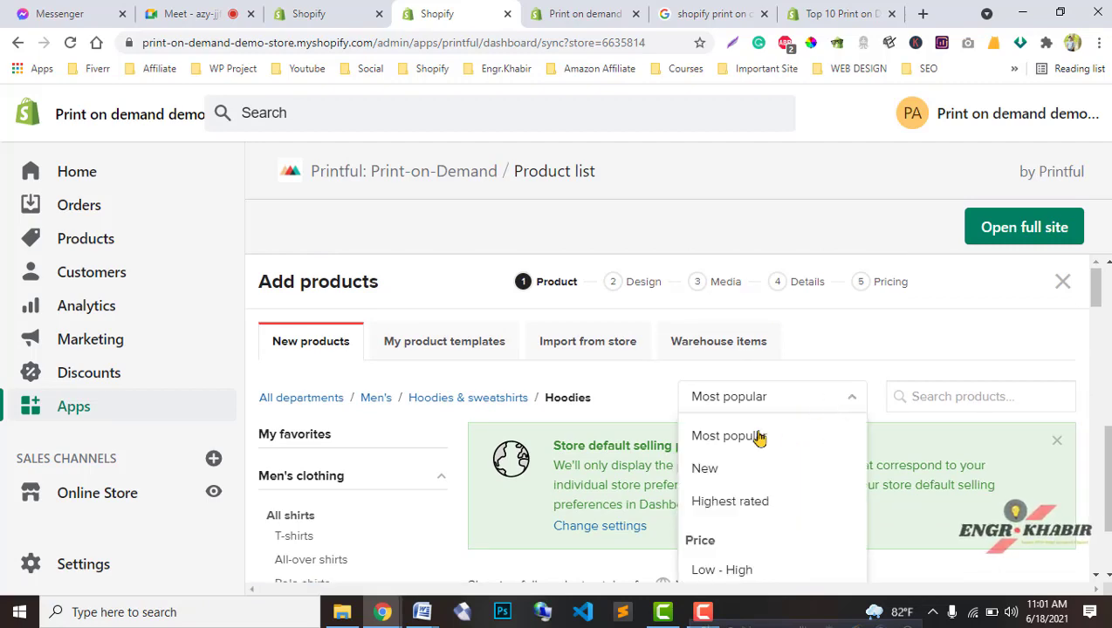
scroll(751, 489, "down", 2)
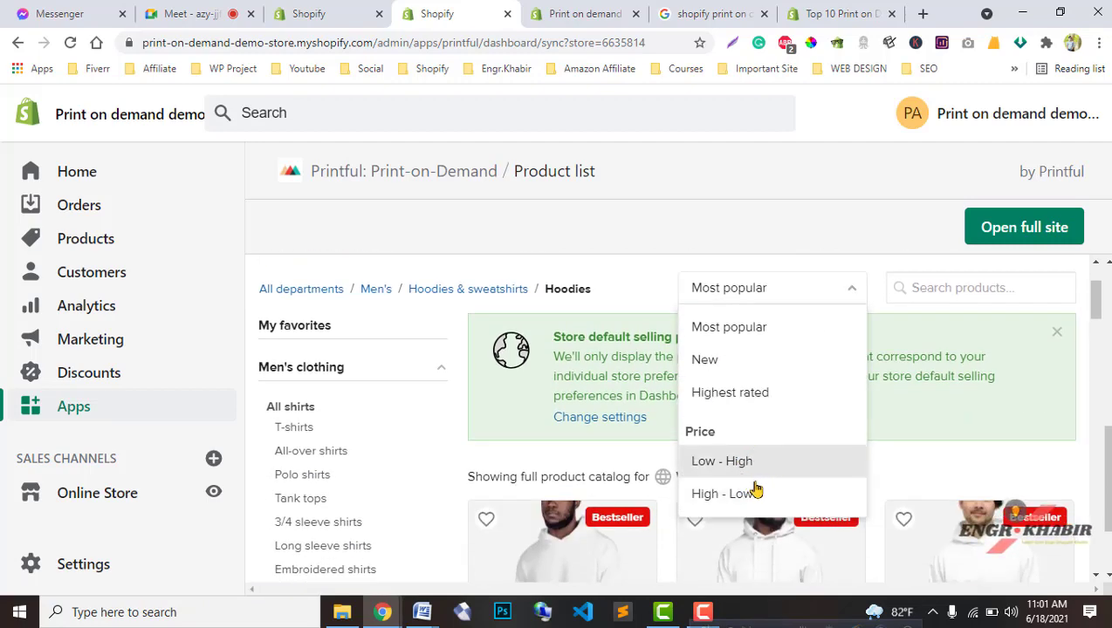
scroll(752, 402, "up", 2)
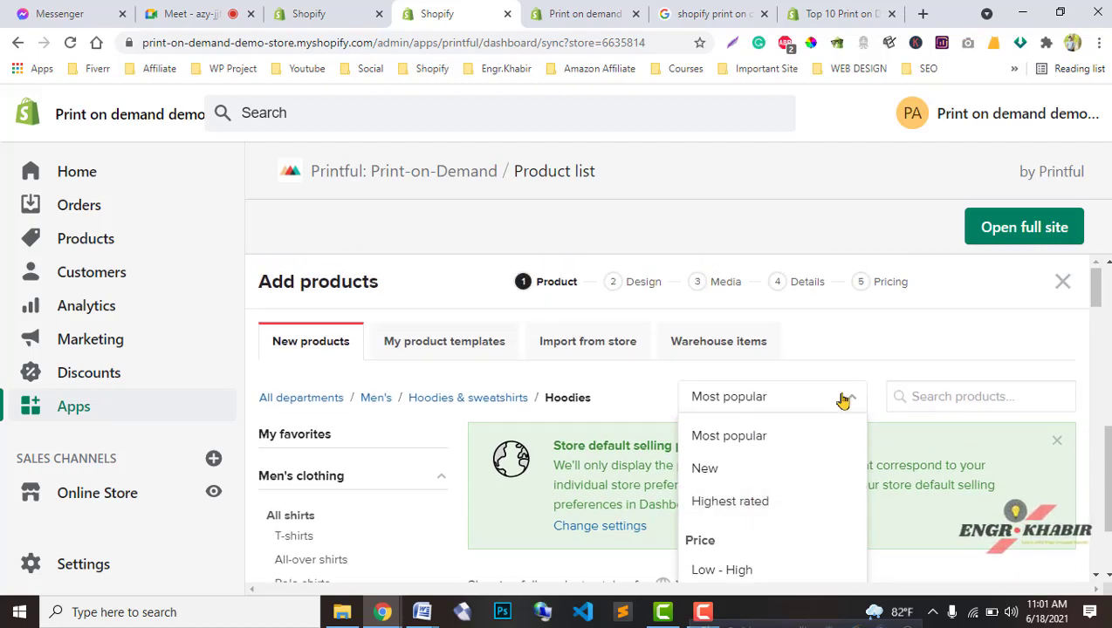
left_click(843, 400)
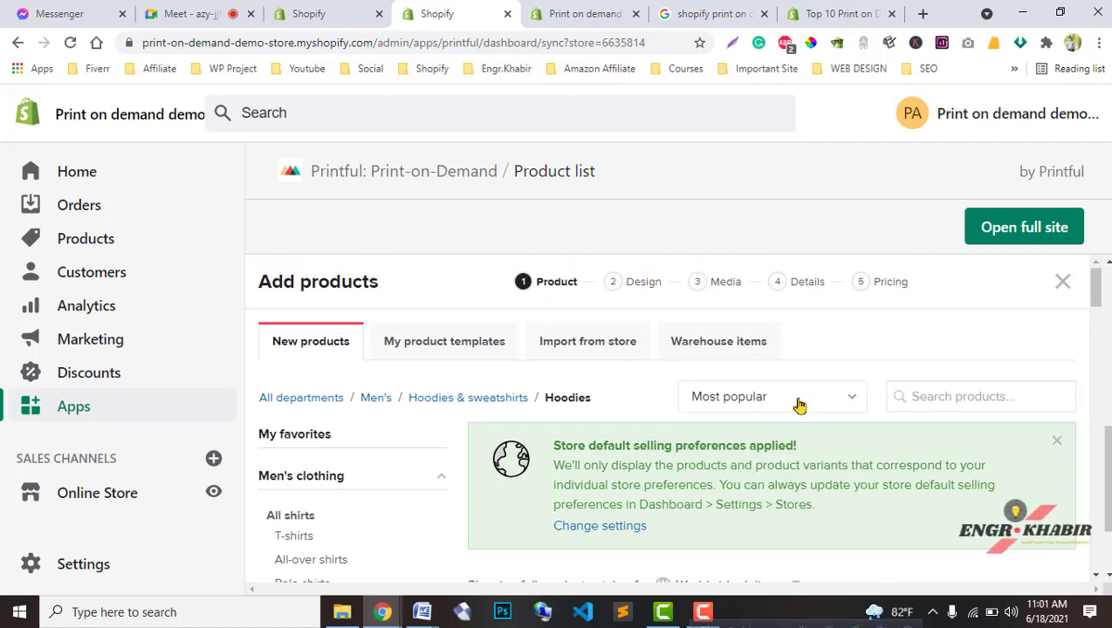
Choose the Unisex Heavy Blend Hoodie | Gildan 18500 and look over its print technique options on the design configuration page
scroll(519, 497, "down", 3)
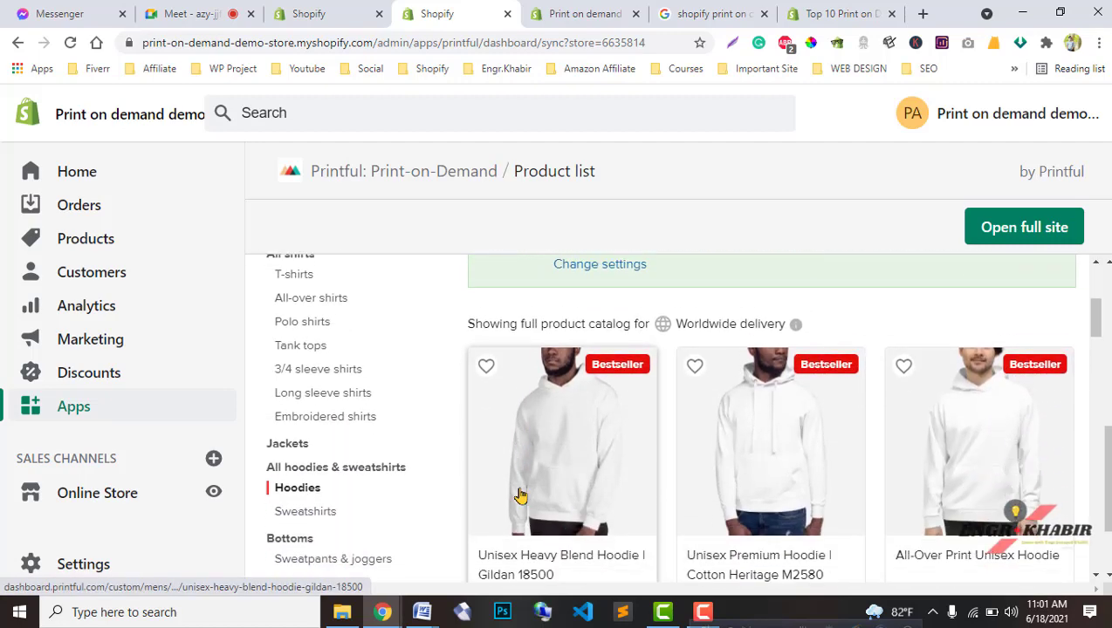
scroll(712, 492, "down", 1)
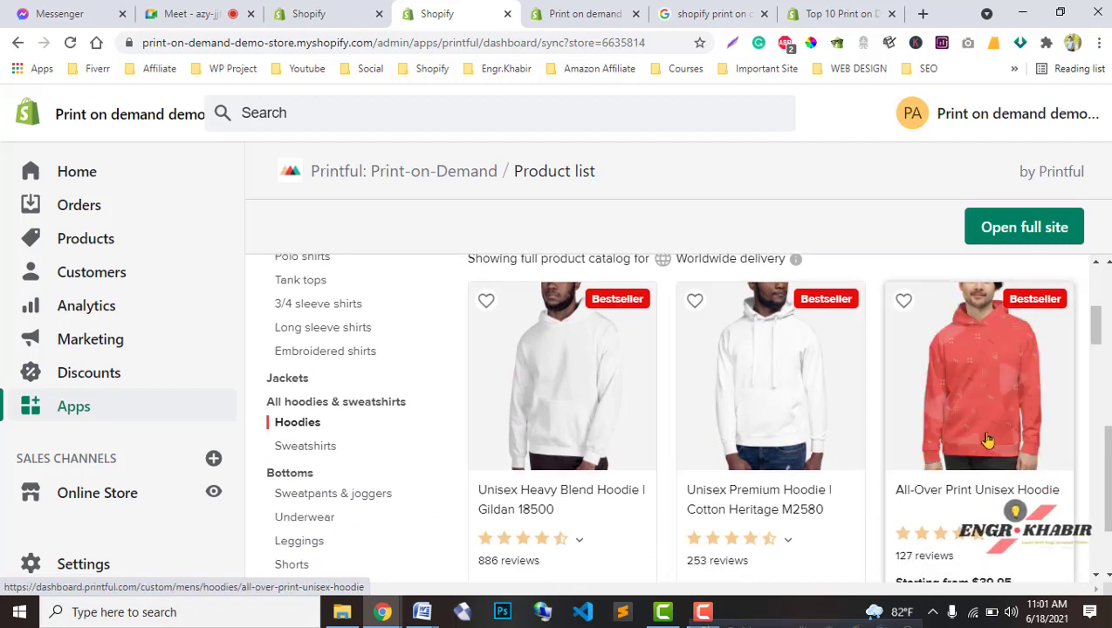
scroll(720, 472, "down", 1)
scroll(559, 446, "up", 1)
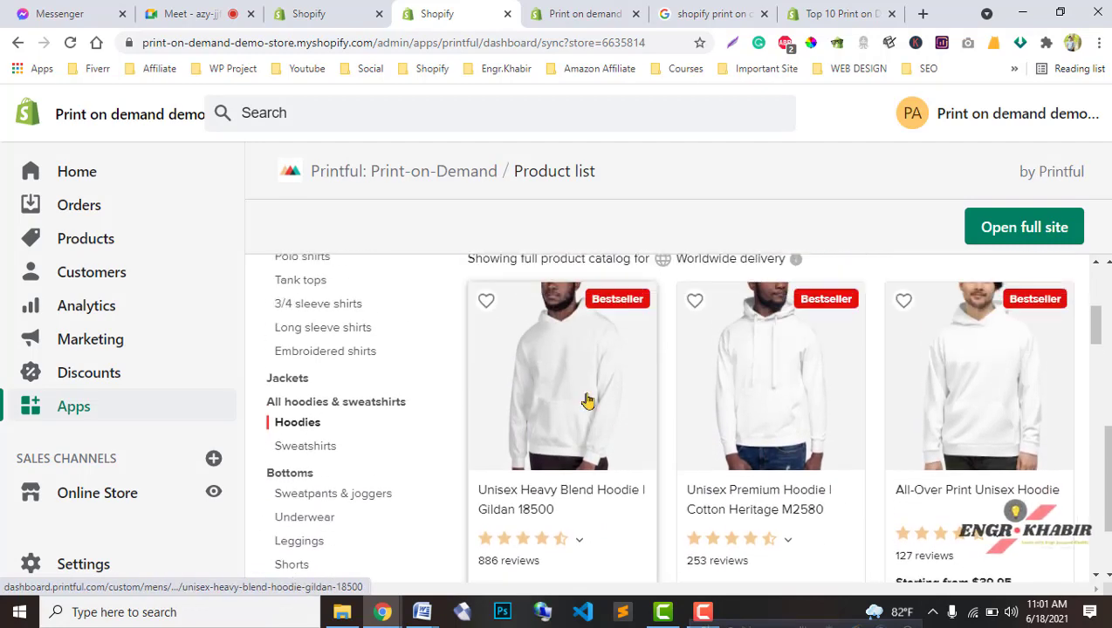
left_click(666, 462)
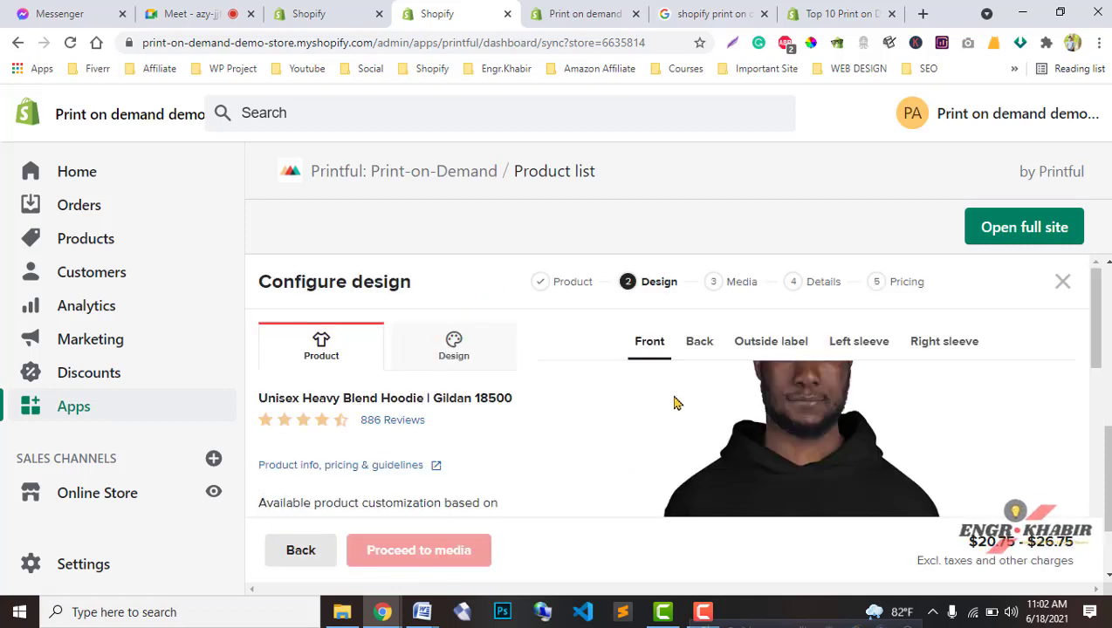
scroll(740, 426, "down", 2)
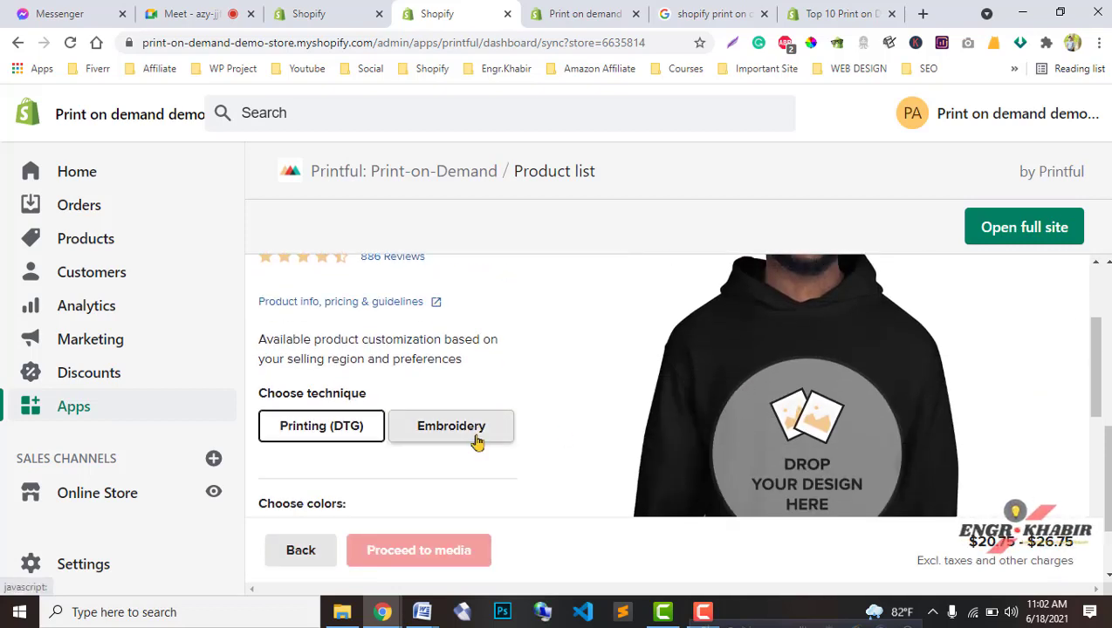
scroll(474, 442, "up", 2)
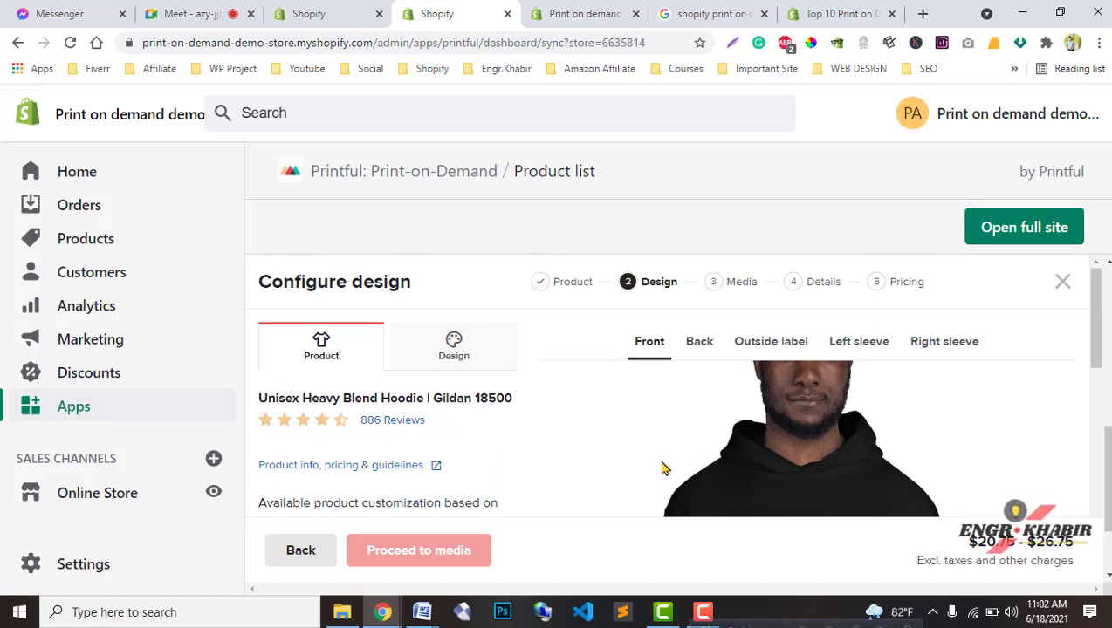
scroll(323, 449, "down", 2)
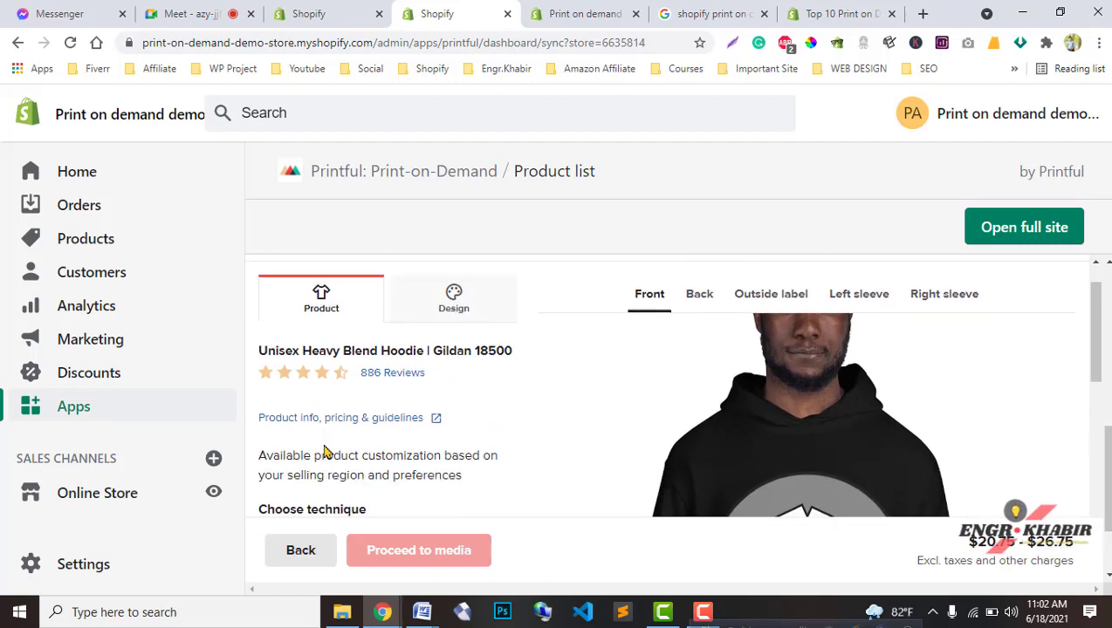
scroll(325, 449, "down", 1)
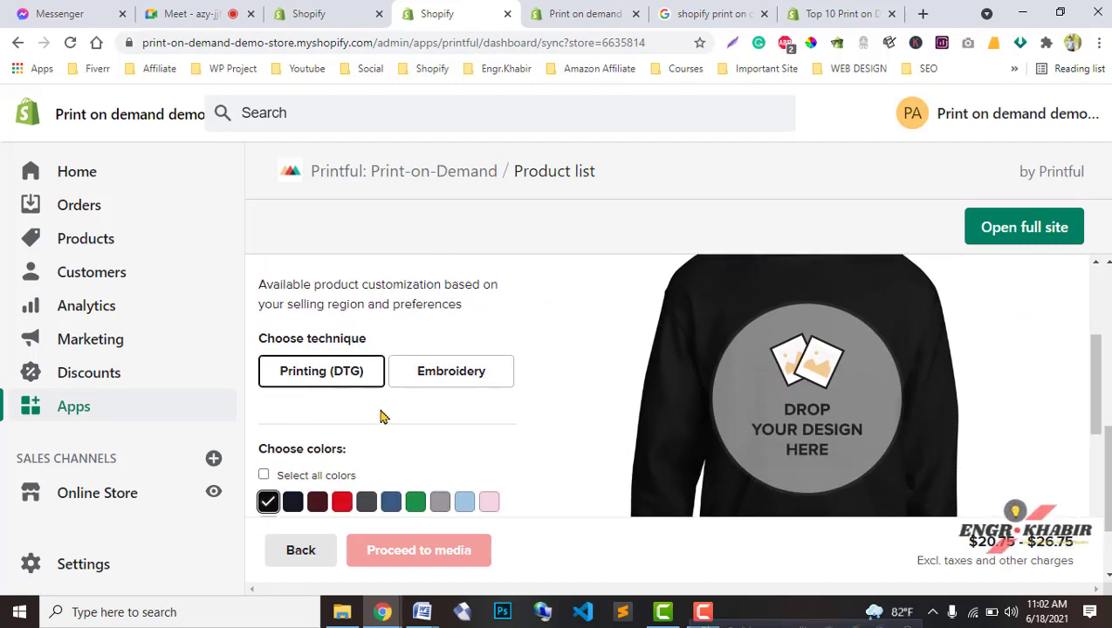
Try adding red and all available colors to the hoodie, and clear the all-colors selection
scroll(381, 418, "down", 2)
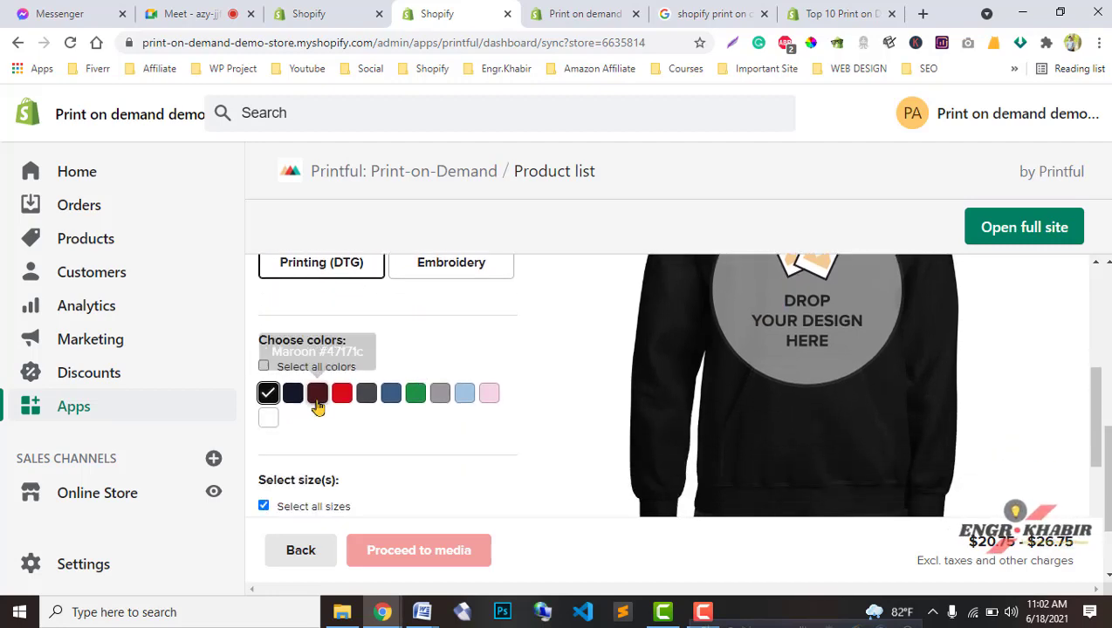
left_click(342, 404)
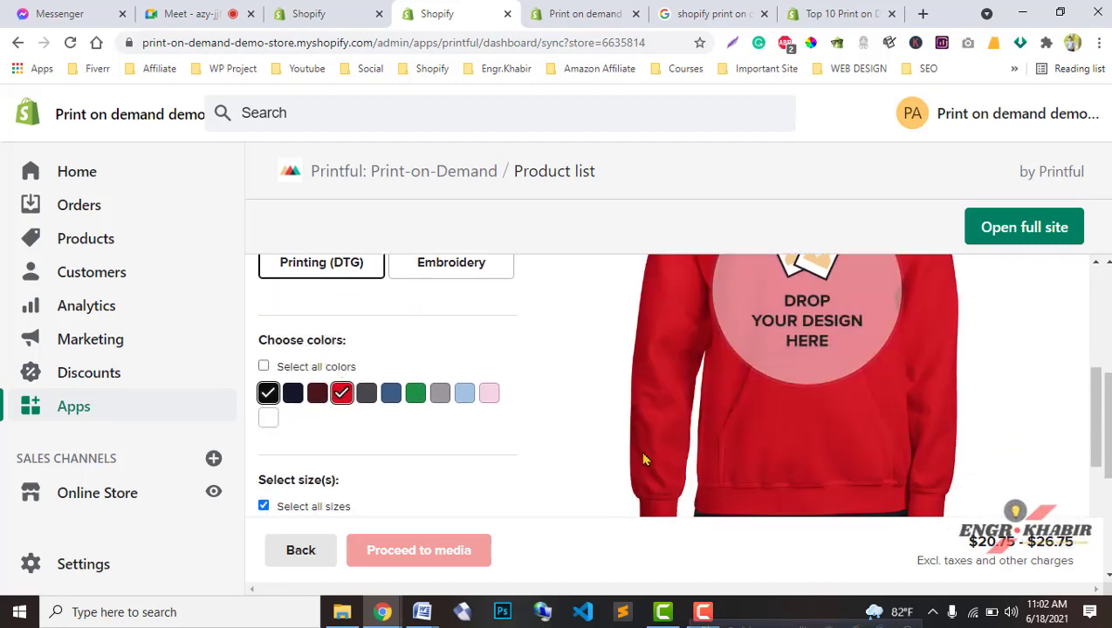
scroll(472, 426, "up", 2)
scroll(445, 439, "down", 2)
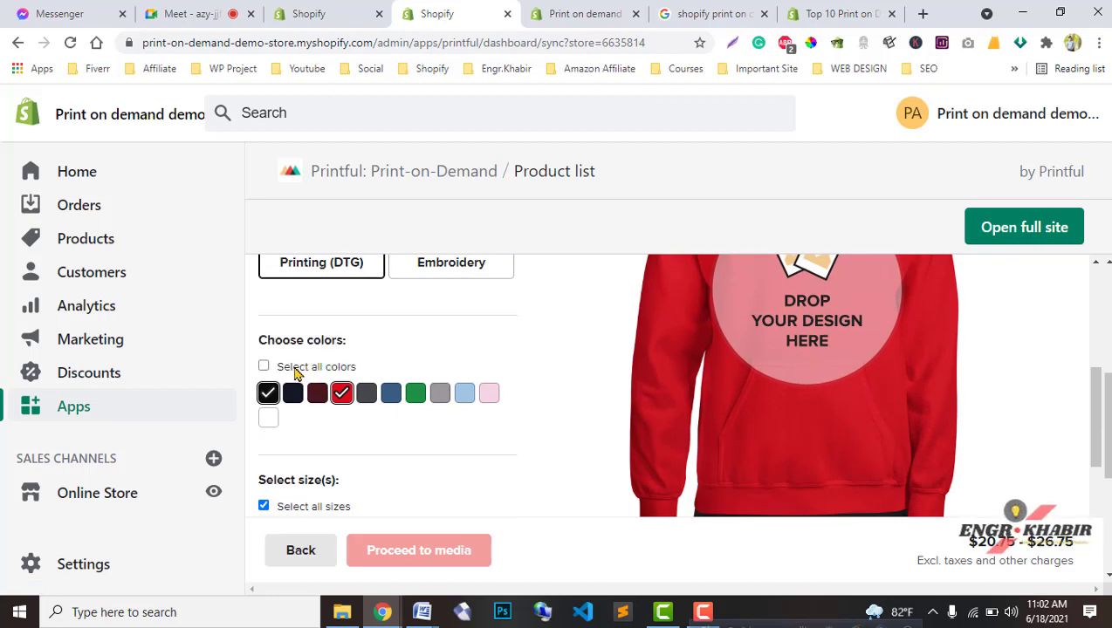
left_click(295, 370)
scroll(444, 452, "up", 3)
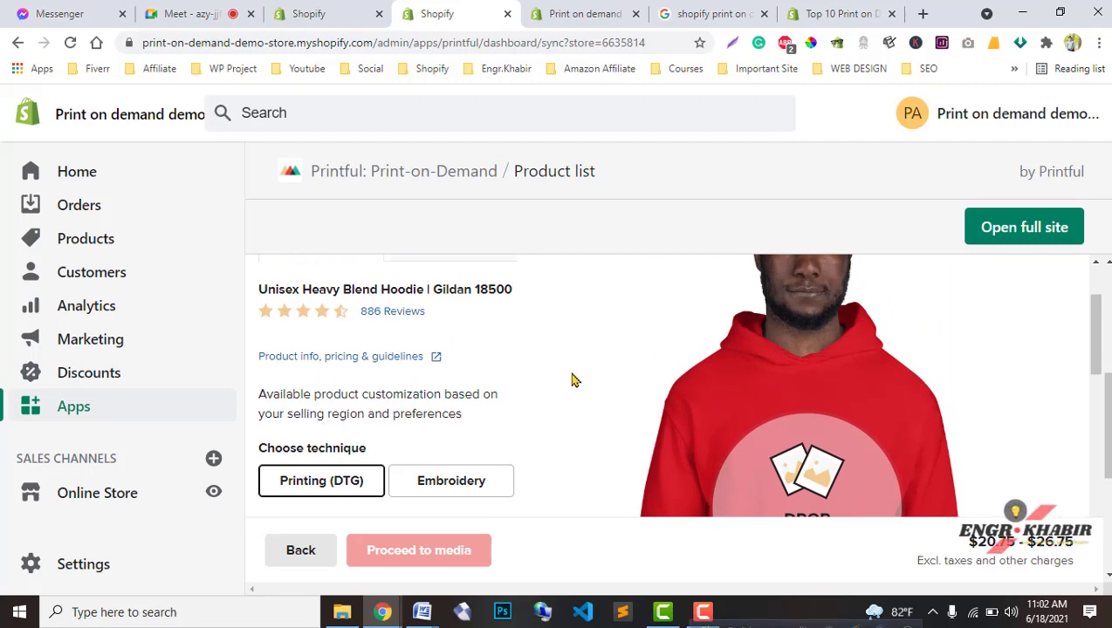
scroll(444, 450, "down", 3)
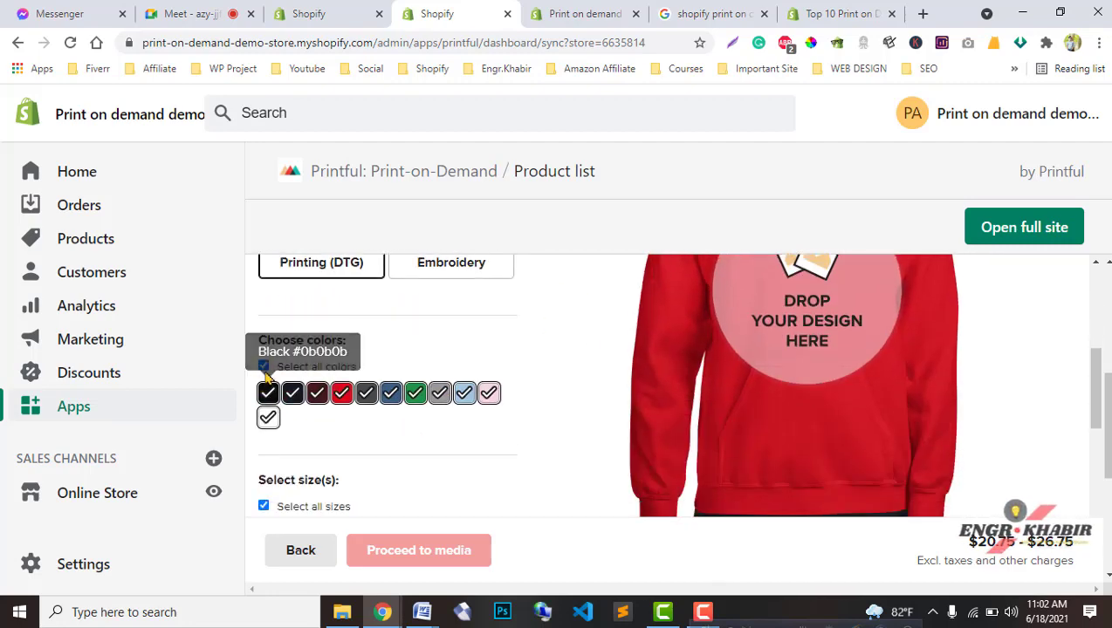
left_click(265, 367)
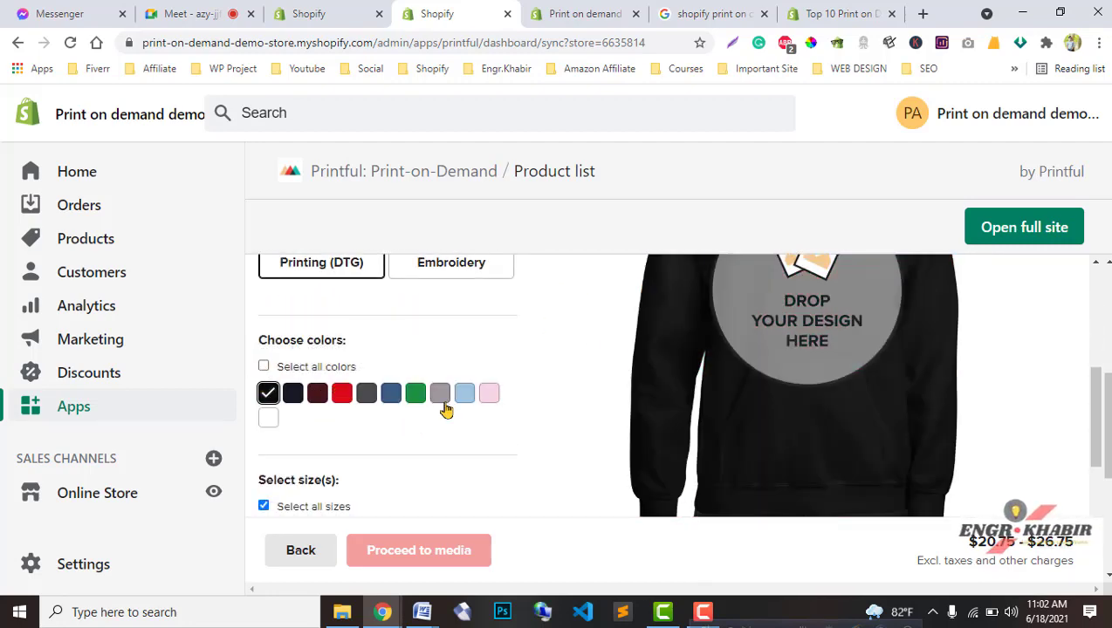
Add blue and red to the hoodie's color selection alongside black
left_click(392, 394)
left_click(341, 394)
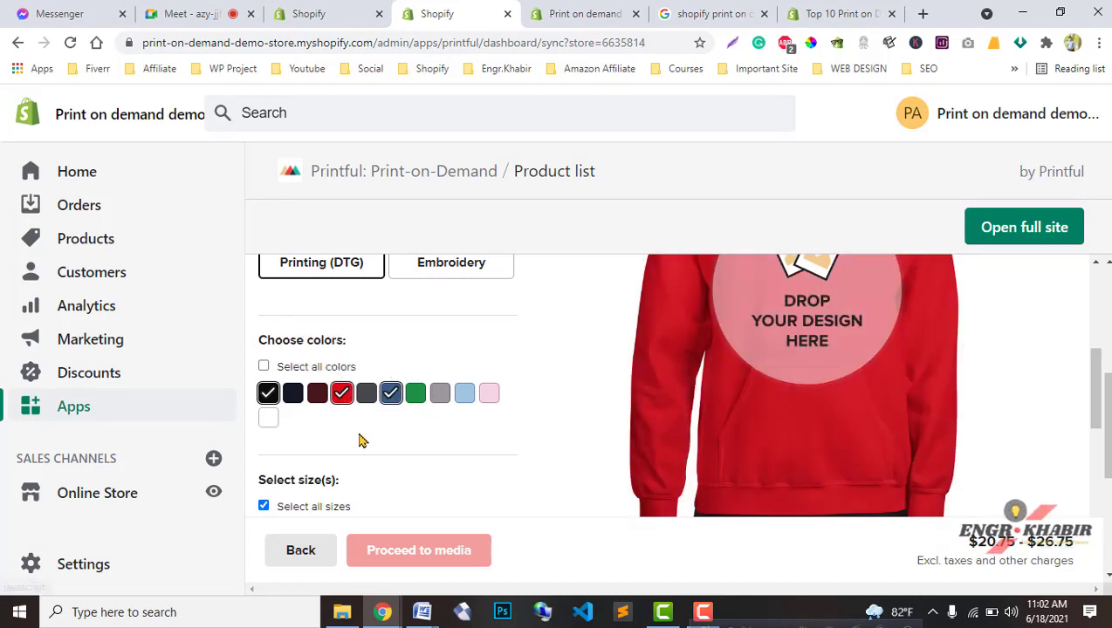
Limit the hoodie's sizes to S, M, L and XL, leaving out 2XL to 5XL
scroll(376, 453, "down", 1)
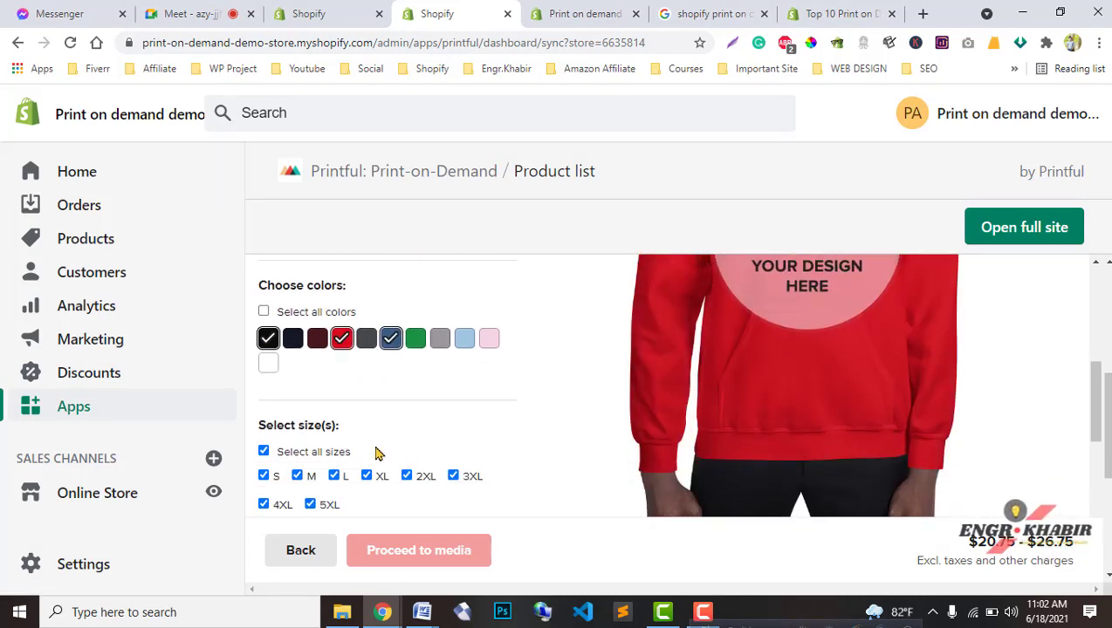
scroll(323, 395, "down", 2)
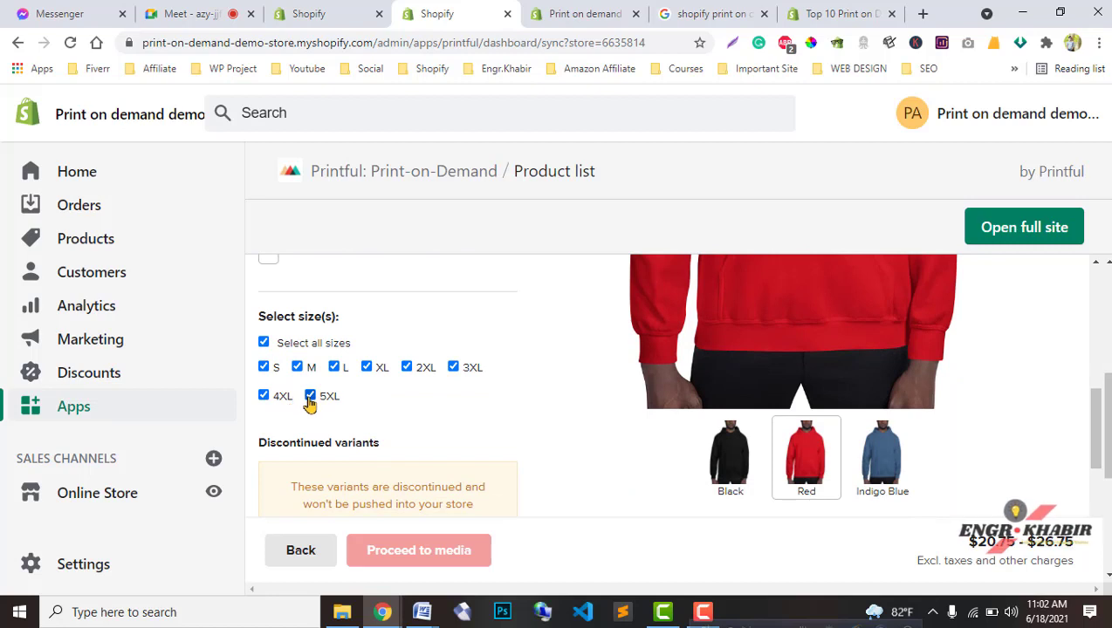
left_click(264, 343)
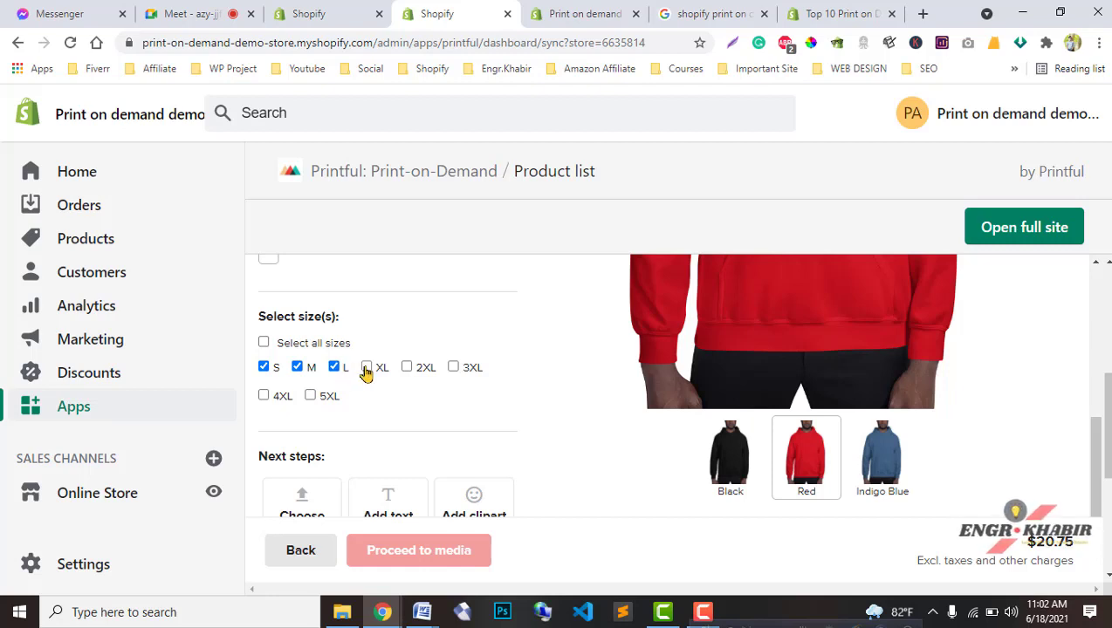
scroll(422, 410, "down", 1)
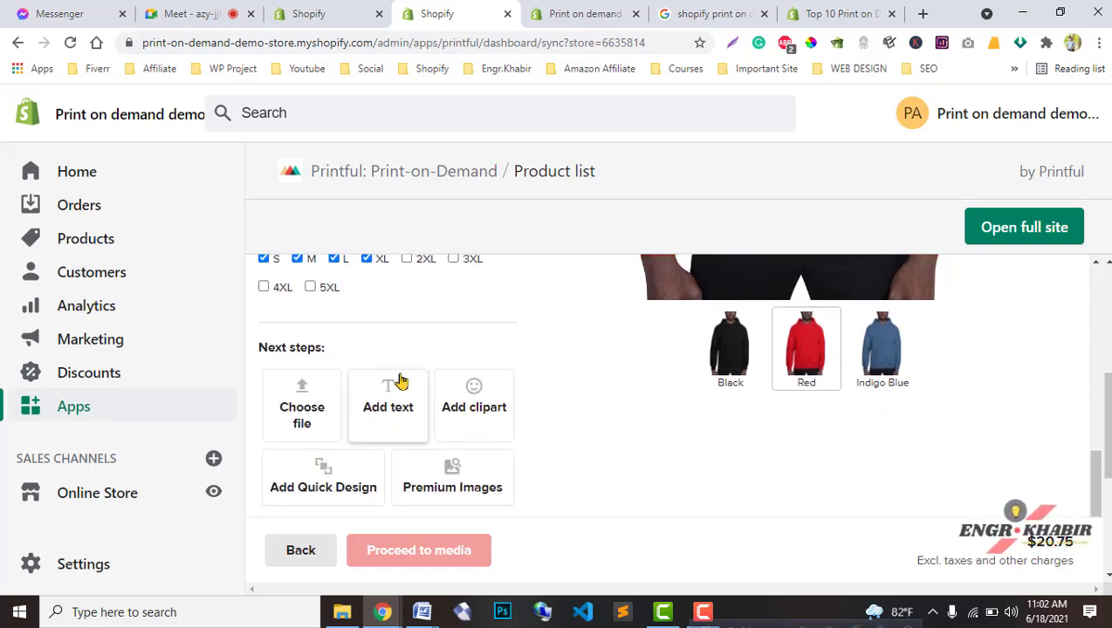
scroll(486, 436, "up", 2)
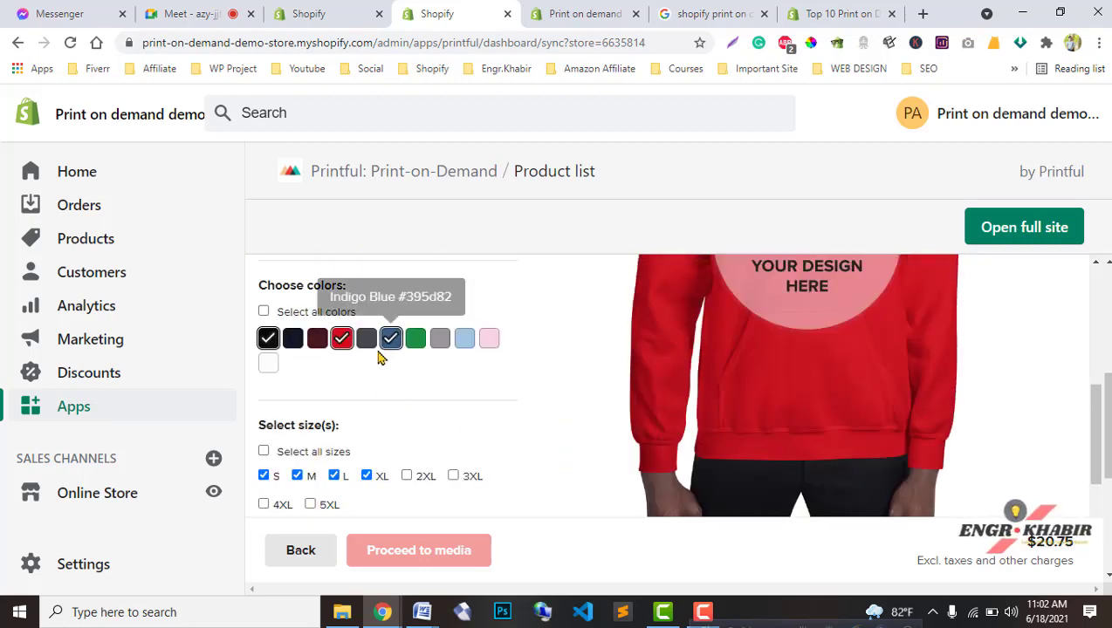
scroll(477, 435, "down", 2)
scroll(474, 436, "down", 1)
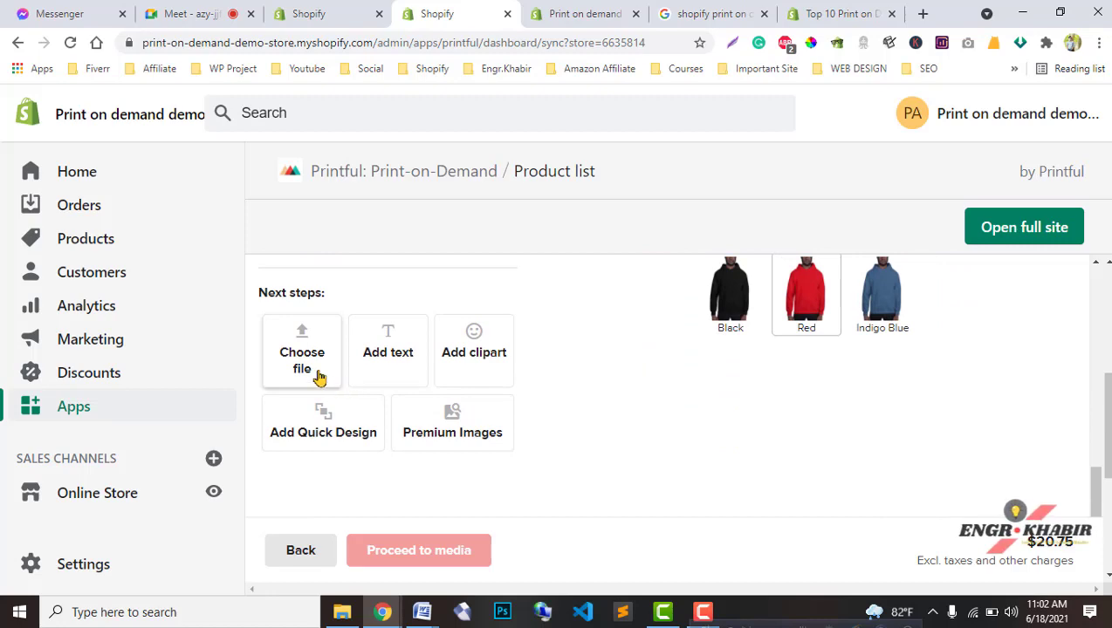
scroll(733, 410, "up", 3)
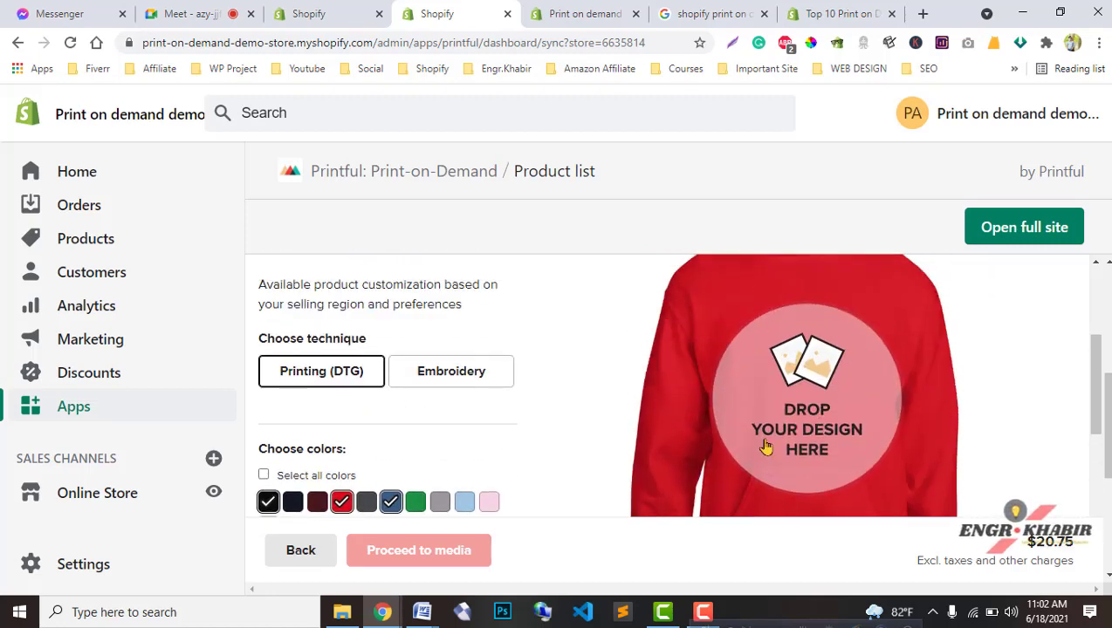
scroll(471, 419, "down", 4)
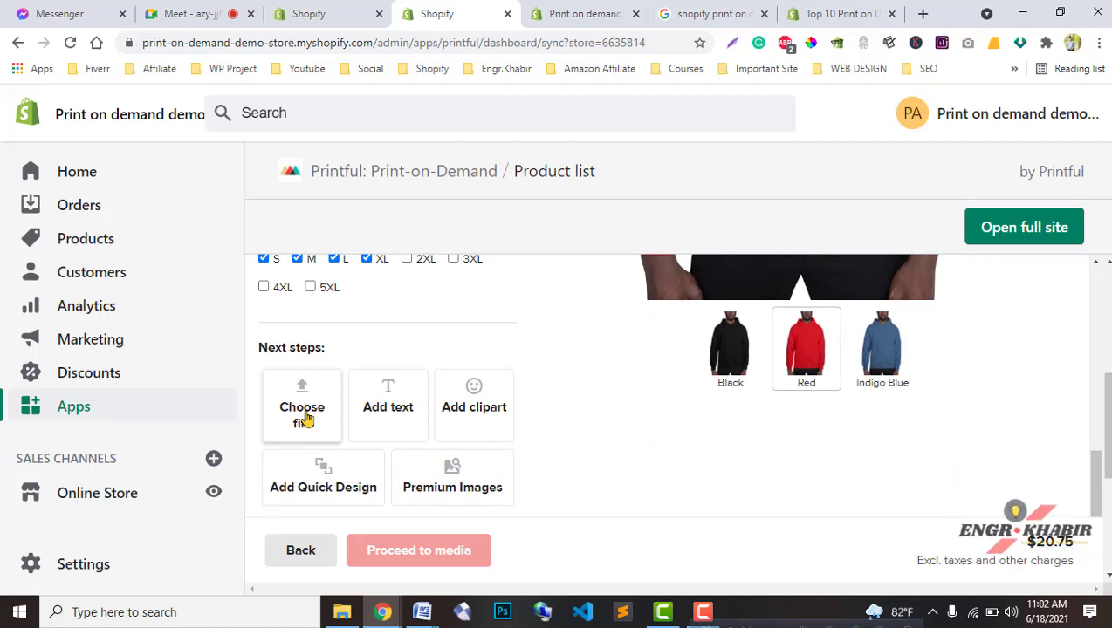
Search Google Images for "logo" in a new browser tab
left_click(922, 15)
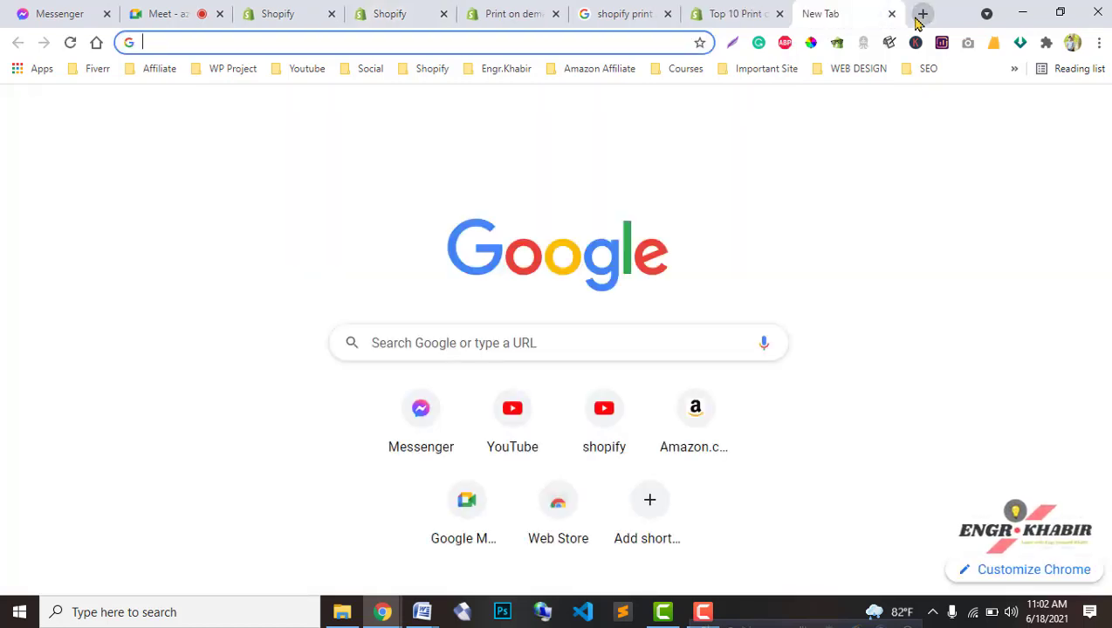
type("logo")
key("BackSpace")
key("BackSpace")
key("BackSpace")
key("BackSpace")
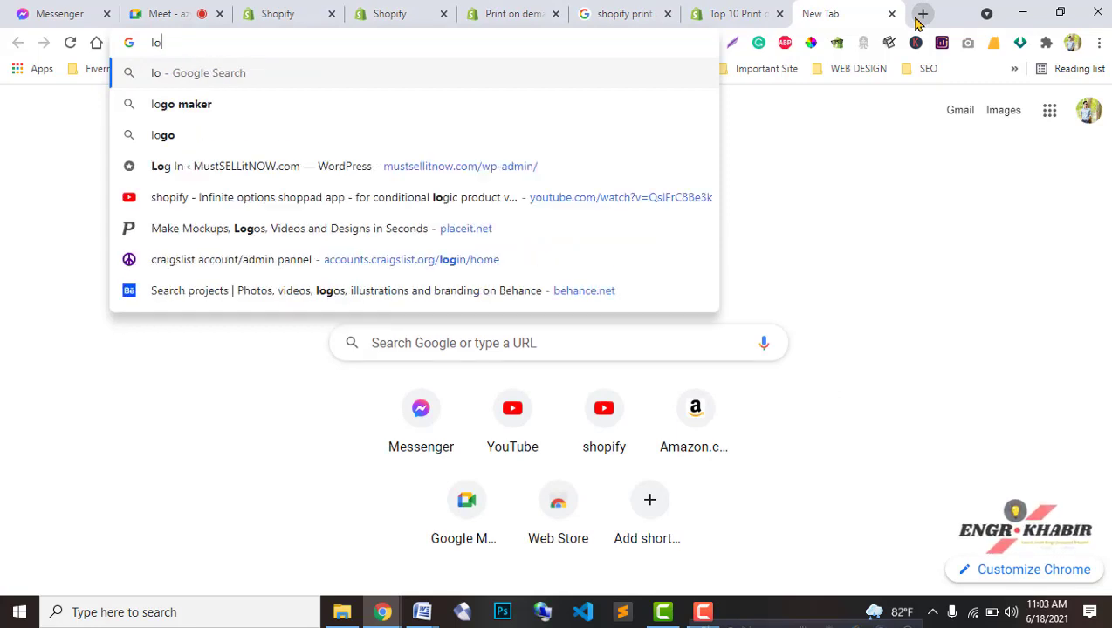
type("logo")
key("Return")
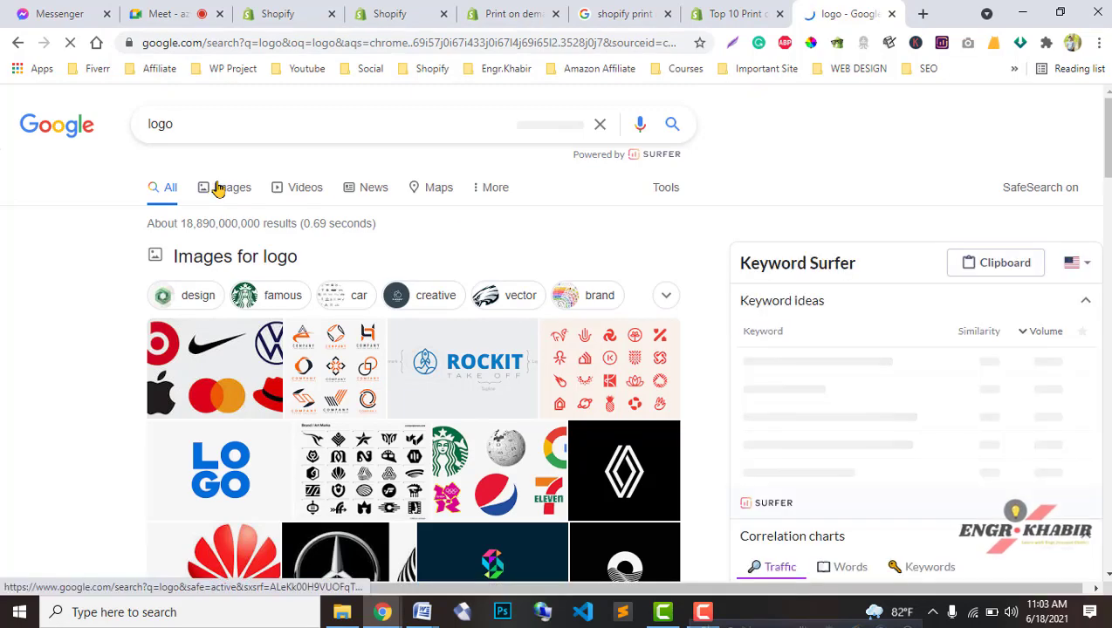
left_click(216, 189)
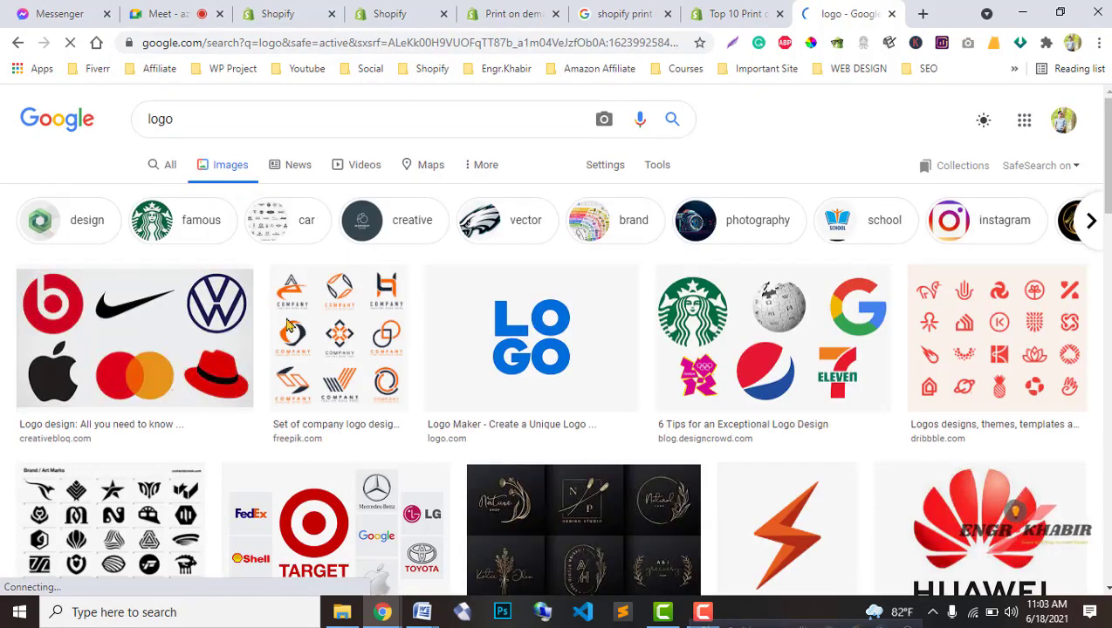
Find the green Nature Logo from logodesign.net among the image results and save it as nature-logo.png
left_click(521, 340)
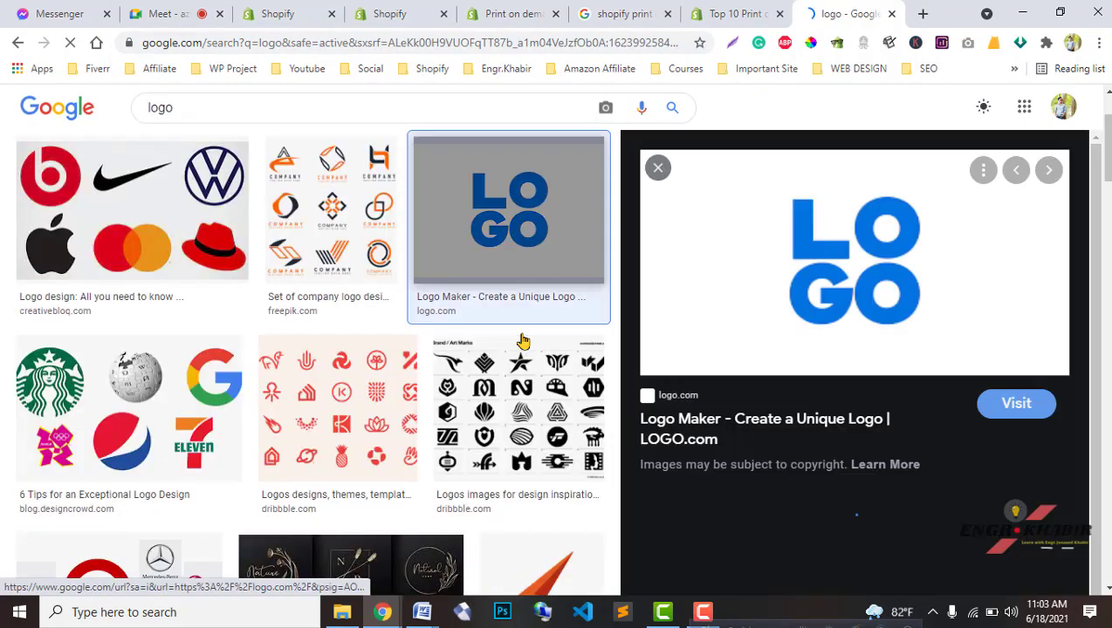
scroll(371, 336, "down", 5)
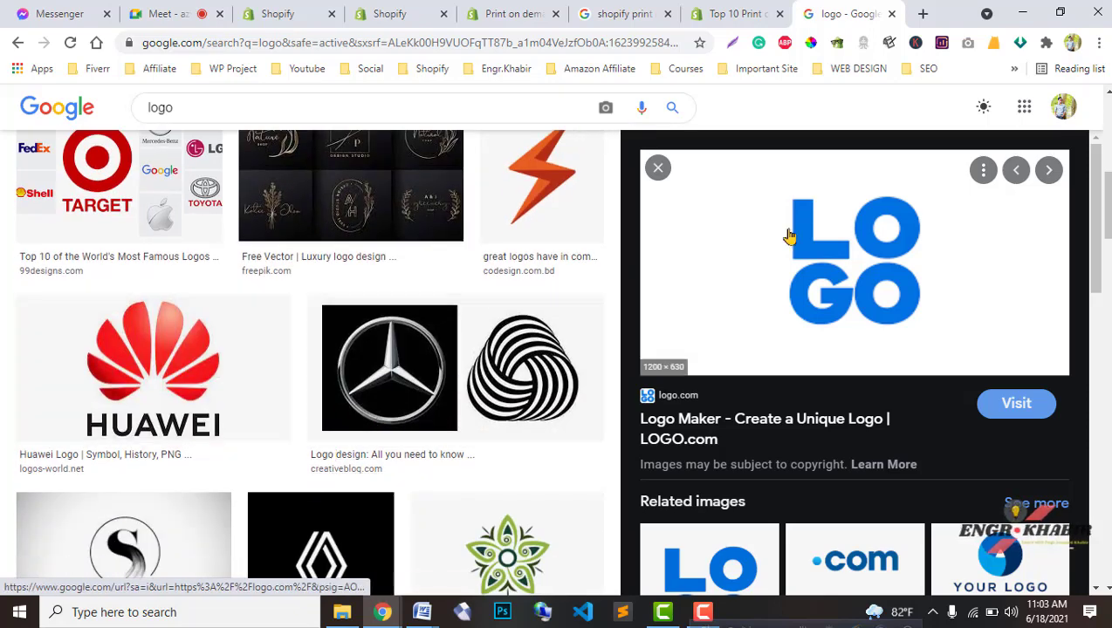
scroll(494, 437, "down", 3)
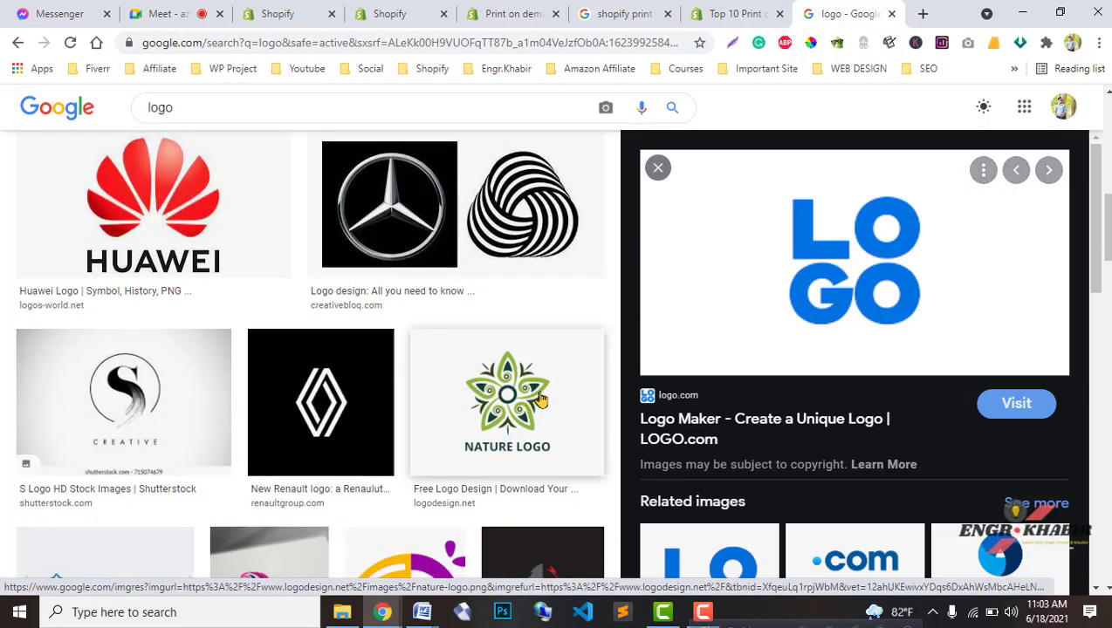
left_click(523, 401)
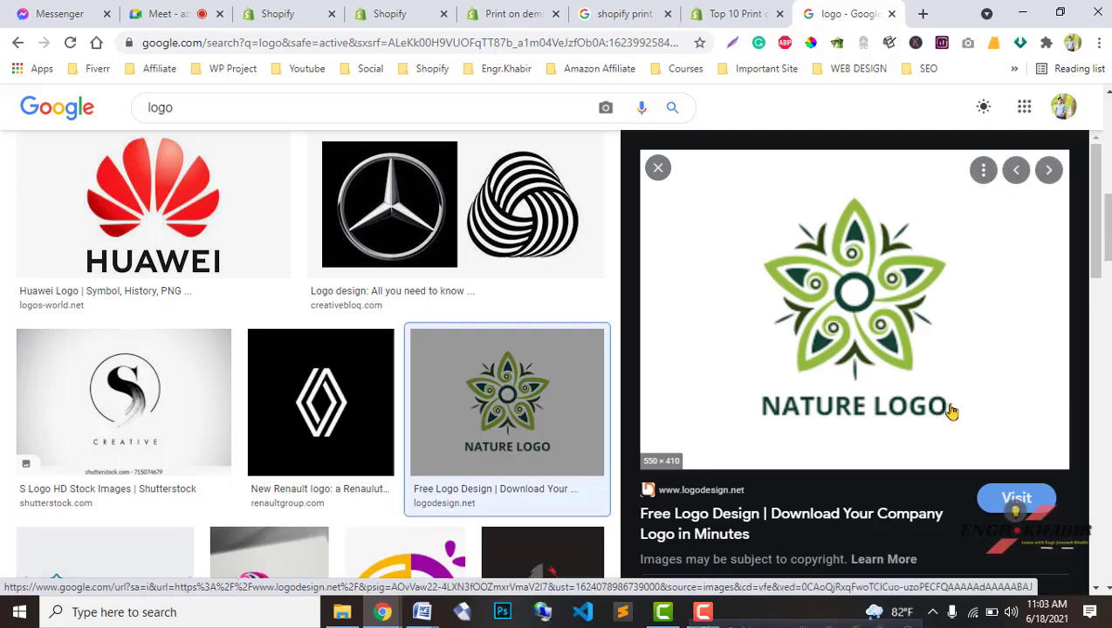
right_click(801, 259)
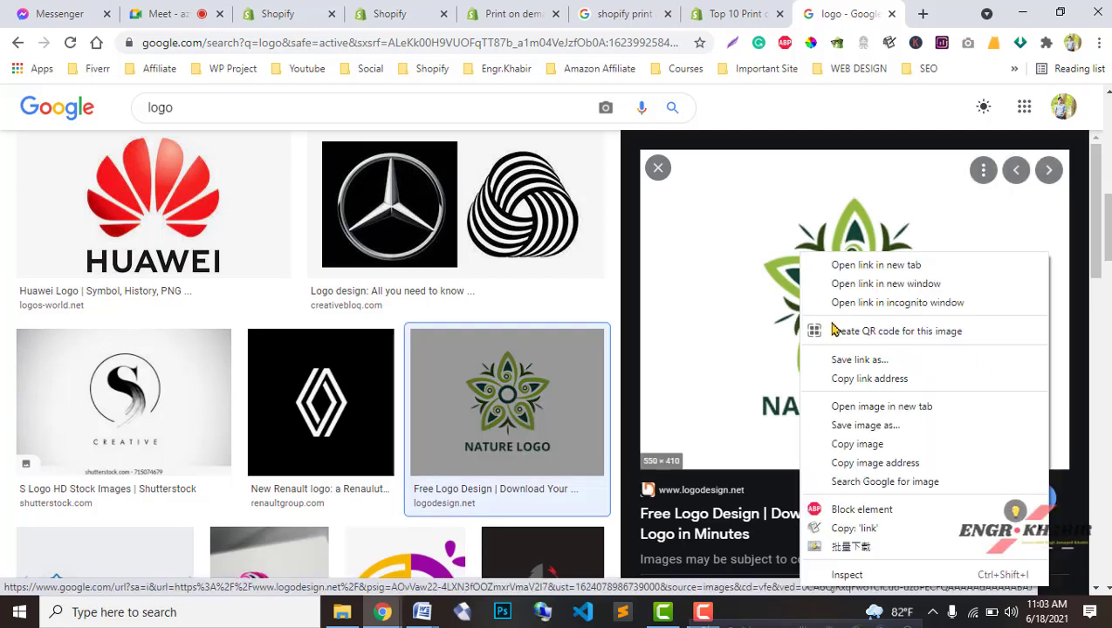
left_click(859, 429)
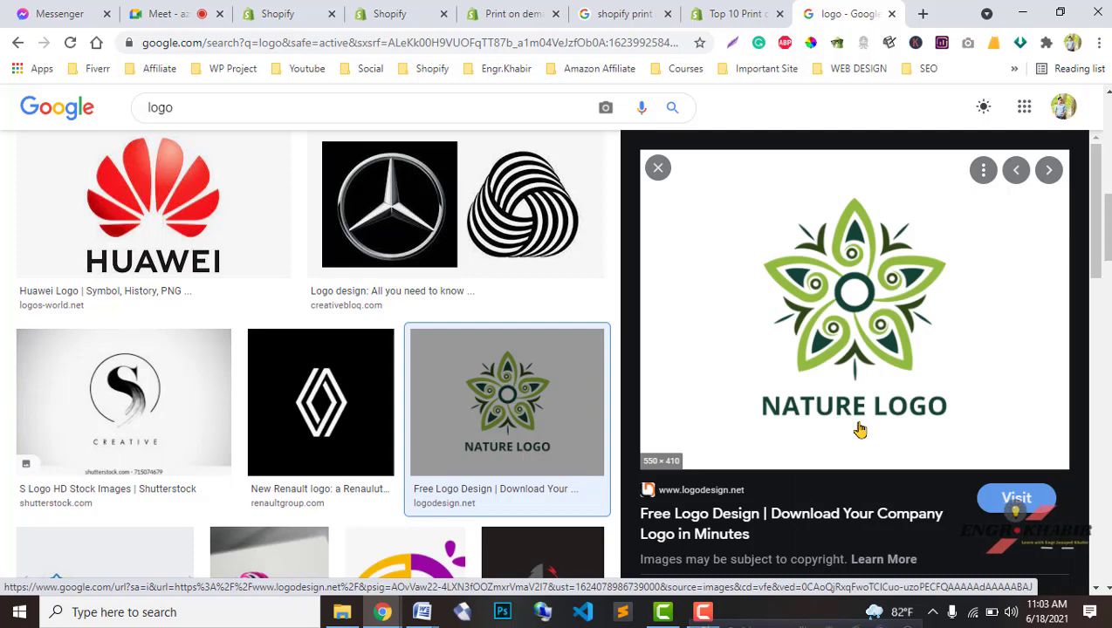
left_click(420, 363)
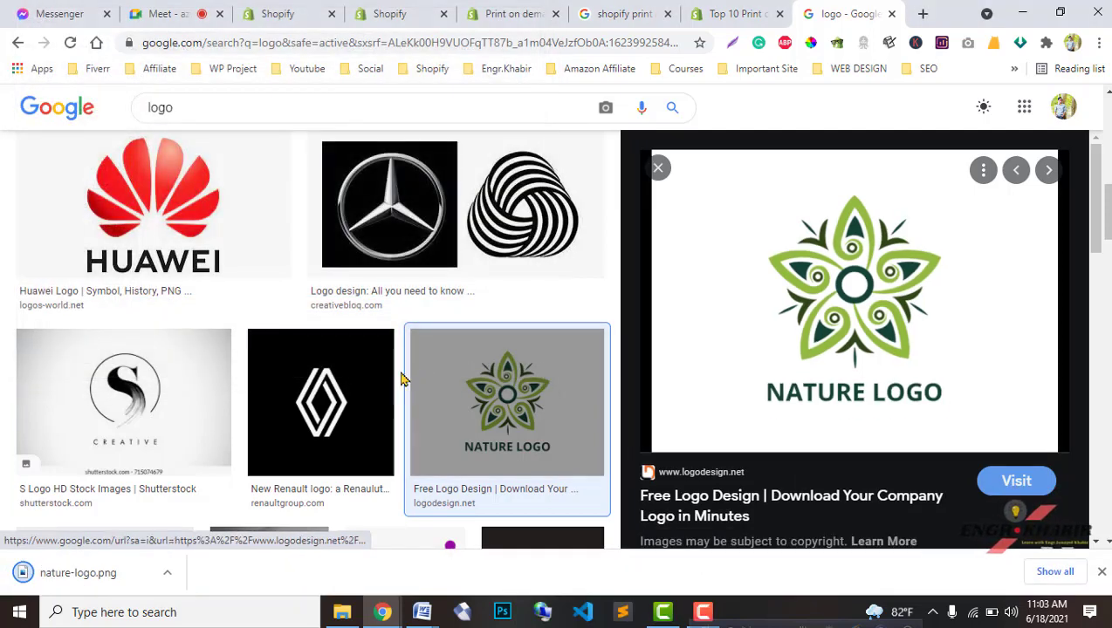
Remove the background of nature-logo.png on remove.bg in a new tab and download the preview image
left_click(922, 13)
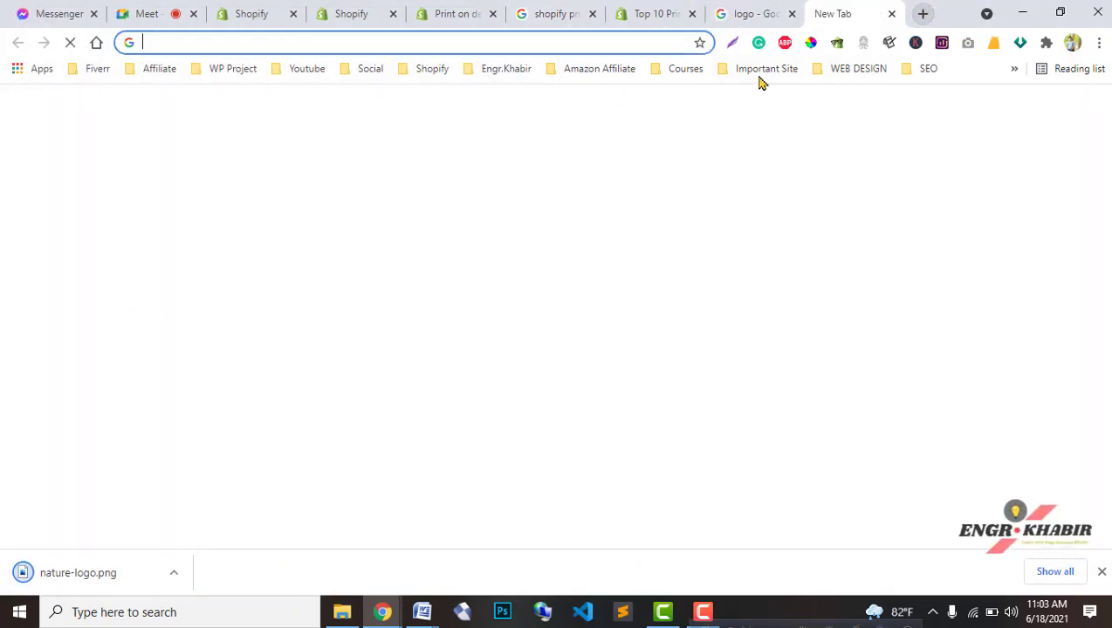
left_click(765, 69)
left_click(784, 175)
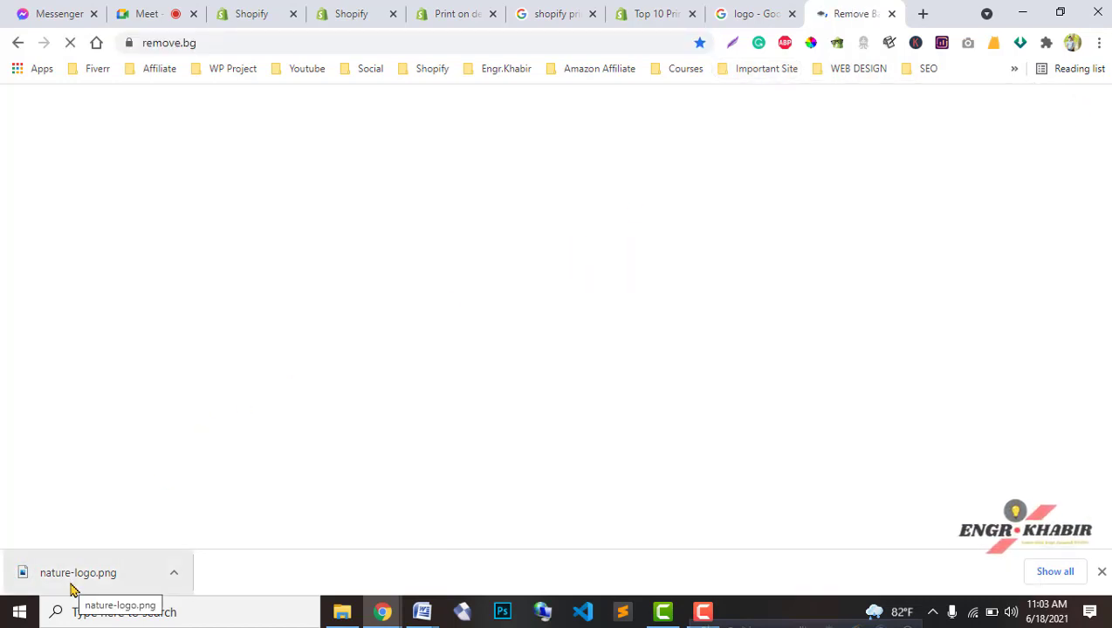
left_click_drag(73, 590, 459, 361)
left_click_drag(94, 567, 505, 312)
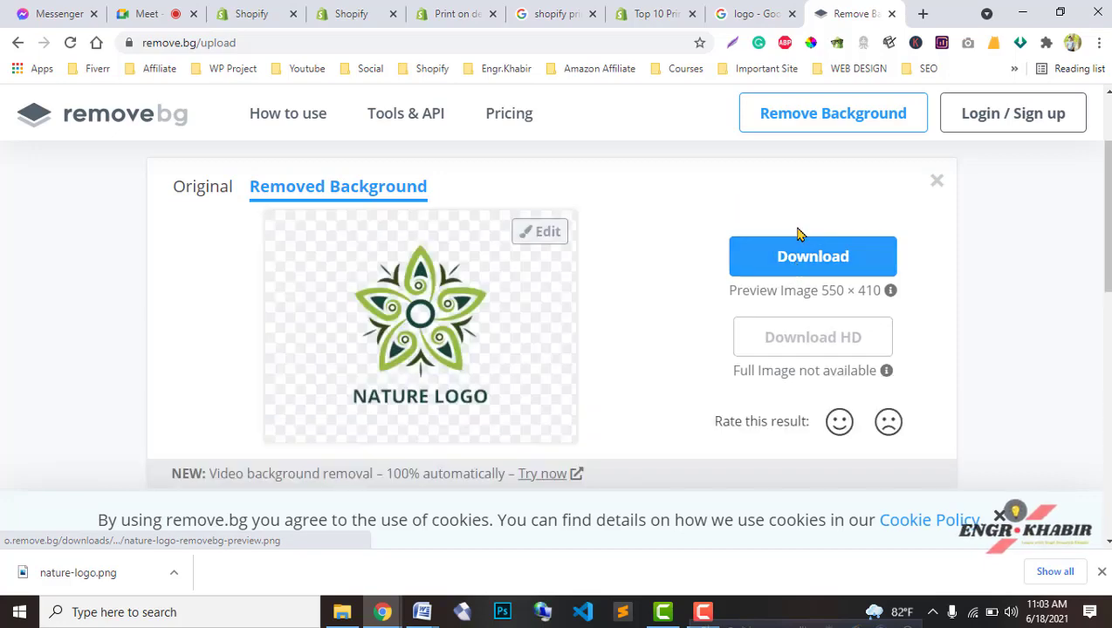
left_click(796, 256)
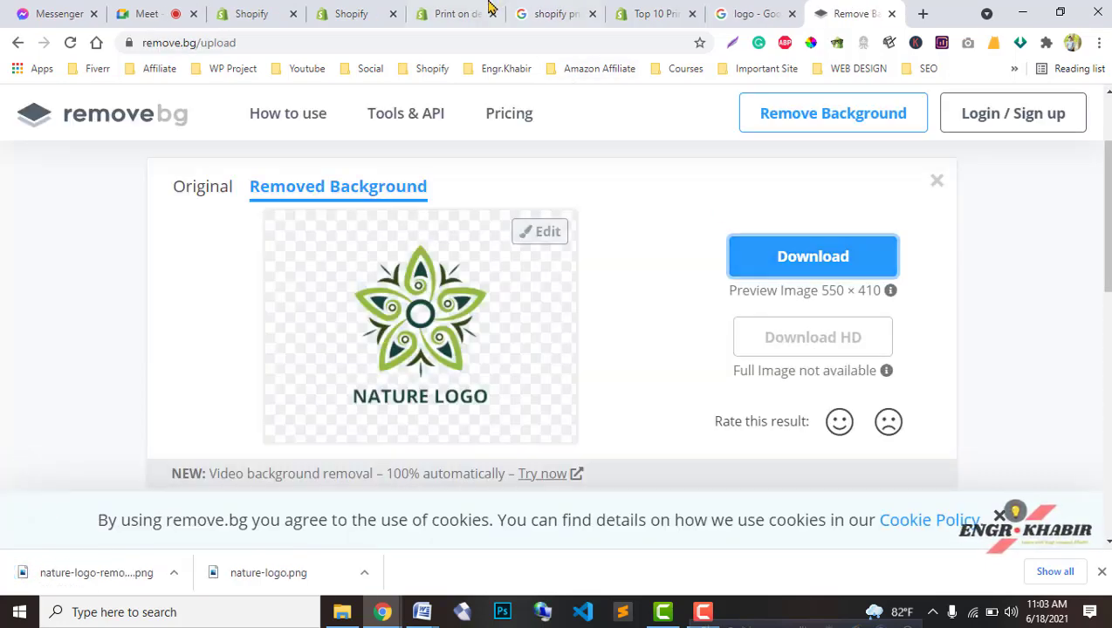
Close the logo search, remove.bg and Top 10 print-on-demand article tabs, and return to the Printful hoodie editor
left_click(480, 13)
left_click_drag(553, 12, 723, 7)
left_click(687, 8)
left_click(757, 9)
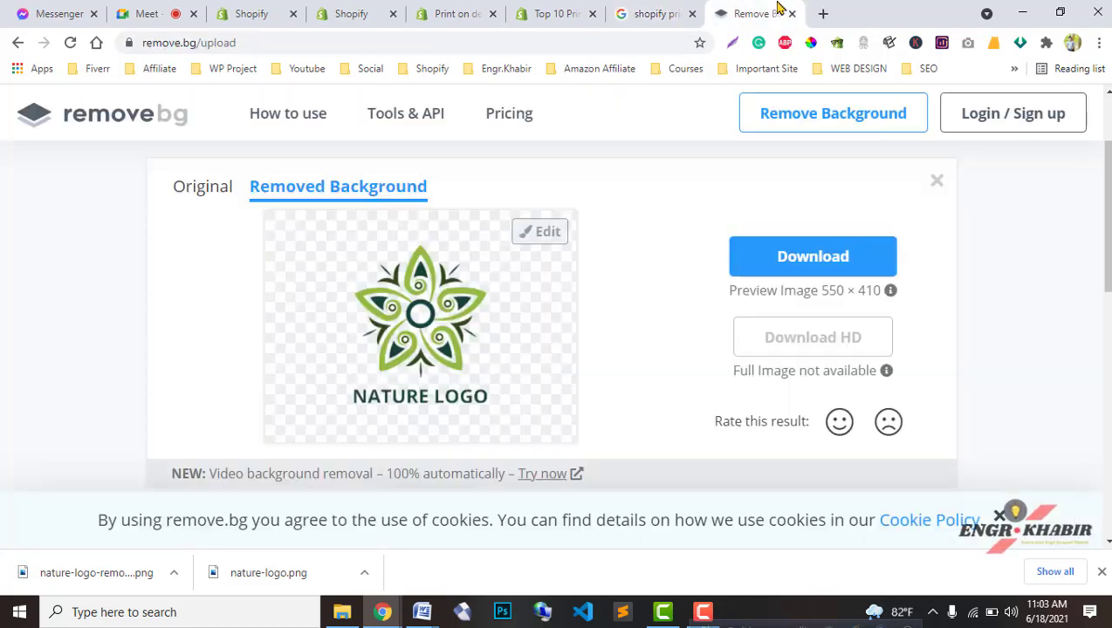
left_click(787, 8)
left_click(611, 9)
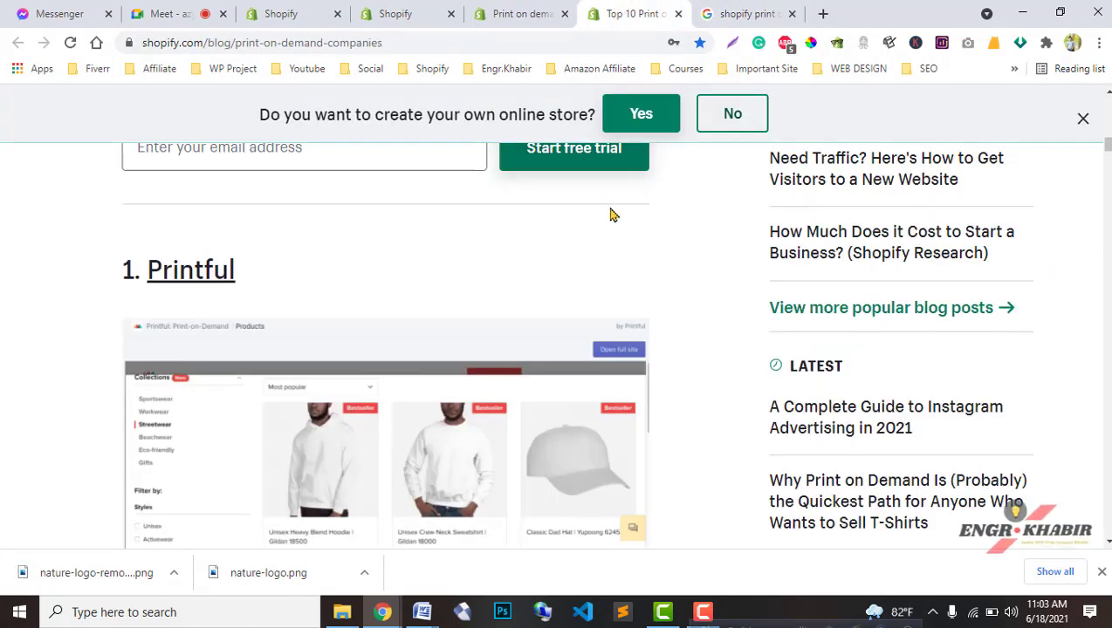
left_click(762, 14)
left_click(602, 12)
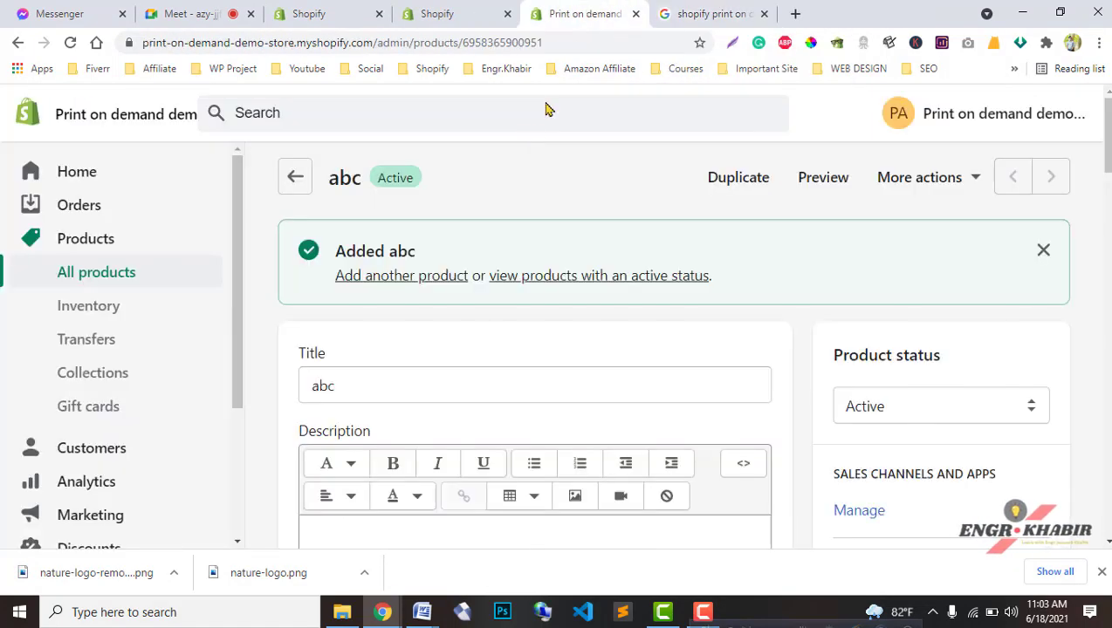
scroll(476, 275, "down", 1)
left_click(583, 10)
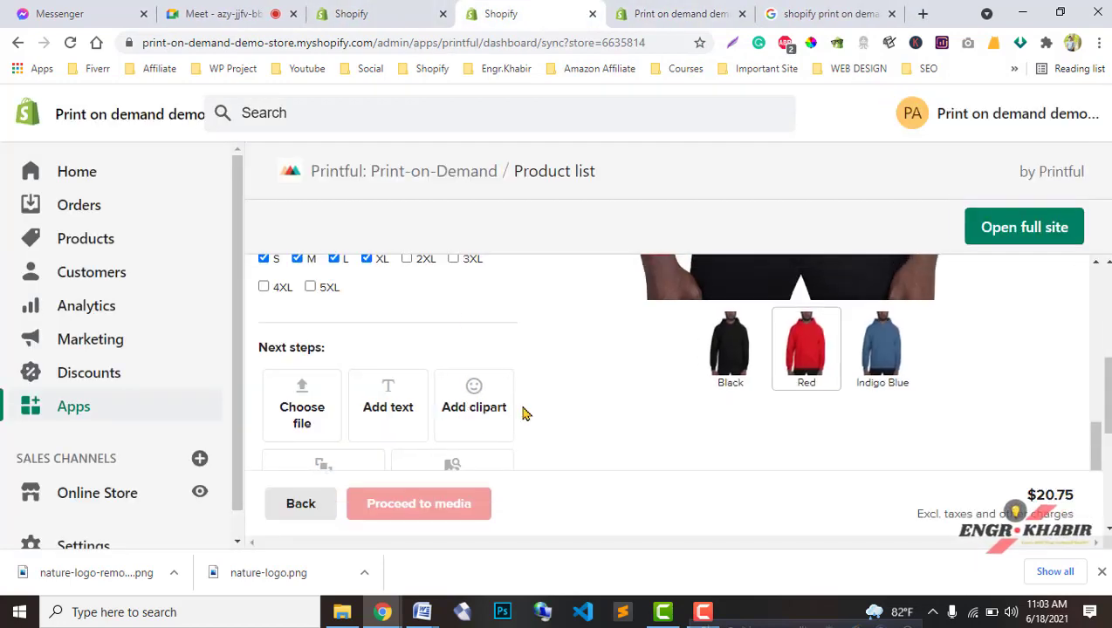
Upload nature-logo-removebg-preview from the Downloads folder to the store's file library as a design file
scroll(515, 410, "down", 1)
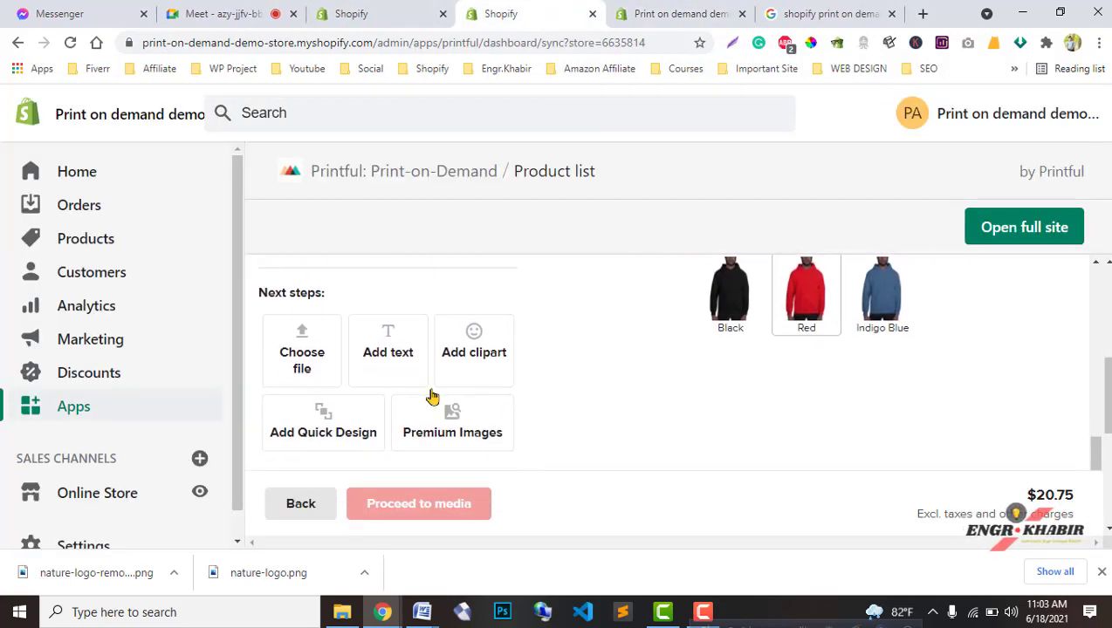
left_click(304, 370)
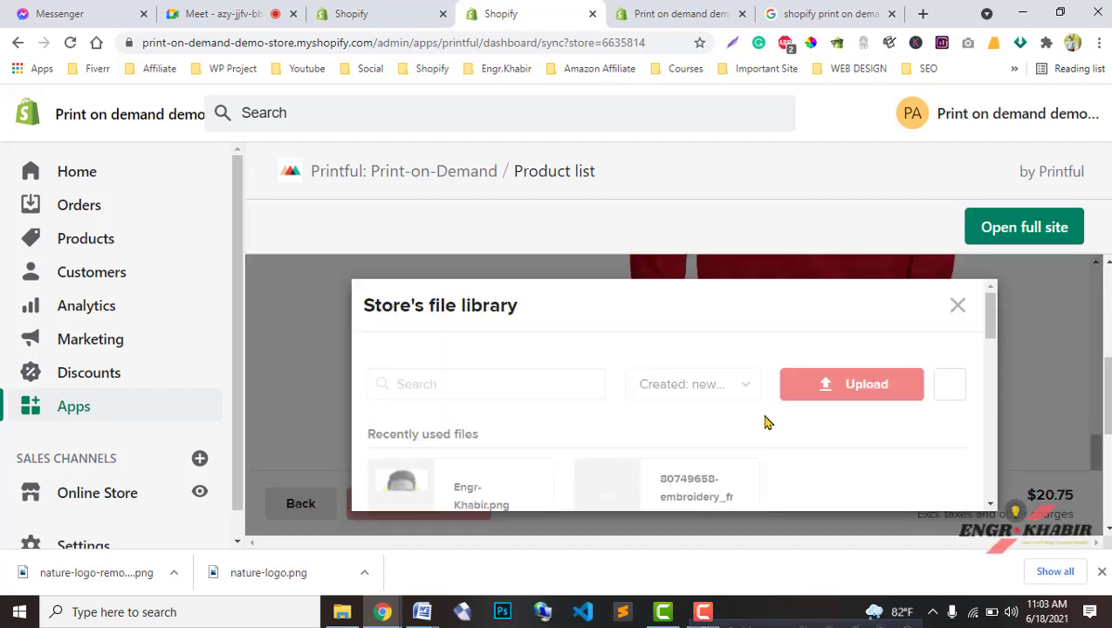
left_click(844, 397)
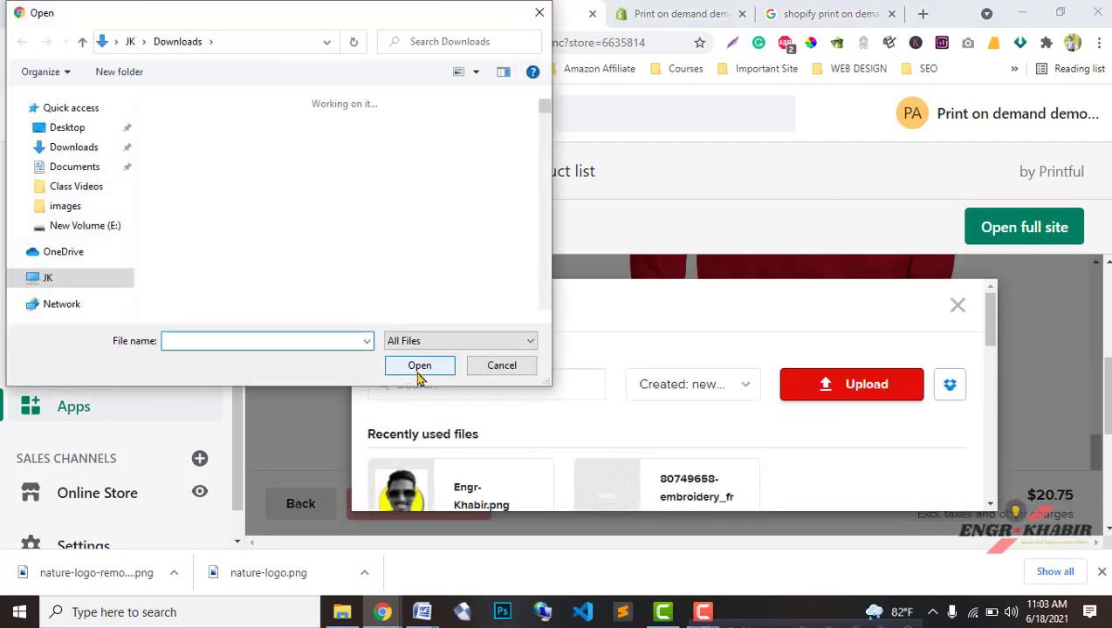
left_click(189, 174)
left_click(393, 365)
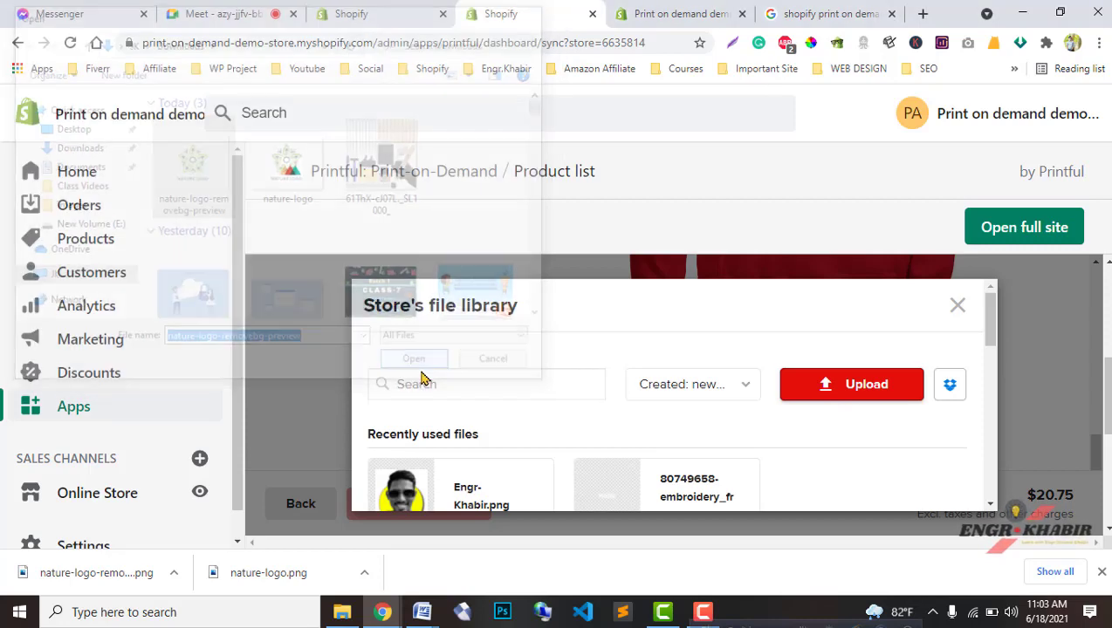
Place nature-logo-removebg-preview.png from the recently used files on the hoodie
scroll(693, 447, "down", 2)
scroll(693, 447, "down", 2)
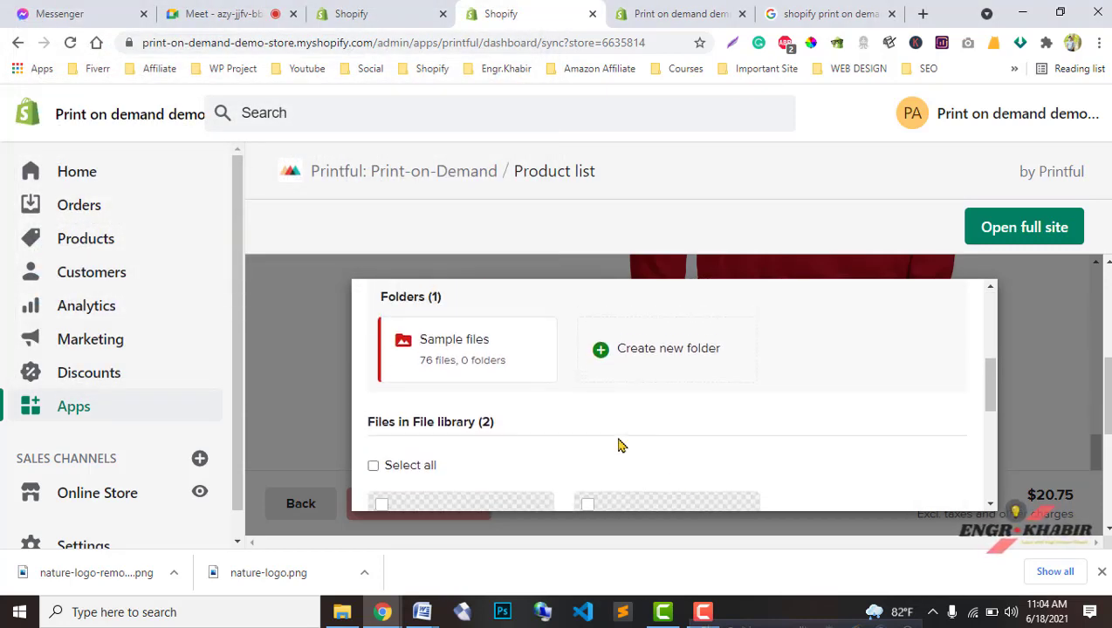
scroll(620, 444, "up", 3)
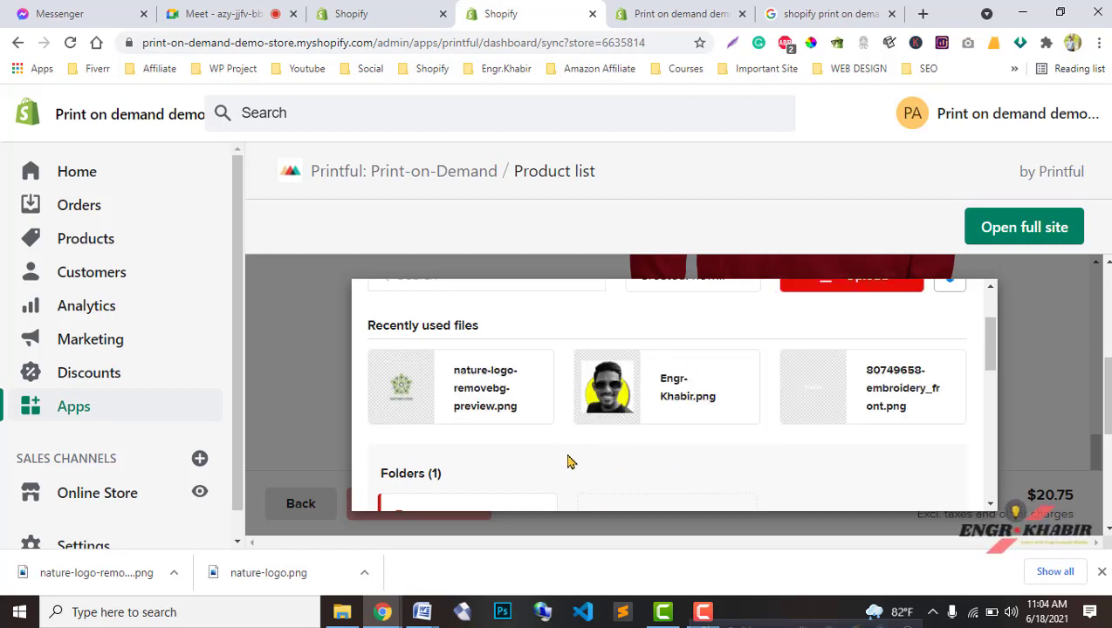
mouse_move(388, 401)
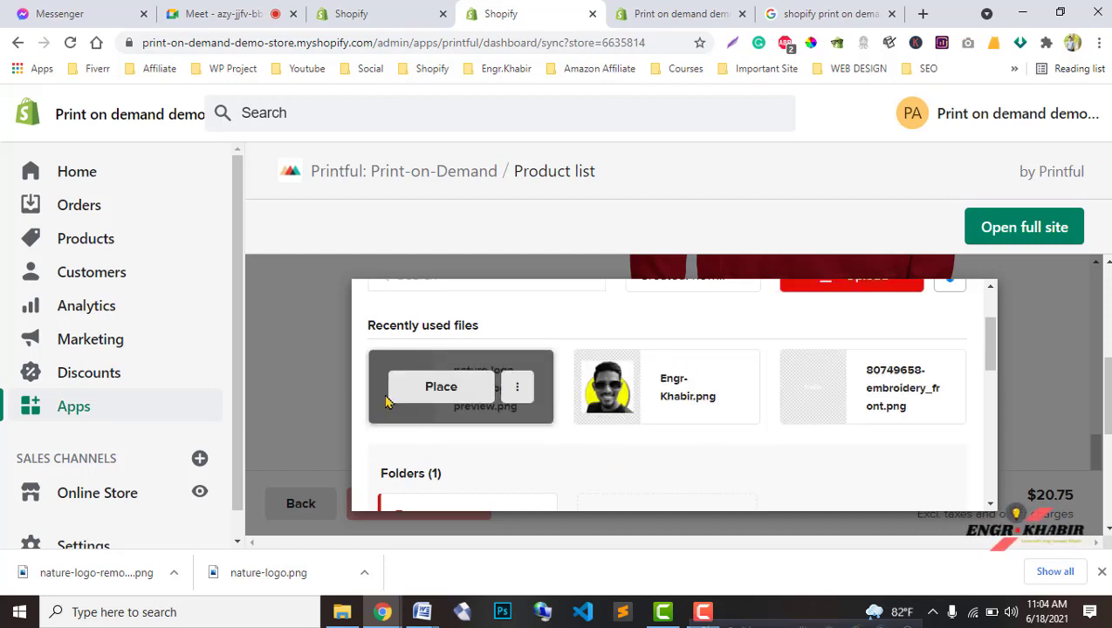
left_click(452, 400)
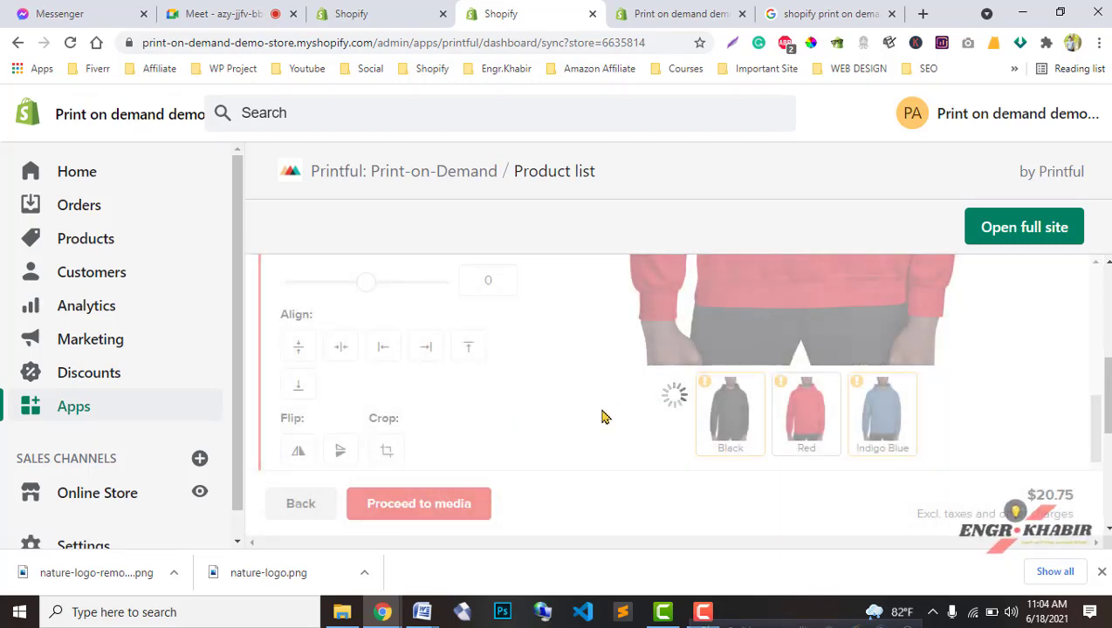
Enlarge the nature logo on the front of the red hoodie and shift it slightly on the chest
scroll(580, 430, "up", 5)
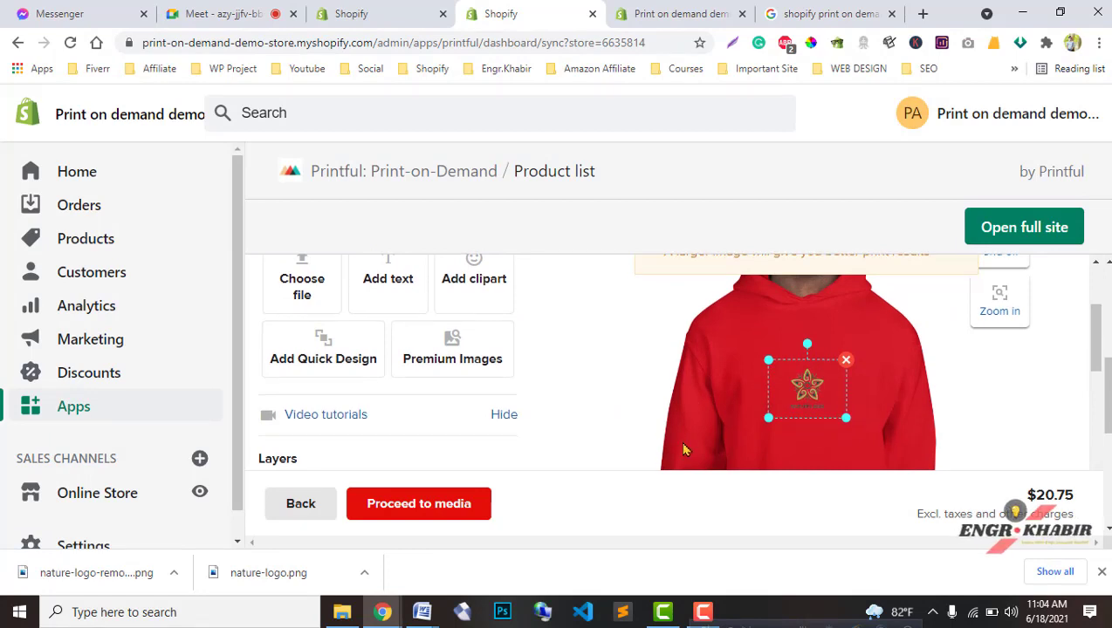
scroll(812, 375, "down", 1)
left_click_drag(847, 365, 877, 387)
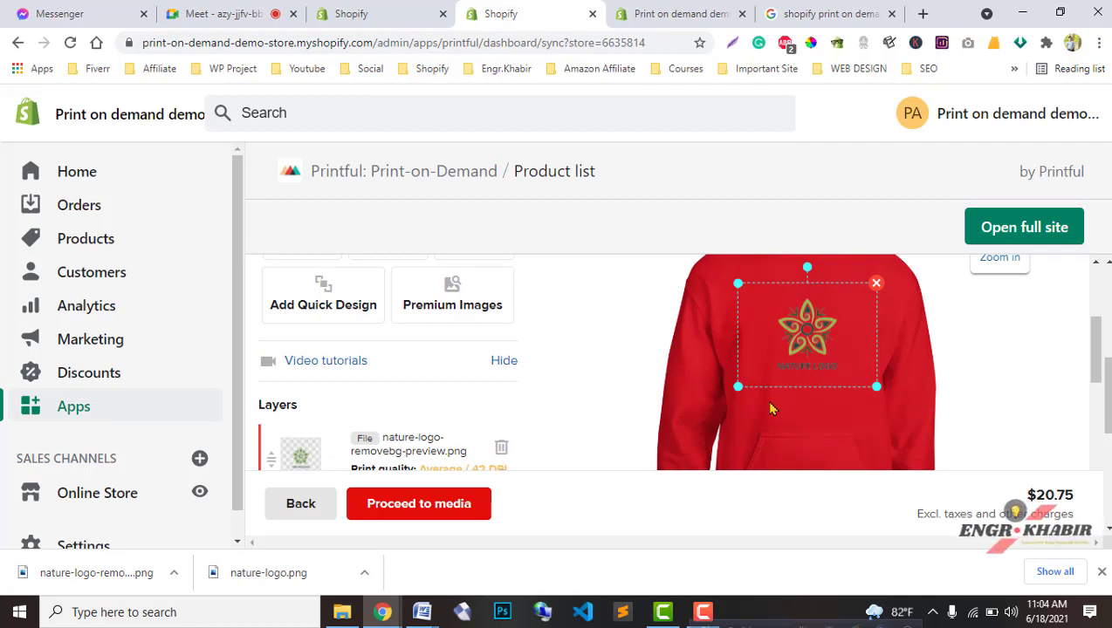
mouse_move(841, 334)
left_mouse_down()
mouse_move(840, 363)
mouse_move(834, 329)
left_mouse_up()
mouse_move(880, 386)
left_mouse_down()
mouse_move(905, 405)
mouse_move(892, 392)
left_mouse_up()
Switch to the Google Meet call and admit the participant waiting to join
left_click(273, 9)
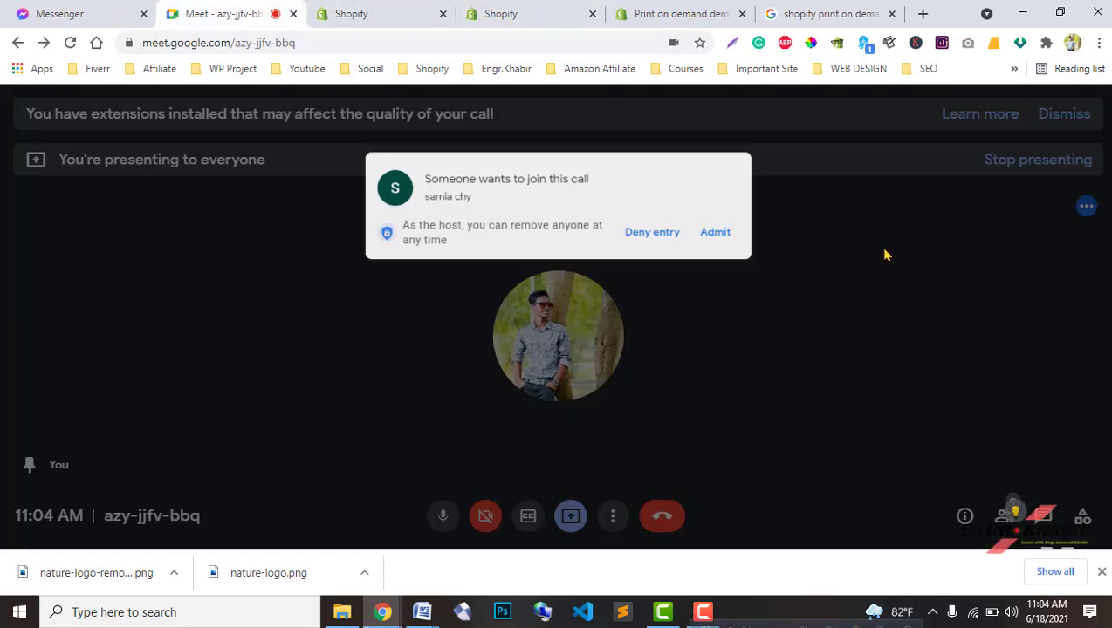
left_click(729, 186)
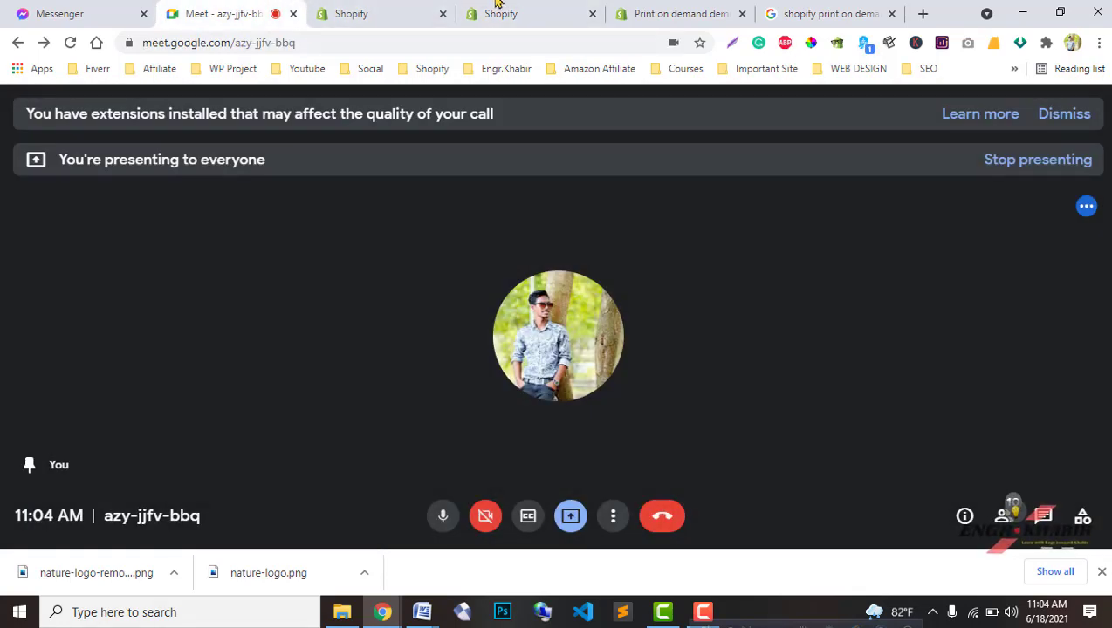
Close the extra Shopify tab and return to the Printful hoodie editor
left_click(427, 13)
left_click(536, 9)
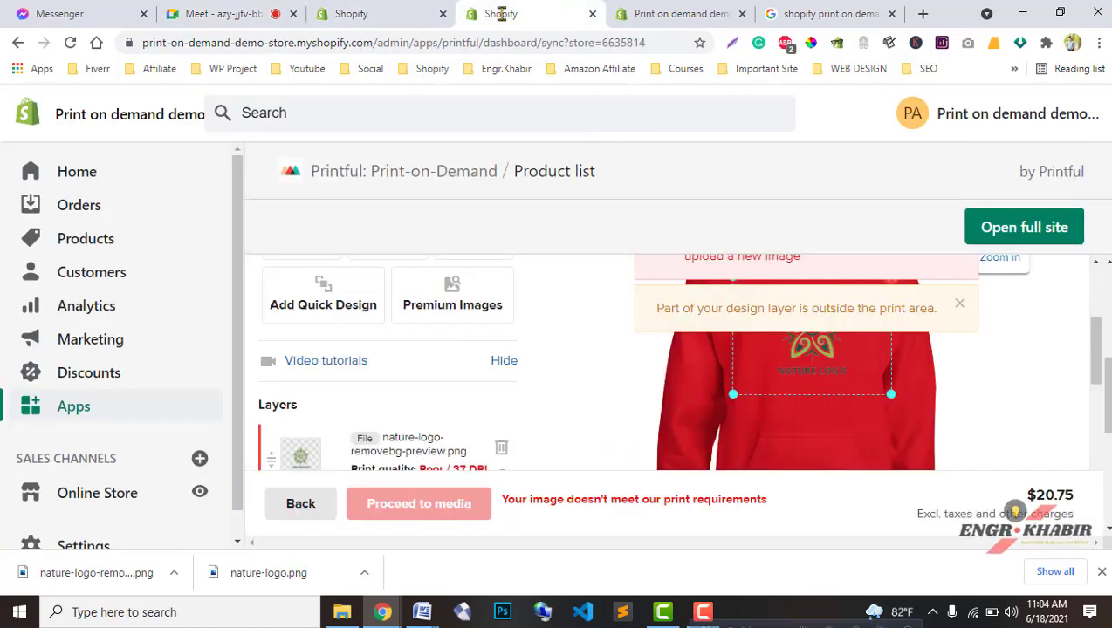
left_click(384, 16)
left_click(444, 14)
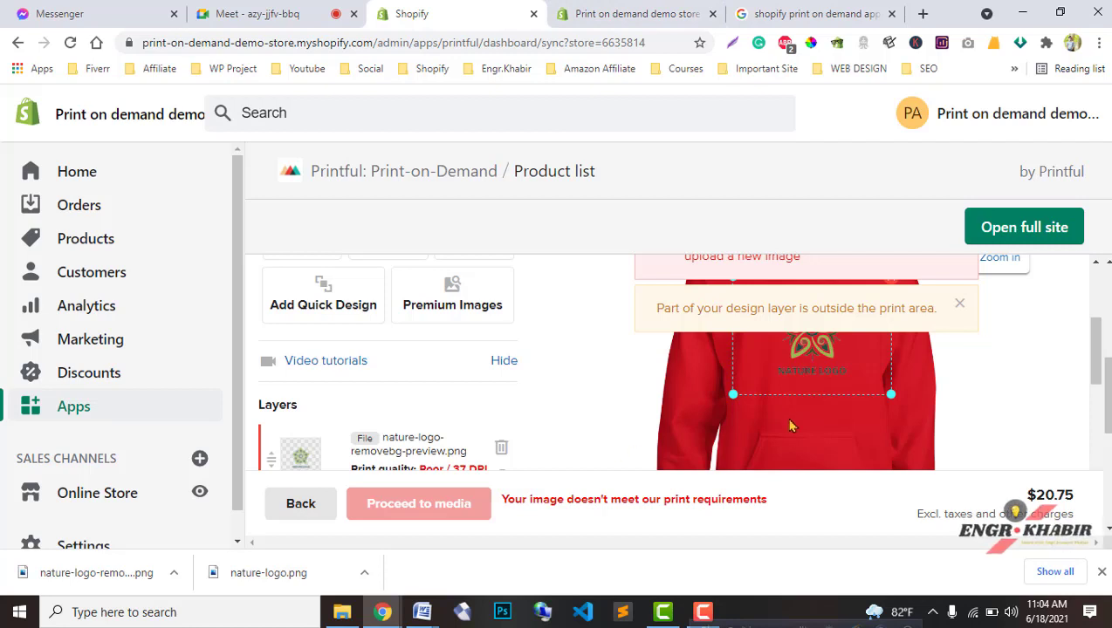
Scale the logo on the hoodie front down to about 9.53 wide by 7.11 high
scroll(830, 468, "up", 1)
left_click(898, 447)
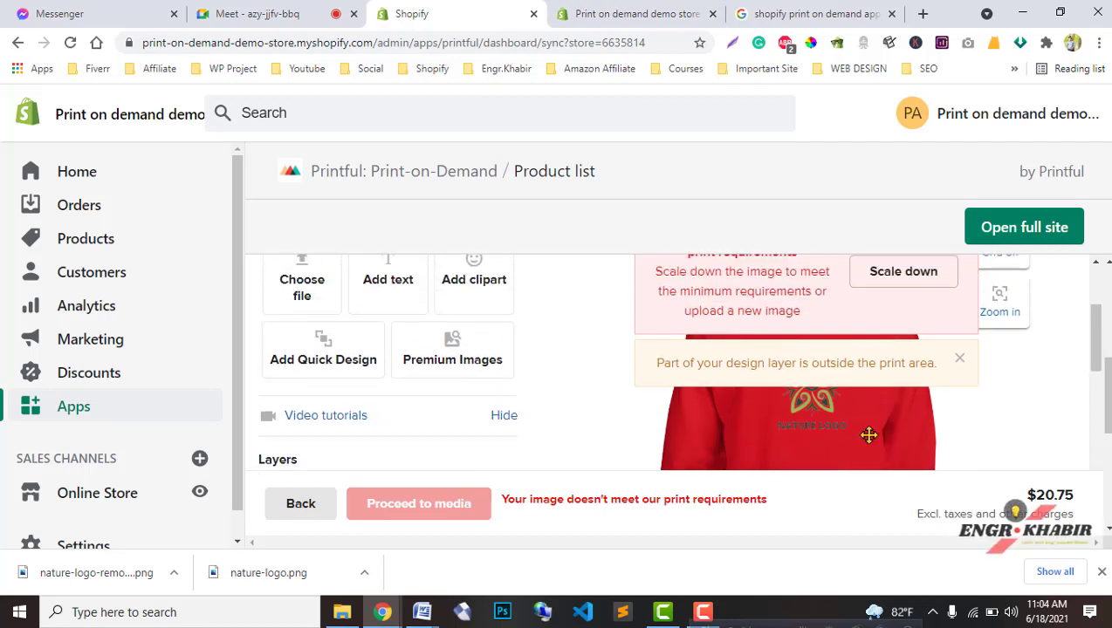
left_click(865, 434)
left_click_drag(890, 451, 859, 432)
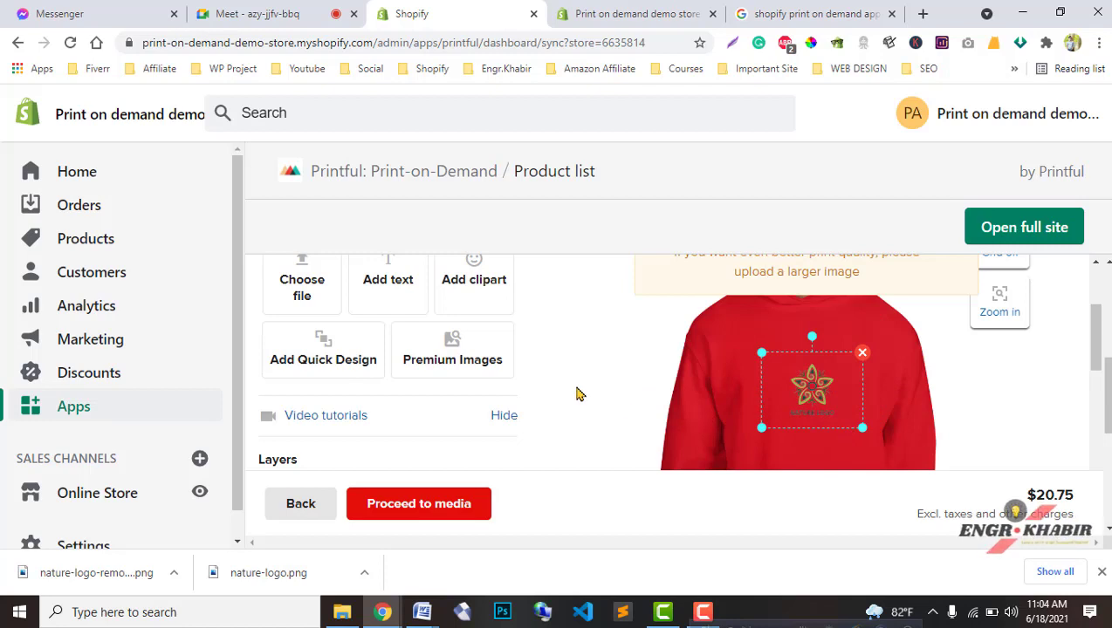
scroll(567, 392, "down", 2)
scroll(515, 392, "down", 4)
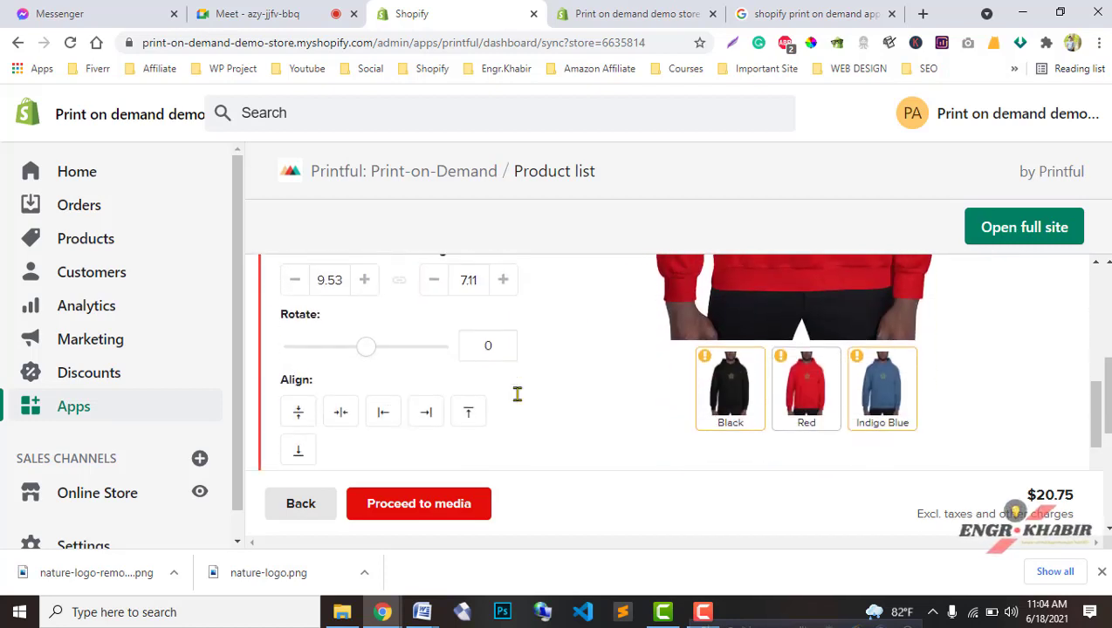
Try rotating the logo layer to -8 and check its tilt on the hoodie
scroll(489, 393, "up", 1)
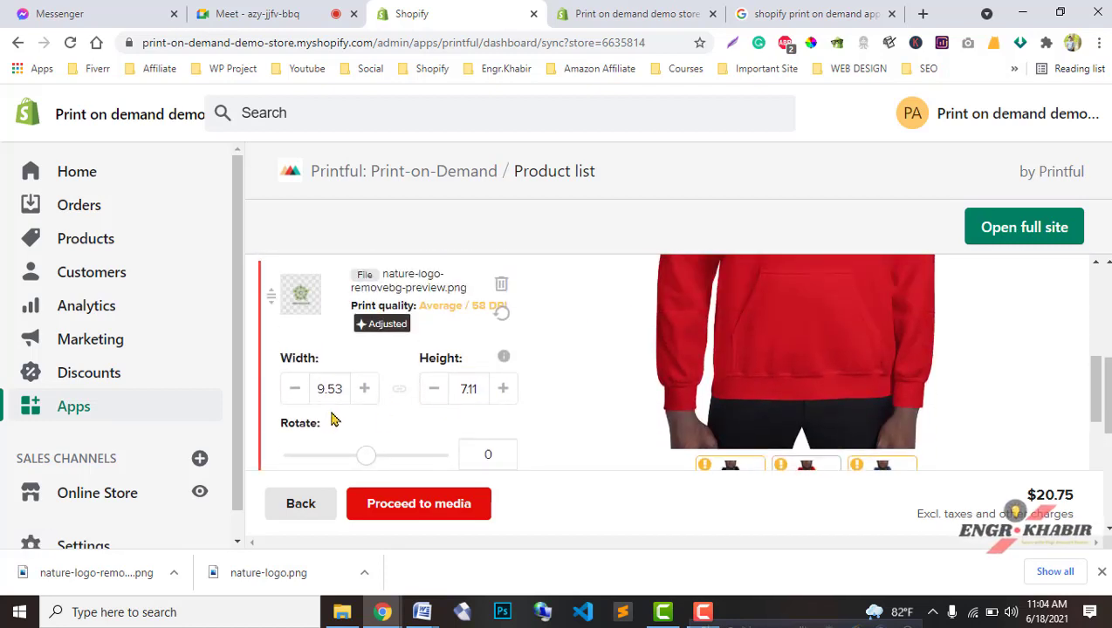
scroll(790, 406, "up", 2)
scroll(444, 412, "down", 3)
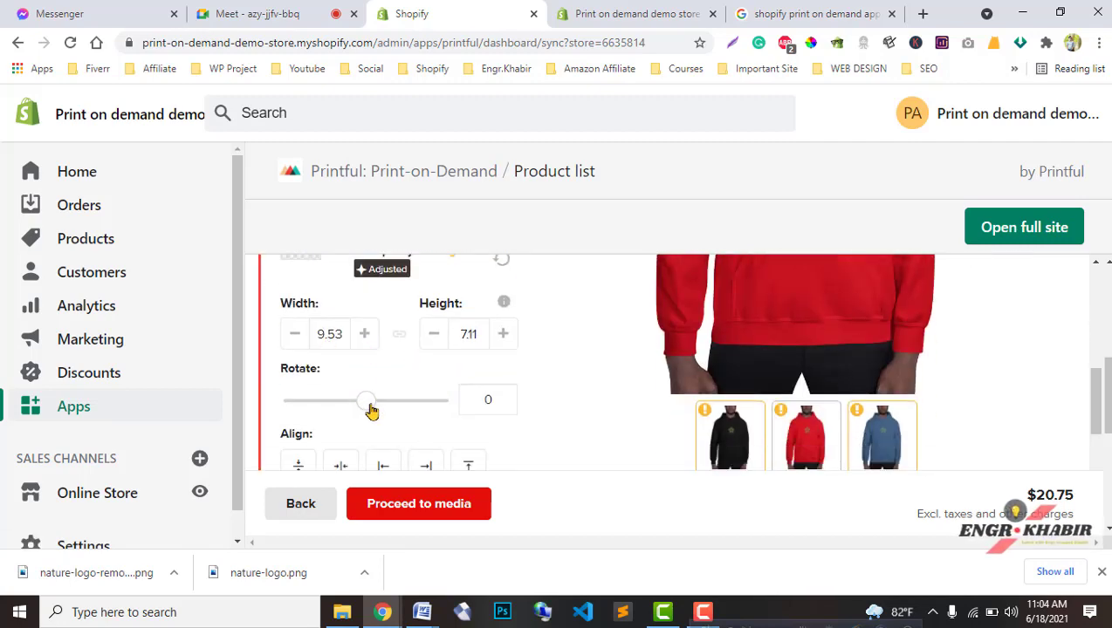
left_click_drag(363, 403, 359, 402)
scroll(659, 346, "up", 2)
scroll(660, 347, "up", 1)
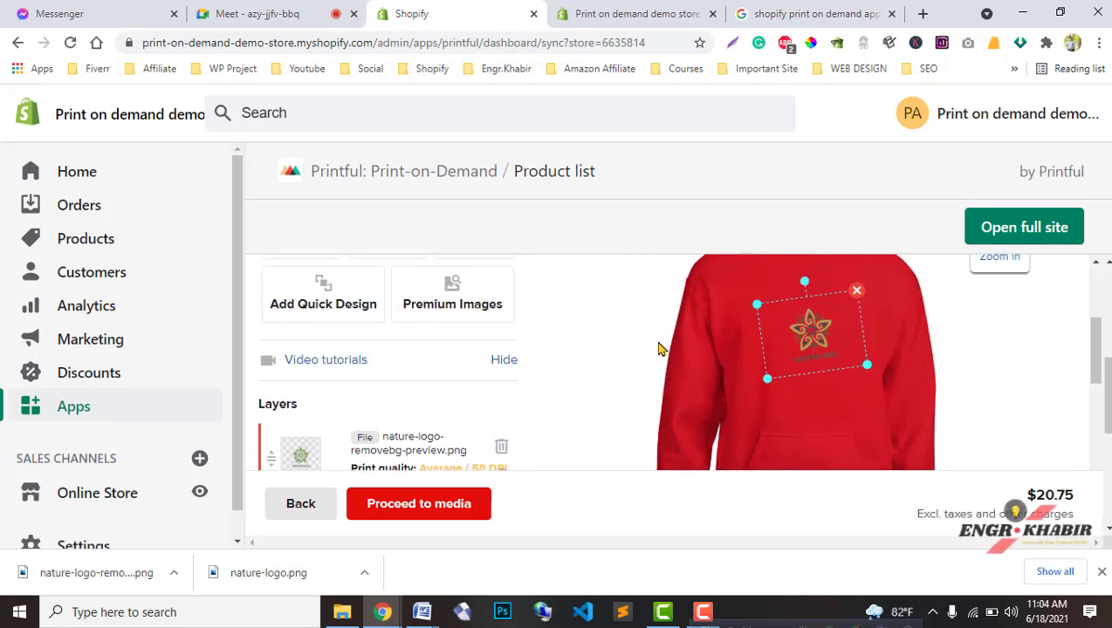
scroll(499, 377, "down", 3)
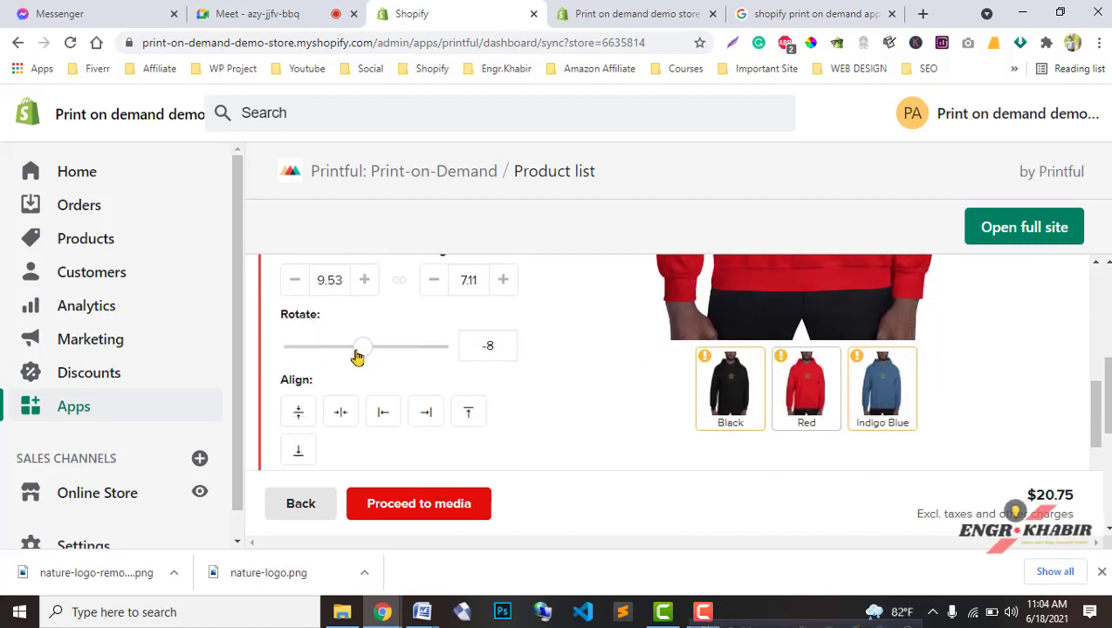
Try a rotation of about 10 on the logo layer and reset its rotation to 0
left_click(355, 352)
left_click_drag(350, 357, 371, 360)
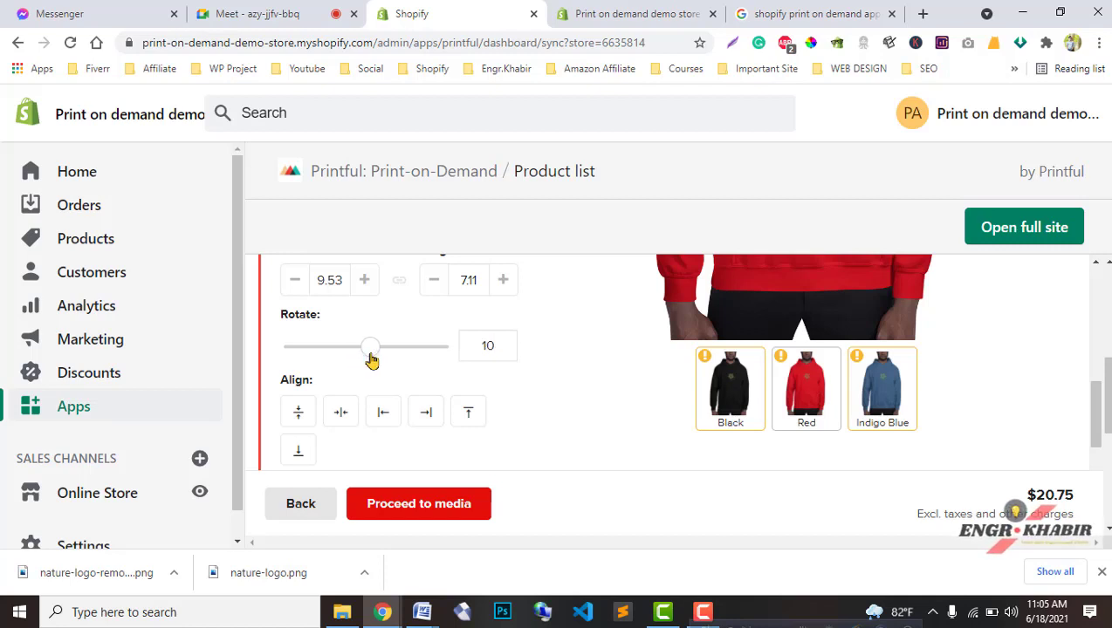
double_click(465, 346)
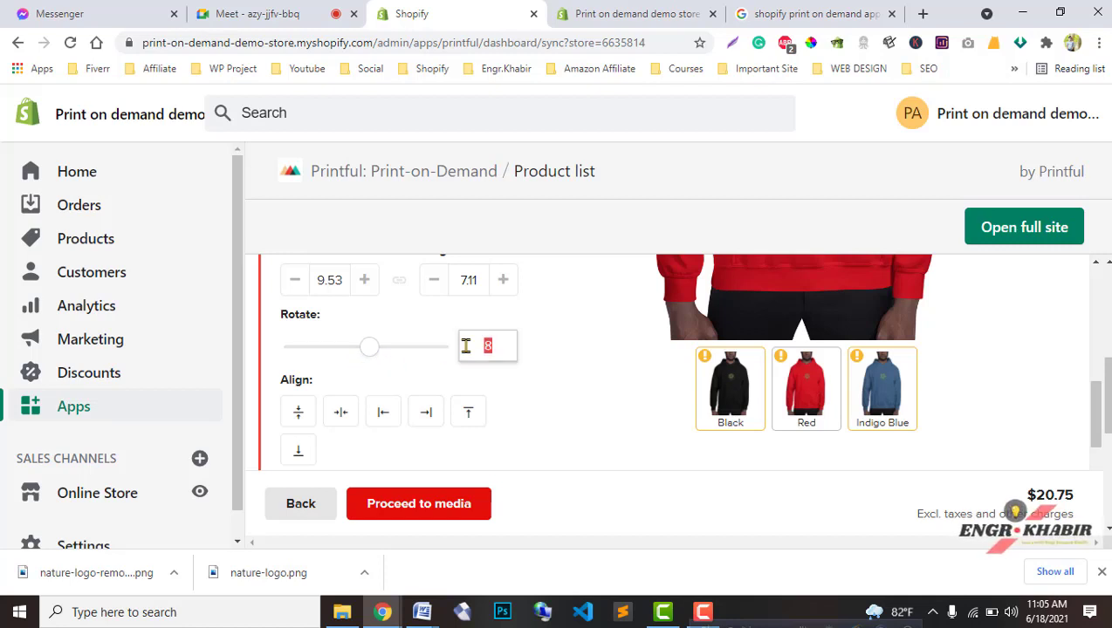
type("0")
scroll(681, 393, "up", 4)
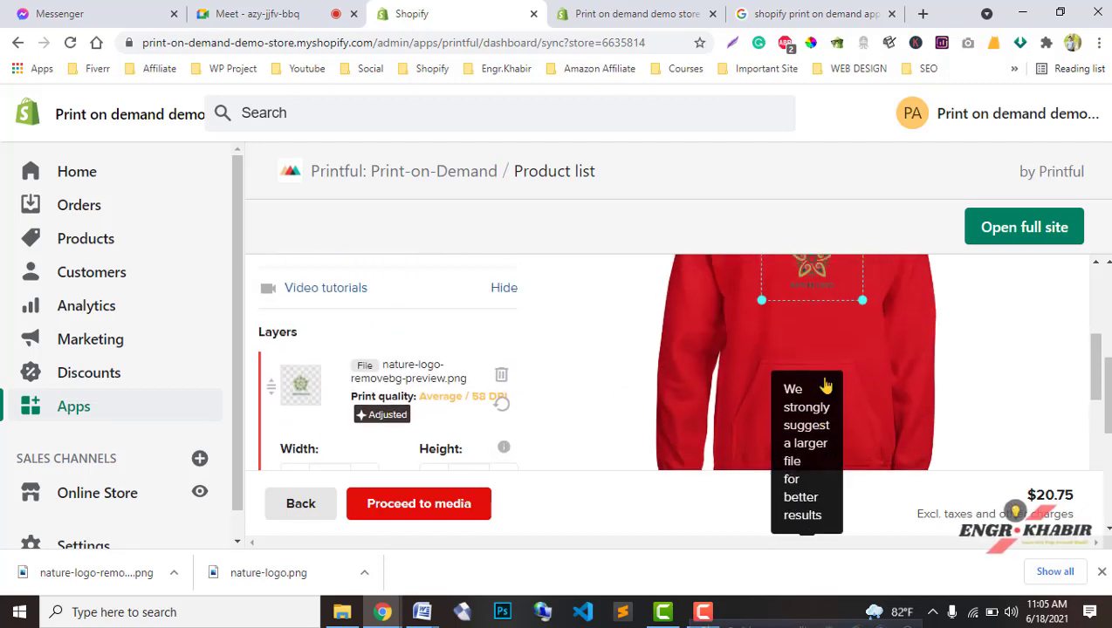
Review the logo layer's align, flip, crop and image personalization options, and deselect the logo on the hoodie
scroll(673, 419, "down", 5)
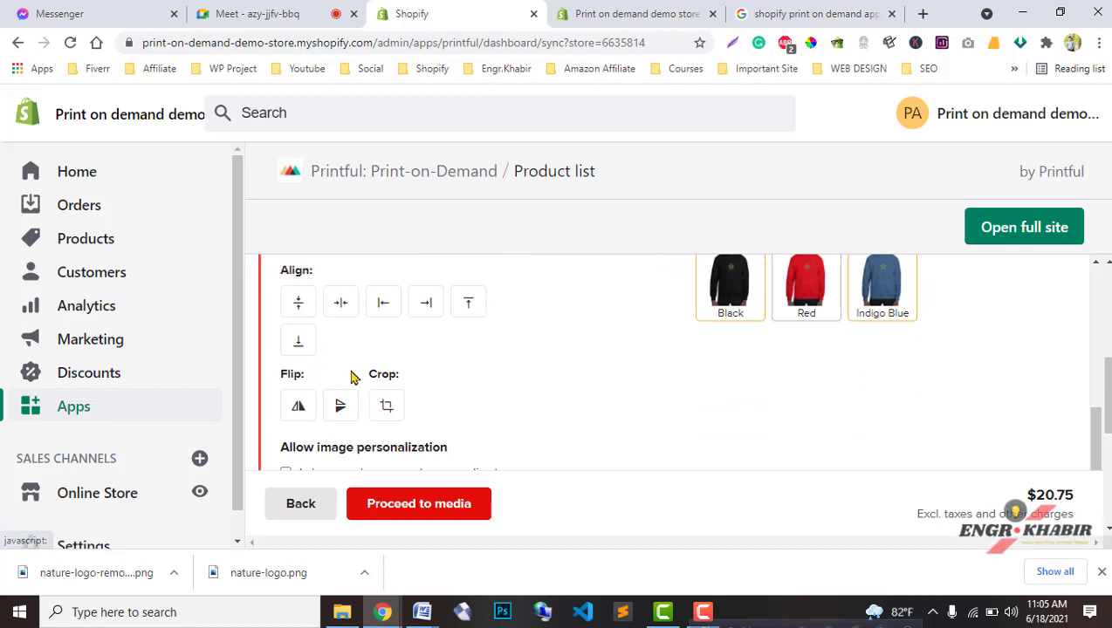
scroll(321, 419, "down", 1)
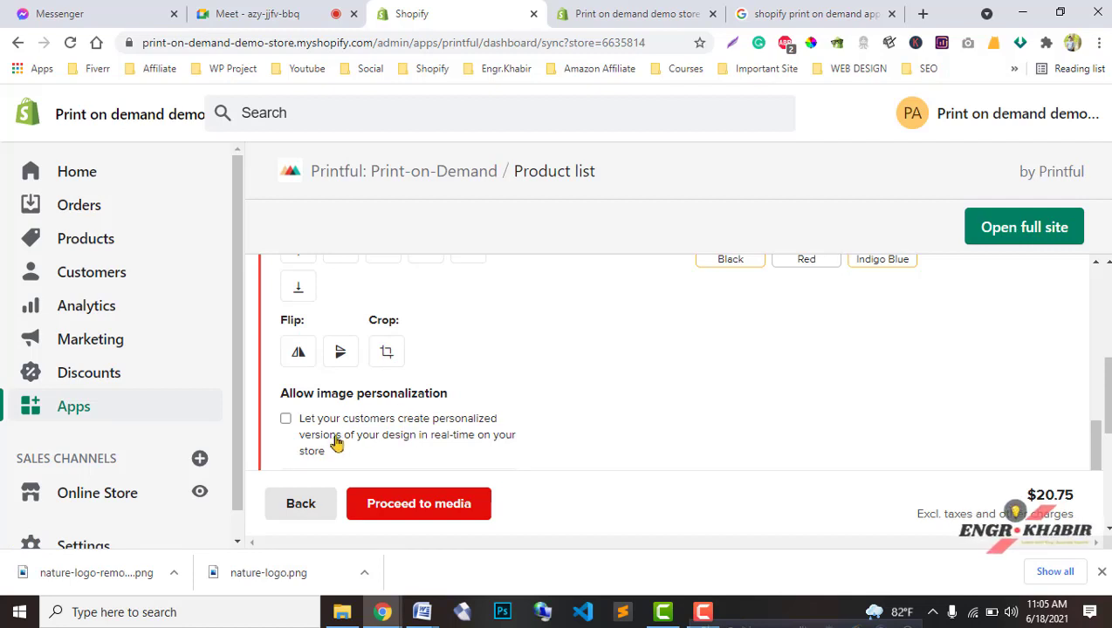
scroll(579, 441, "up", 5)
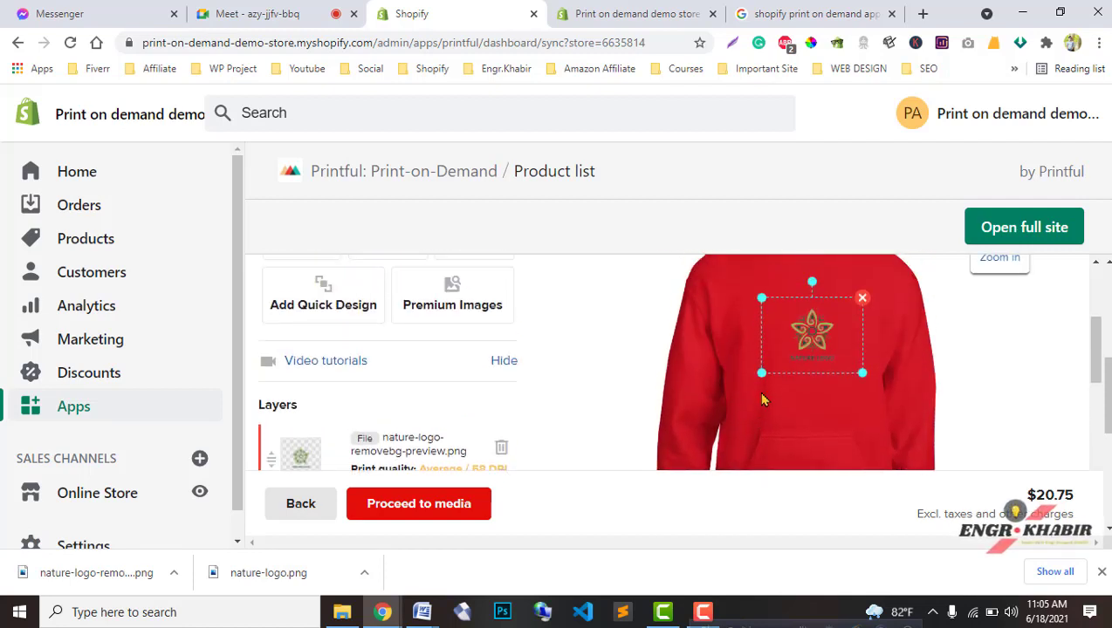
scroll(564, 361, "up", 1)
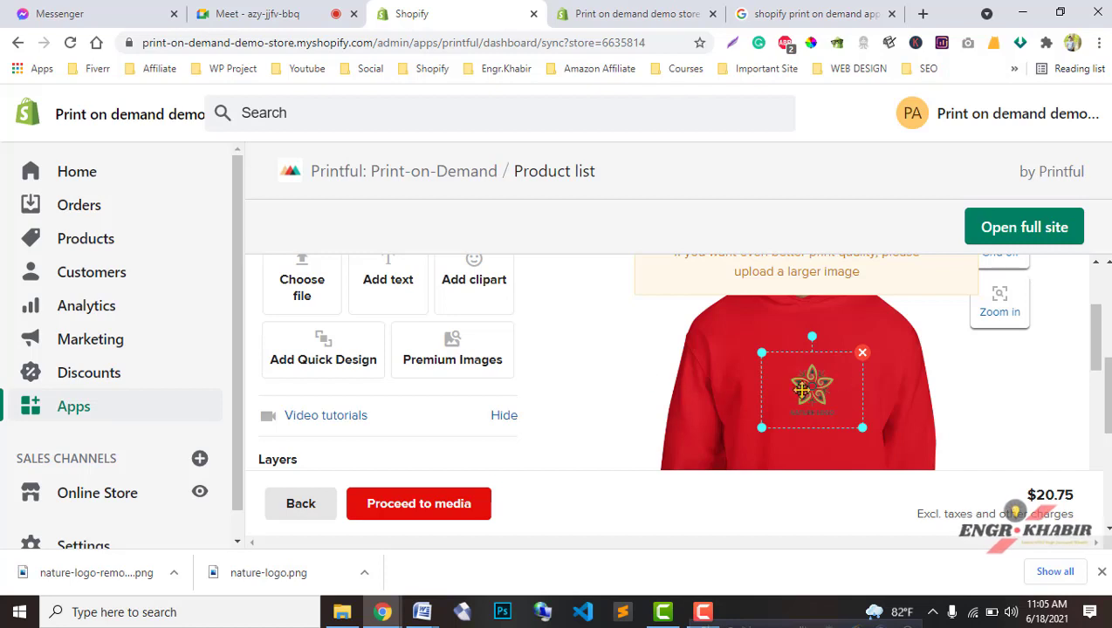
left_click(759, 367)
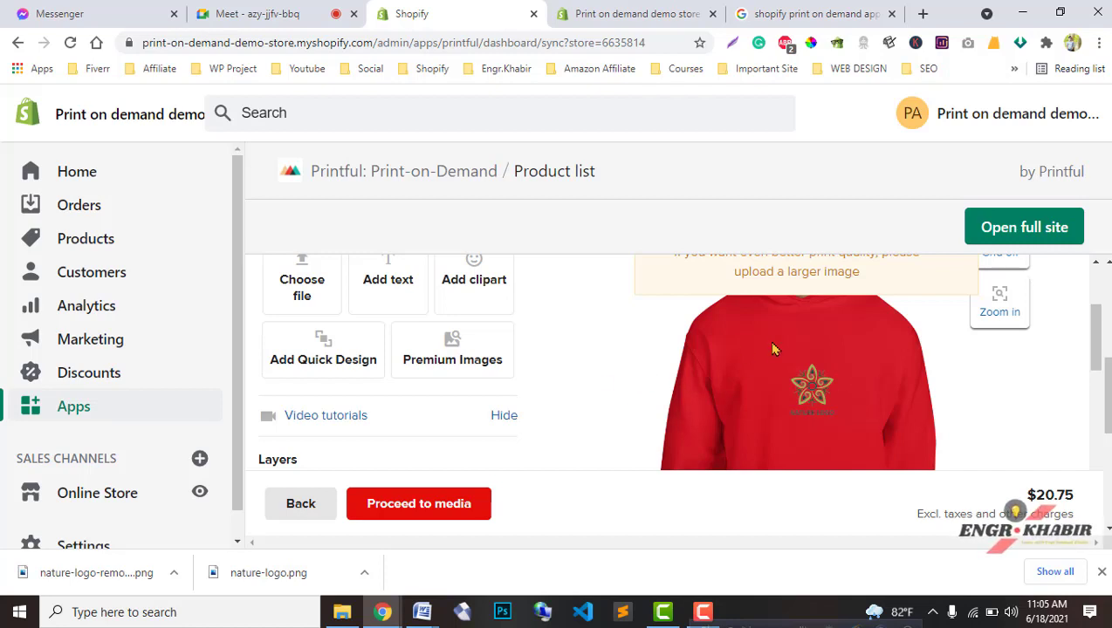
Capture the Allow image personalization section with the Lightshot screenshot tool
scroll(527, 420, "down", 7)
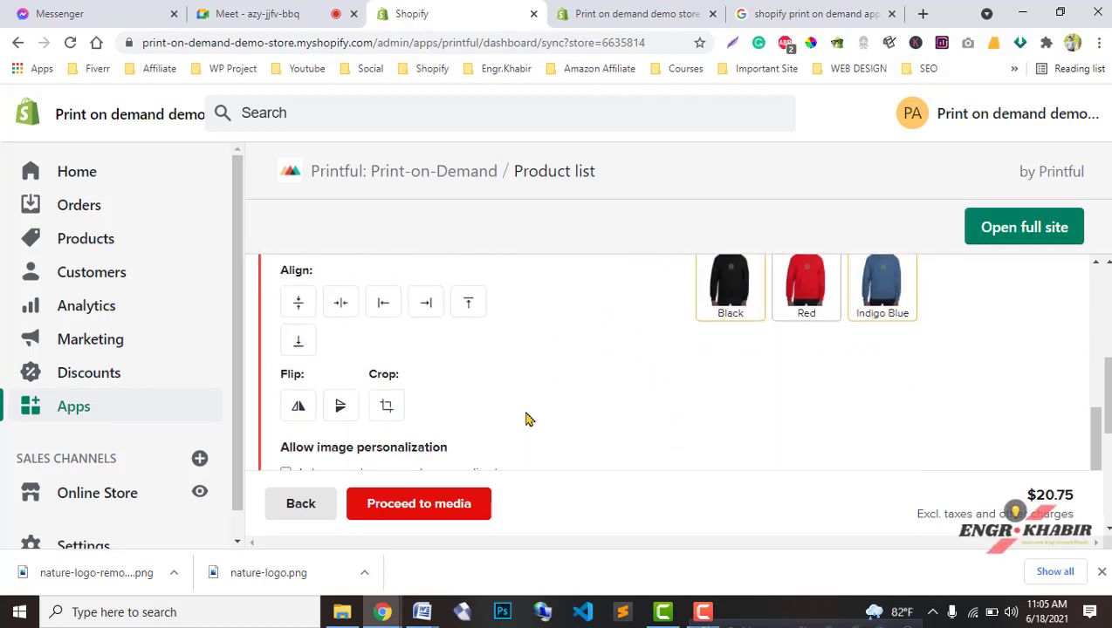
left_click(732, 42)
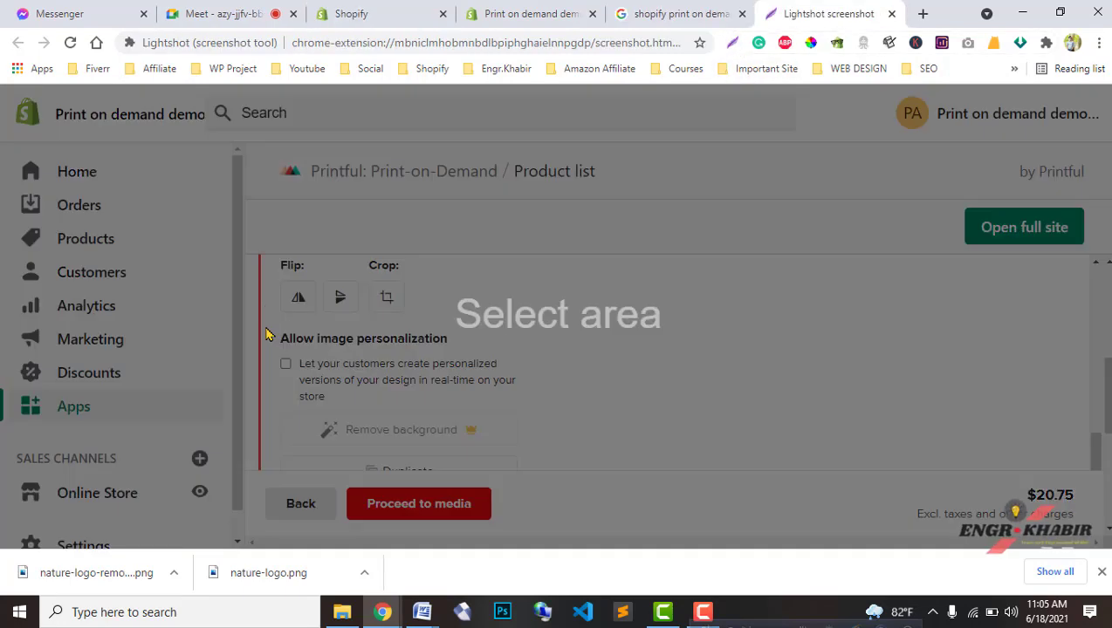
left_click_drag(264, 324, 605, 479)
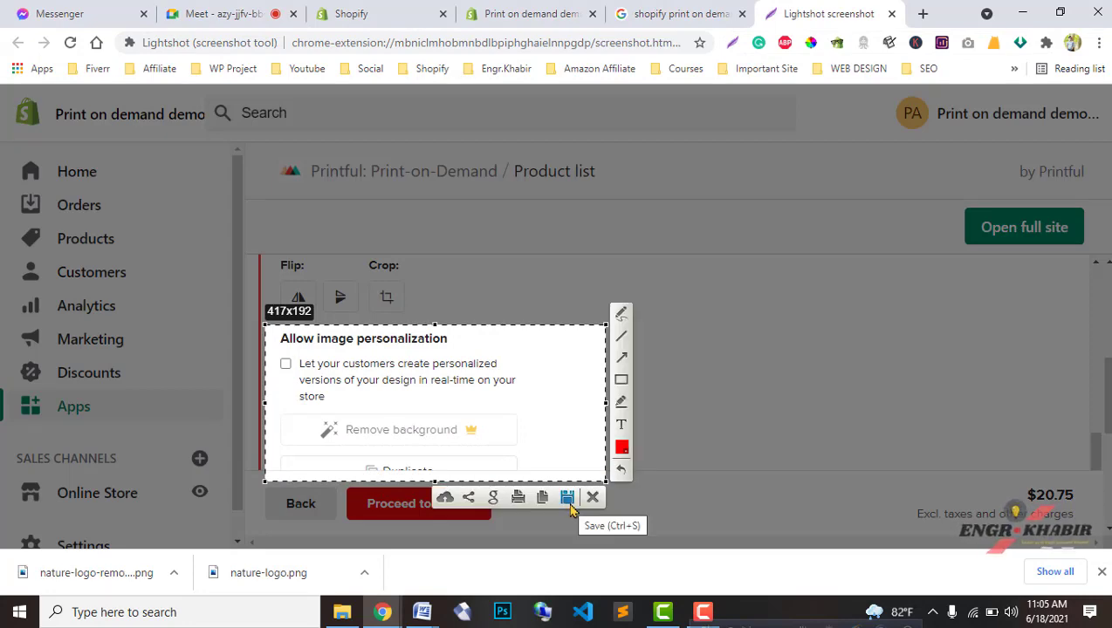
Save the screenshot as a PNG image named "print on demand calss 7" in the Downloads folder
left_click(567, 497)
type("p")
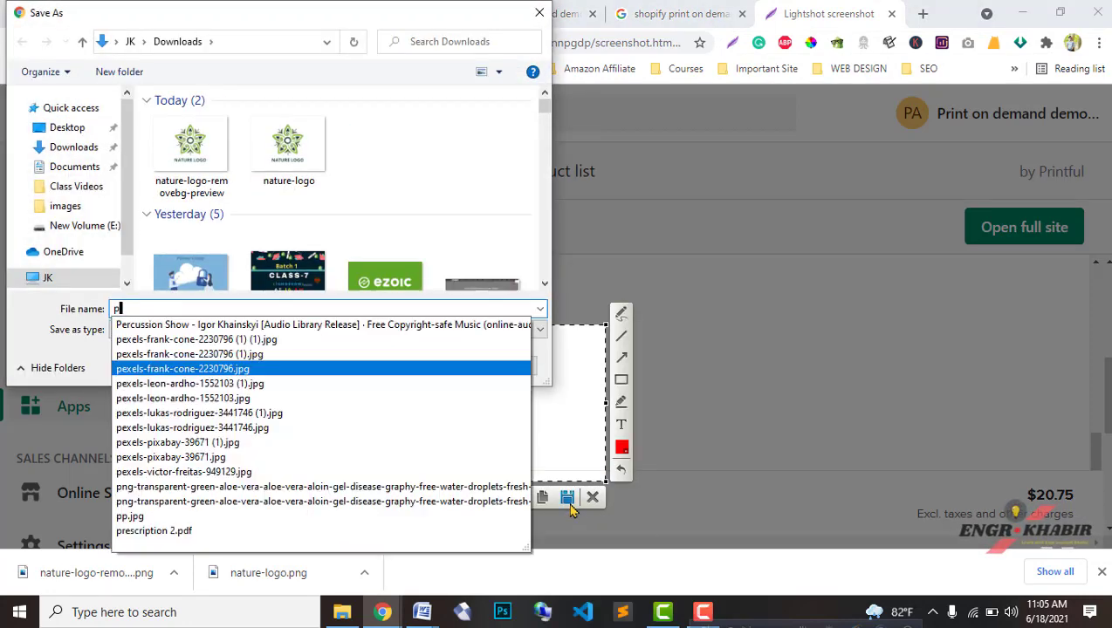
type("rint on dema")
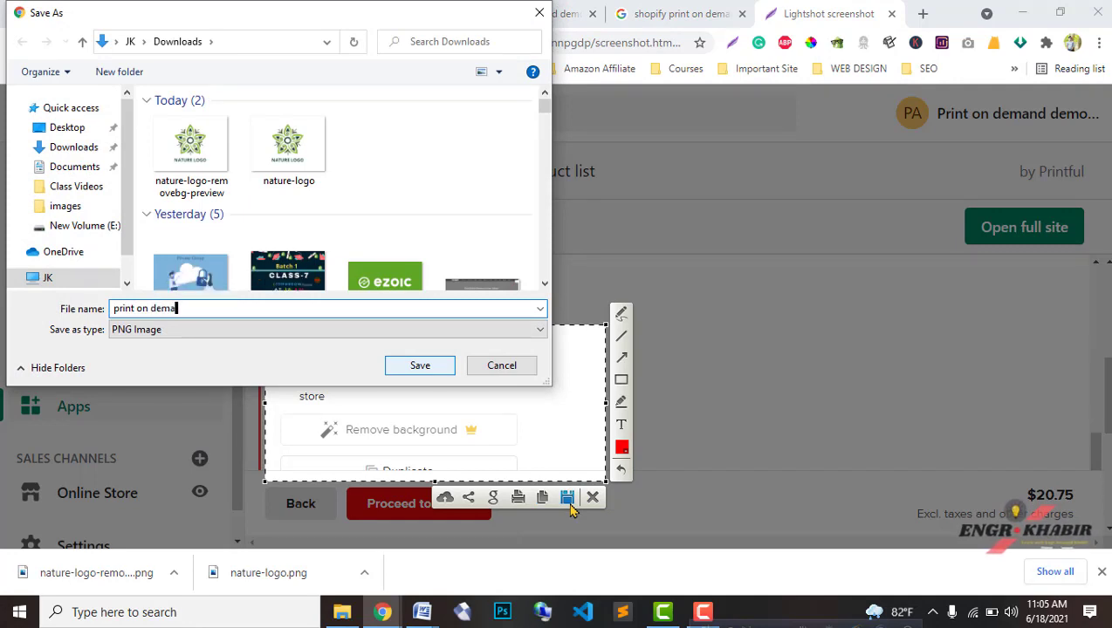
type("nd cal")
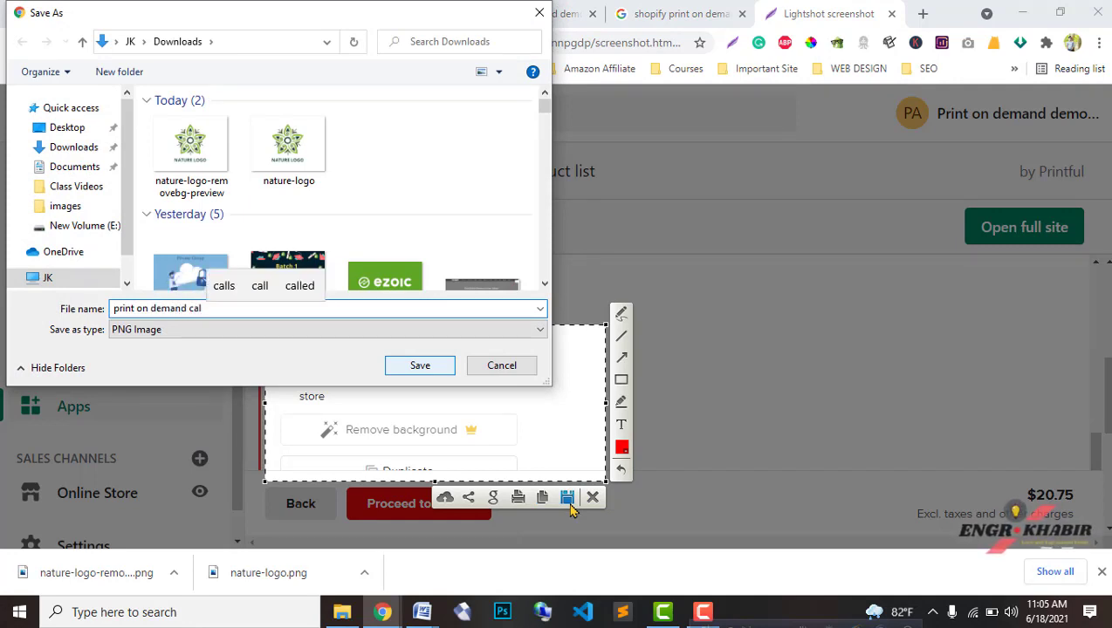
type("ss 7")
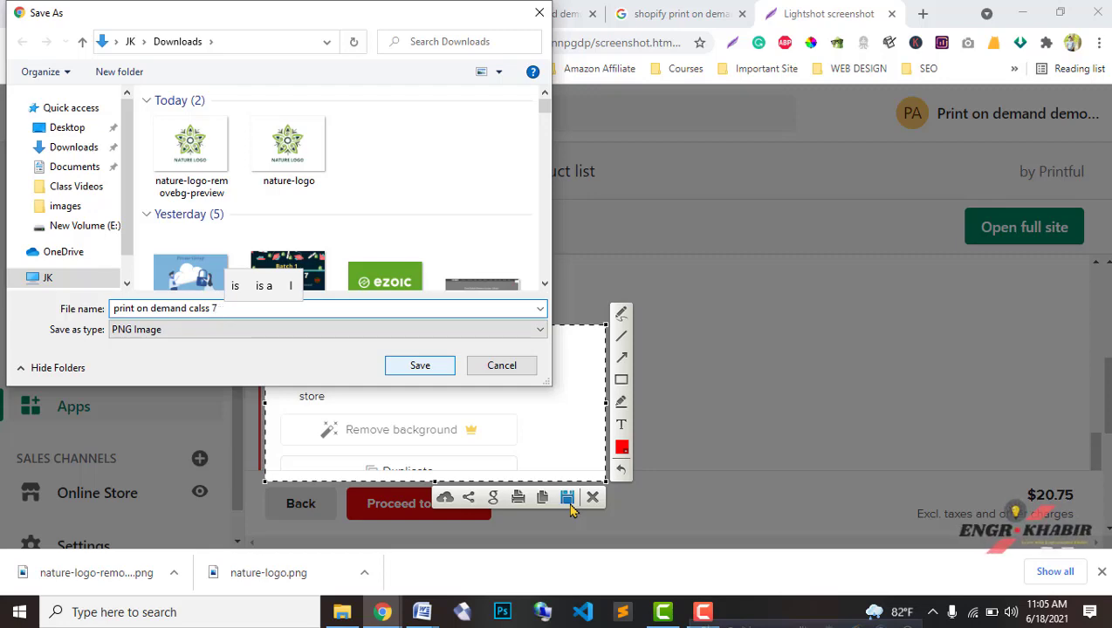
key("Return")
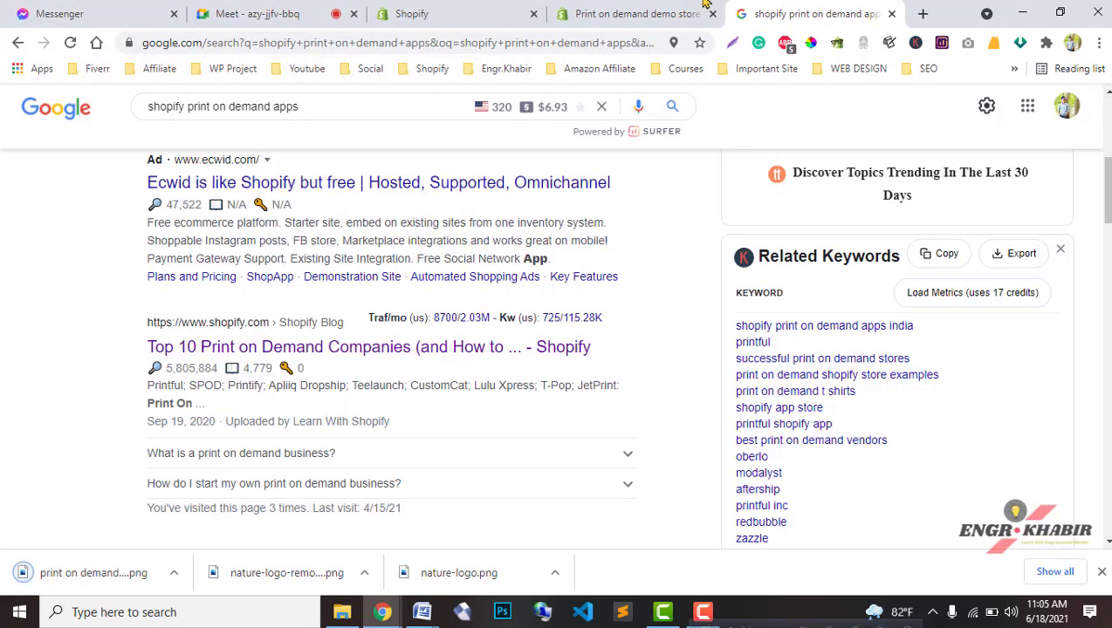
Return to the Printful hoodie editor and review the logo's layer settings, the design tools and the front mockup
left_click(705, 7)
left_click(497, 7)
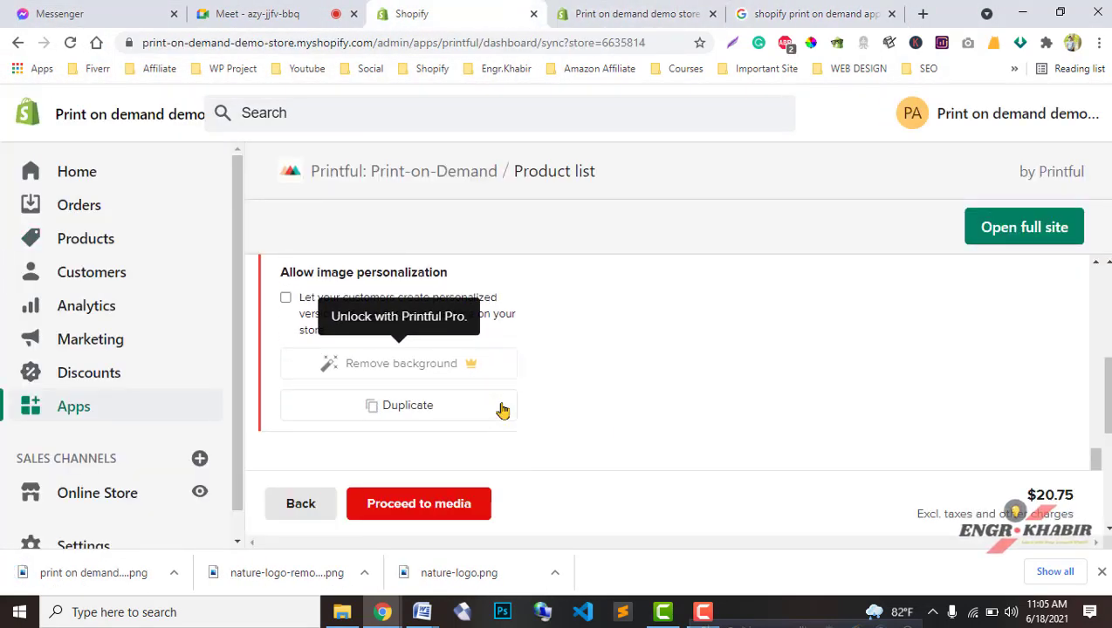
scroll(502, 410, "up", 5)
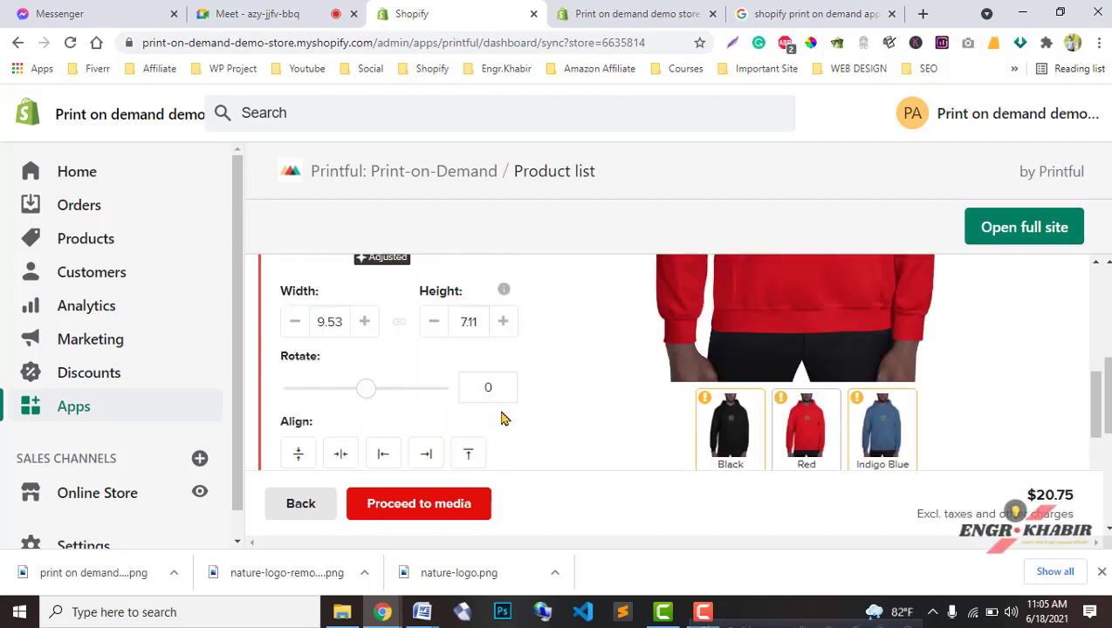
scroll(524, 423, "up", 8)
scroll(548, 431, "down", 2)
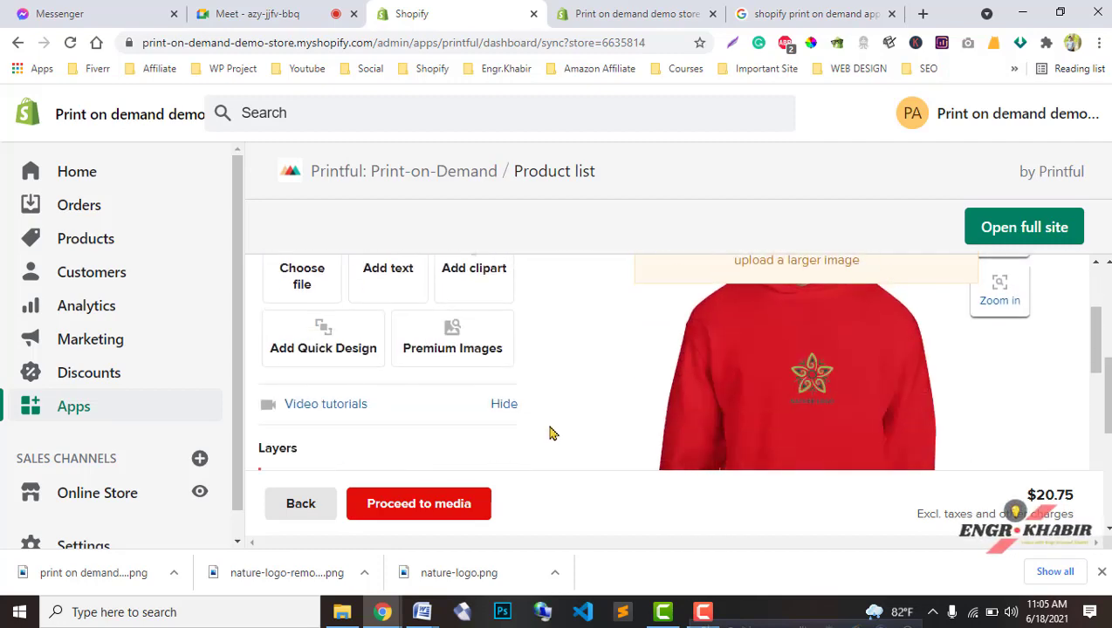
scroll(550, 432, "up", 1)
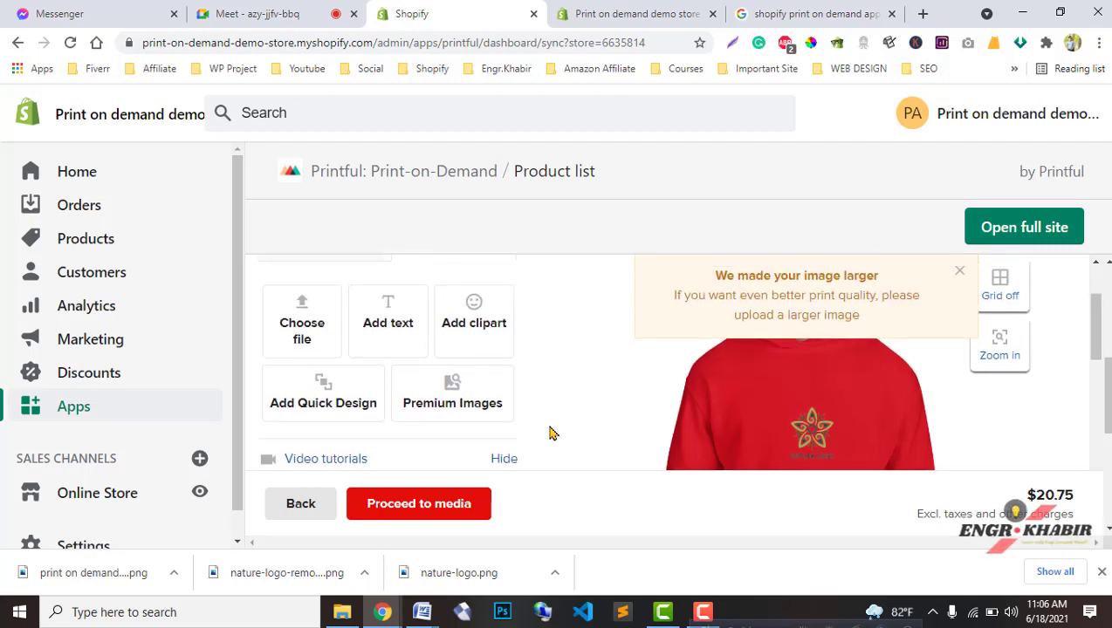
scroll(325, 412, "up", 2)
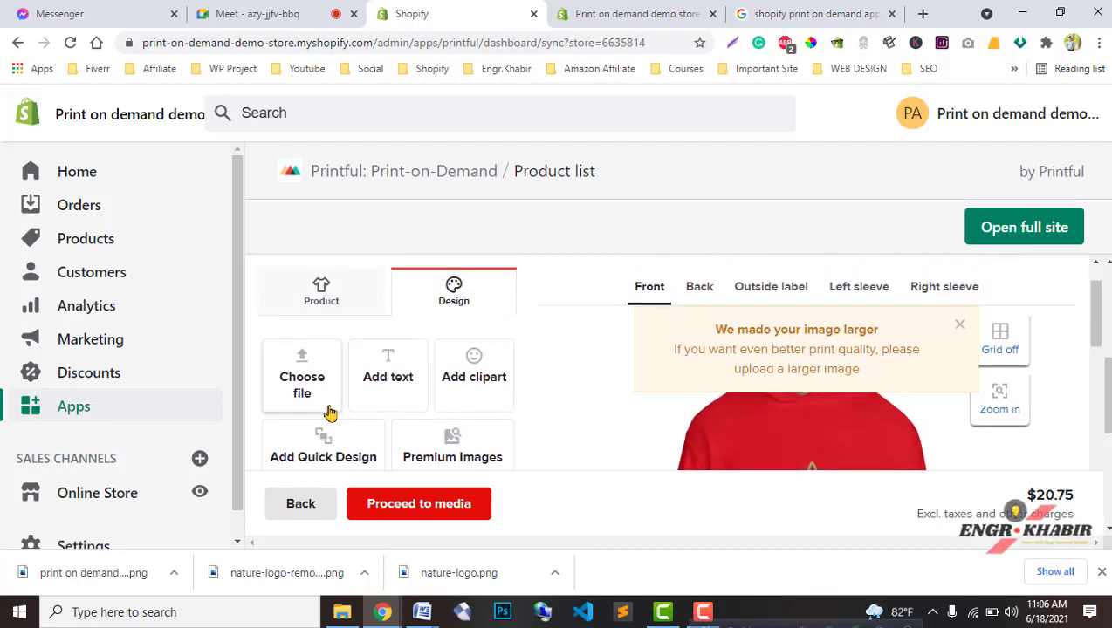
scroll(558, 407, "down", 4)
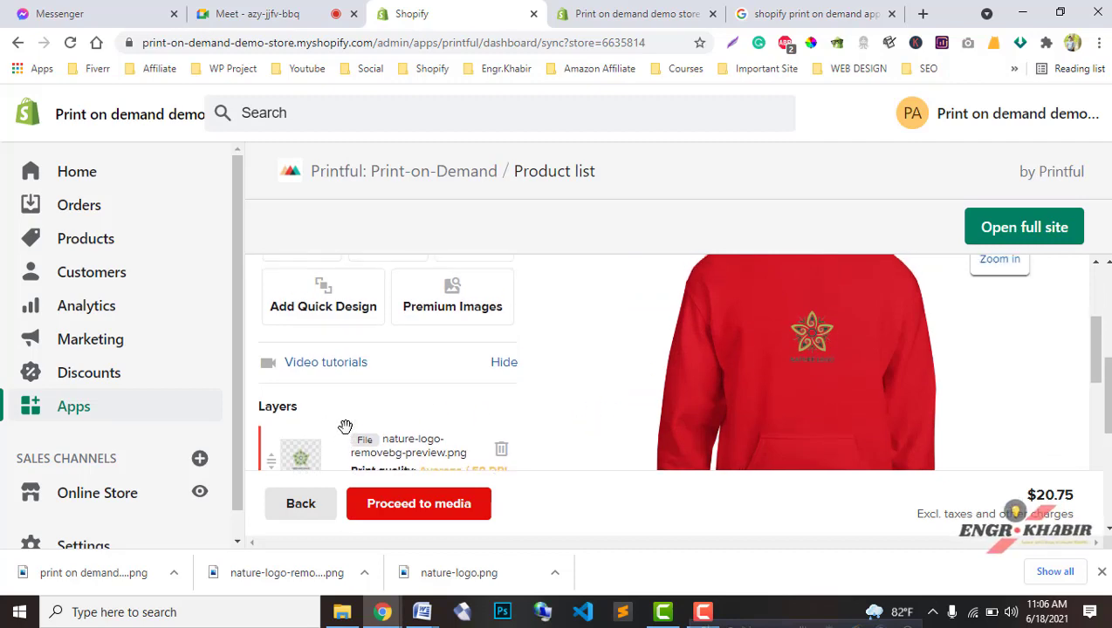
scroll(541, 465, "up", 4)
scroll(538, 464, "down", 4)
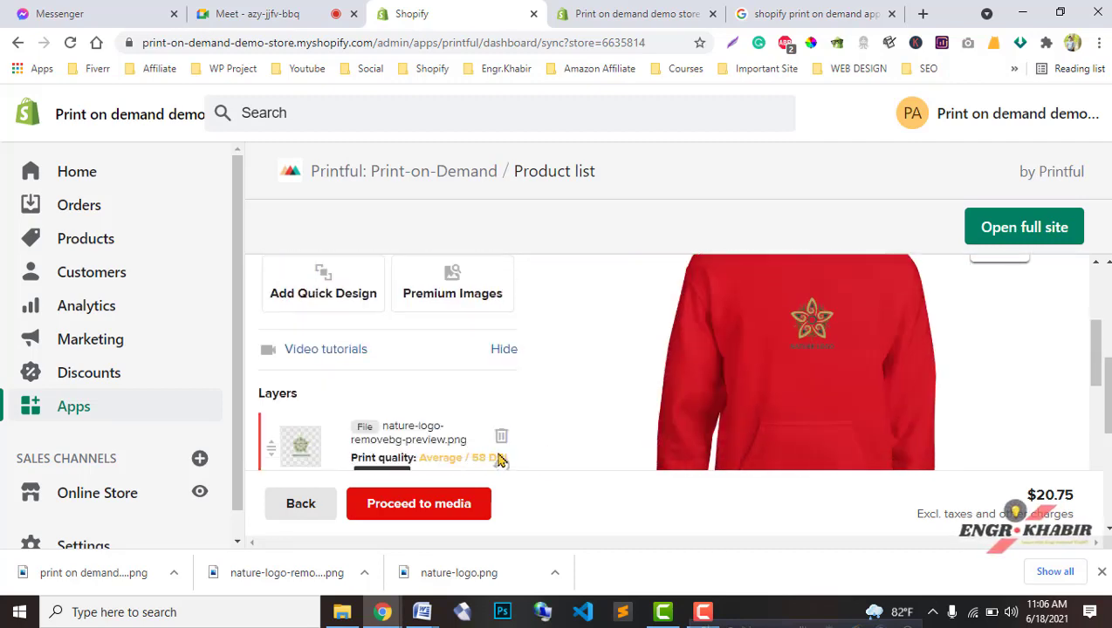
scroll(459, 404, "up", 3)
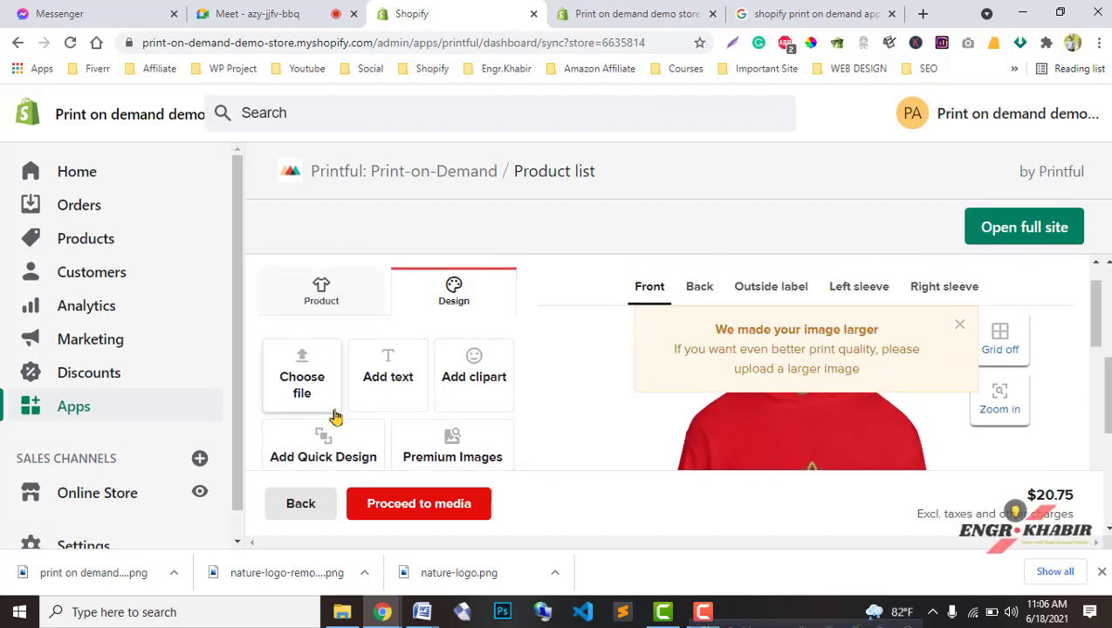
left_click(401, 381)
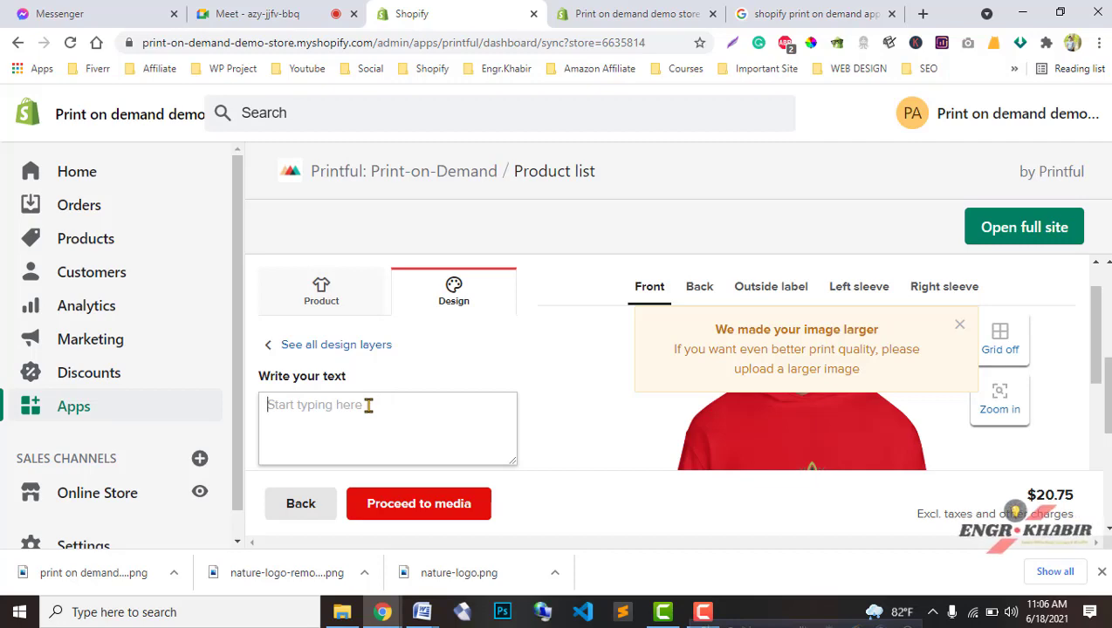
type("goo")
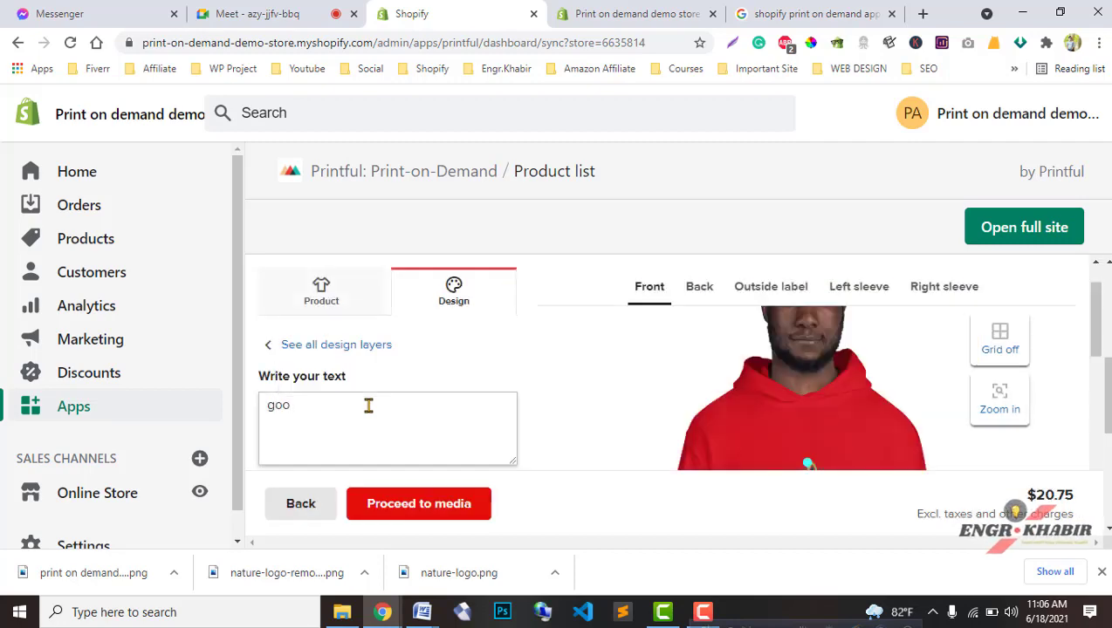
key("BackSpace")
key("BackSpace")
key("BackSpace")
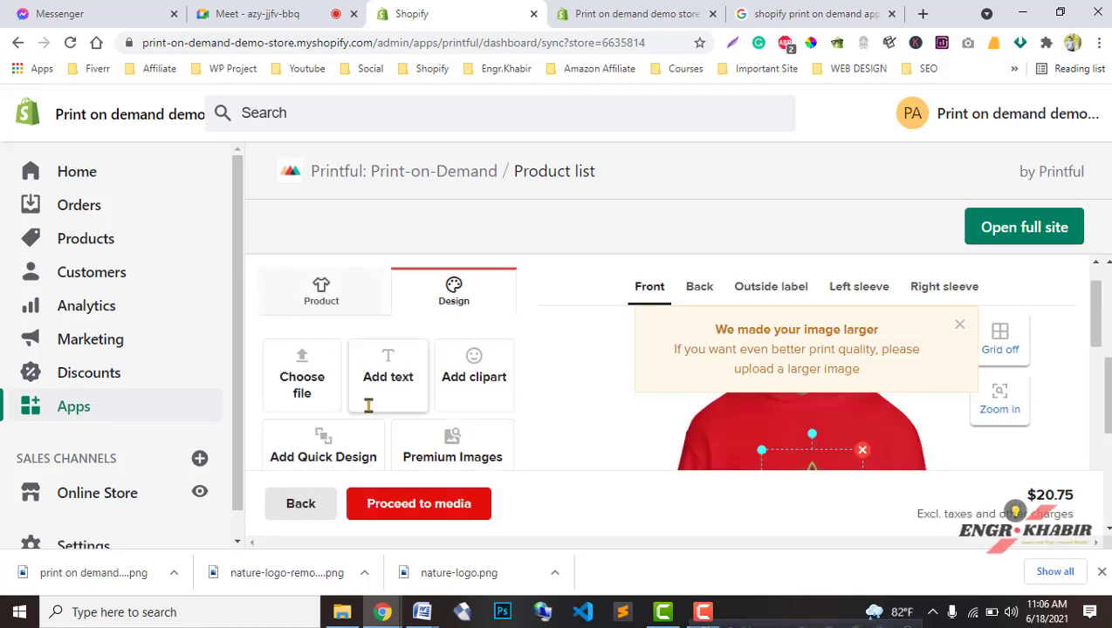
Add a text layer reading "printon demand" to the front of the hoodie
left_click(378, 395)
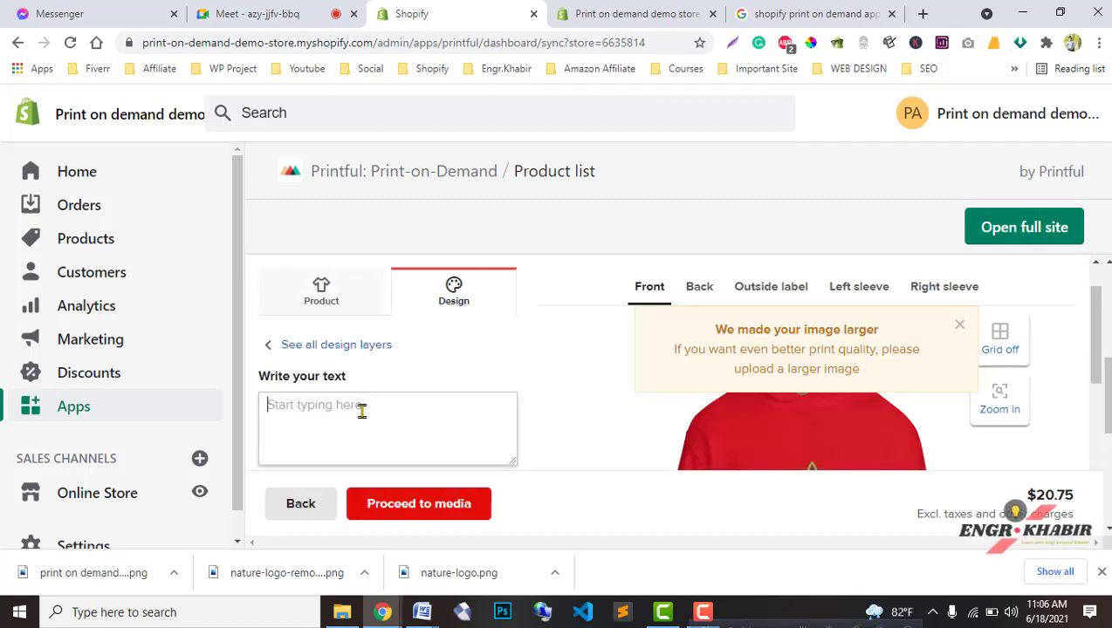
type("print")
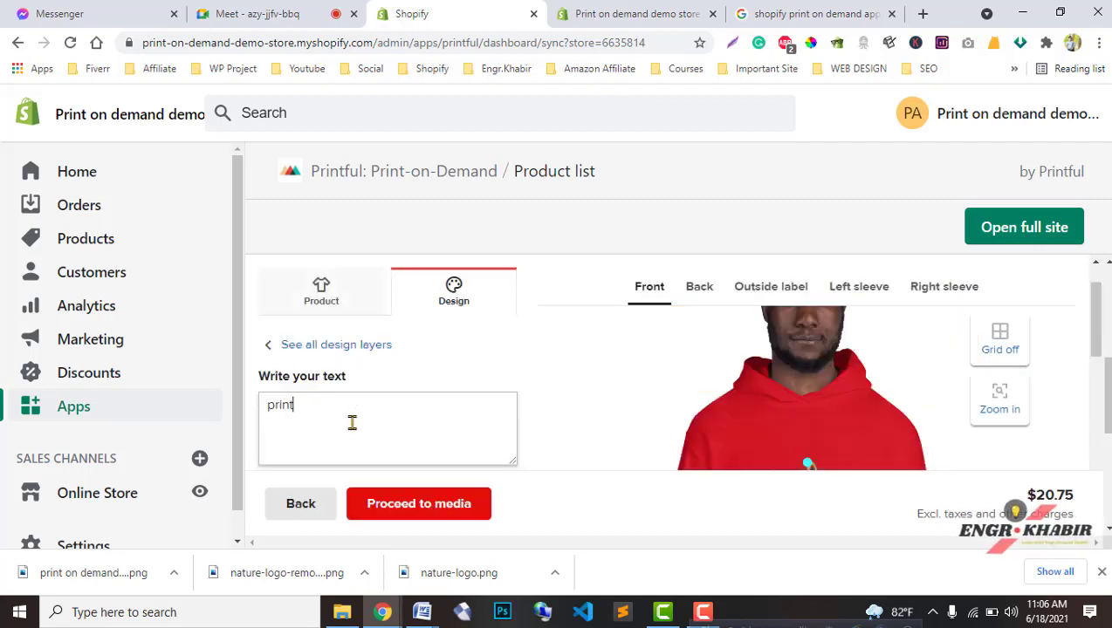
type("on demand")
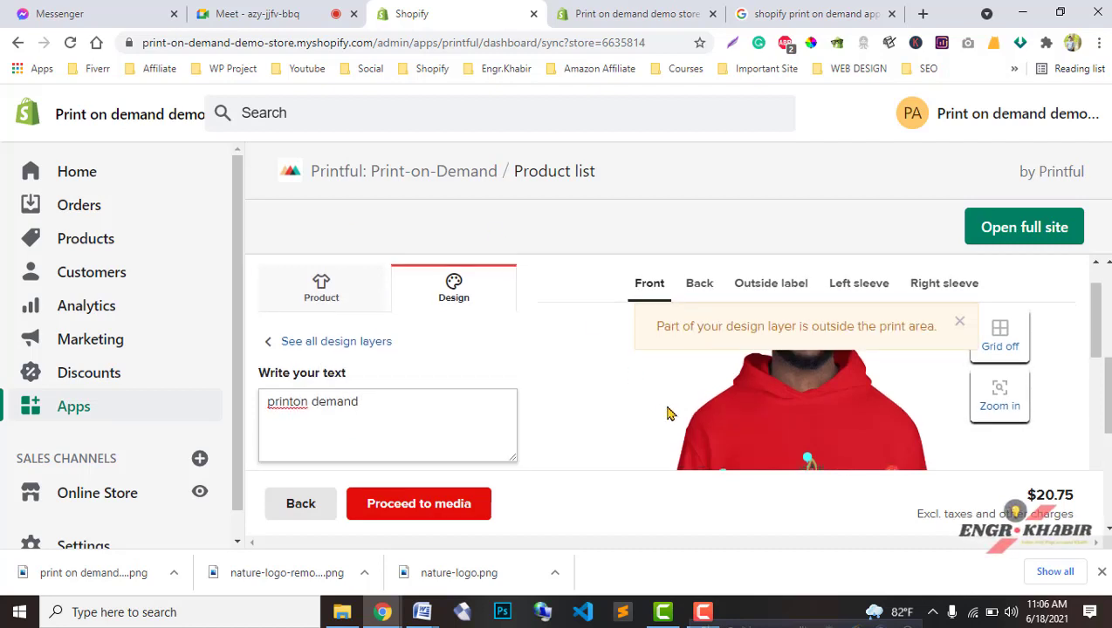
Place the text just beneath the nature logo and shrink it to a text size of about 1.06
scroll(673, 410, "down", 2)
left_click_drag(784, 331, 800, 375)
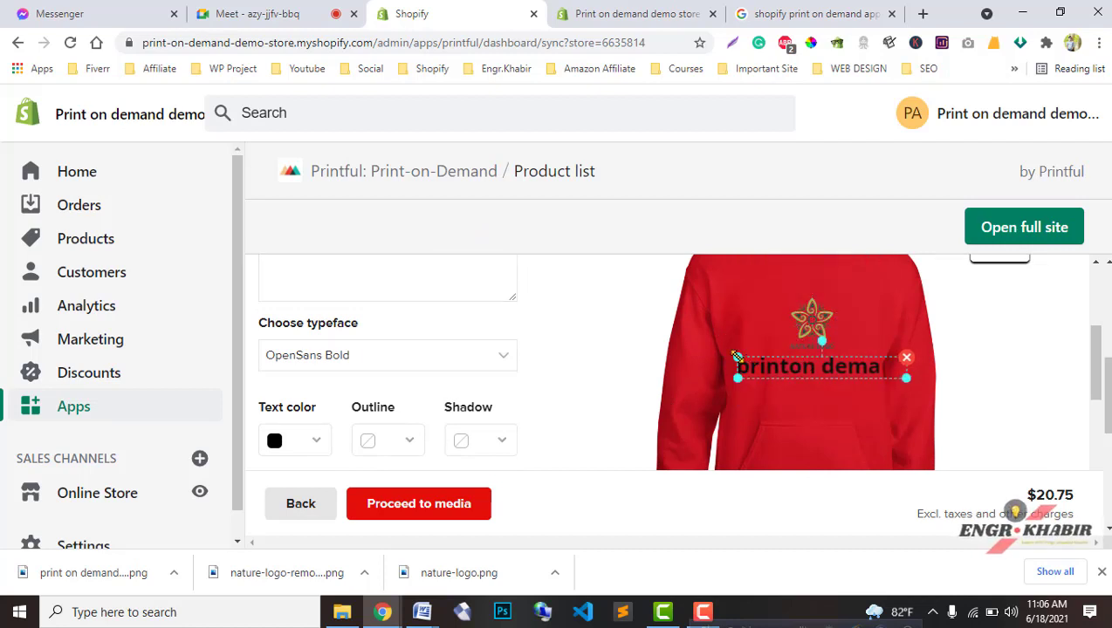
left_click_drag(736, 357, 812, 363)
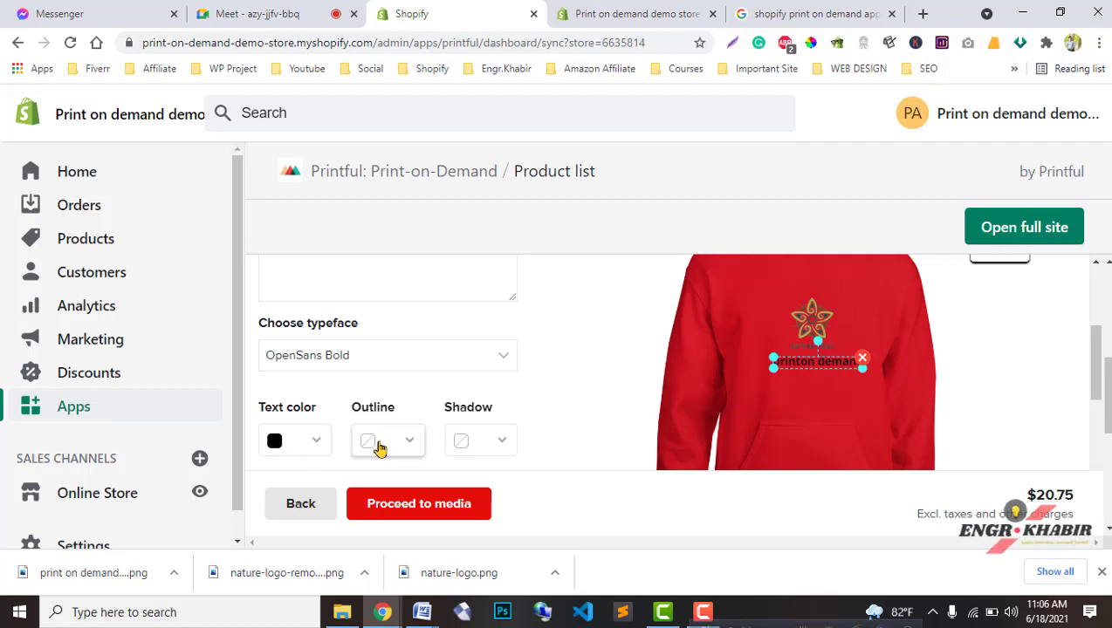
Give the text a yellow outline and set its letter spacing to 0.20
left_click(368, 446)
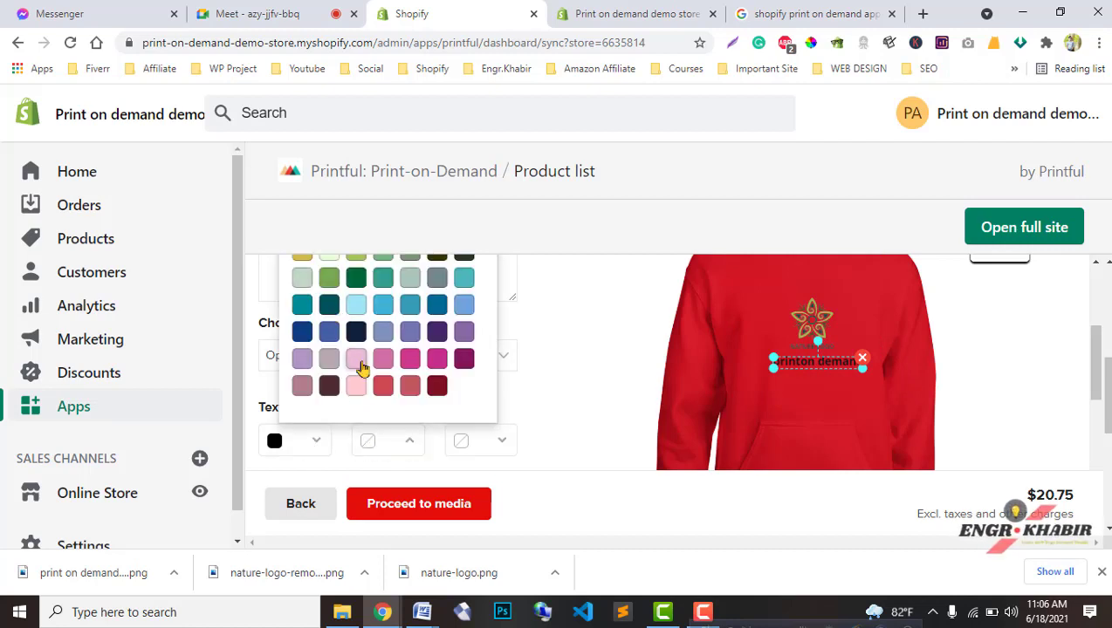
scroll(362, 369, "up", 2)
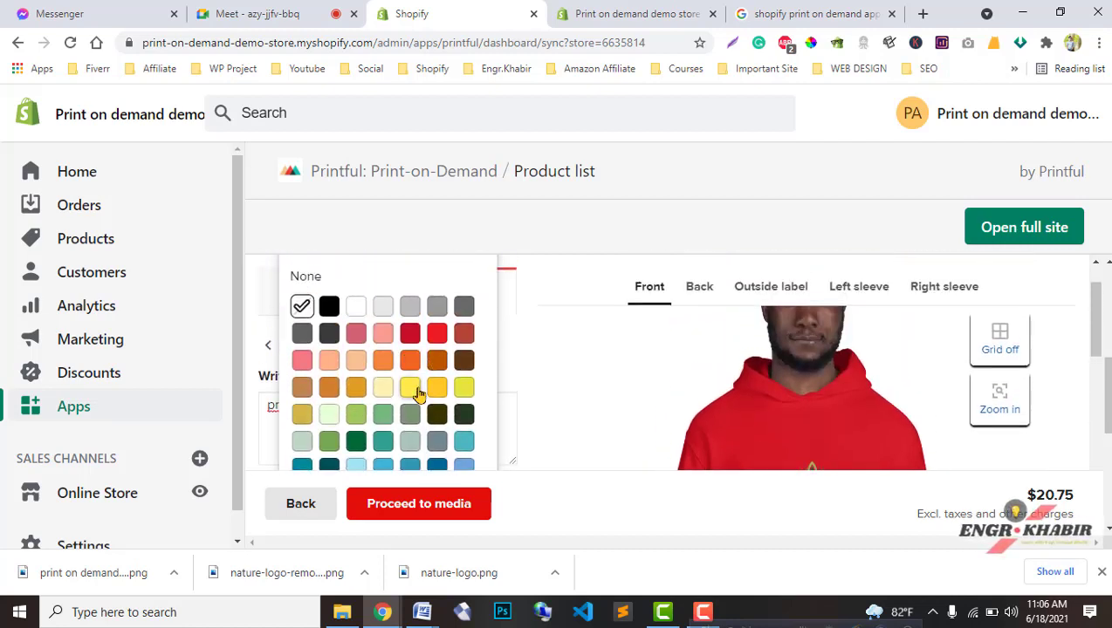
left_click(410, 387)
scroll(418, 395, "down", 2)
scroll(677, 410, "down", 2)
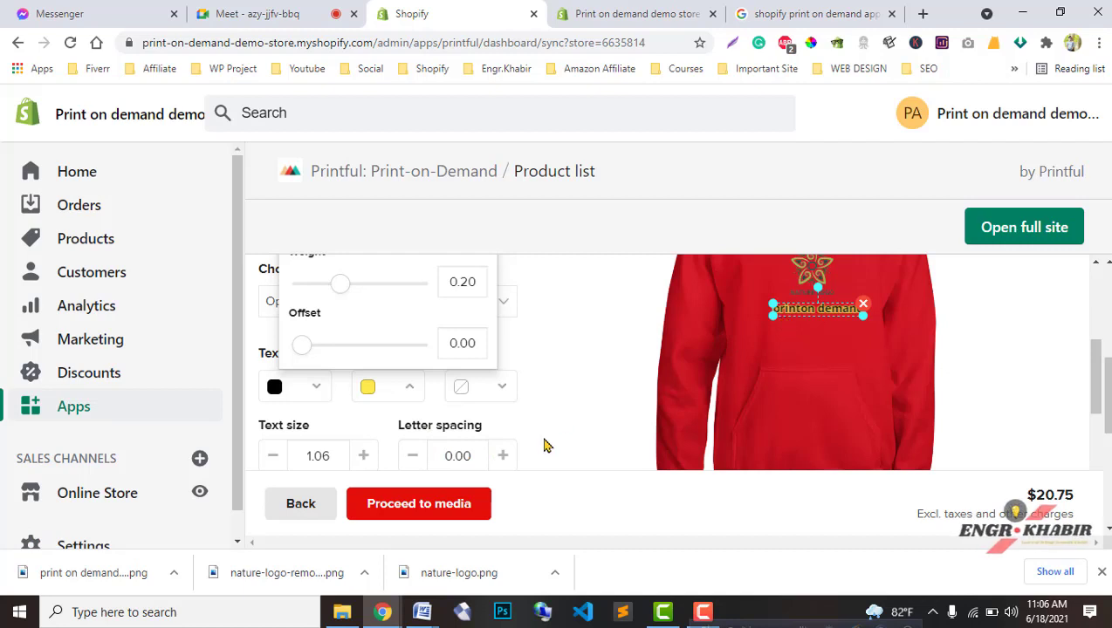
left_click(504, 456)
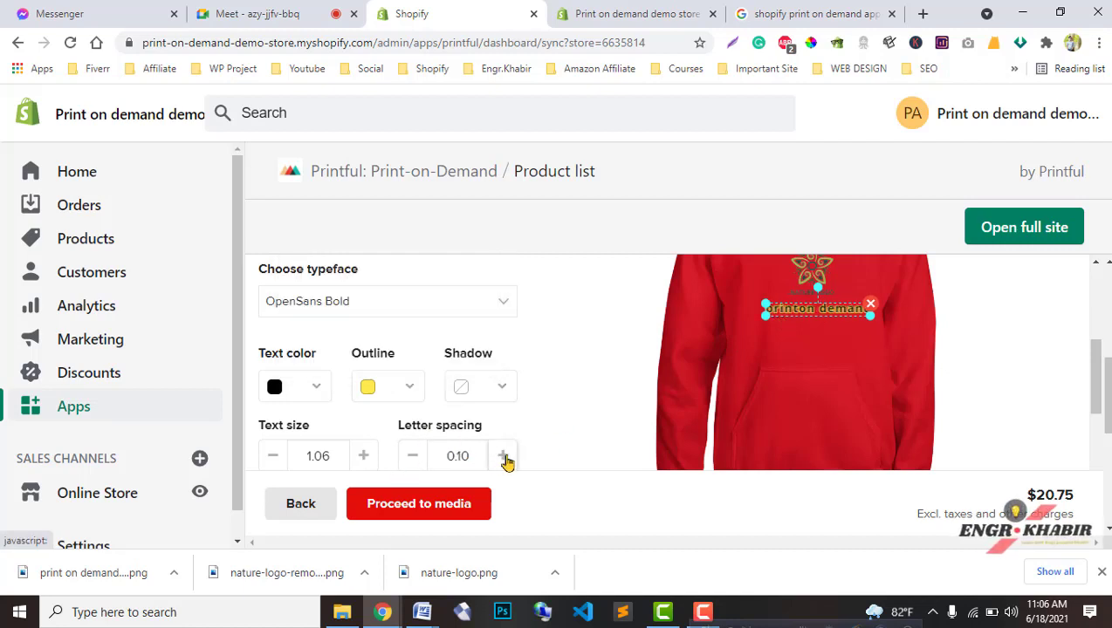
left_click(504, 458)
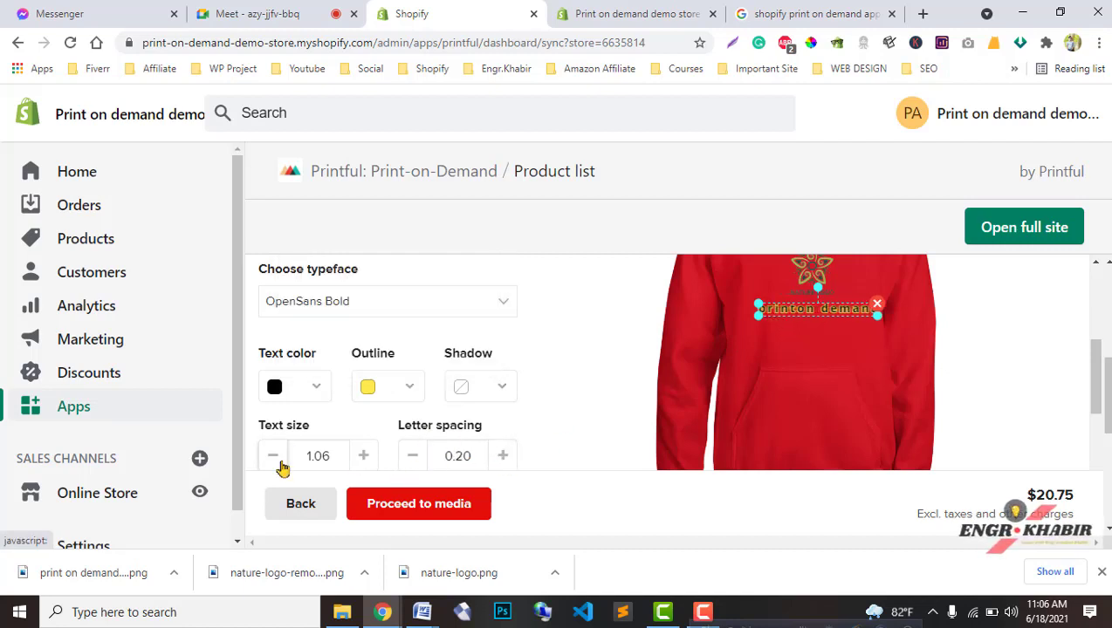
Apply a dark navy shadow to the text on the hoodie
scroll(357, 453, "down", 1)
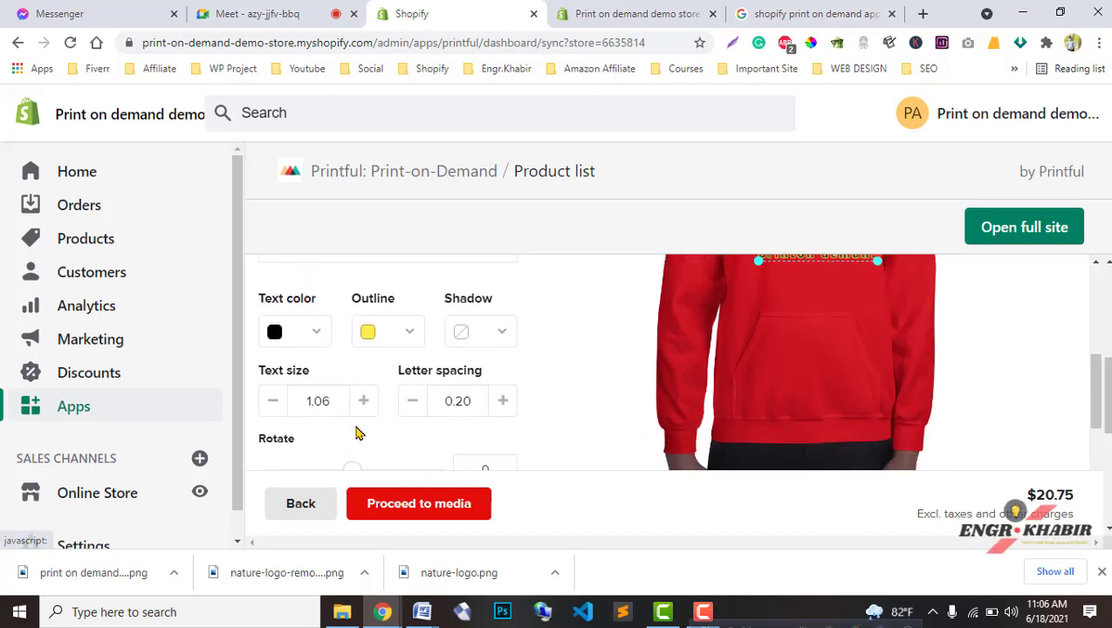
scroll(362, 426, "up", 2)
left_click(498, 440)
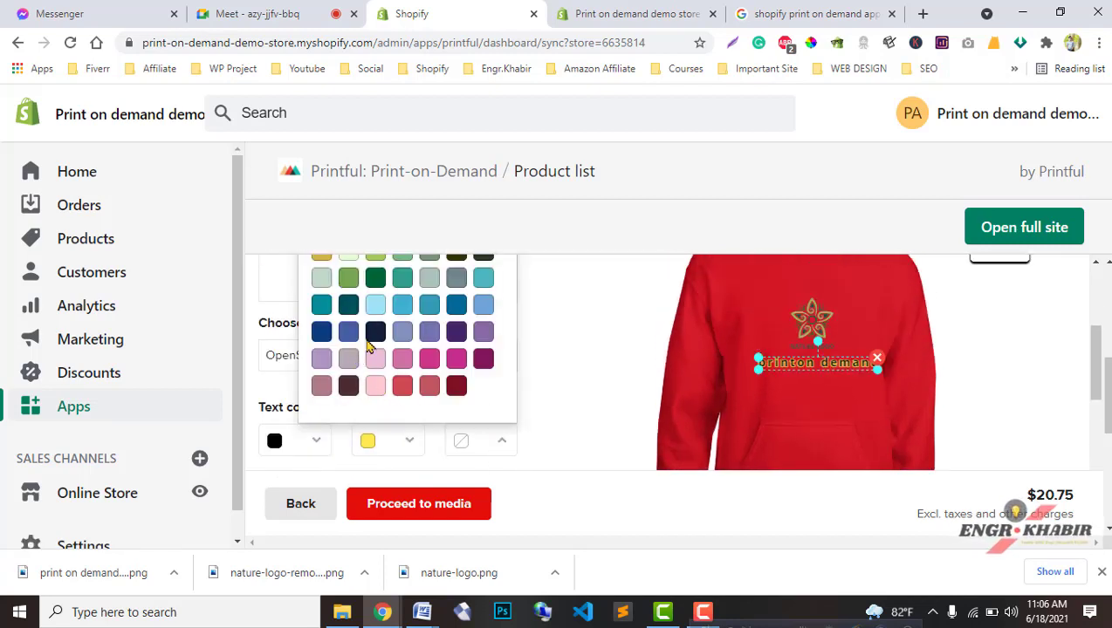
left_click(376, 332)
scroll(401, 362, "up", 2)
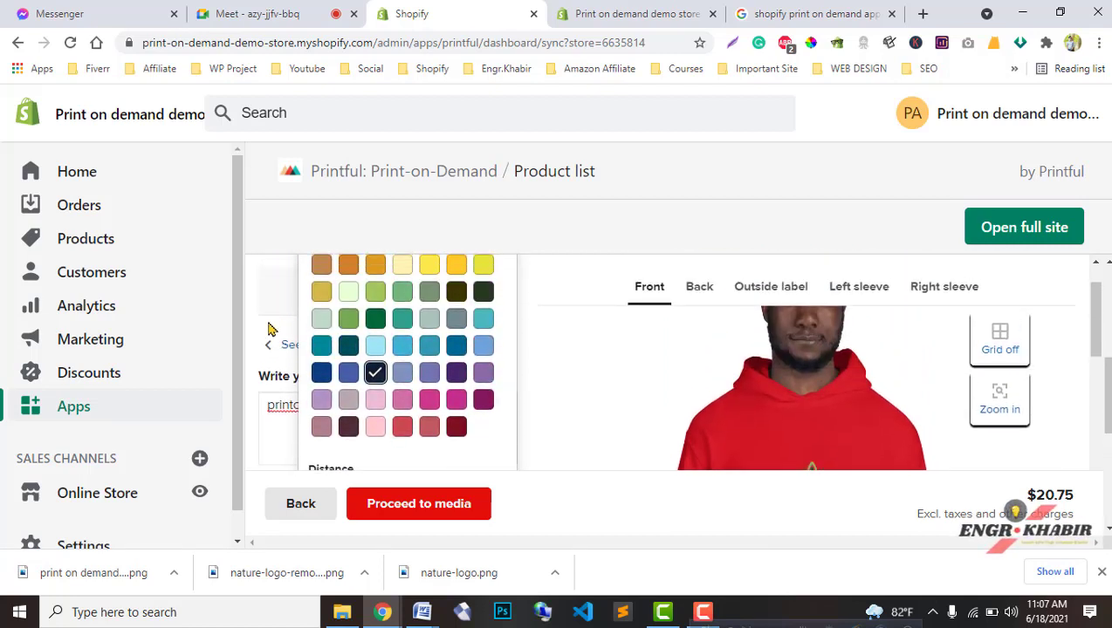
left_click(268, 329)
scroll(431, 411, "up", 1)
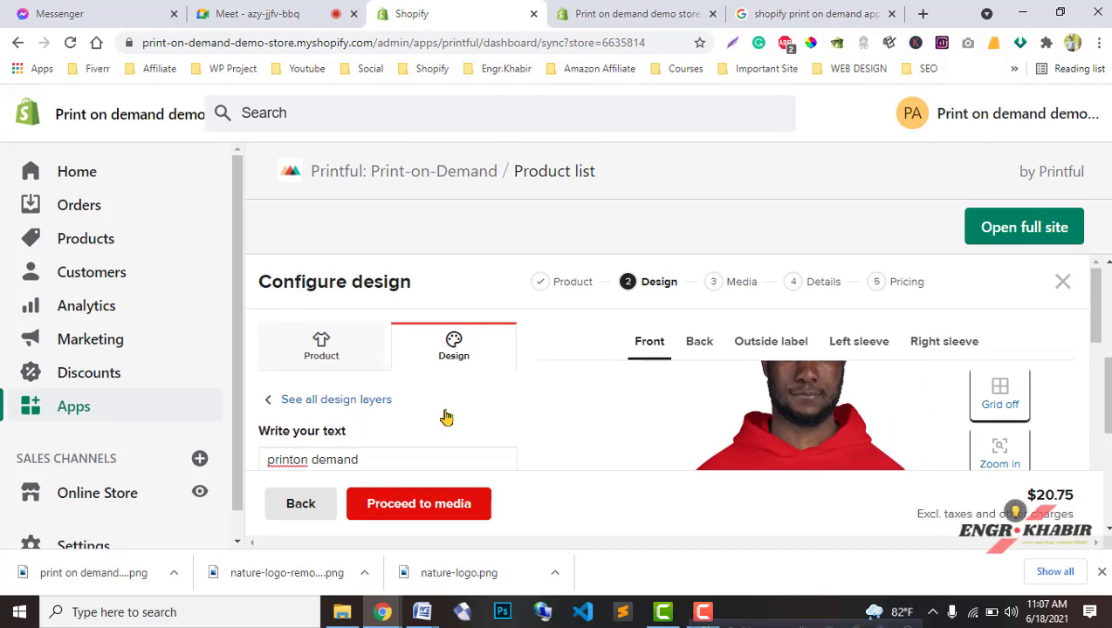
Review the text's spacing, rotate and arc settings, and allow customers to personalize the text in the store
scroll(478, 417, "down", 2)
scroll(478, 416, "down", 3)
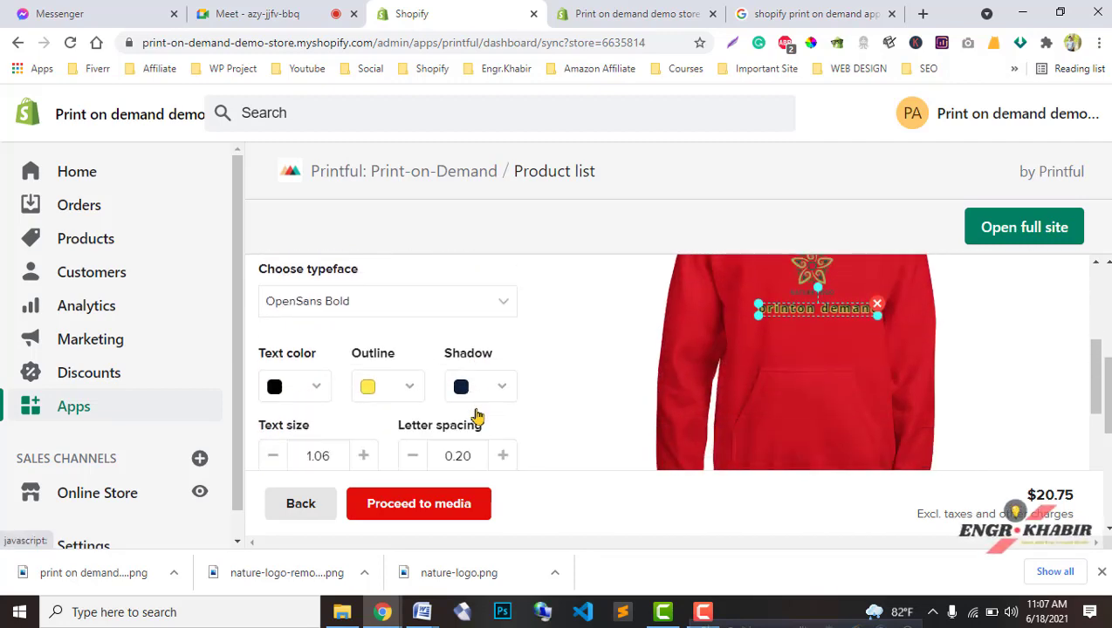
scroll(478, 416, "down", 1)
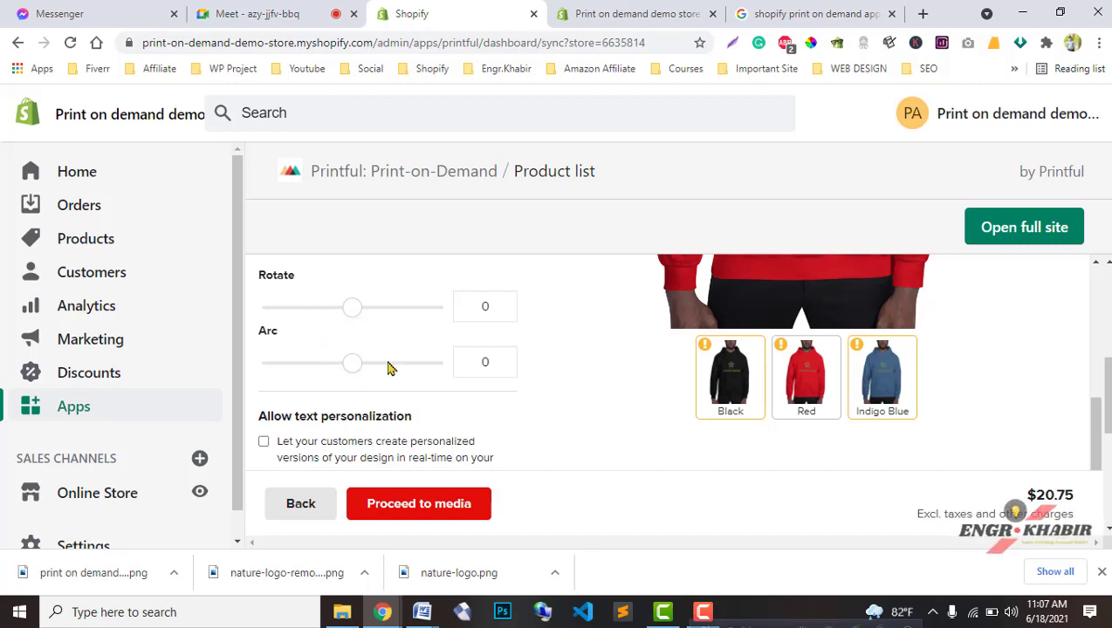
scroll(630, 402, "up", 3)
scroll(596, 427, "down", 2)
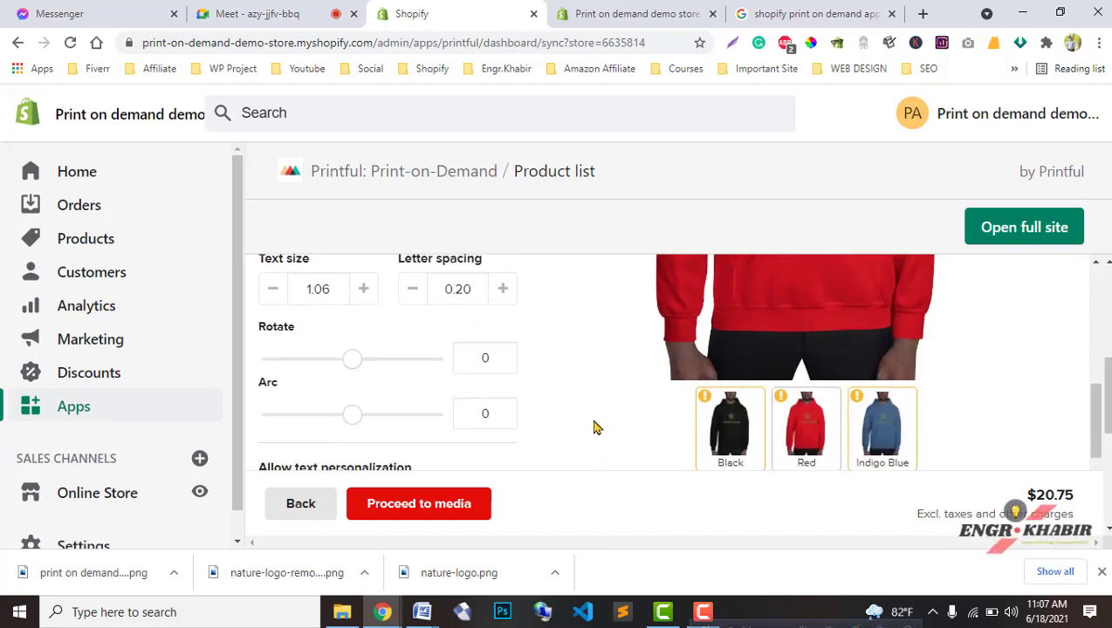
scroll(323, 419, "down", 3)
scroll(288, 349, "up", 1)
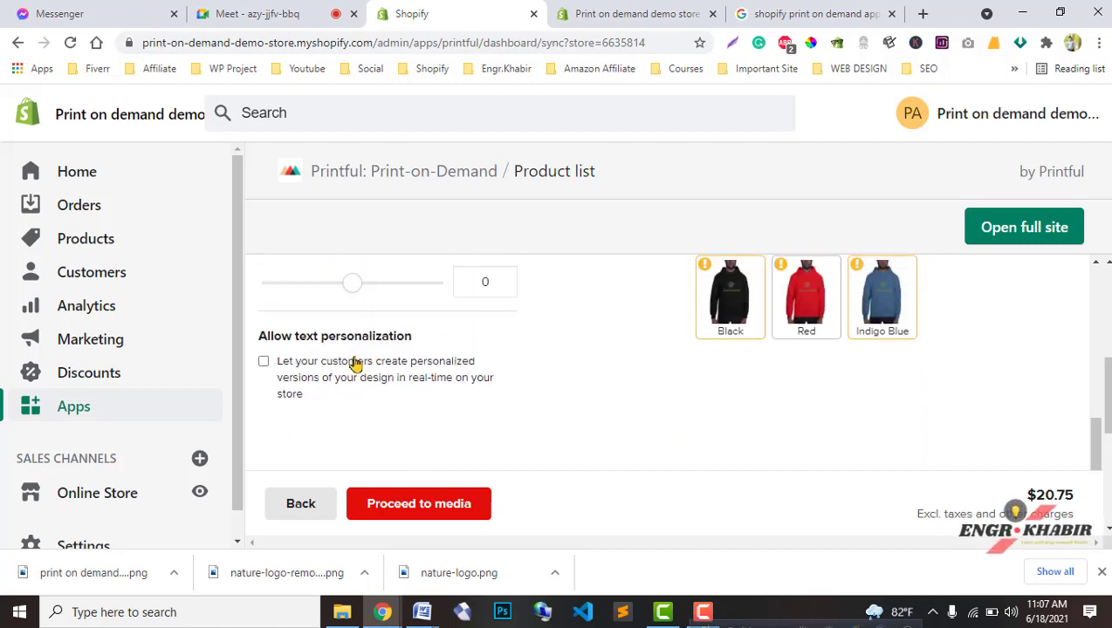
left_click_drag(439, 347, 316, 339)
left_click(487, 373)
Browse the typefaces available for the text and keep OpenSans Bold
scroll(501, 384, "up", 3)
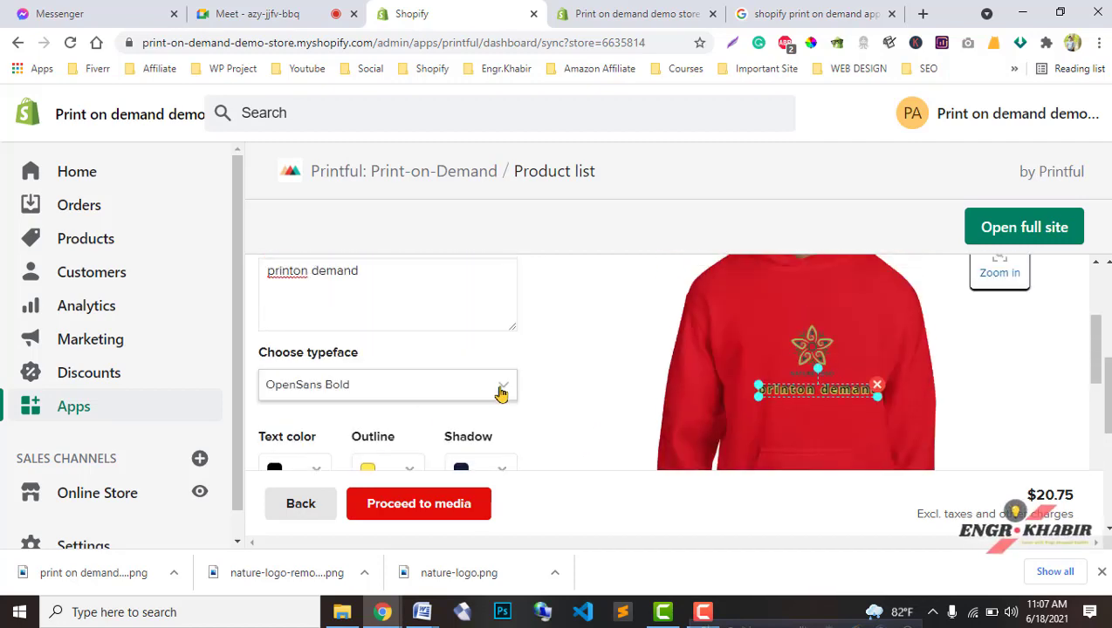
left_click(494, 392)
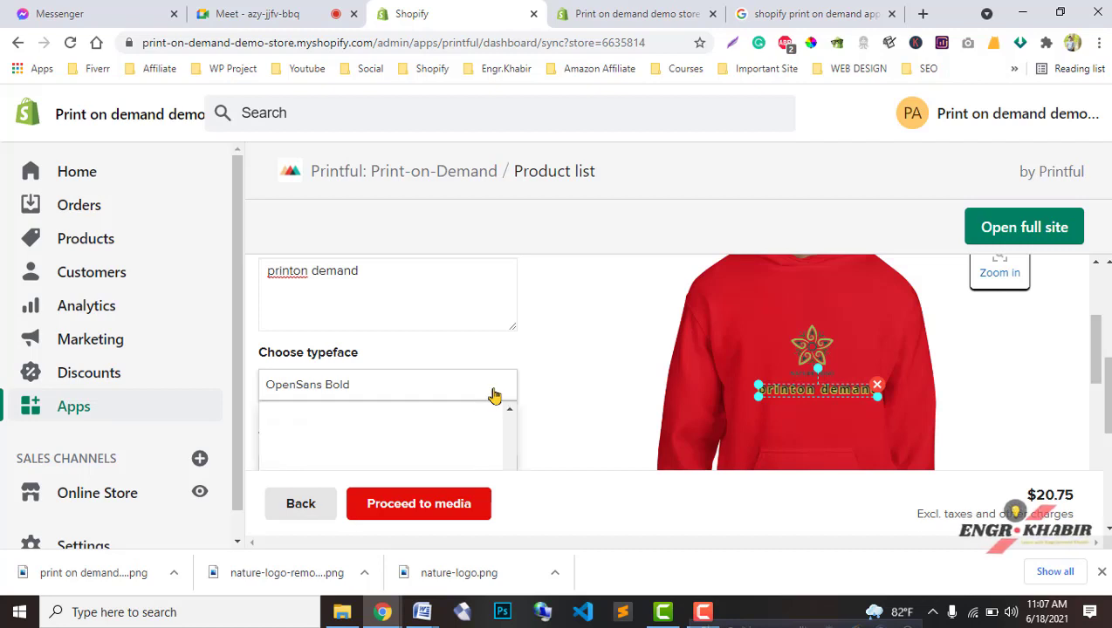
scroll(382, 452, "up", 10)
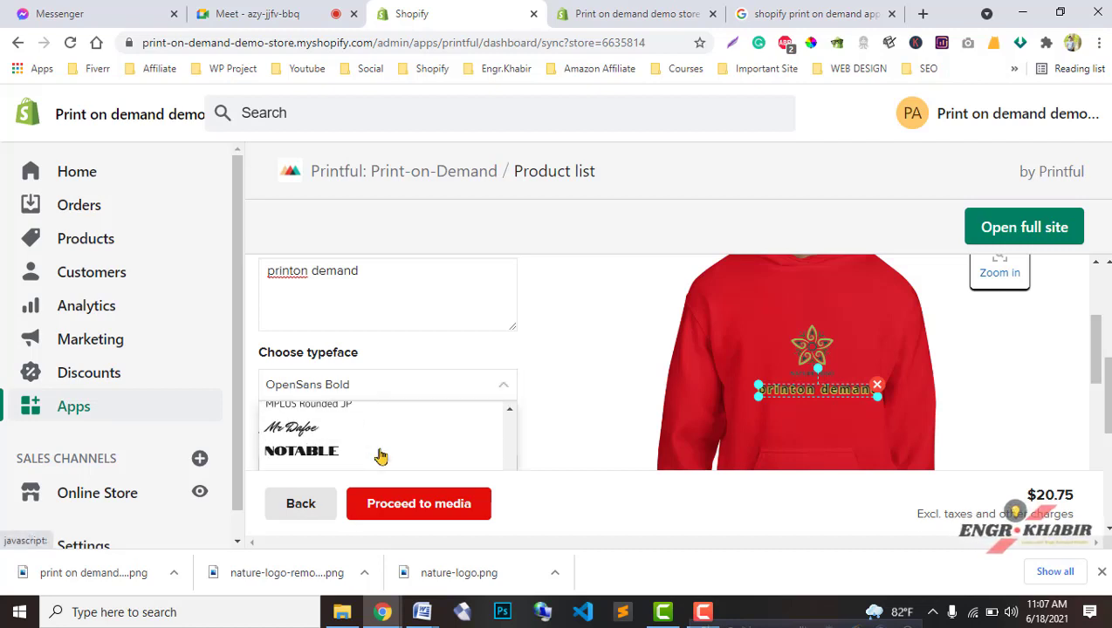
scroll(380, 454, "down", 3)
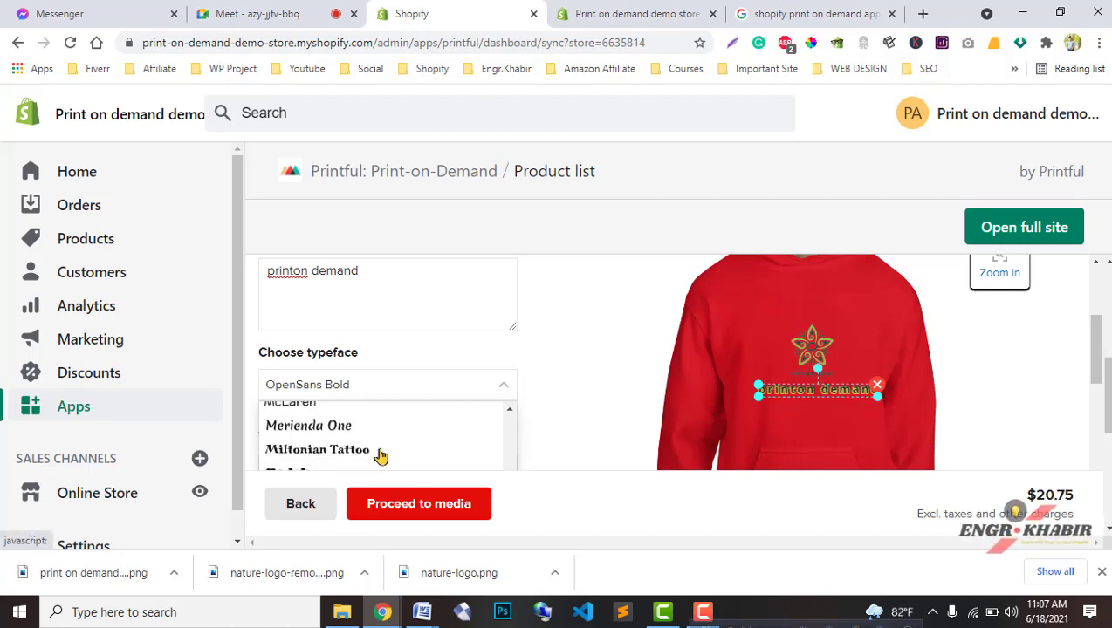
left_click(487, 388)
Try to switch the hoodie's technique from Printing (DTG) to Embroidery, and cancel the switch
scroll(464, 408, "up", 2)
scroll(465, 407, "up", 1)
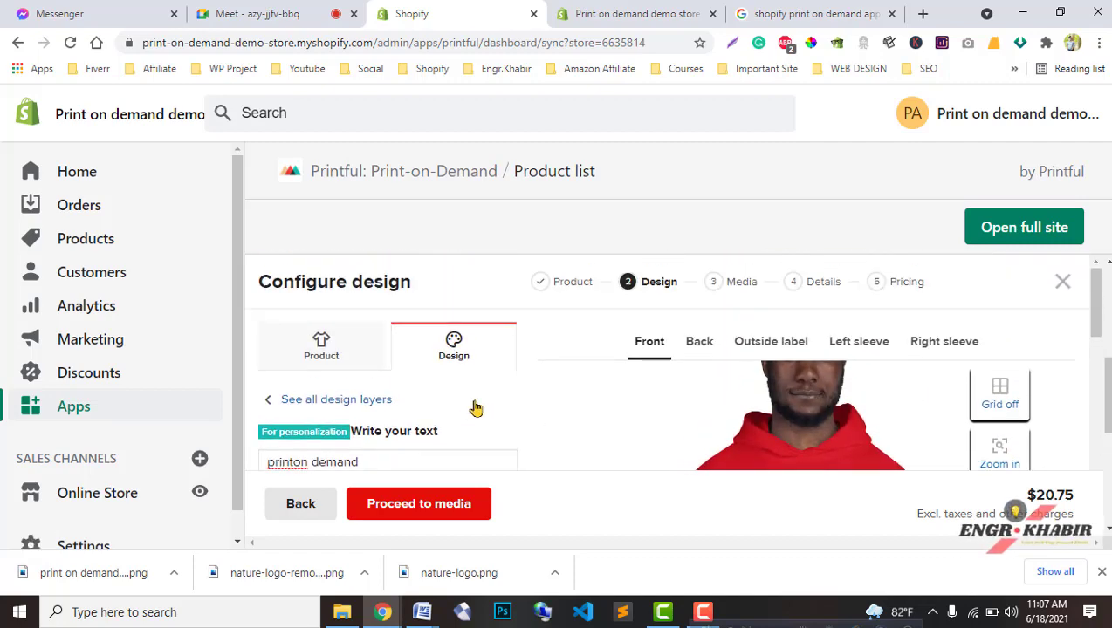
left_click(343, 353)
scroll(538, 427, "down", 5)
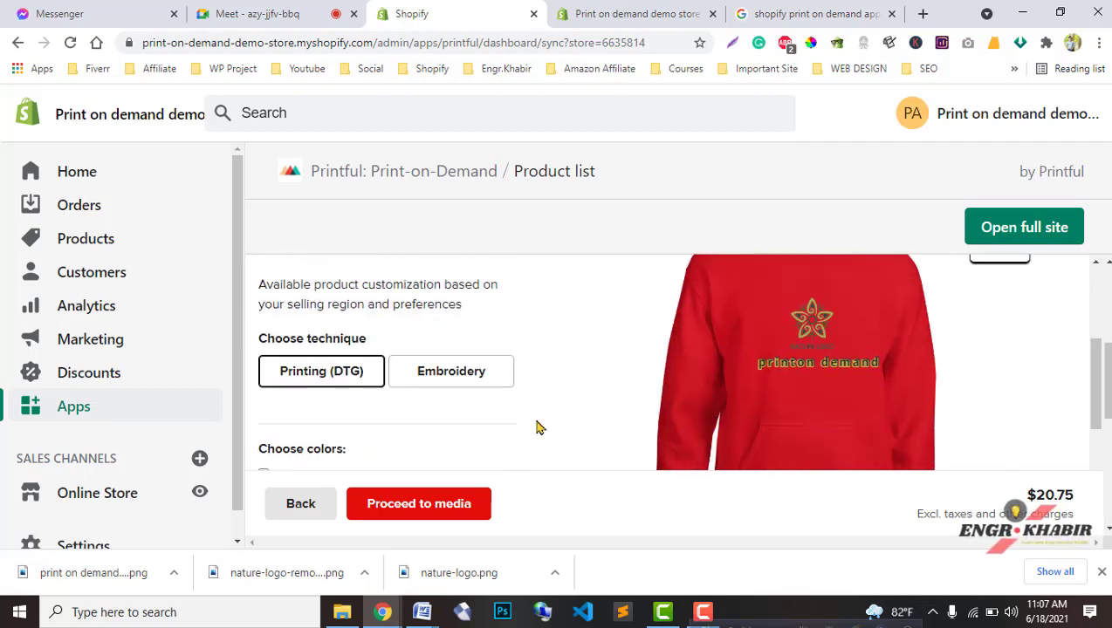
scroll(385, 410, "up", 1)
left_click(454, 383)
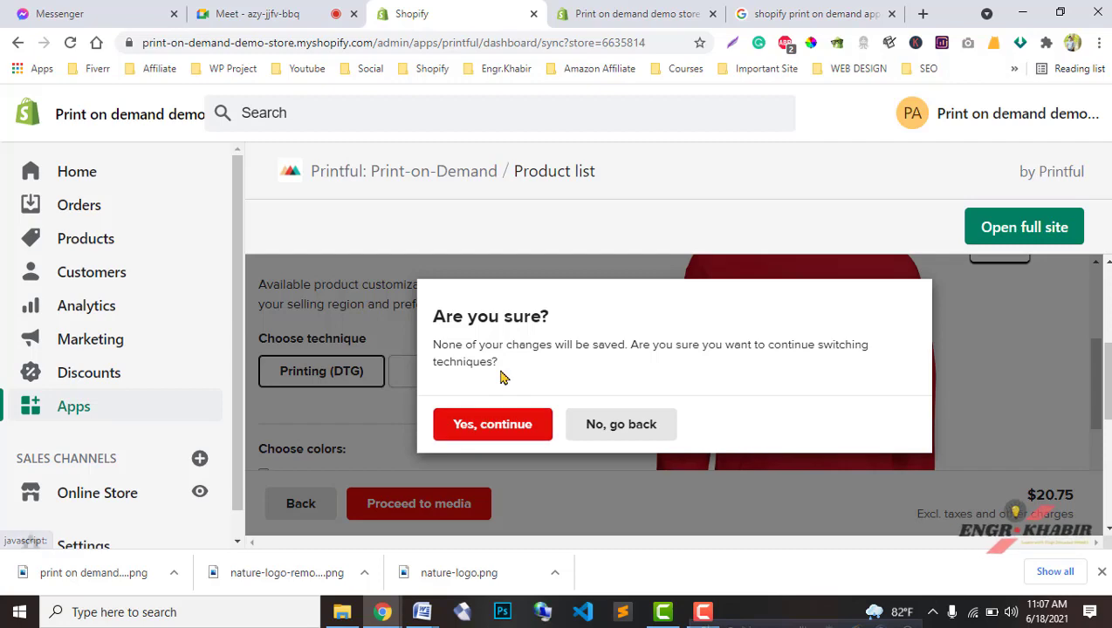
left_click(618, 427)
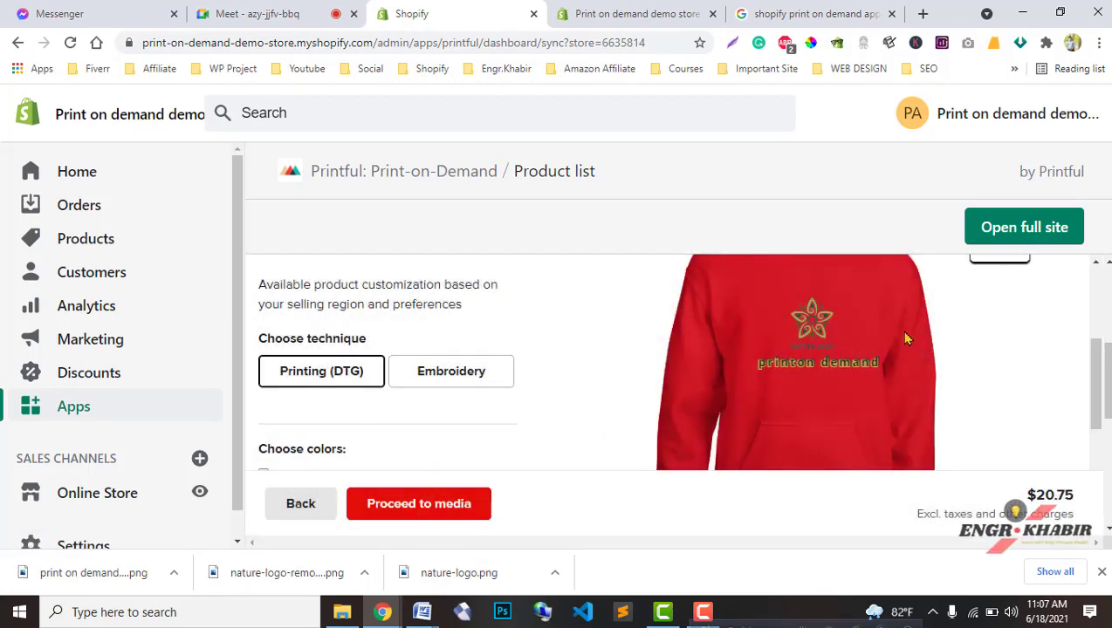
Proceed to the media step and view the front flat mockups with the browser's downloads bar closed
scroll(908, 349, "up", 5)
scroll(932, 385, "down", 10)
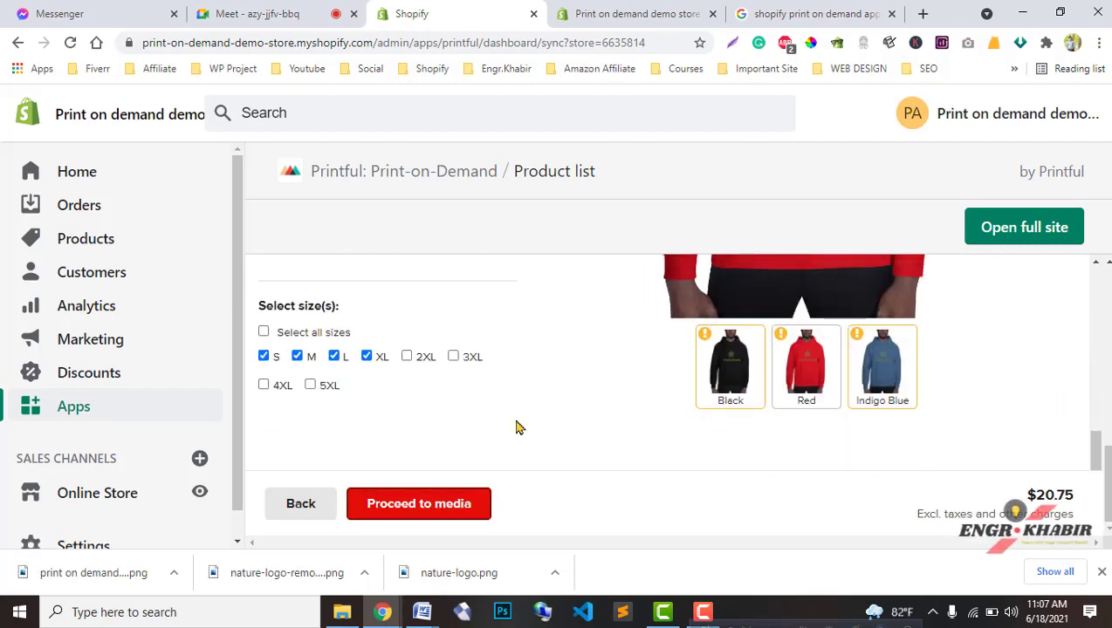
left_click(424, 512)
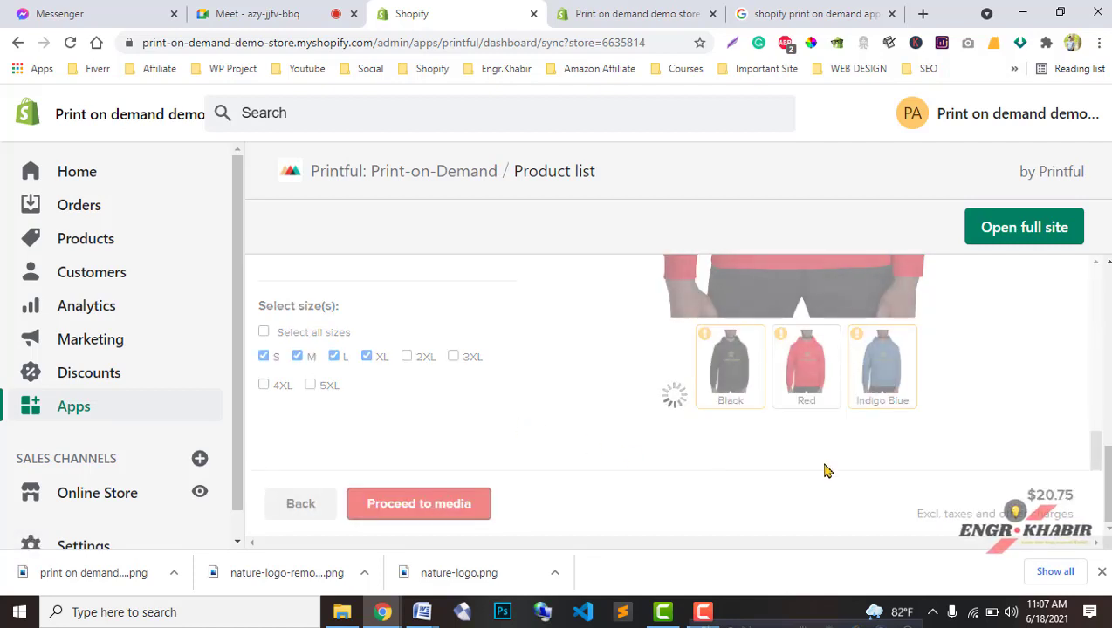
left_click(1100, 574)
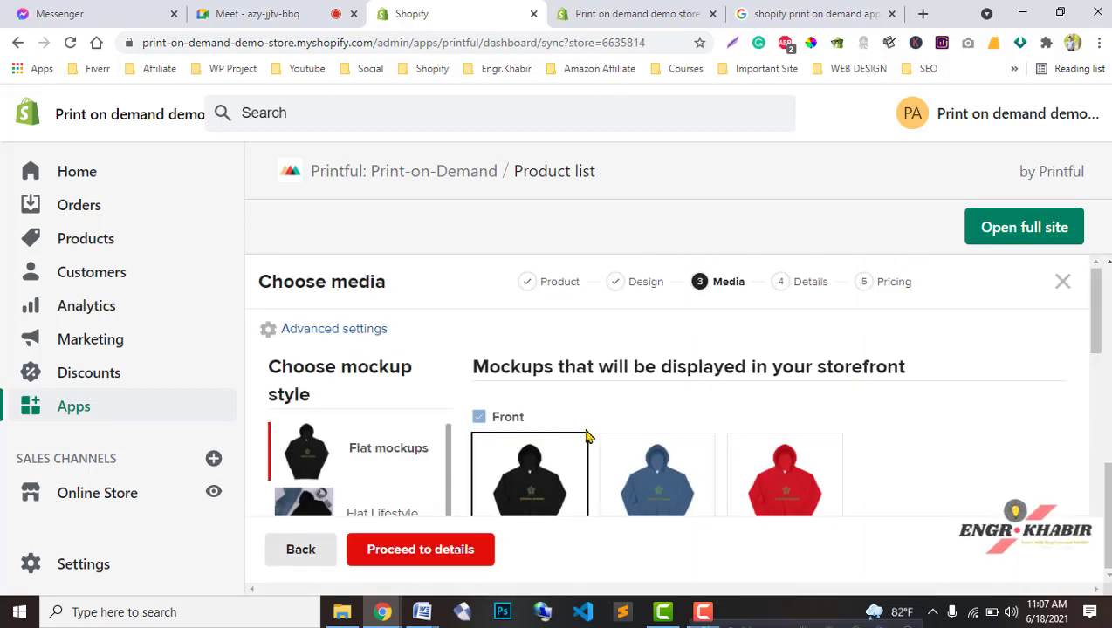
scroll(586, 436, "down", 2)
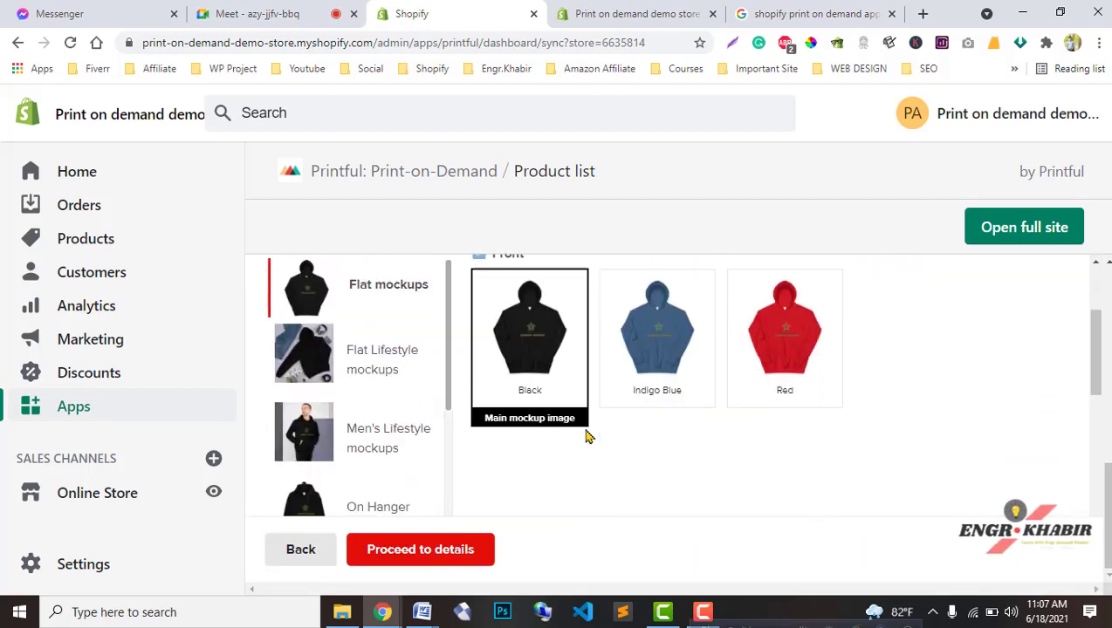
Try the Indigo Blue hoodie as the main mockup image, and set the main image back to Black
left_click(670, 374)
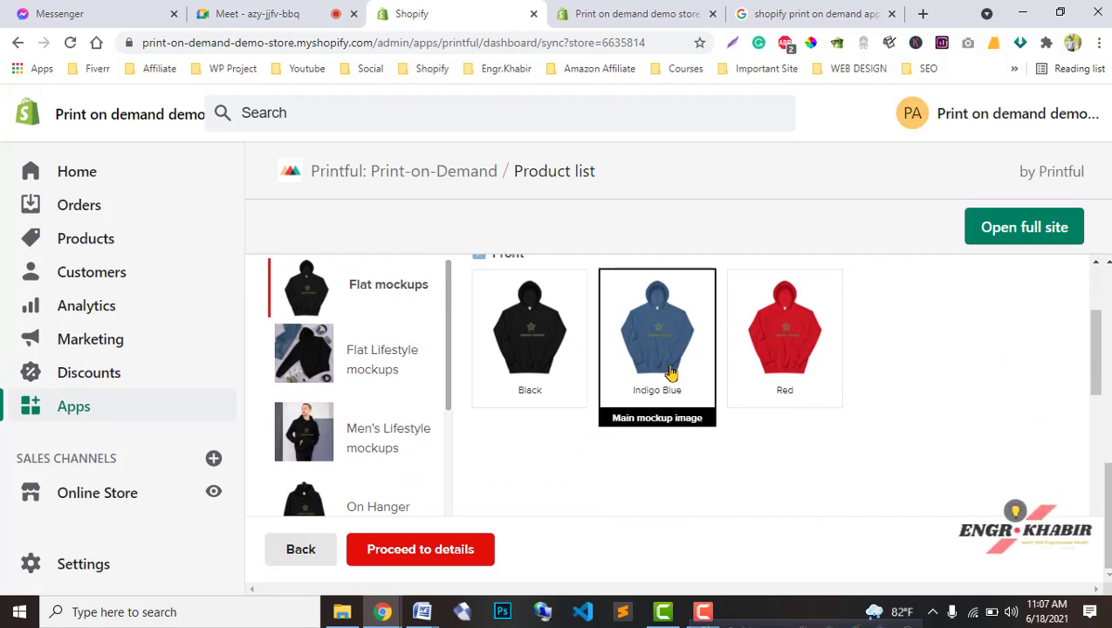
left_click(559, 365)
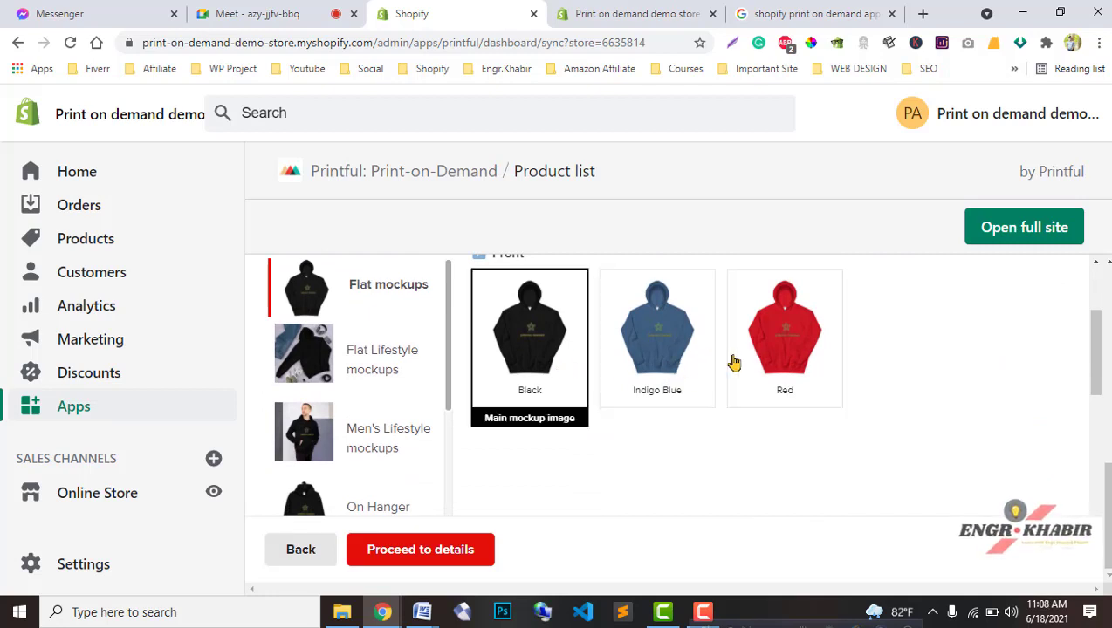
scroll(674, 419, "up", 3)
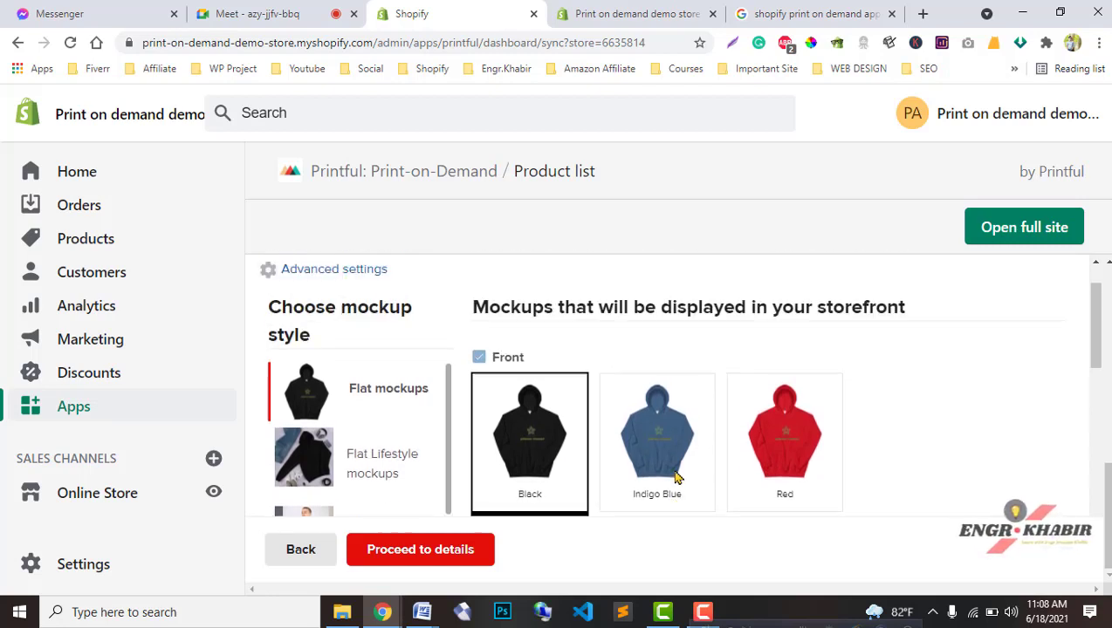
scroll(707, 469, "down", 3)
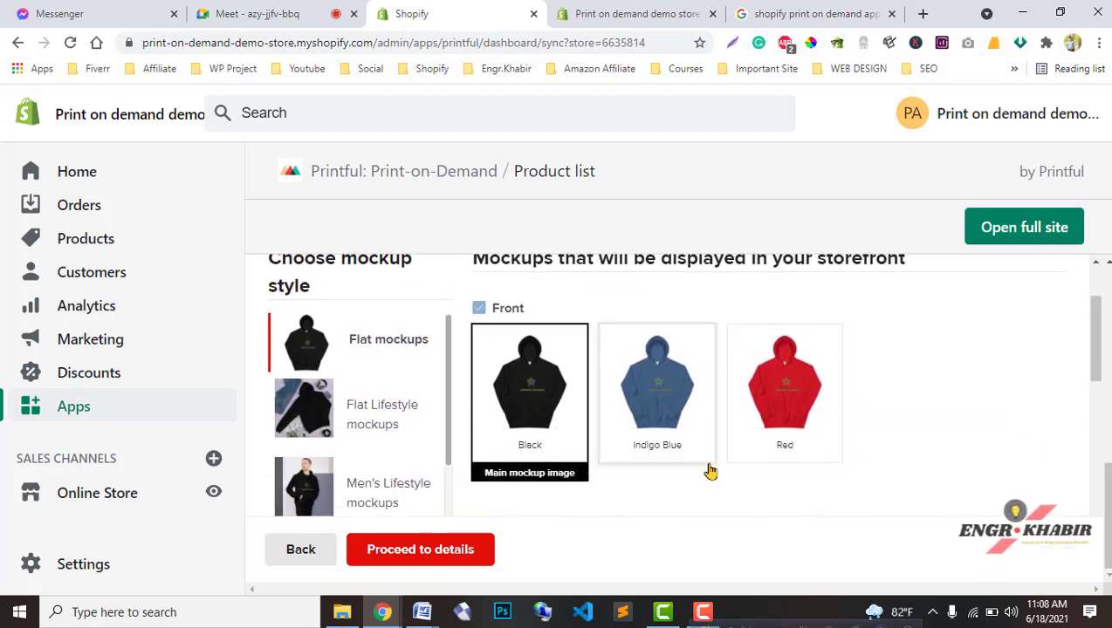
Review the additional mockup and mockup format options, and add a product video to the listing
scroll(585, 422, "down", 2)
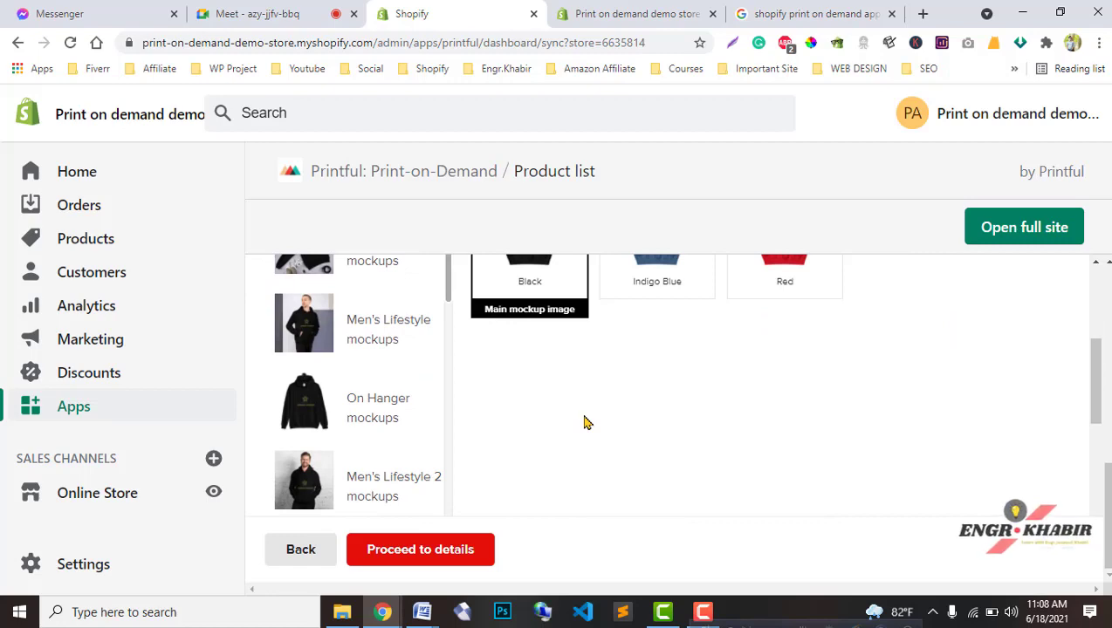
scroll(586, 423, "down", 3)
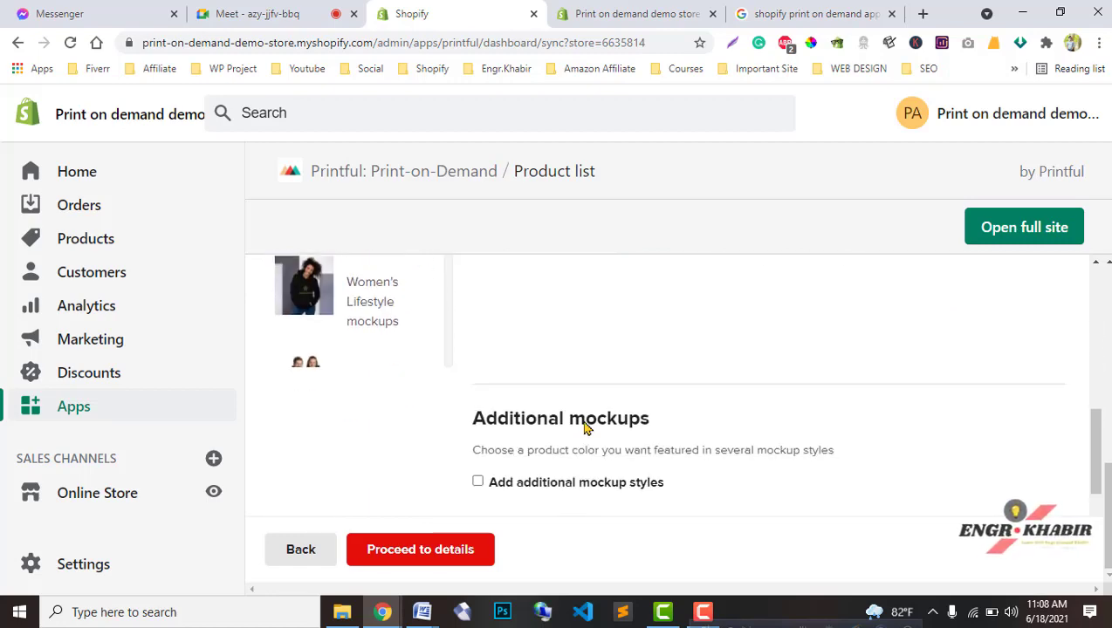
scroll(586, 425, "down", 3)
scroll(586, 425, "up", 5)
scroll(586, 425, "down", 5)
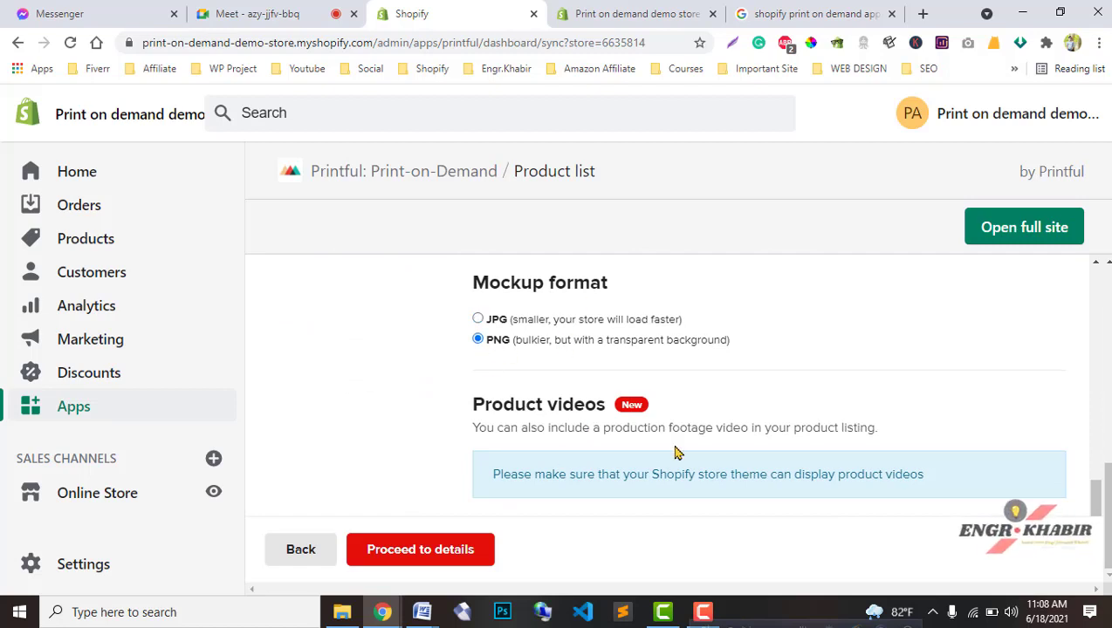
scroll(600, 494, "down", 1)
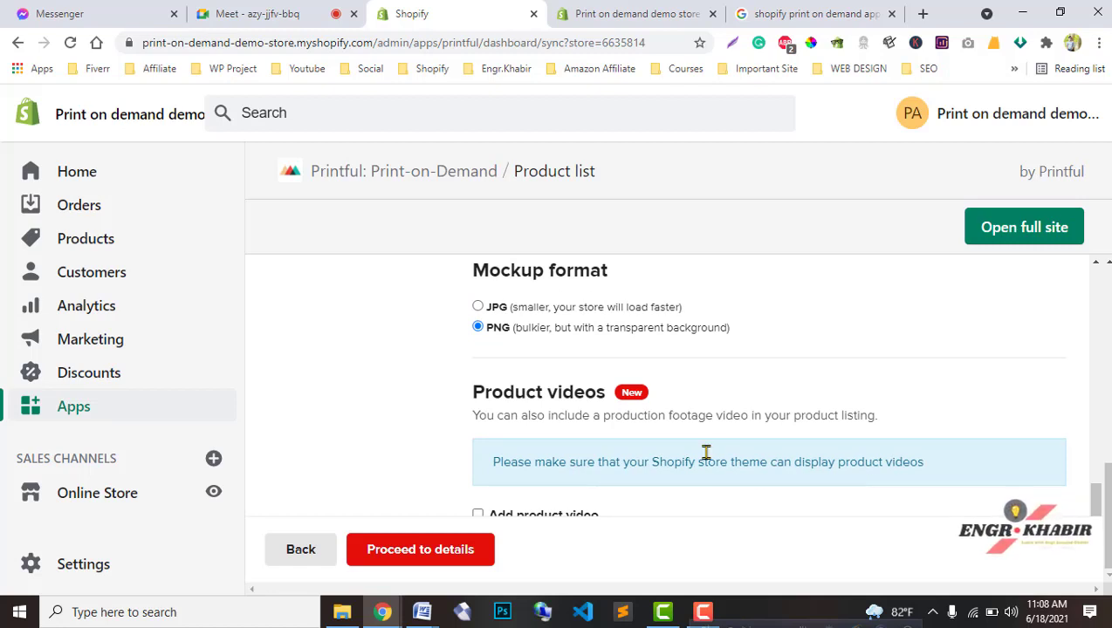
left_click(549, 519)
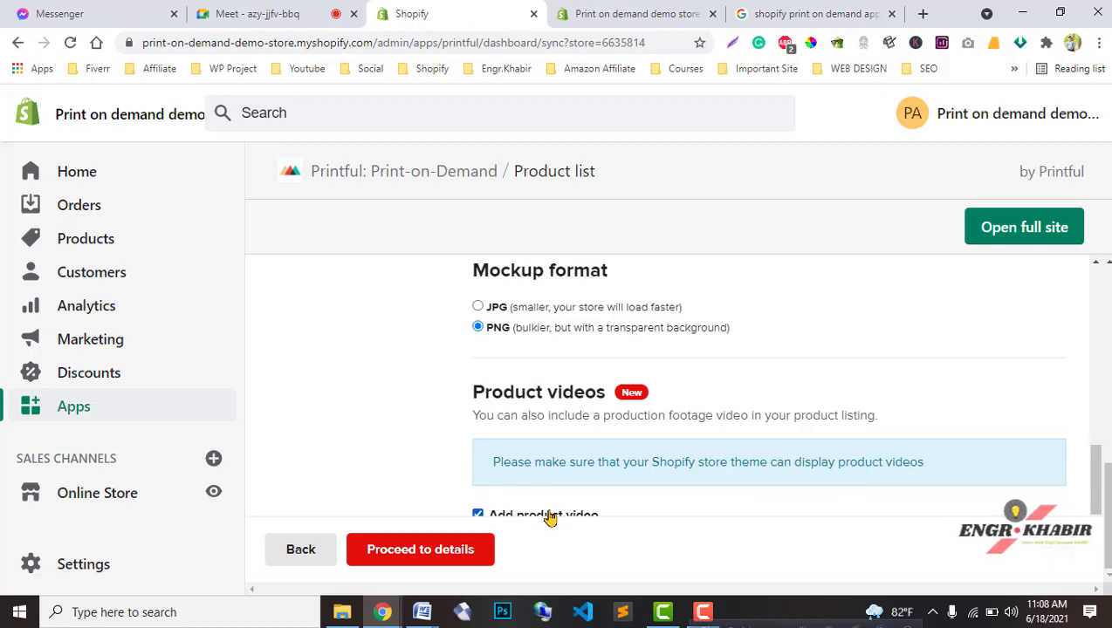
Return to the design step and inspect the red hoodie's front design with the zoom and grid options
scroll(552, 515, "up", 15)
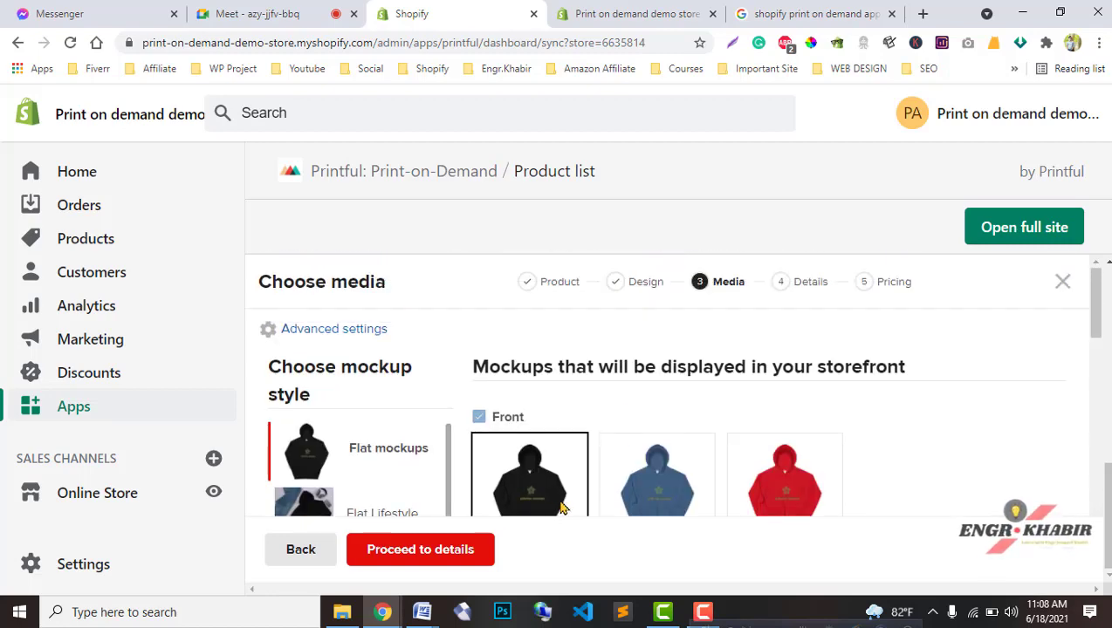
left_click(623, 290)
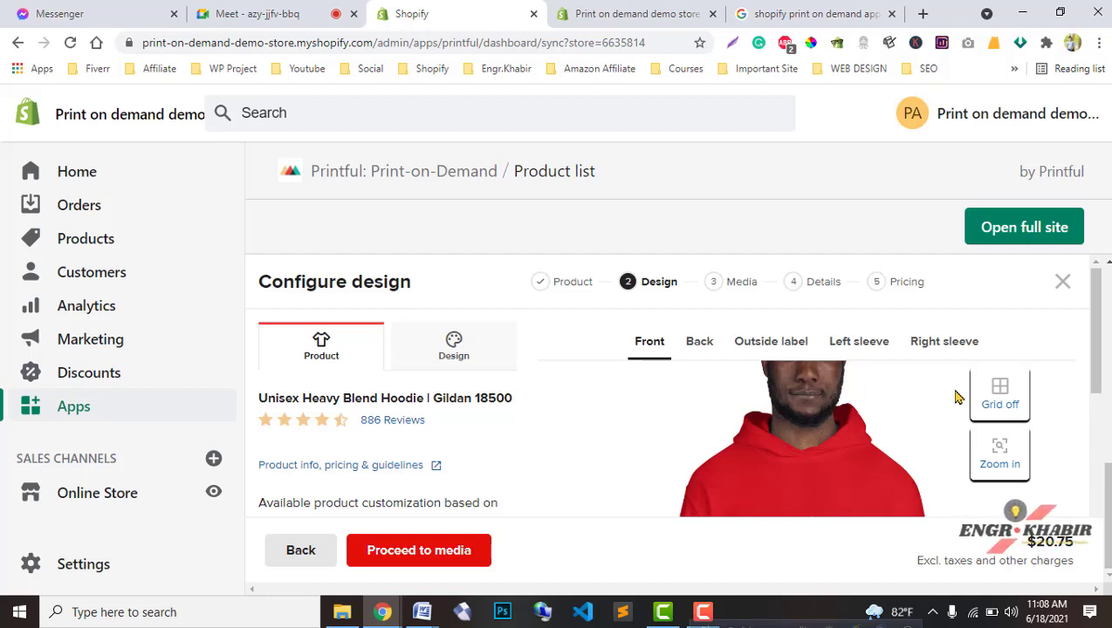
left_click(1010, 461)
left_click(1012, 463)
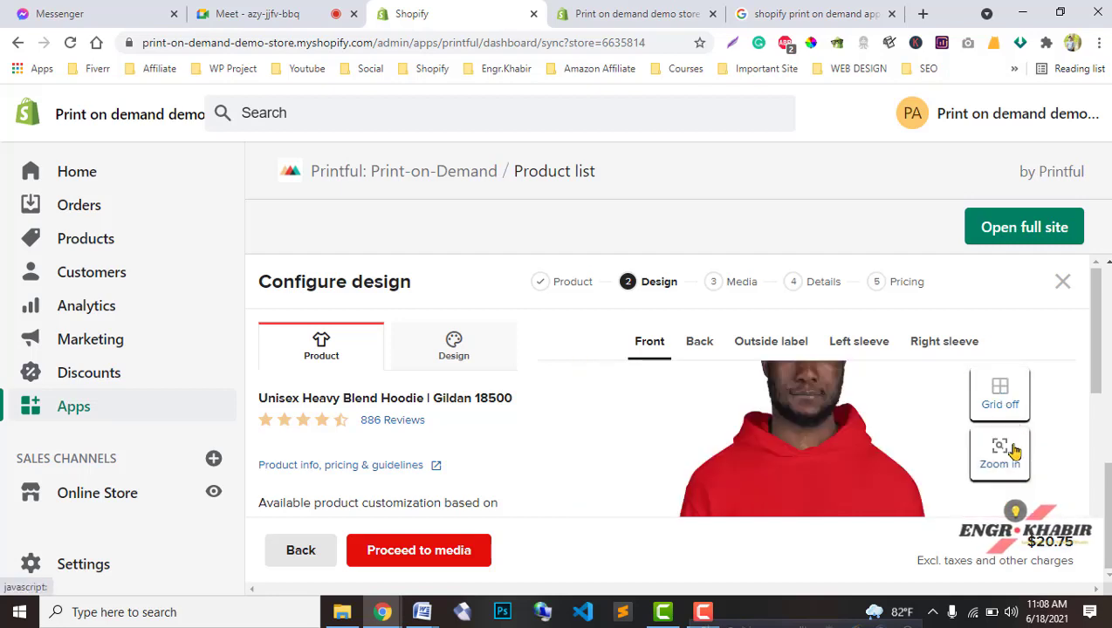
left_click(1011, 403)
scroll(960, 455, "down", 2)
scroll(959, 457, "down", 2)
scroll(987, 366, "up", 3)
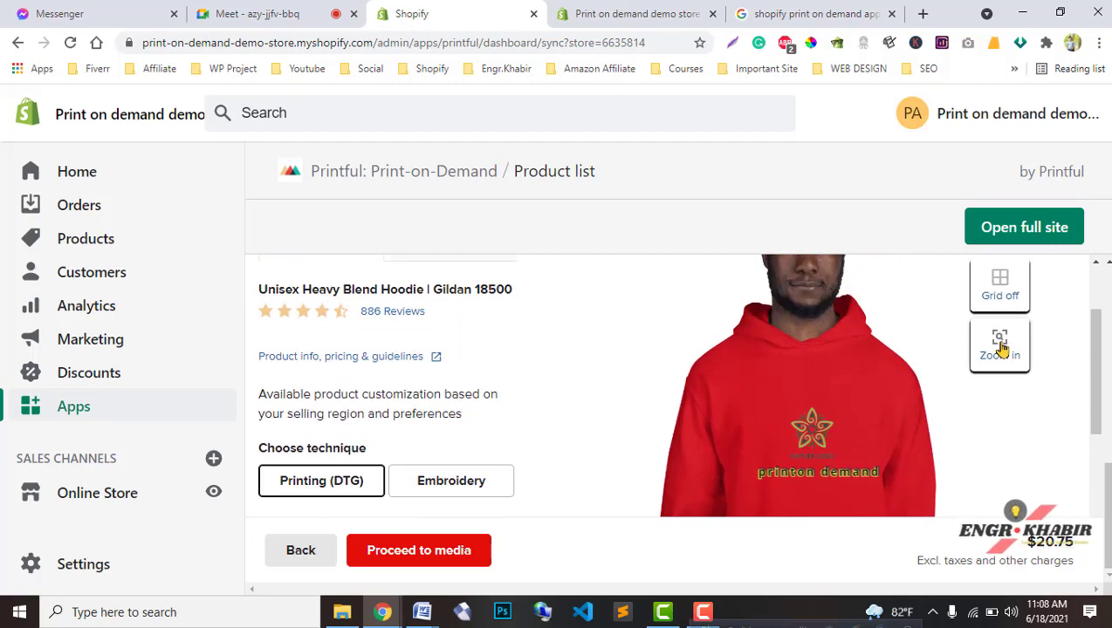
left_click(1013, 361)
left_click(1015, 365)
Remove XL from the hoodie's selected sizes
scroll(611, 461, "down", 4)
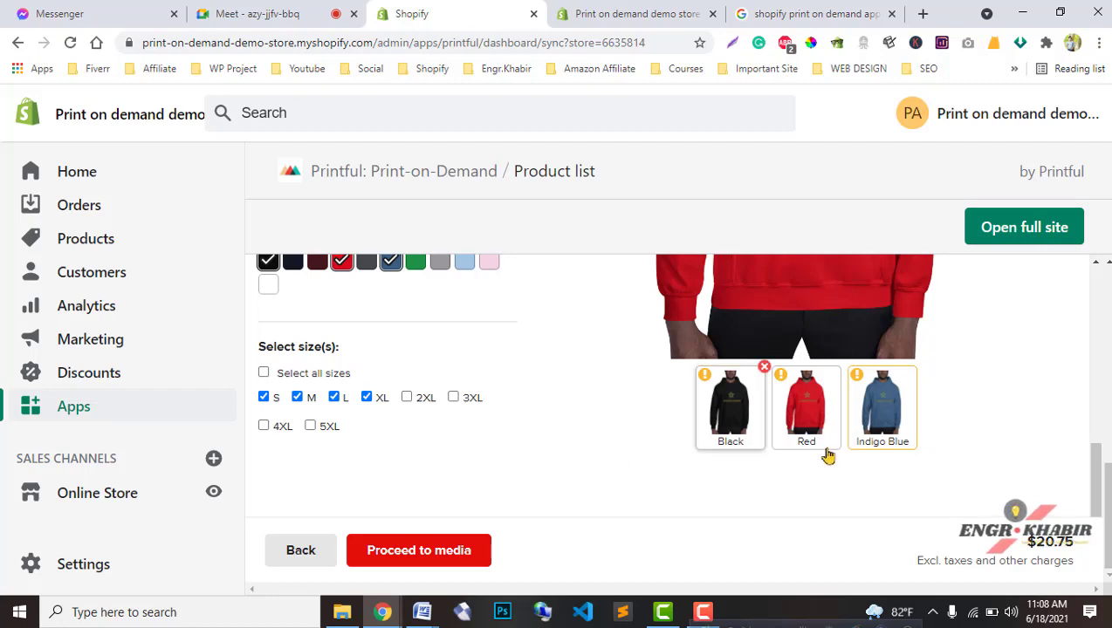
scroll(611, 436, "up", 1)
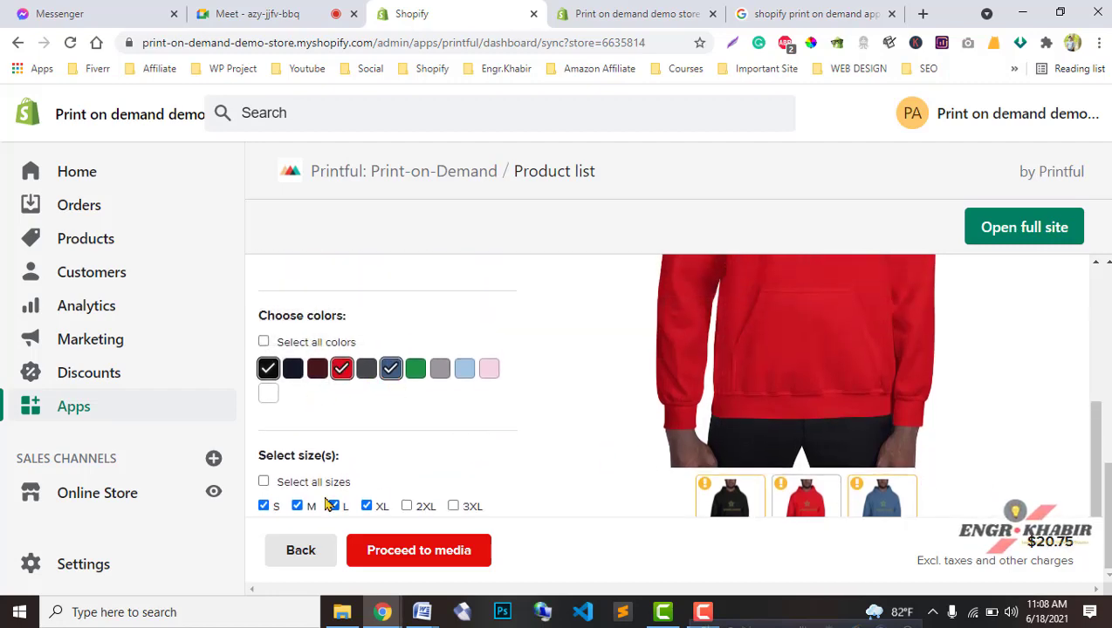
scroll(366, 392, "down", 1)
left_click(367, 398)
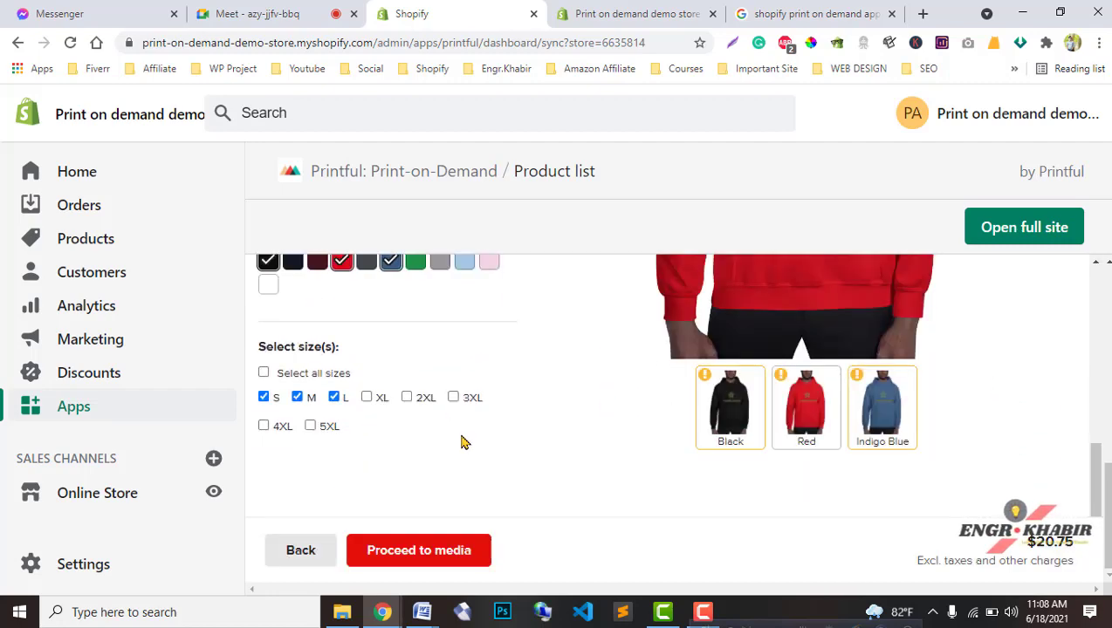
Switch to the hoodie's back placement and review the options for adding a design there
scroll(488, 471, "up", 5)
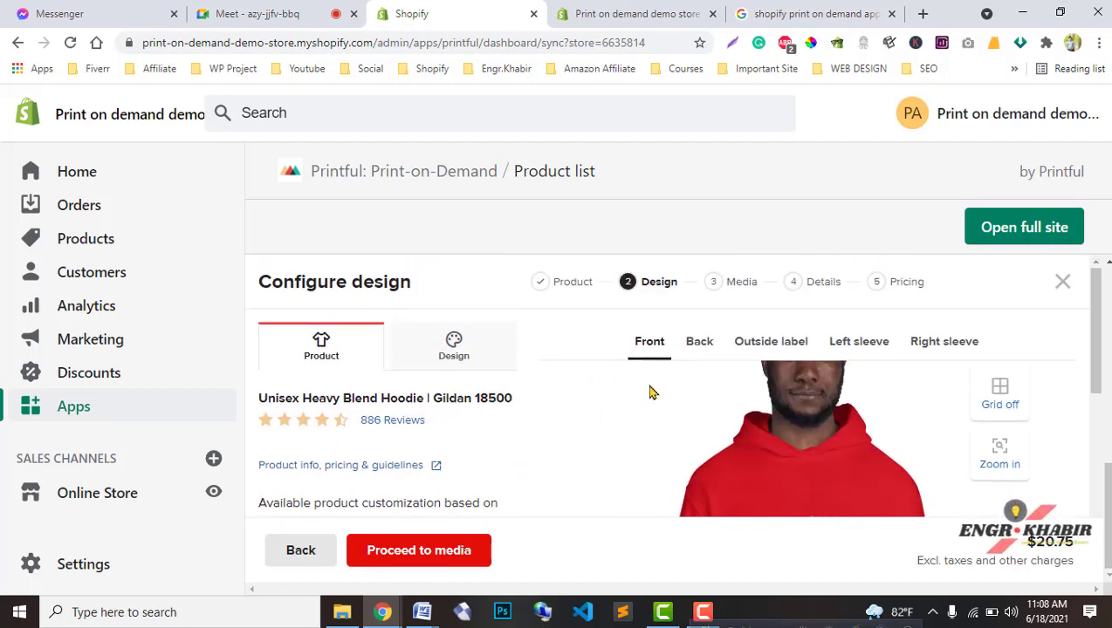
left_click(712, 344)
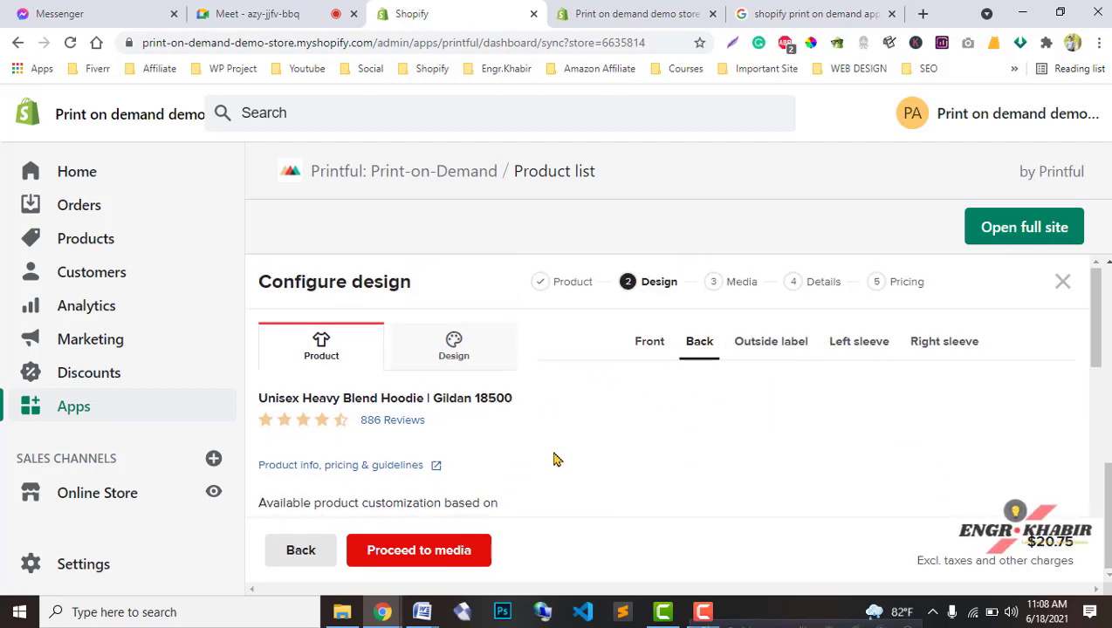
scroll(650, 444, "down", 3)
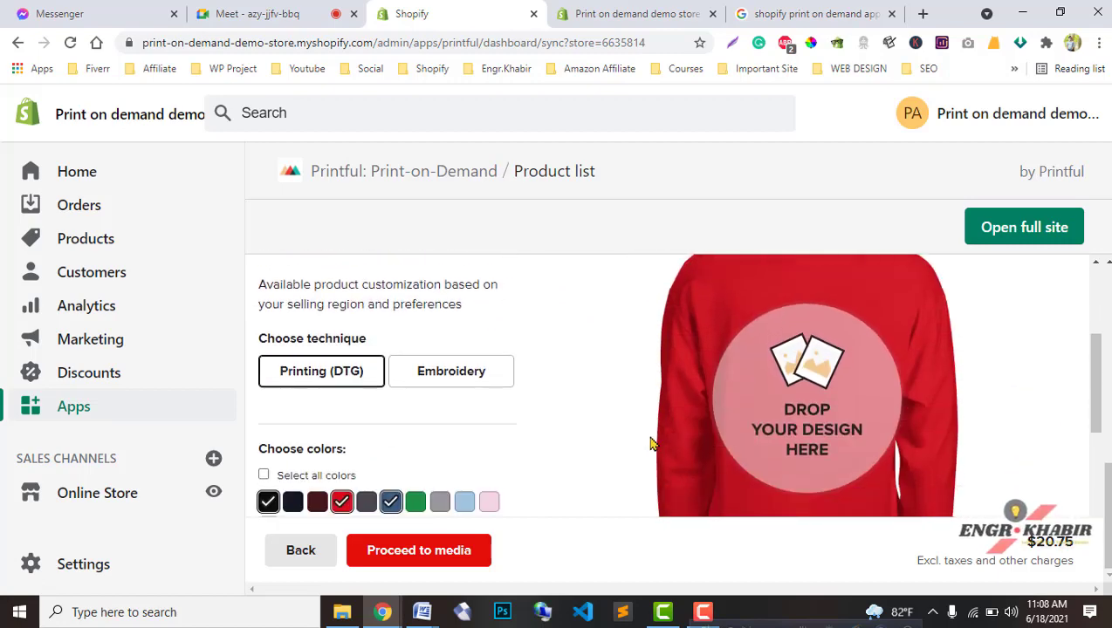
scroll(650, 444, "down", 4)
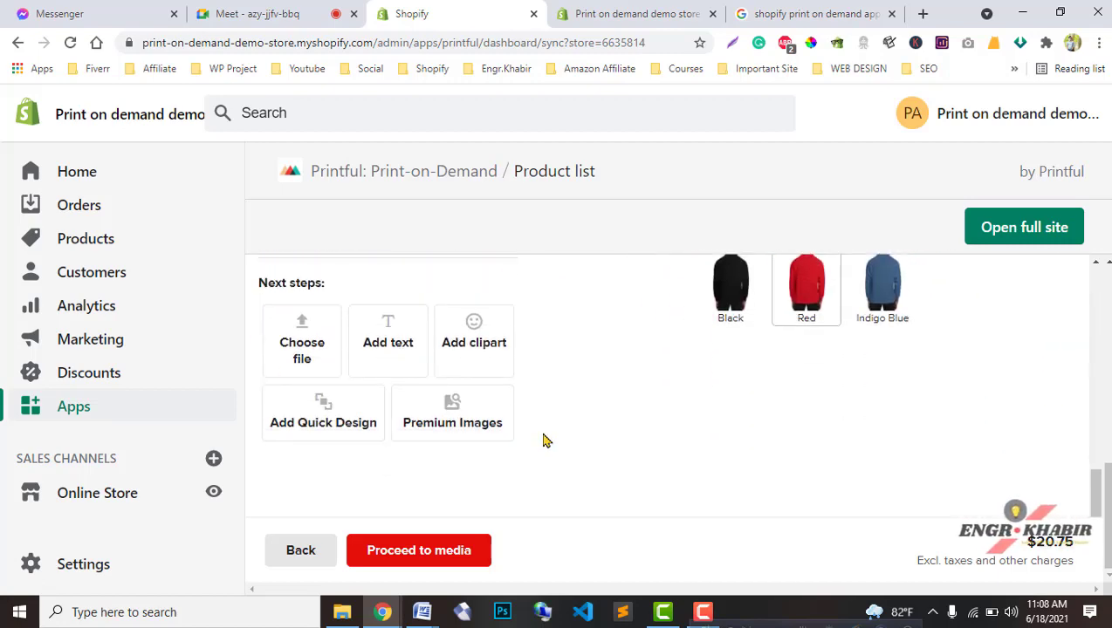
scroll(521, 412, "up", 1)
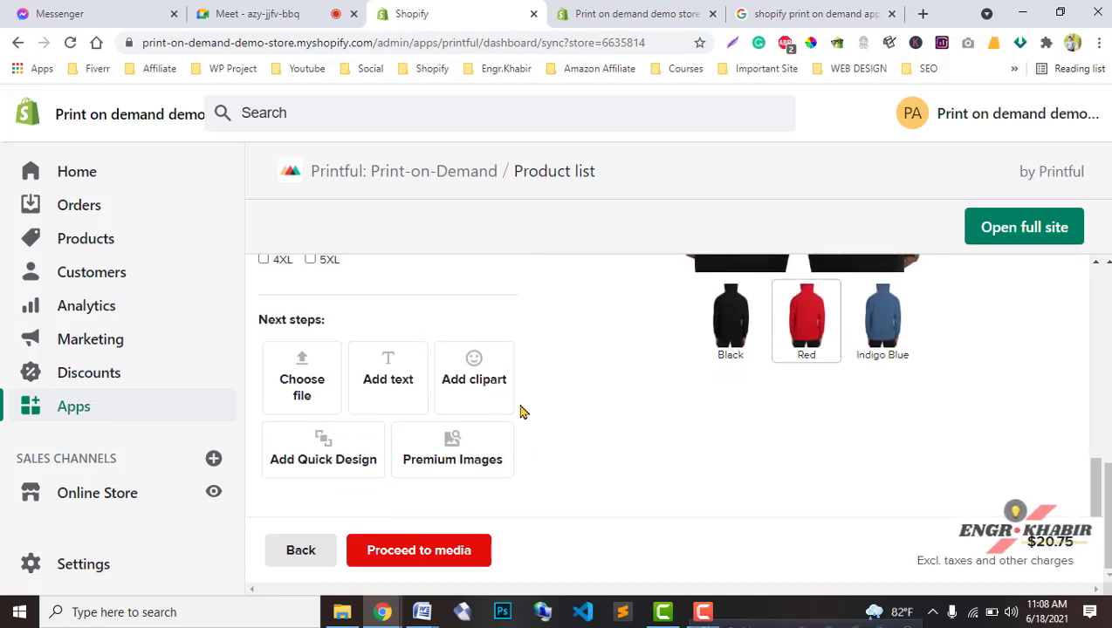
scroll(658, 397, "up", 5)
scroll(497, 443, "down", 2)
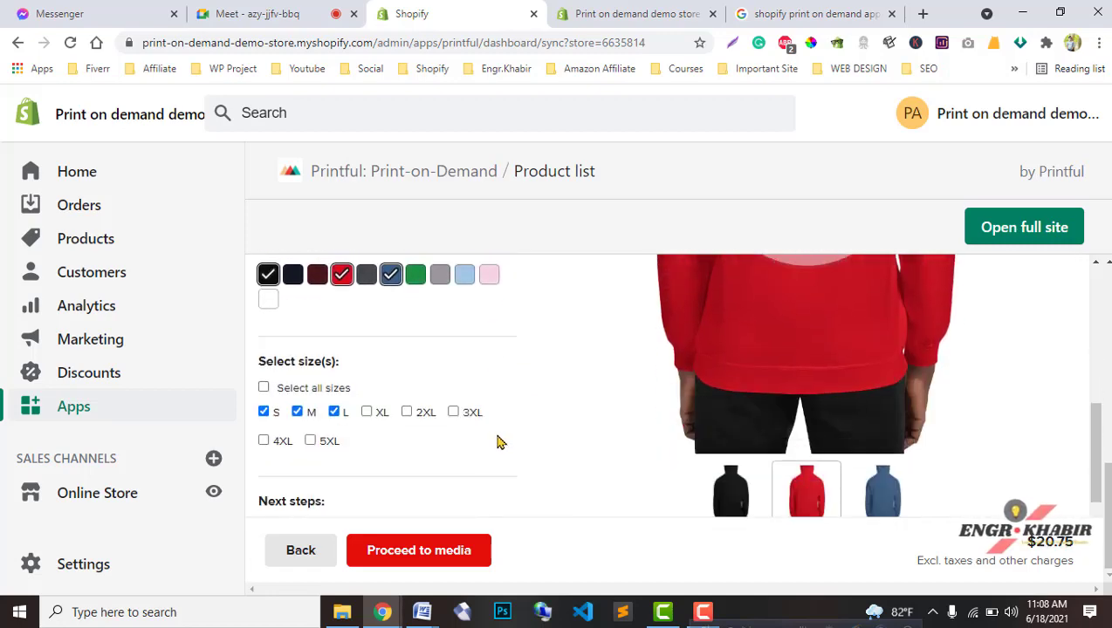
scroll(489, 441, "down", 2)
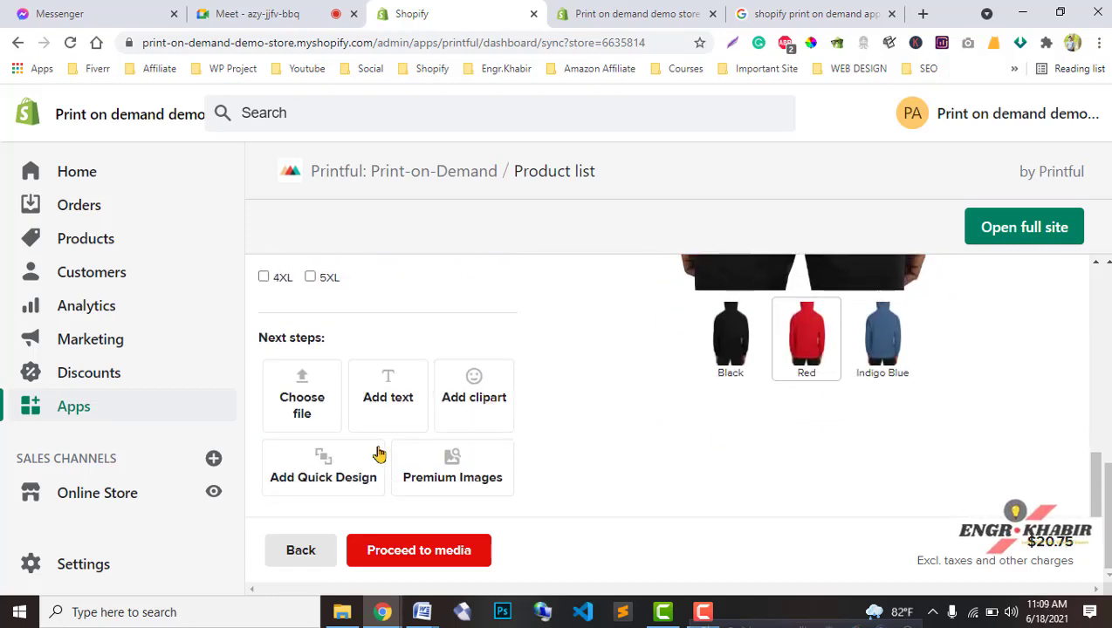
Place nature-logo-removebg-preview.png from the store's file library on the hoodie's back
left_click(302, 413)
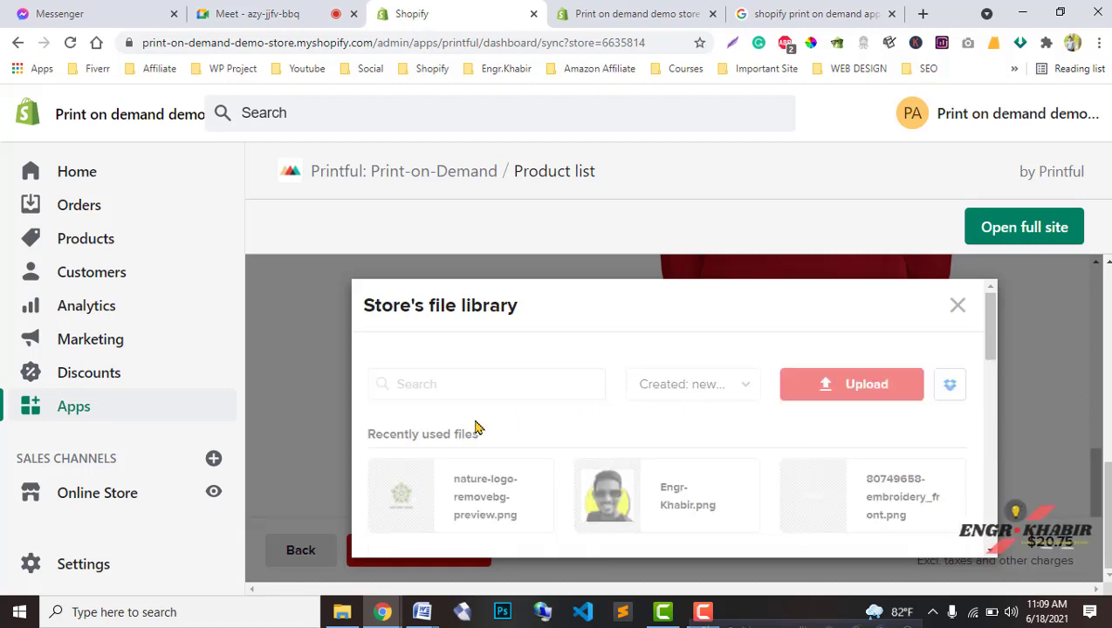
scroll(537, 459, "down", 2)
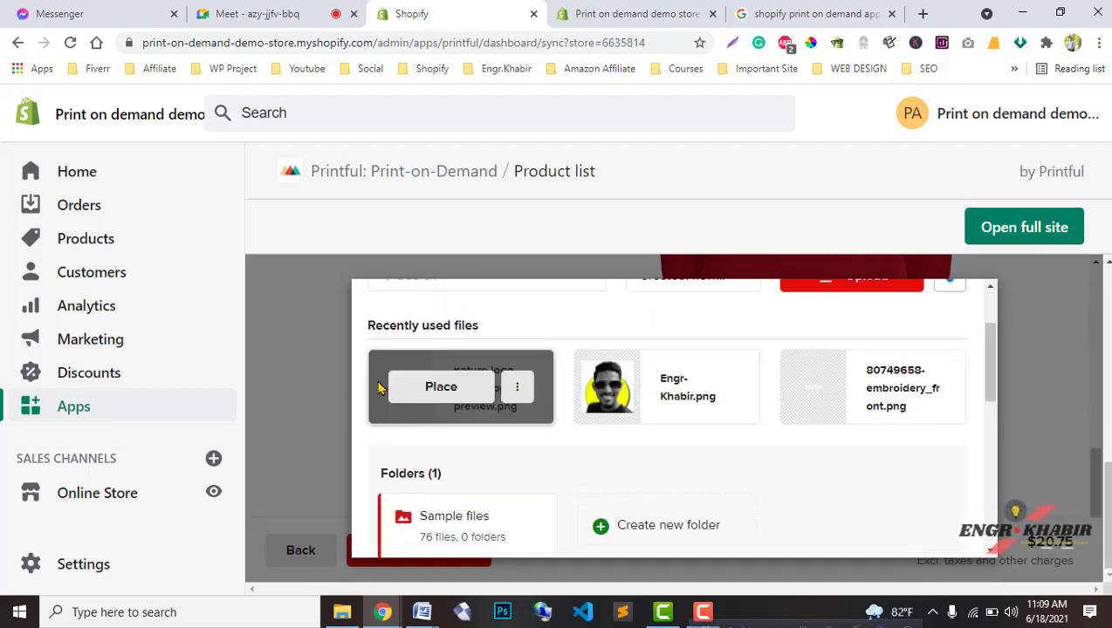
left_click(517, 391)
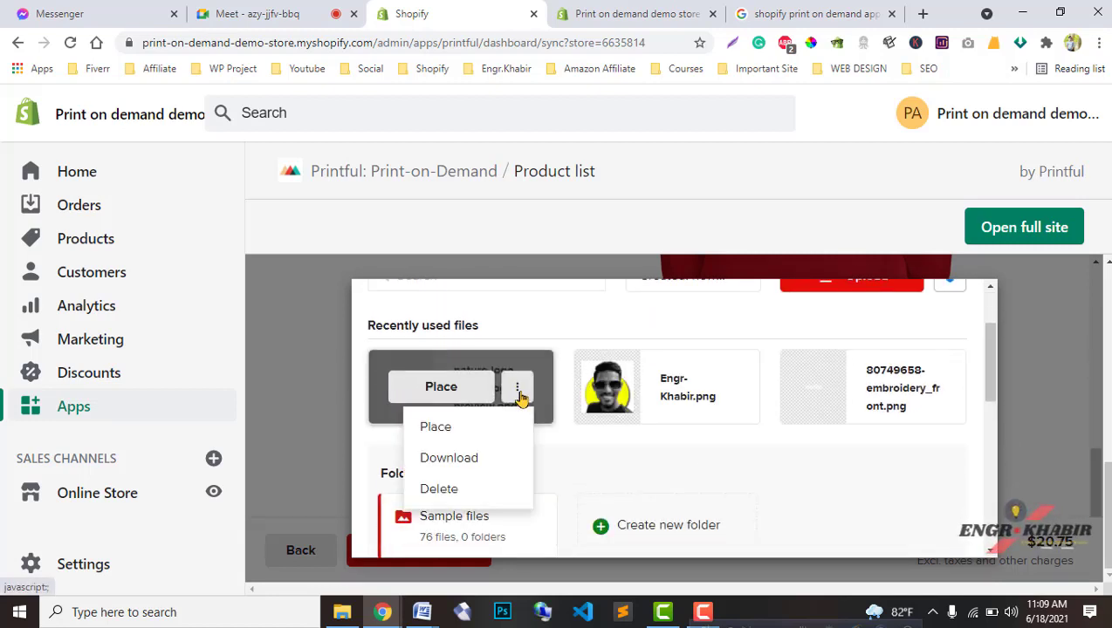
left_click(514, 390)
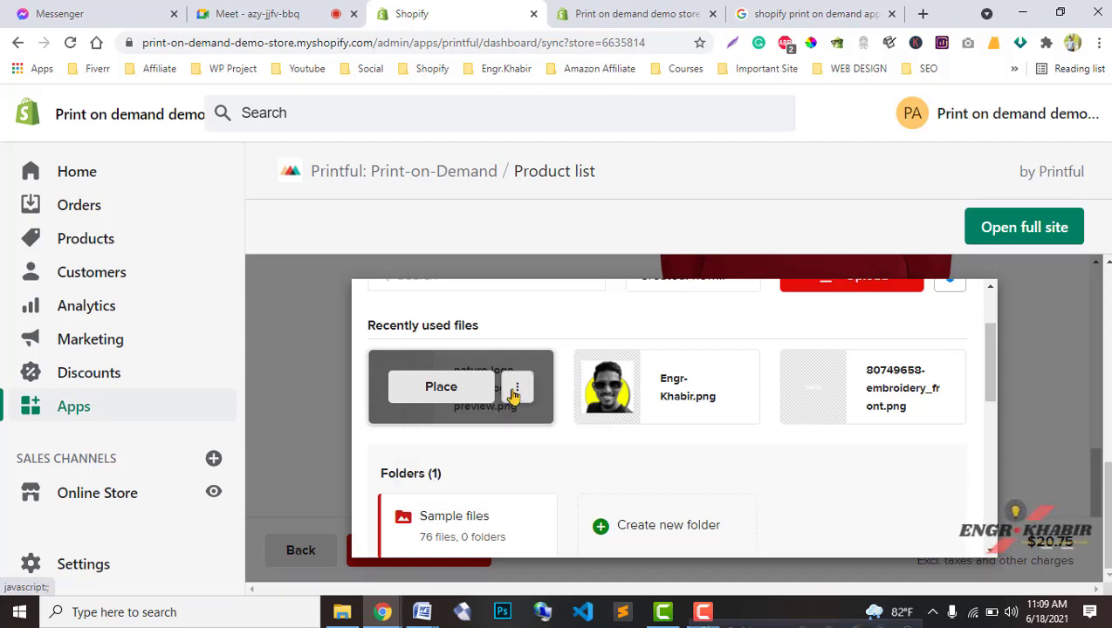
left_click(454, 392)
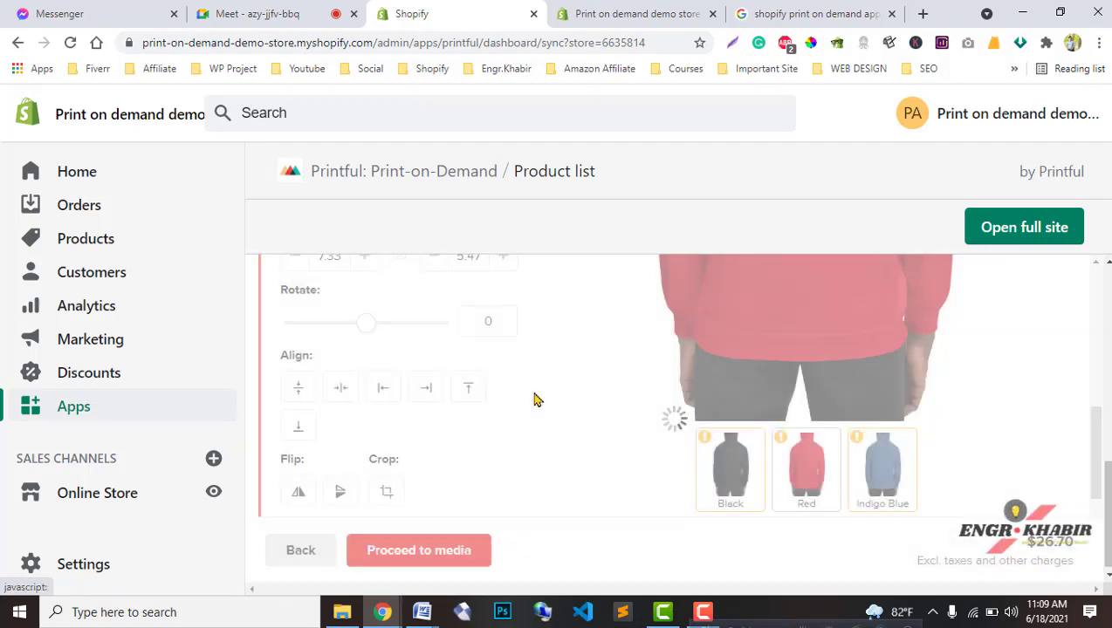
Review the back logo's layer settings, including size, rotation, alignment and personalization, and its look on the color previews
scroll(517, 428, "up", 3)
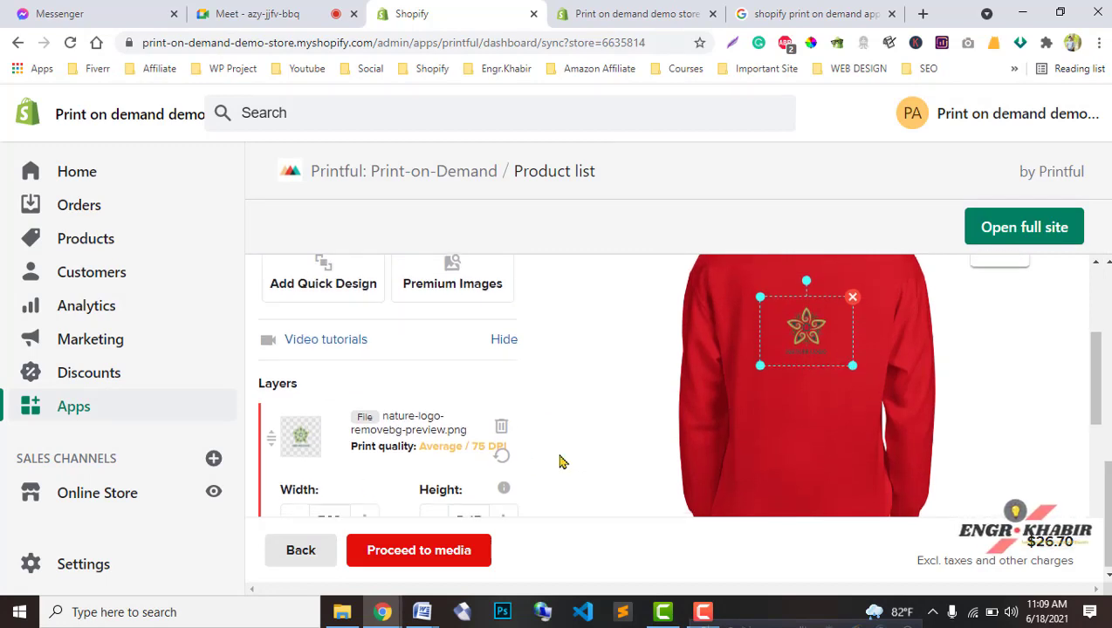
scroll(559, 459, "down", 5)
scroll(560, 460, "down", 2)
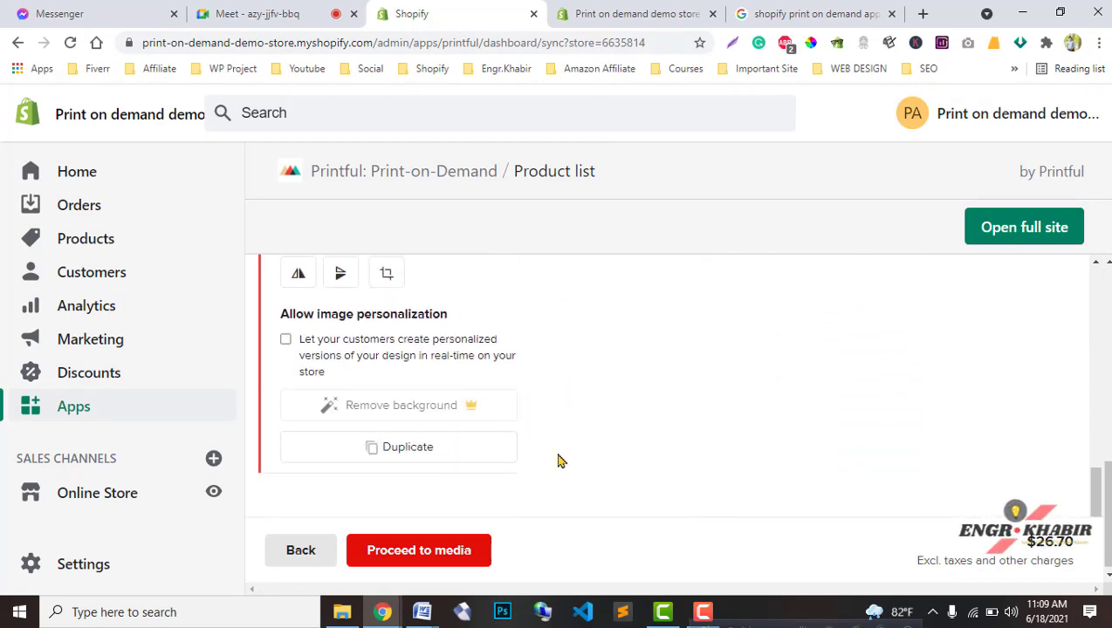
scroll(559, 460, "up", 5)
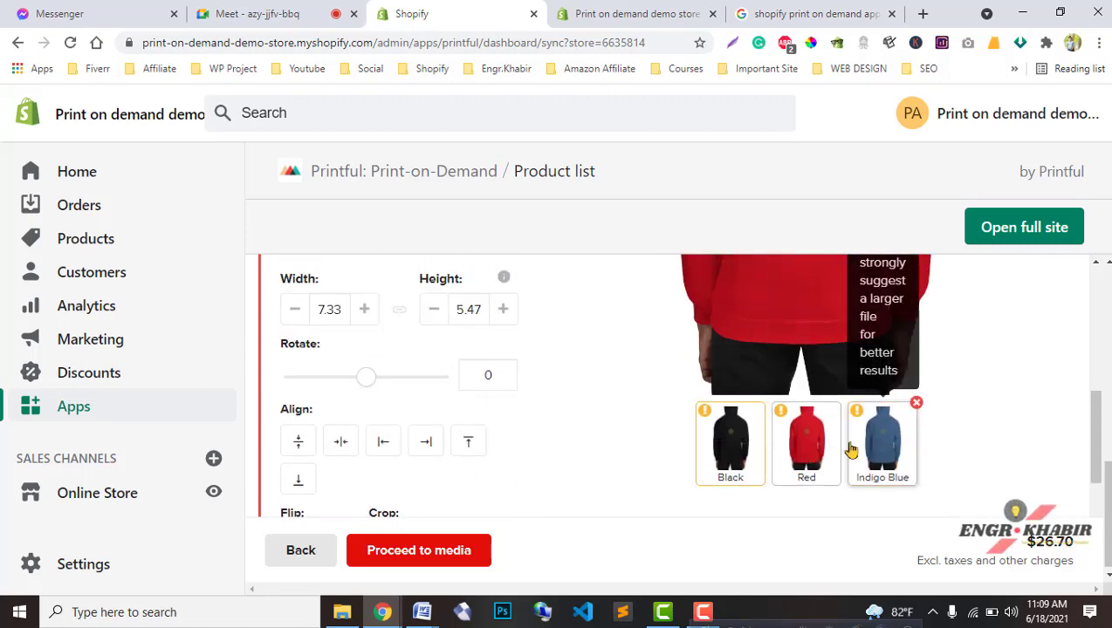
scroll(837, 490, "up", 1)
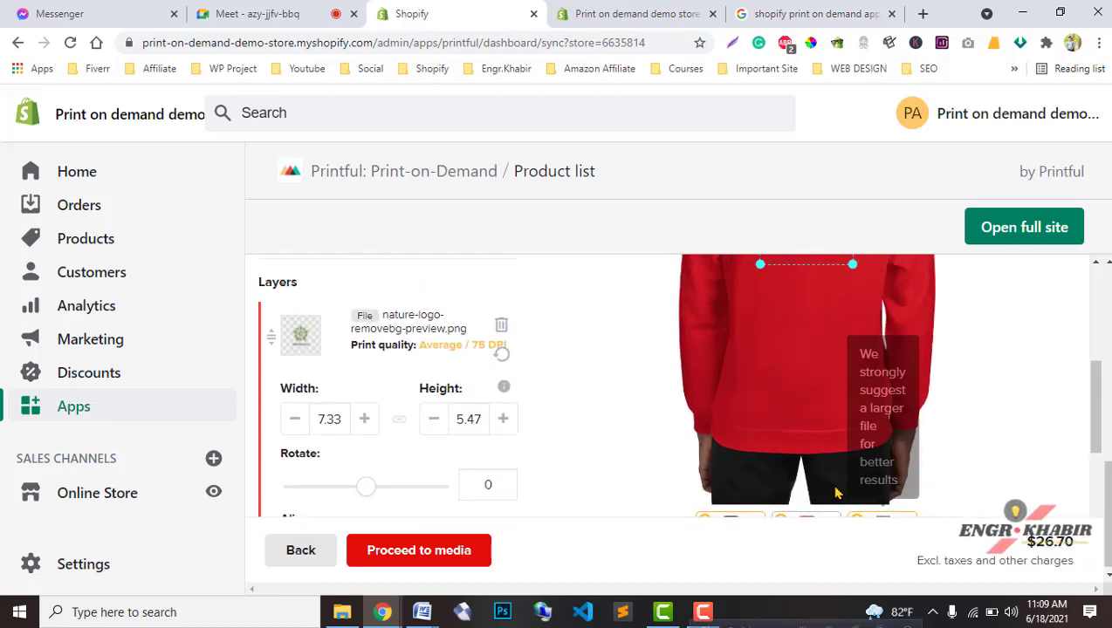
scroll(834, 489, "down", 1)
scroll(866, 471, "up", 3)
scroll(864, 472, "down", 3)
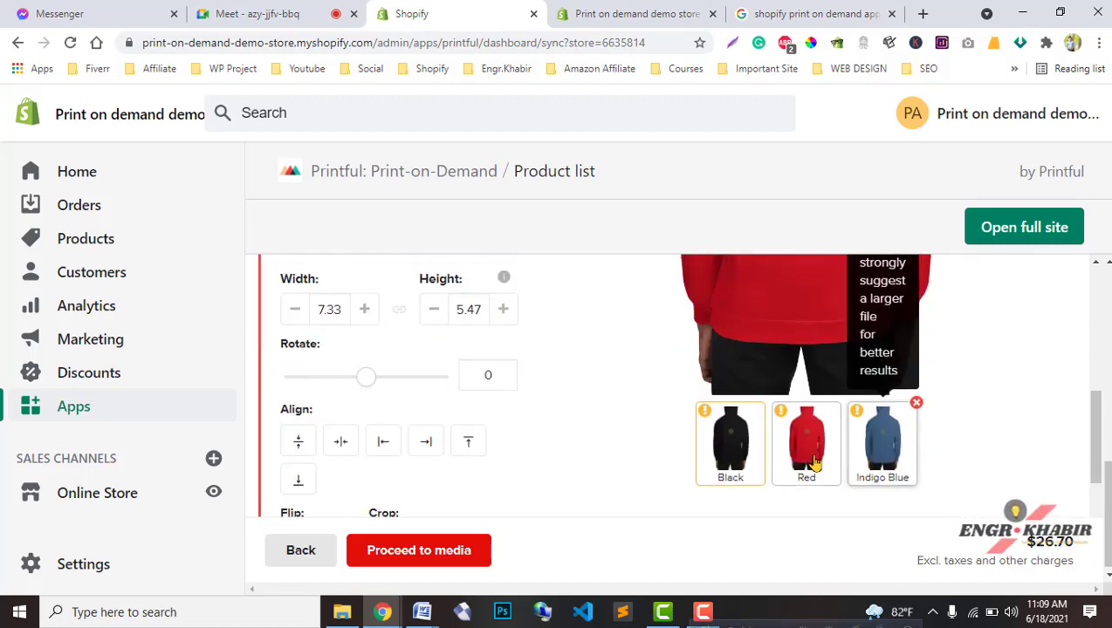
Preview the back logo on the black hoodie and check its placement
left_click(740, 463)
scroll(811, 476, "up", 1)
scroll(811, 455, "up", 3)
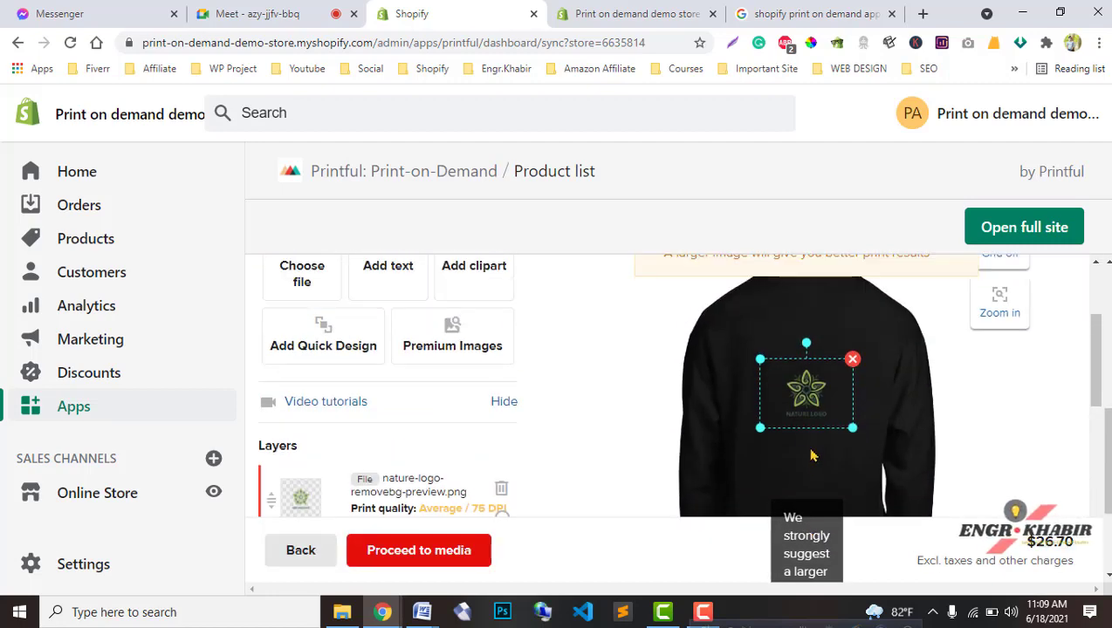
scroll(794, 476, "down", 2)
scroll(790, 486, "down", 1)
scroll(366, 424, "up", 2)
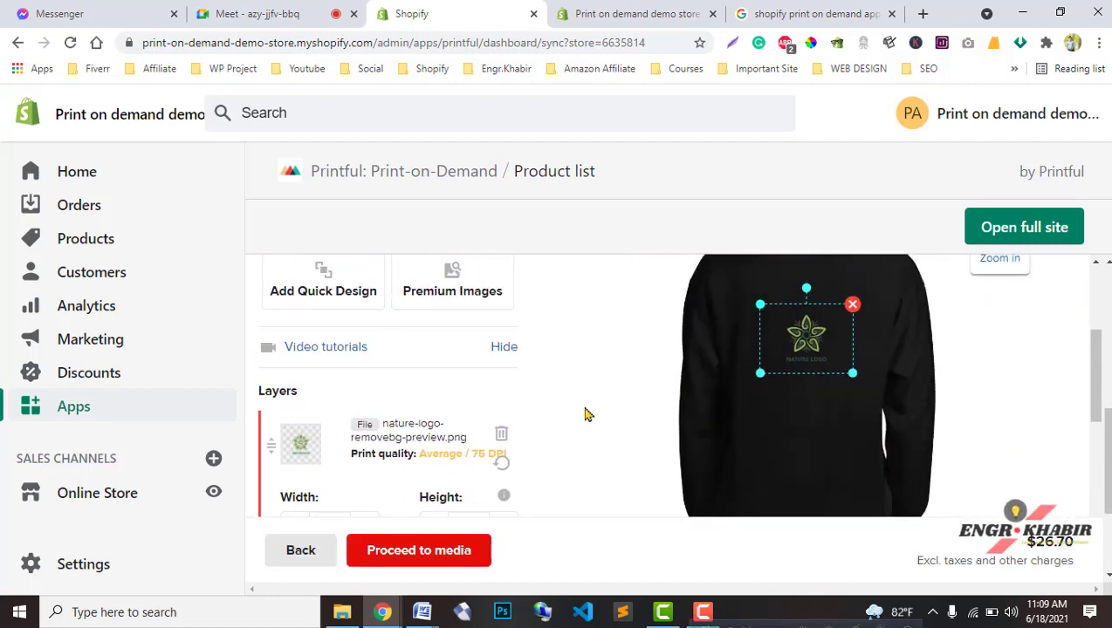
Review the hoodie's back design, and switch to the outside label placement to examine its print area
scroll(487, 445, "up", 3)
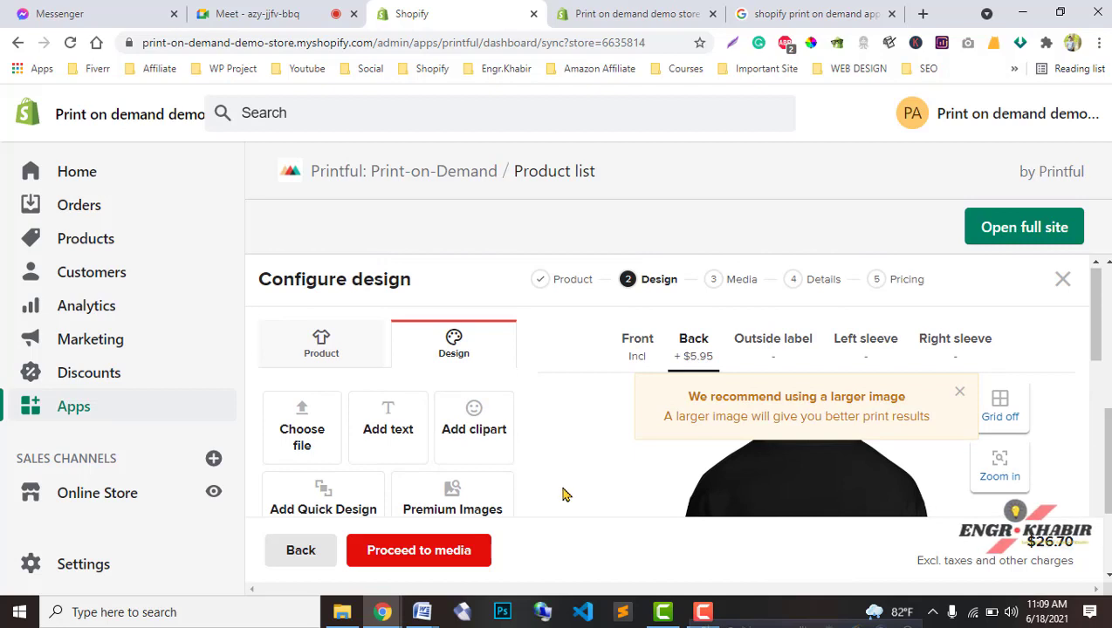
scroll(561, 462, "down", 1)
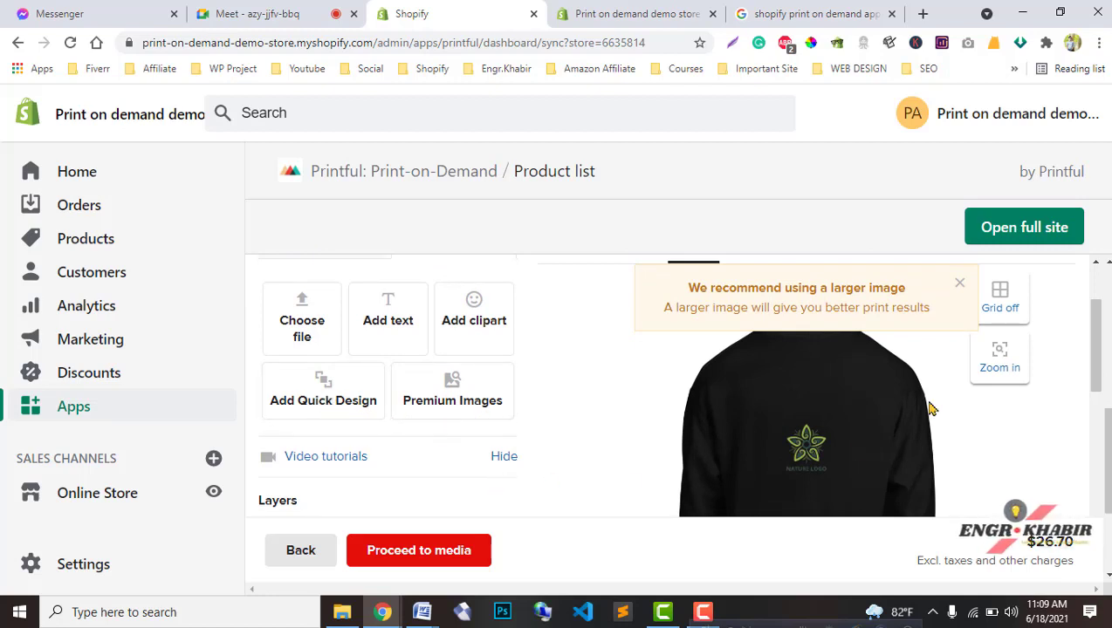
scroll(942, 402, "up", 2)
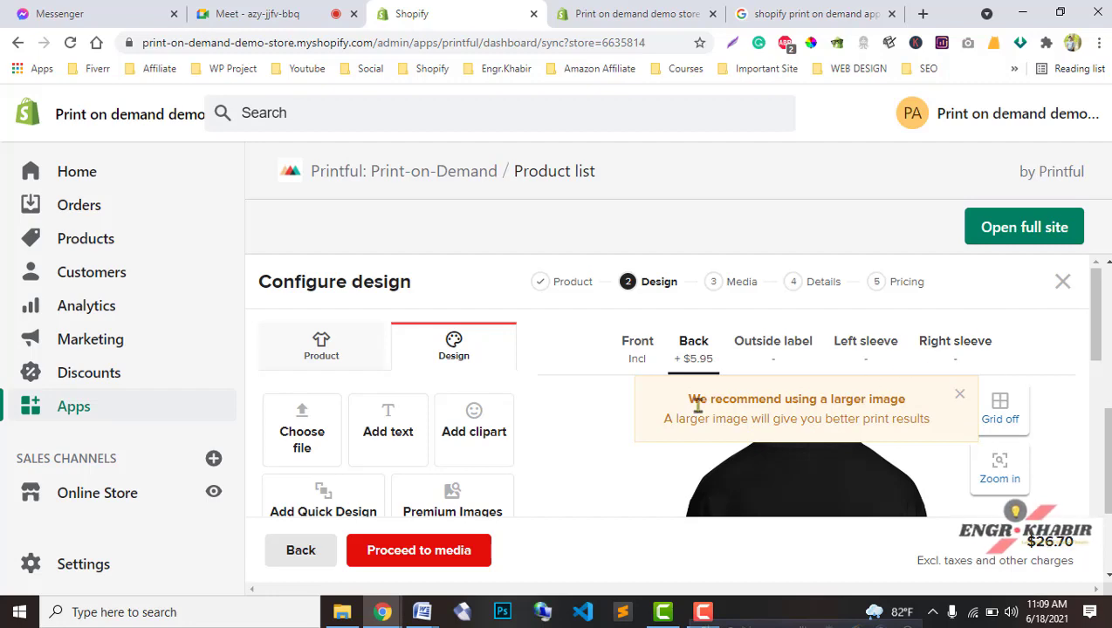
left_click(790, 351)
scroll(781, 456, "down", 6)
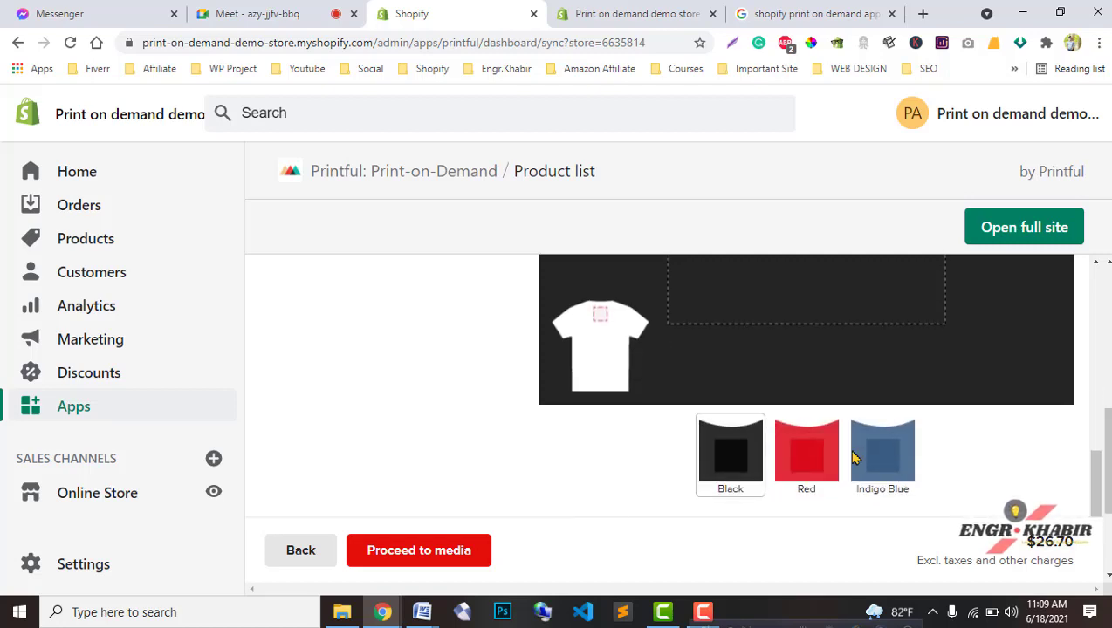
scroll(854, 457, "up", 5)
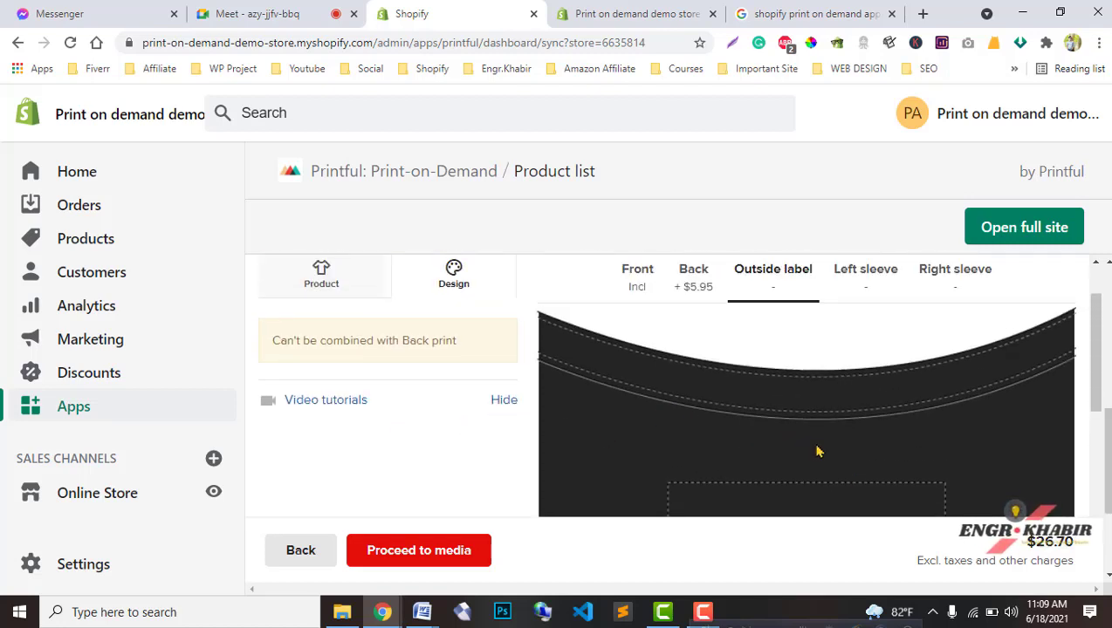
scroll(818, 452, "down", 3)
scroll(696, 430, "down", 2)
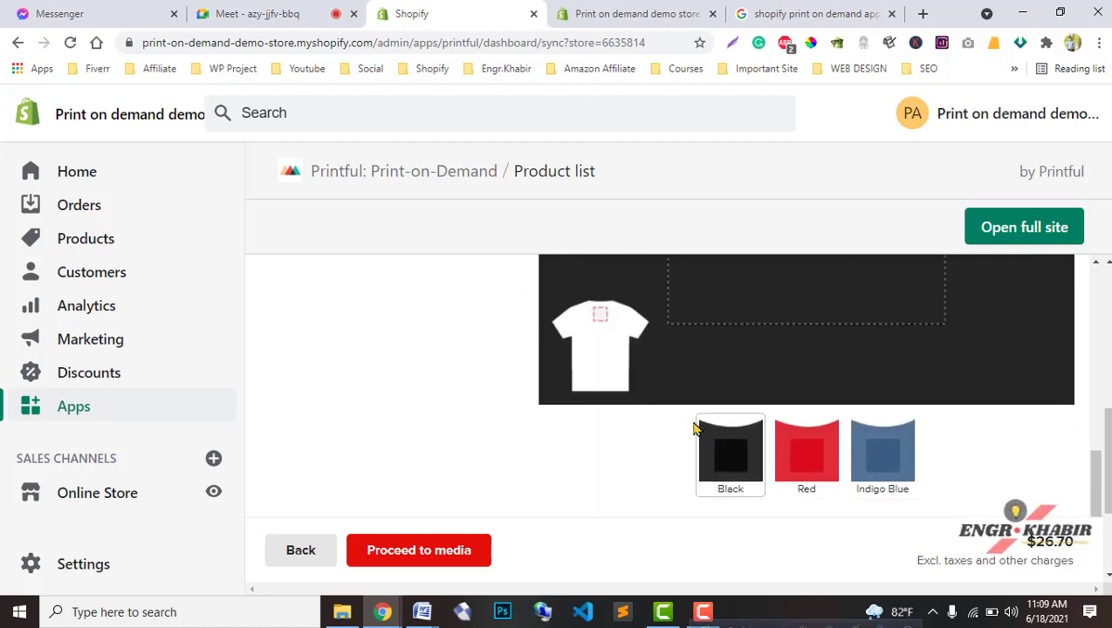
Preview the outside label area on the red and indigo blue hoodies
left_click(808, 445)
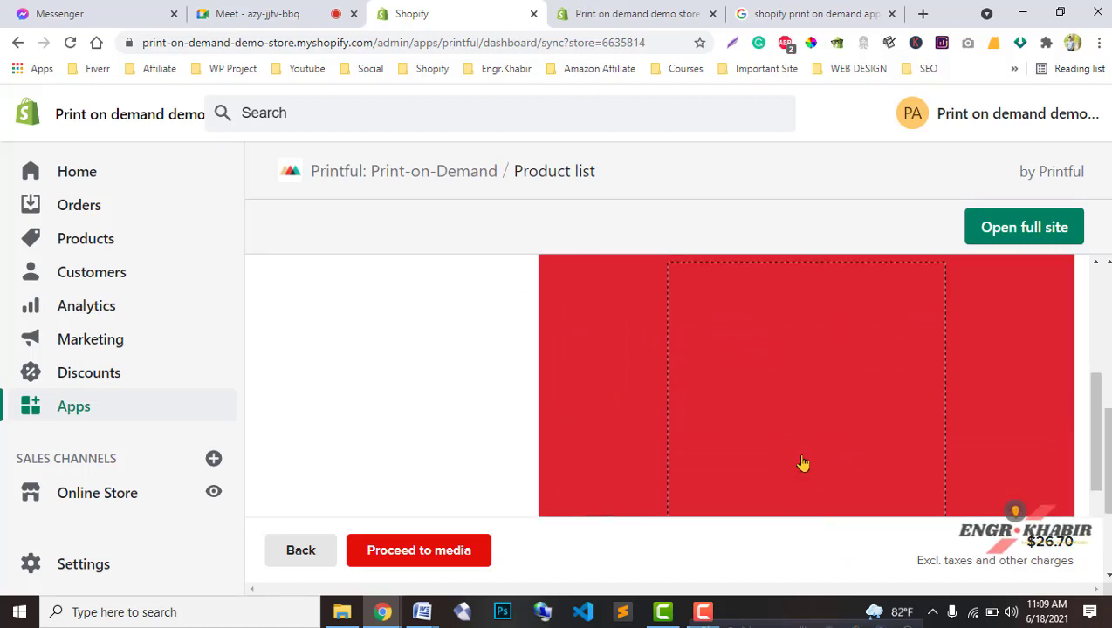
left_click(882, 460)
left_click(744, 472)
scroll(744, 472, "up", 5)
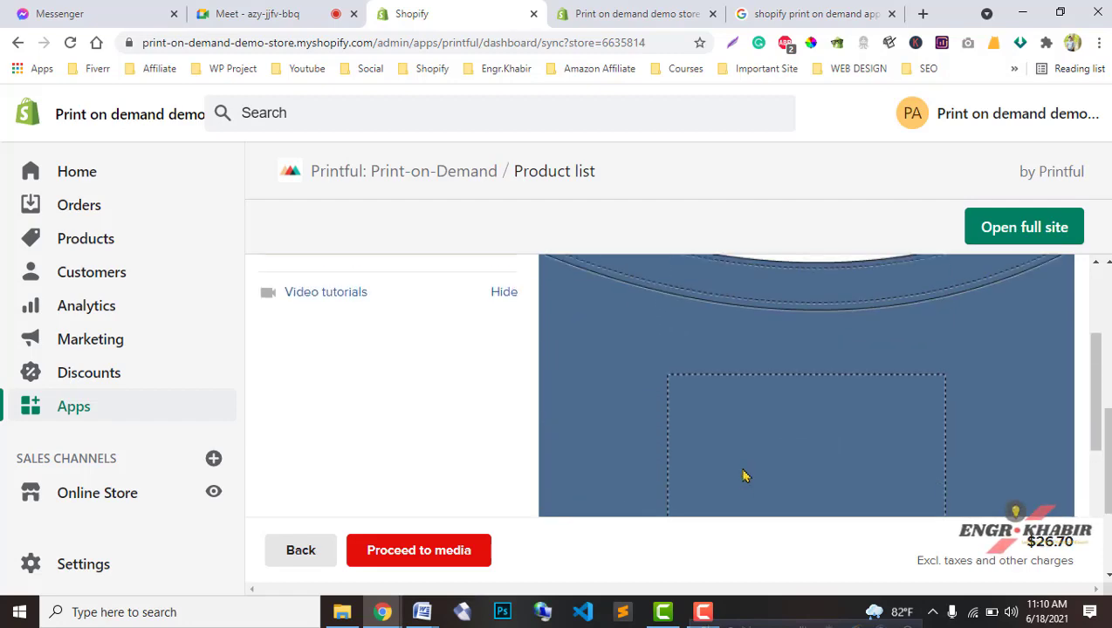
Switch to the hoodie's left sleeve placement and review its print area and design options
left_click(874, 351)
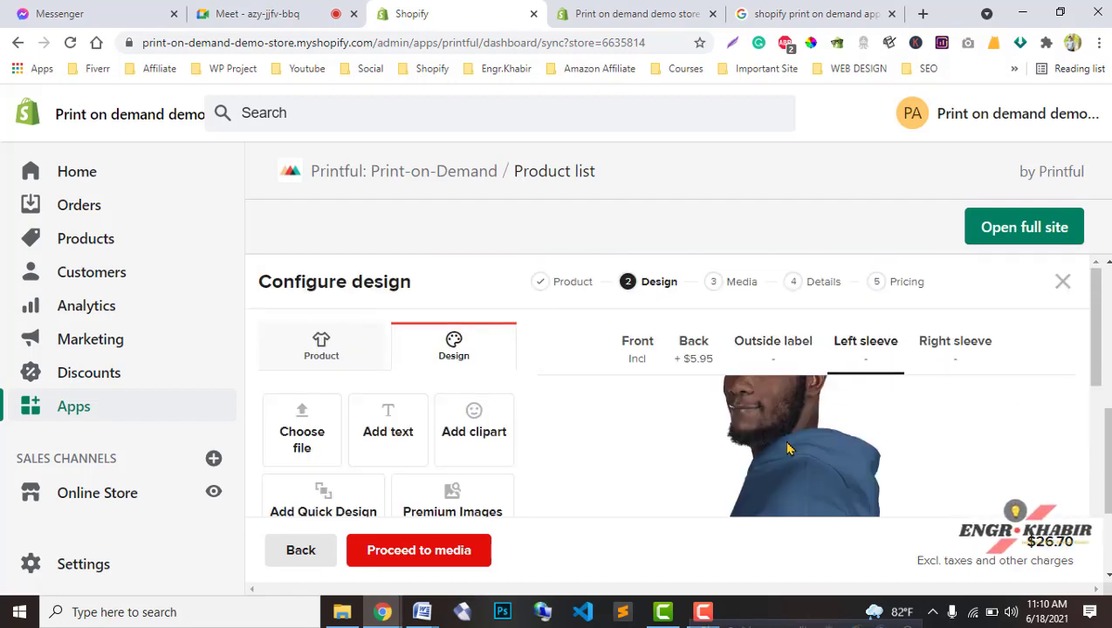
scroll(786, 450, "down", 3)
scroll(786, 449, "down", 2)
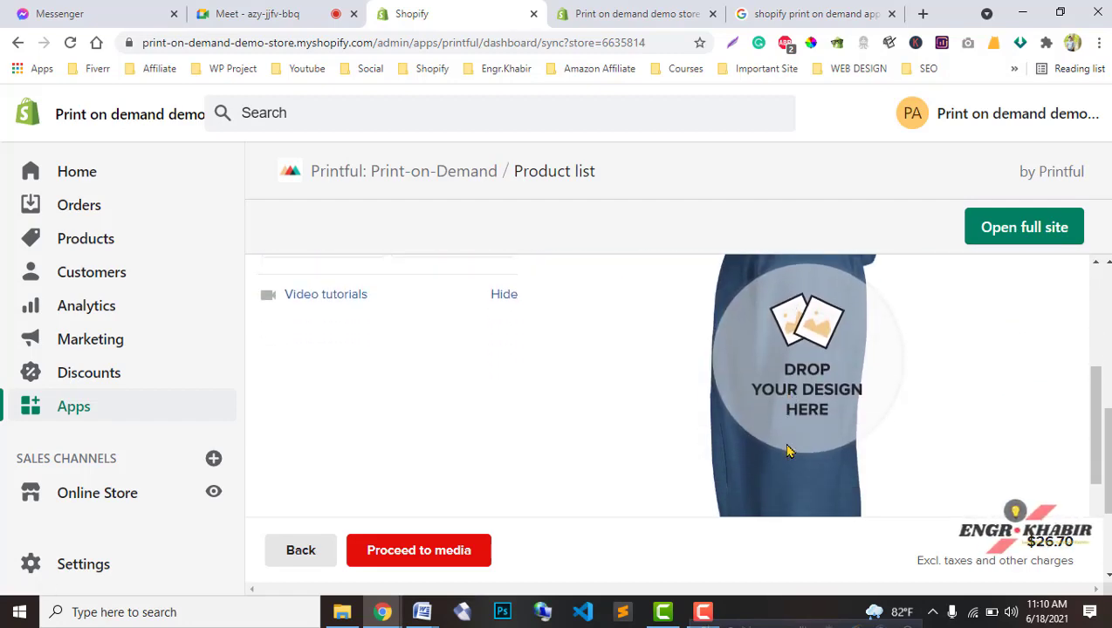
scroll(786, 449, "up", 3)
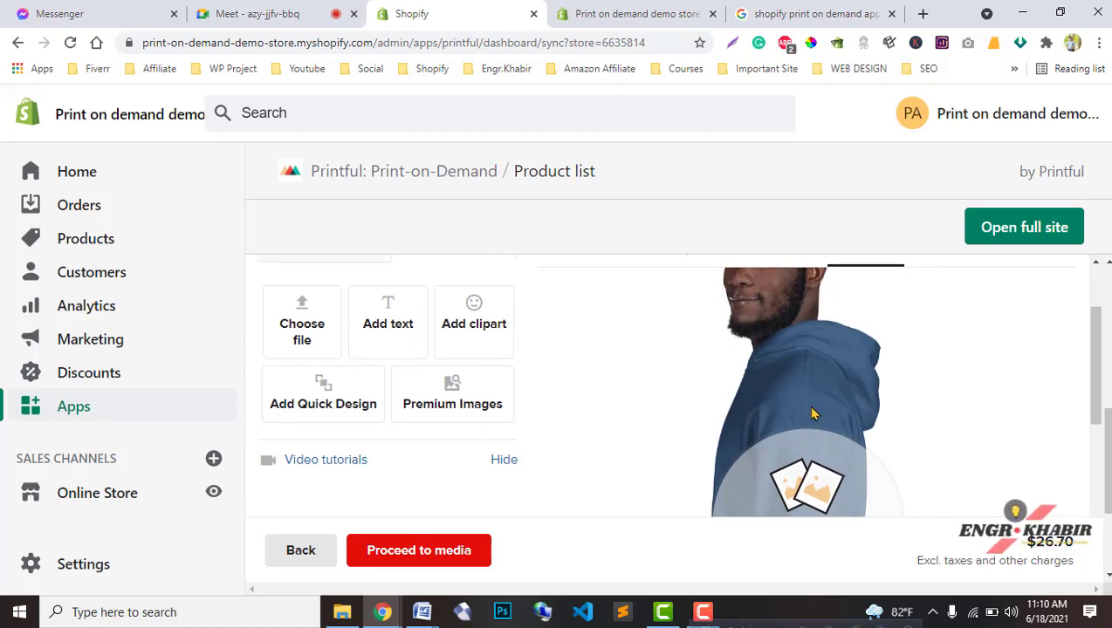
scroll(812, 414, "up", 2)
Review the hoodie's right sleeve placement and proceed to the media stage
left_click(960, 351)
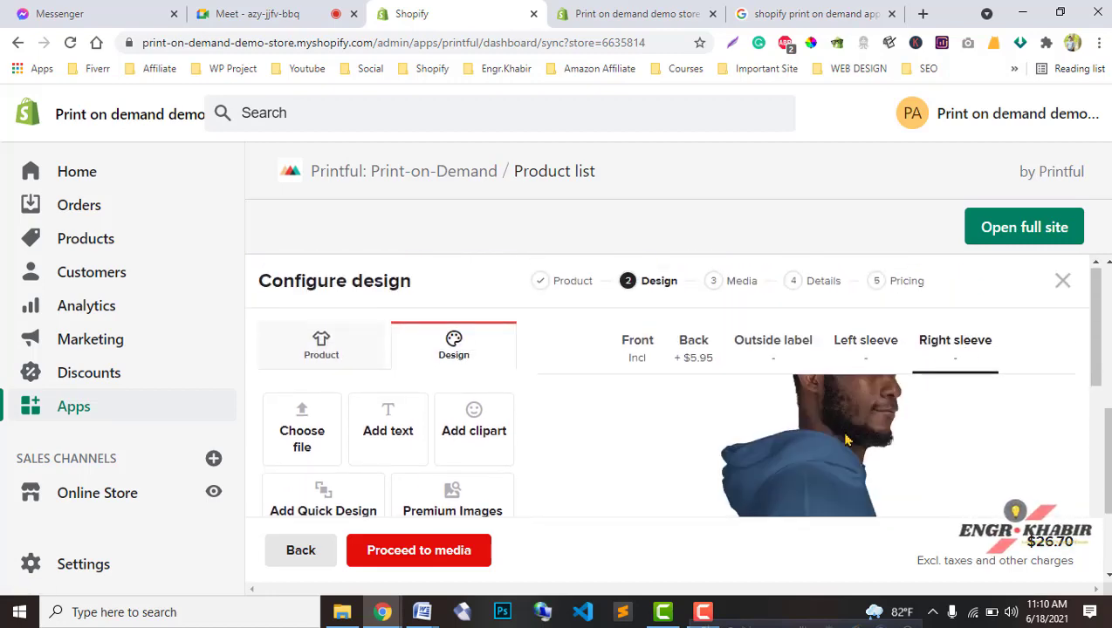
scroll(844, 438, "down", 3)
scroll(845, 441, "up", 3)
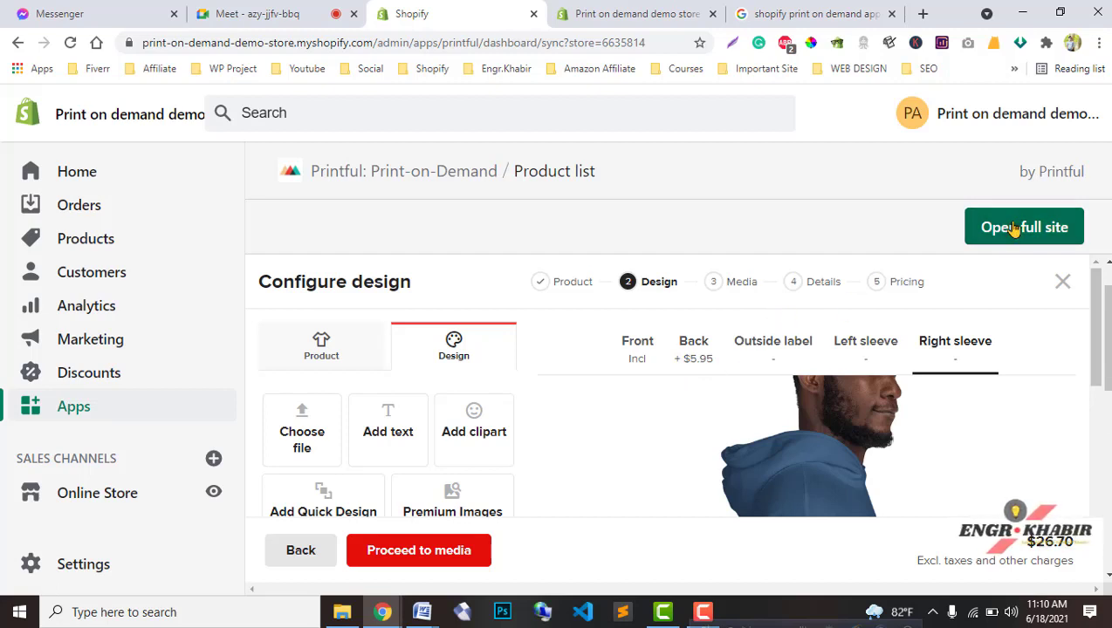
scroll(474, 494, "down", 1)
left_click(417, 557)
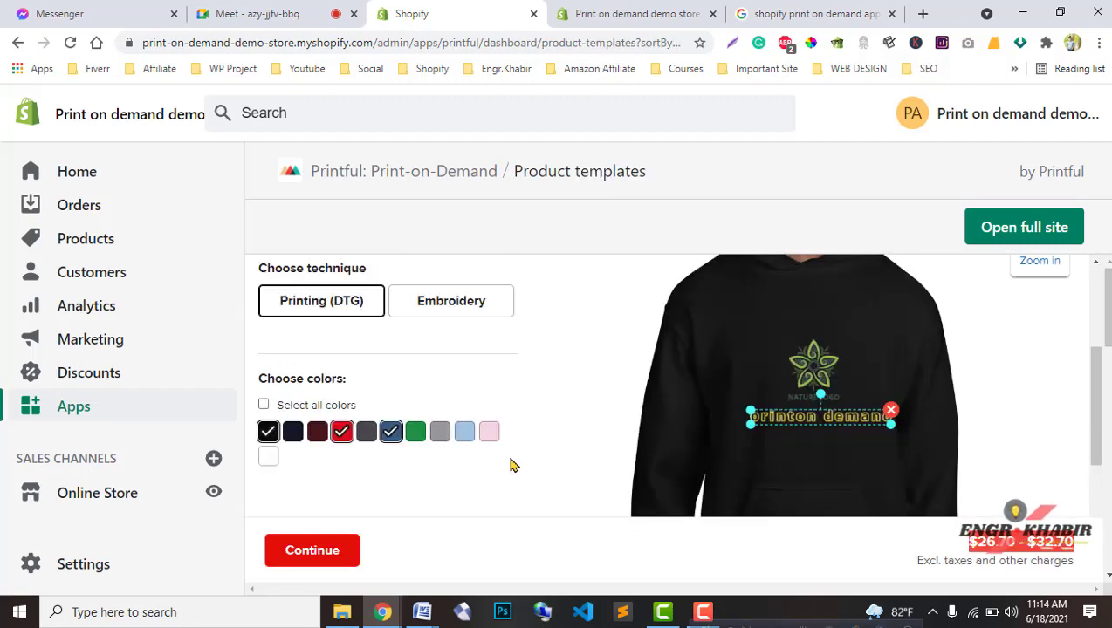
Check the hoodie template's technique, colors and front design, and continue to the template review
scroll(512, 464, "down", 5)
scroll(512, 464, "up", 5)
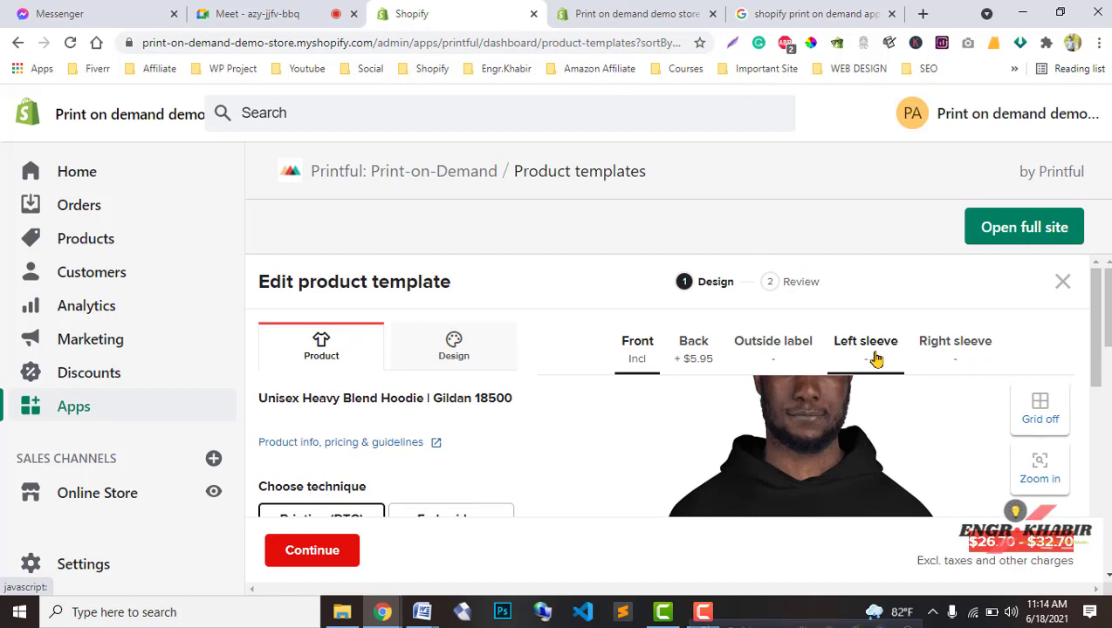
left_click(315, 558)
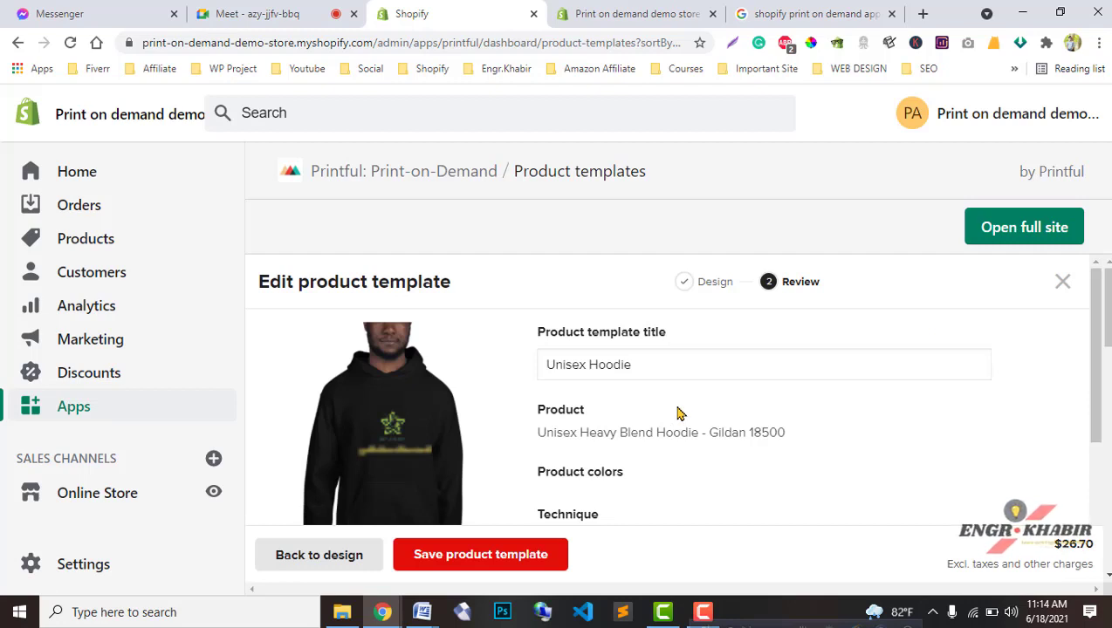
Title the product template "abc product demo", check its technique, print files and sizes, and save it
left_click(657, 370)
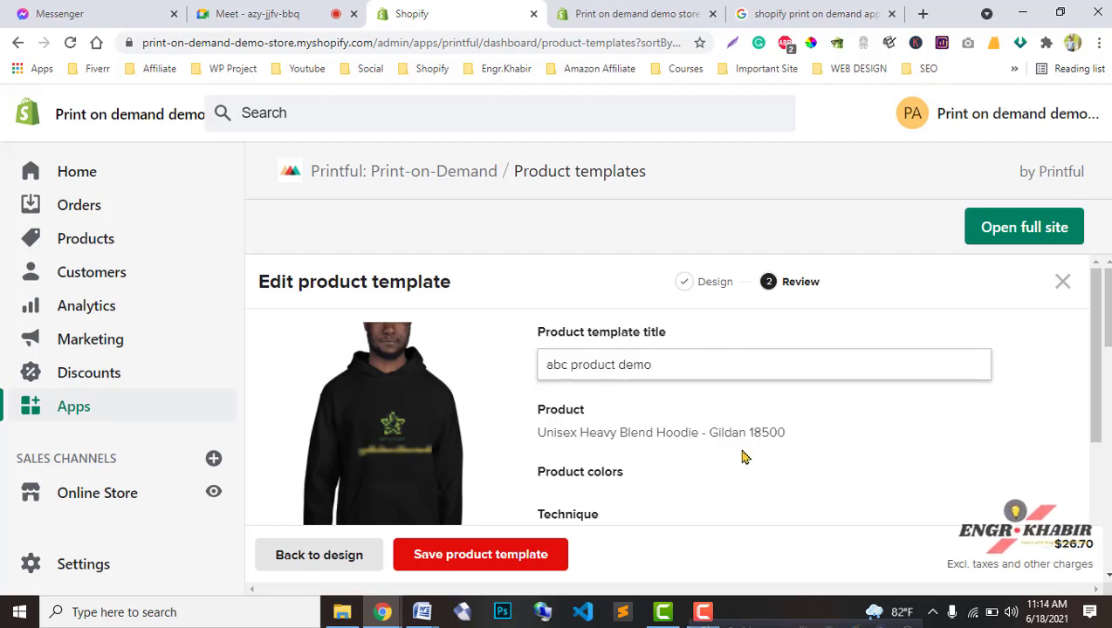
scroll(745, 457, "down", 2)
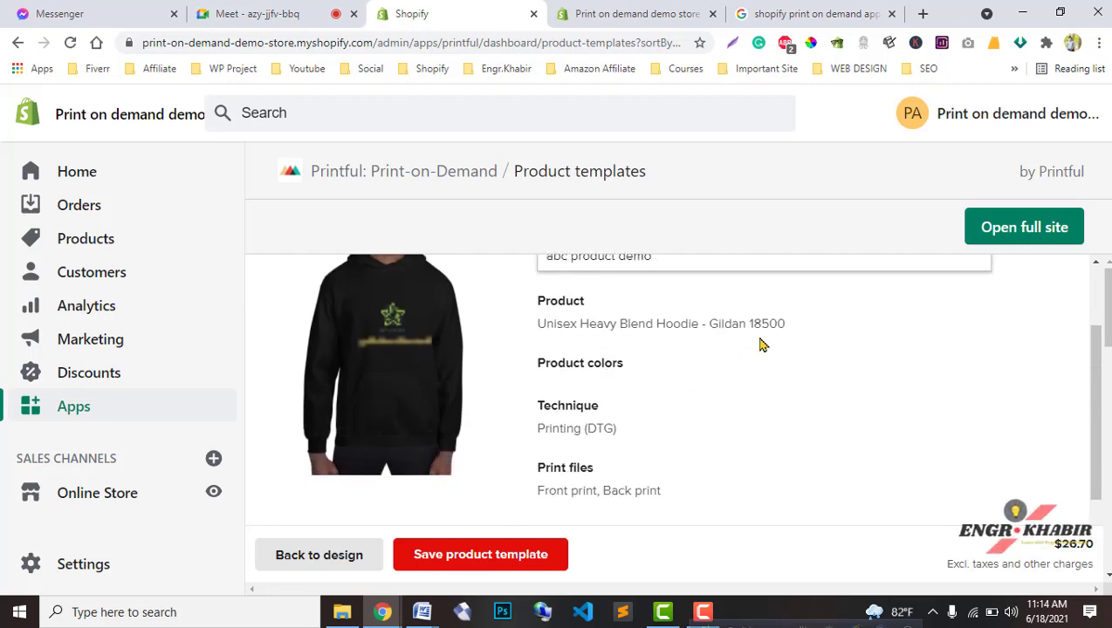
scroll(641, 420, "down", 2)
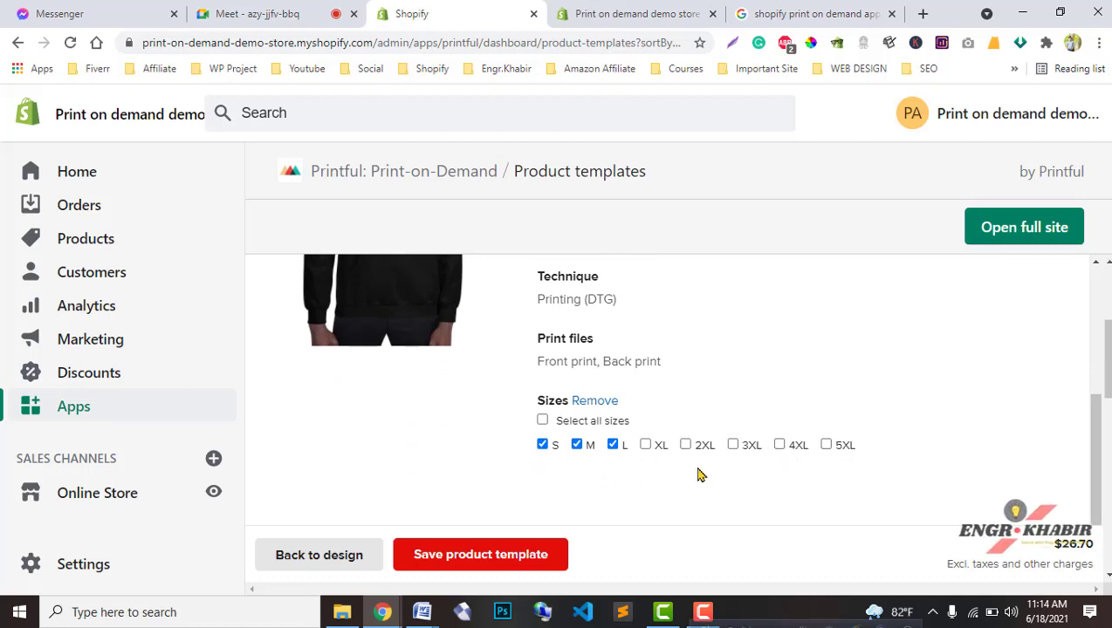
scroll(731, 467, "up", 3)
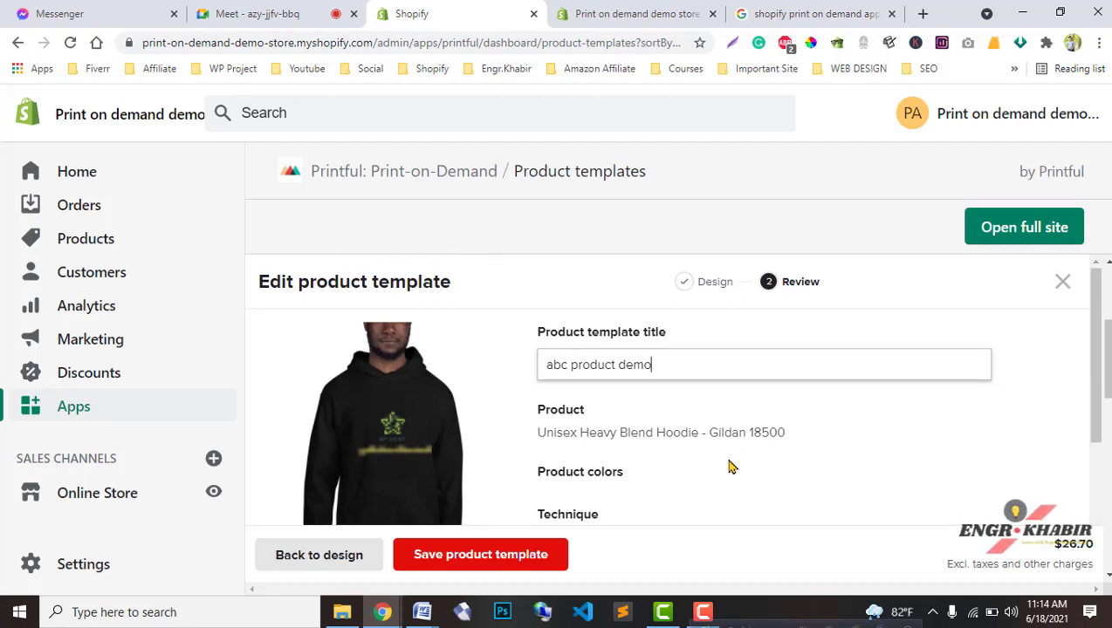
scroll(732, 467, "down", 3)
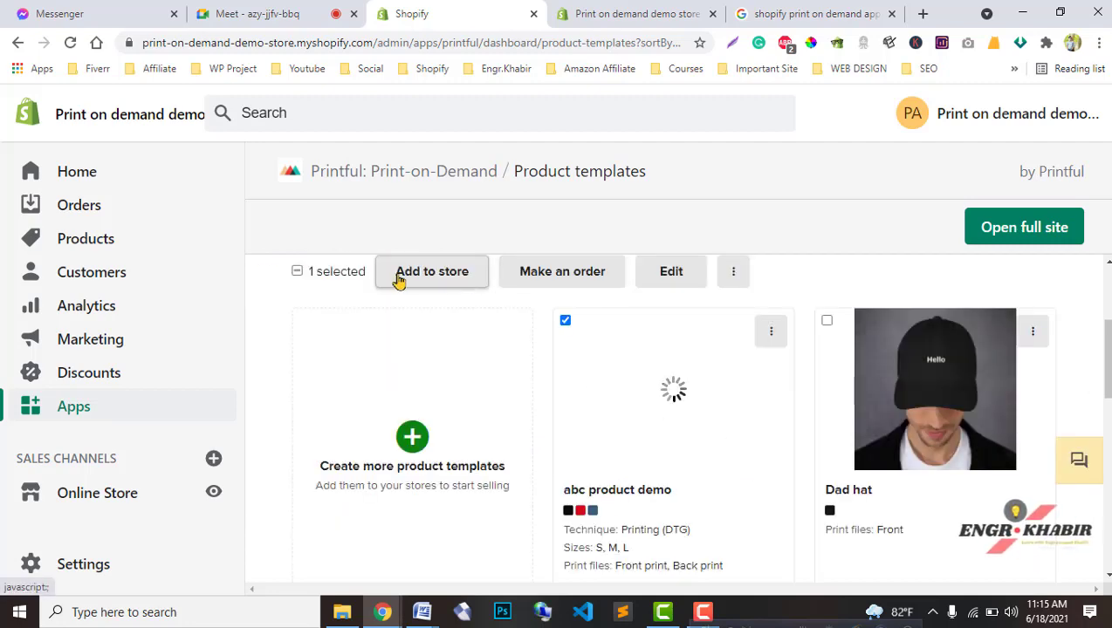
Start adding the abc product demo template to the store and review its selected colors, sizes and print files
left_click(402, 276)
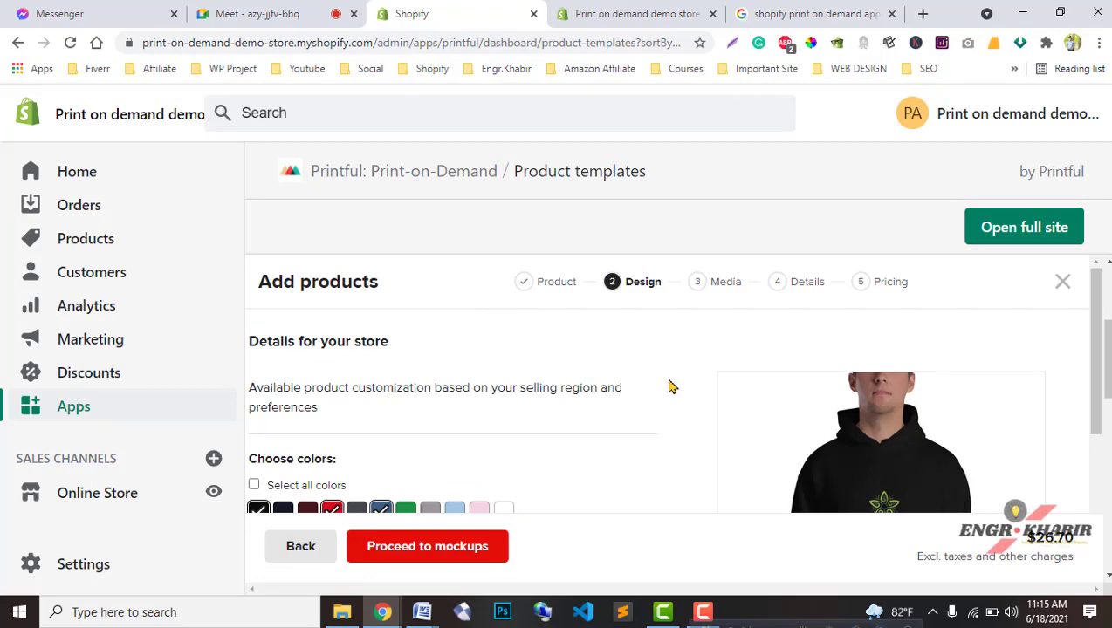
scroll(670, 387, "down", 1)
scroll(661, 394, "down", 1)
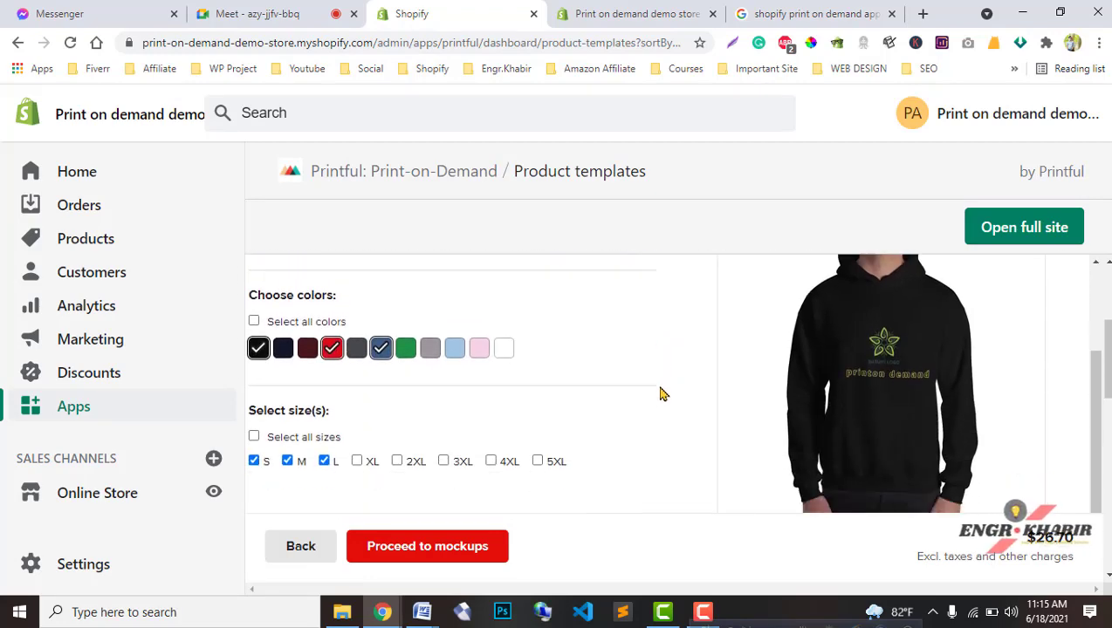
scroll(661, 394, "up", 1)
scroll(661, 393, "down", 2)
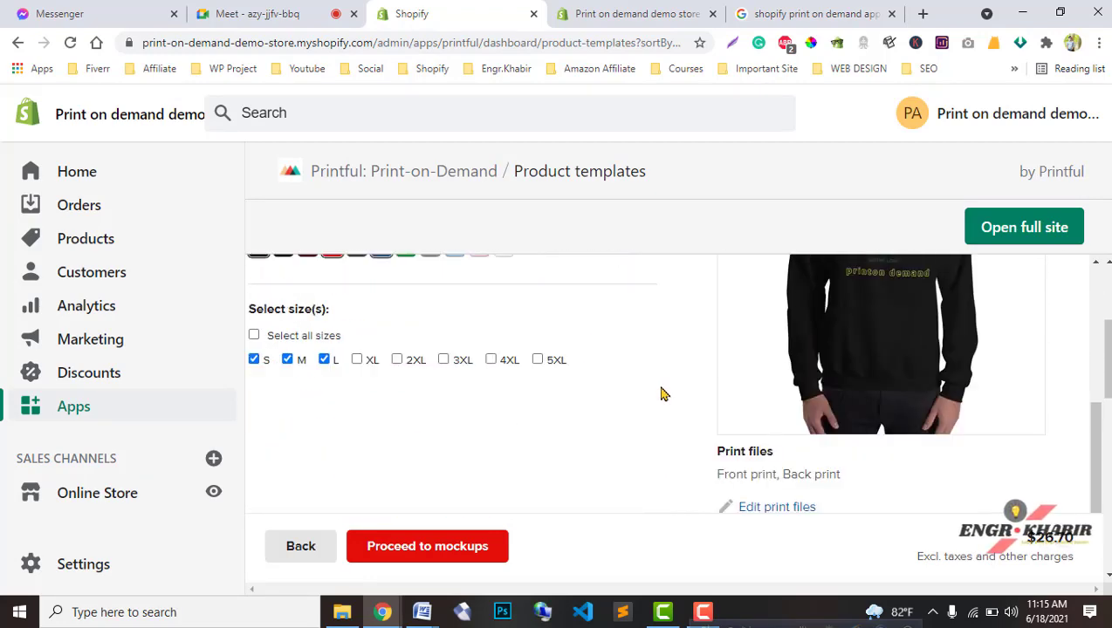
Switch to the Google Meet call to check the join request, and return to the Shopify tab
left_click(310, 4)
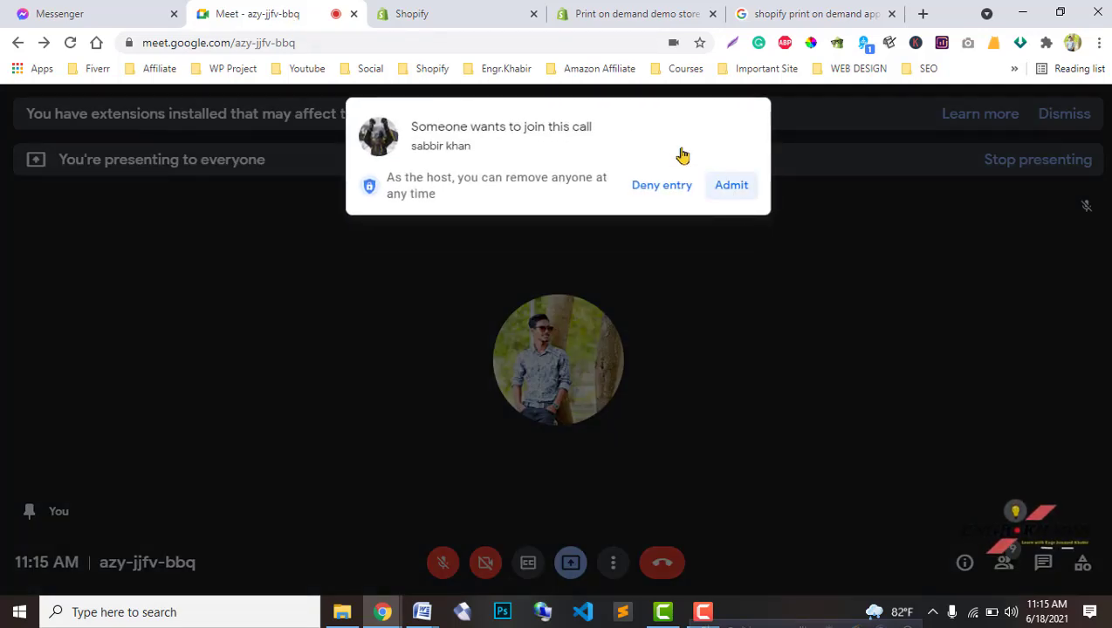
left_click(478, 7)
Proceed through the mockups and media to the product details, and look over the size guide, tags, visibility and collections
left_click(475, 553)
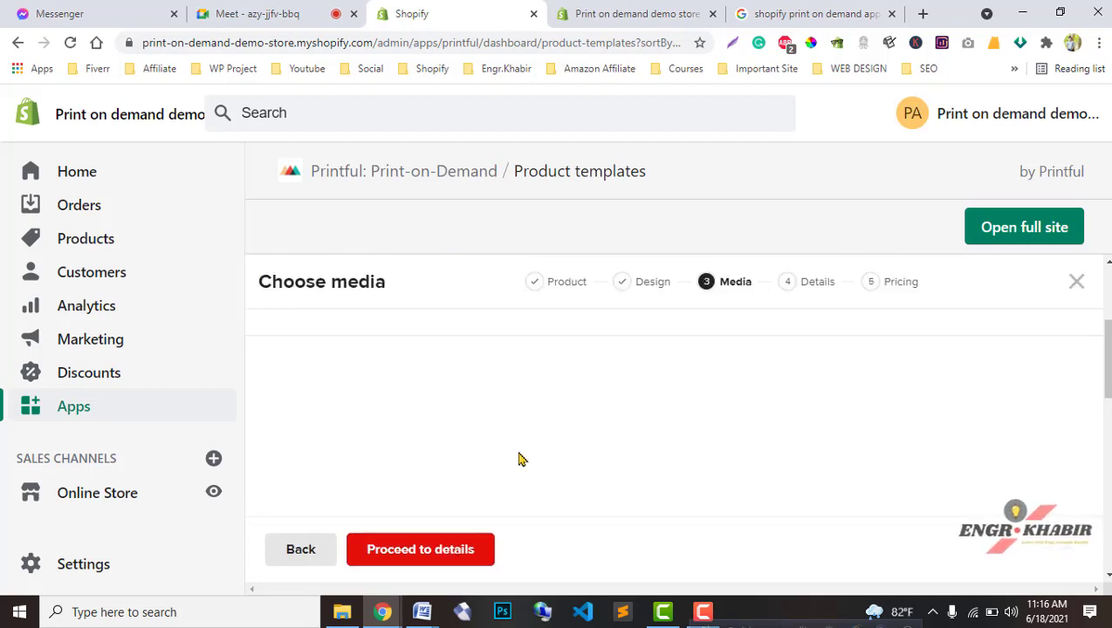
left_click(428, 551)
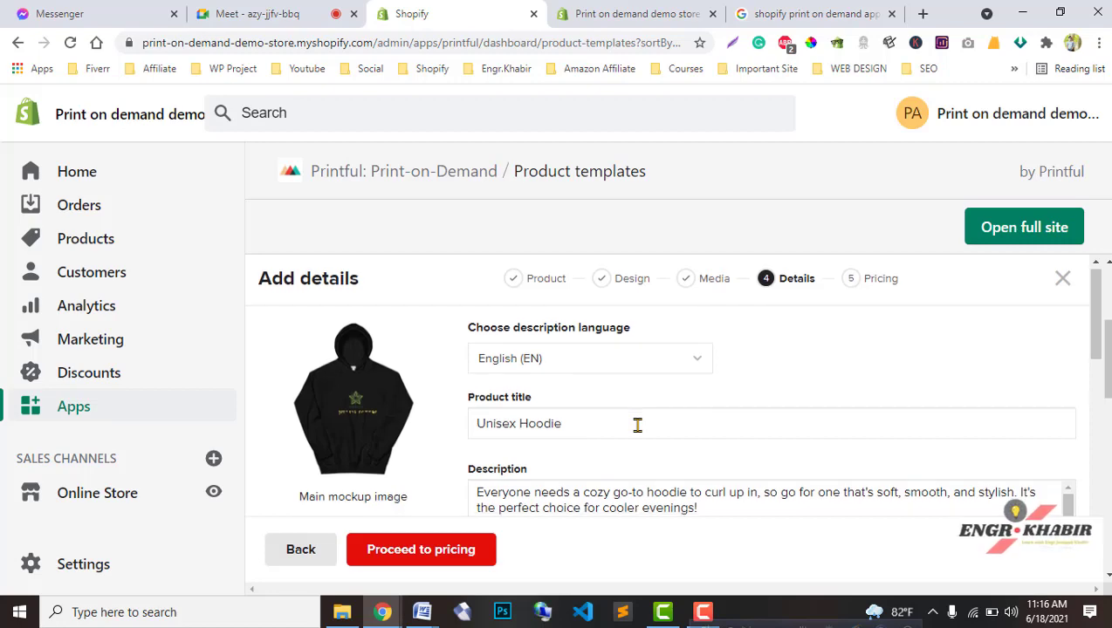
scroll(637, 425, "down", 10)
scroll(637, 425, "down", 1)
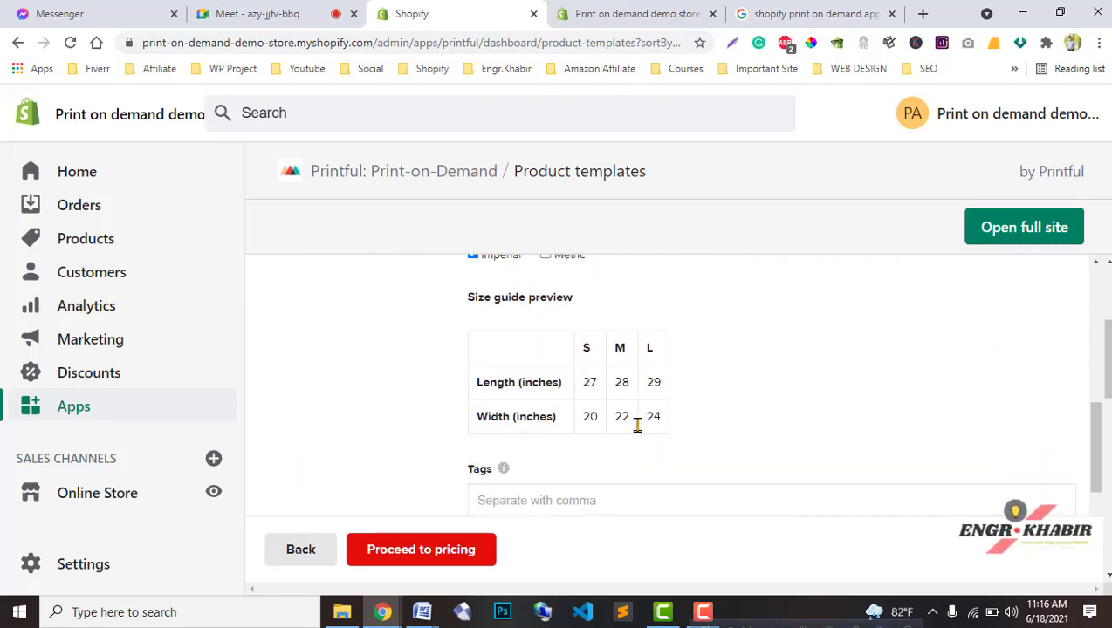
scroll(637, 425, "down", 4)
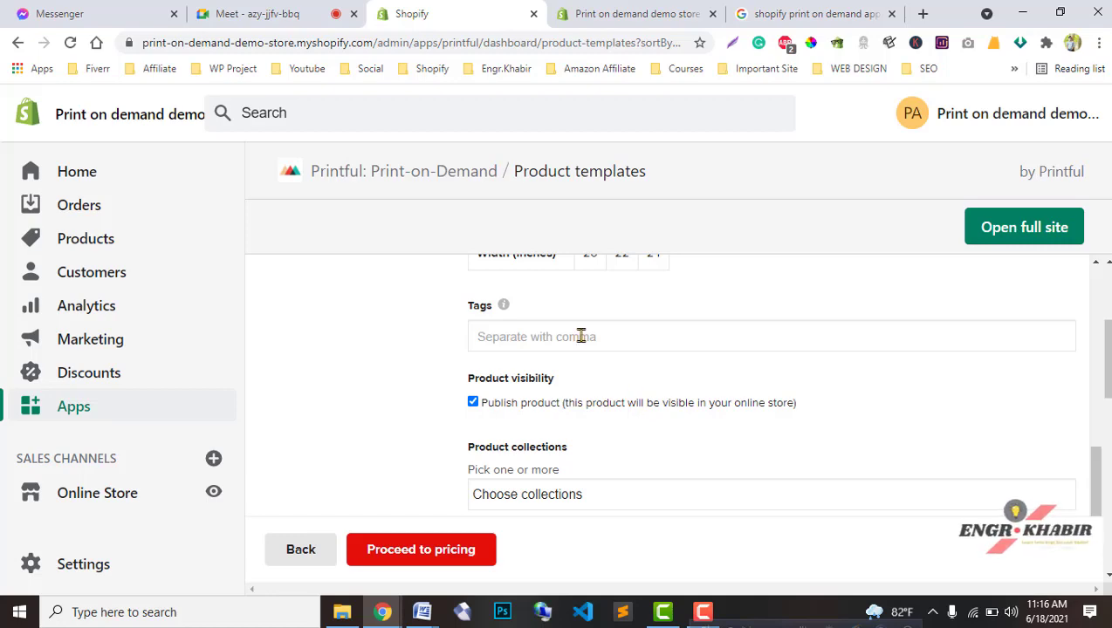
scroll(564, 417, "up", 10)
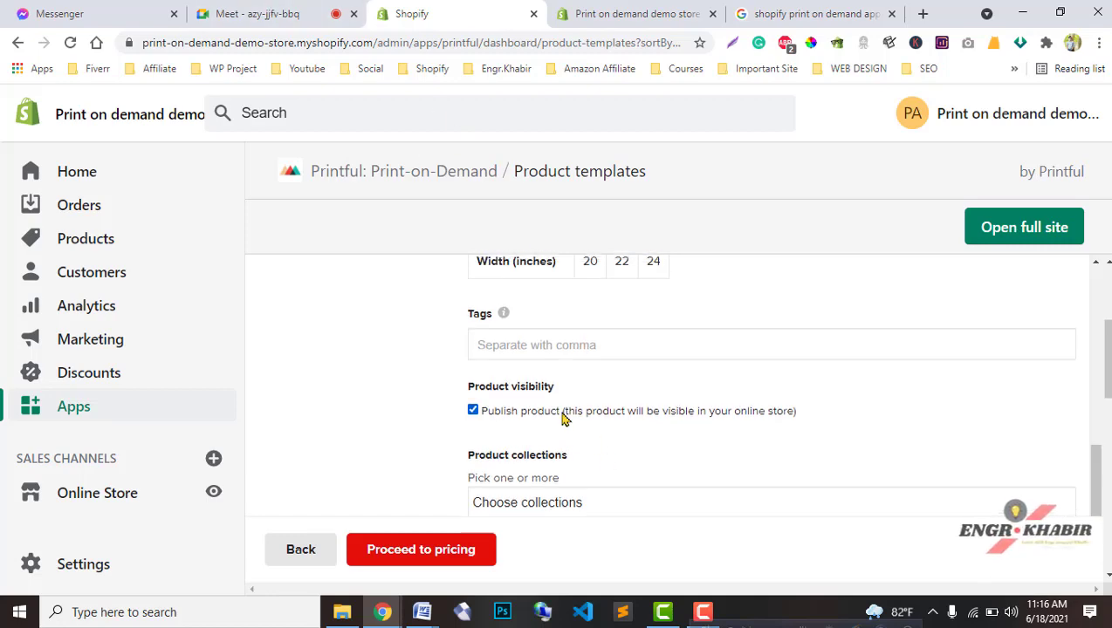
scroll(632, 430, "up", 2)
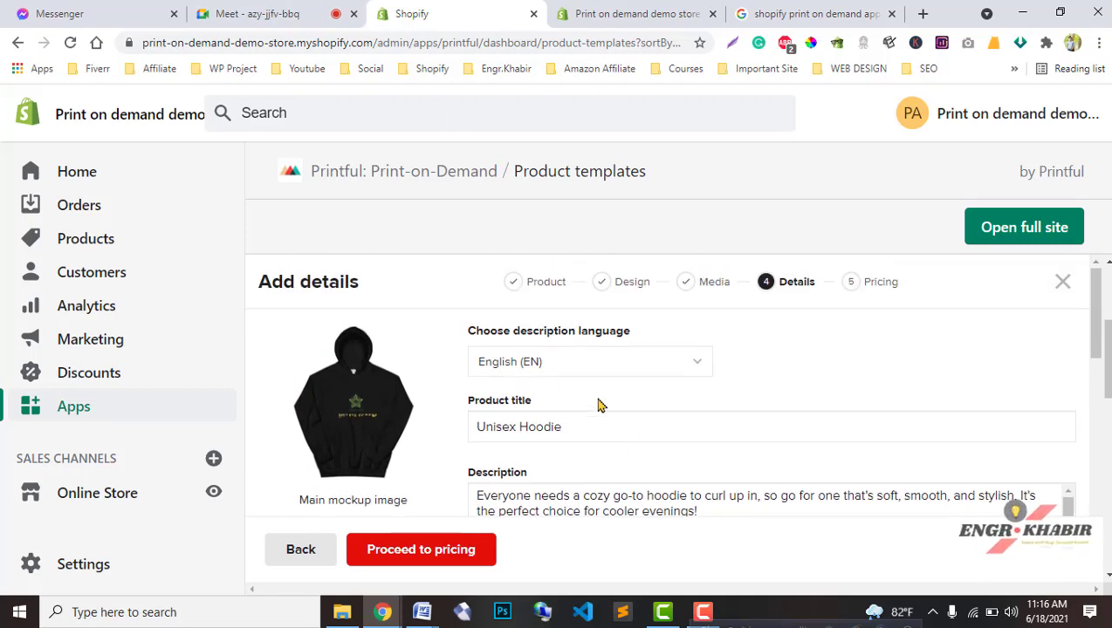
Review the product's description language, title and description, along with the size guide, tags, visibility and collection options
left_click(650, 364)
left_click(651, 365)
scroll(611, 419, "down", 2)
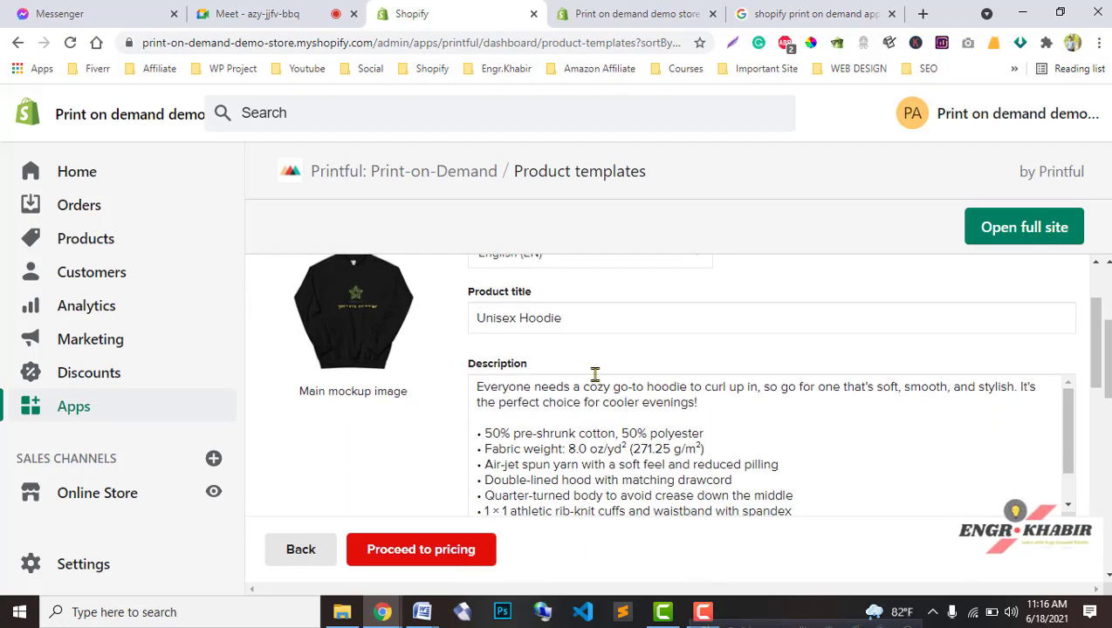
left_click(629, 332)
scroll(610, 425, "down", 2)
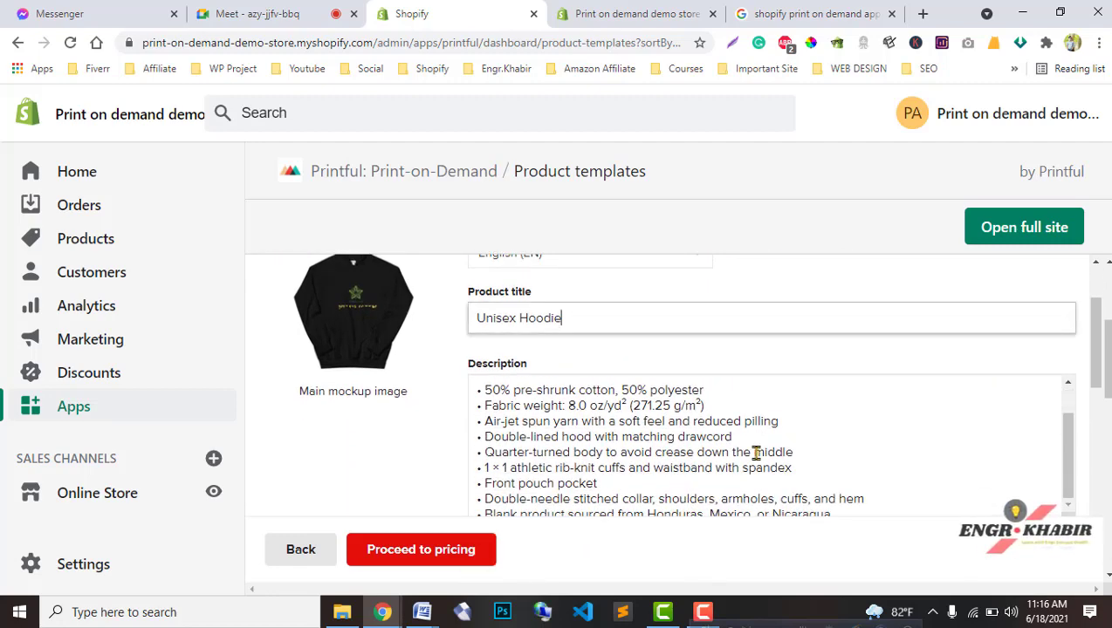
scroll(698, 401, "down", 4)
scroll(535, 392, "down", 1)
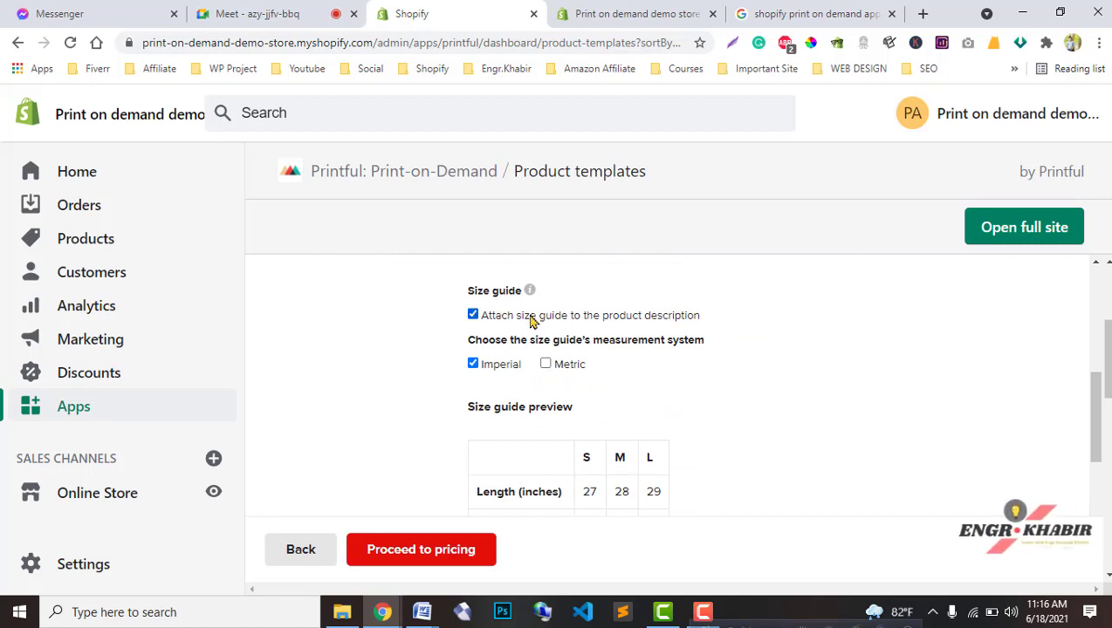
scroll(564, 424, "down", 3)
scroll(563, 419, "down", 3)
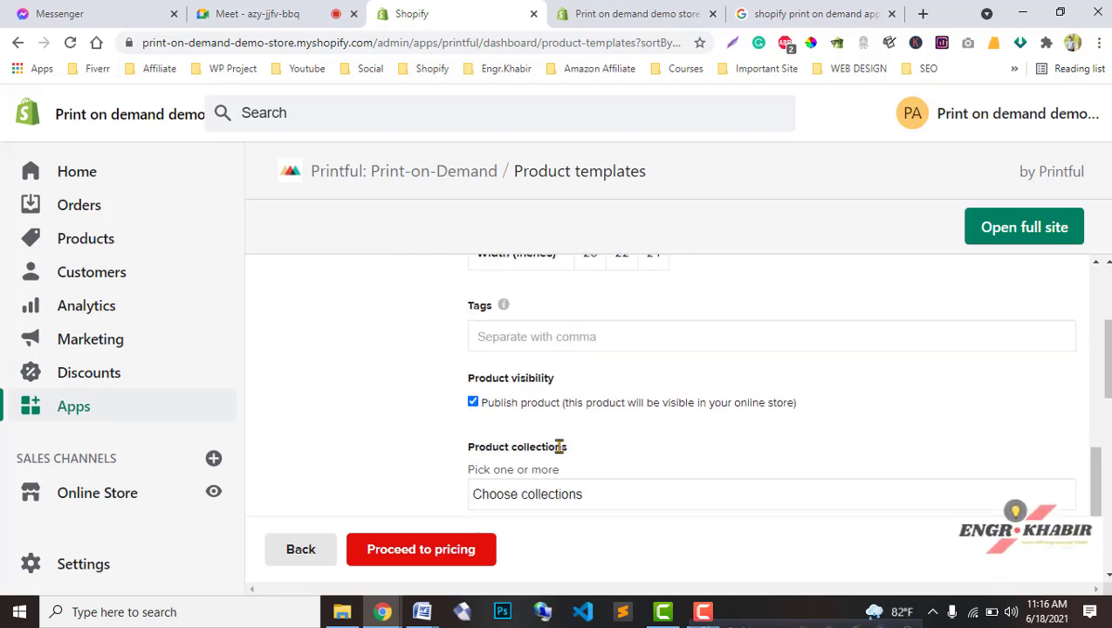
Tag the product with hoode and man hoode, and assign it to the Home page collection
scroll(548, 377, "up", 2)
scroll(564, 440, "down", 1)
scroll(566, 443, "down", 1)
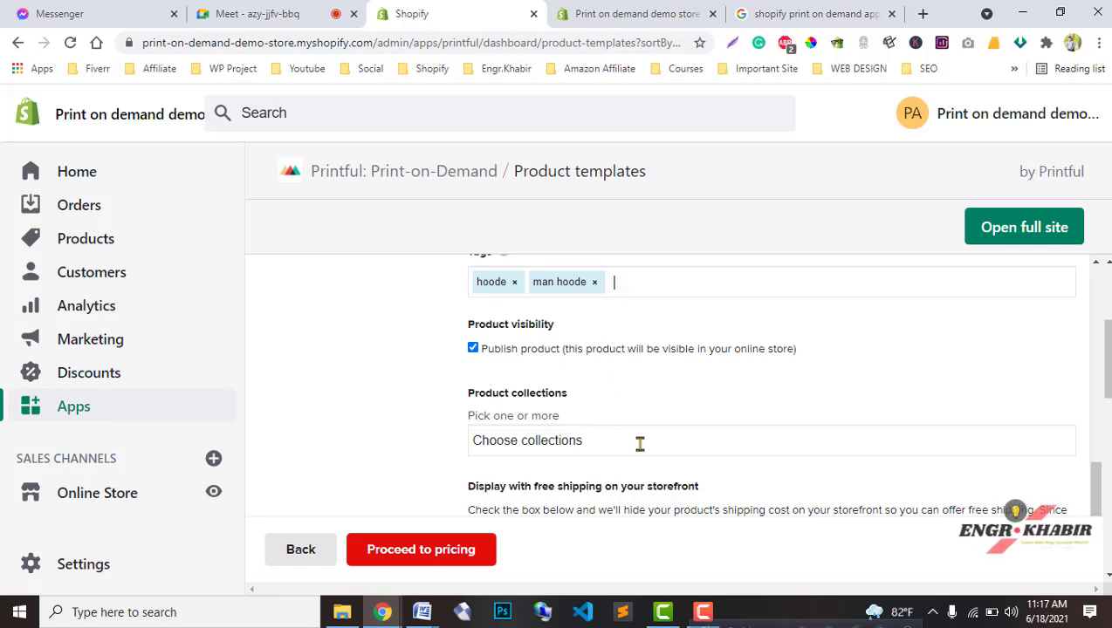
scroll(640, 444, "down", 1)
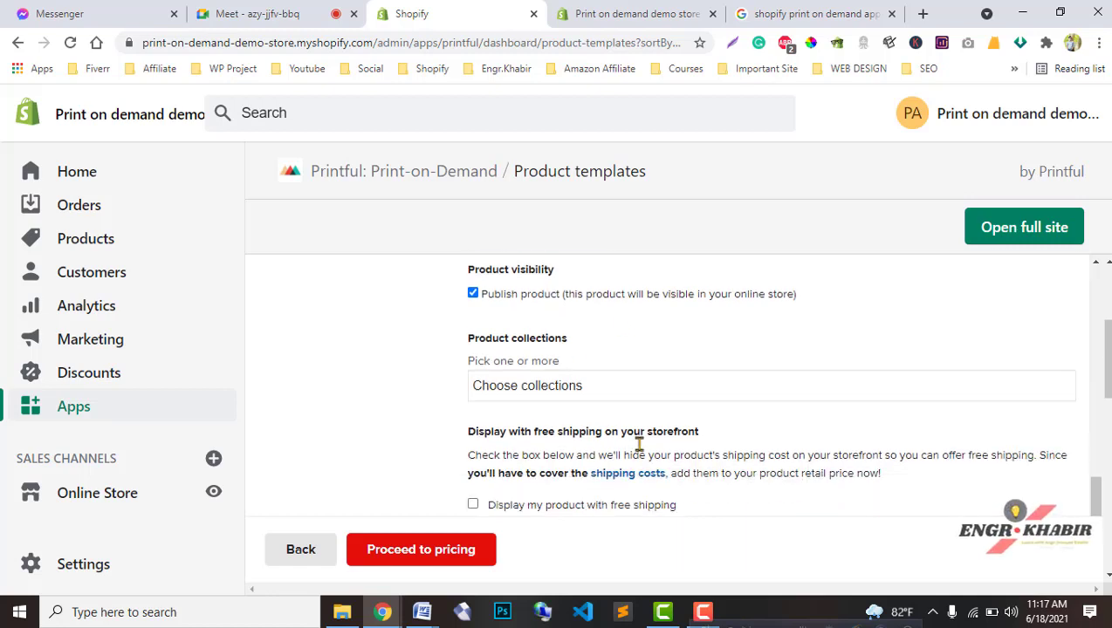
left_click(672, 384)
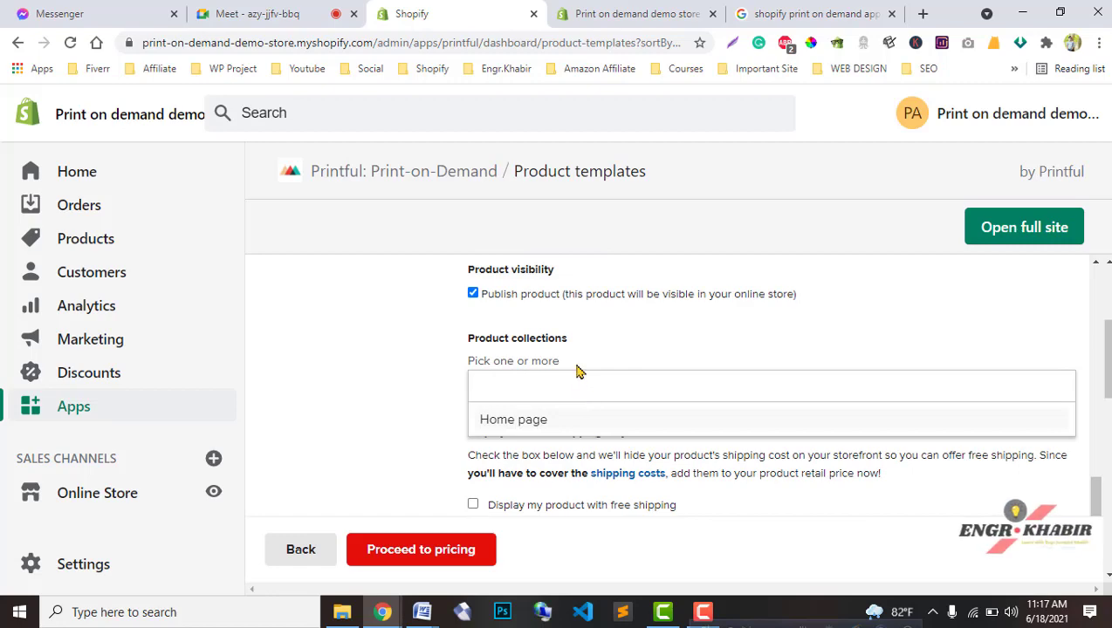
left_click(535, 423)
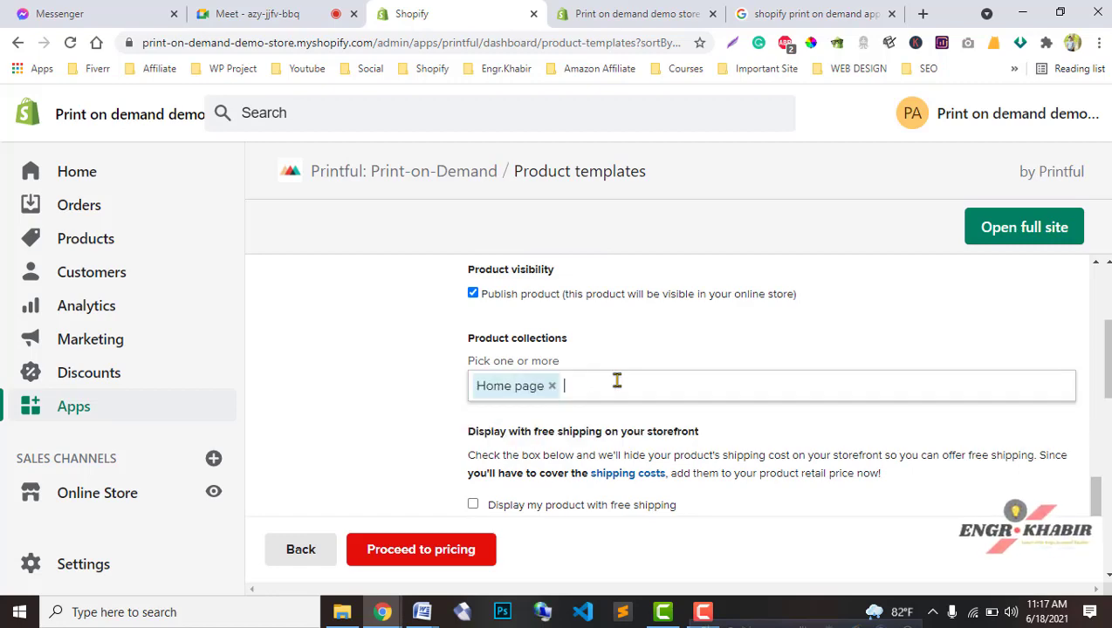
left_click(593, 10)
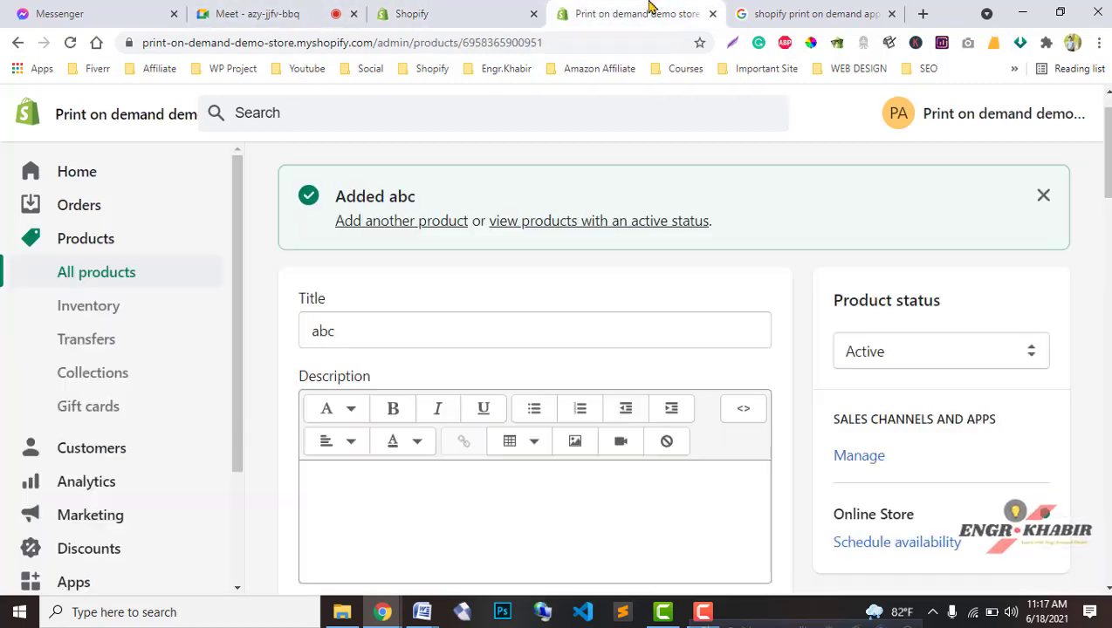
middle_click(99, 392)
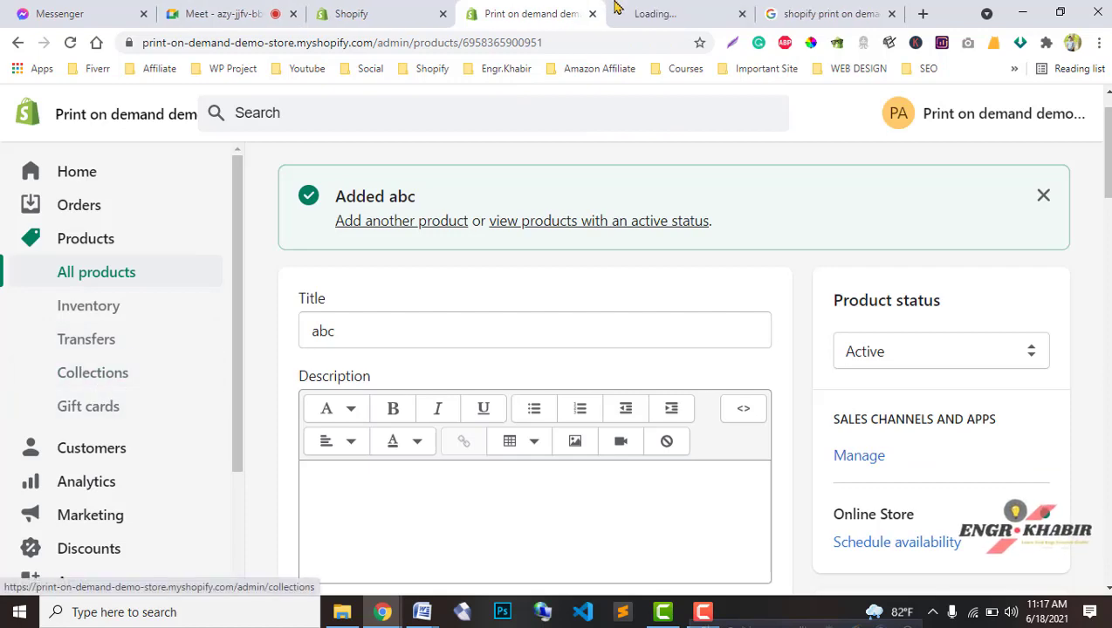
left_click(624, 12)
left_click(742, 13)
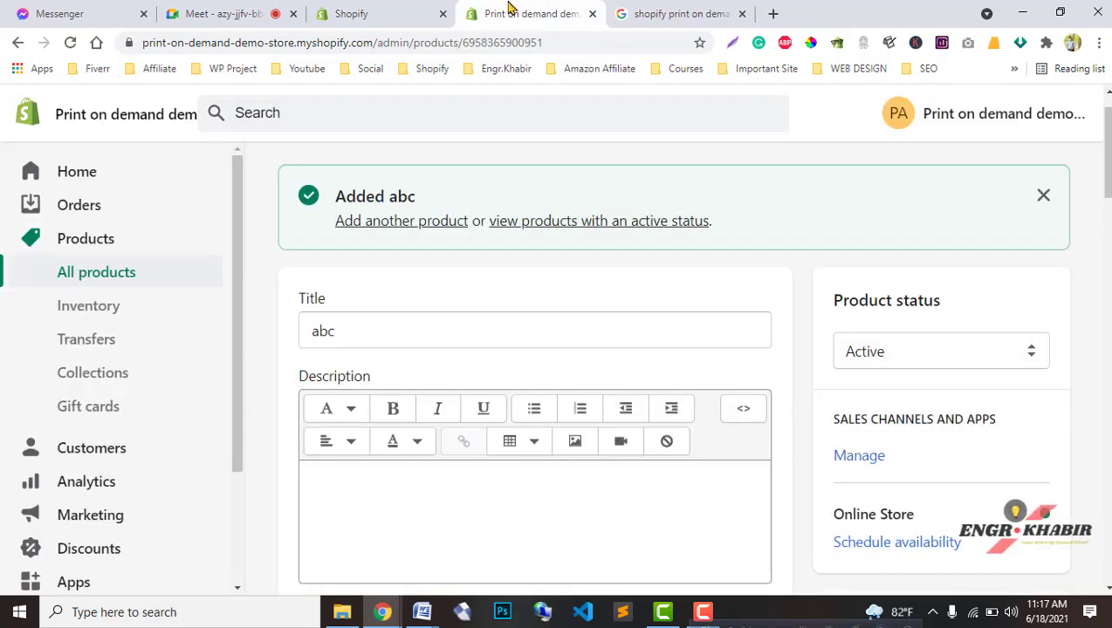
left_click(443, 8)
Finish the collection choice, recheck the product title and description, and proceed to pricing
scroll(655, 439, "down", 1)
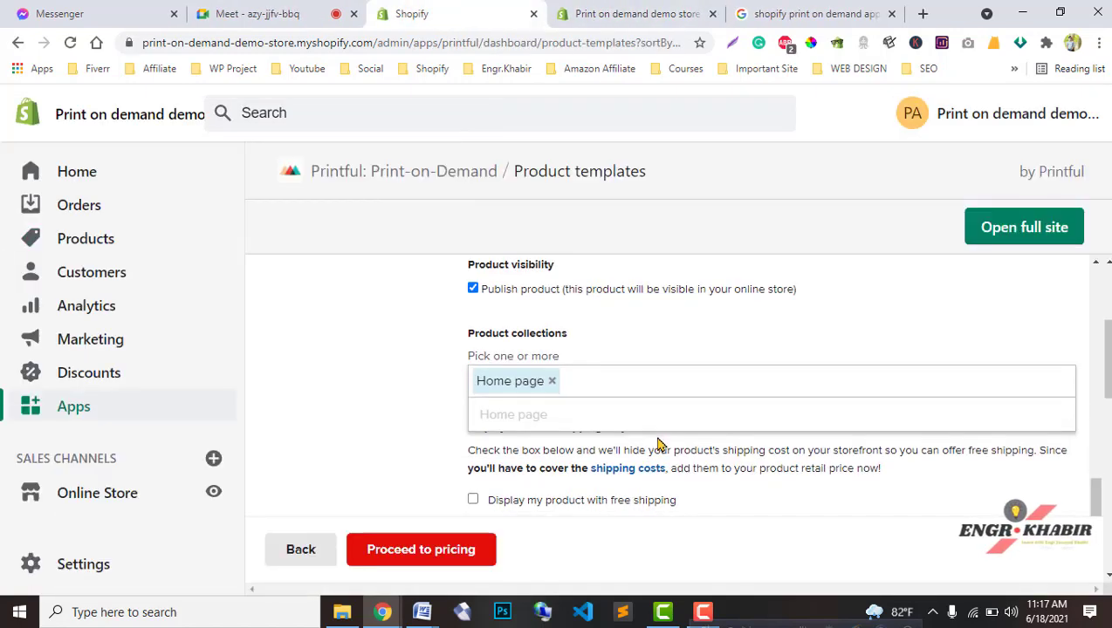
left_click(853, 517)
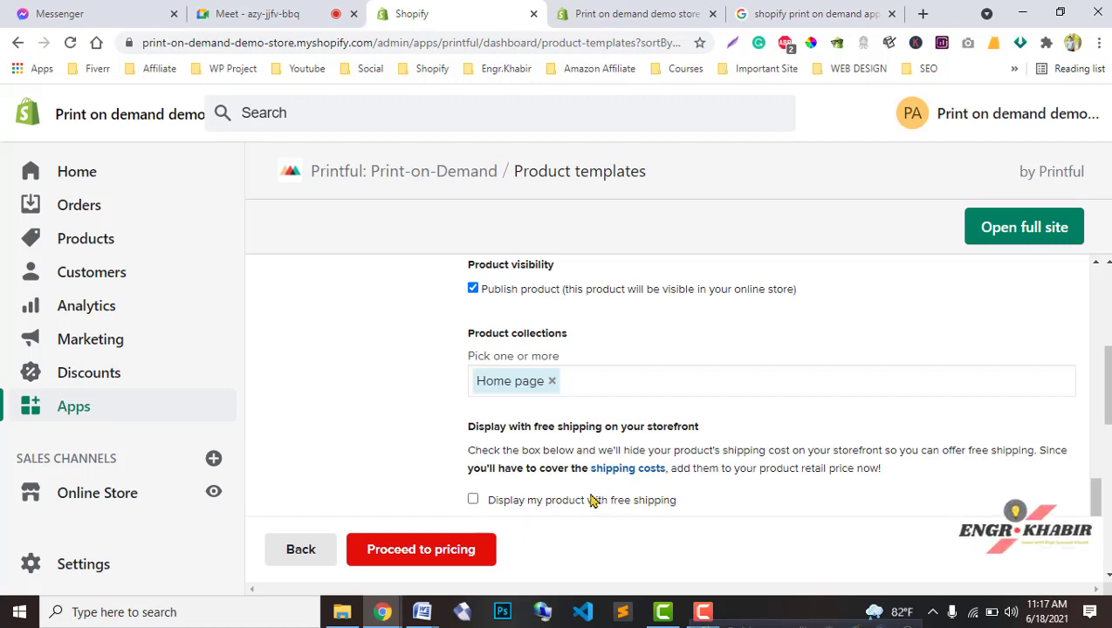
scroll(590, 499, "up", 10)
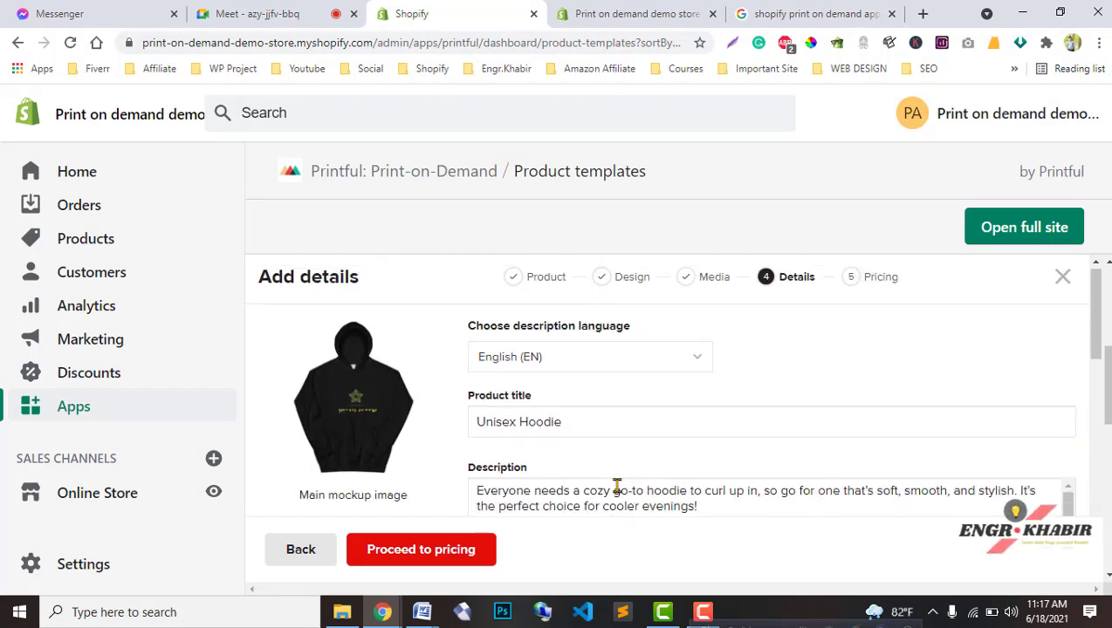
scroll(489, 494, "down", 2)
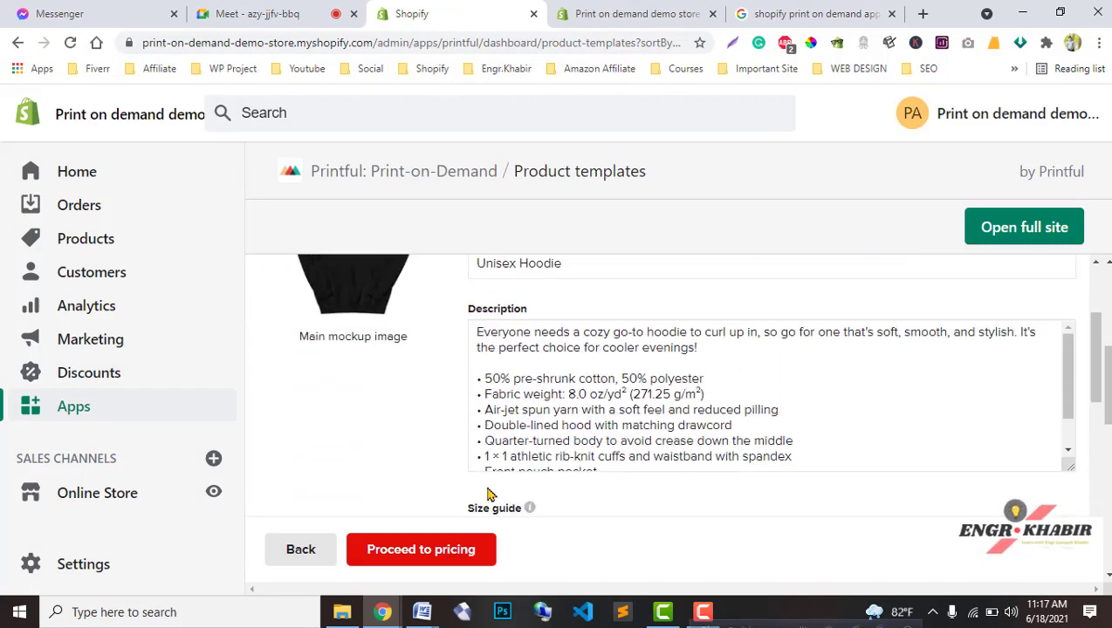
left_click(422, 551)
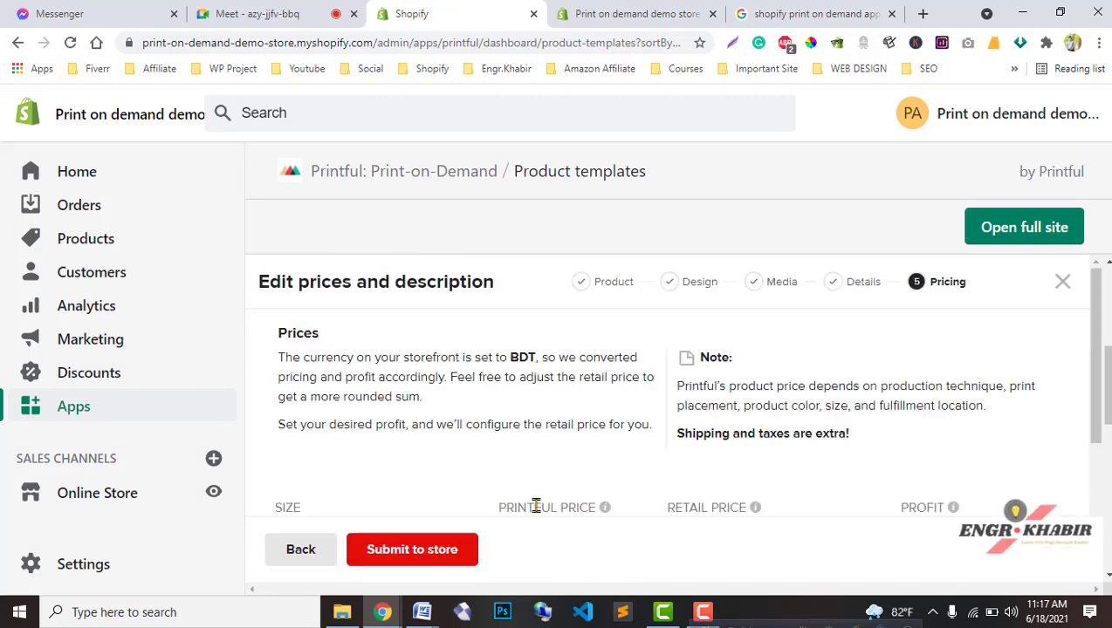
Set the retail price of size S to ৳3180
scroll(534, 421, "down", 3)
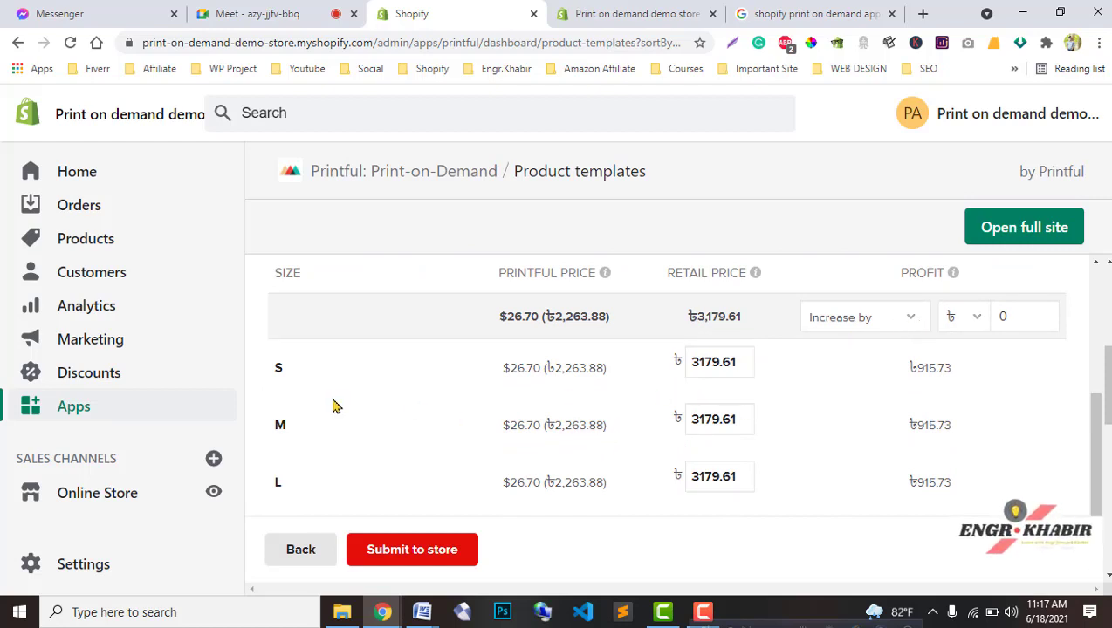
left_click(747, 368)
left_click(748, 360)
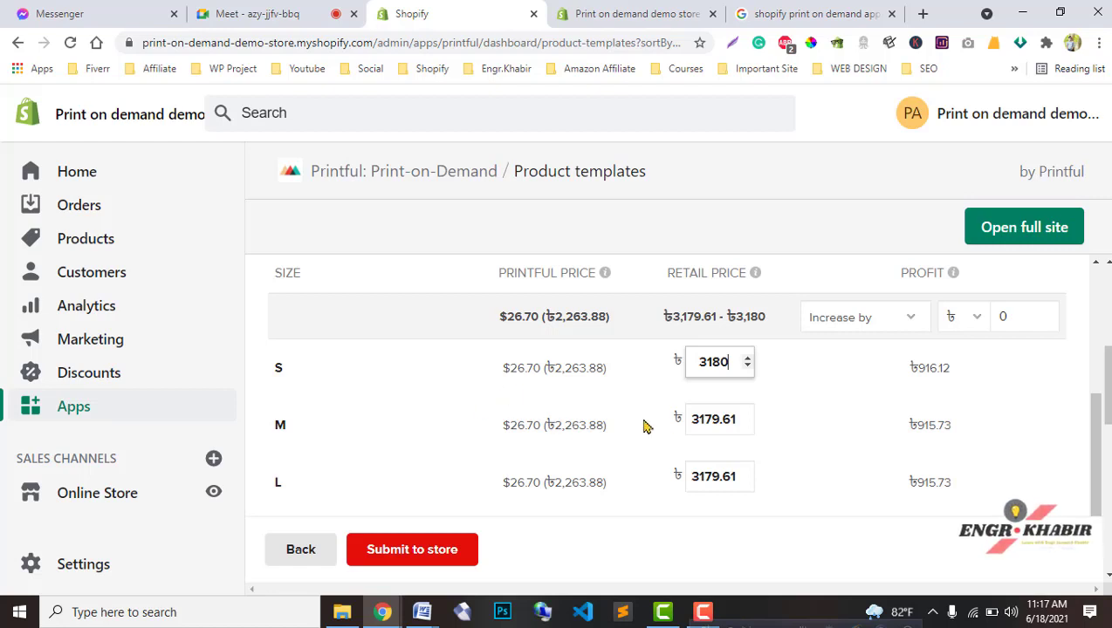
Increase the retail prices of all sizes by ৳20
left_click(1025, 318)
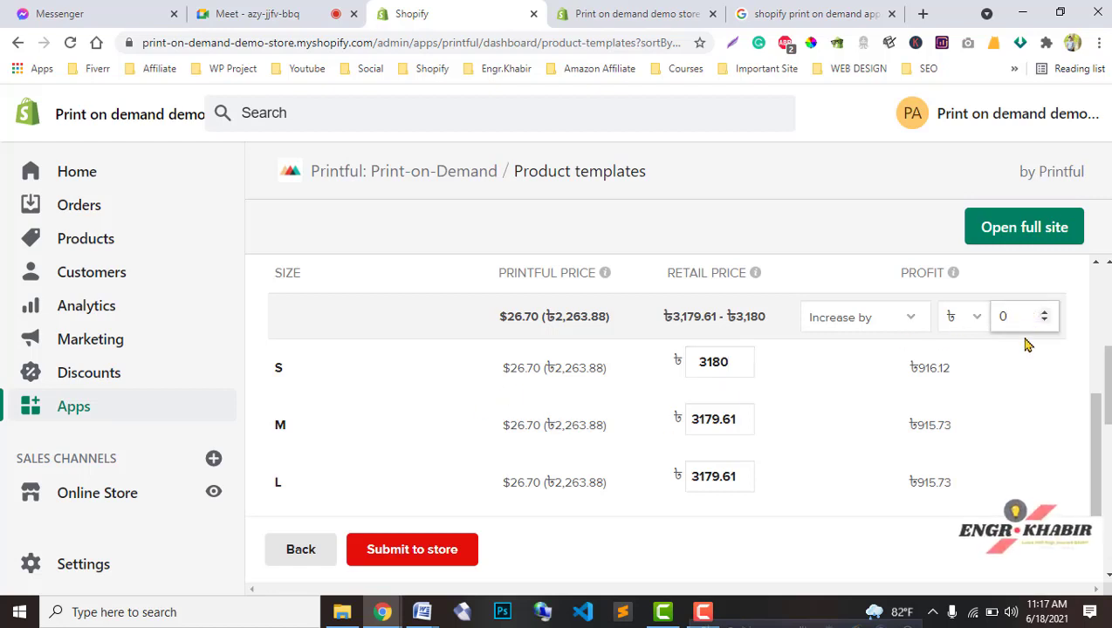
left_click(908, 325)
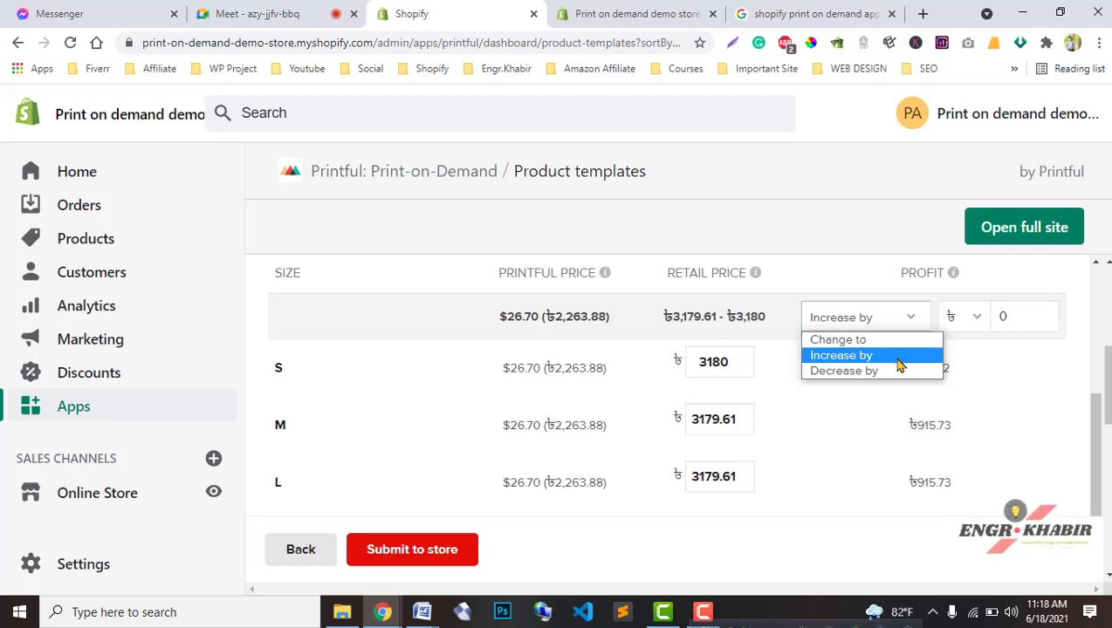
left_click(956, 321)
left_click(1005, 316)
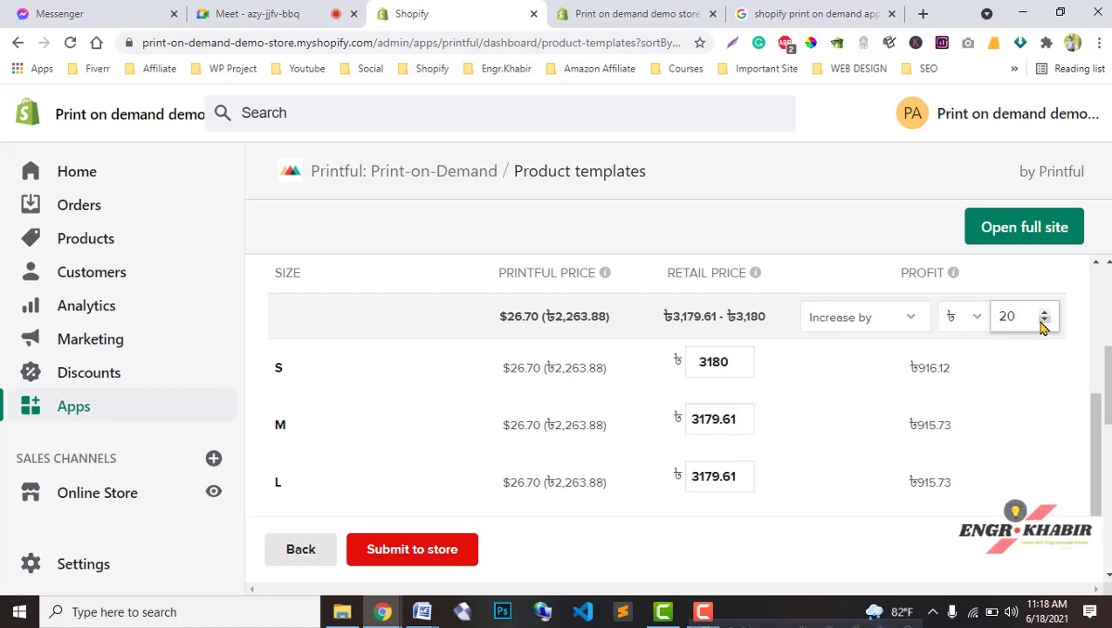
left_click(1060, 385)
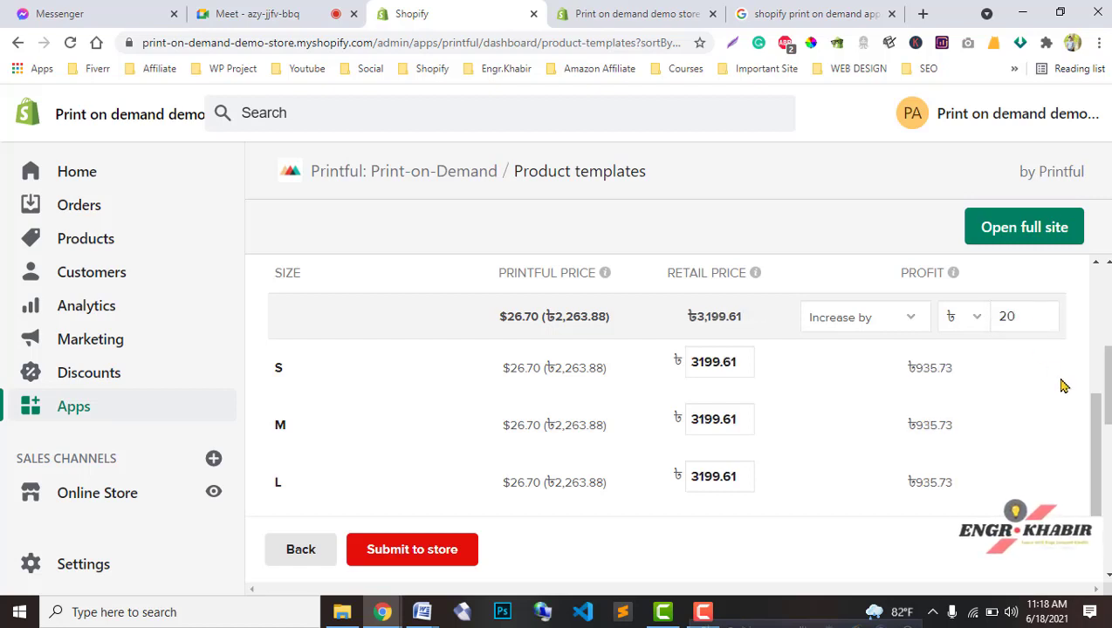
Set the retail price increase for all sizes to ৳30
double_click(1005, 316)
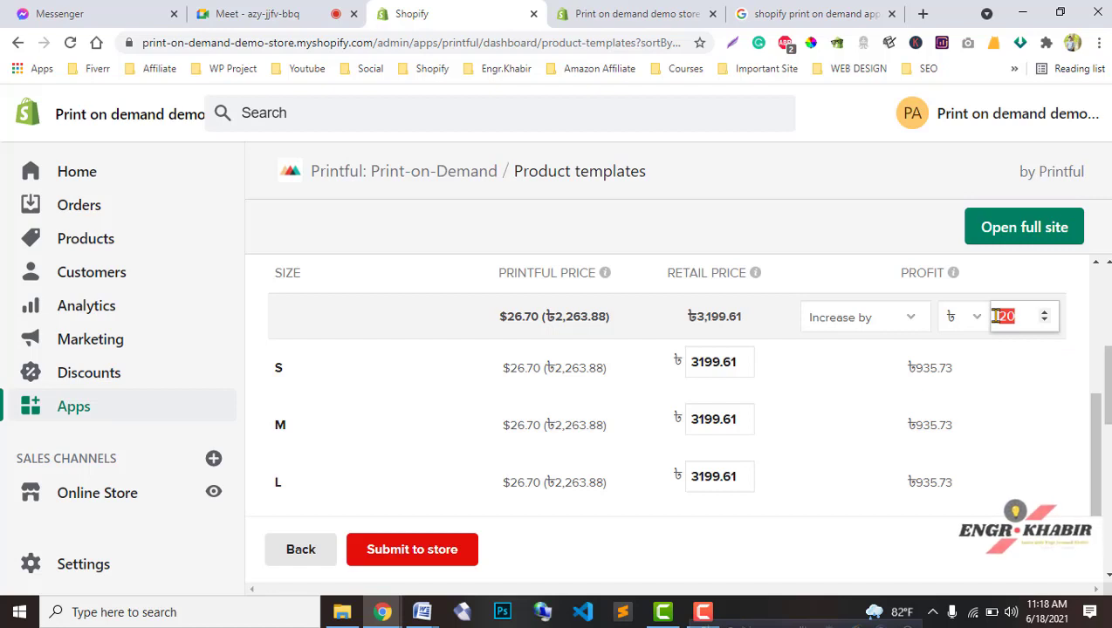
type("30")
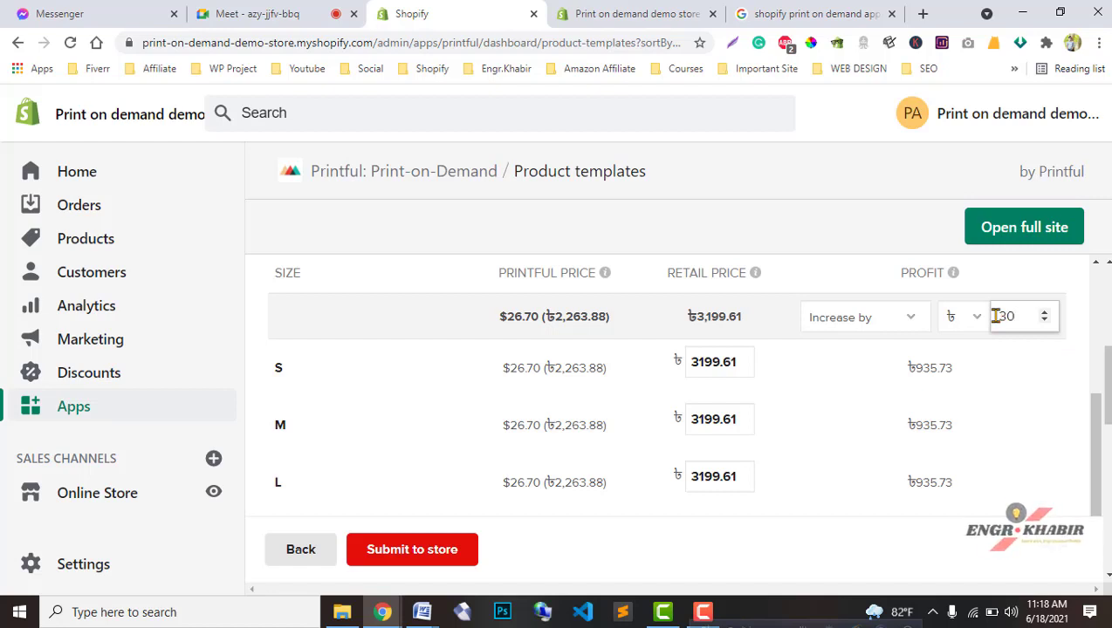
left_click(1064, 363)
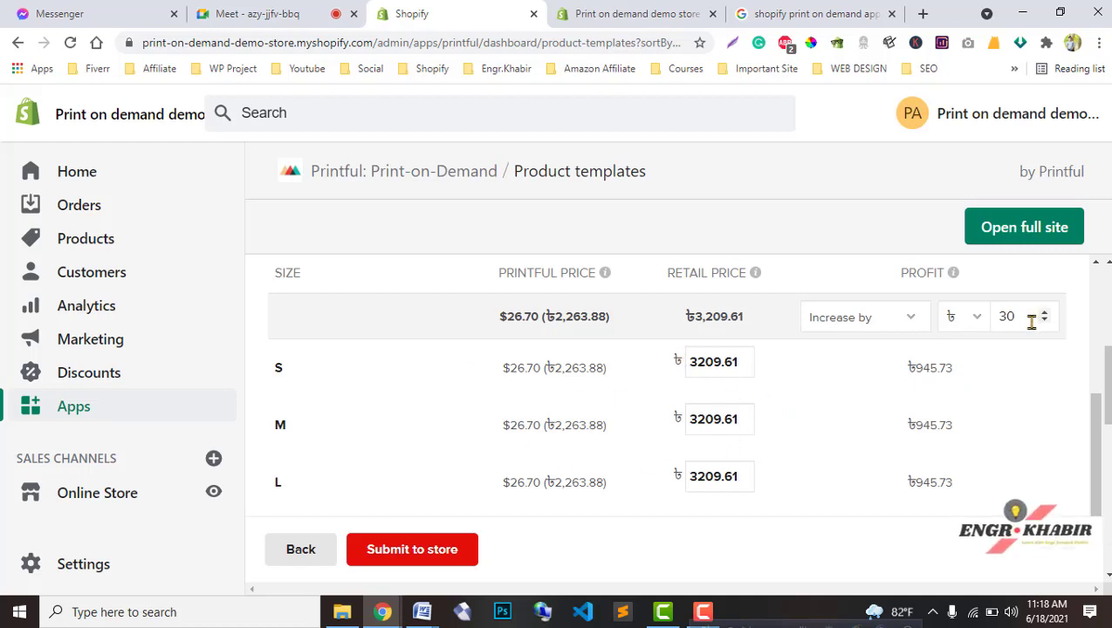
left_click_drag(1031, 322, 975, 326)
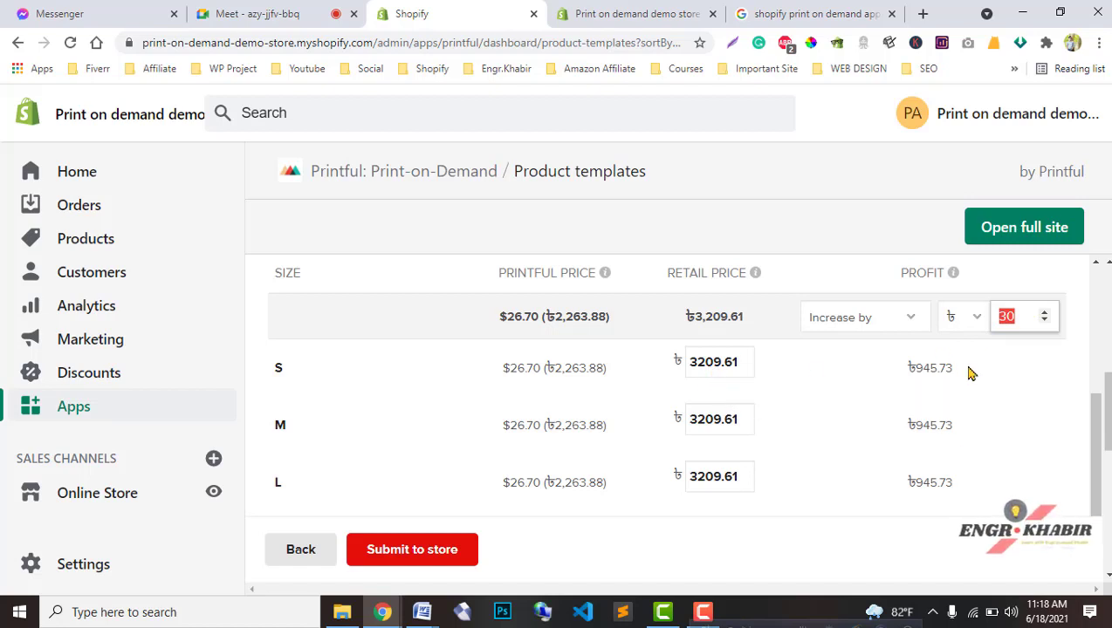
left_click(1025, 316)
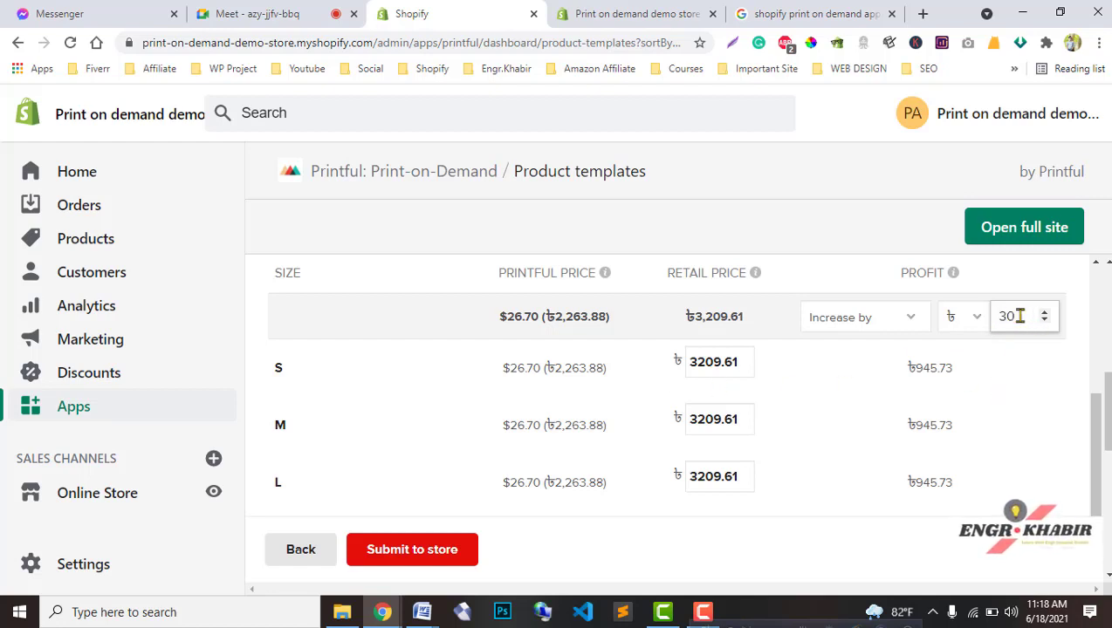
double_click(1019, 316)
left_click(910, 326)
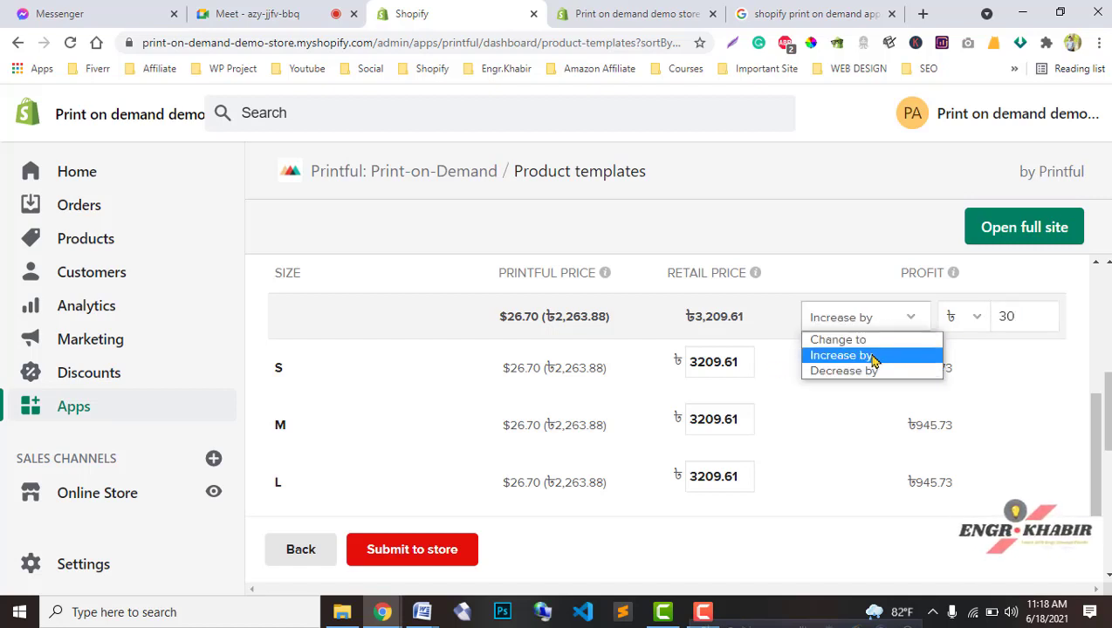
left_click(1025, 317)
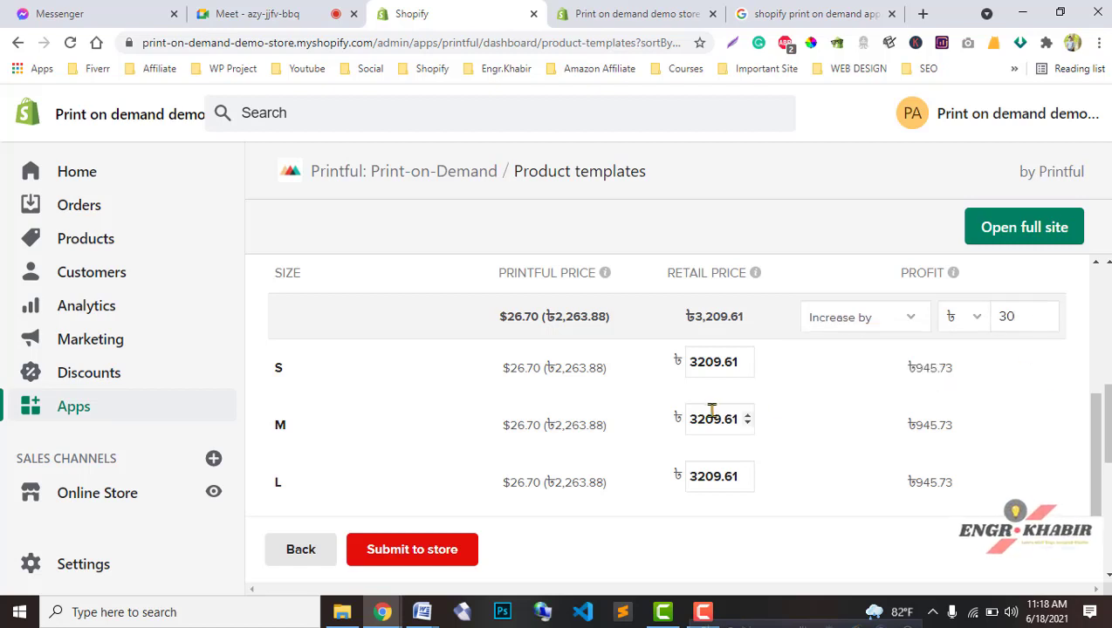
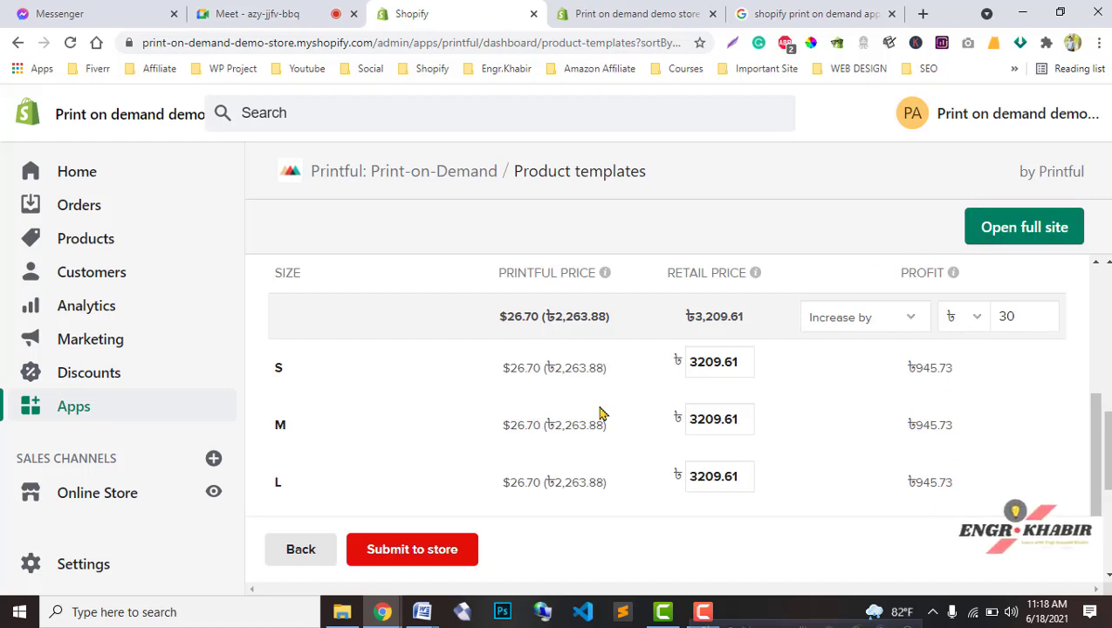
Submit the hoodie to the store and check the abc product demo entry among the product templates
left_click(444, 551)
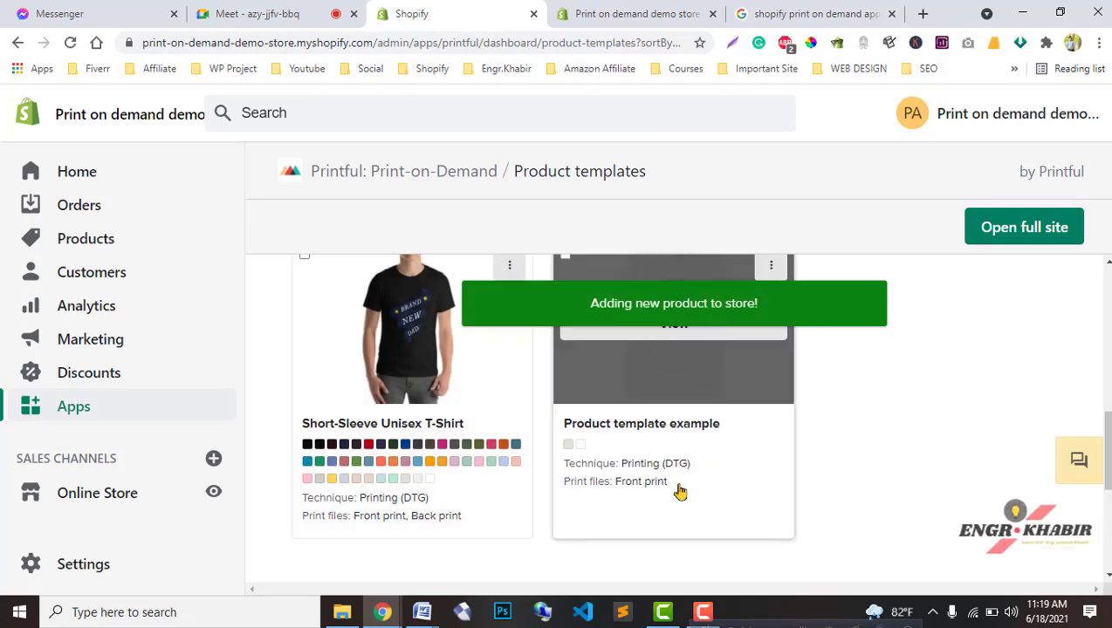
scroll(672, 495, "up", 6)
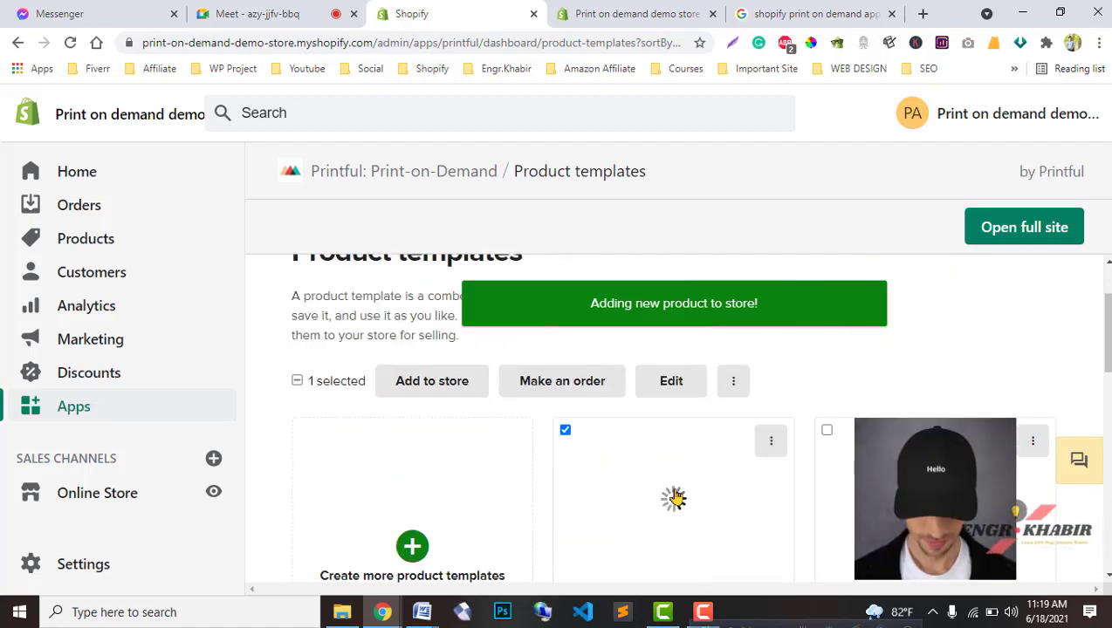
scroll(672, 497, "down", 2)
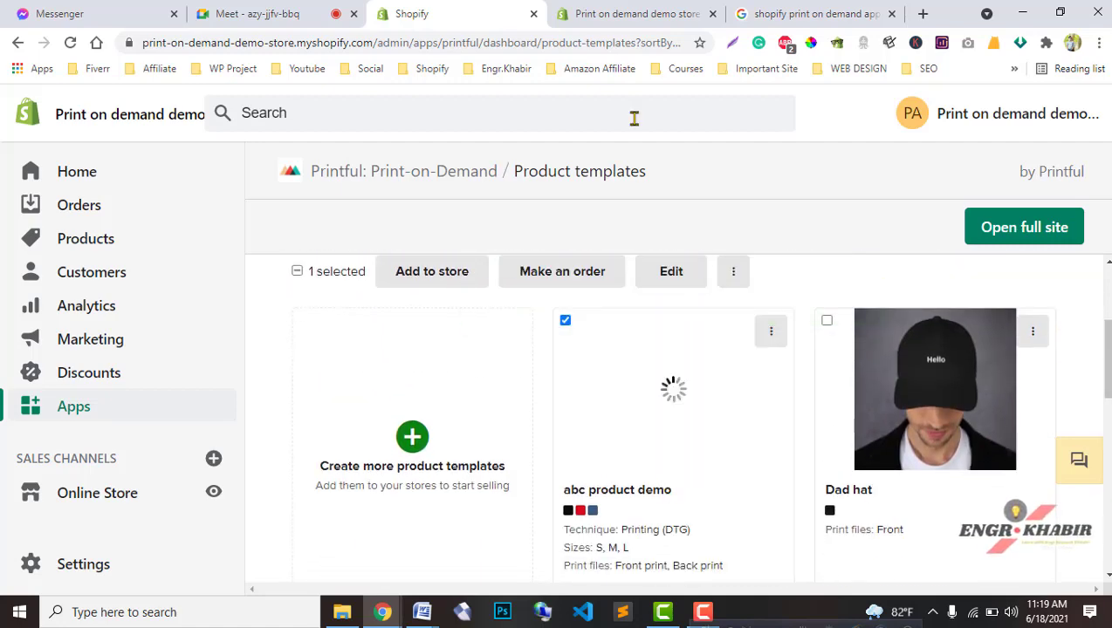
Open the Unisex Hoodie from the Shopify store's product list and review its description, media, collection and tags
left_click(624, 14)
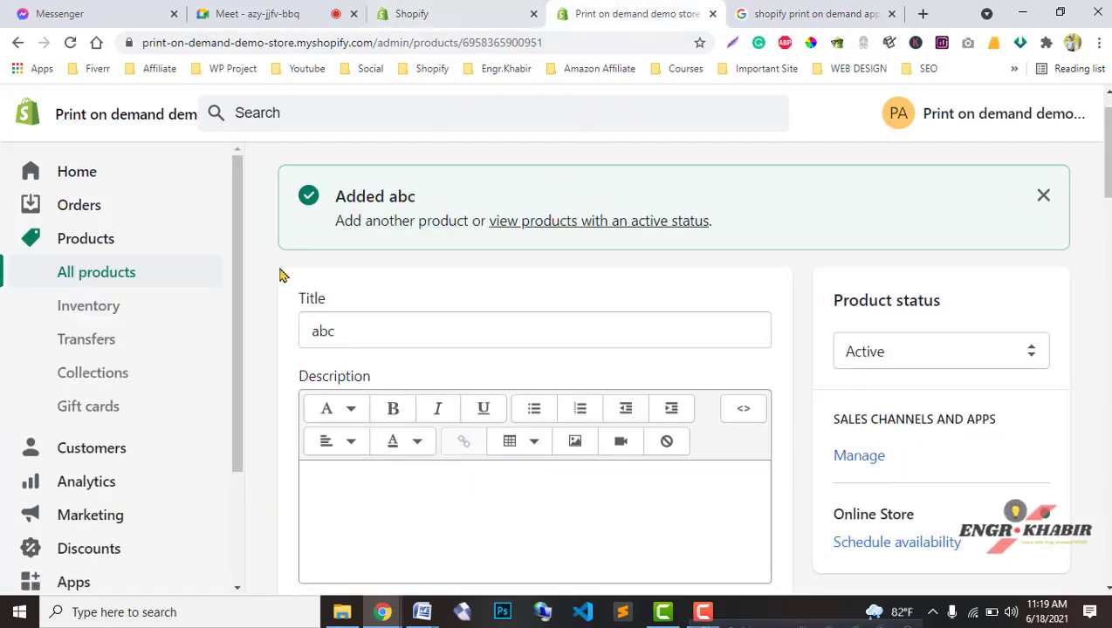
left_click(80, 250)
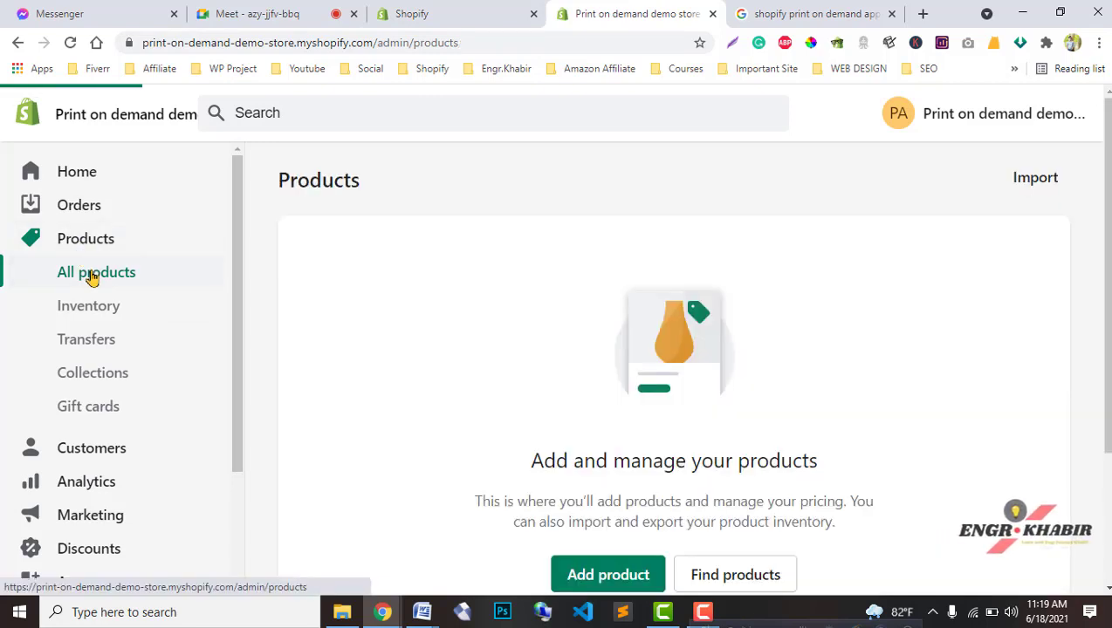
scroll(209, 330, "down", 2)
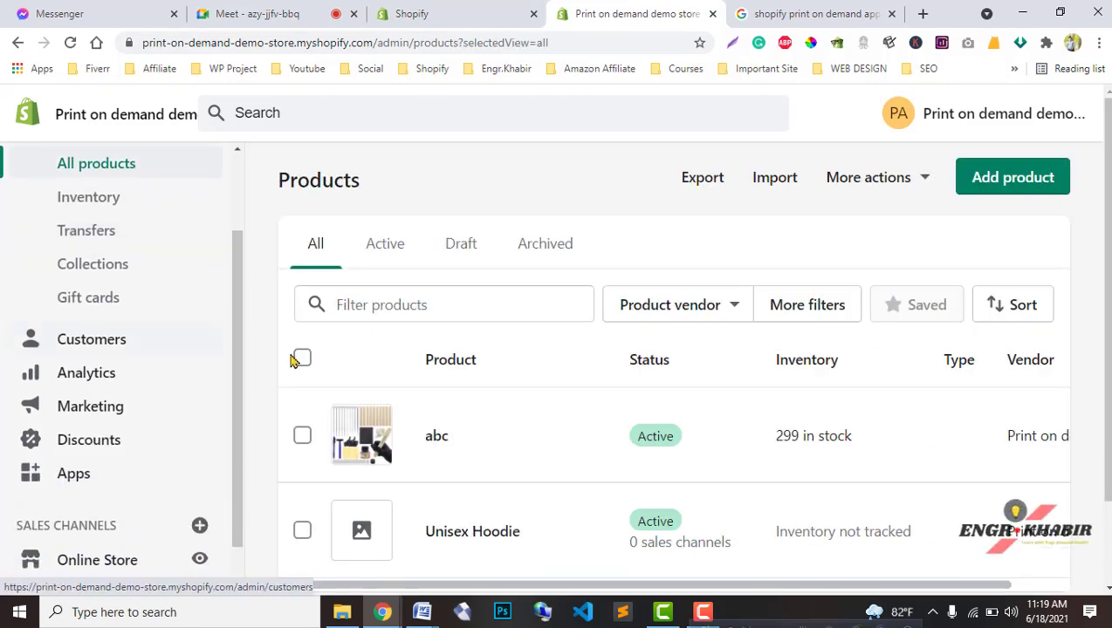
scroll(524, 436, "down", 2)
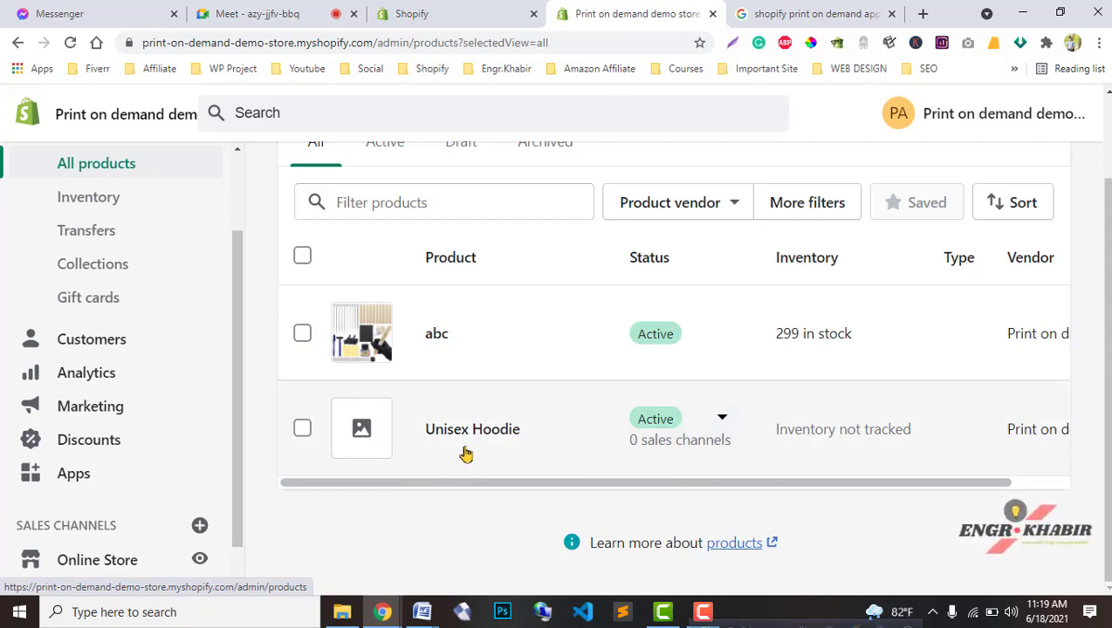
left_click(454, 434)
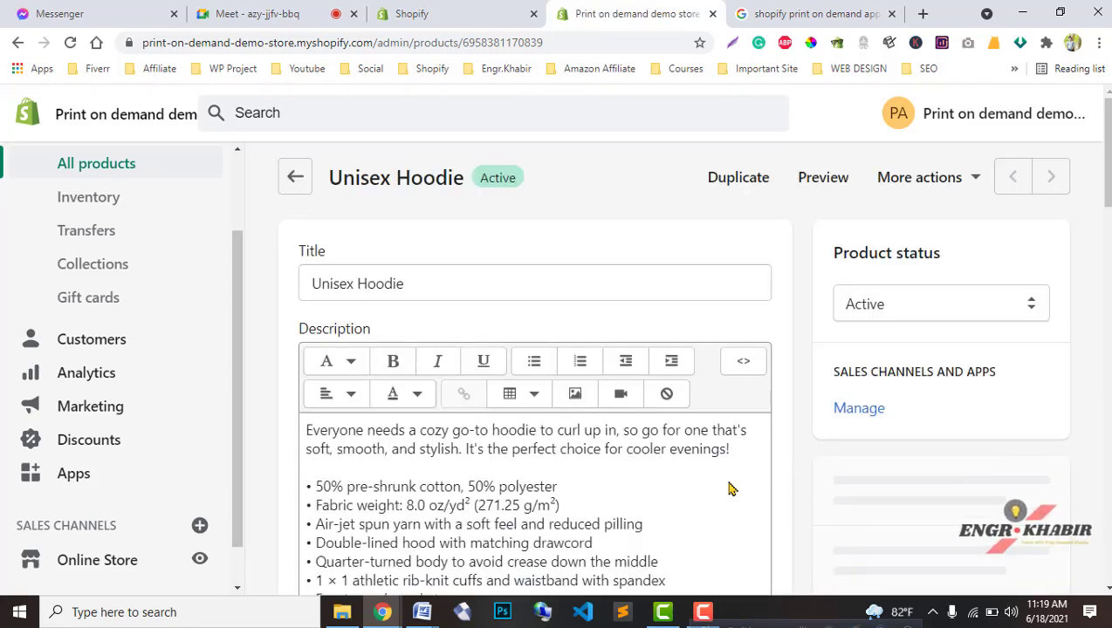
scroll(857, 506, "down", 10)
scroll(857, 505, "down", 6)
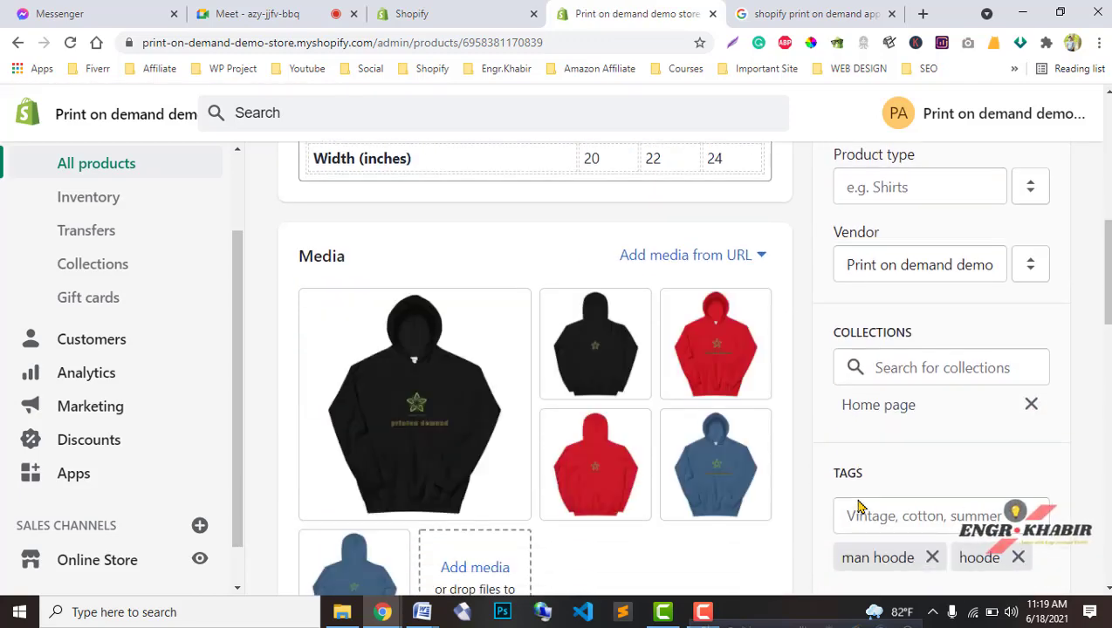
Preview the Unisex Hoodie, close the preview page and review the product's size guide, media, collection and tags
scroll(843, 507, "up", 15)
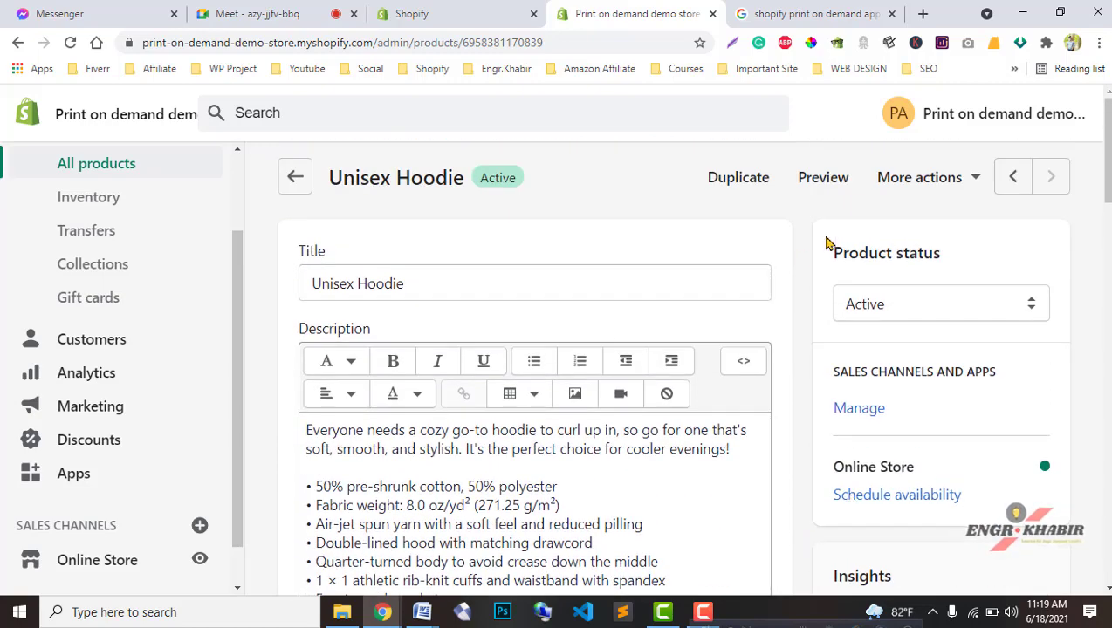
middle_click(826, 183)
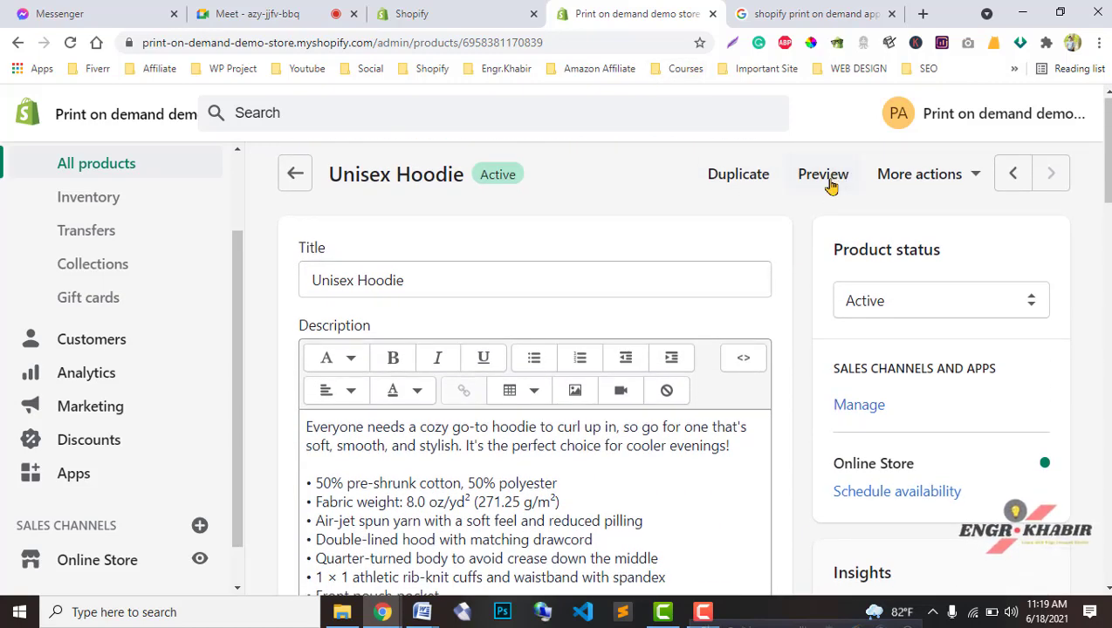
left_click(818, 190)
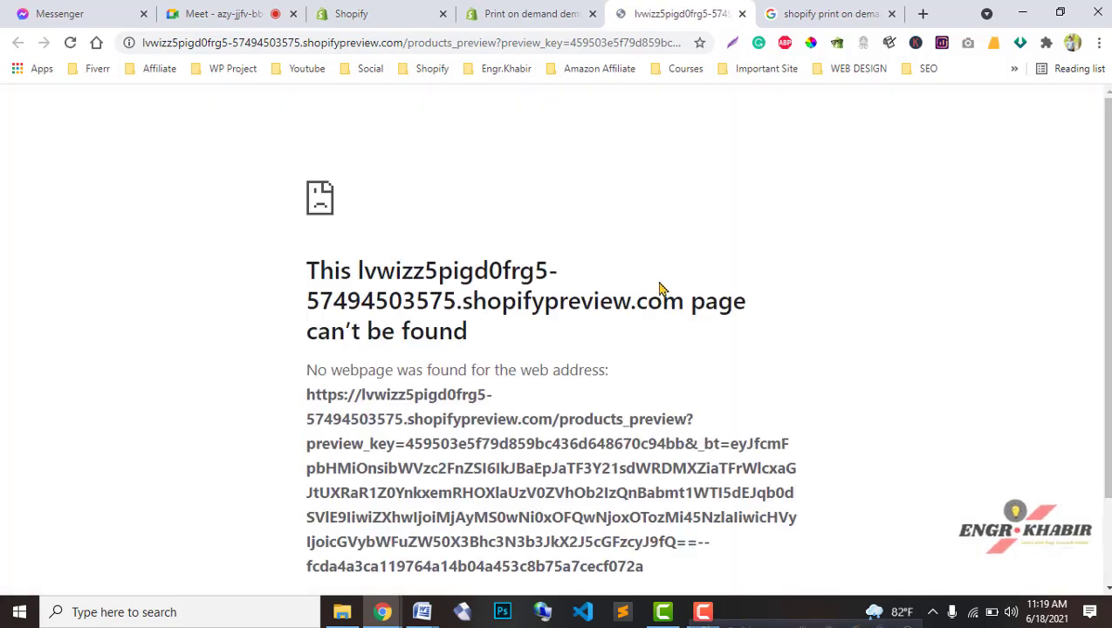
left_click(739, 14)
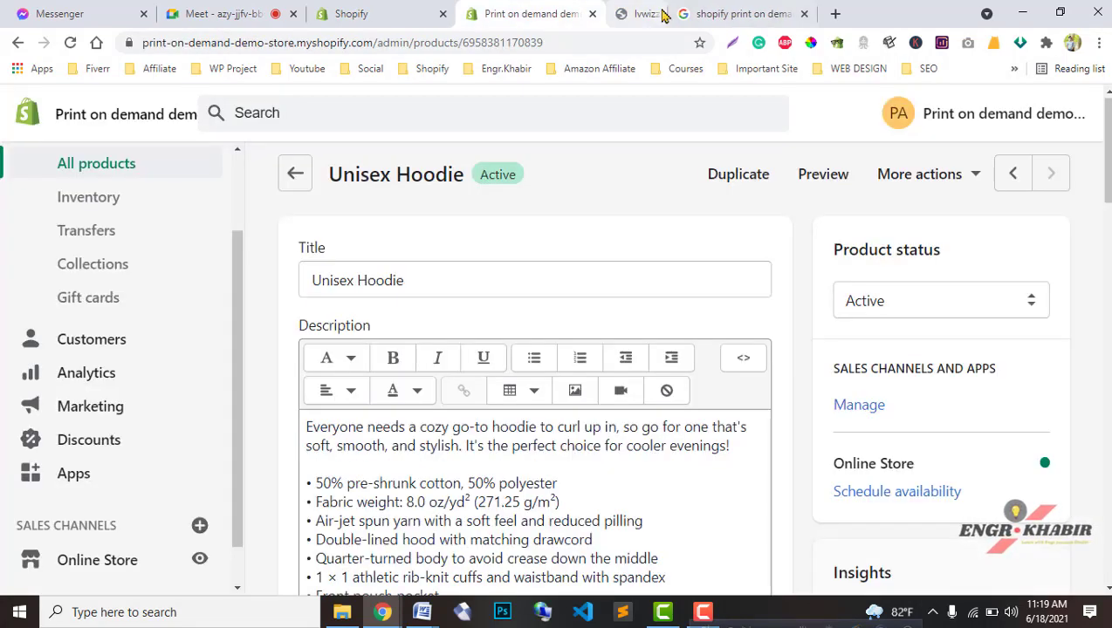
scroll(681, 376, "down", 3)
scroll(689, 384, "down", 5)
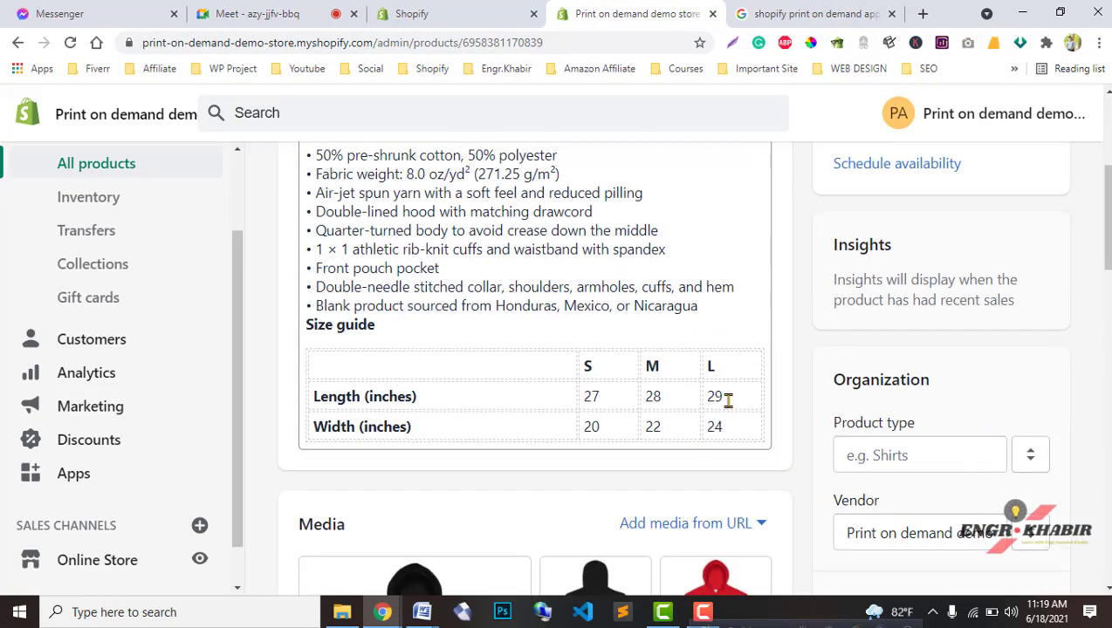
scroll(725, 454, "up", 1)
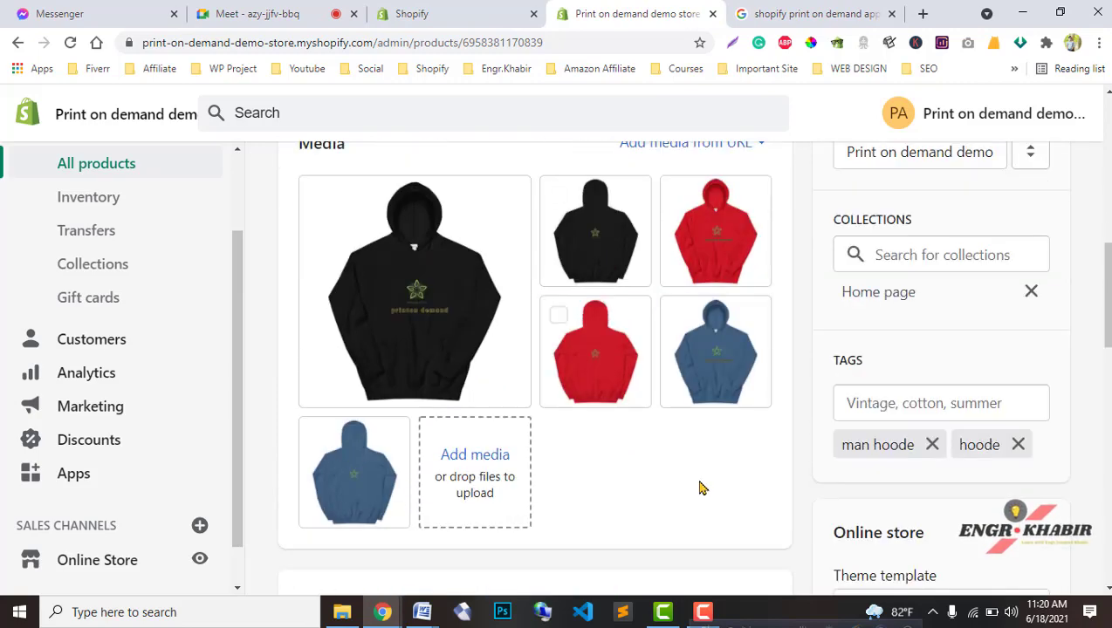
scroll(785, 436, "up", 1)
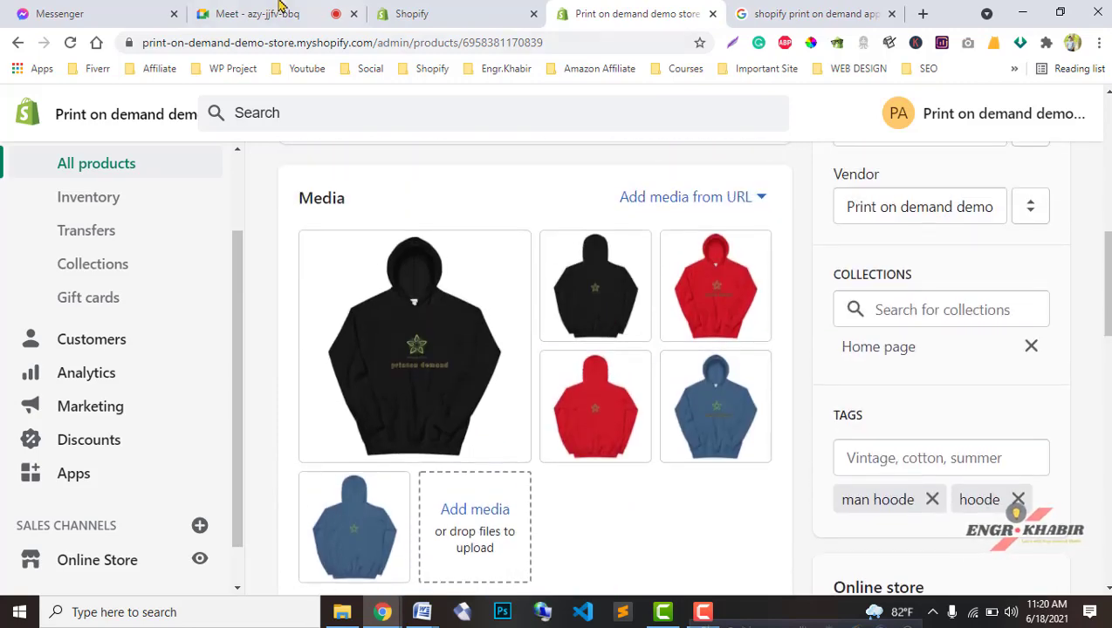
Open the store's Collections page and the Online Store themes page in separate browser tabs
left_click(427, 10)
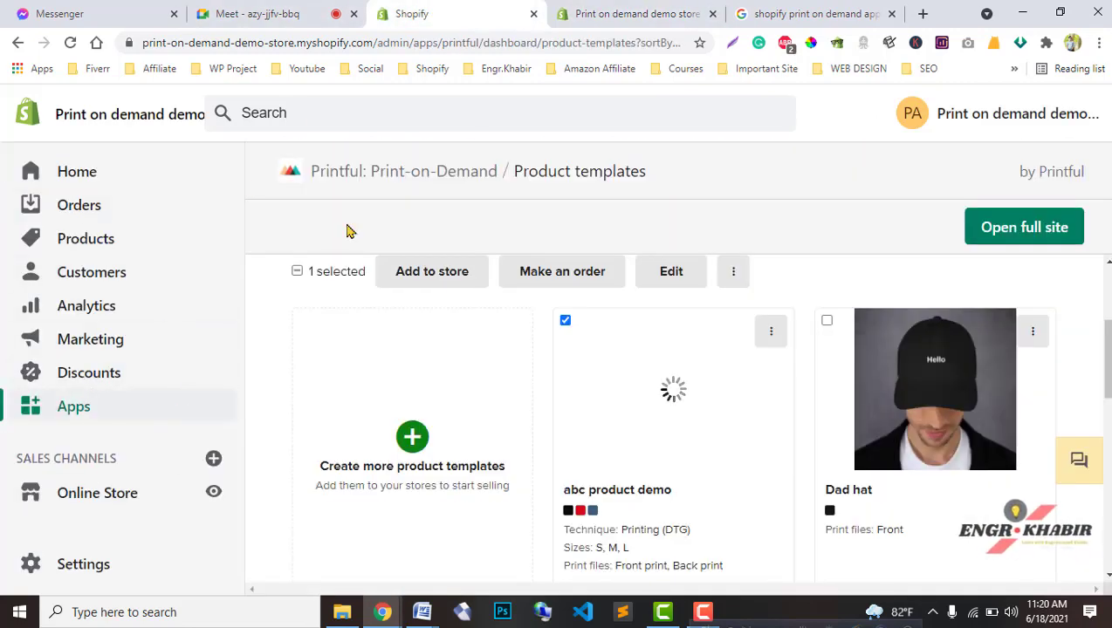
key("ctrl+Tab")
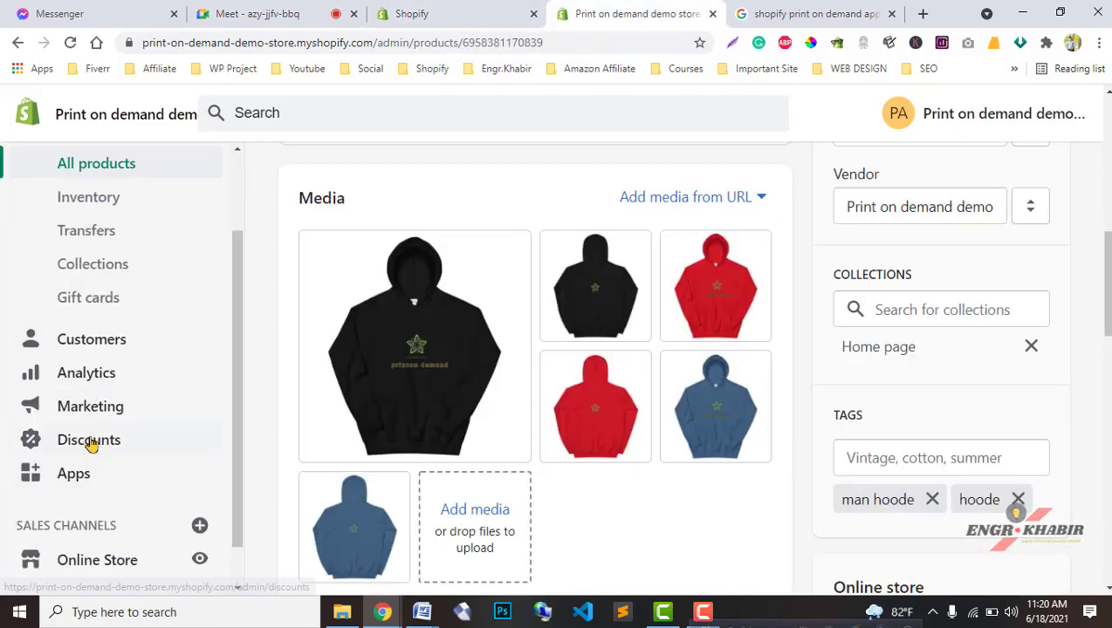
left_click(89, 280, "ctrl")
left_click(659, 12)
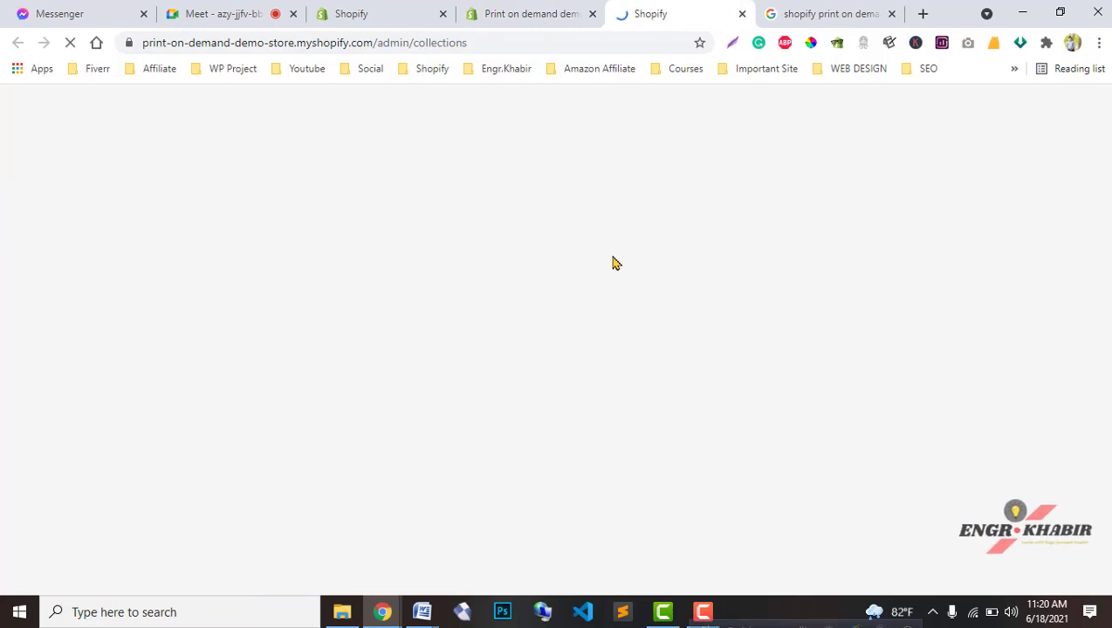
left_click(376, 11)
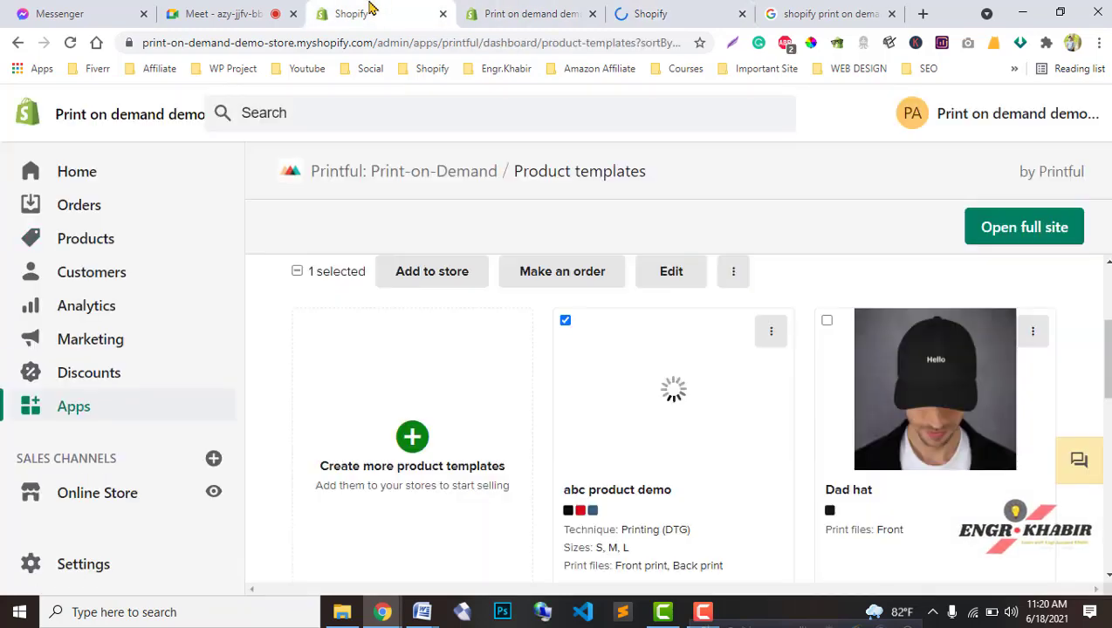
left_click(77, 504, "ctrl")
left_click(498, 12)
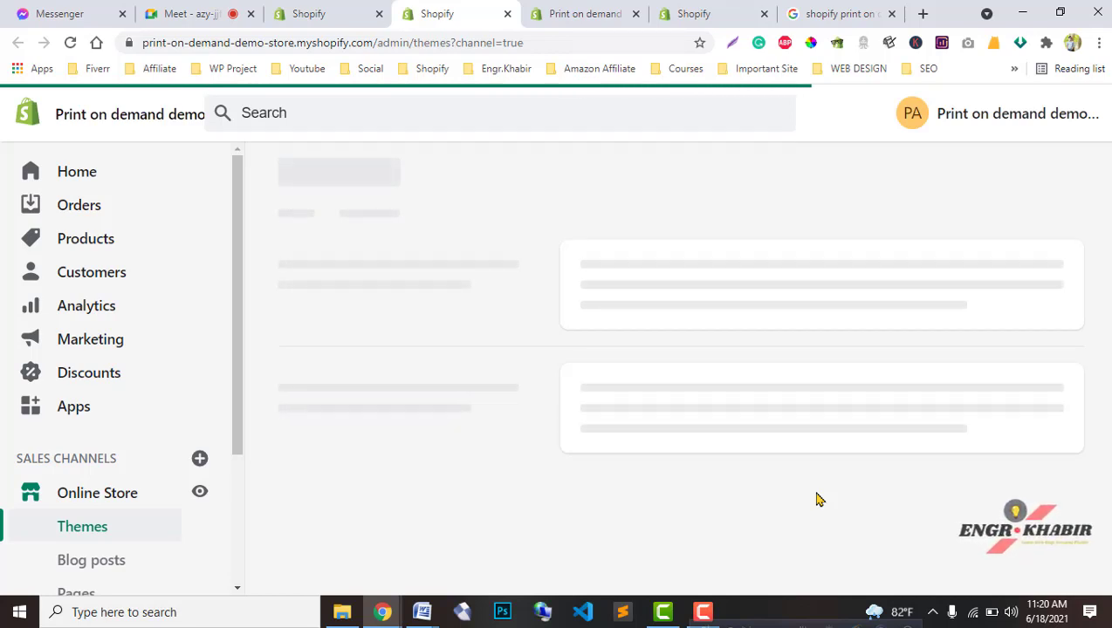
Start a new collection in the store and title it Man Fashion
left_click(750, 14)
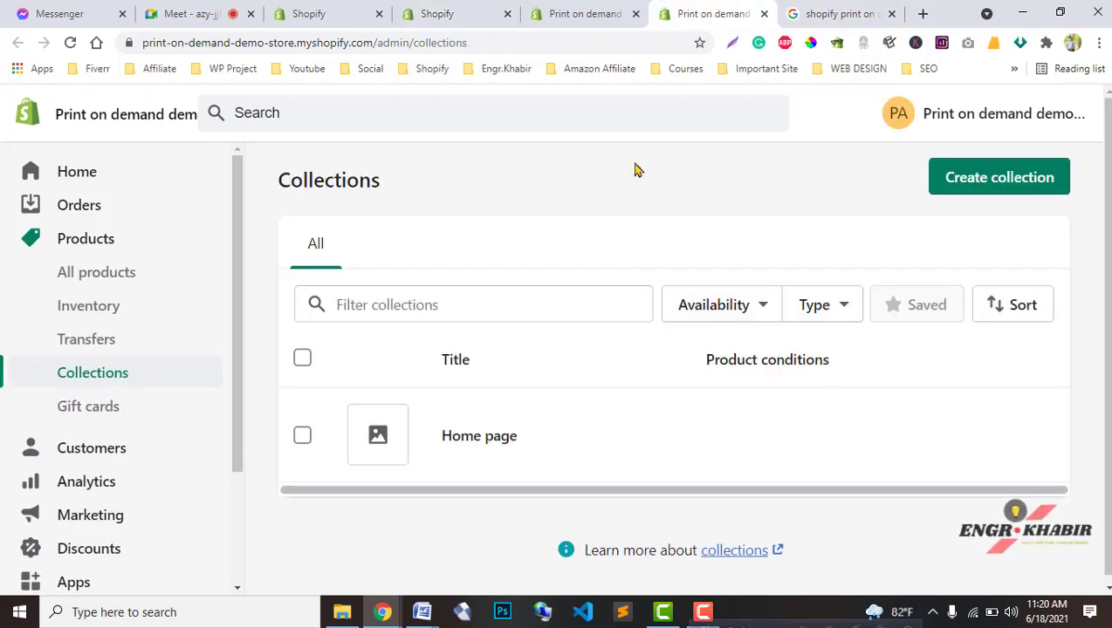
left_click(992, 179)
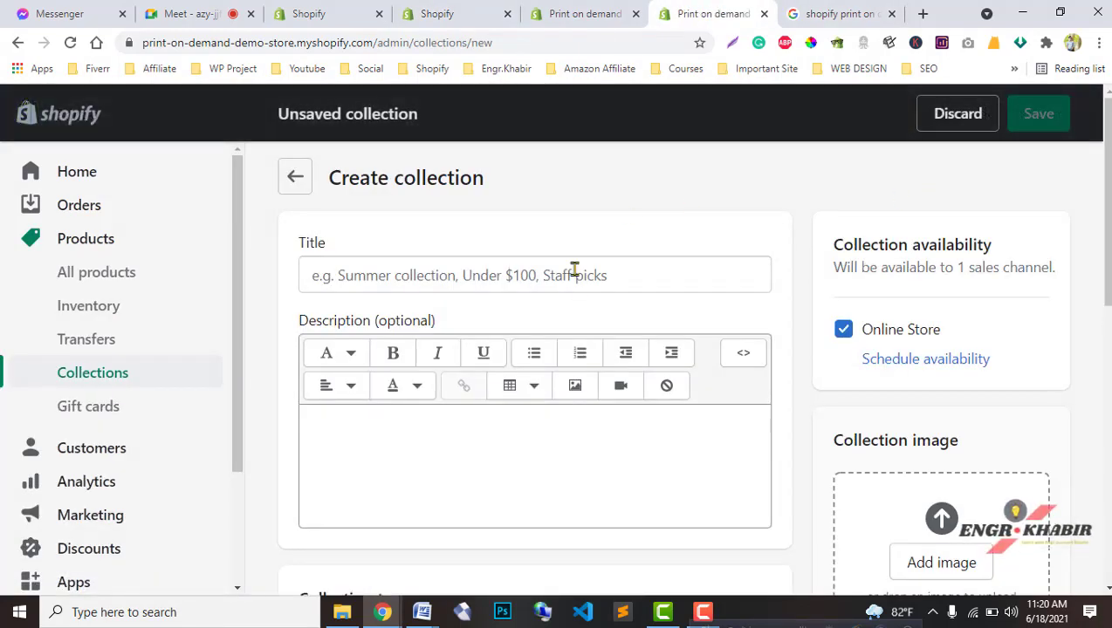
left_click(574, 270)
type("Maa")
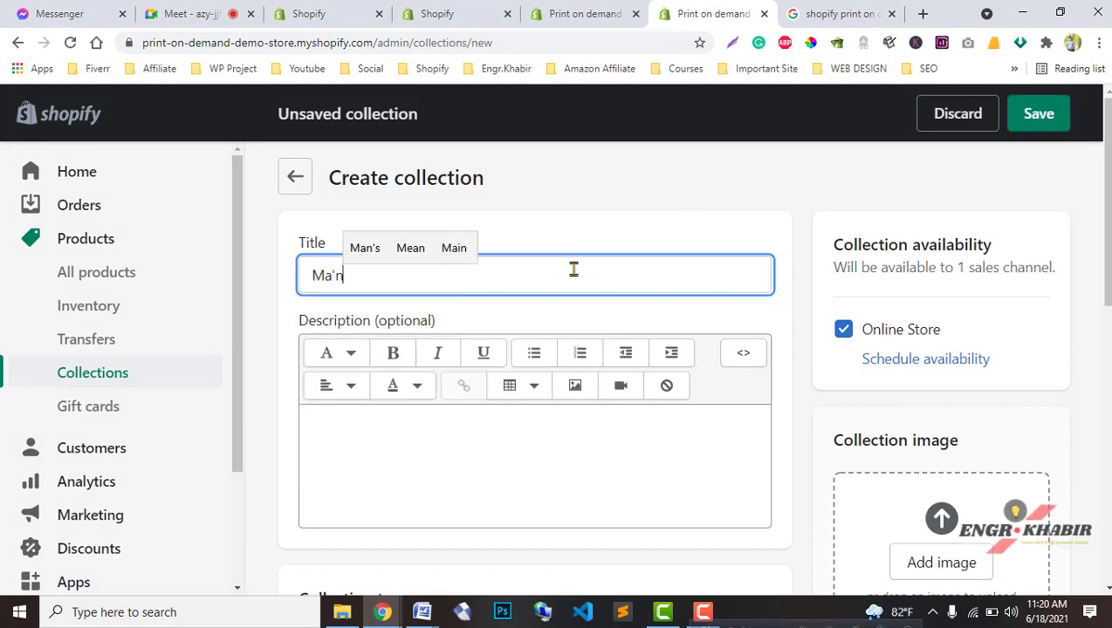
key("BackSpace")
type("an")
key("BackSpace")
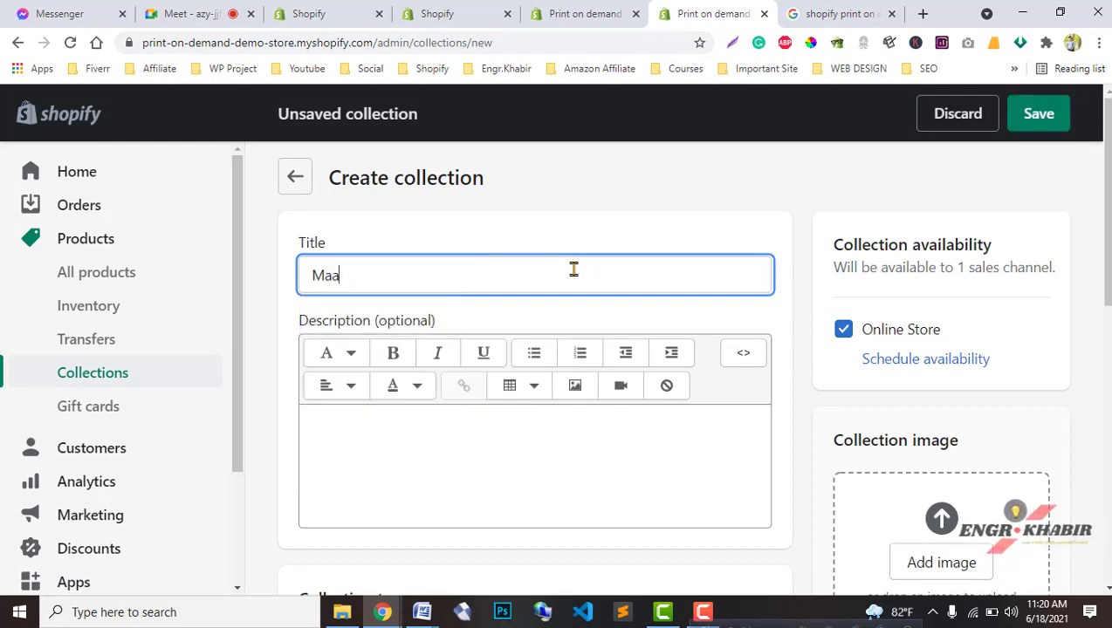
key("BackSpace")
left_click(379, 321)
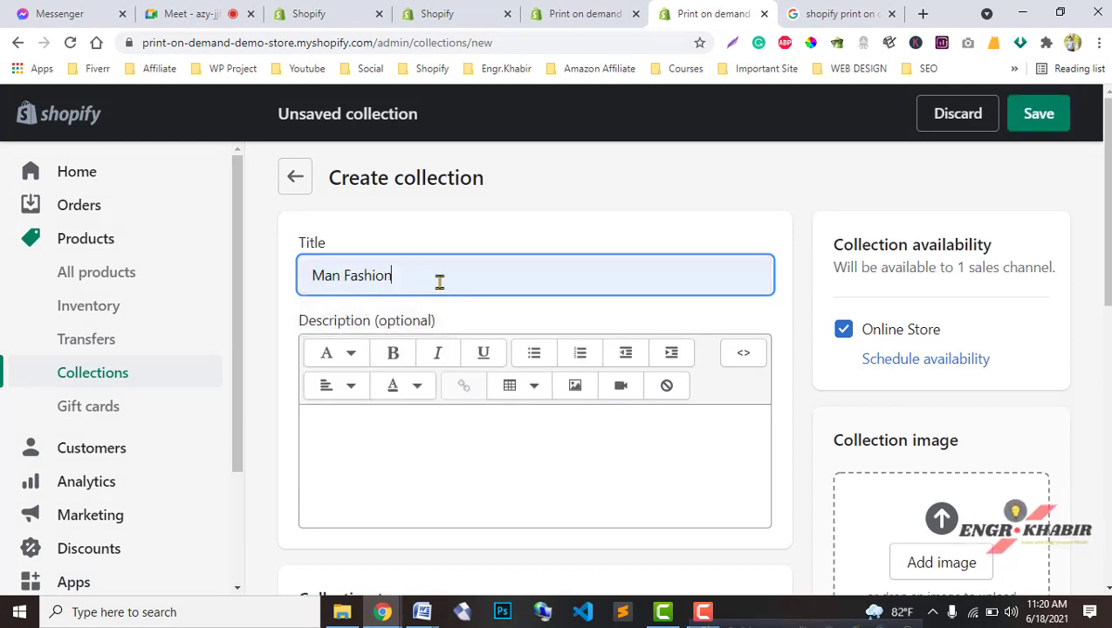
Set the collection type to Manual and save the Man Fashion collection
scroll(511, 424, "down", 4)
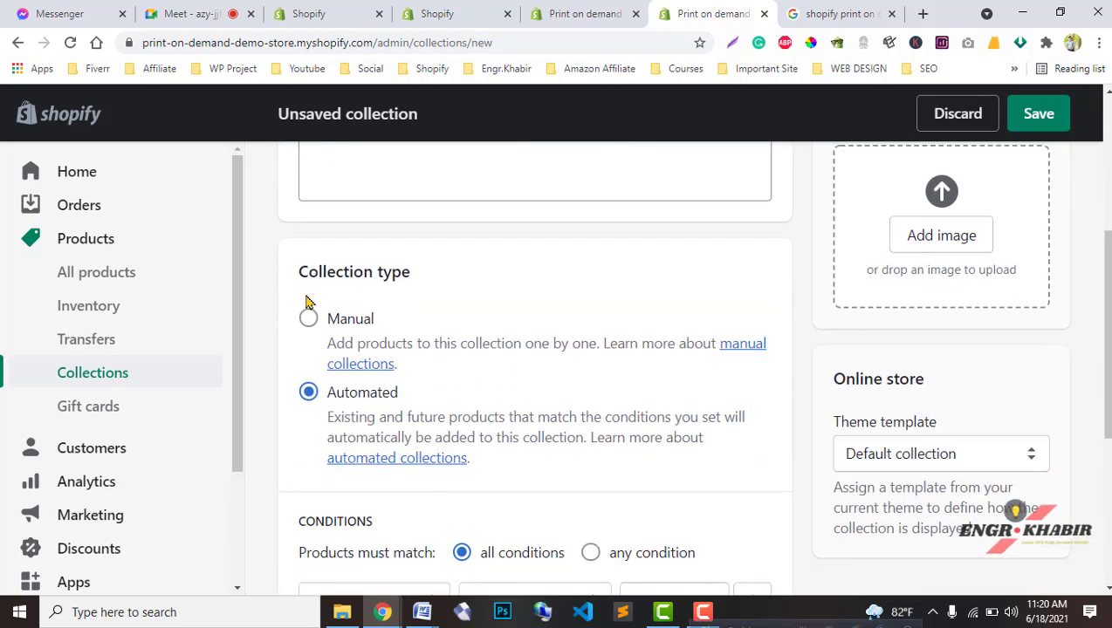
left_click(309, 319)
scroll(620, 434, "down", 2)
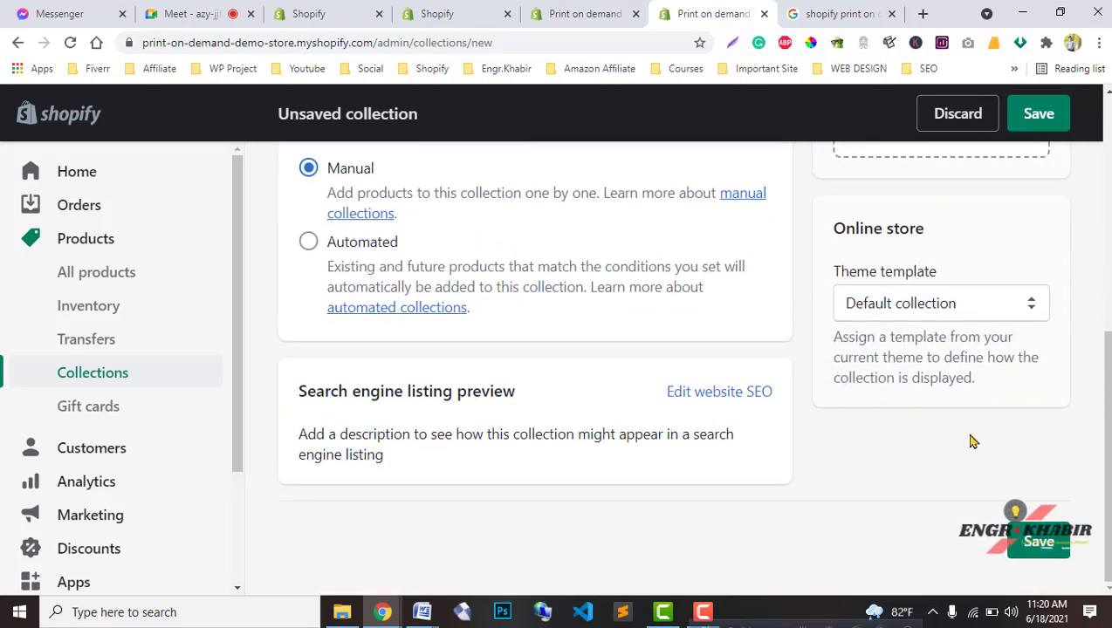
scroll(1004, 436, "up", 6)
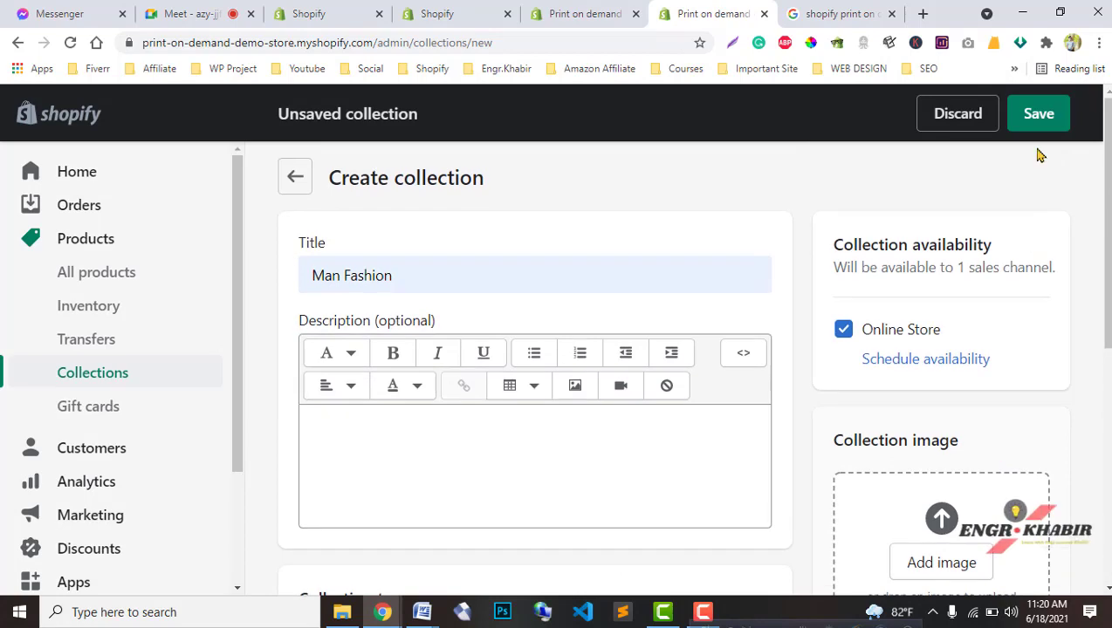
left_click(1030, 115)
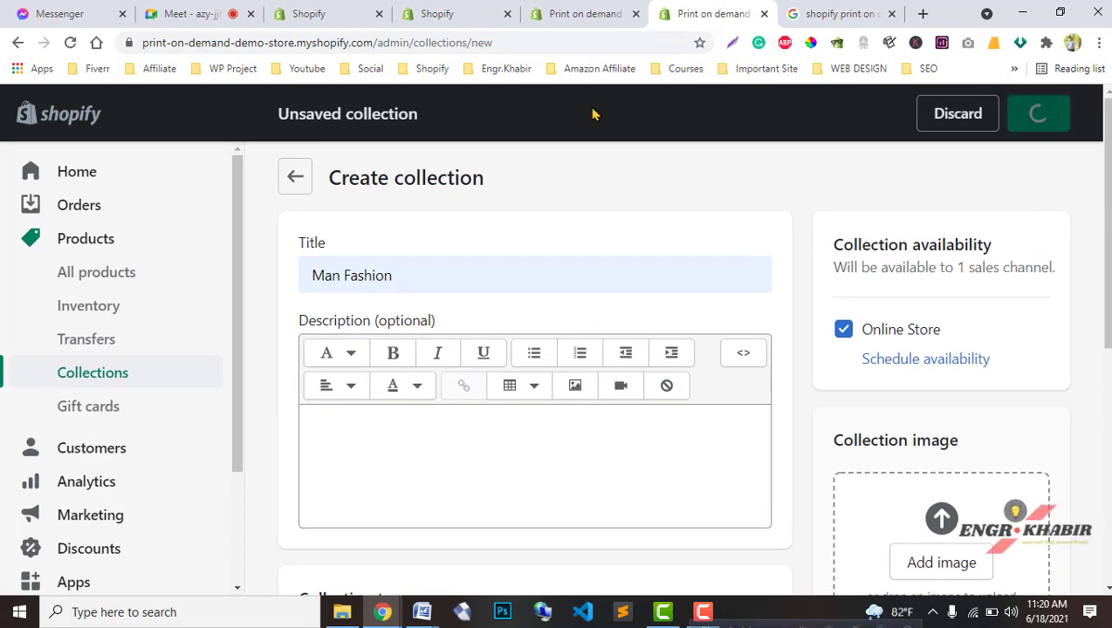
Try to find the new collection from the Unisex Hoodie's product page by searching its collections for "man"
left_click(586, 15)
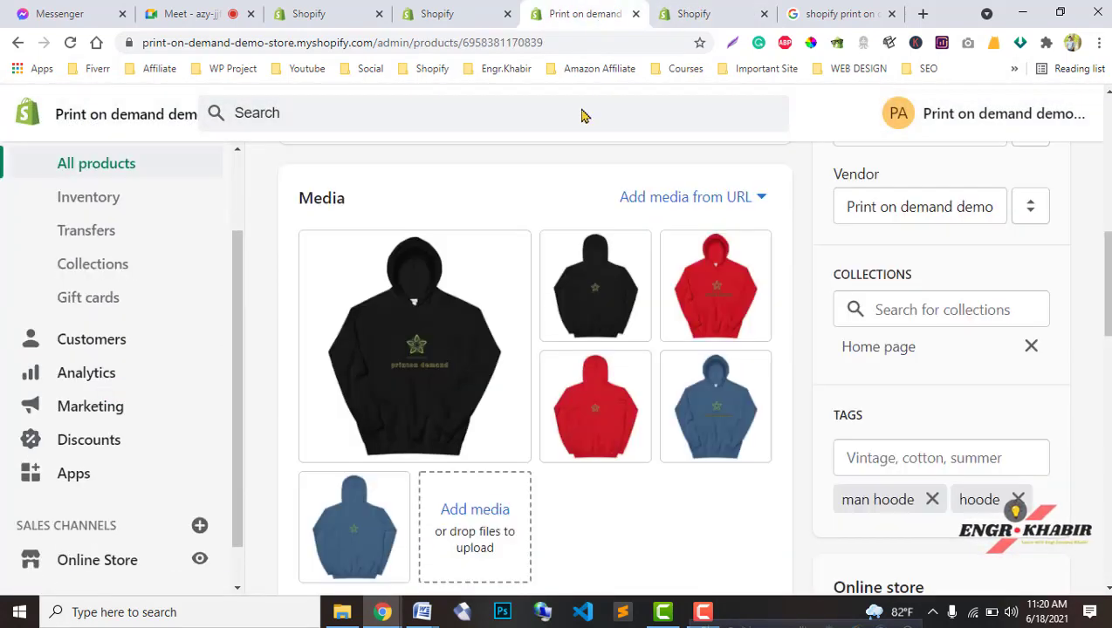
left_click(940, 307)
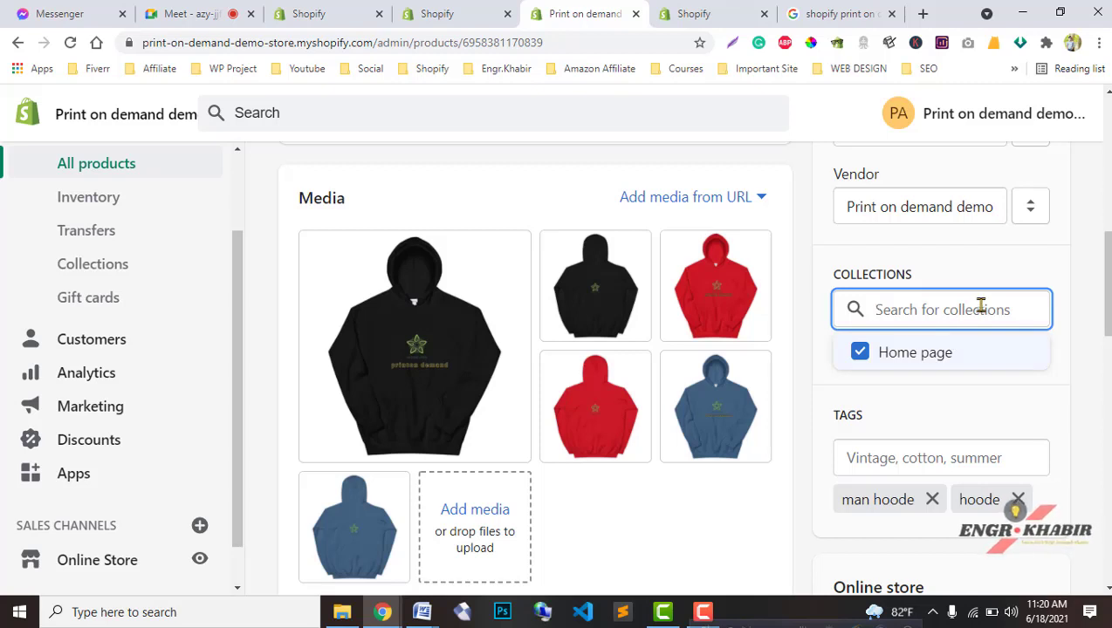
type("msn")
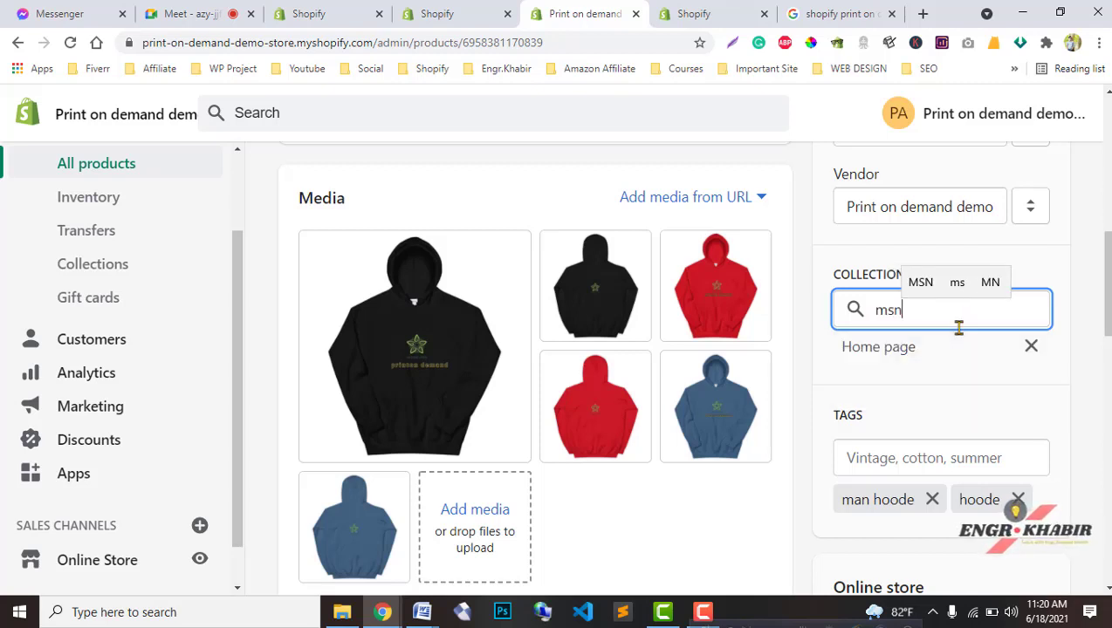
key("BackSpace")
key("BackSpace")
type("an")
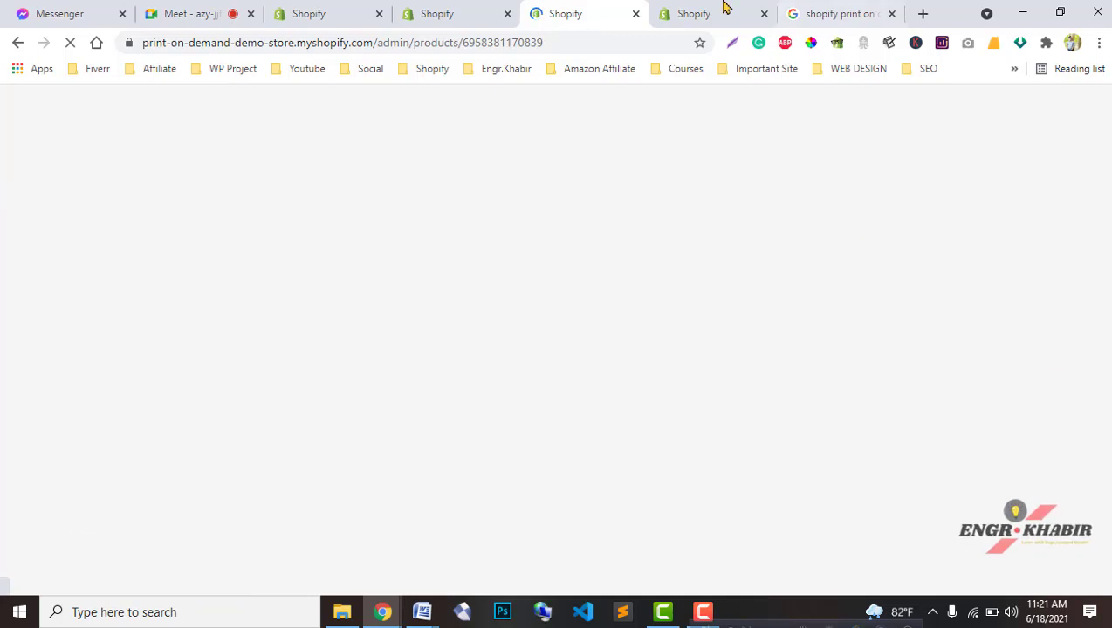
Open the live storefront from the Themes page and place its tab after the collection's tab
left_click(445, 13)
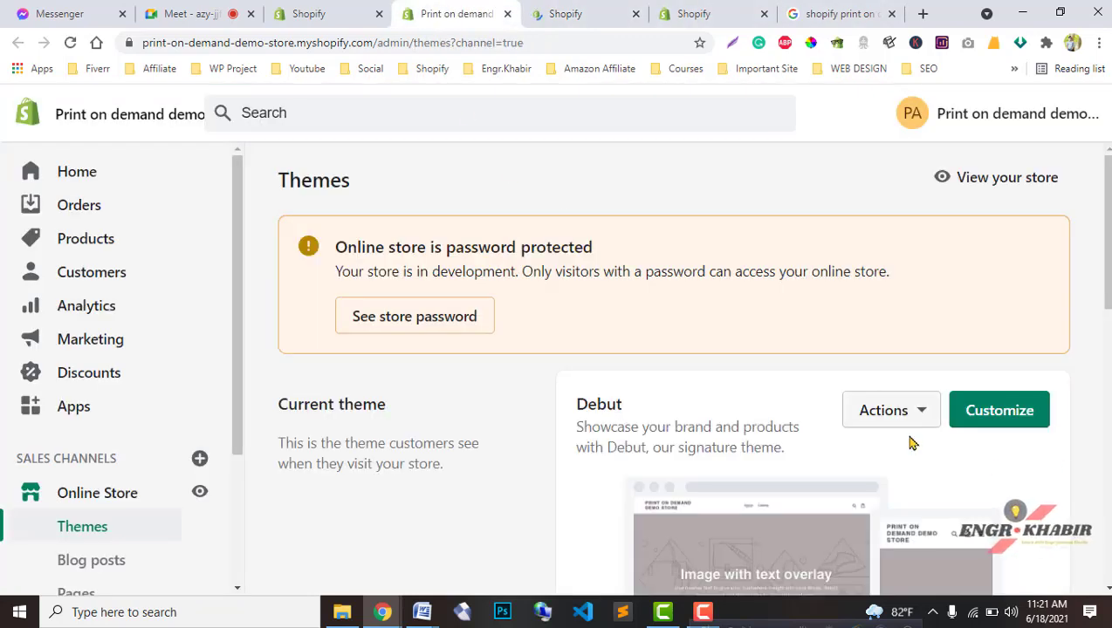
left_click(992, 179)
left_click_drag(489, 13, 722, 20)
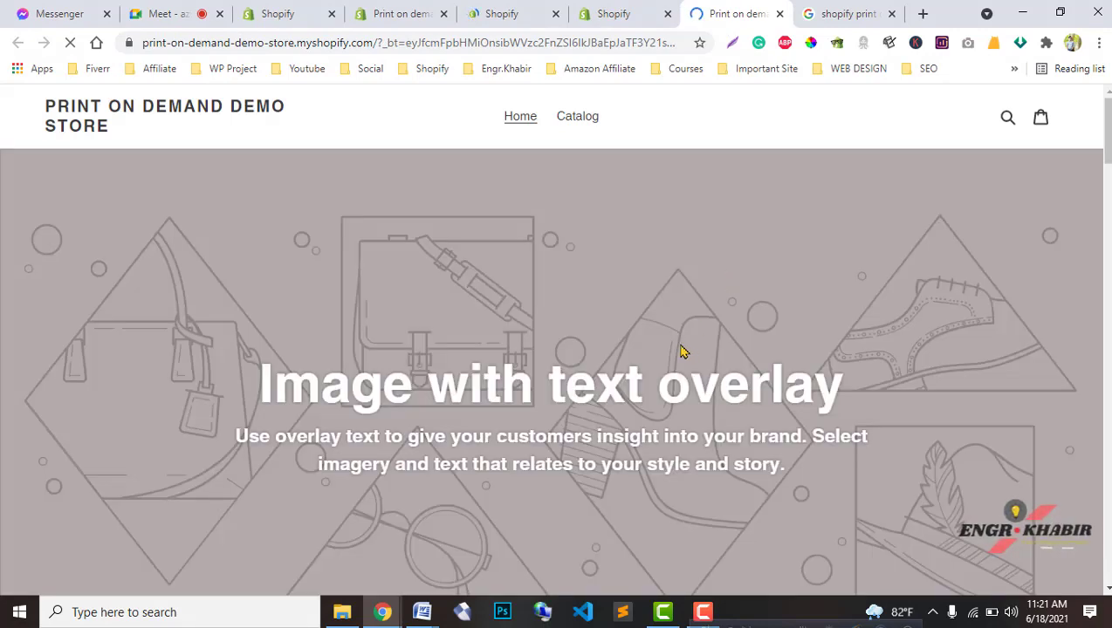
Add the Unisex Hoodie to the products of the Man Fashion collection
left_click(637, 11)
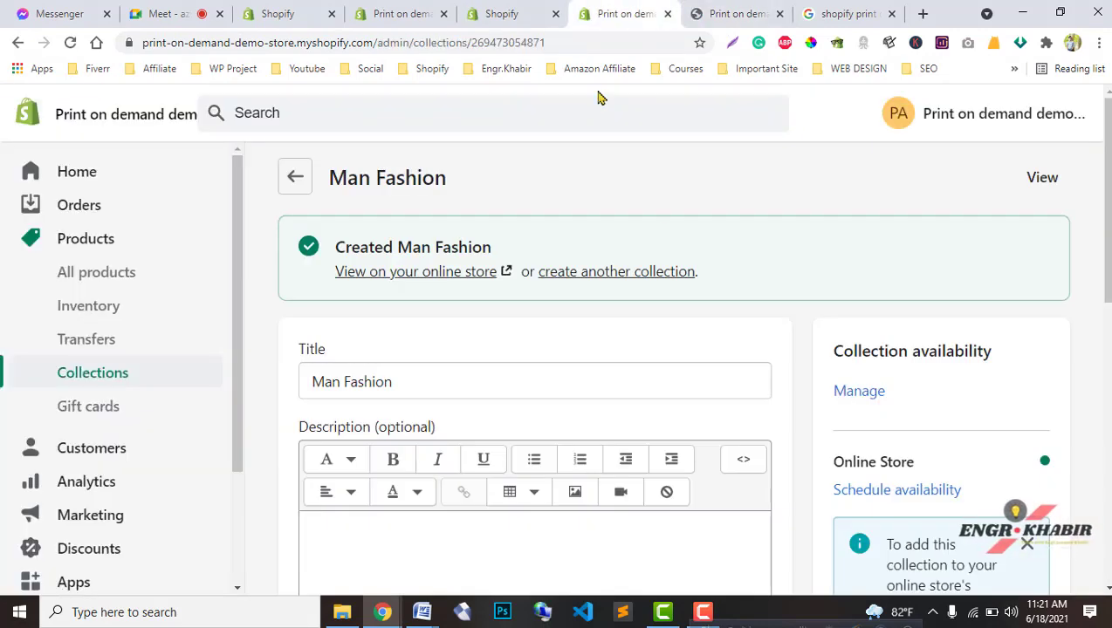
scroll(692, 340, "down", 3)
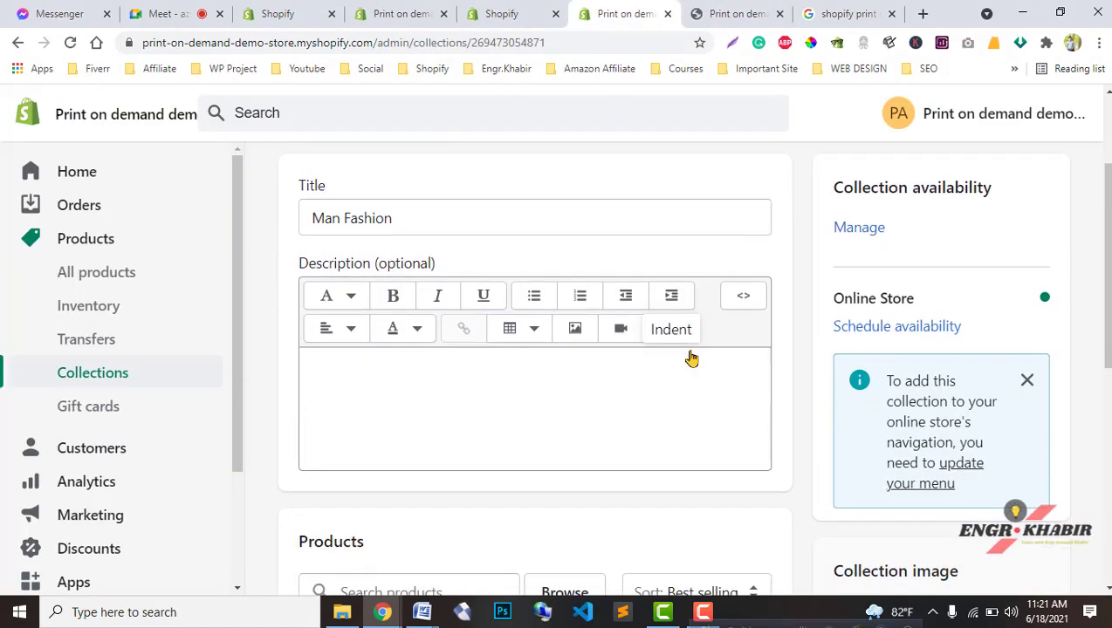
scroll(561, 361, "down", 3)
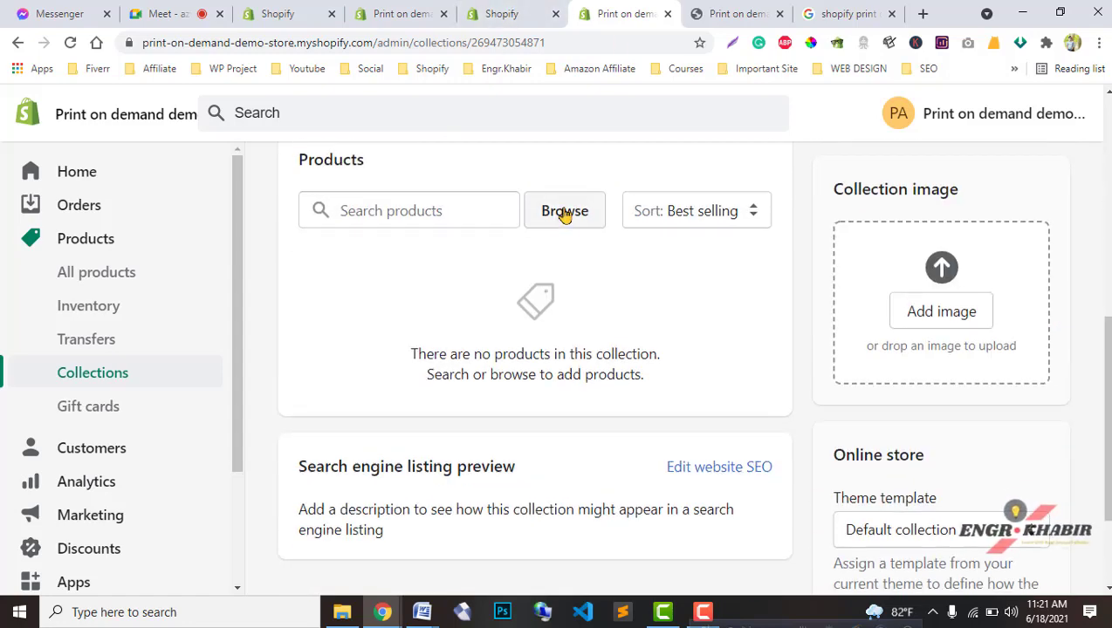
left_click(565, 214)
left_click(387, 428)
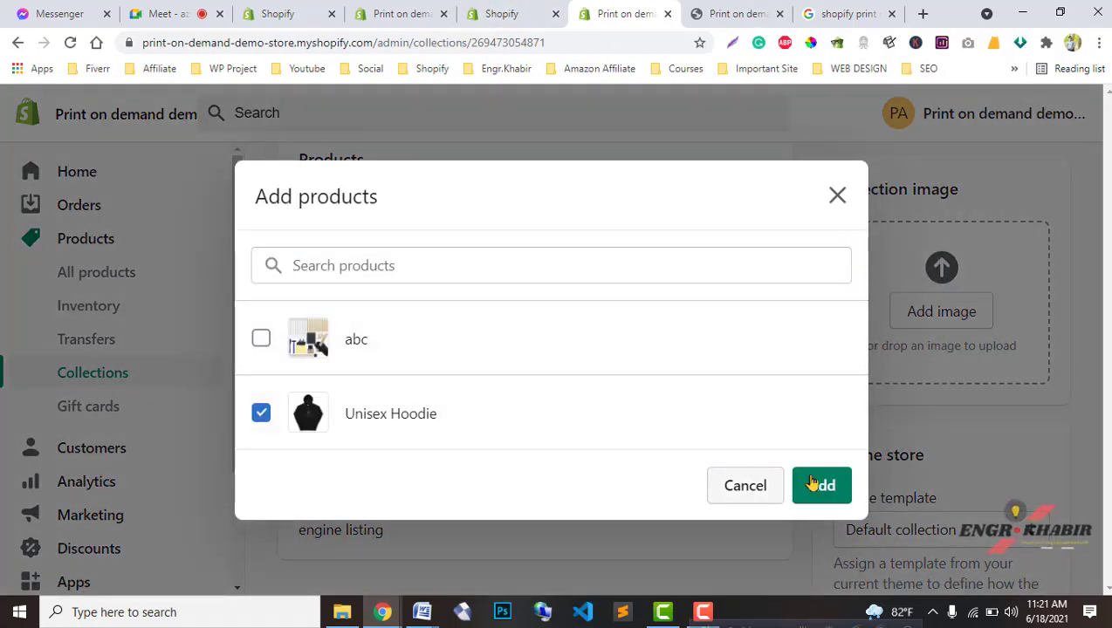
left_click(818, 485)
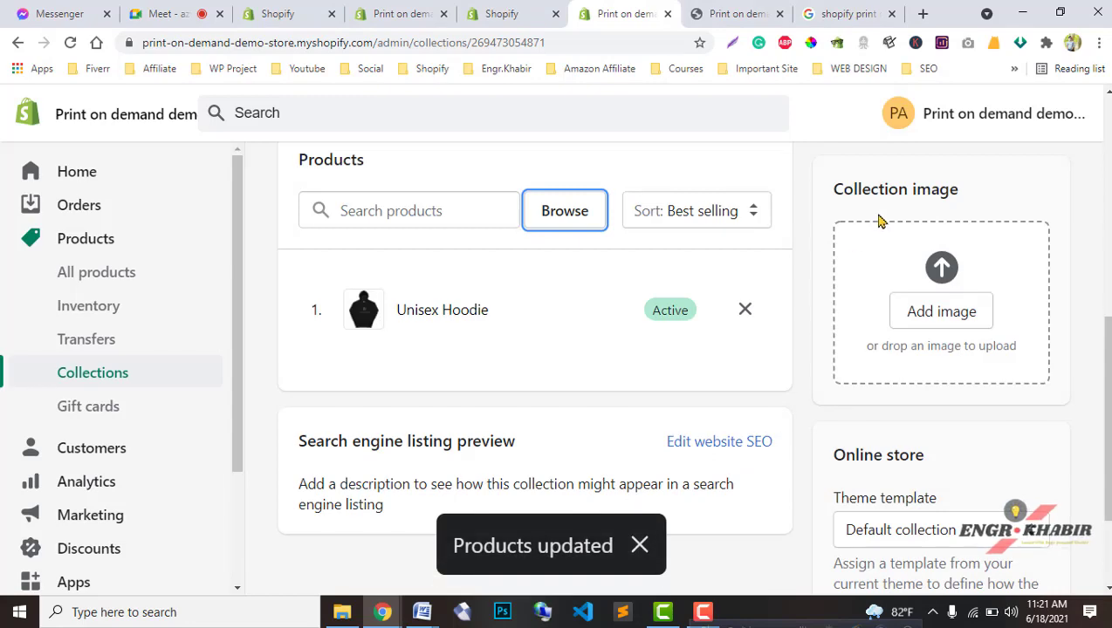
Check the storefront home page and return to the store's Themes page
left_click(727, 11)
left_click(621, 12)
left_click(708, 8)
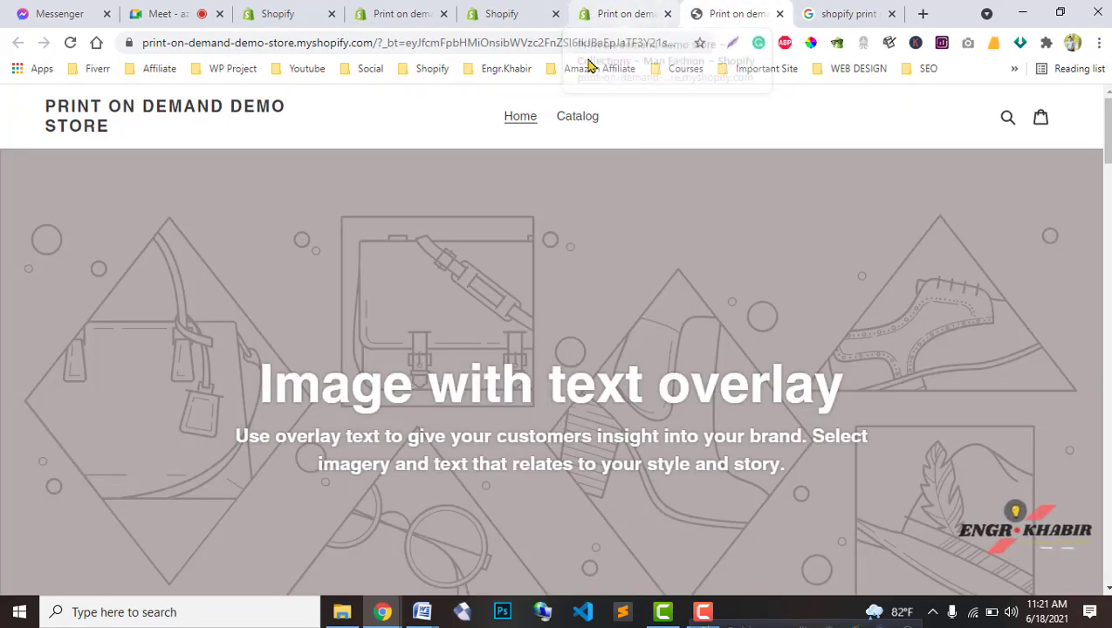
left_click(623, 10)
left_click(515, 14)
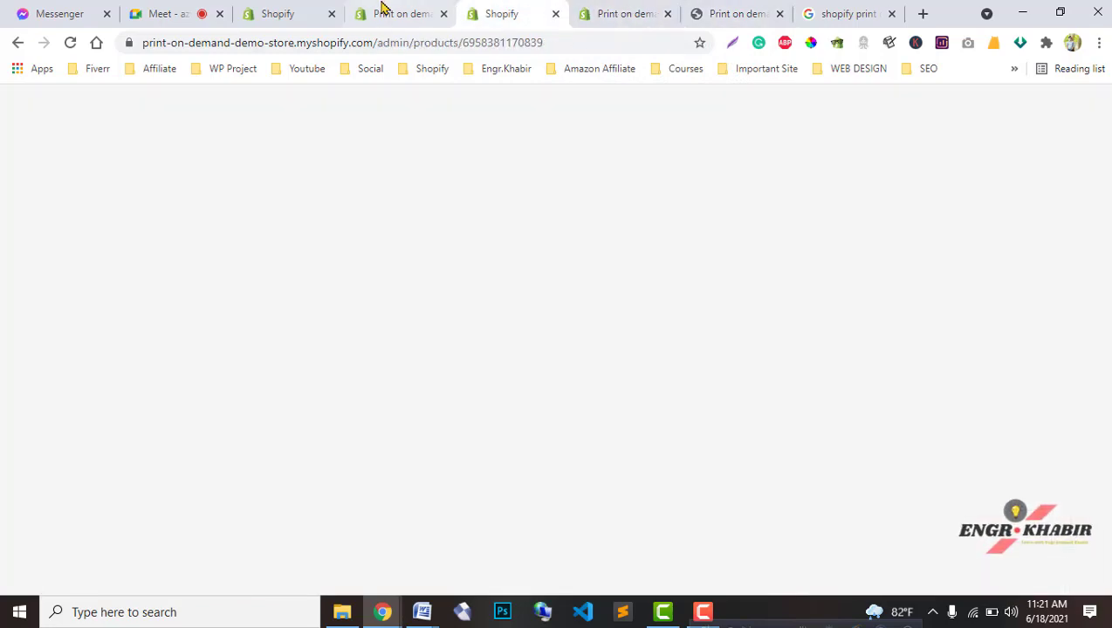
key("ctrl+shift+Tab")
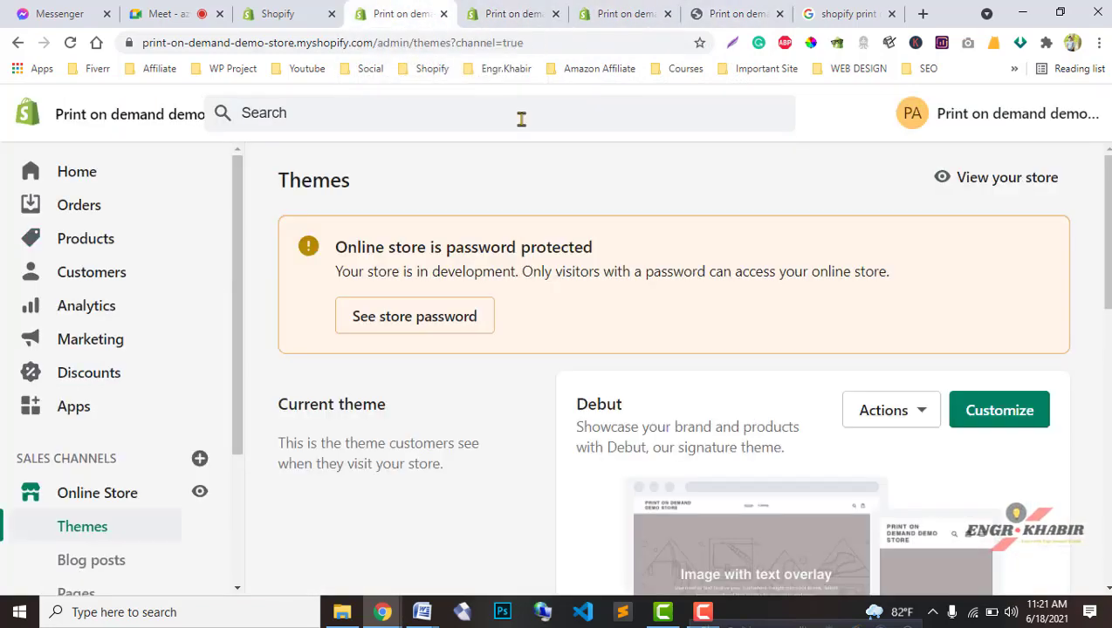
Open the Debut theme for customization, then go back to the Unisex Hoodie's product page in the store admin
left_click(971, 400)
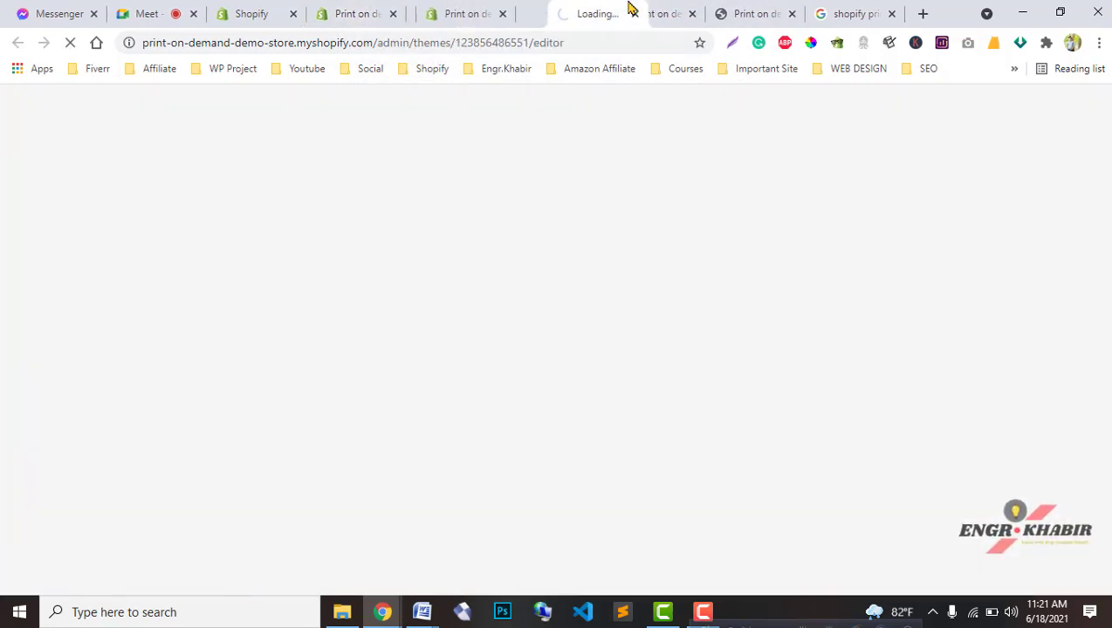
left_click(748, 18)
left_click(521, 10)
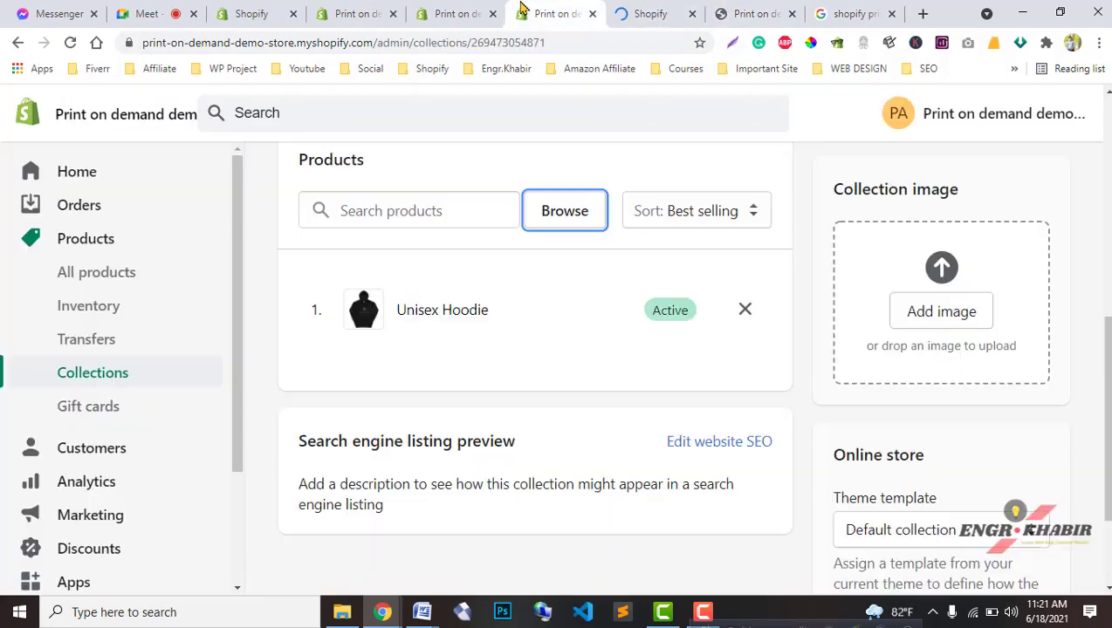
scroll(742, 398, "up", 2)
left_click(462, 15)
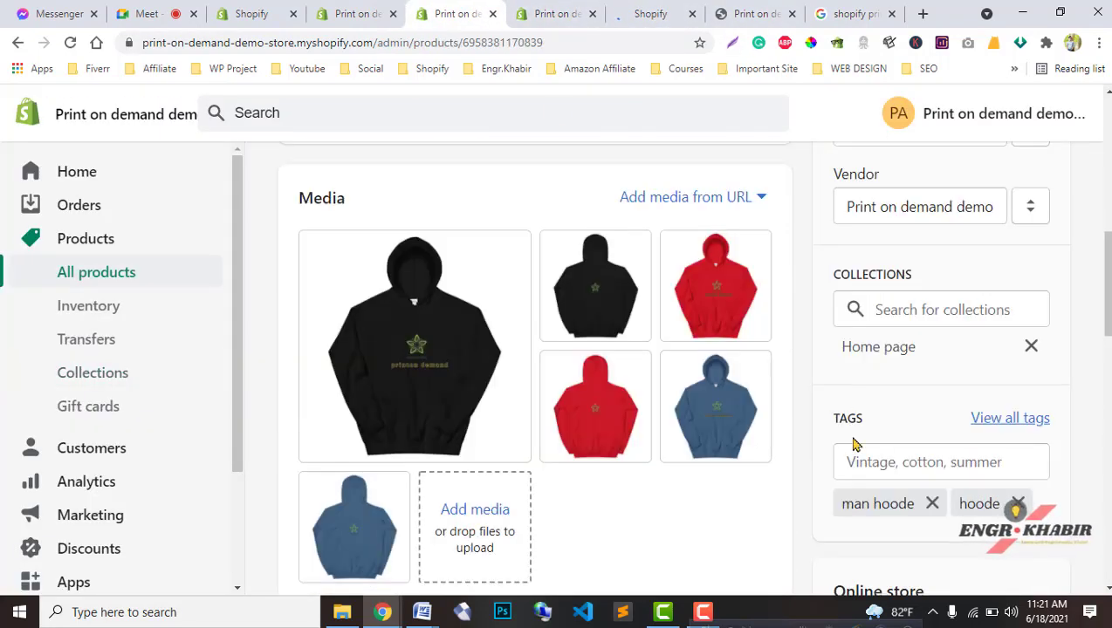
Add the Man Fashion collection to the Unisex Hoodie's collections and save the product
left_click(905, 307)
left_click(928, 393)
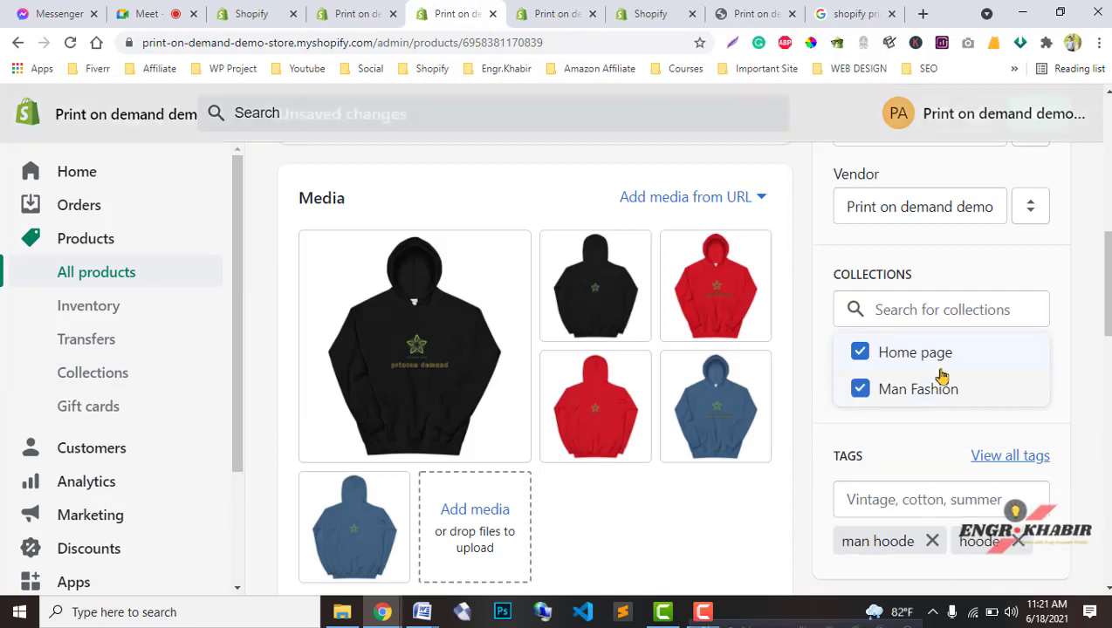
left_click(1012, 112)
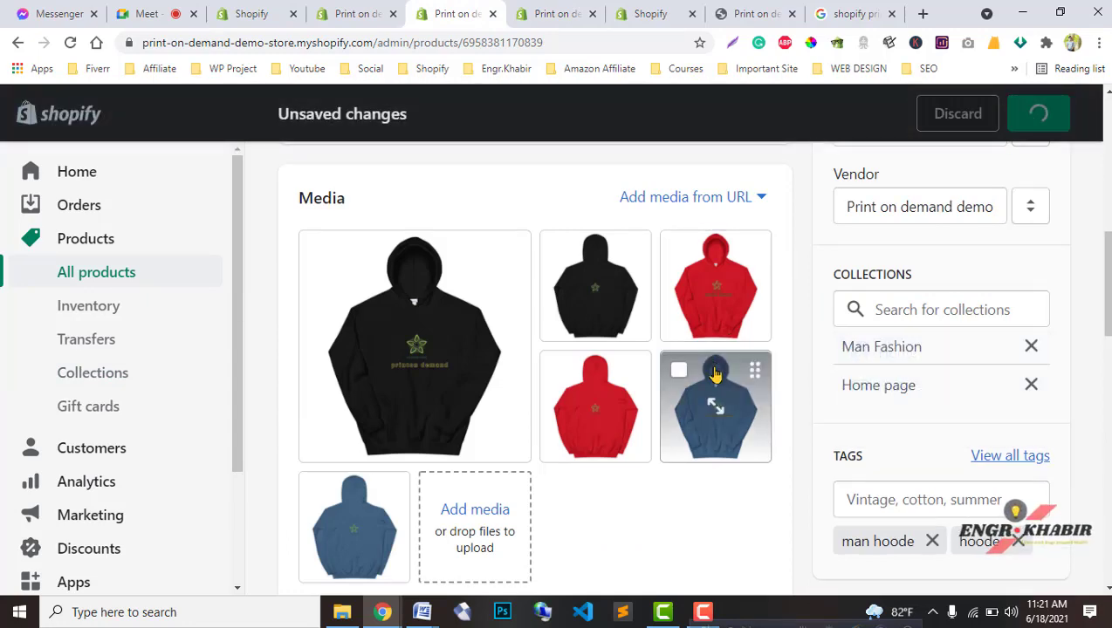
Try to remove the Home page collection from the Unisex Hoodie, leaving the product status selection unchanged
left_click(1033, 387)
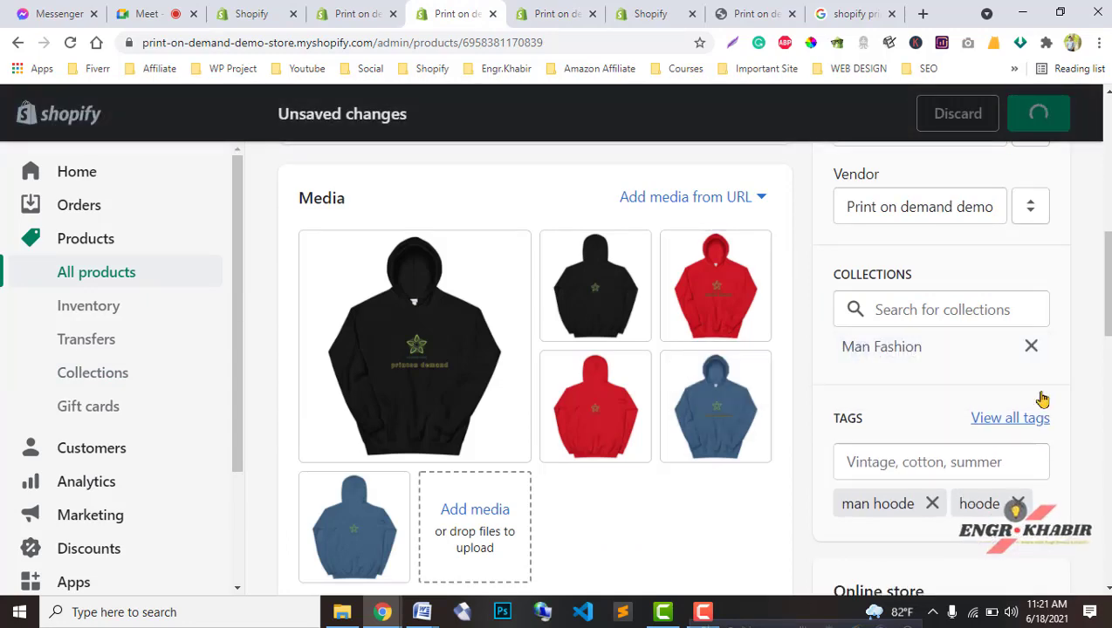
left_click(950, 310)
left_click(950, 311)
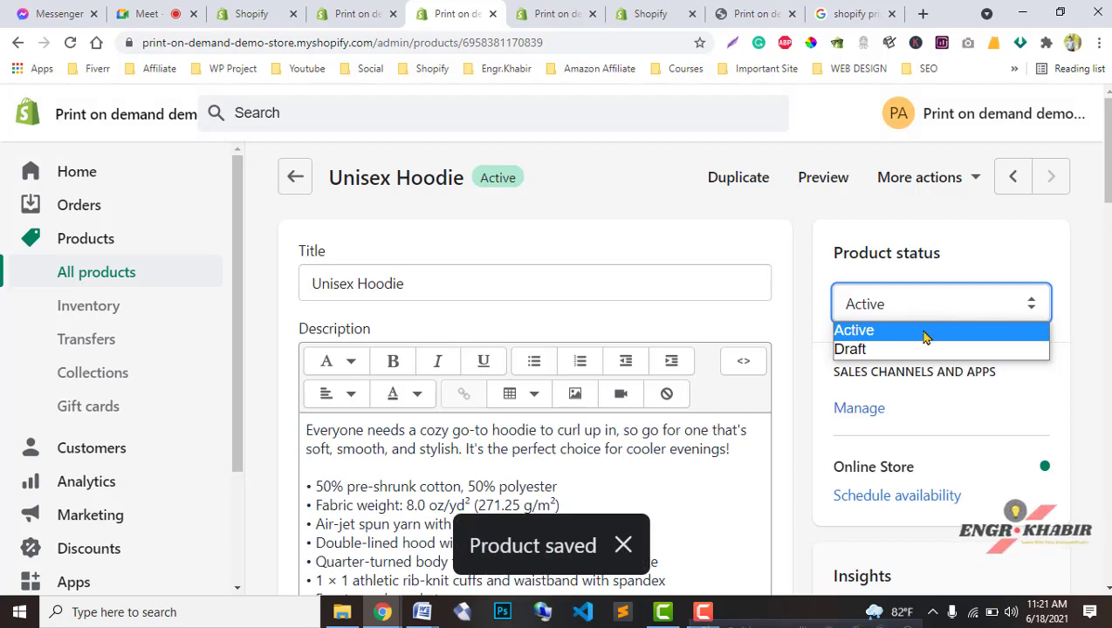
left_click(1102, 324)
Check the collections assigned to the saved Unisex Hoodie on its product page
scroll(1015, 378, "down", 2)
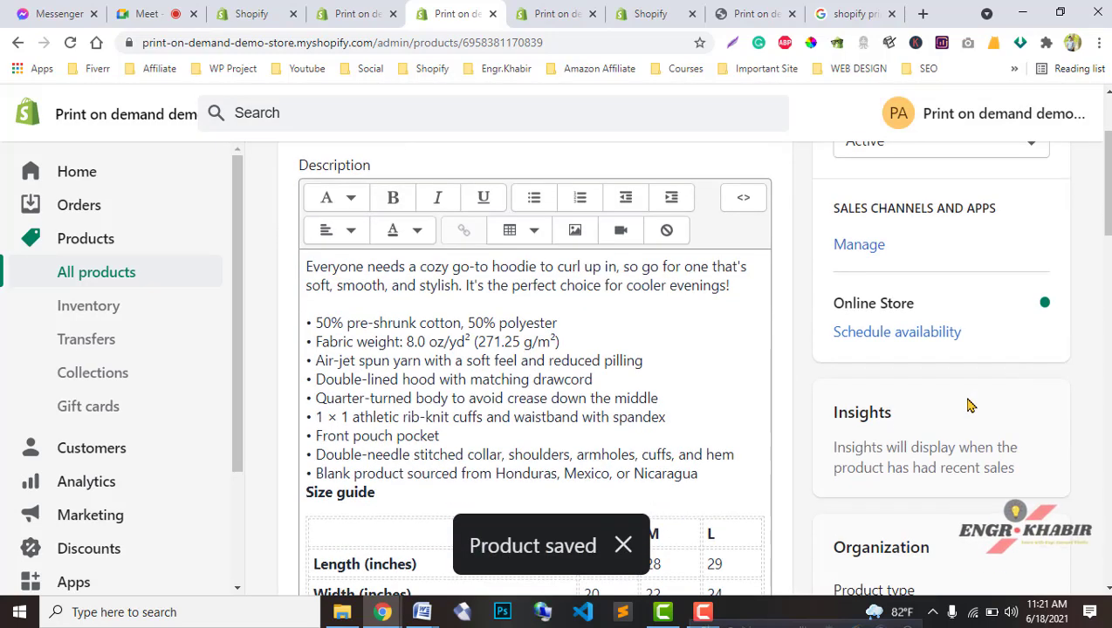
scroll(968, 402, "up", 2)
scroll(960, 349, "down", 6)
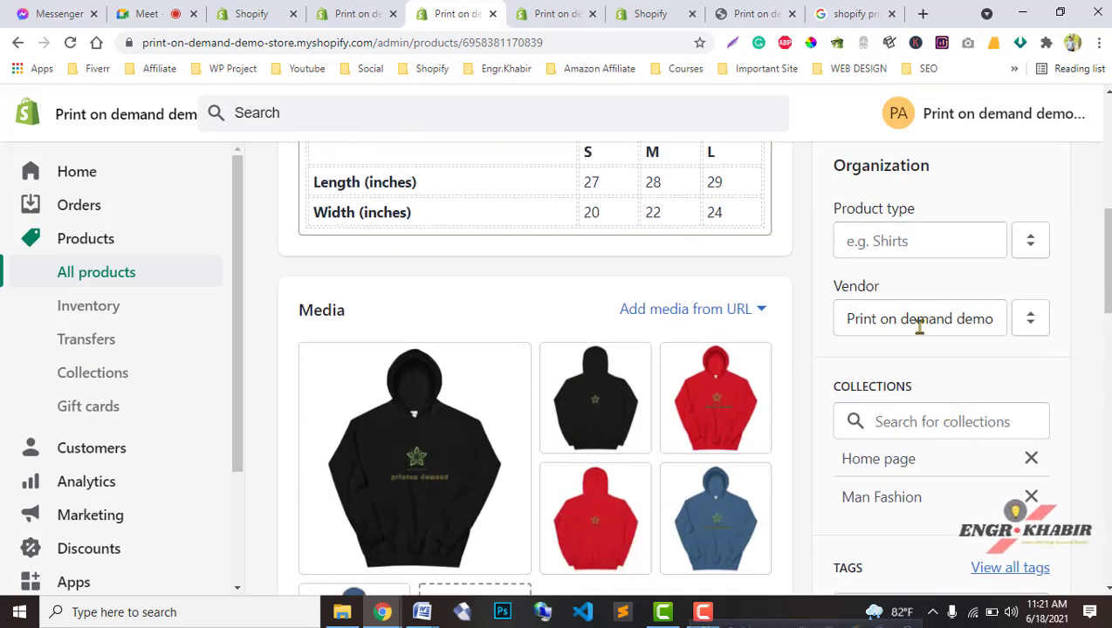
scroll(958, 420, "down", 2)
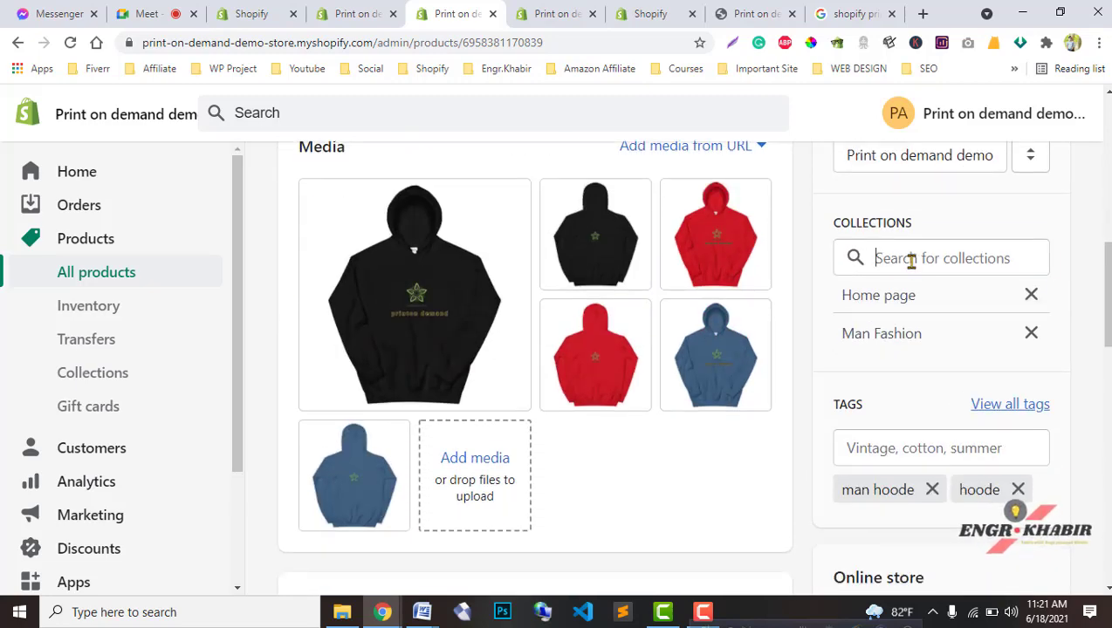
left_click(910, 259)
left_click(1102, 231)
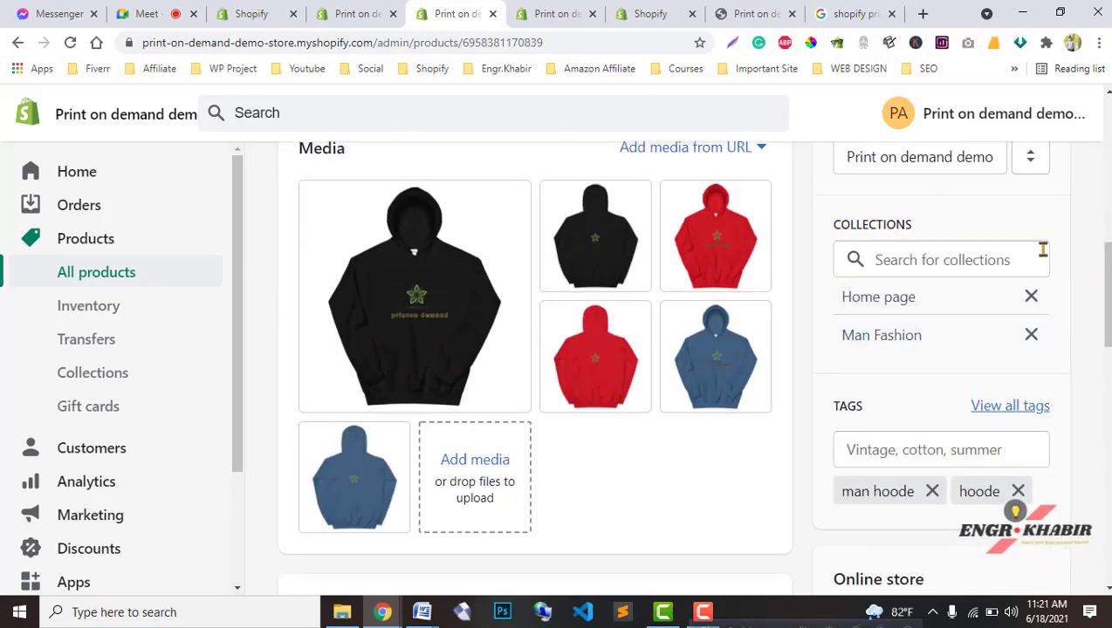
scroll(1062, 236, "up", 6)
Search the live storefront for "Unisex Hoodie", using the title copied from the product's admin page
left_click(756, 13)
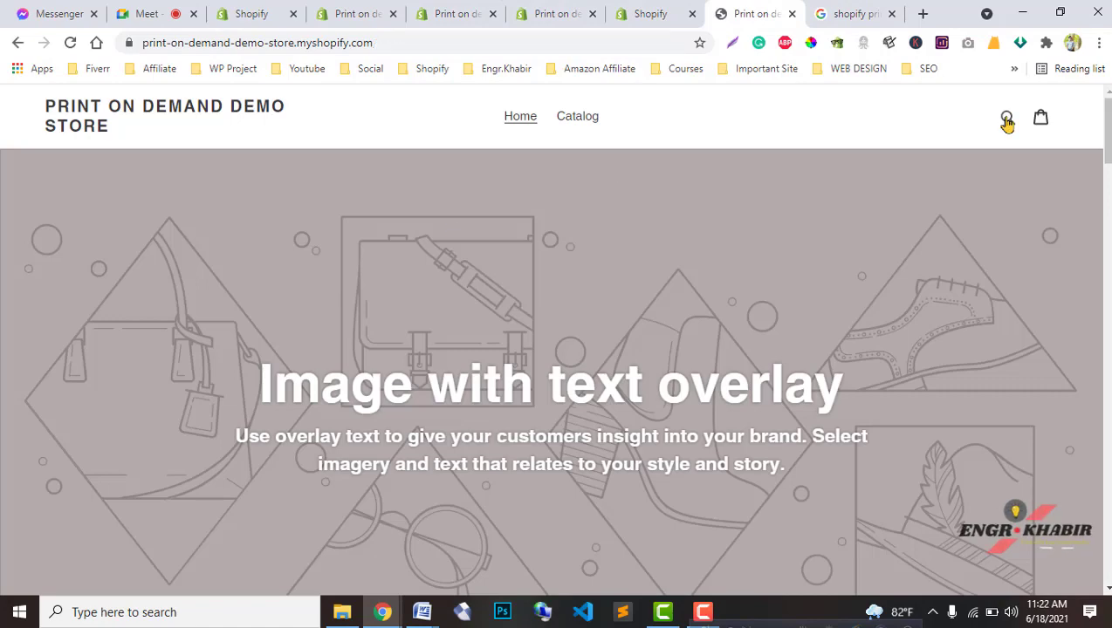
left_click(1007, 117)
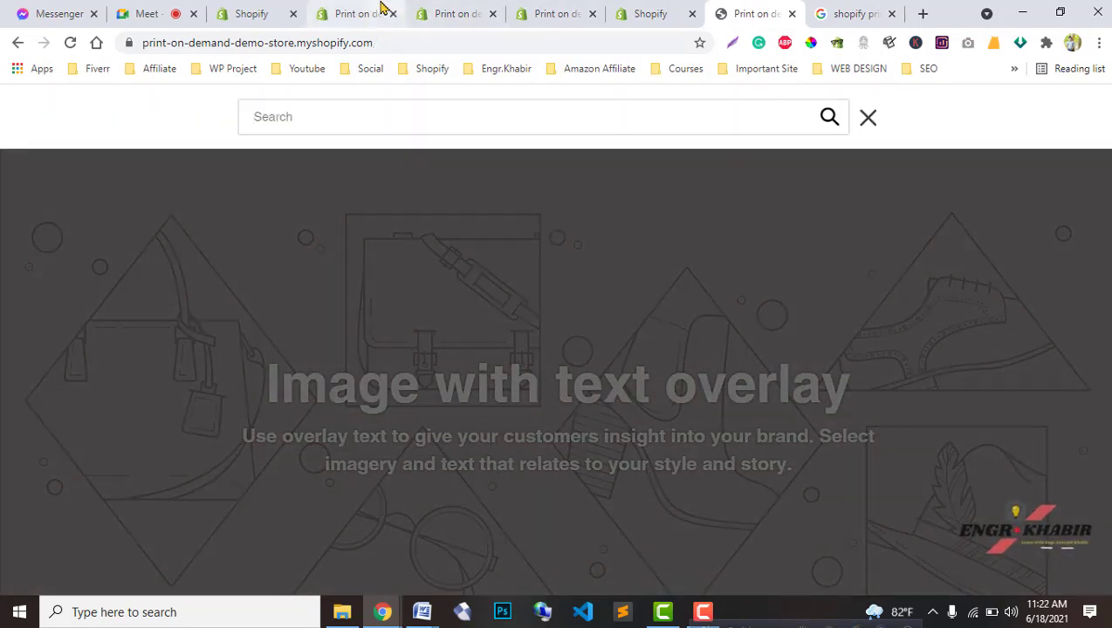
left_click(358, 13)
left_click(471, 10)
scroll(517, 203, "up", 2)
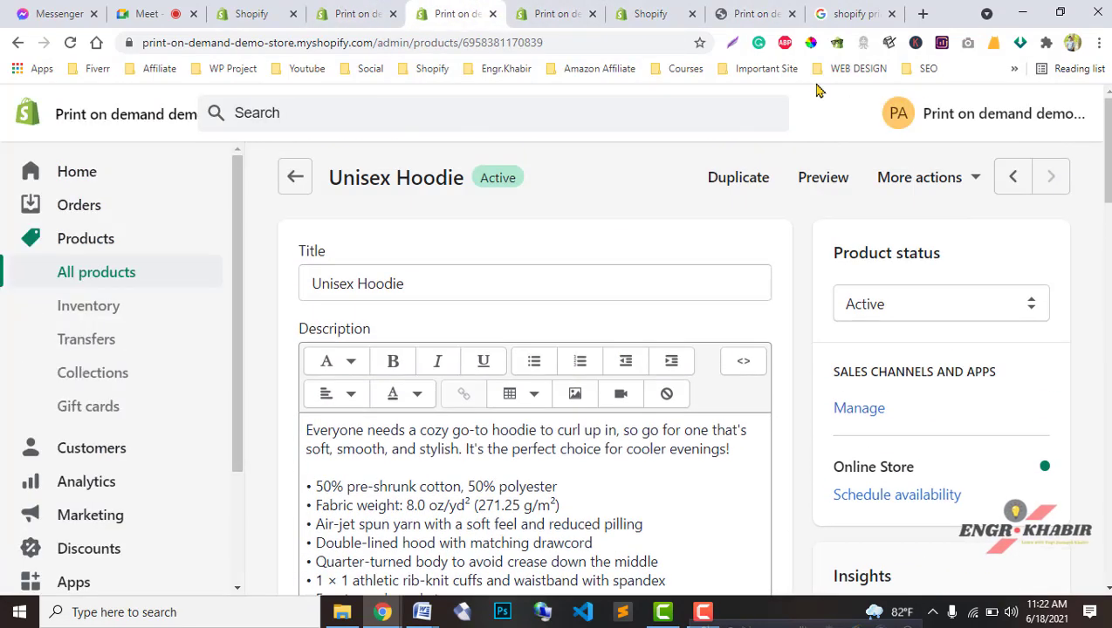
triple_click(373, 291)
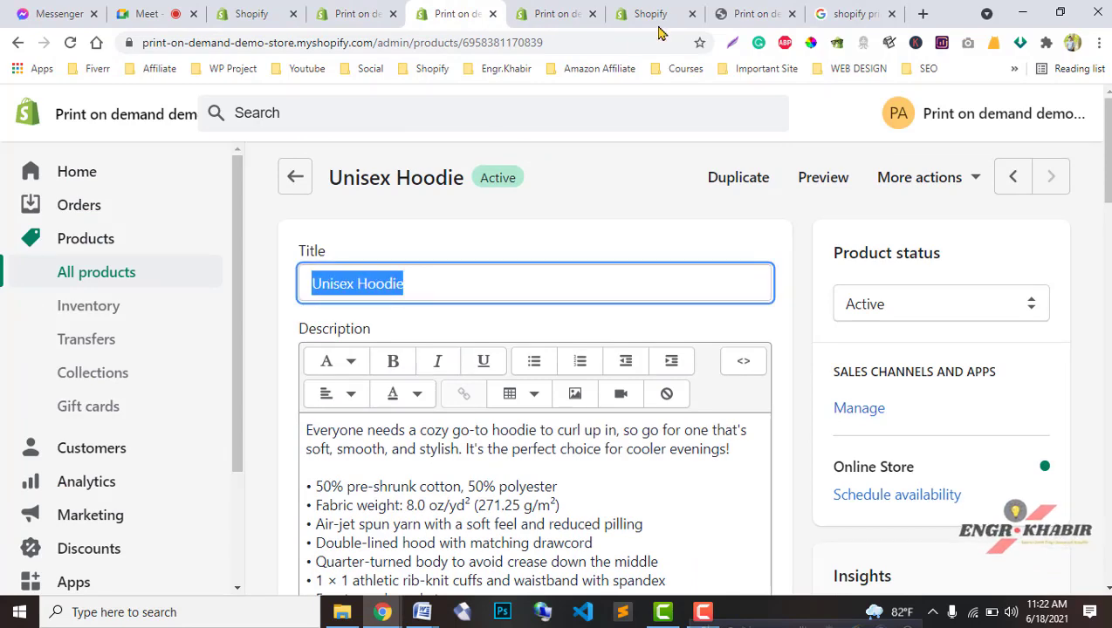
left_click(754, 13)
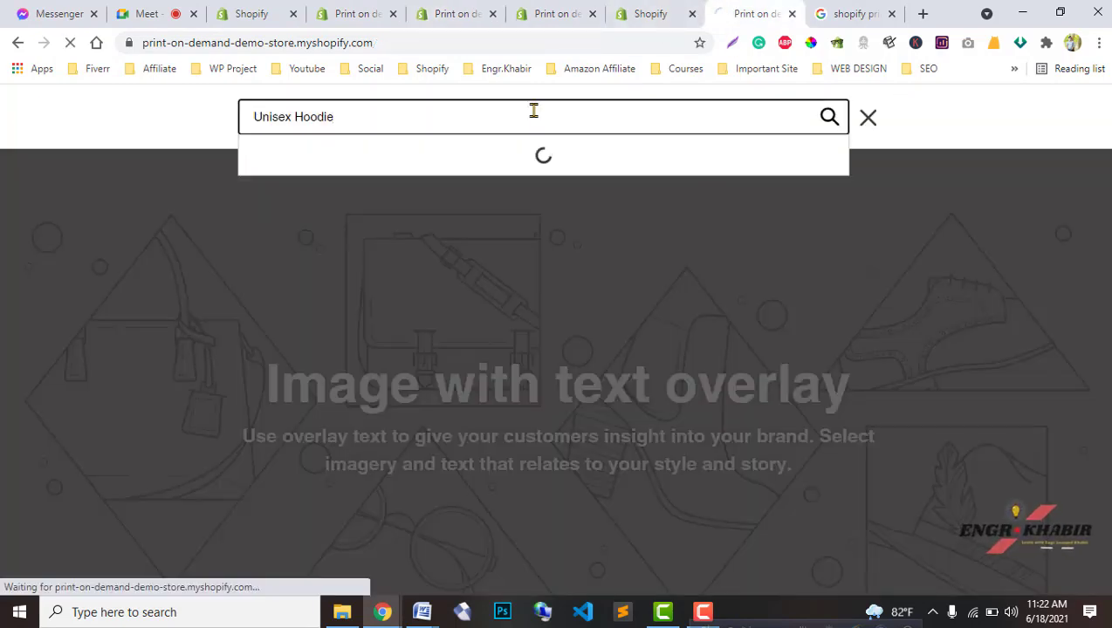
key("Return")
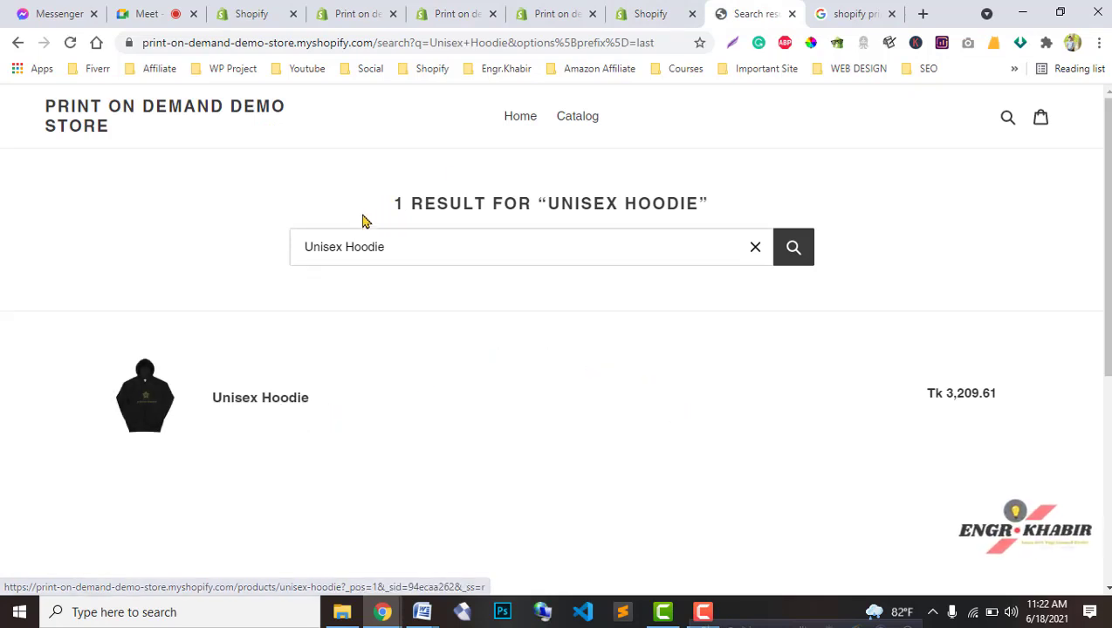
Open the Unisex Hoodie from the search results and review its storefront description, size guide and main image
left_click(254, 407)
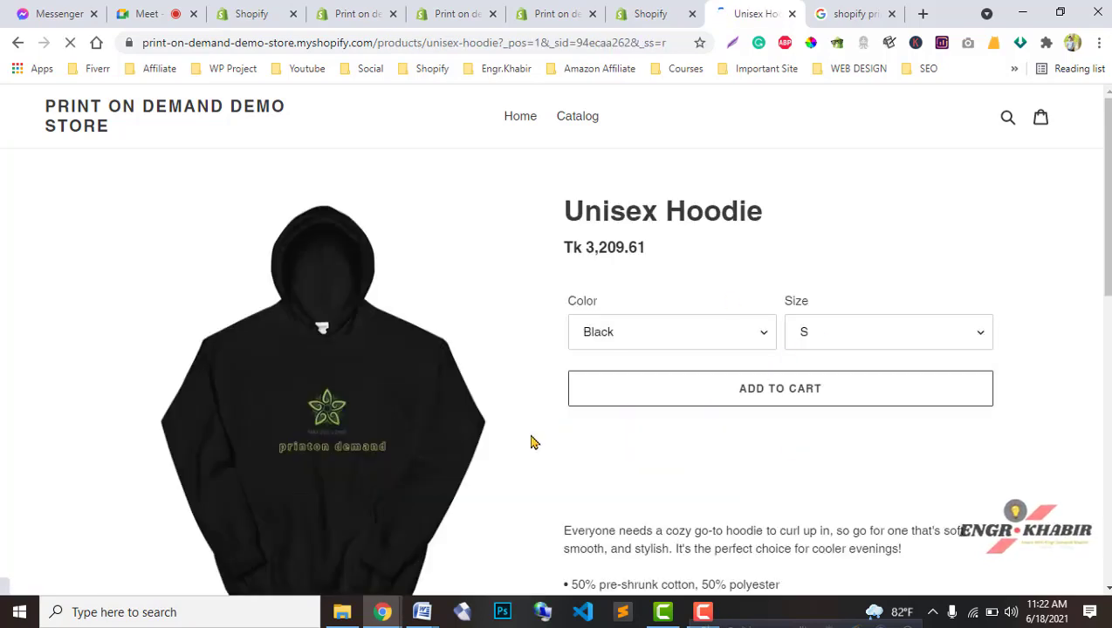
scroll(908, 501, "down", 5)
scroll(909, 501, "up", 2)
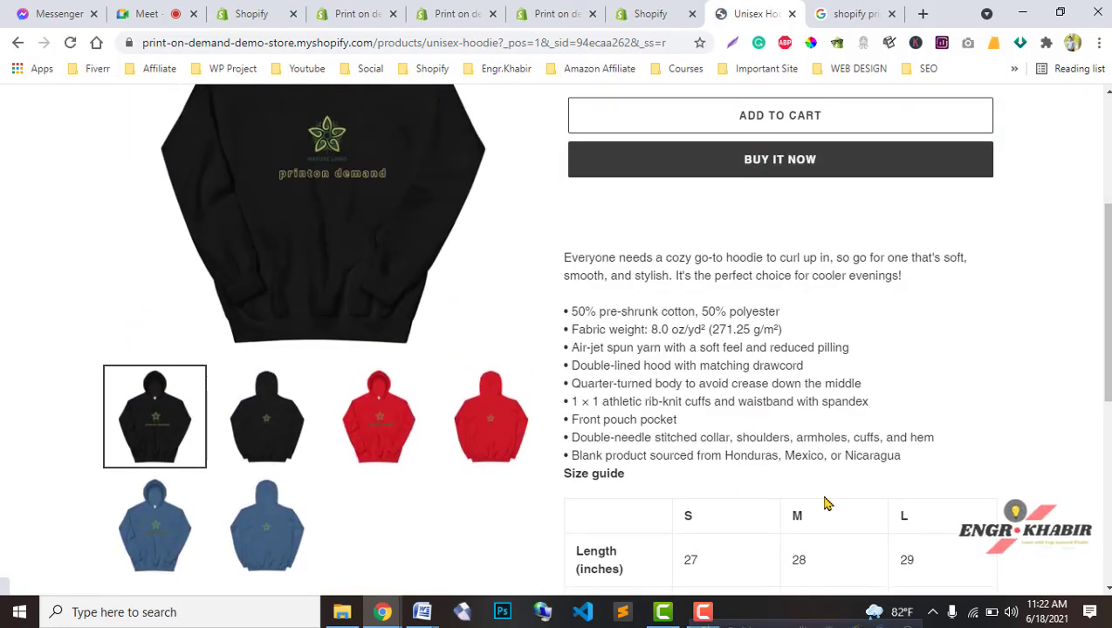
scroll(385, 494, "up", 1)
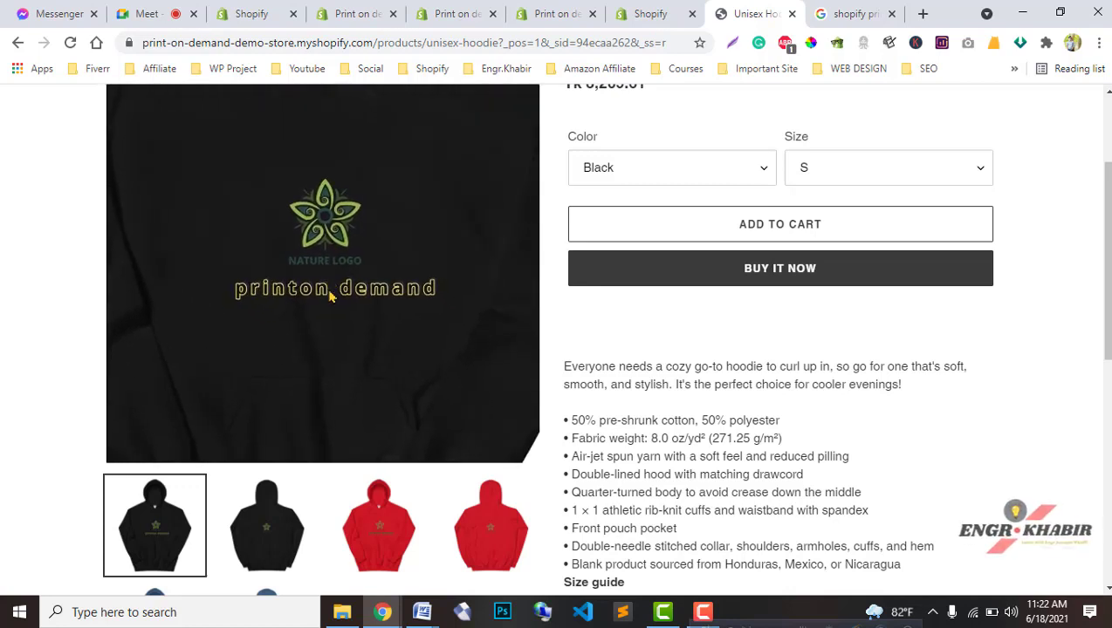
View the black back, red front and back, and blue back and front images in the hoodie's product gallery
left_click(295, 524)
left_click(374, 541)
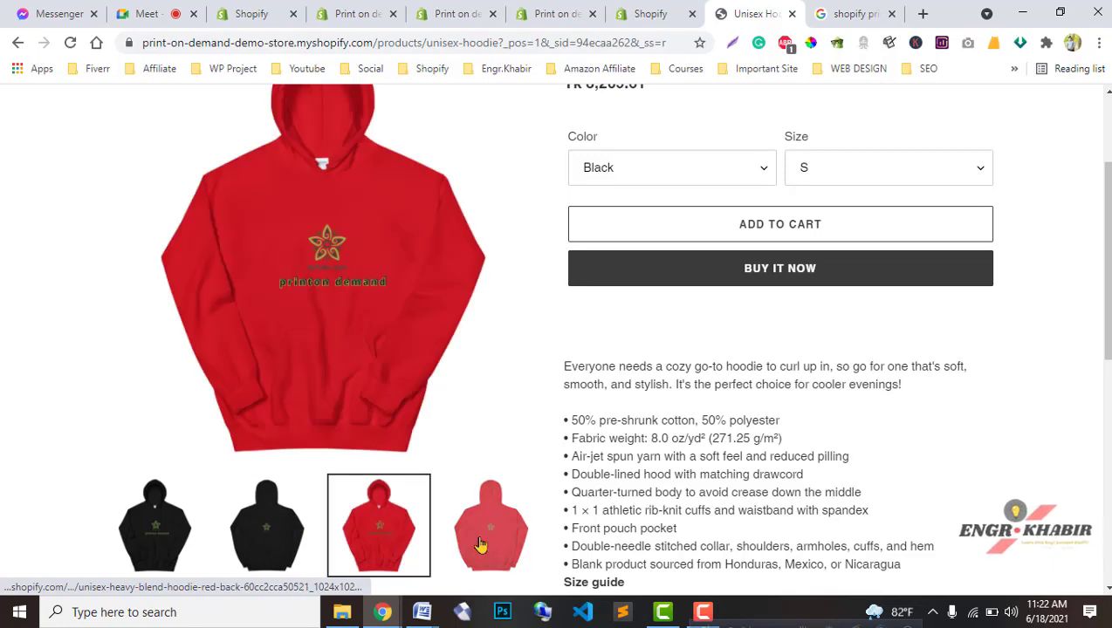
left_click(483, 540)
scroll(367, 524, "down", 2)
left_click(299, 491)
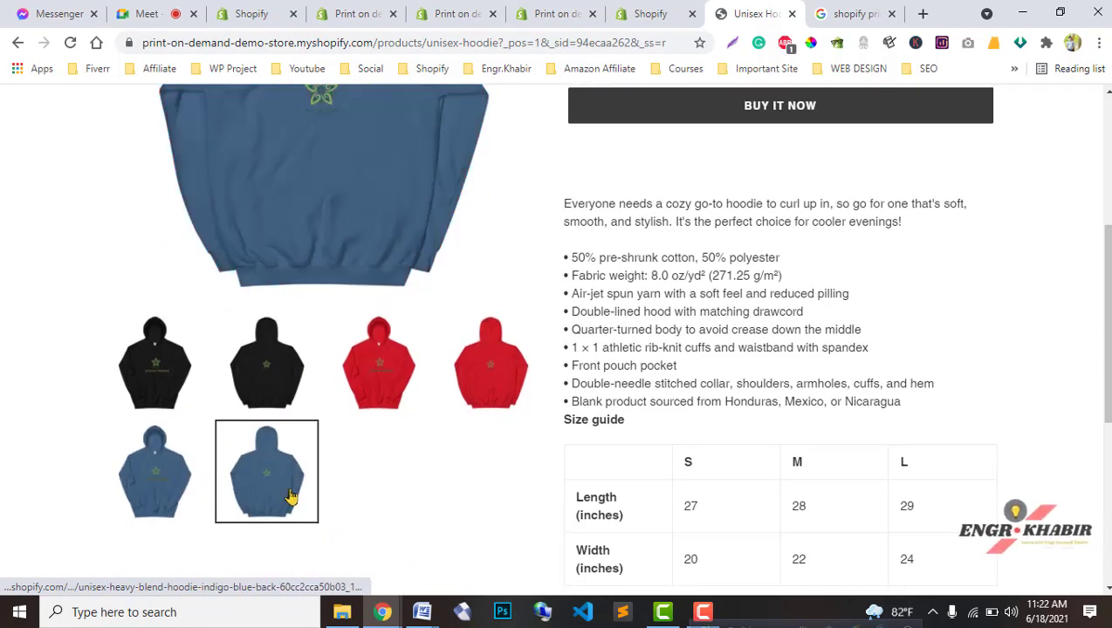
scroll(291, 499, "up", 3)
scroll(308, 504, "down", 2)
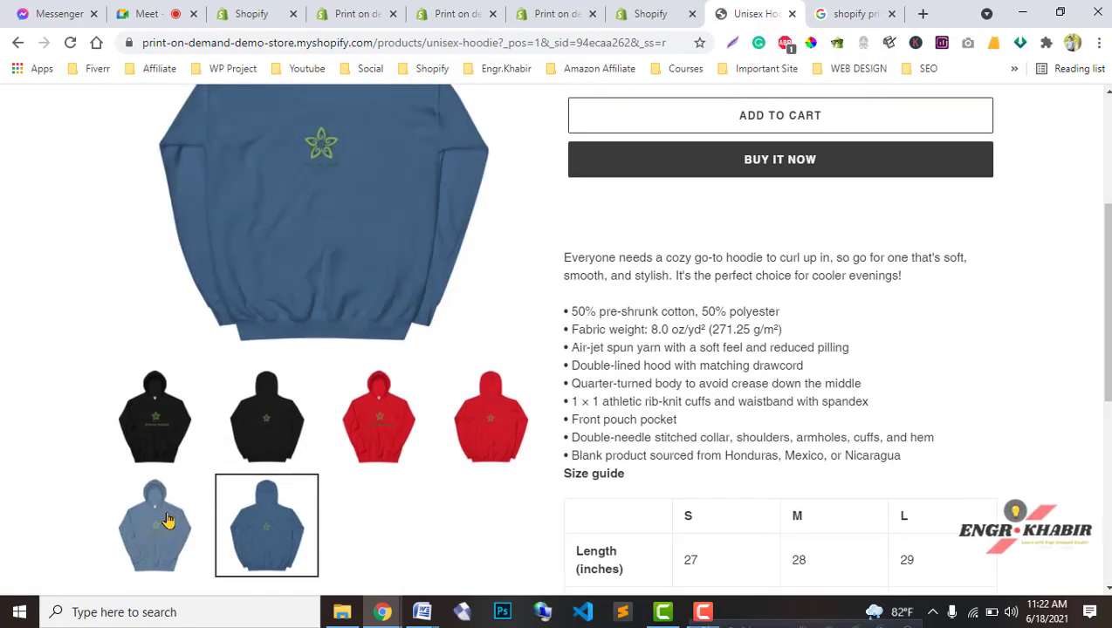
left_click(157, 519)
scroll(241, 506, "up", 3)
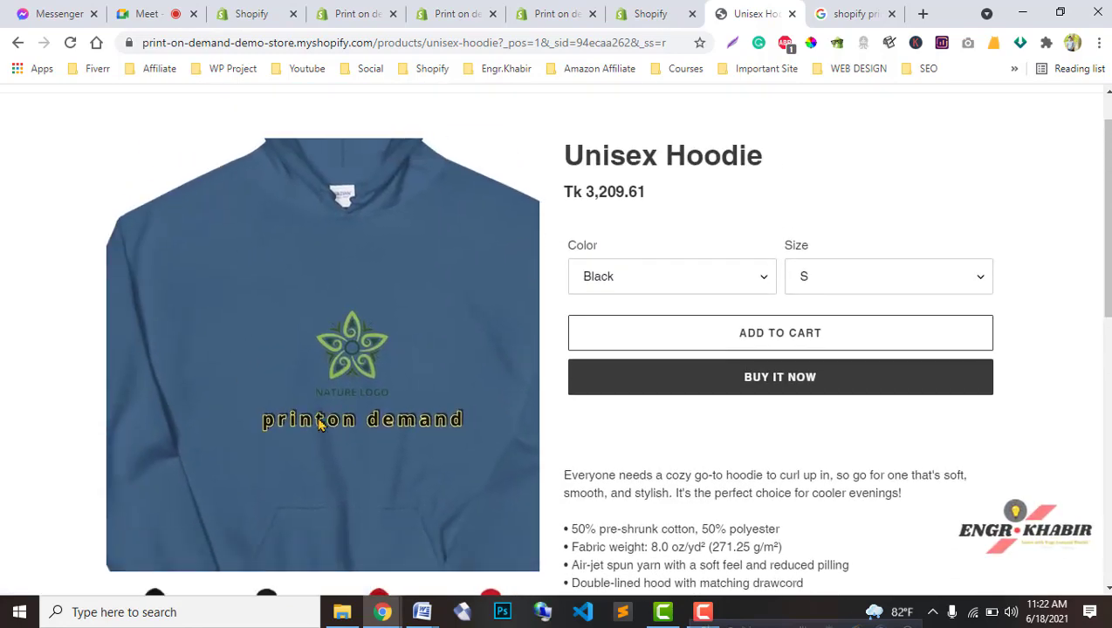
Review the Unisex Hoodie product page, including its images, description, size guide, and color and size options
scroll(357, 507, "down", 2)
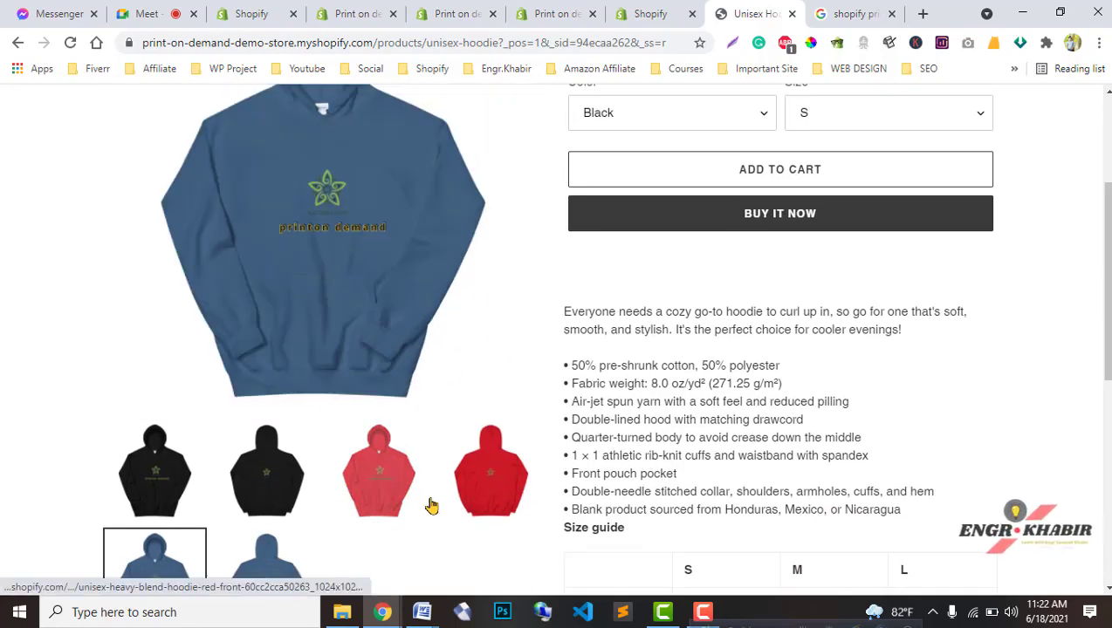
left_click_drag(910, 512, 558, 314)
scroll(751, 437, "down", 3)
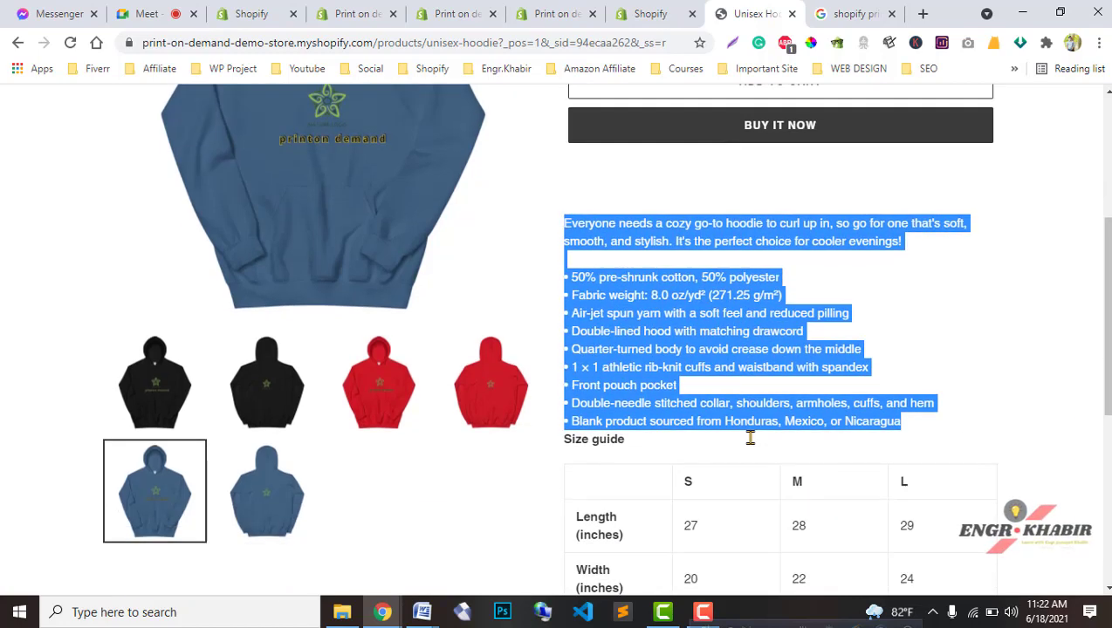
scroll(829, 436, "down", 3)
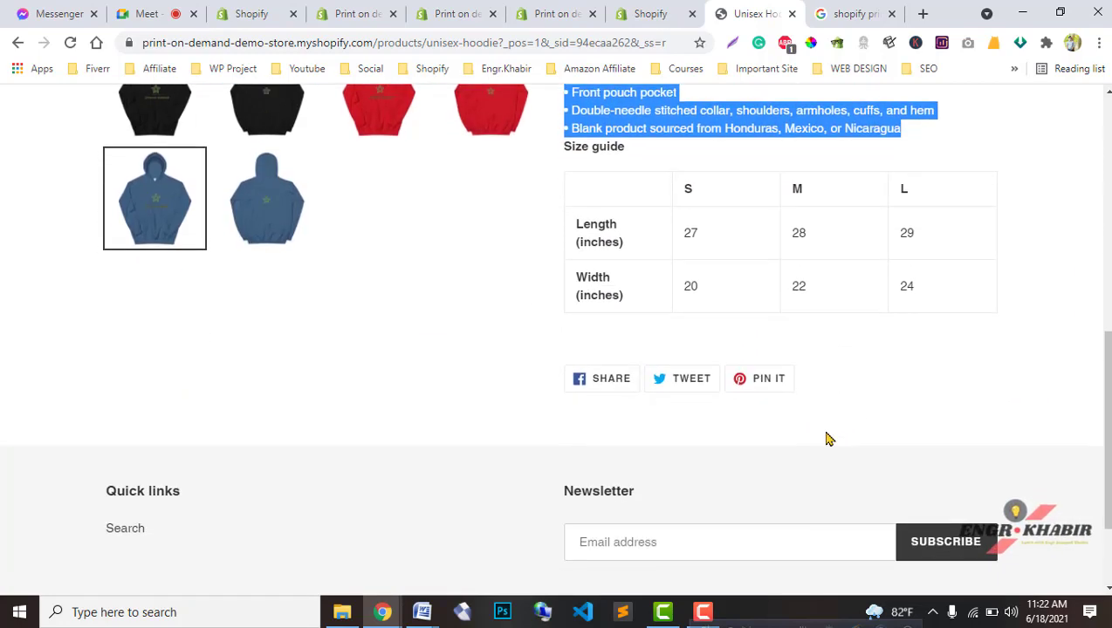
scroll(707, 446, "up", 6)
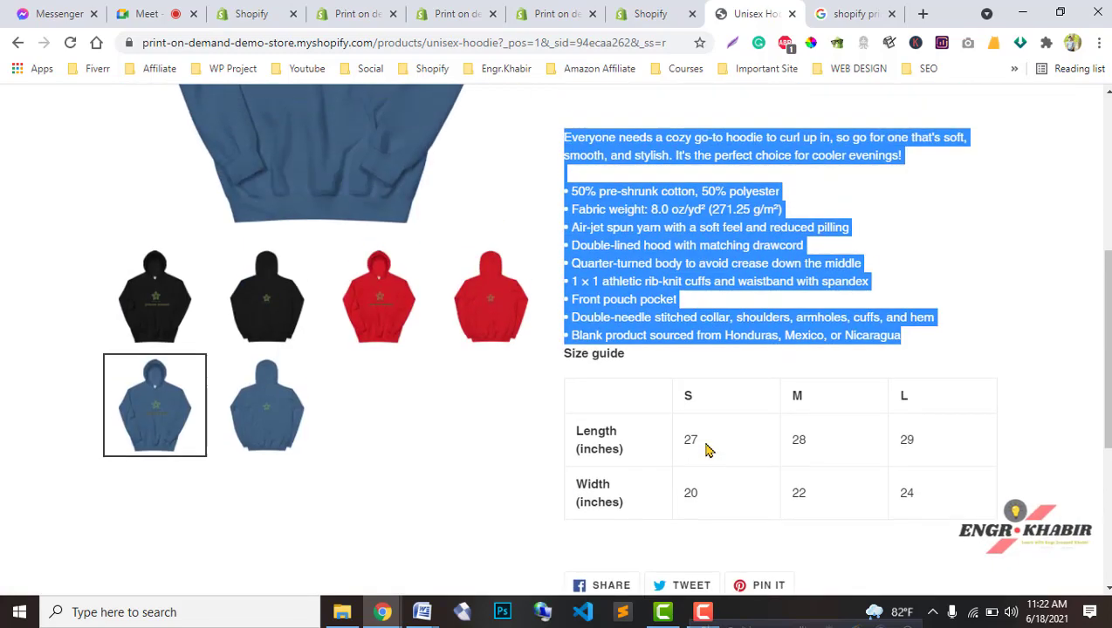
scroll(977, 405, "up", 2)
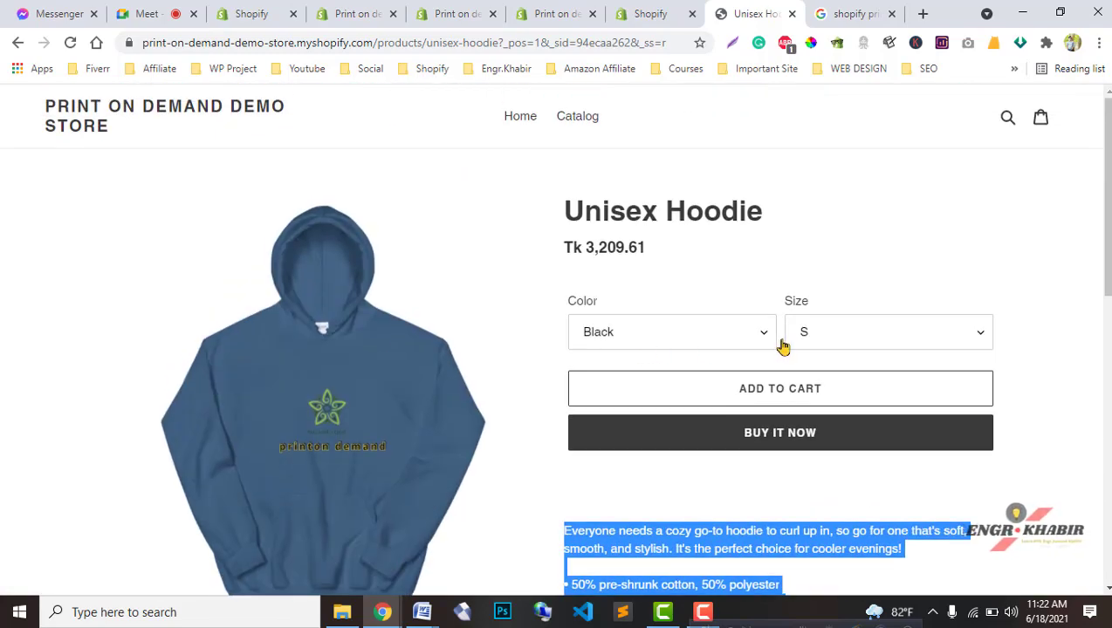
left_click(941, 334)
left_click(926, 333)
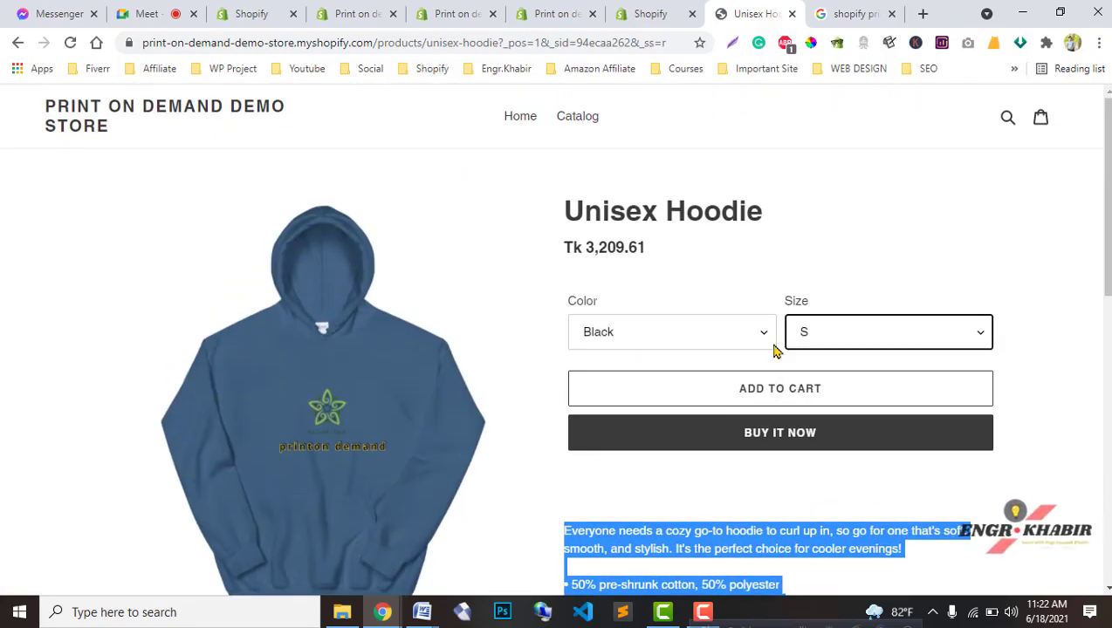
left_click(747, 336)
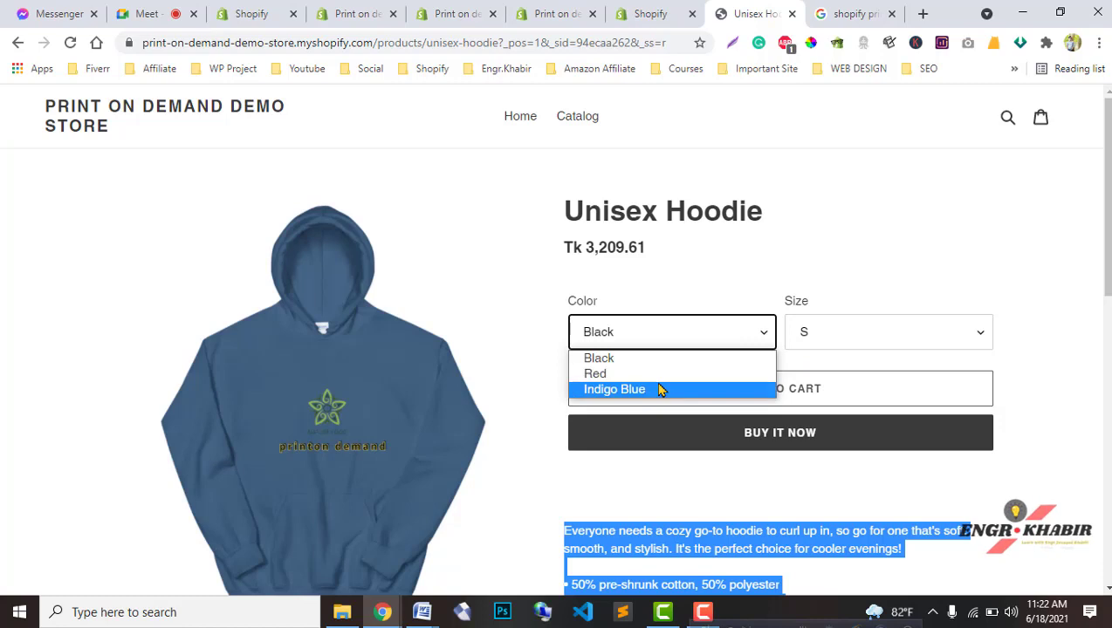
left_click(914, 246)
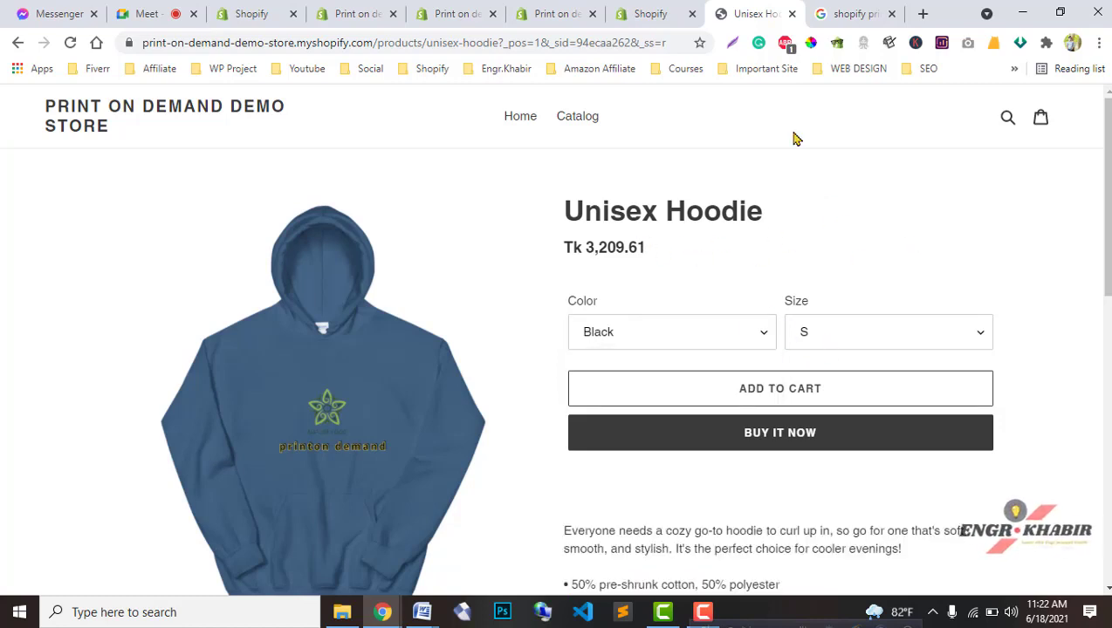
Open the storefront's home page and examine its current sections
left_click(654, 13)
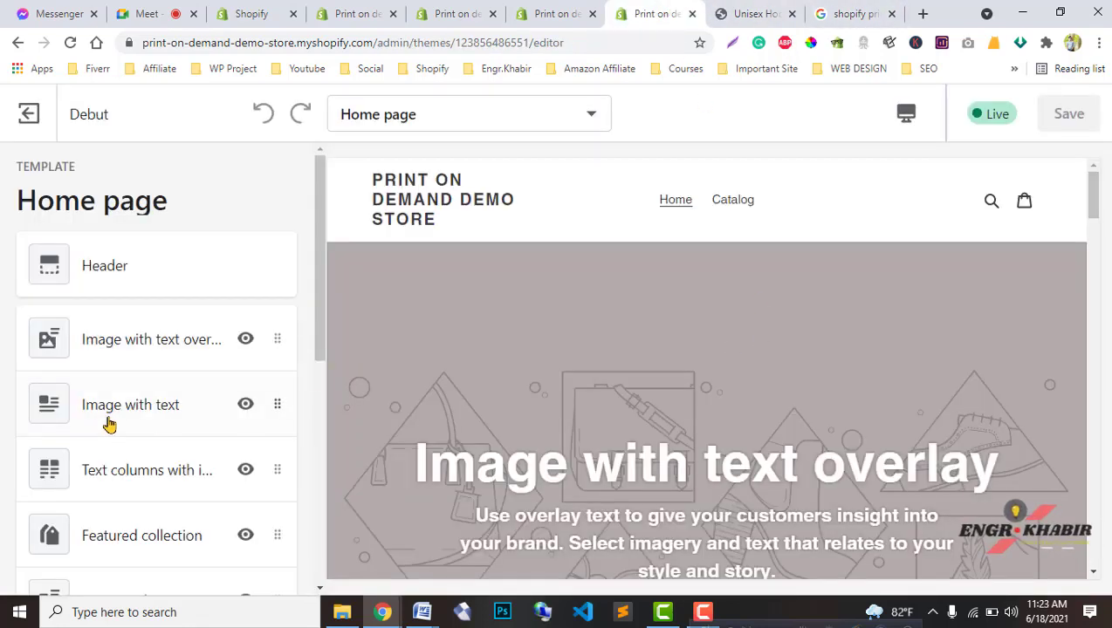
left_click(740, 11)
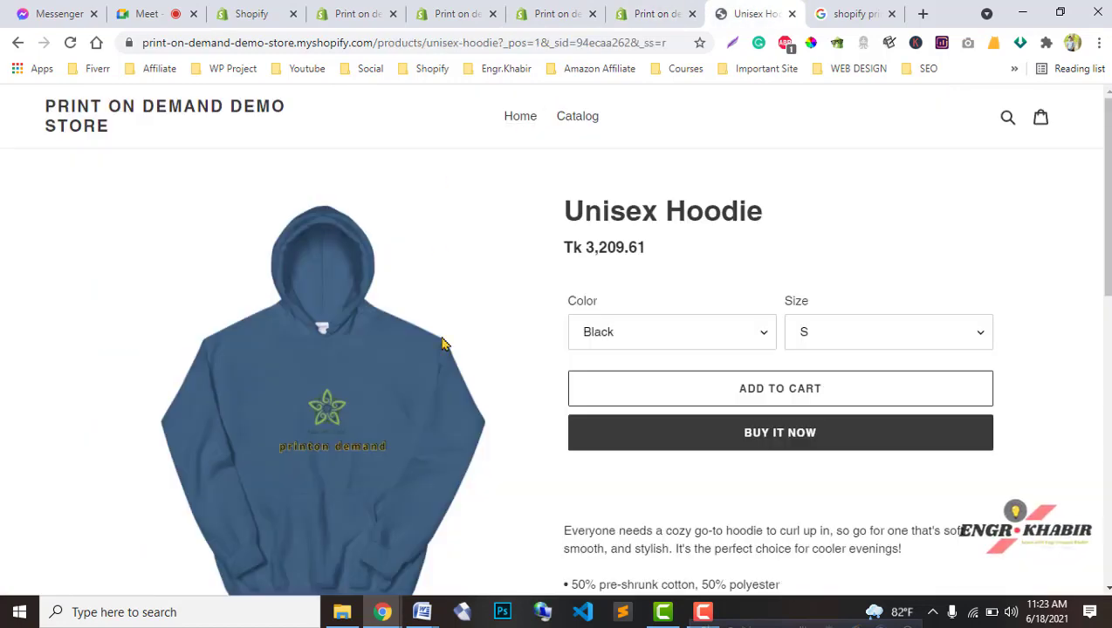
left_click(520, 123)
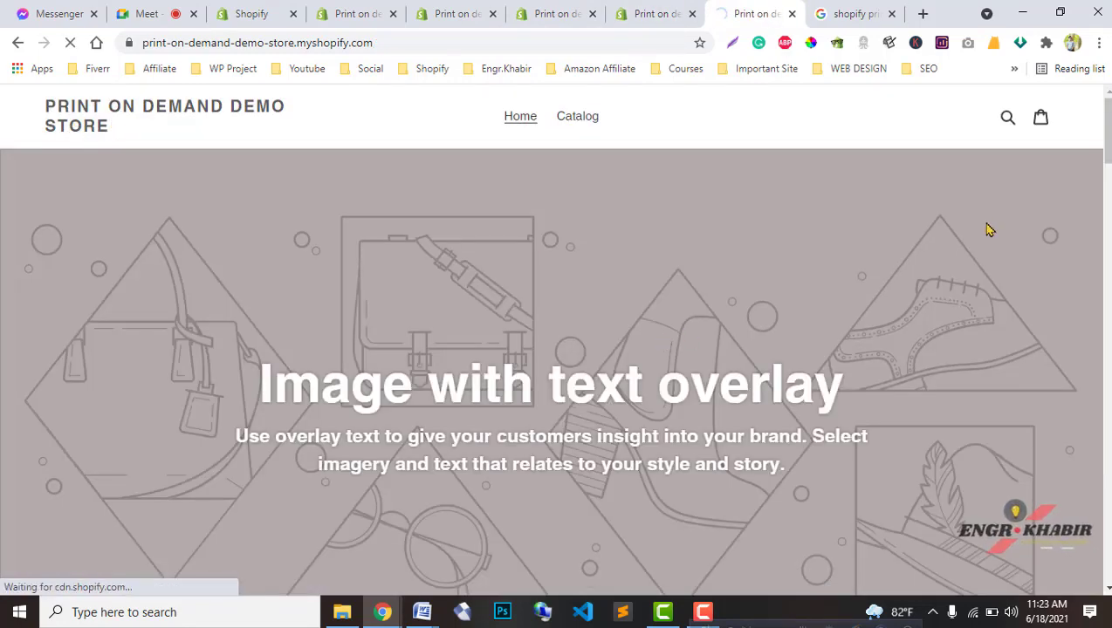
left_click_drag(1107, 139, 1108, 104)
In the theme editor, assign the Man Fashion collection to the home page's Featured collection section
left_click(651, 13)
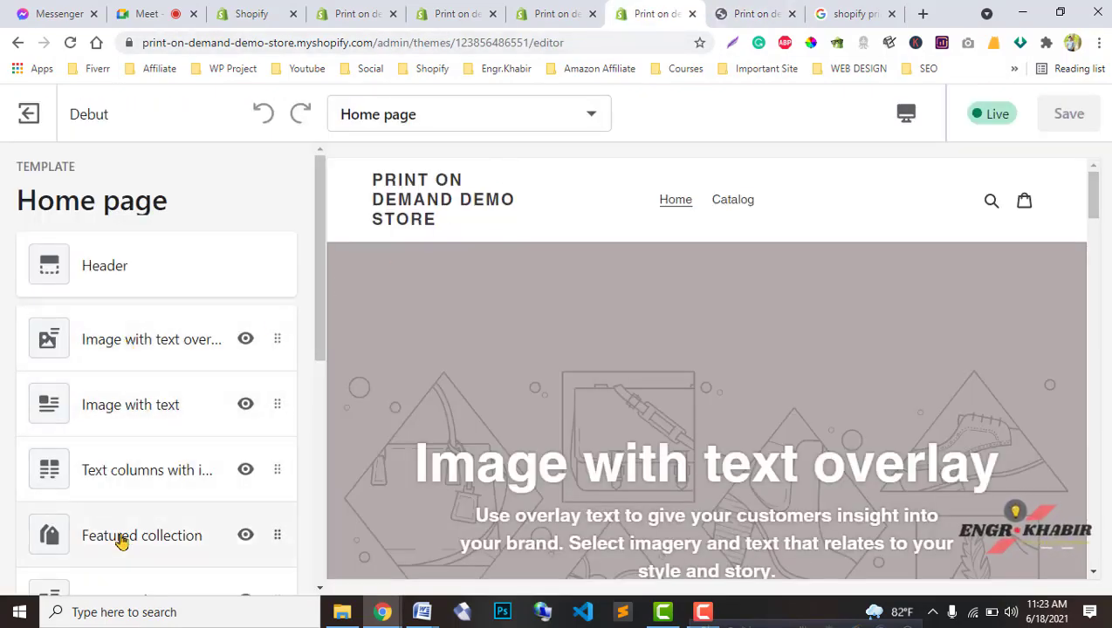
scroll(128, 534, "down", 1)
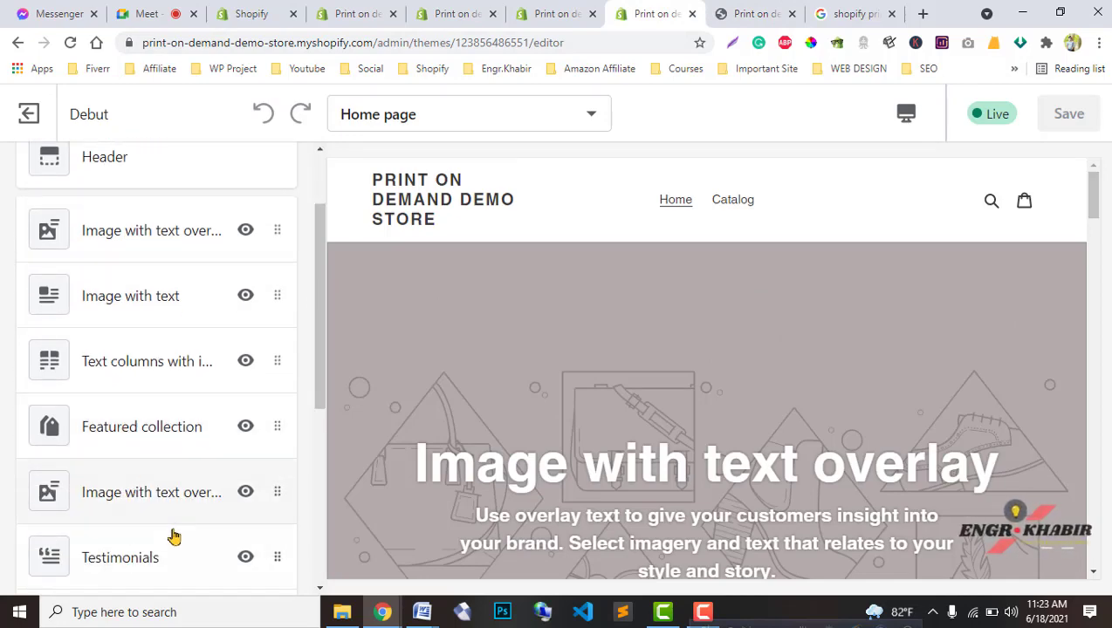
left_click(149, 447)
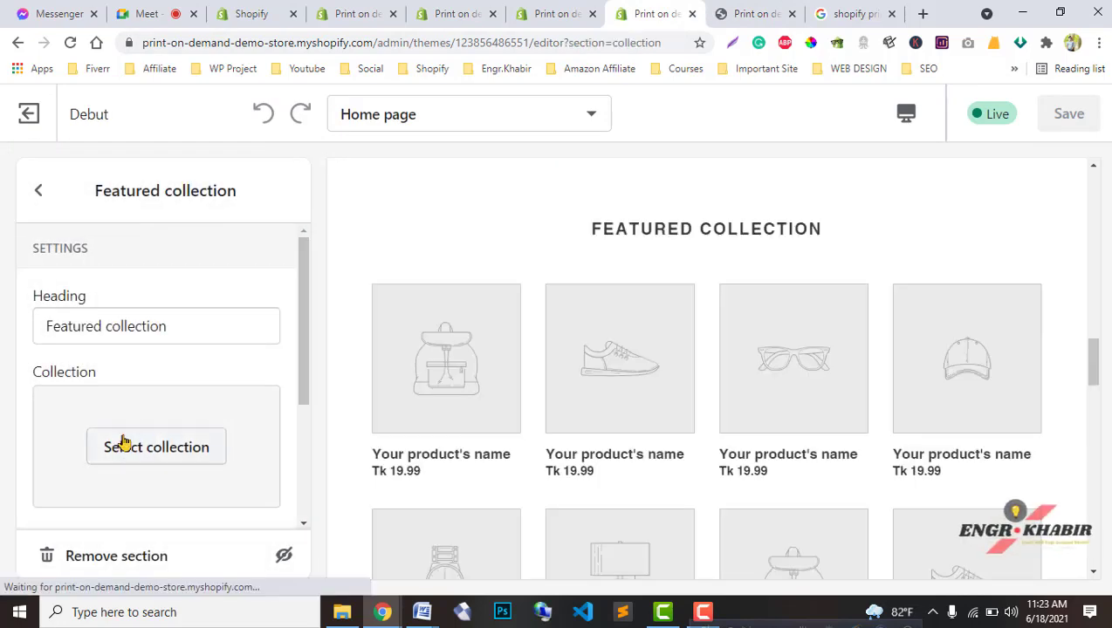
left_click(122, 445)
left_click(91, 457)
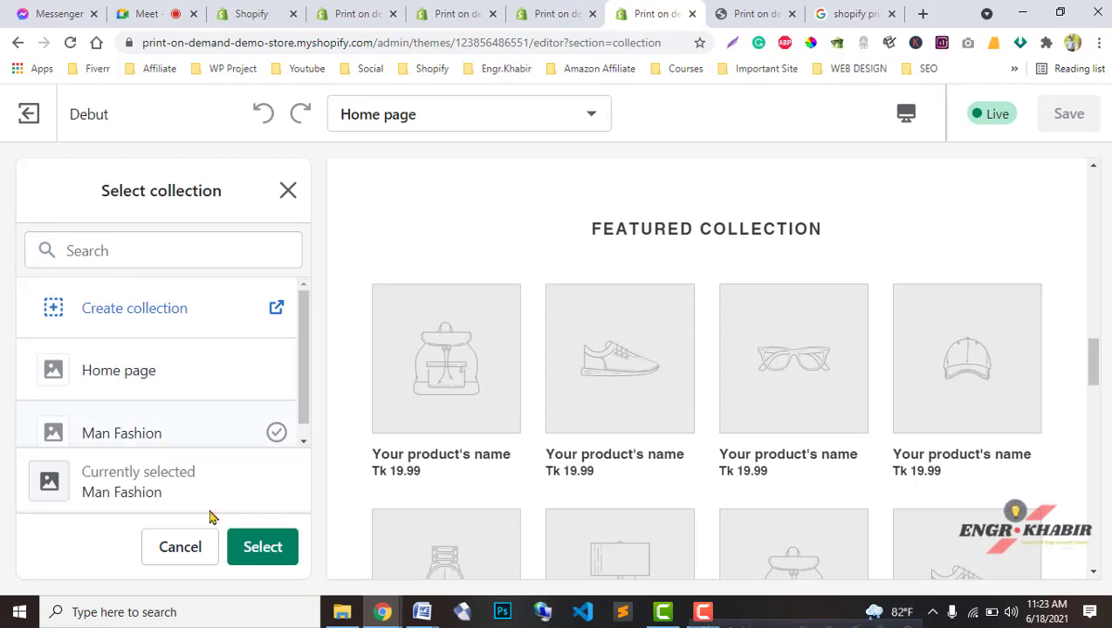
left_click(262, 547)
Turn on product vendors and the 'View all' button for the Featured collection section
double_click(157, 326)
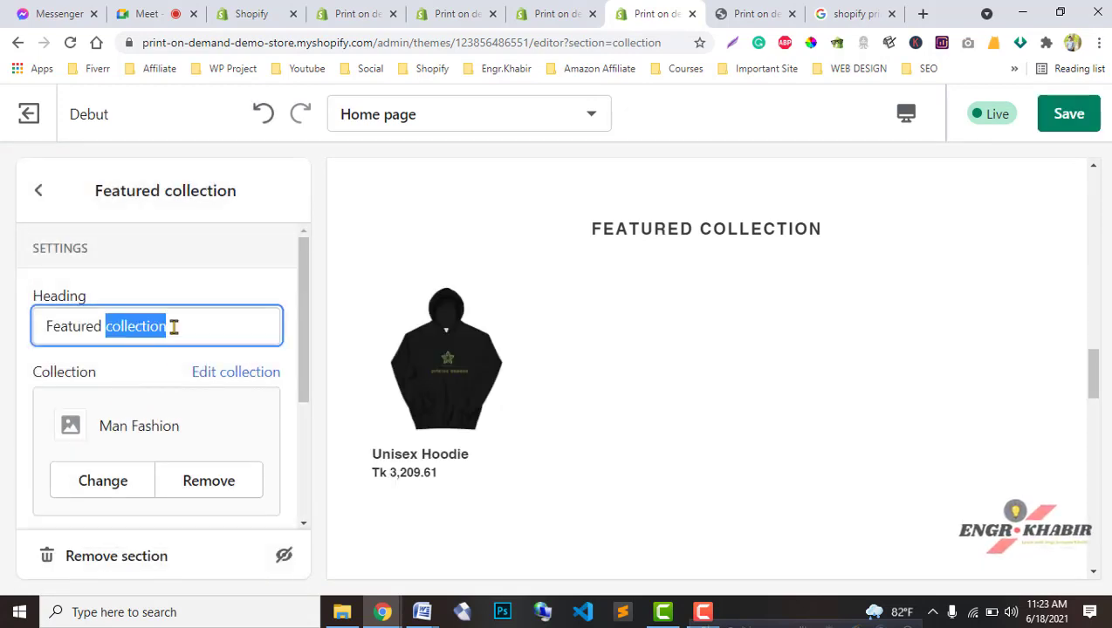
scroll(76, 380, "down", 3)
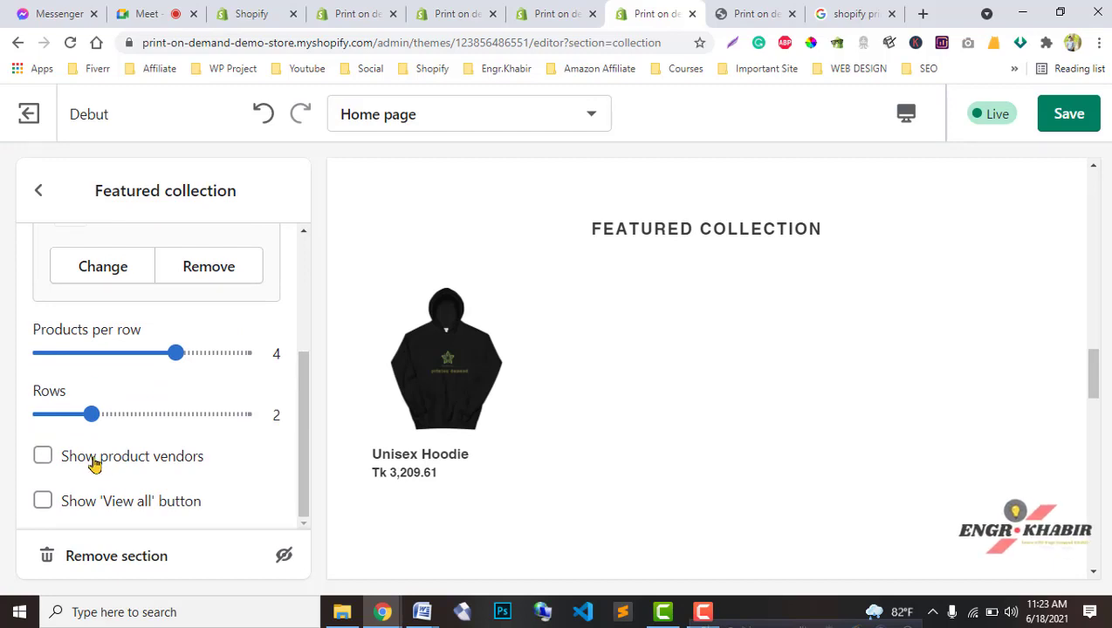
left_click(113, 511)
left_click(34, 195)
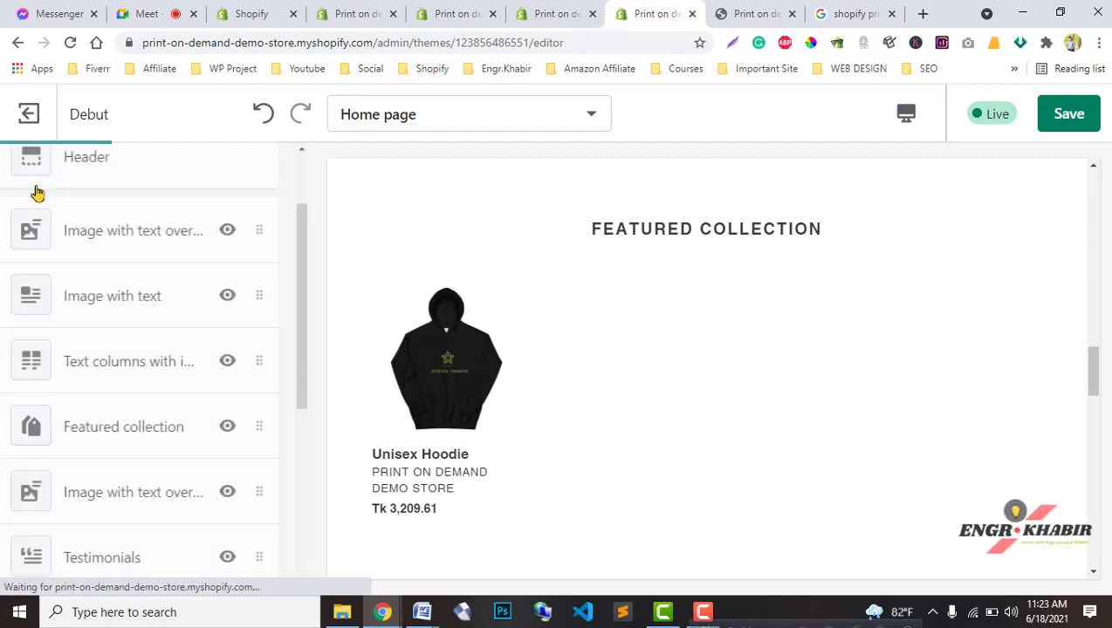
Remove the Image with text overlay section that follows the Featured collection
left_click(109, 495)
left_click(286, 557)
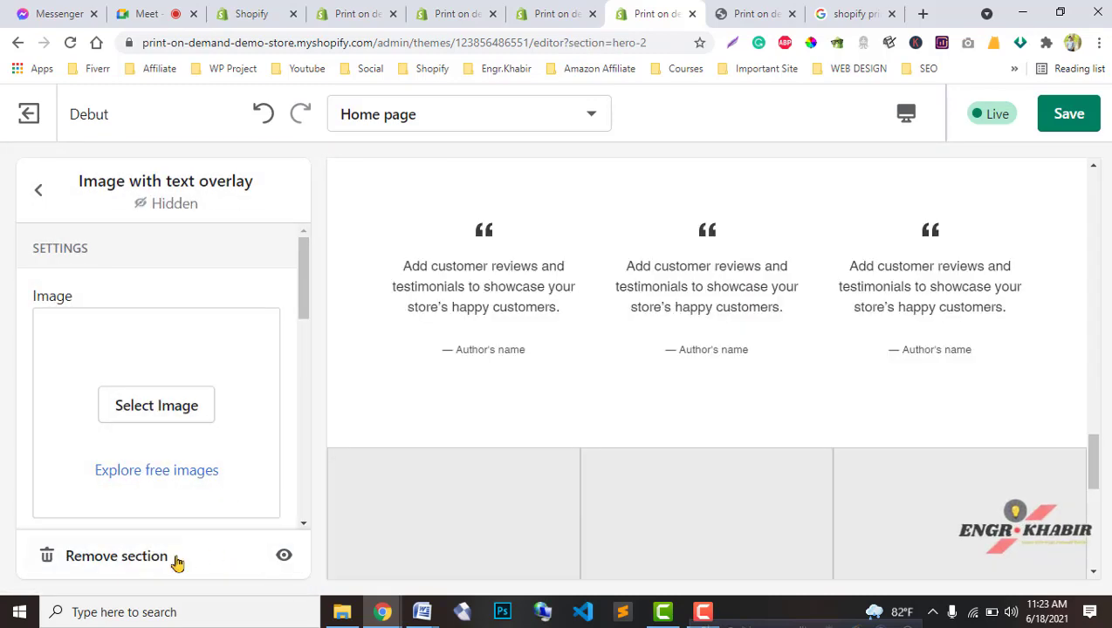
left_click(103, 549)
Remove the three sections above the Featured collection: Image with text overlay, Text columns with images, and Image with text
left_click(135, 246)
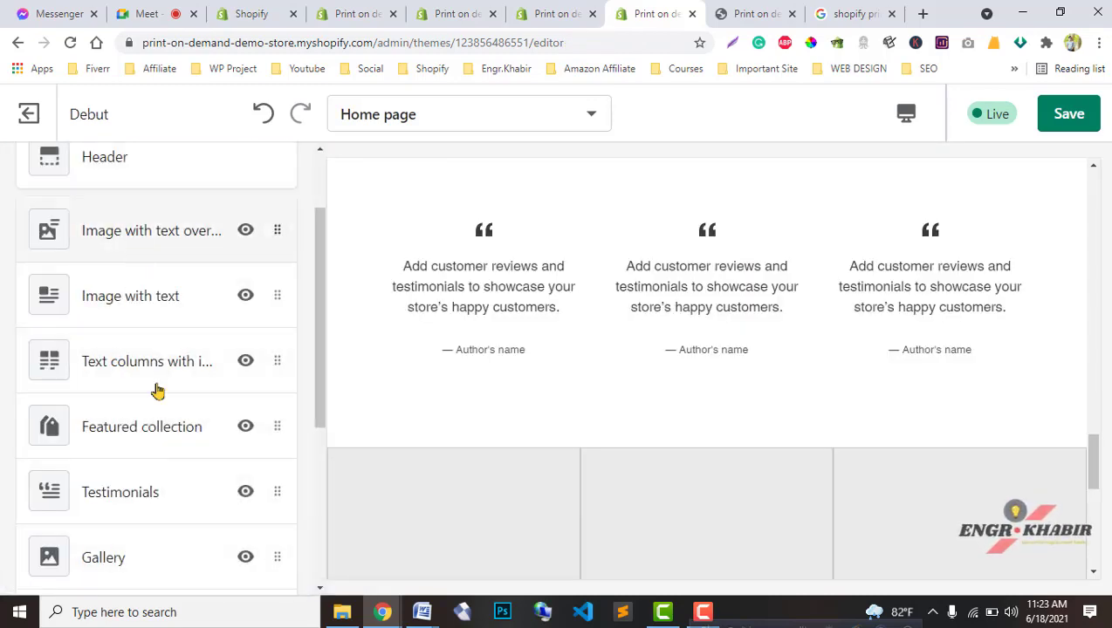
left_click(129, 556)
left_click(147, 295)
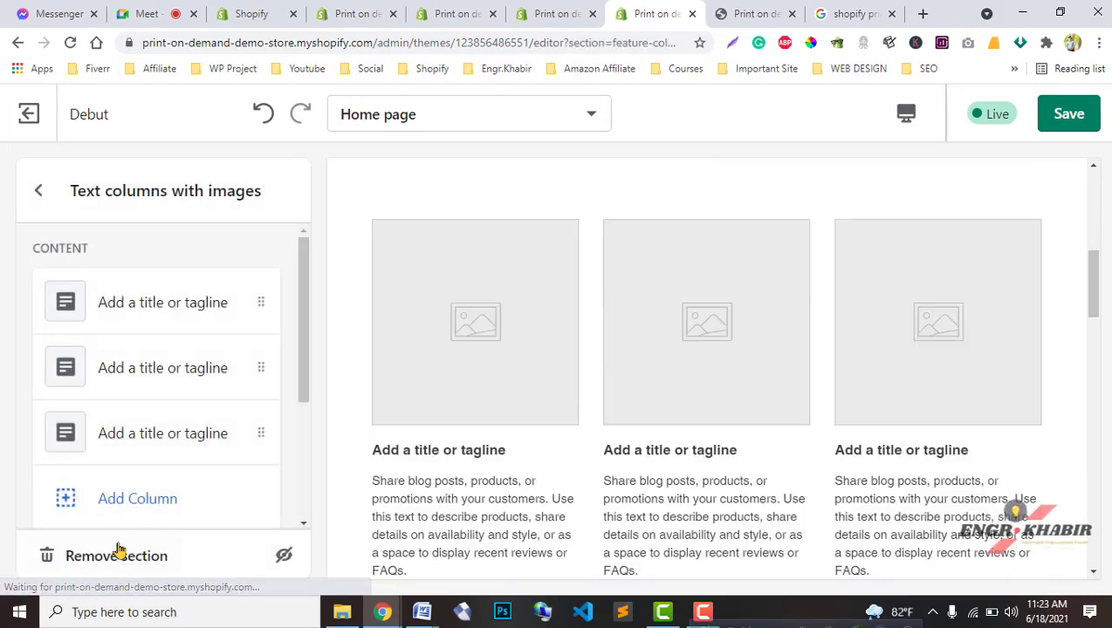
left_click(117, 551)
left_click(130, 230)
left_click(105, 550)
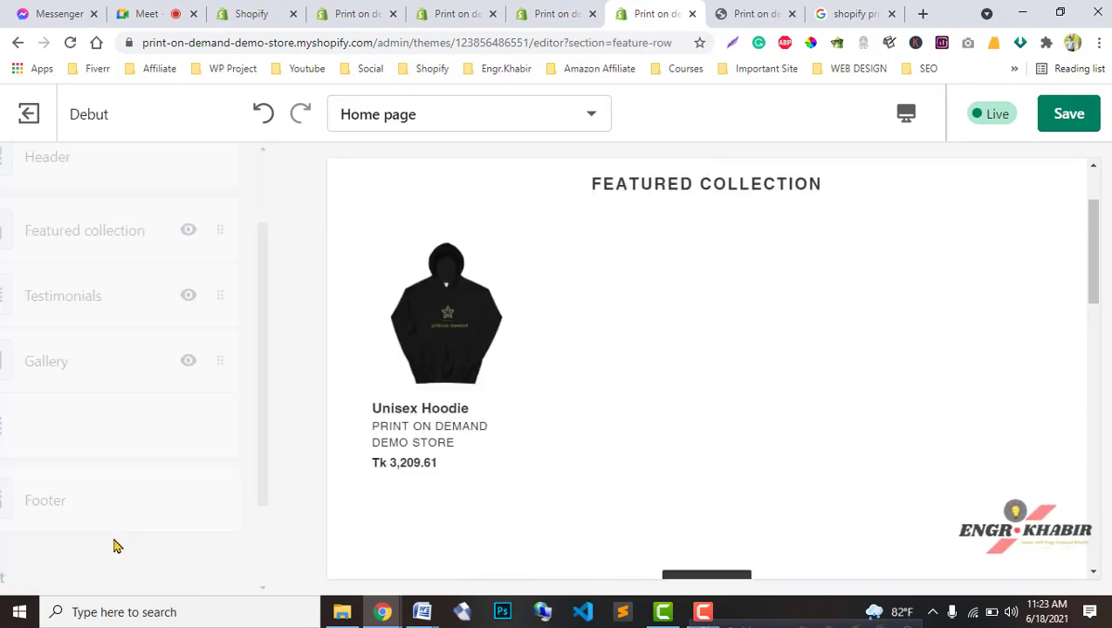
Remove the Gallery and Testimonials sections from the home page
left_click(112, 362)
left_click(105, 558)
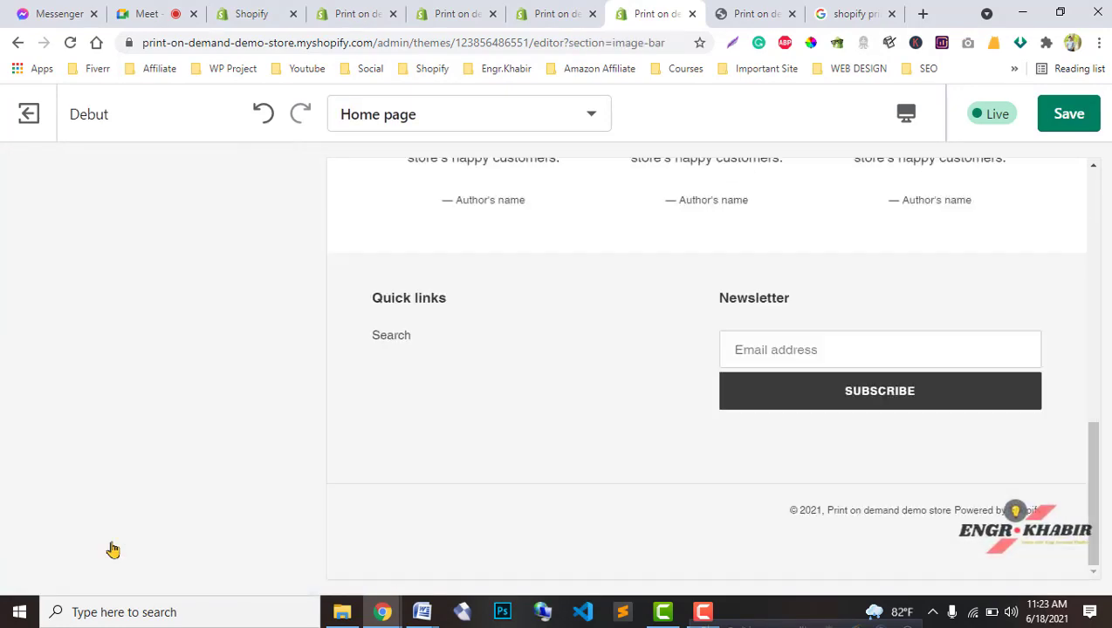
left_click(114, 320)
left_click(102, 552)
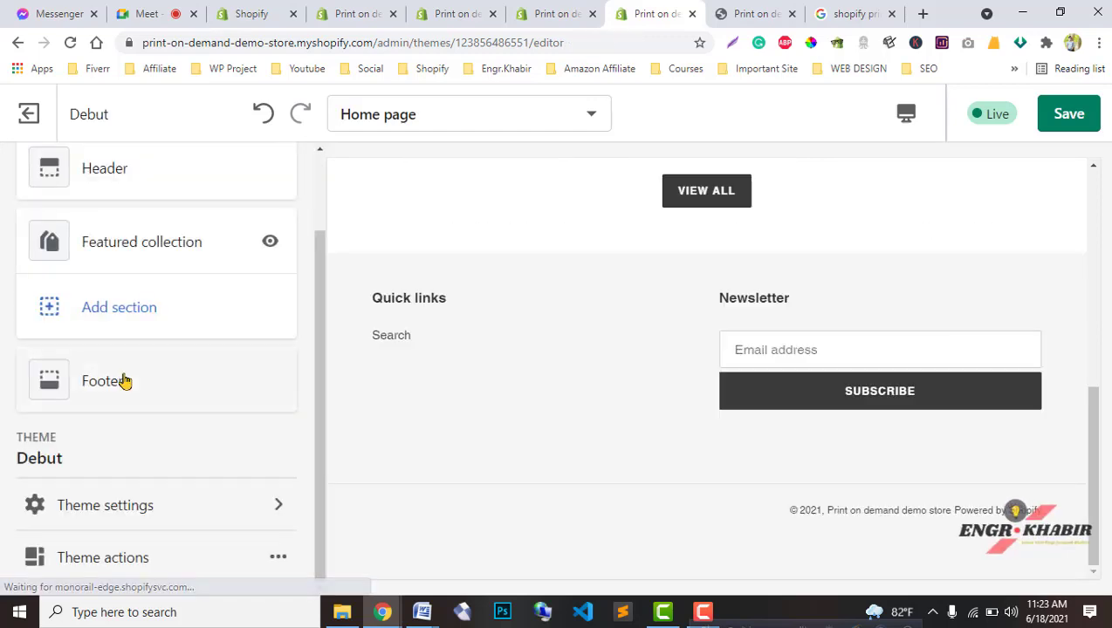
Add a Featured product section to the home page
left_click(124, 406)
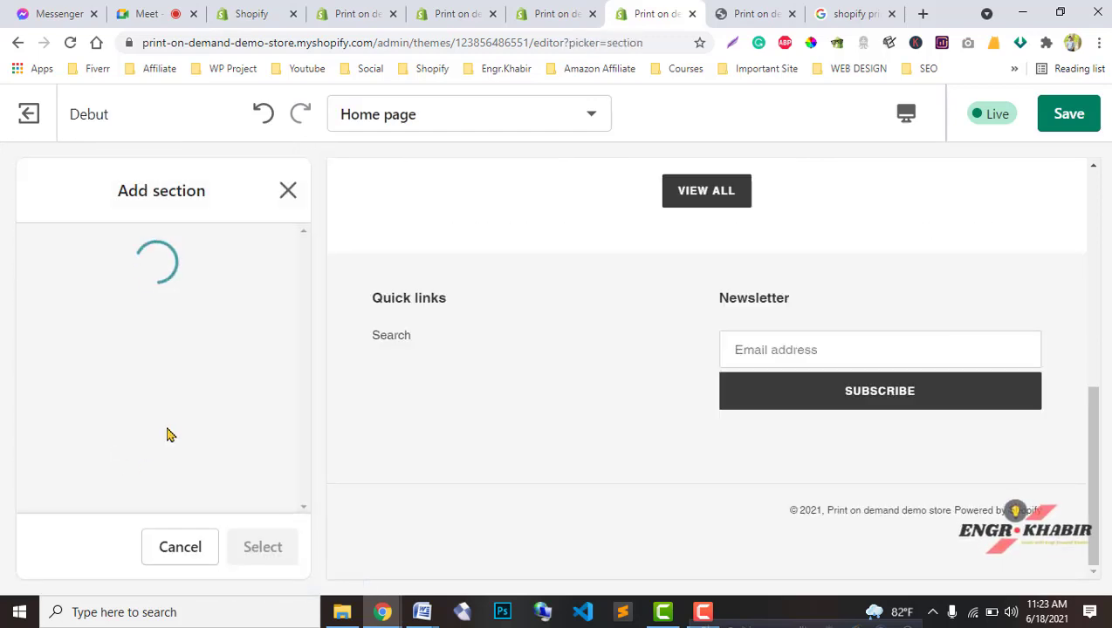
scroll(168, 433, "down", 3)
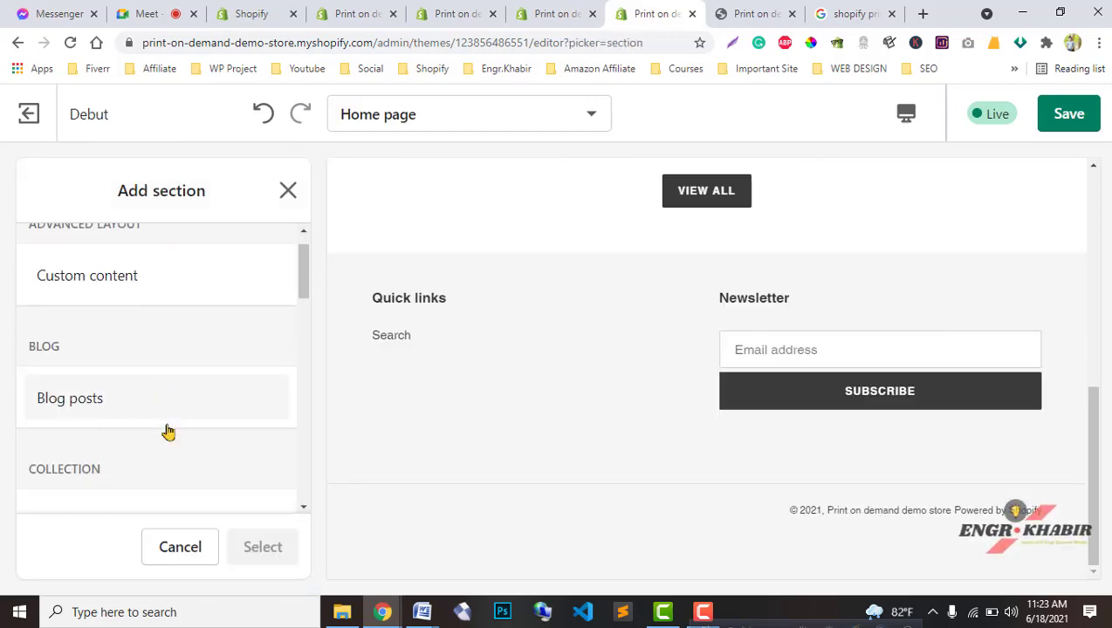
scroll(112, 449, "down", 1)
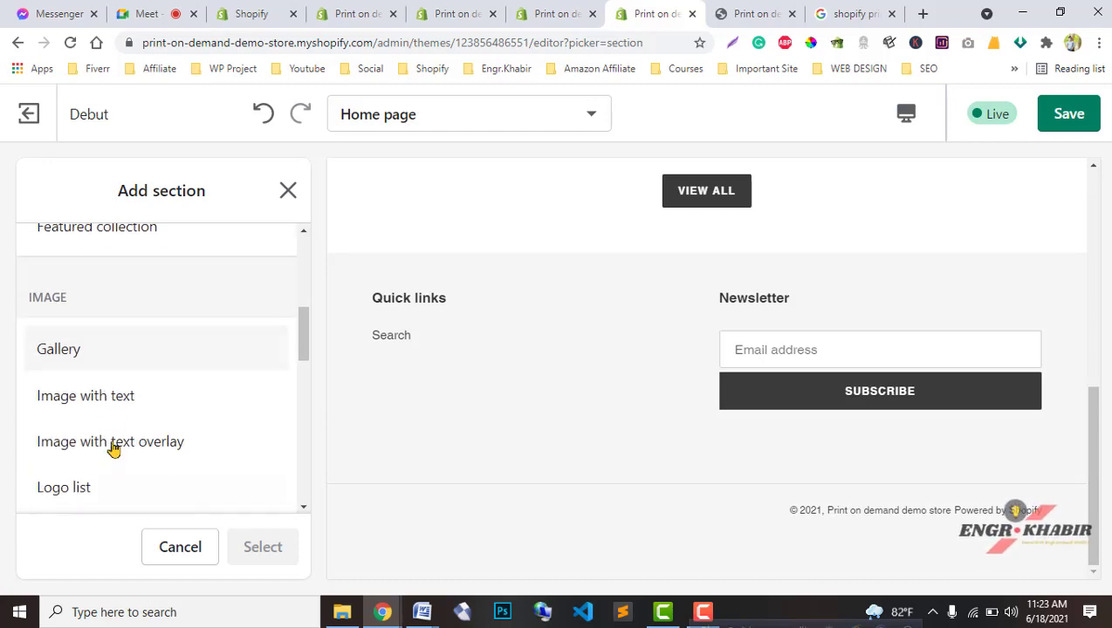
scroll(150, 495, "down", 2)
scroll(150, 493, "down", 2)
left_click(147, 341)
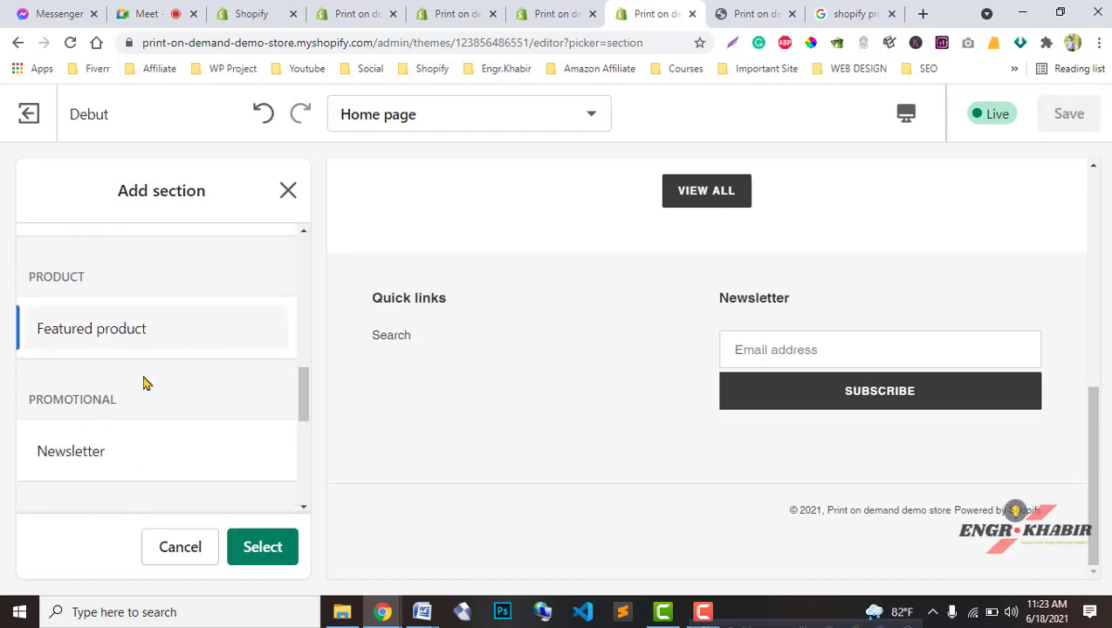
left_click(262, 547)
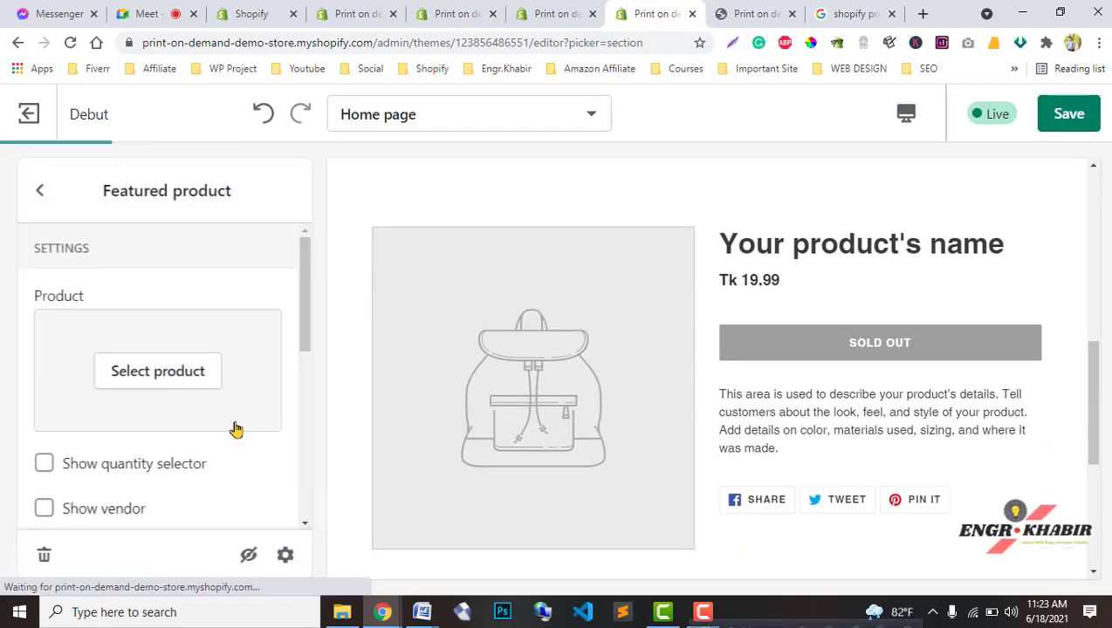
Assign the Unisex Hoodie as the product of the Featured product section
left_click(134, 376)
left_click(124, 433)
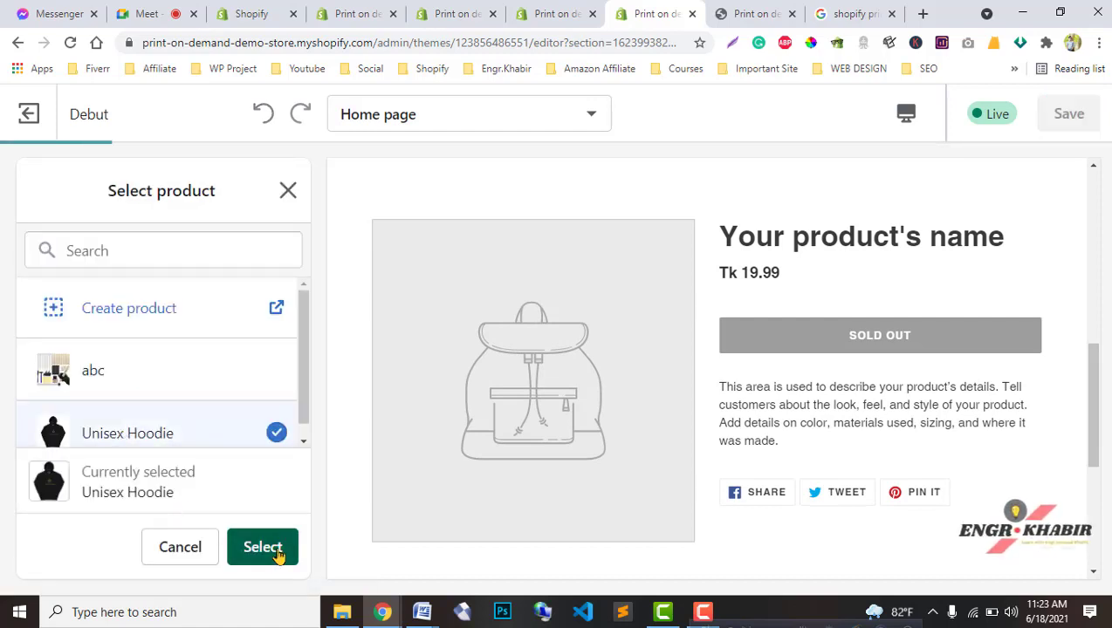
left_click(263, 547)
Show the quantity selector and the vendor for the featured Unisex Hoodie
scroll(131, 437, "down", 1)
left_click(100, 365)
left_click(98, 407)
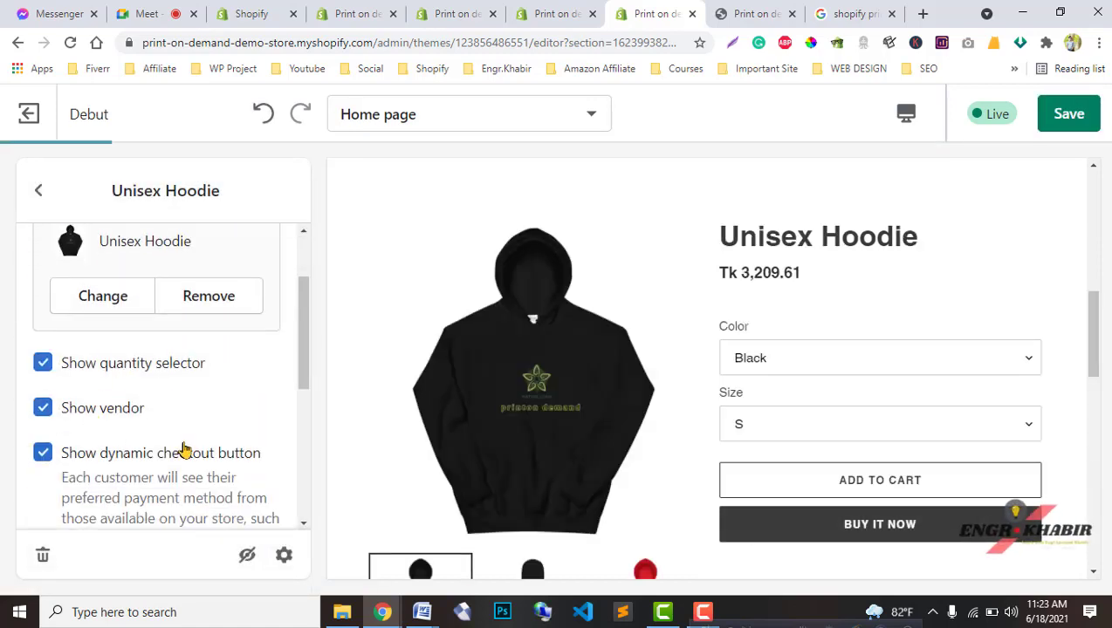
Try the Large media size for the featured Unisex Hoodie
scroll(178, 452, "down", 4)
scroll(161, 474, "down", 1)
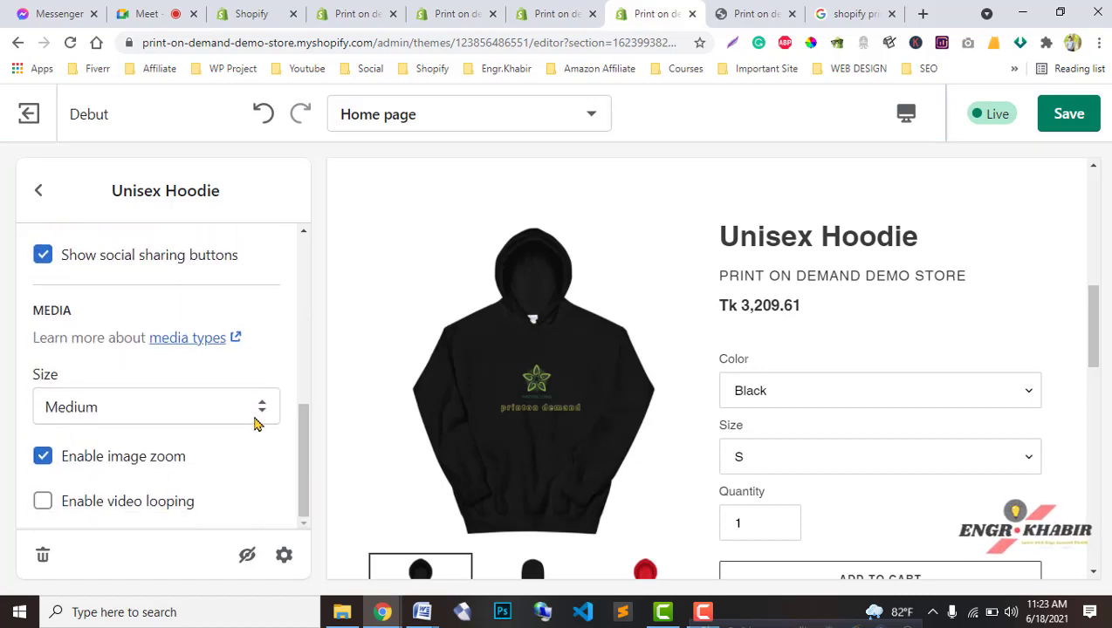
left_click(230, 406)
left_click(123, 471)
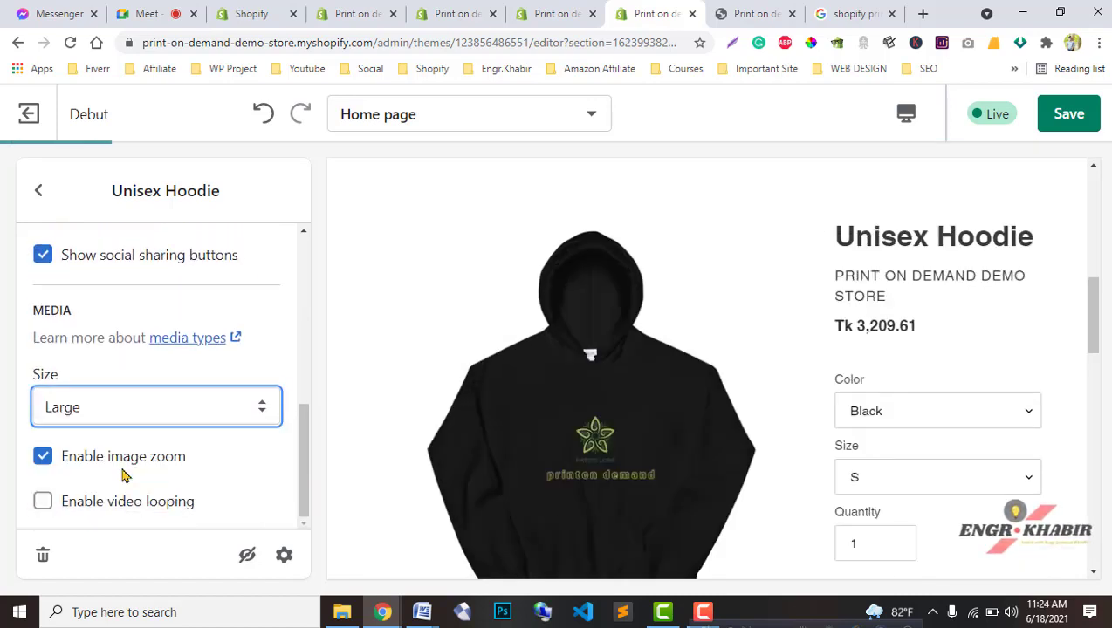
Set the featured product's media size to Medium and enable video looping
left_click(139, 409)
left_click(100, 460)
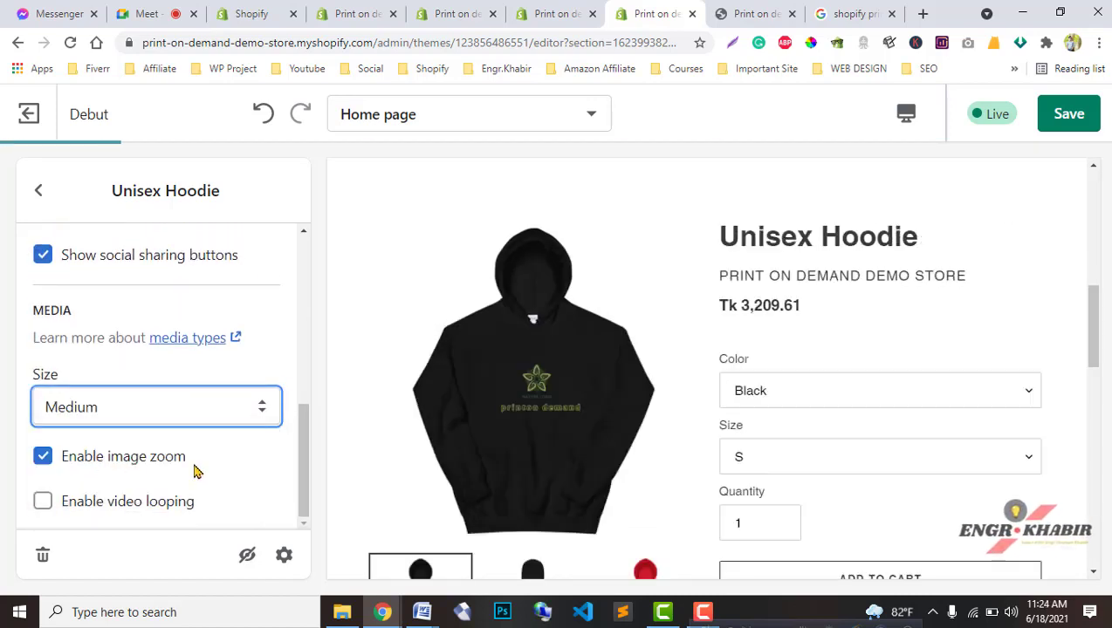
left_click(94, 506)
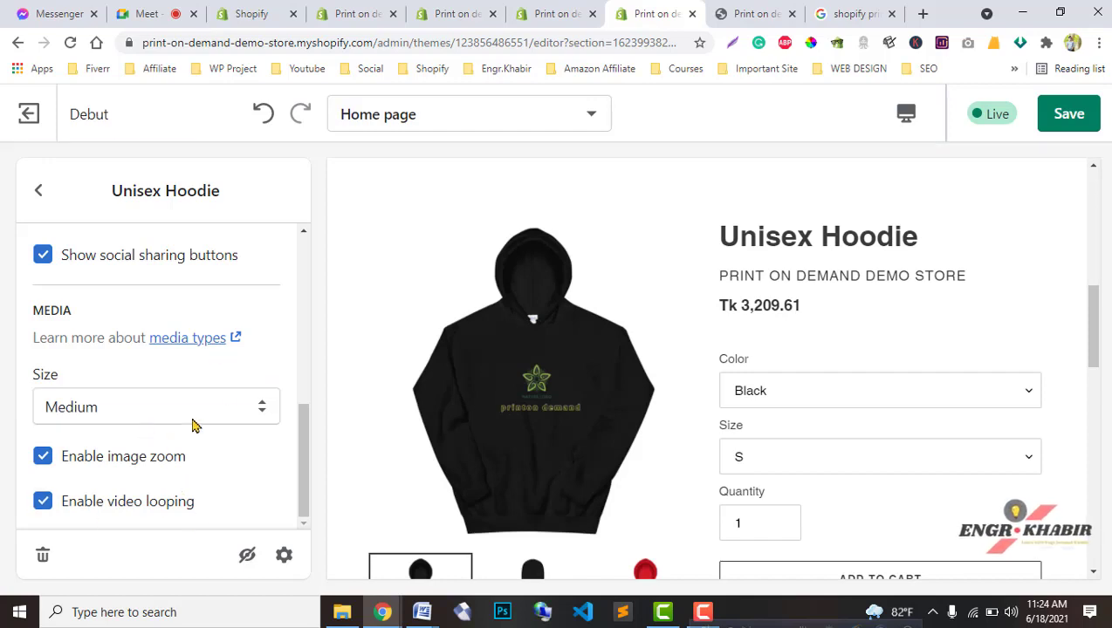
Save the featured Unisex Hoodie settings and check the home page on the live storefront
left_click(1069, 114)
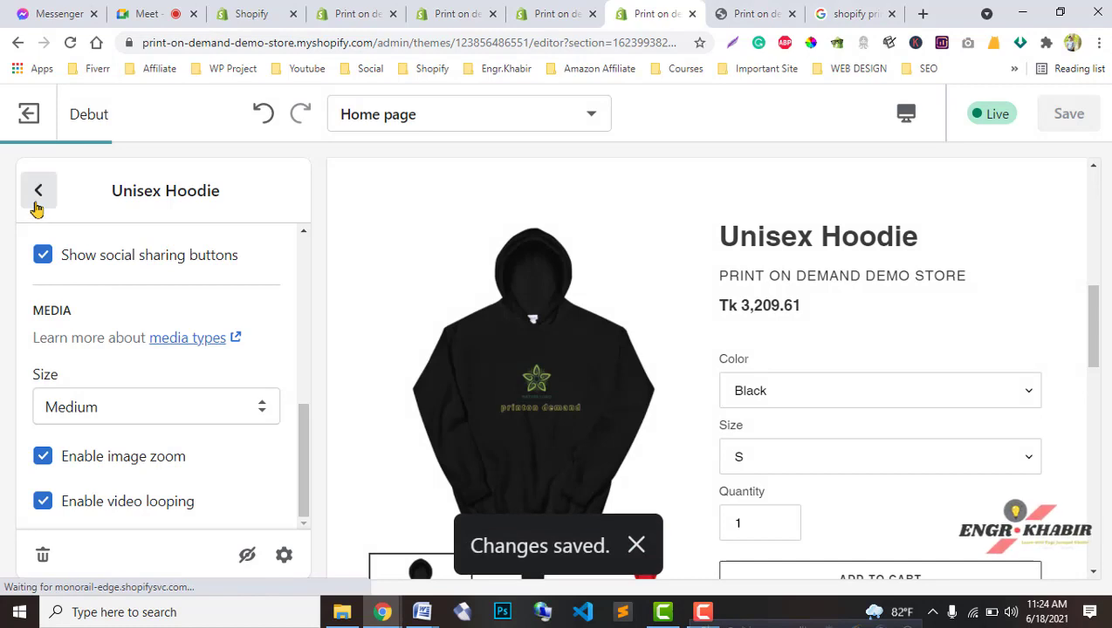
left_click(38, 194)
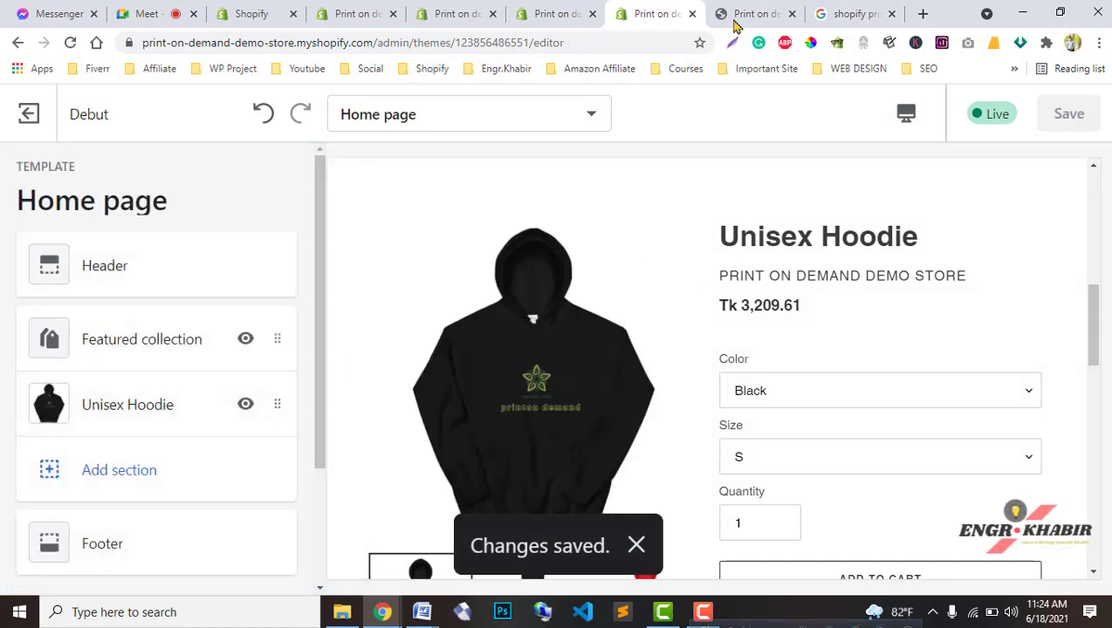
left_click(737, 18)
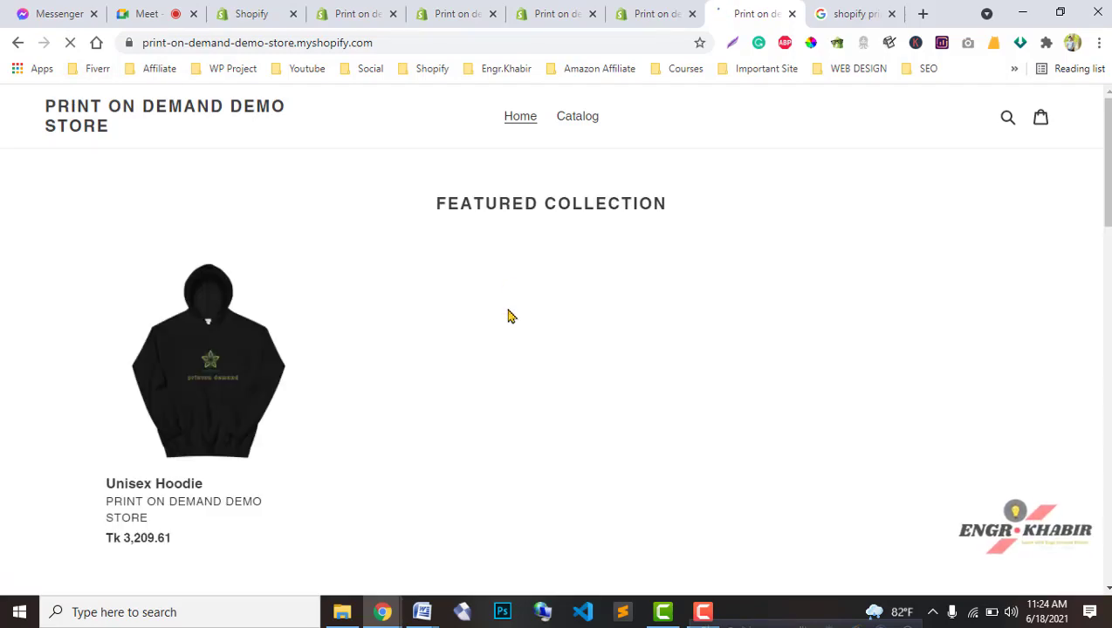
Return to the theme editor and move the Unisex Hoodie section above the Featured collection section
left_click(630, 14)
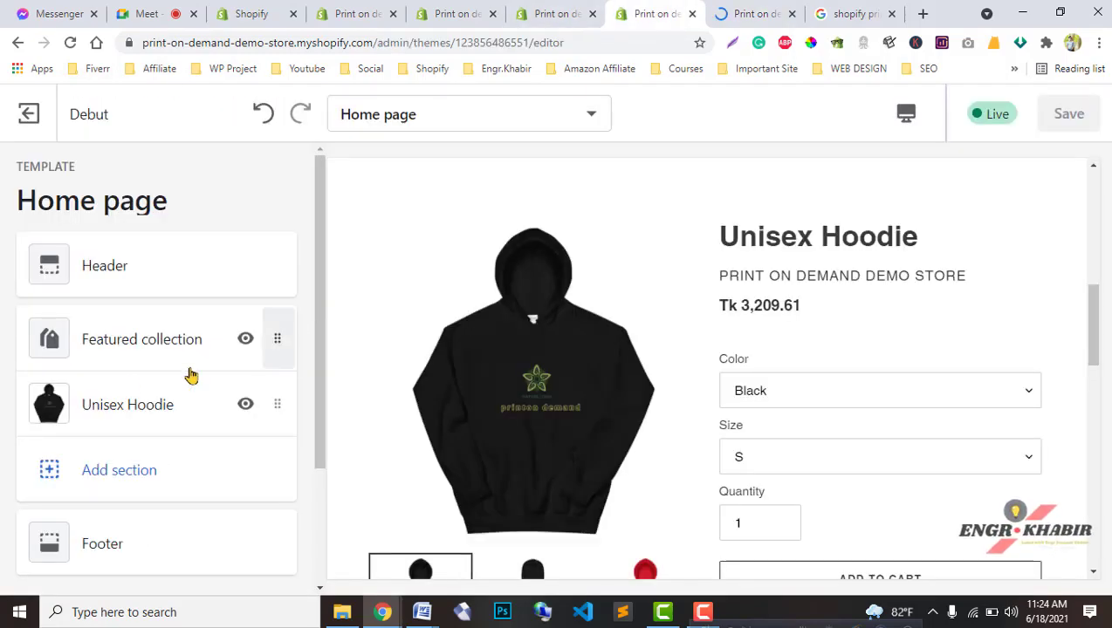
left_click_drag(289, 408, 288, 342)
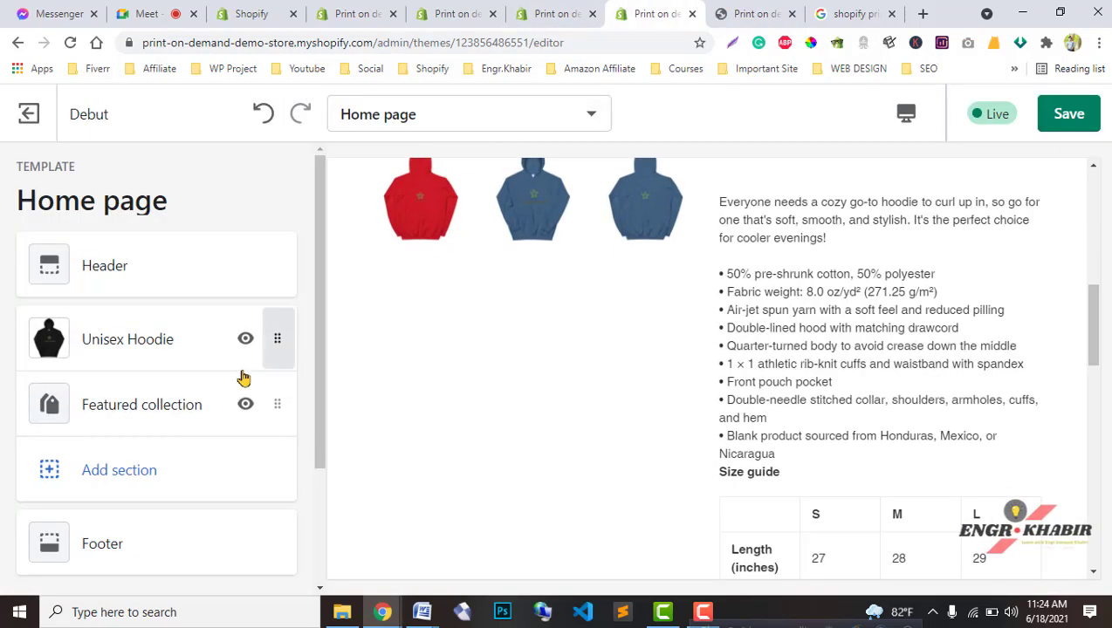
Add a Logo list section to the home page
left_click(109, 474)
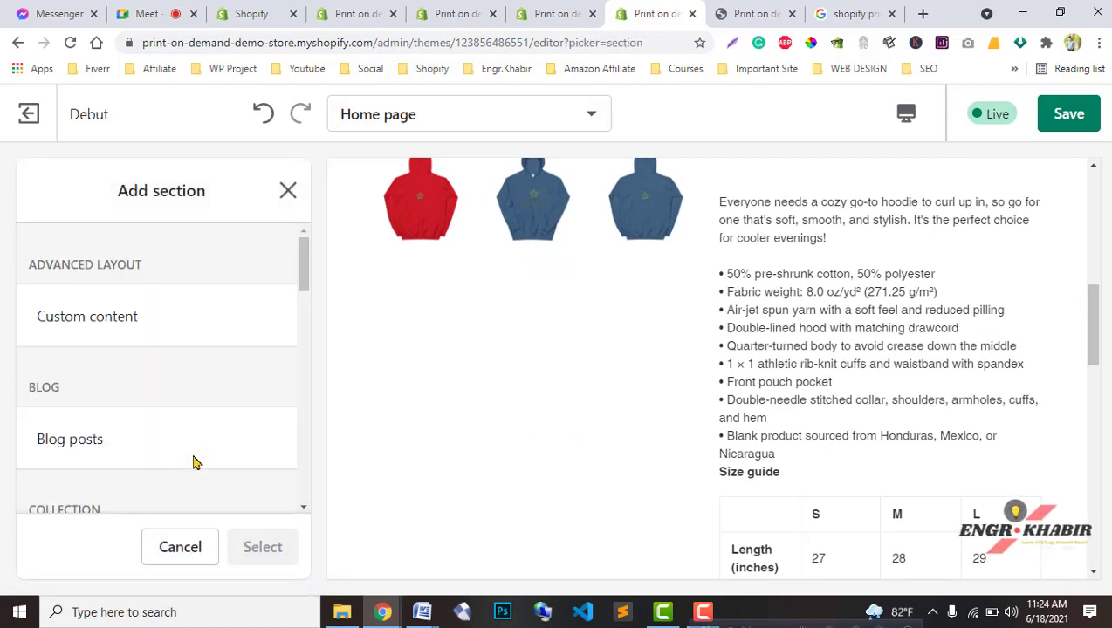
scroll(196, 463, "down", 5)
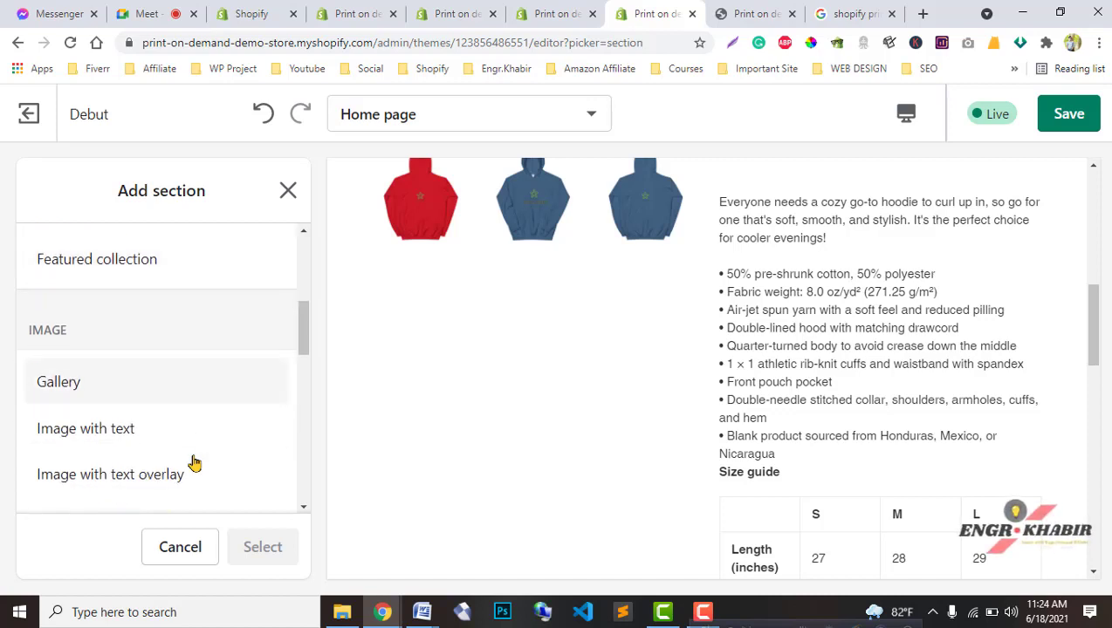
scroll(196, 464, "down", 1)
scroll(194, 461, "down", 3)
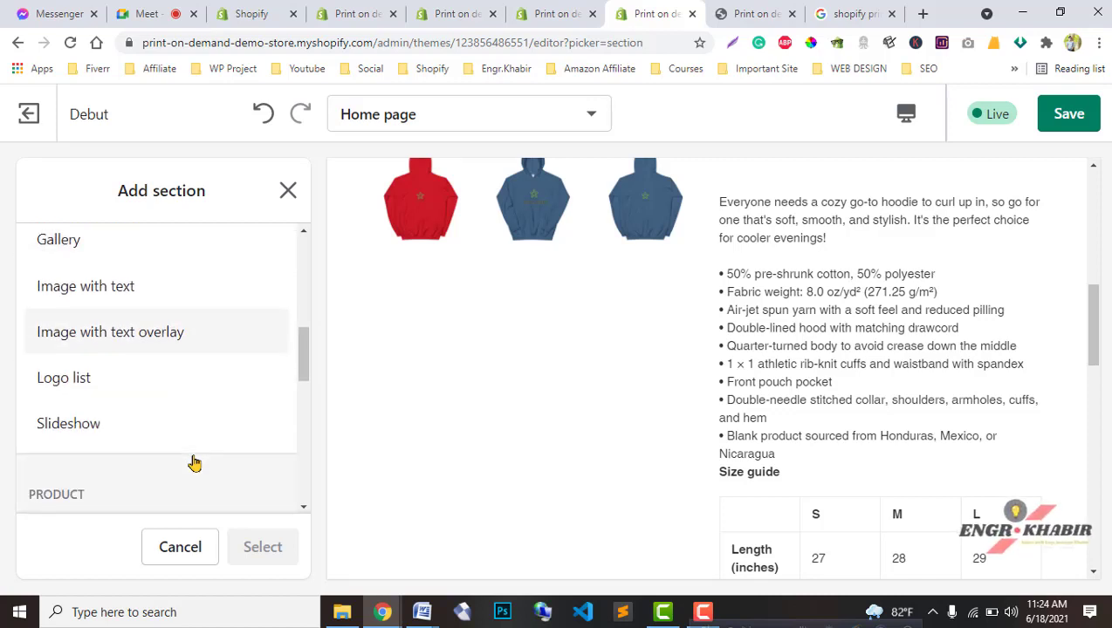
left_click(246, 382)
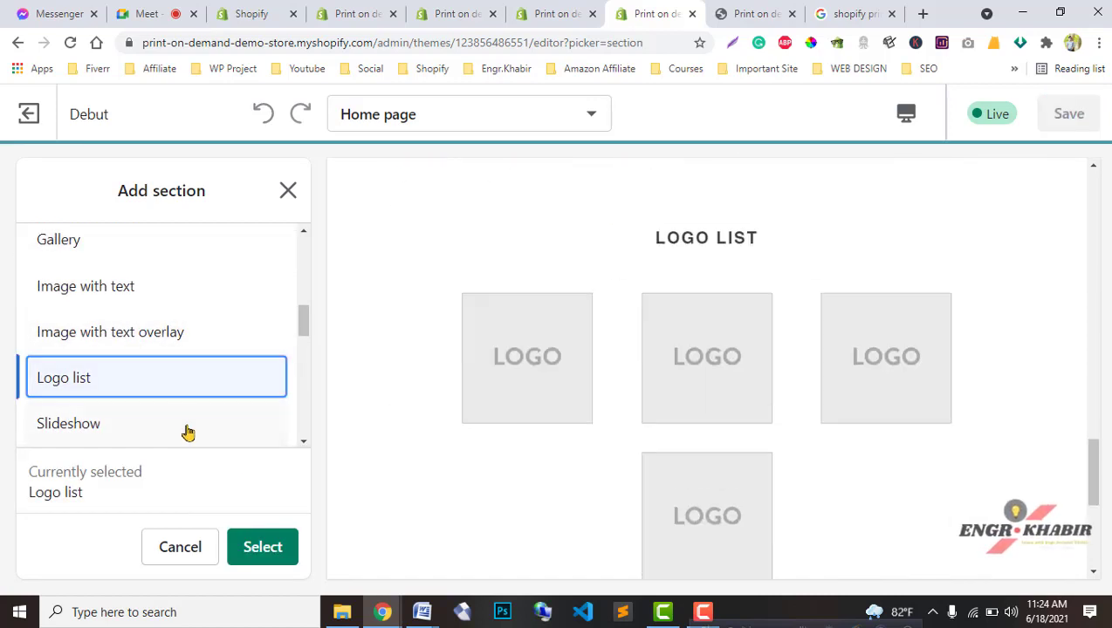
left_click(186, 430)
left_click(239, 368)
left_click(264, 545)
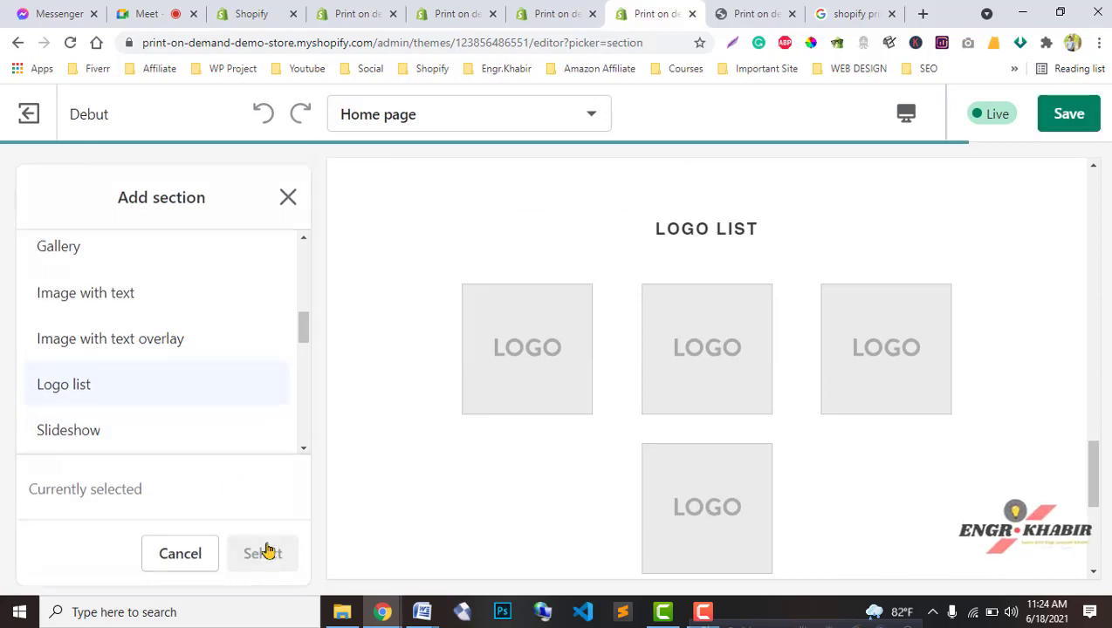
Remove two logo blocks from the Logo list section and save the theme
left_click(132, 417)
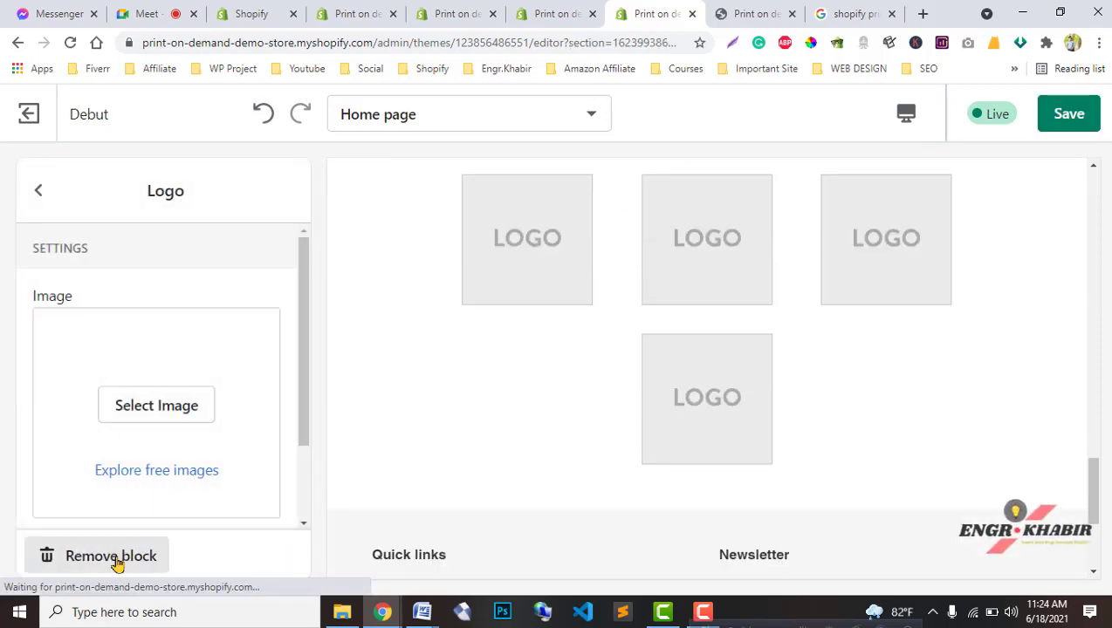
left_click(111, 558)
left_click(136, 321)
left_click(111, 559)
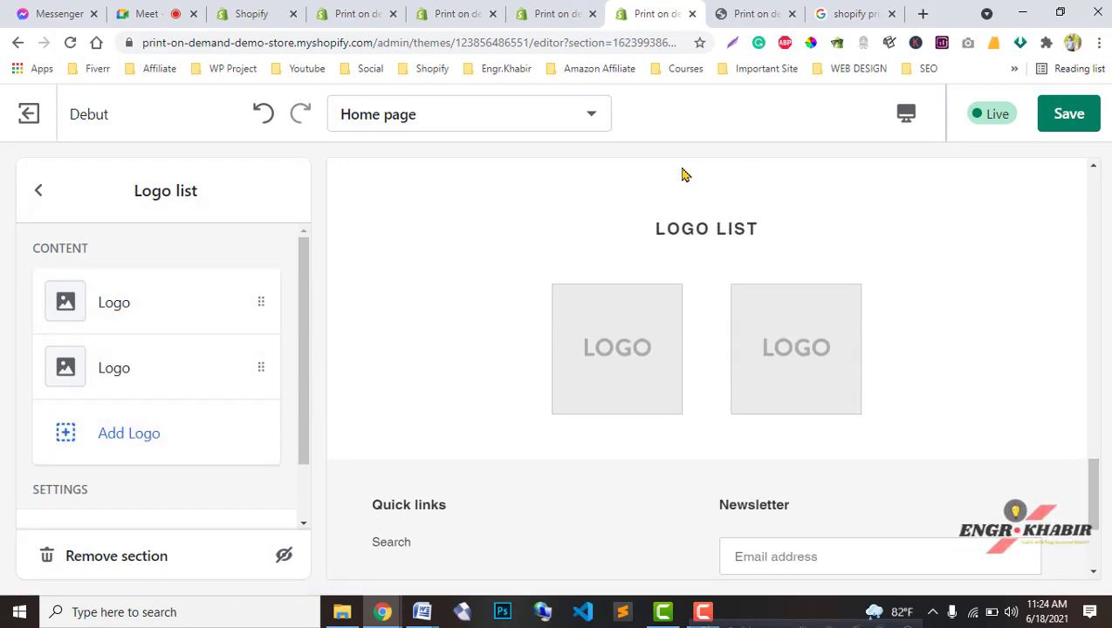
left_click(1070, 115)
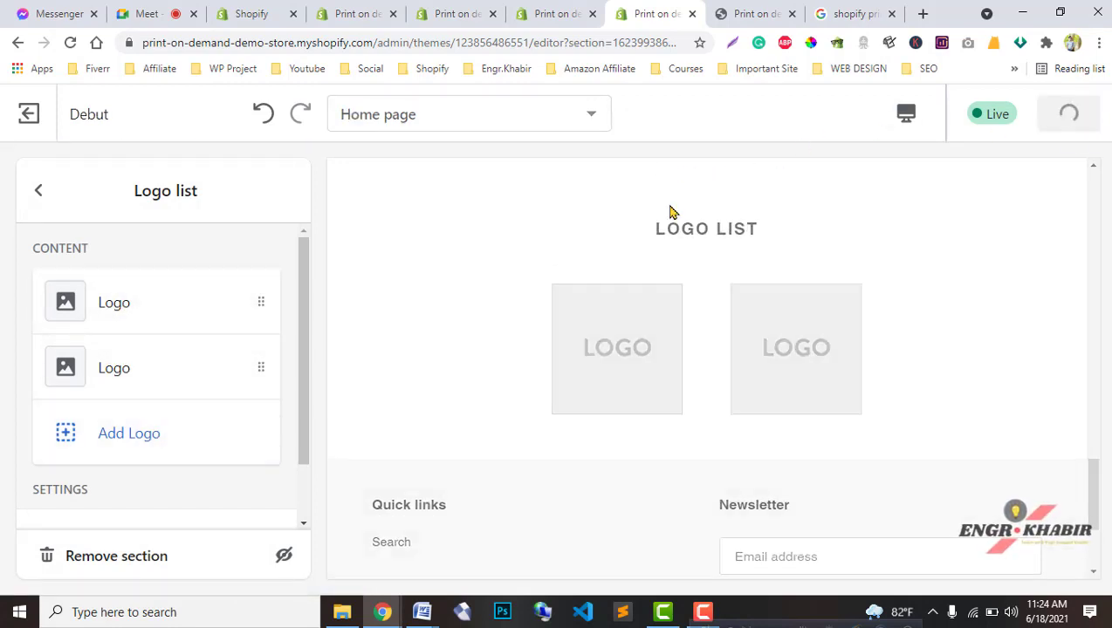
Move the Logo list section between the Unisex Hoodie and Featured collection sections and save the theme
left_click(36, 189)
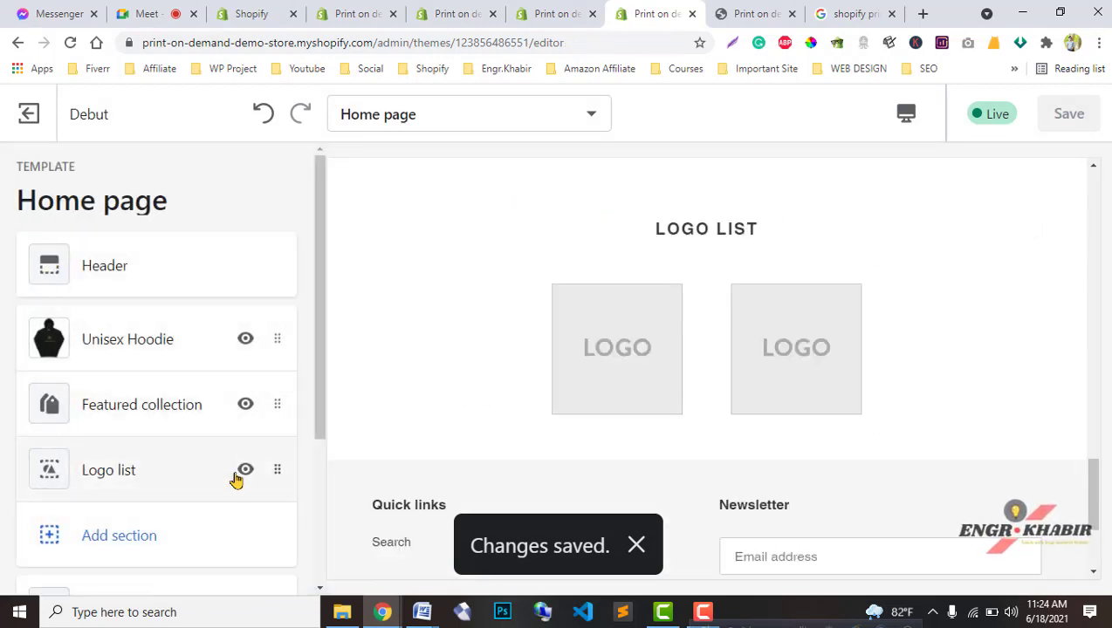
left_click_drag(278, 468, 280, 385)
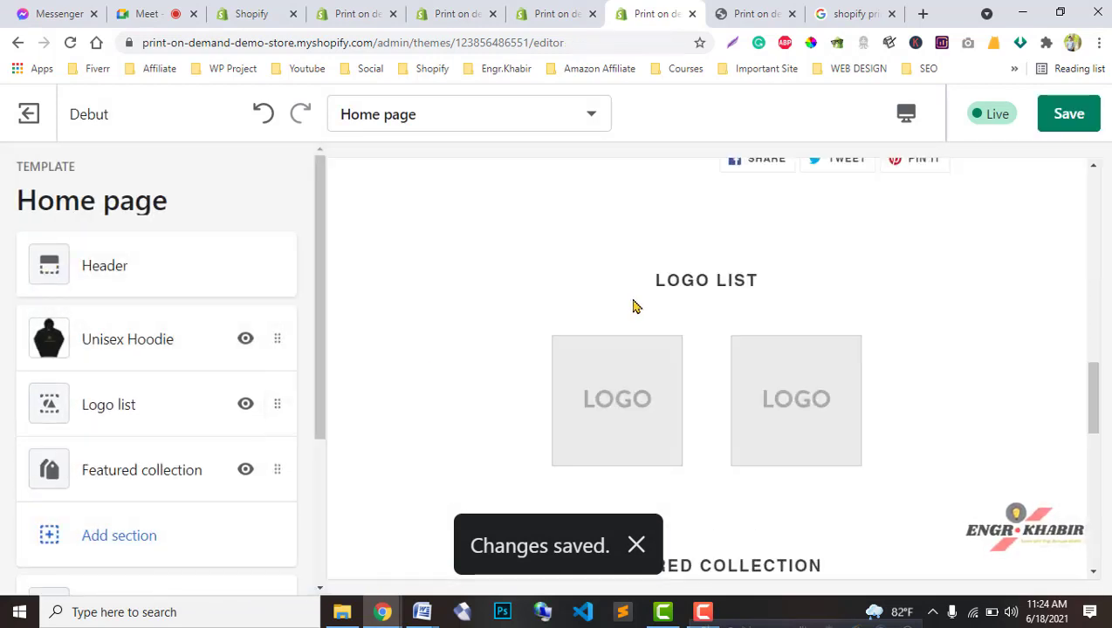
left_click(1078, 117)
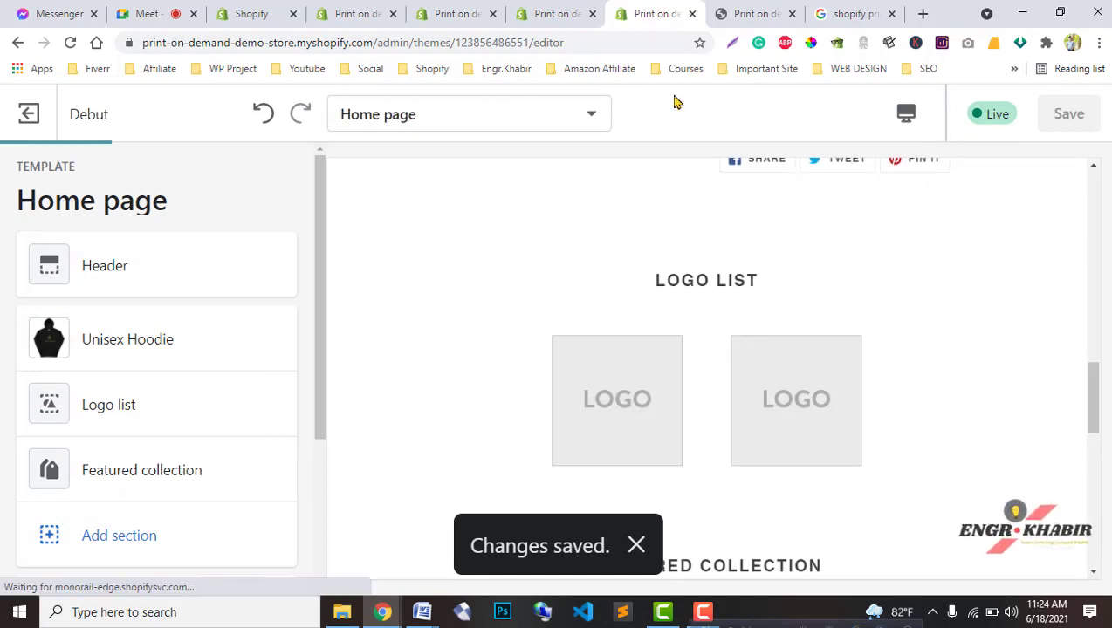
Review the order of the hoodie, logo list and featured collection sections on the live storefront home page
left_click(746, 12)
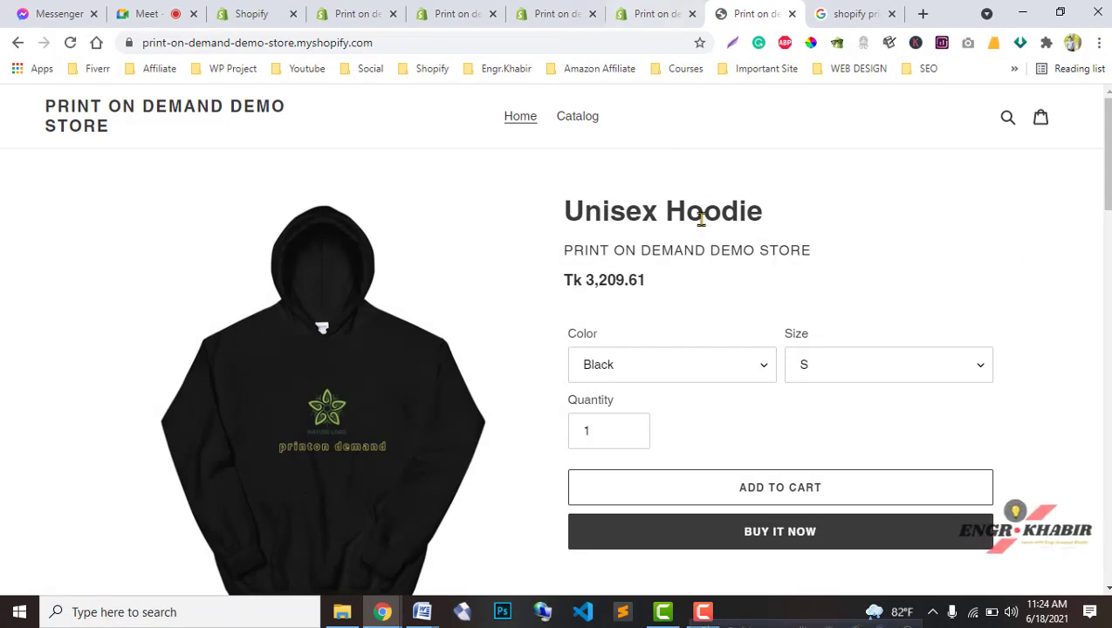
scroll(1014, 447, "down", 6)
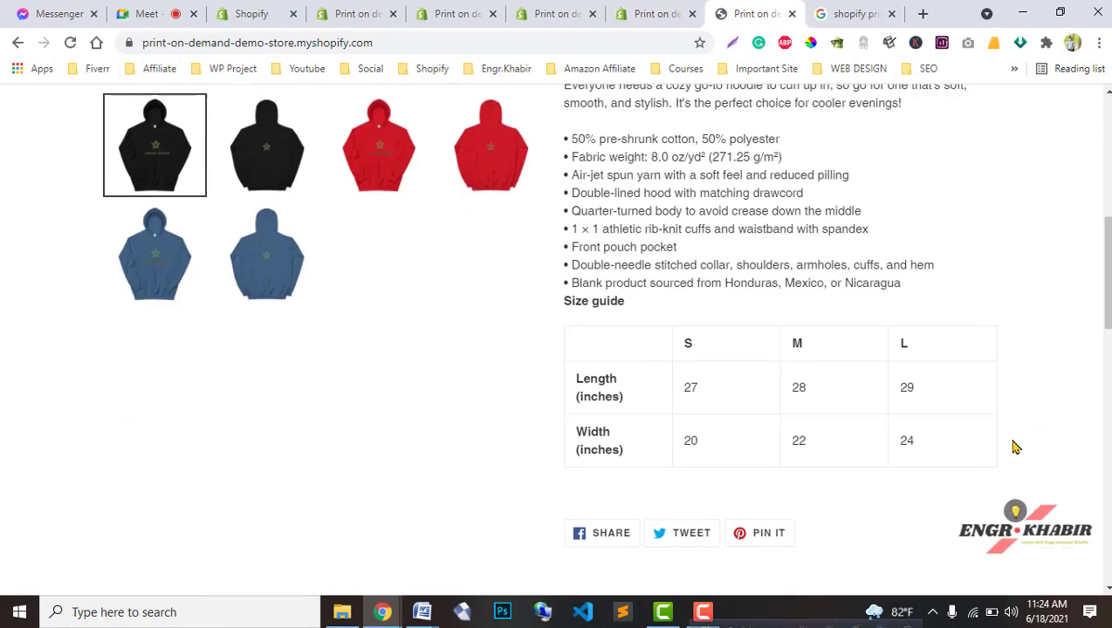
scroll(1014, 446, "up", 4)
scroll(1014, 447, "down", 2)
scroll(1004, 449, "down", 3)
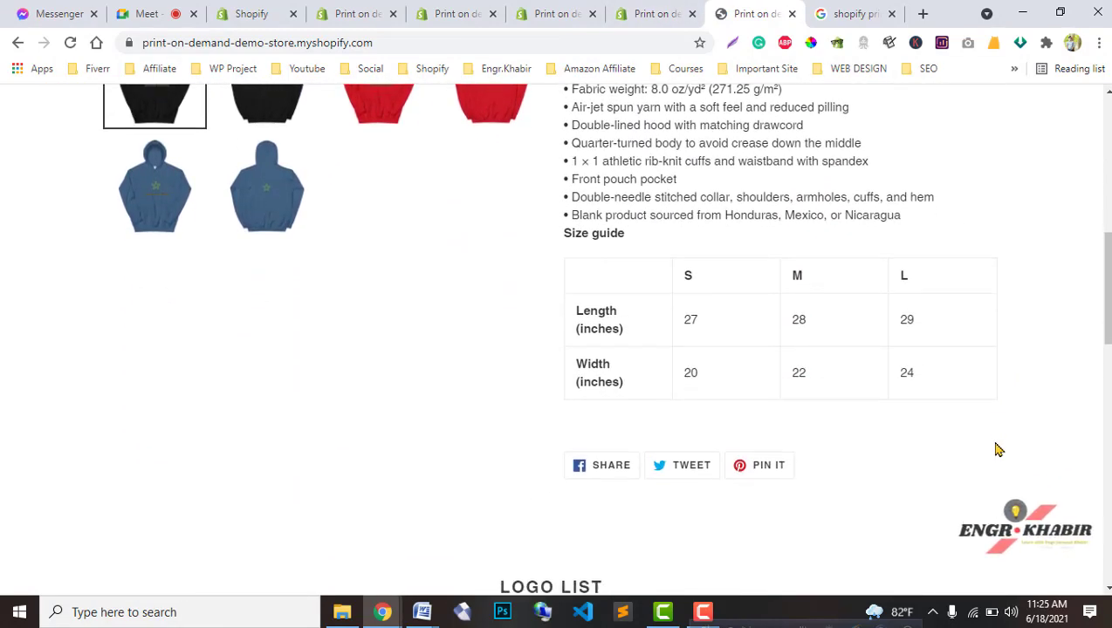
scroll(989, 456, "up", 3)
scroll(969, 447, "down", 4)
scroll(963, 445, "down", 1)
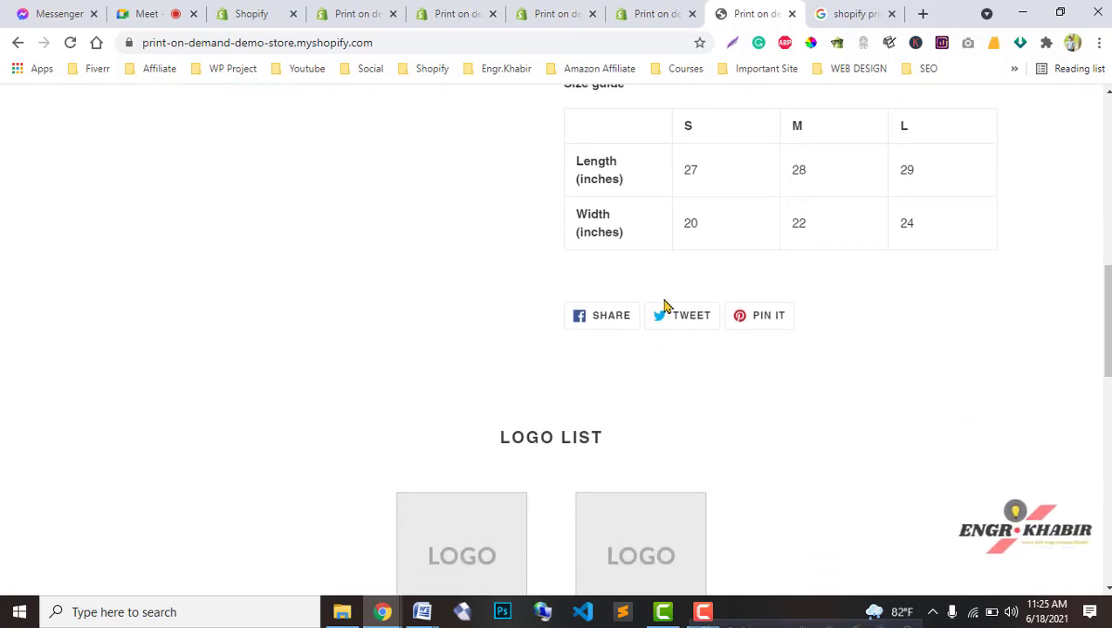
scroll(712, 368, "up", 4)
scroll(712, 373, "down", 1)
scroll(713, 374, "down", 8)
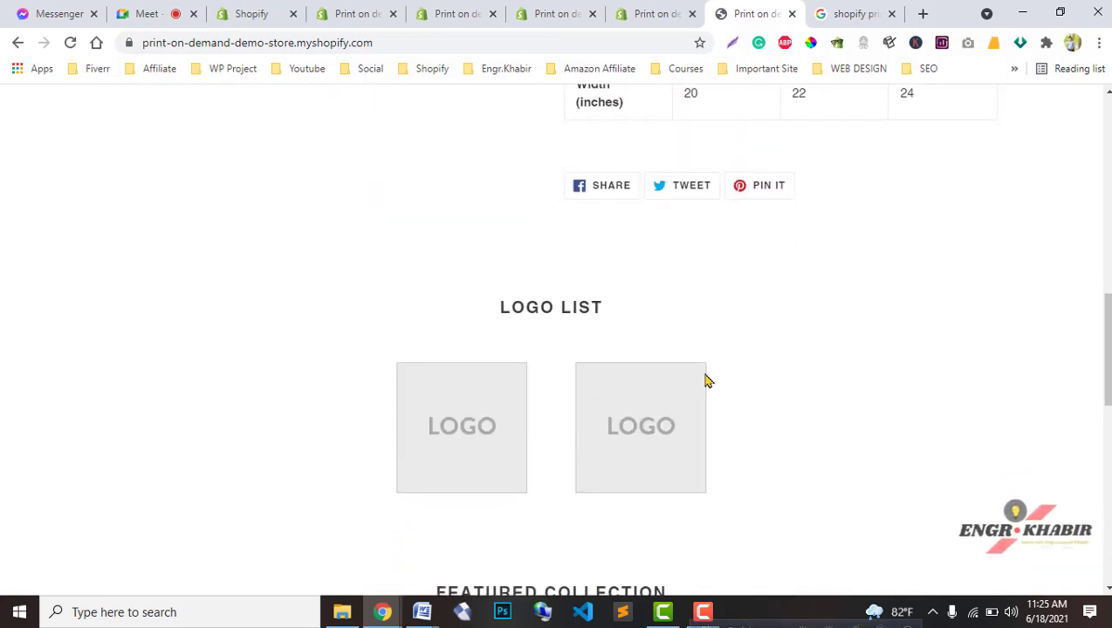
scroll(310, 392, "down", 2)
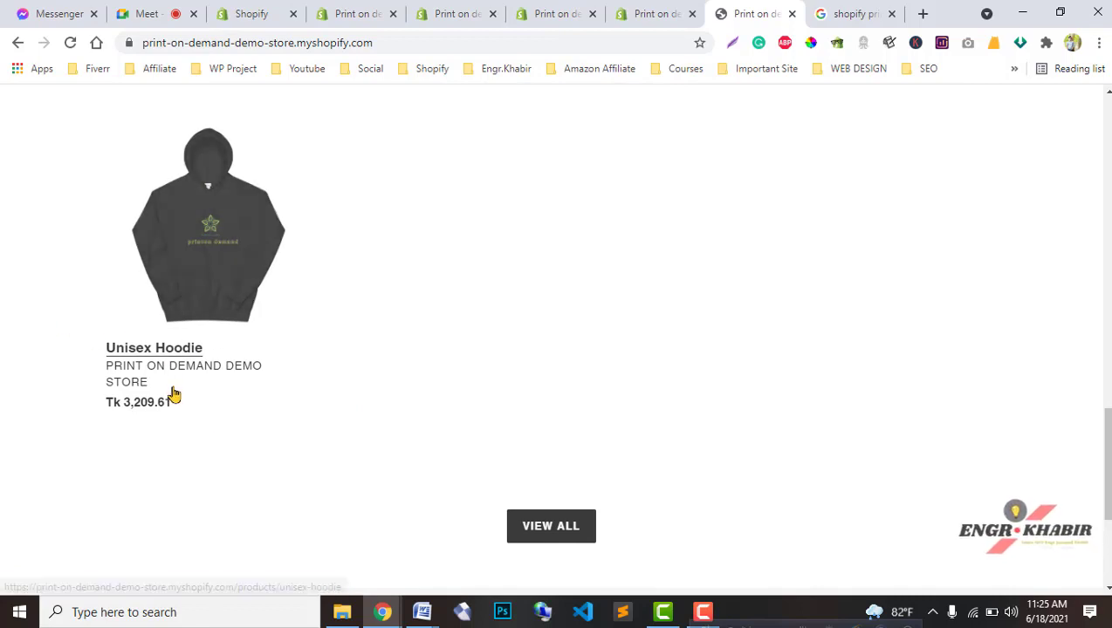
scroll(349, 353, "up", 1)
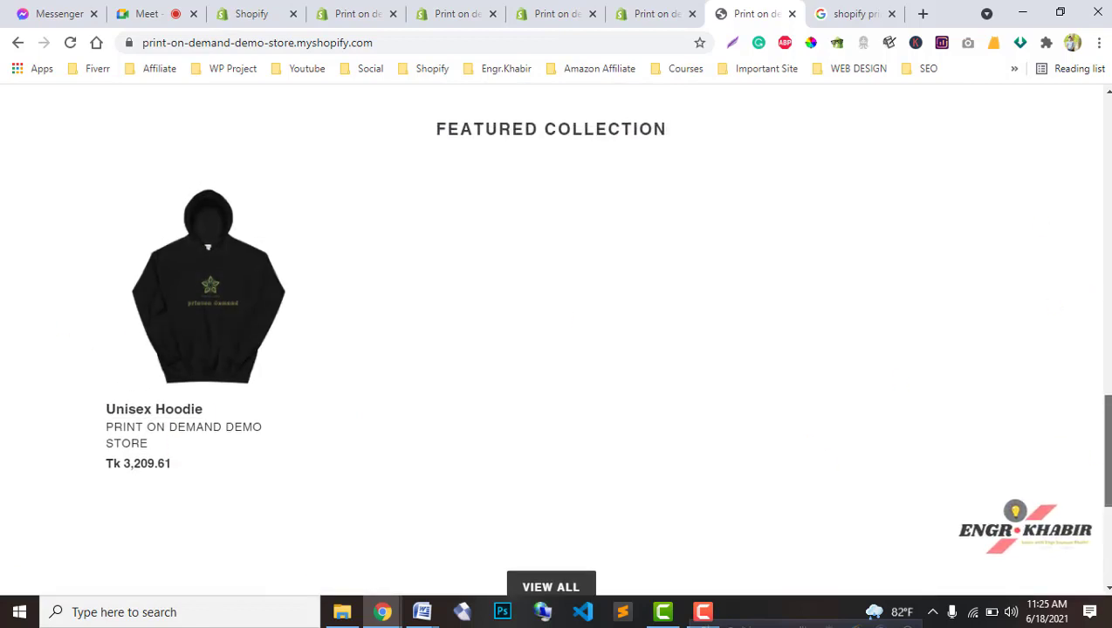
scroll(952, 416, "down", 2)
Examine the Unisex Hoodie's images, purchase options, description and size guide on the storefront home page
left_click_drag(1107, 492, 1107, 153)
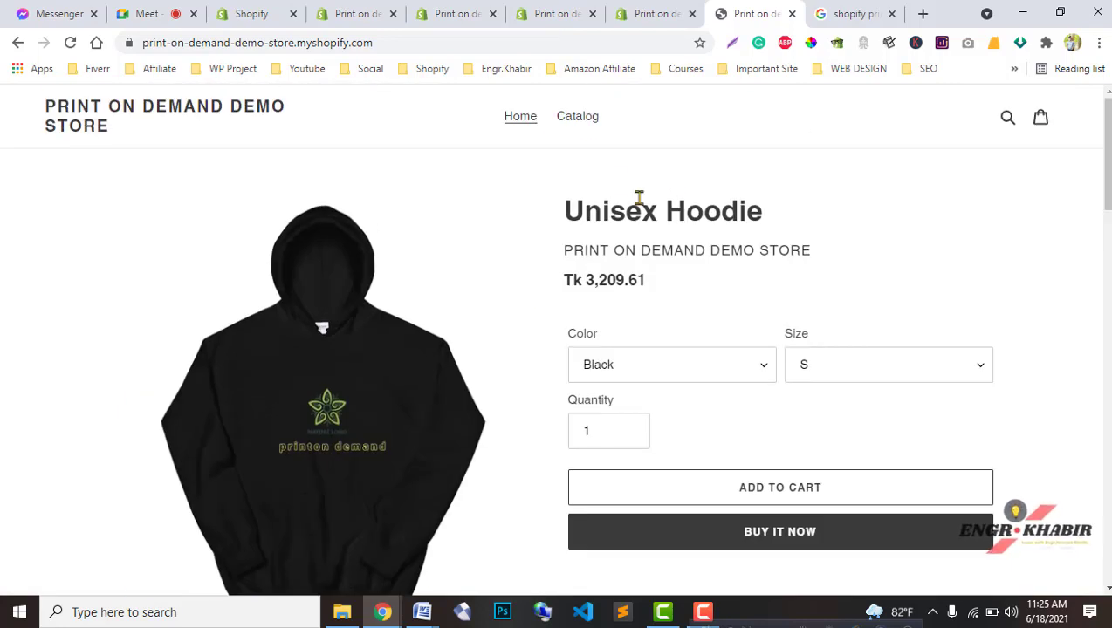
scroll(349, 323, "down", 2)
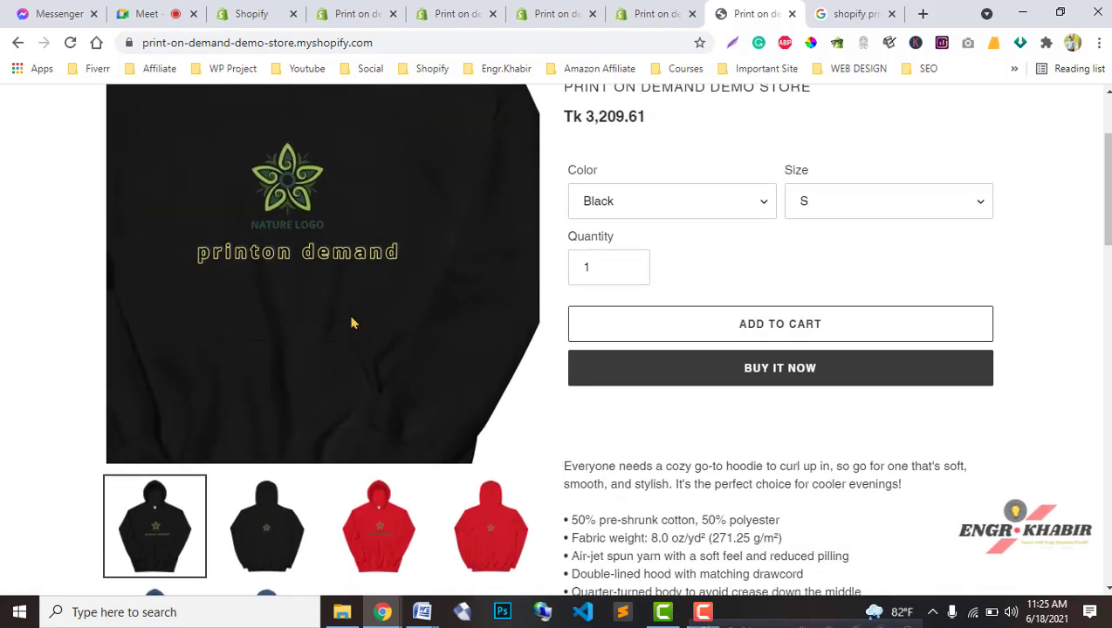
scroll(635, 480, "down", 1)
scroll(636, 480, "up", 1)
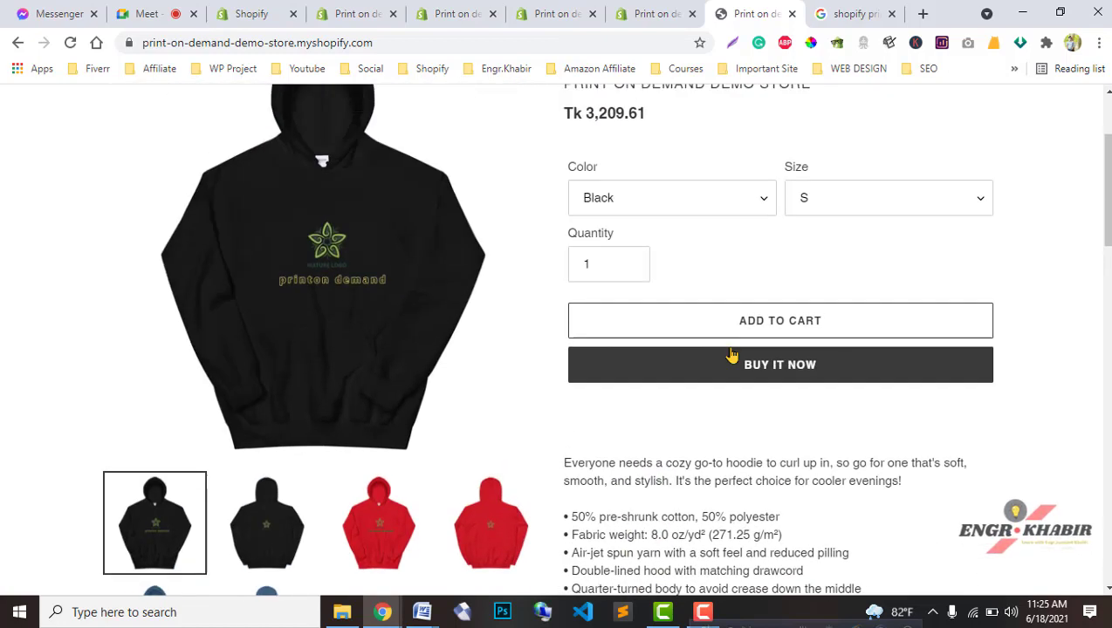
scroll(730, 461, "down", 1)
scroll(729, 461, "down", 4)
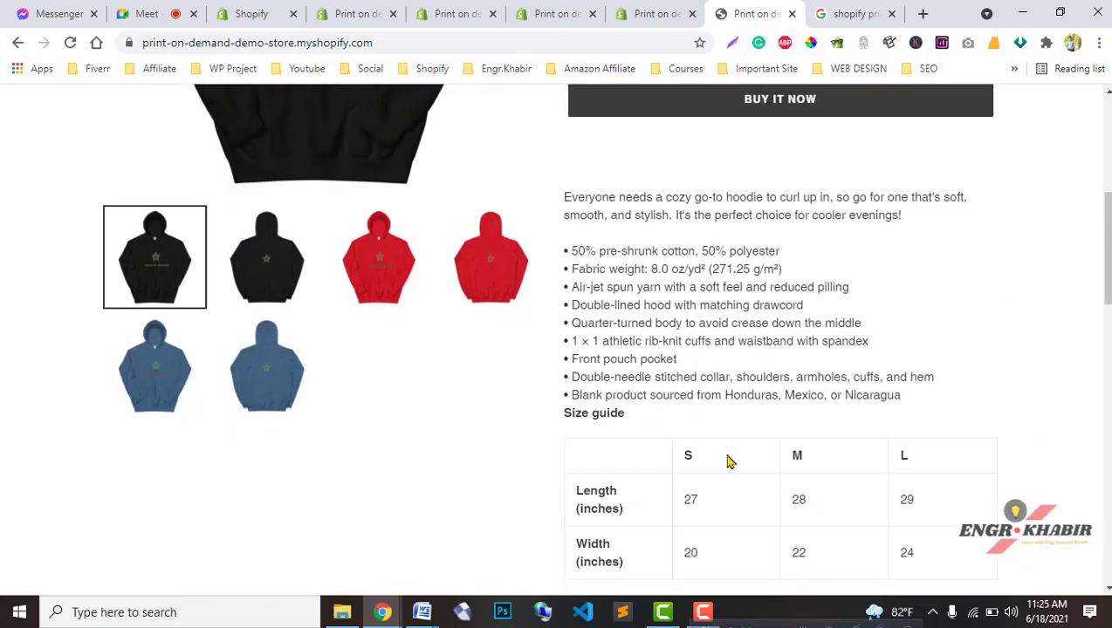
scroll(729, 459, "up", 7)
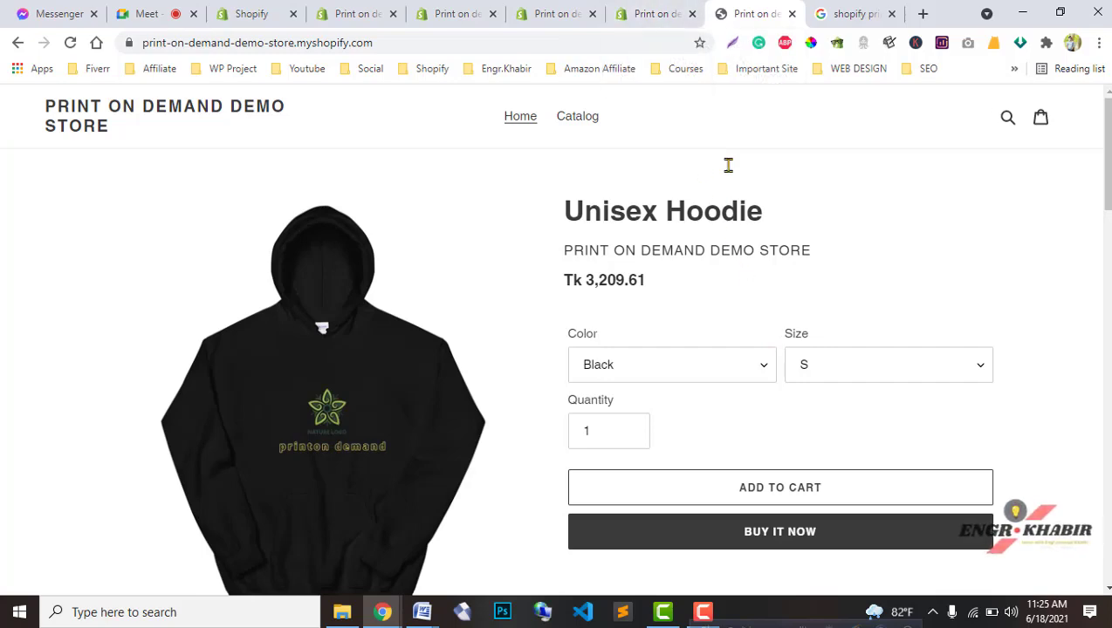
Go back to the Printful app's Product templates page in the store admin
left_click(647, 14)
left_click(555, 14)
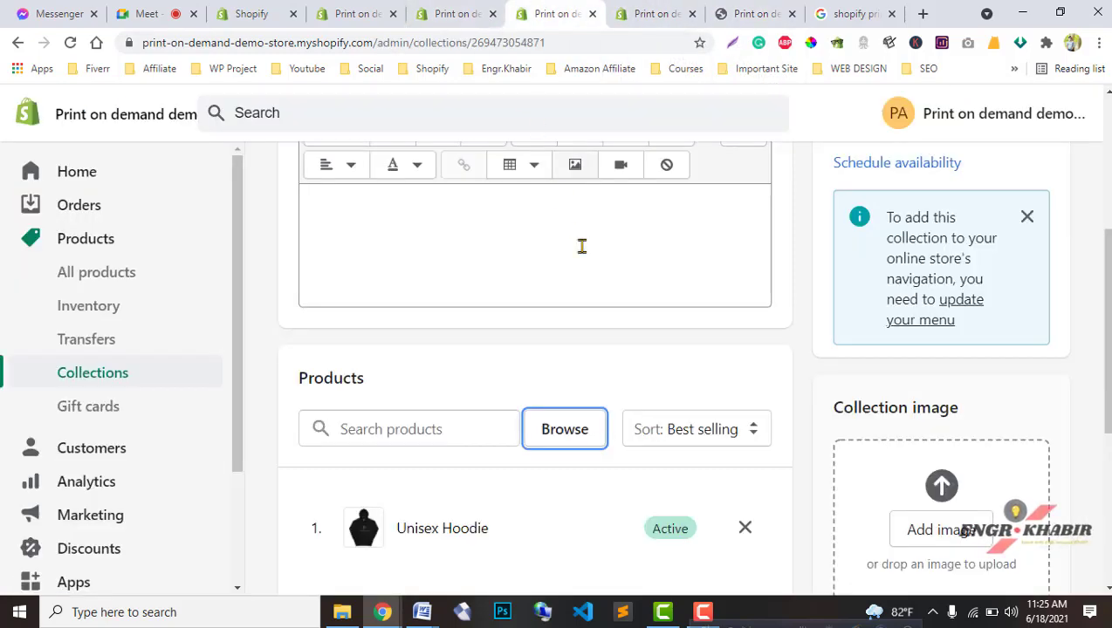
scroll(582, 245, "up", 3)
left_click(427, 13)
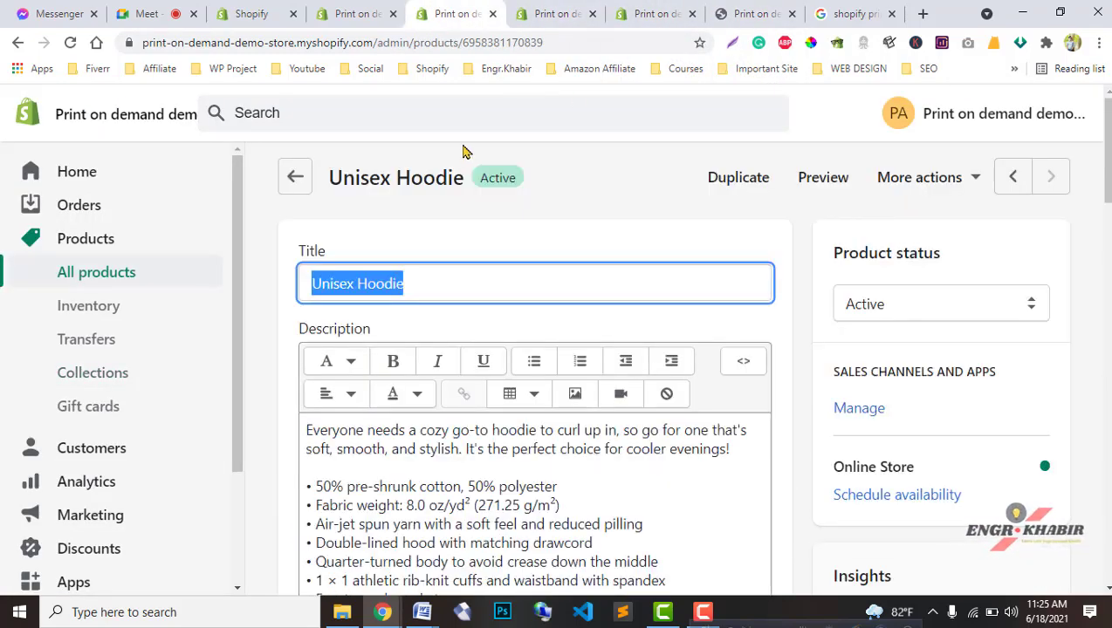
left_click(353, 13)
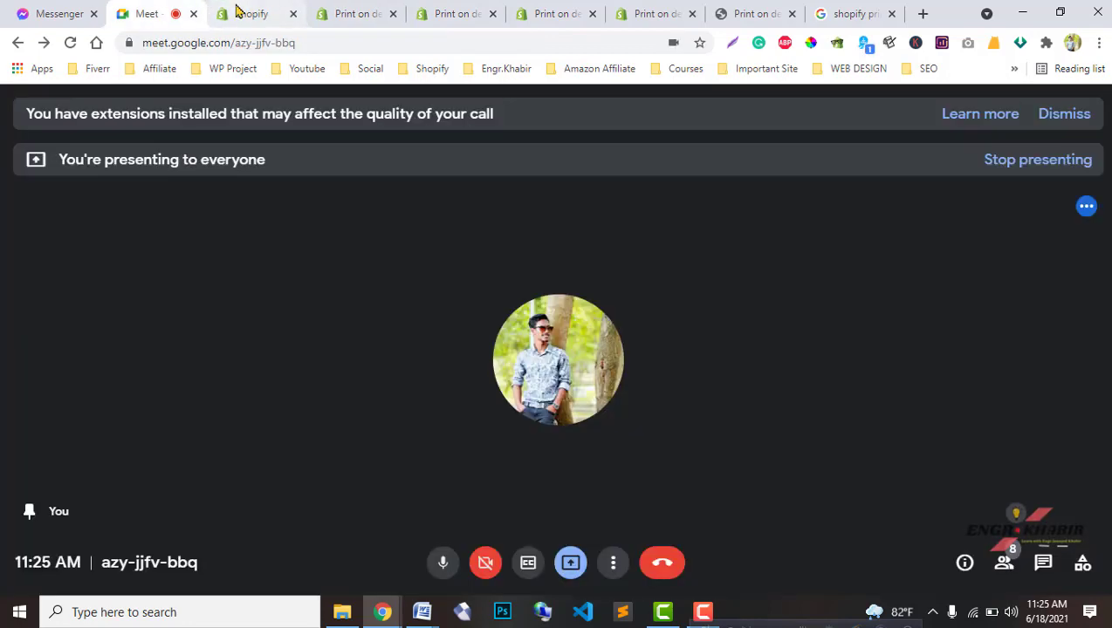
left_click(238, 10)
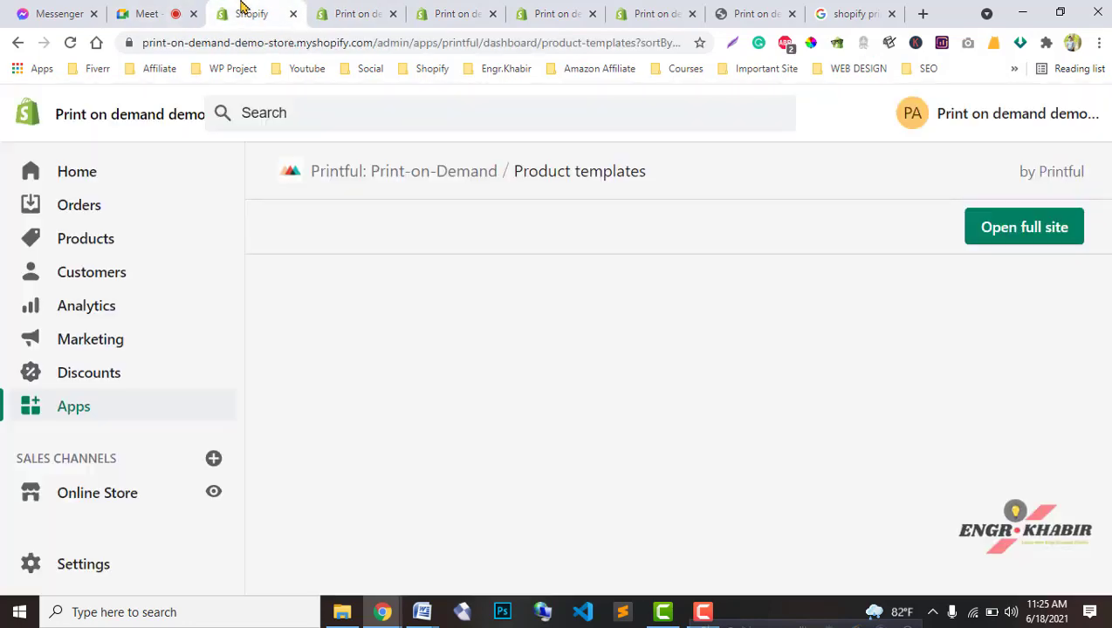
Look over the Printful product templates and open the store's product sync page
scroll(391, 457, "down", 1)
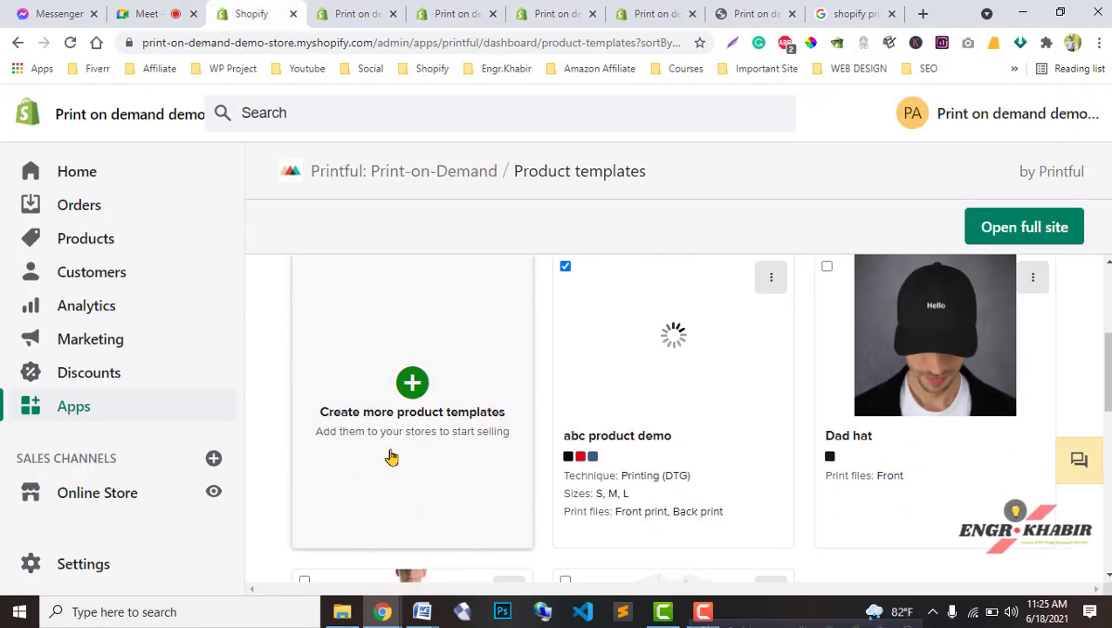
scroll(449, 432, "up", 5)
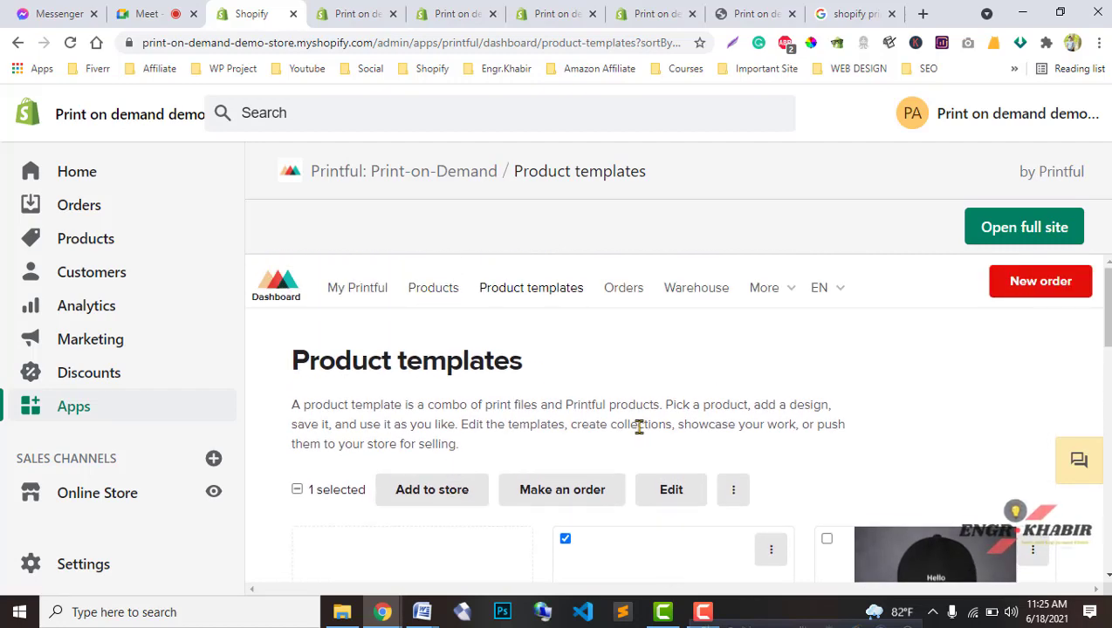
scroll(544, 445, "down", 2)
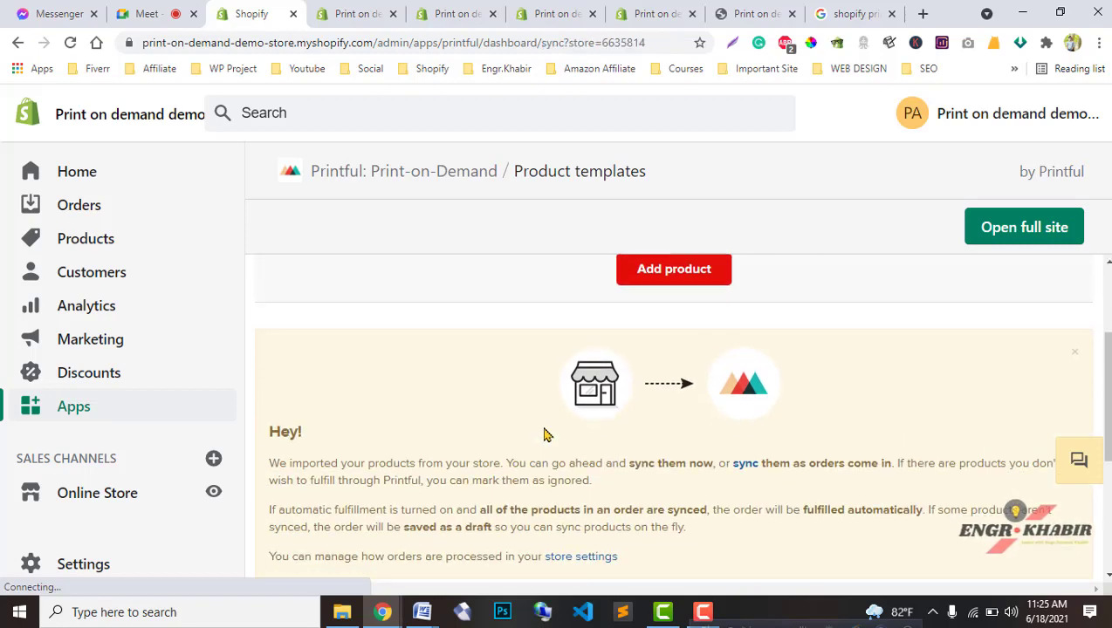
Check the Unisex Hoodie's variant sync status in the Printful product list
scroll(660, 468, "down", 2)
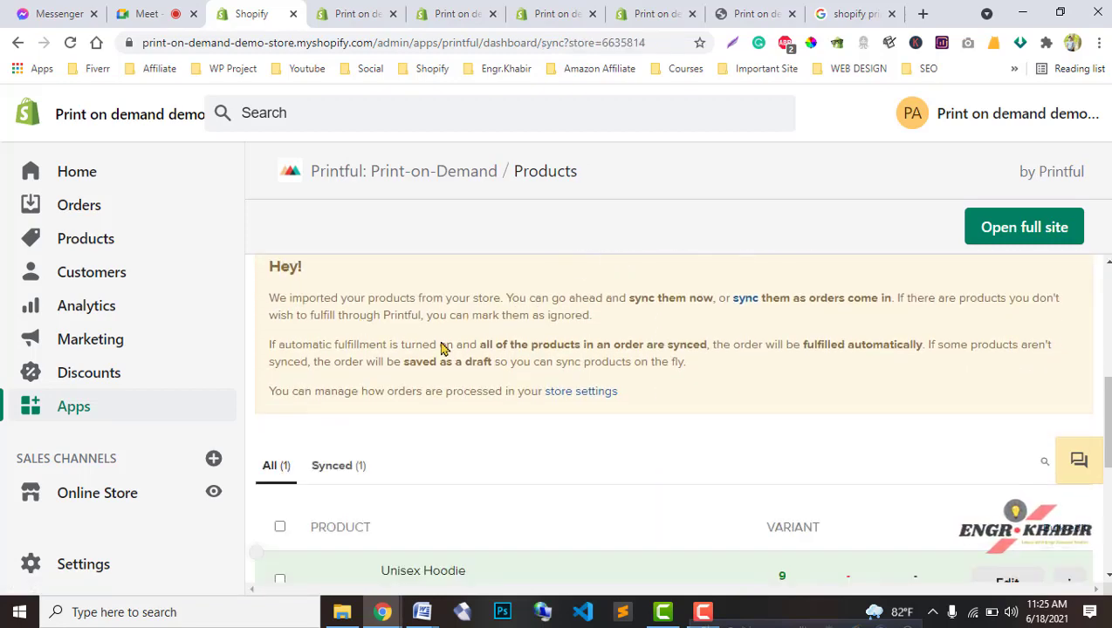
scroll(643, 377, "down", 3)
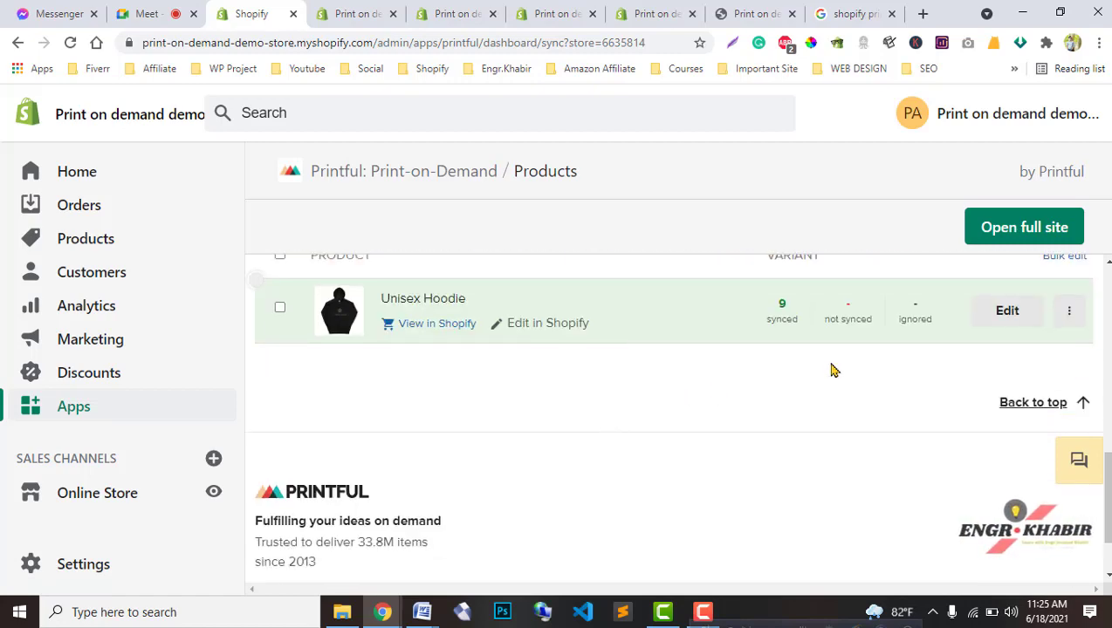
scroll(845, 387, "up", 4)
Admit the waiting participant to the Google Meet call and return to Printful's Products page in the store admin
left_click(174, 7)
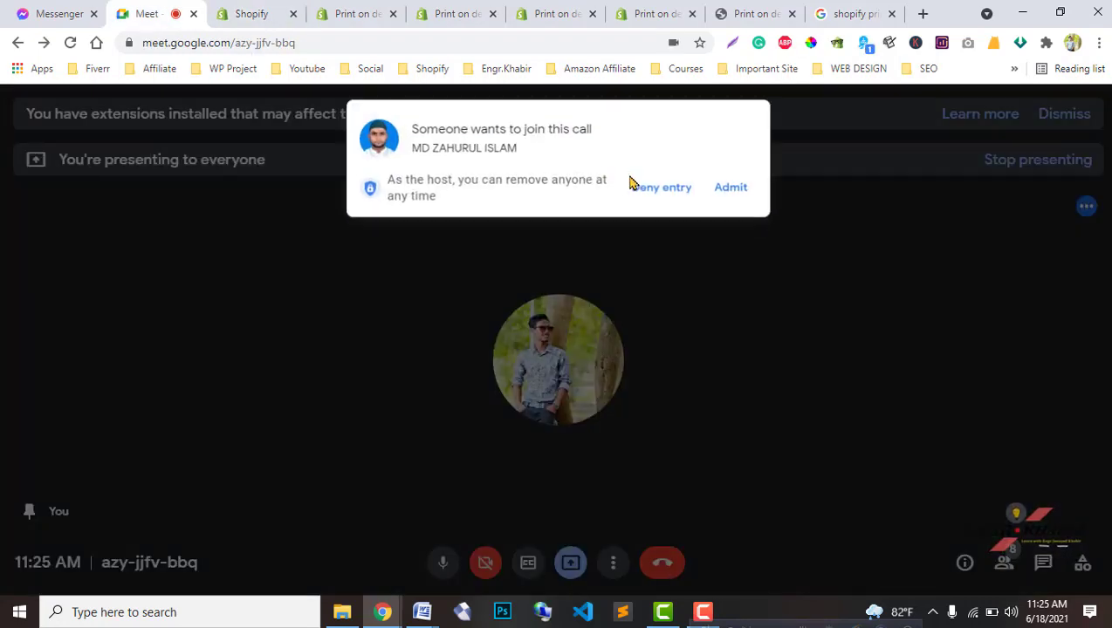
left_click(736, 188)
left_click(365, 11)
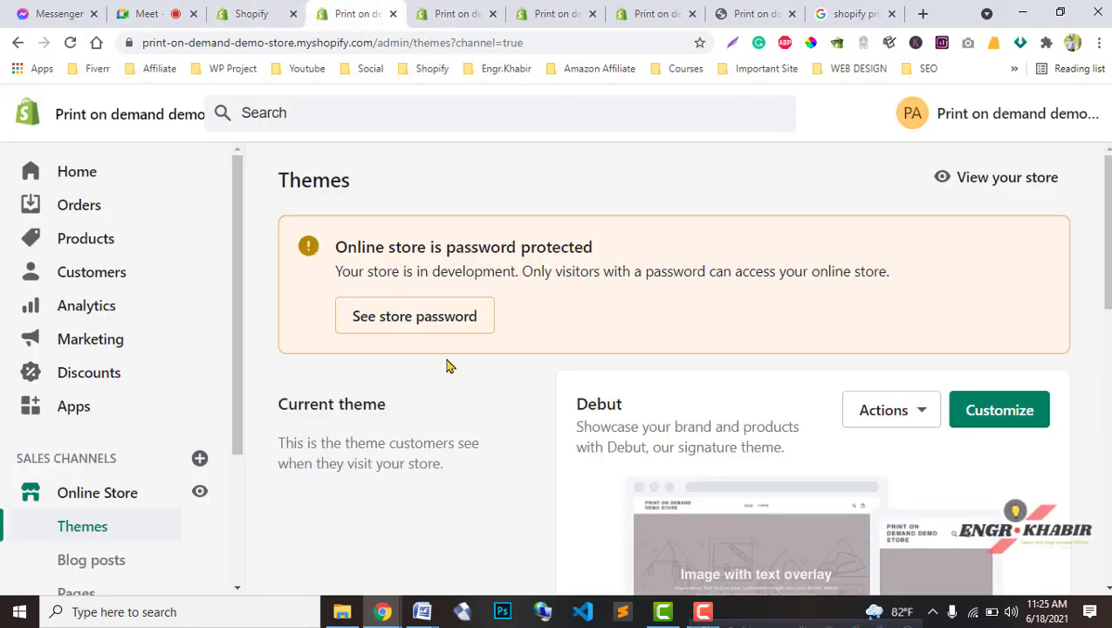
left_click(262, 11)
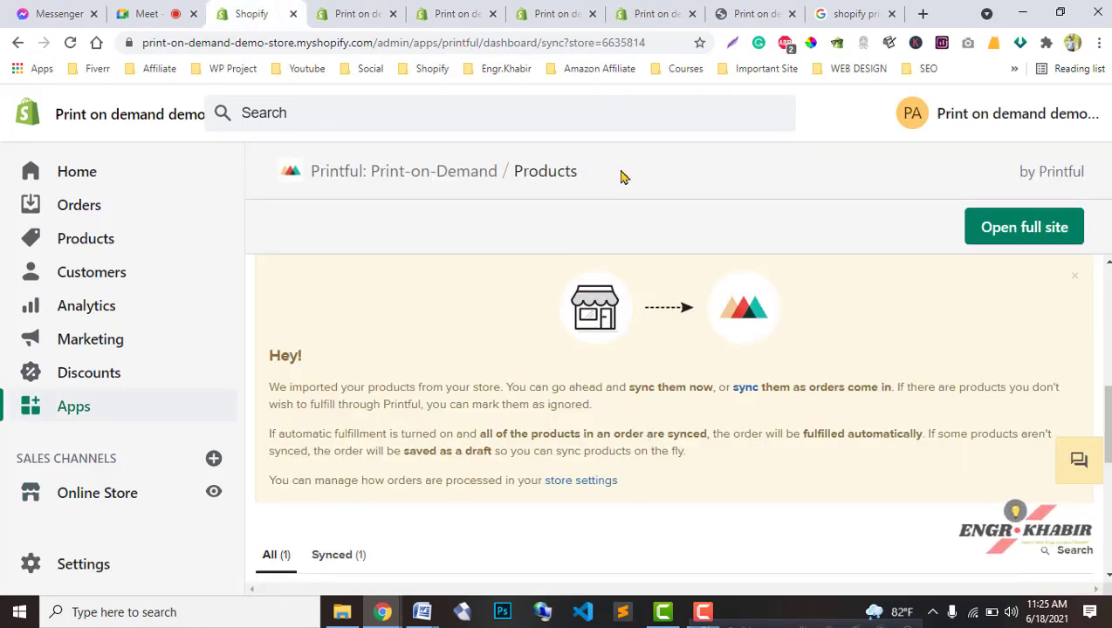
Close the Google search, storefront, theme editor, Man Fashion collection and Unisex Hoodie product pages, keeping the Themes page open
left_click(892, 13)
left_click(890, 15)
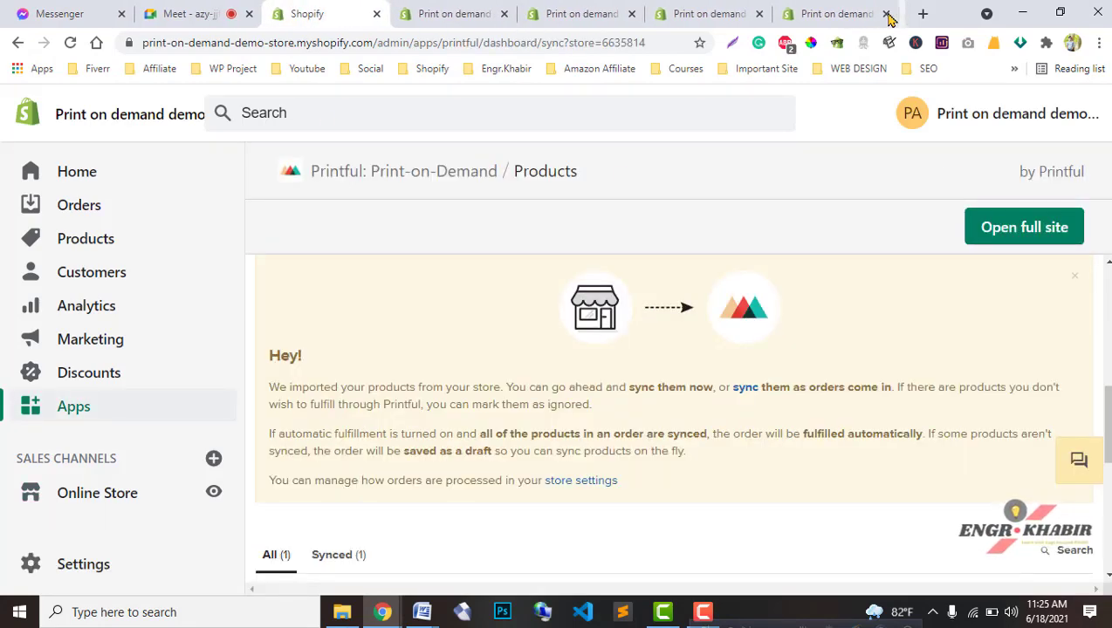
left_click(892, 21)
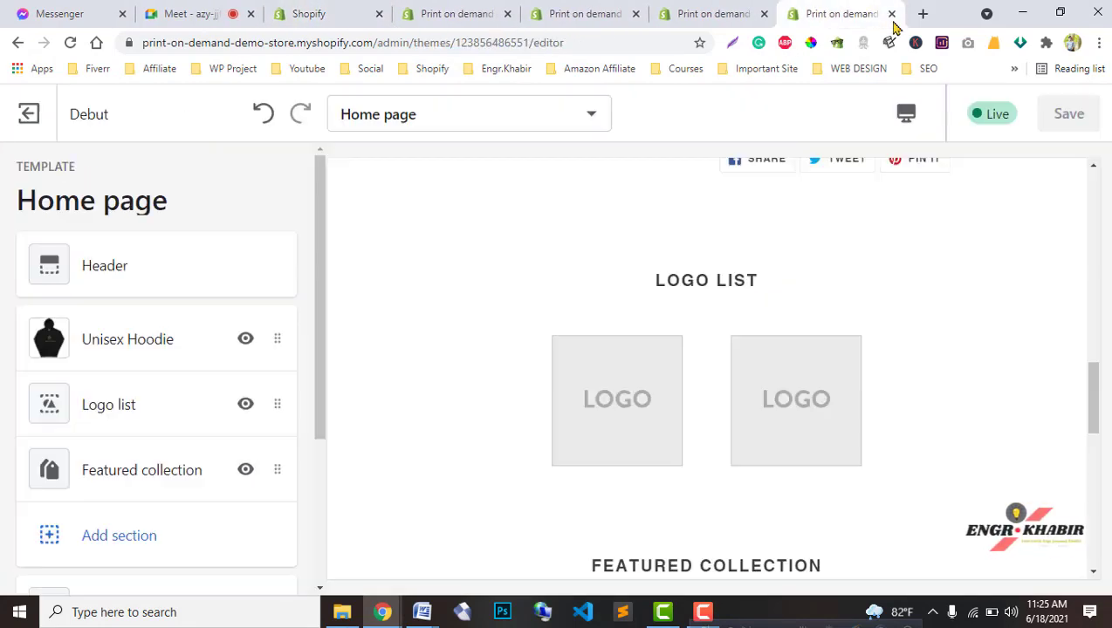
left_click(891, 14)
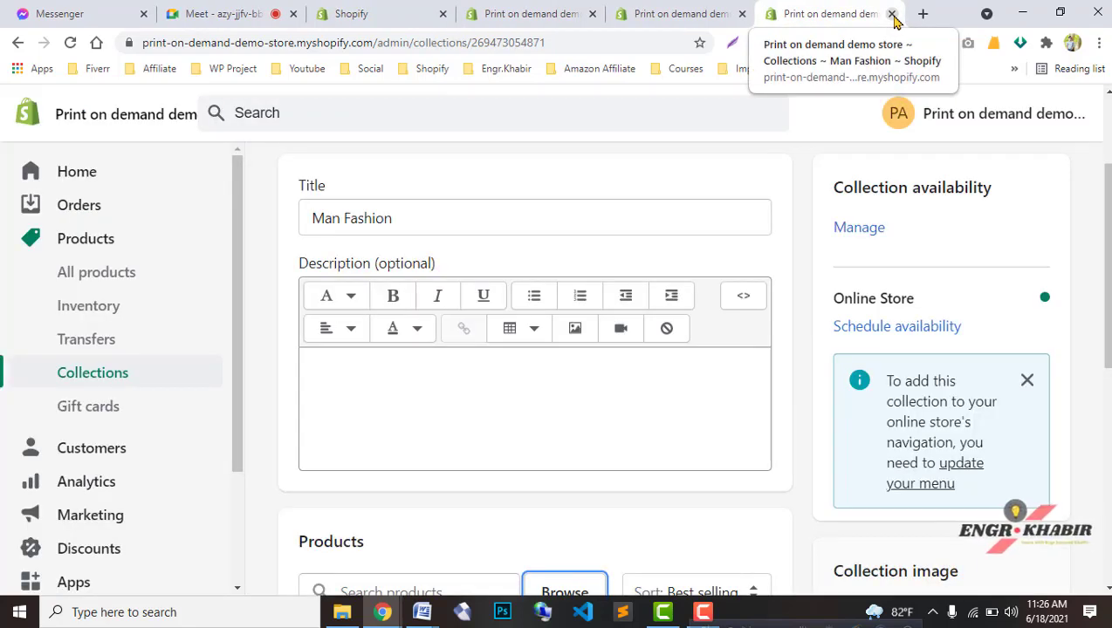
left_click(892, 17)
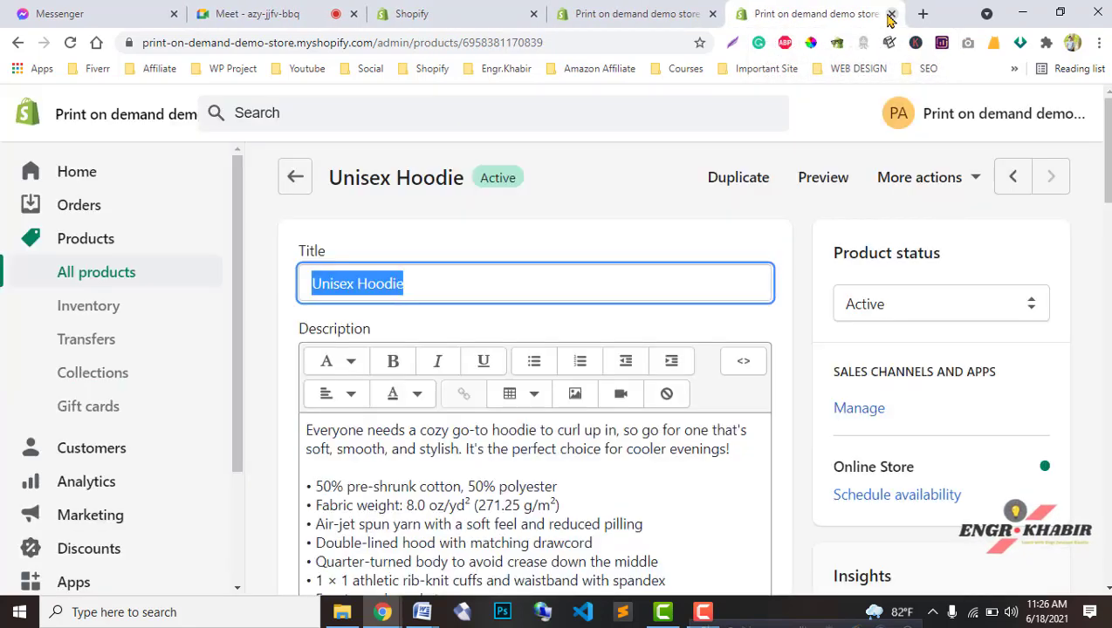
left_click(891, 15)
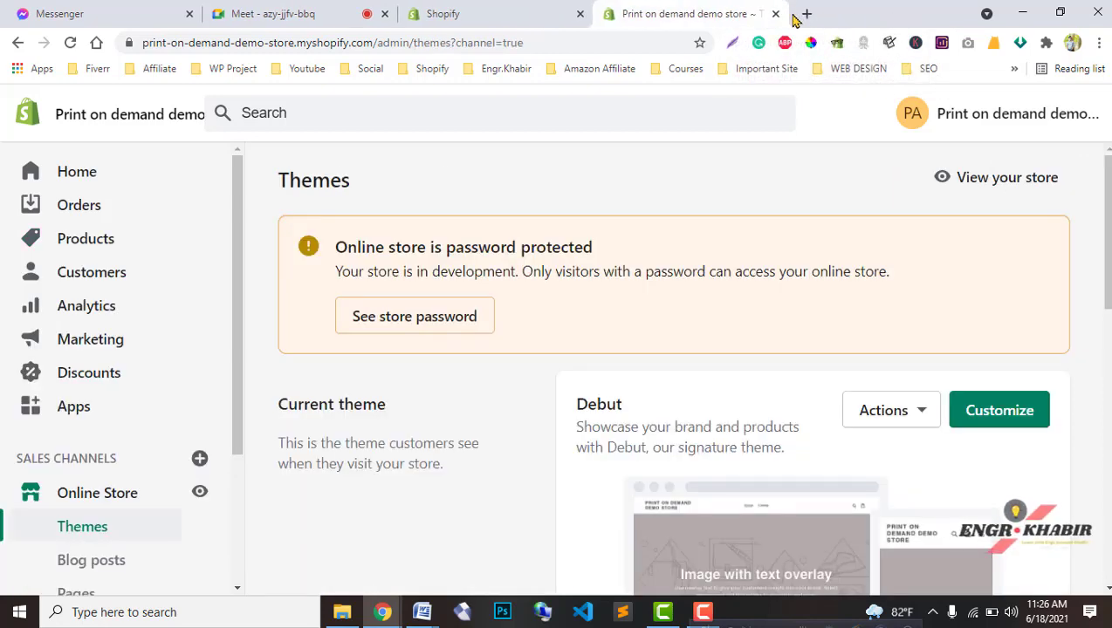
Open the Unisex Hoodie's variants page from Printful's product list and look over its editing options
left_click(518, 8)
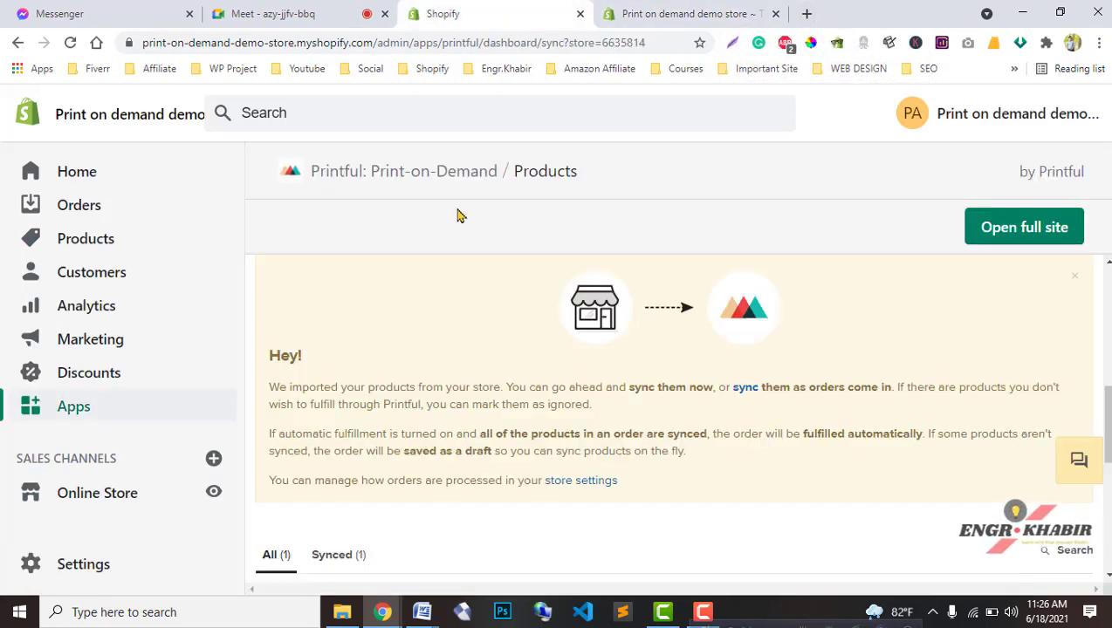
scroll(389, 427, "down", 1)
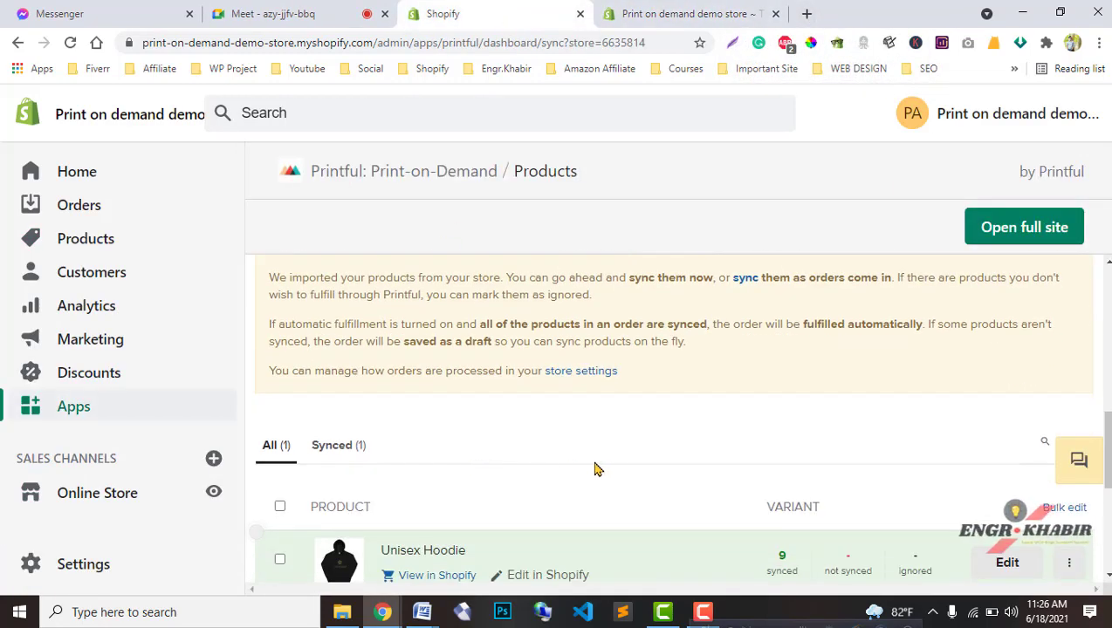
scroll(596, 466, "down", 3)
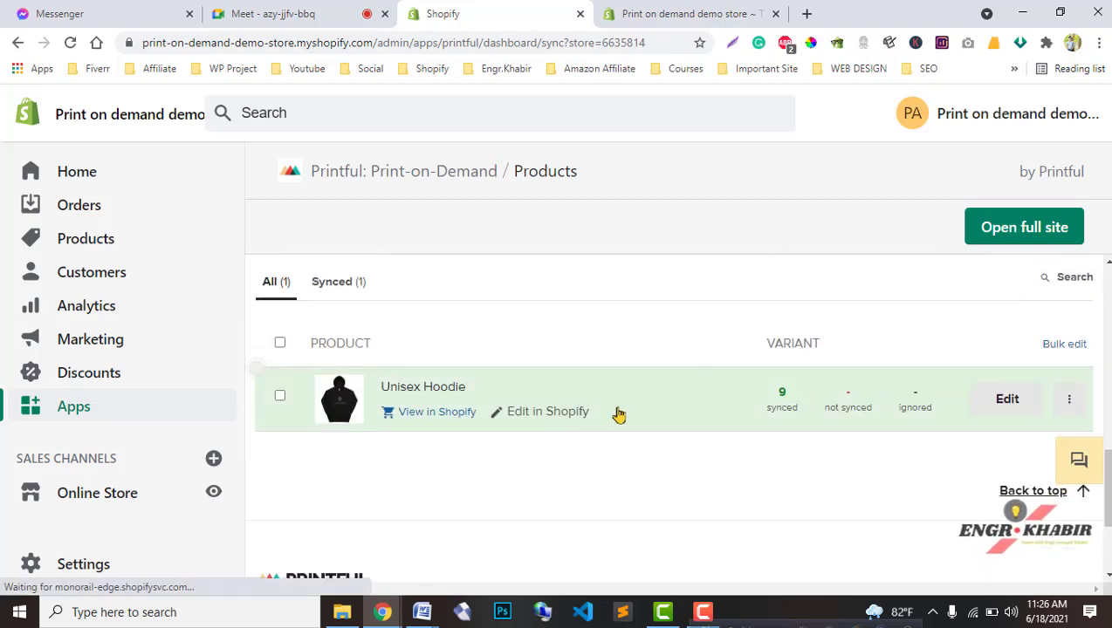
left_click(619, 414)
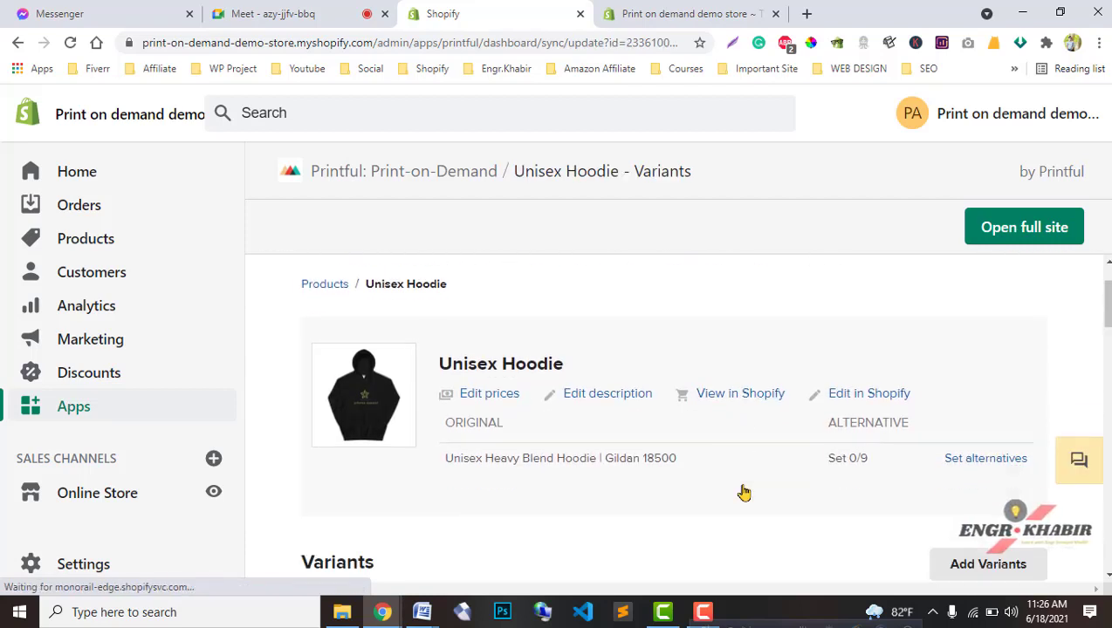
scroll(745, 491, "down", 1)
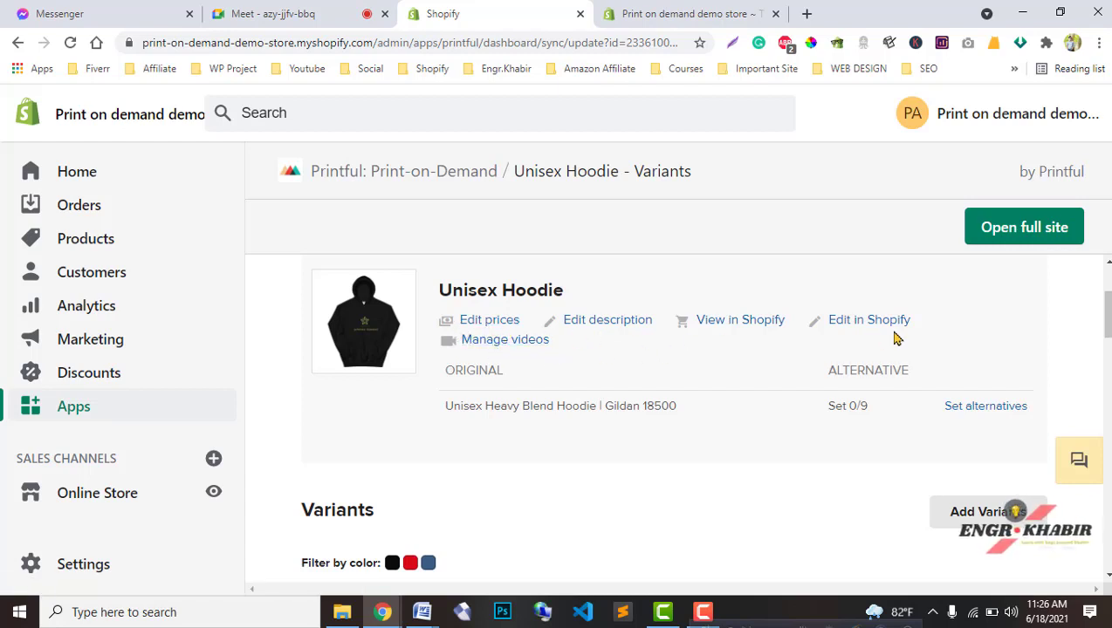
scroll(832, 527, "down", 1)
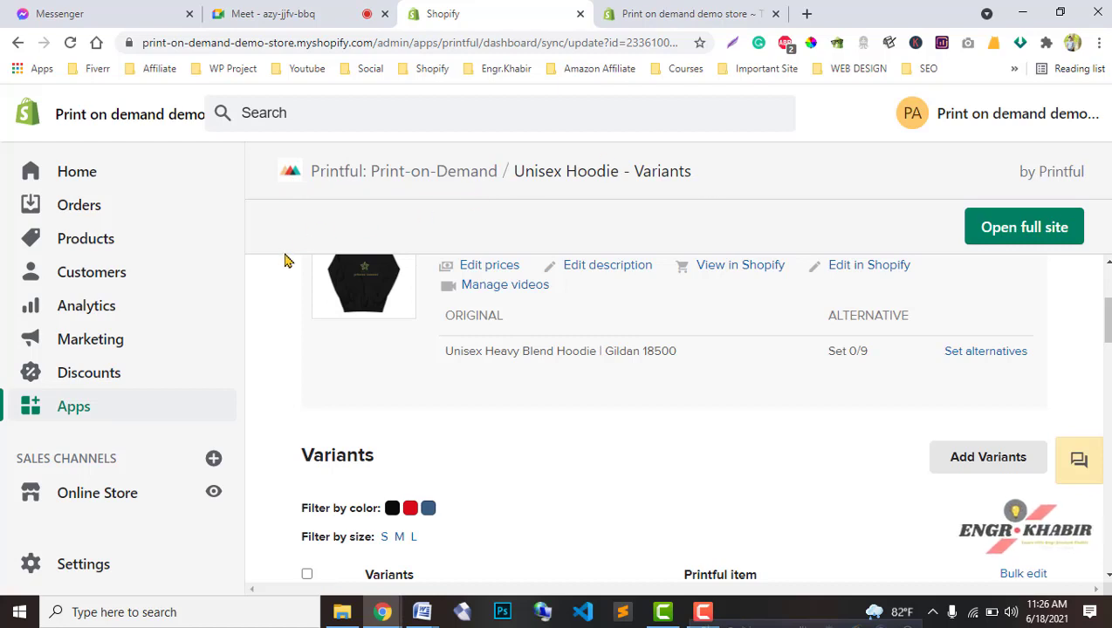
Open the store's product list separately from Printful and open the Unisex Hoodie's product page
middle_click(90, 241)
left_click(628, 11)
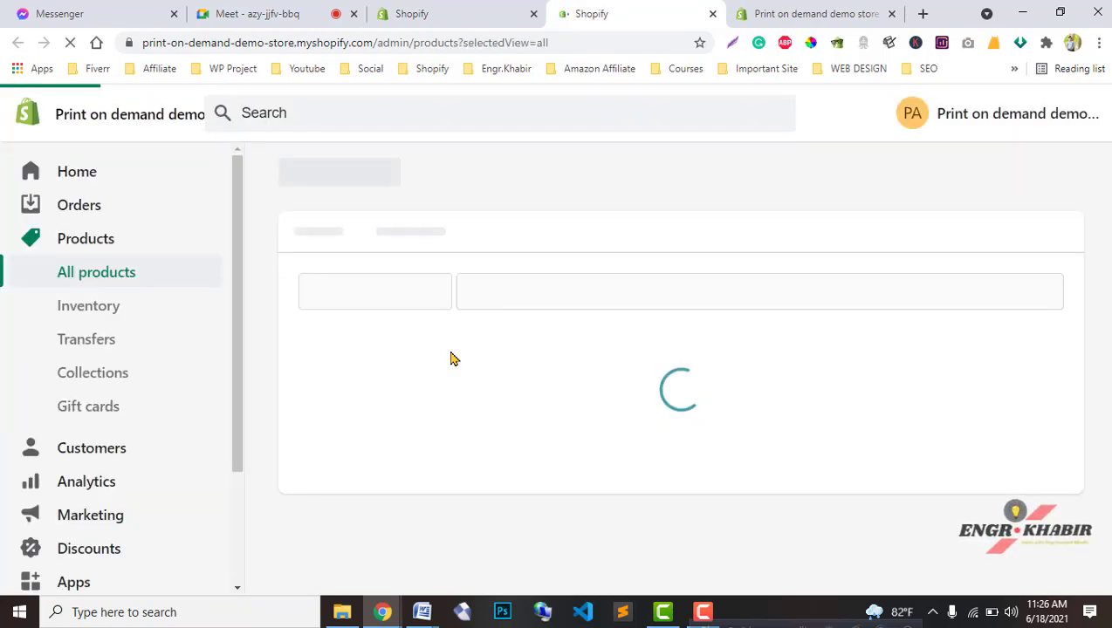
scroll(488, 454, "down", 1)
left_click(447, 427)
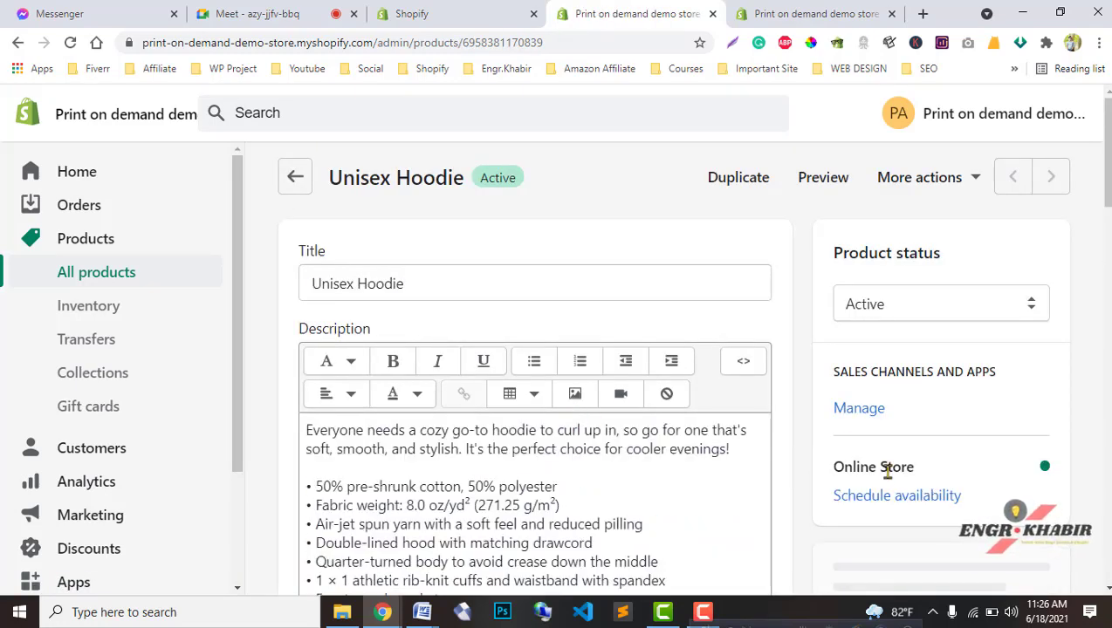
Look through the Unisex Hoodie's variants, search engine listing preview and product status options
scroll(888, 471, "down", 10)
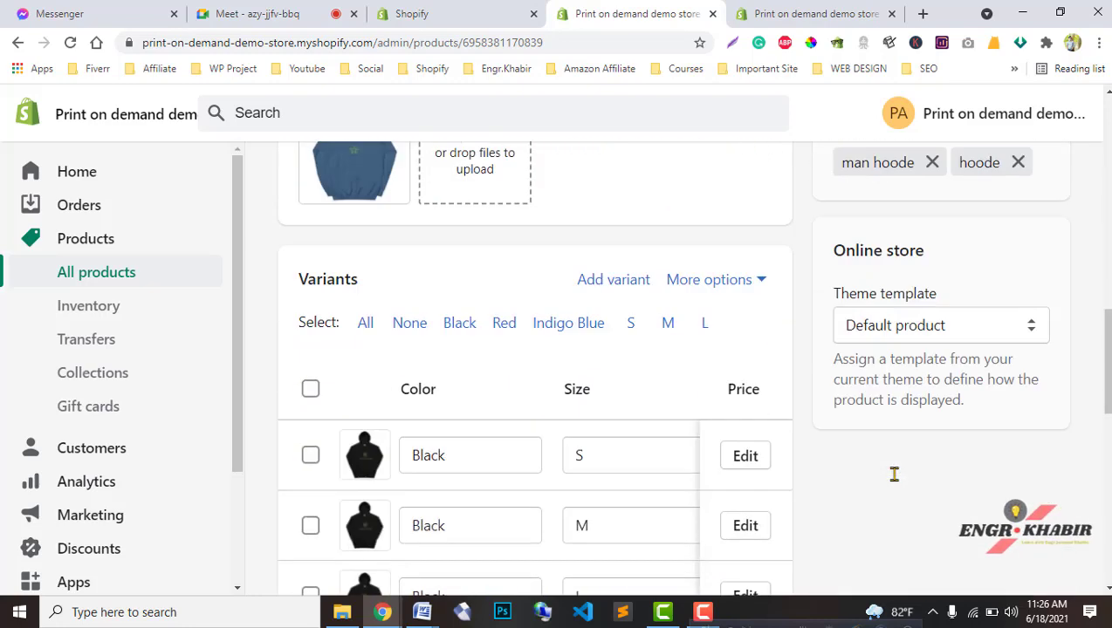
scroll(893, 474, "down", 3)
scroll(700, 532, "down", 4)
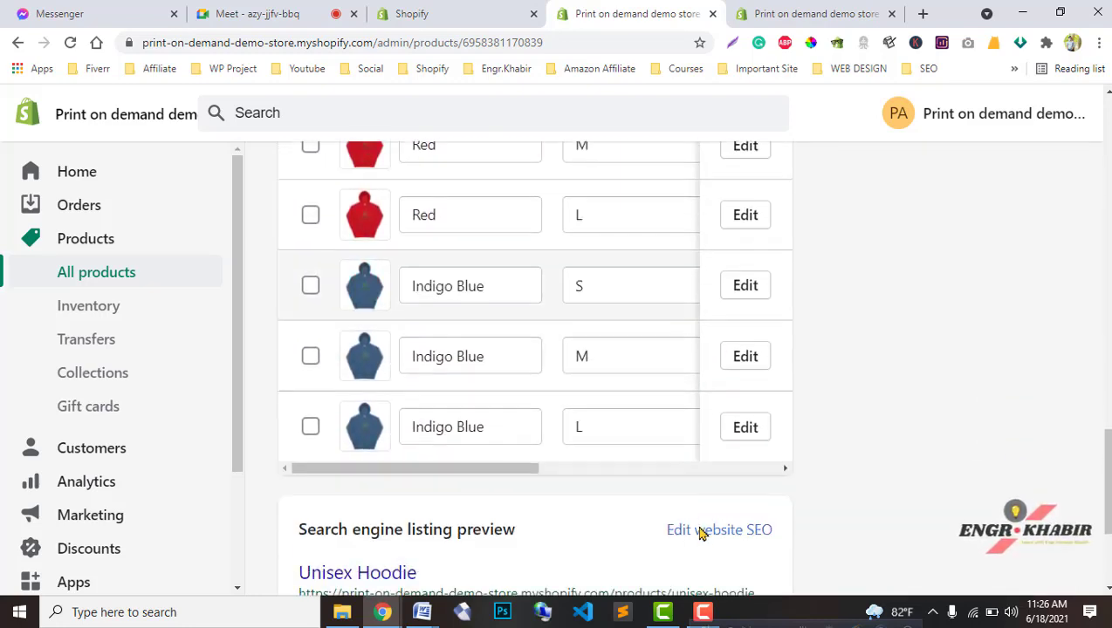
scroll(700, 531, "down", 3)
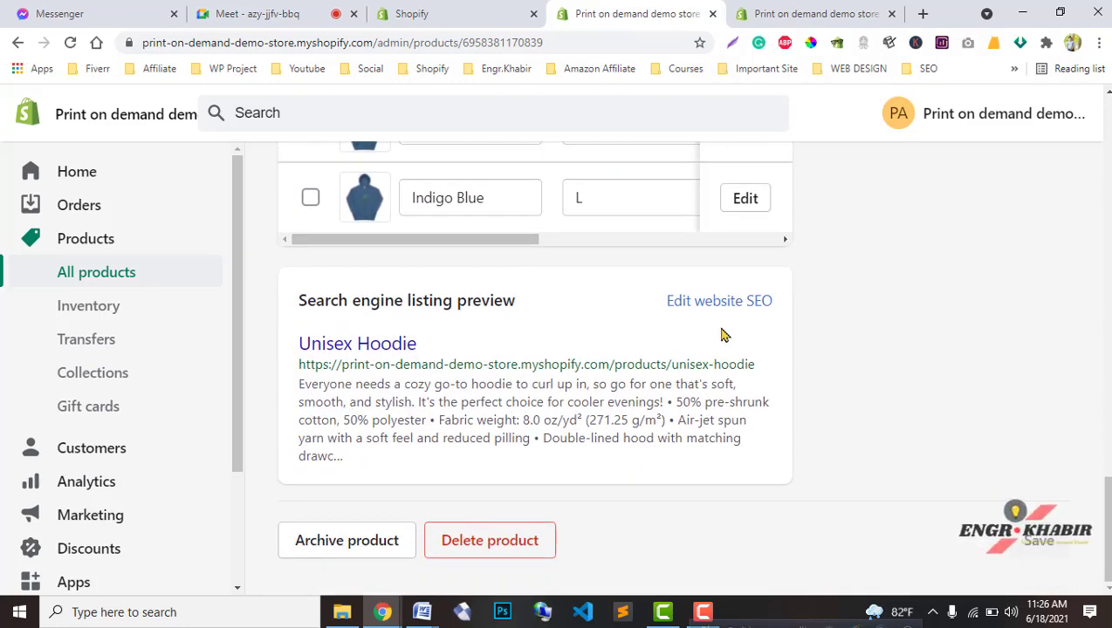
left_click_drag(1105, 524, 1104, 162)
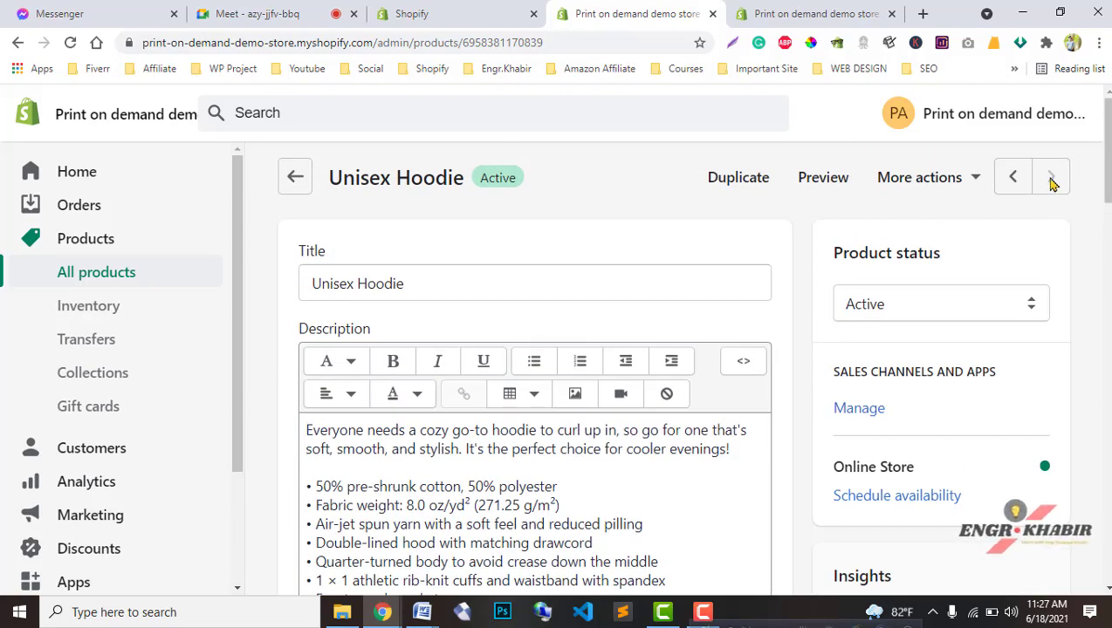
left_click(939, 305)
left_click(1032, 225)
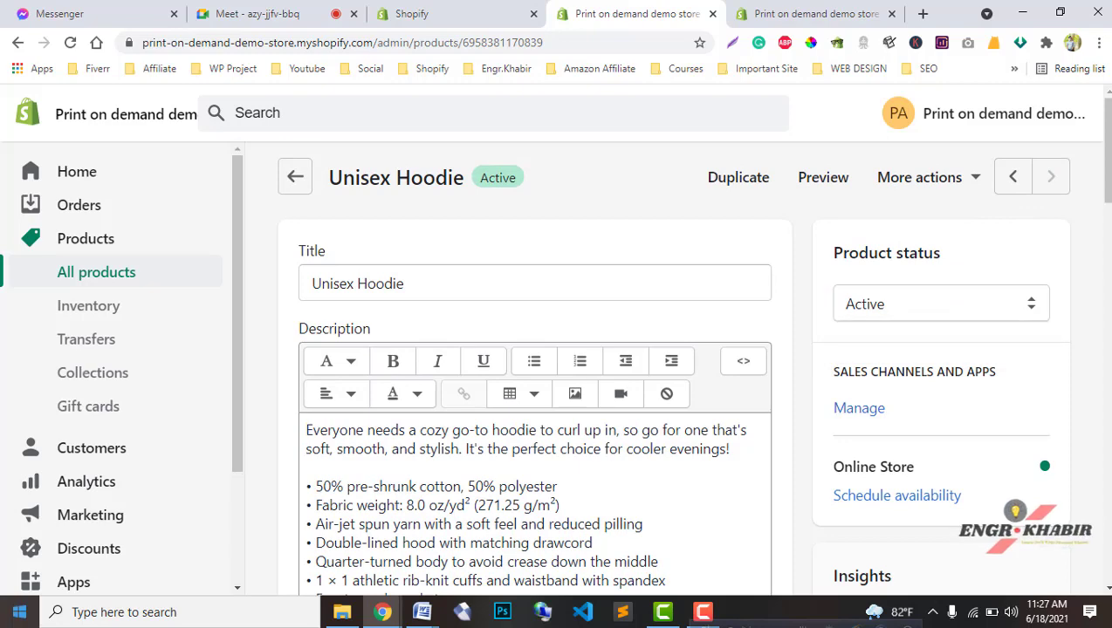
Review the hoodie's description, size guide and media, and open the media upload dialog without adding a file
left_click_drag(1108, 126, 1107, 192)
left_click_drag(1109, 262, 1089, 294)
scroll(795, 384, "up", 2)
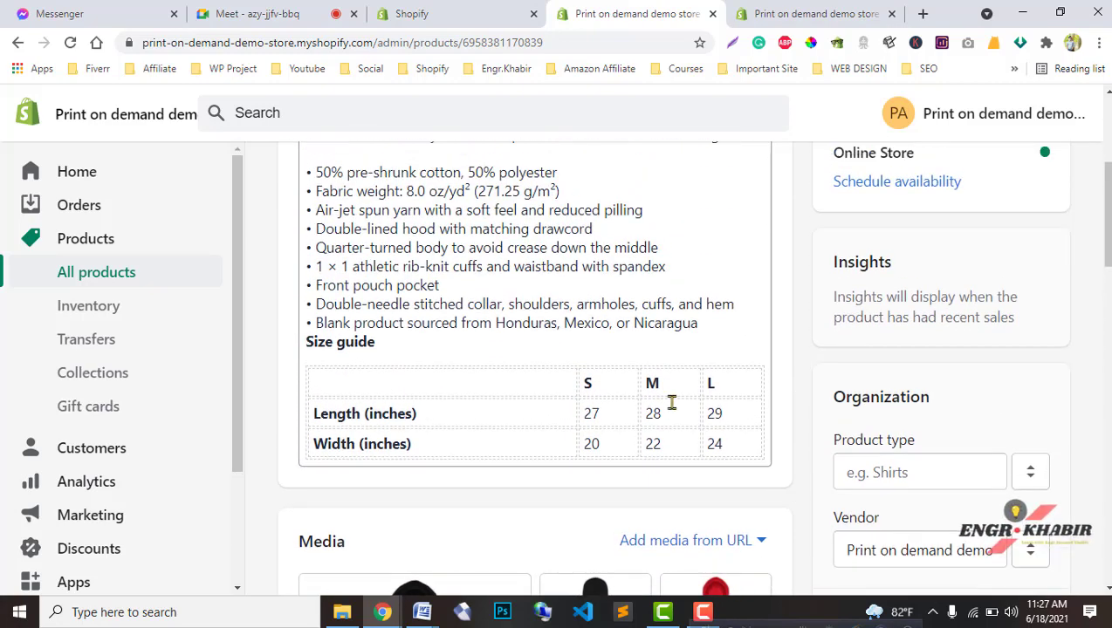
scroll(490, 439, "down", 4)
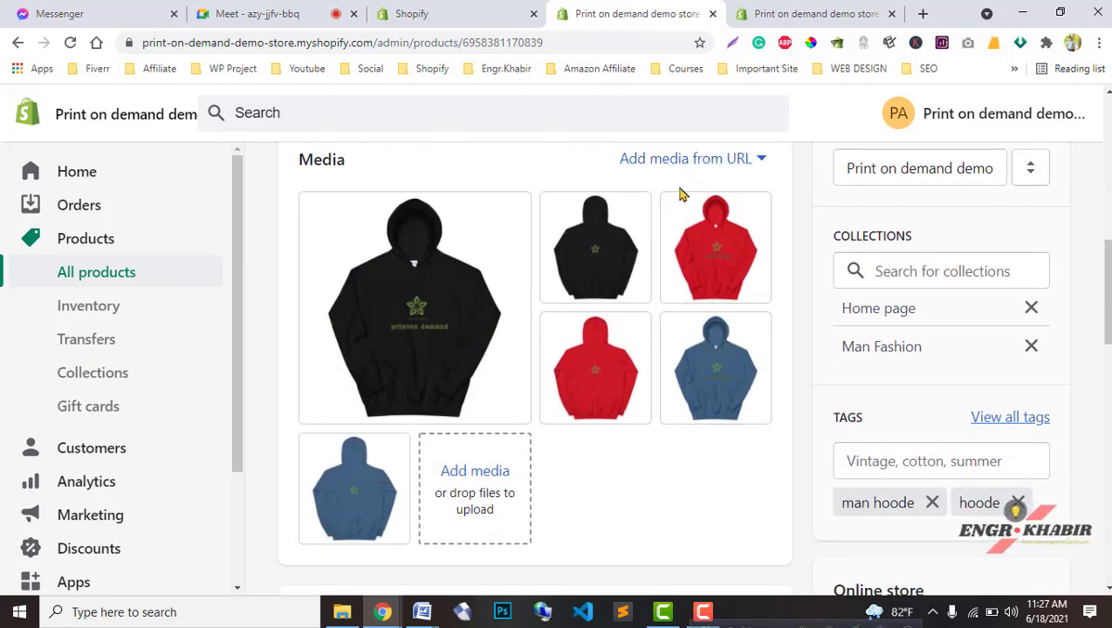
scroll(590, 391, "down", 2)
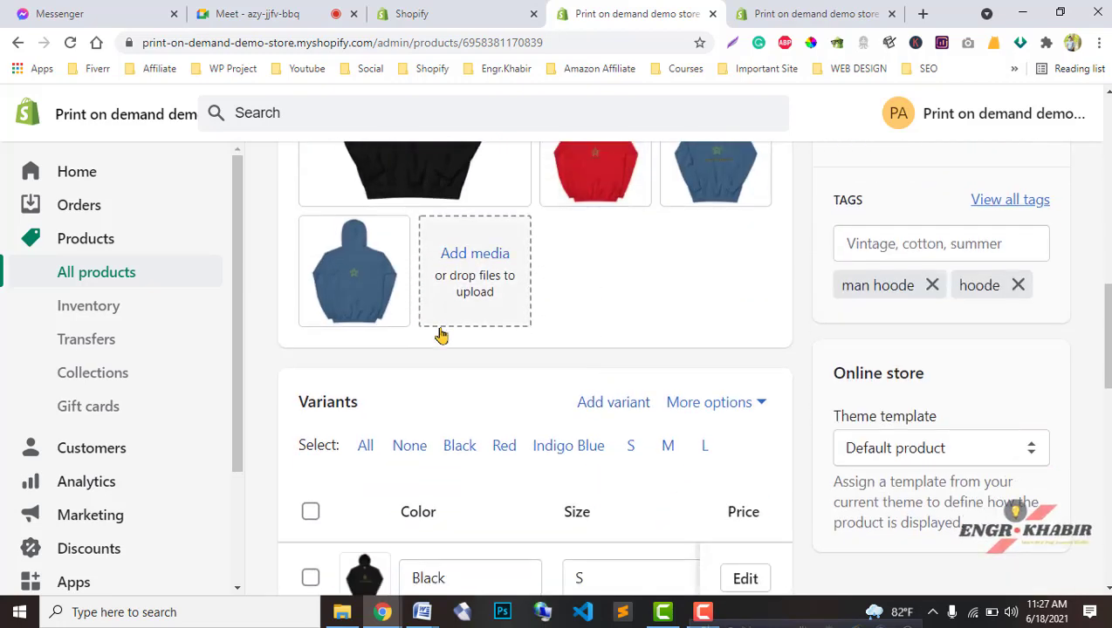
left_click(469, 264)
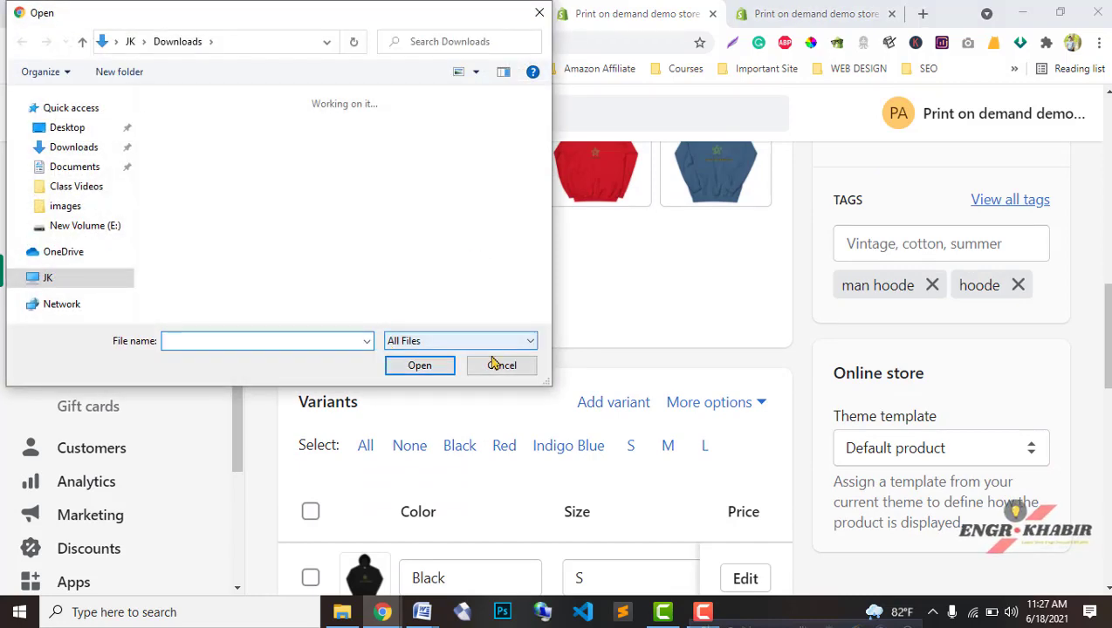
left_click(502, 365)
Examine the hoodie's color and size variants, including their price and SKU columns
scroll(485, 375, "down", 1)
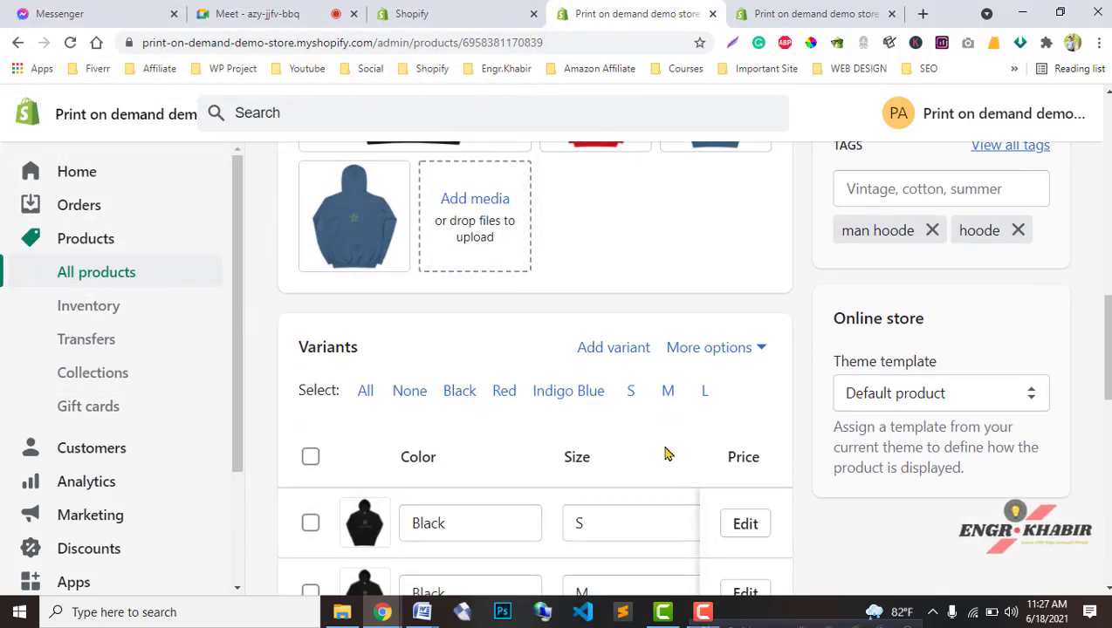
scroll(668, 454, "down", 2)
scroll(539, 375, "down", 2)
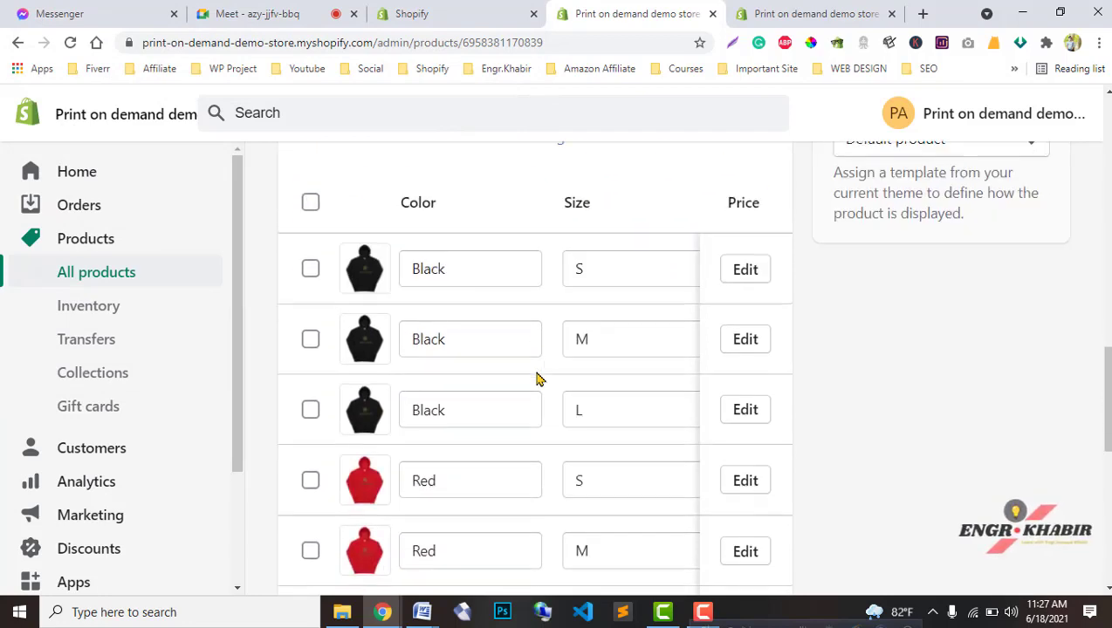
scroll(536, 378, "up", 10)
scroll(489, 333, "down", 15)
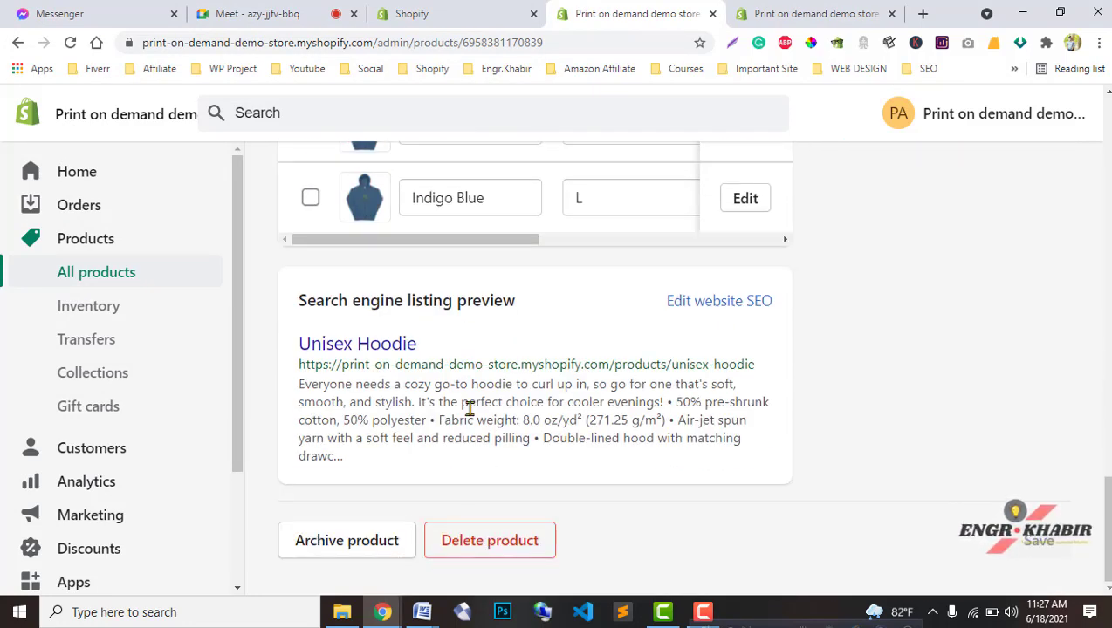
left_click(557, 244)
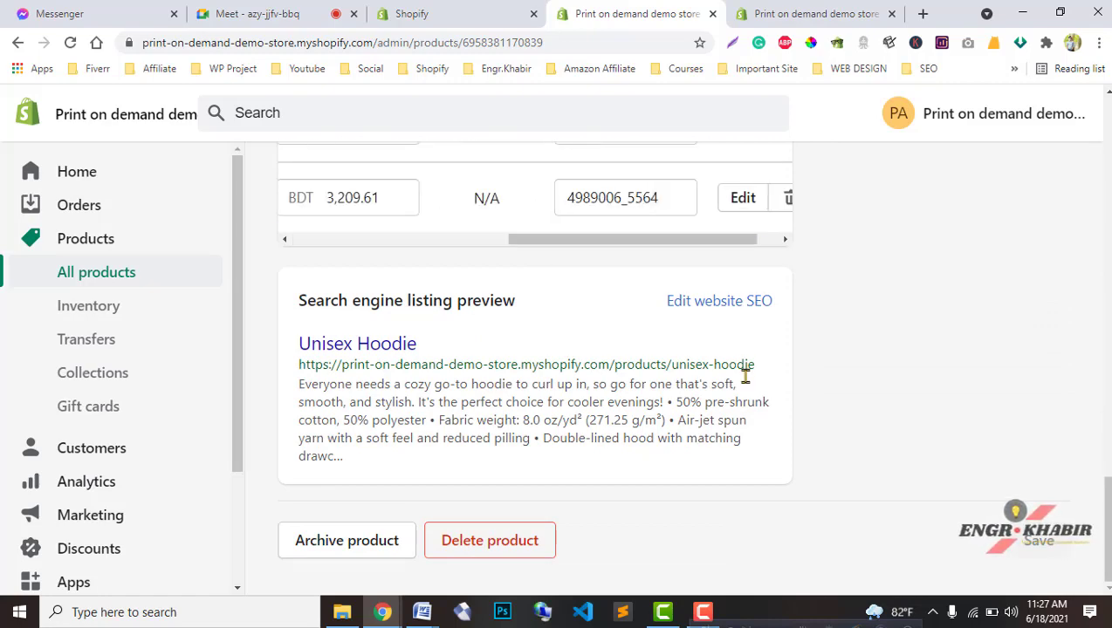
Open the Black / S variant for editing and view its pricing section
scroll(774, 423, "up", 7)
scroll(774, 424, "up", 3)
left_click(739, 450)
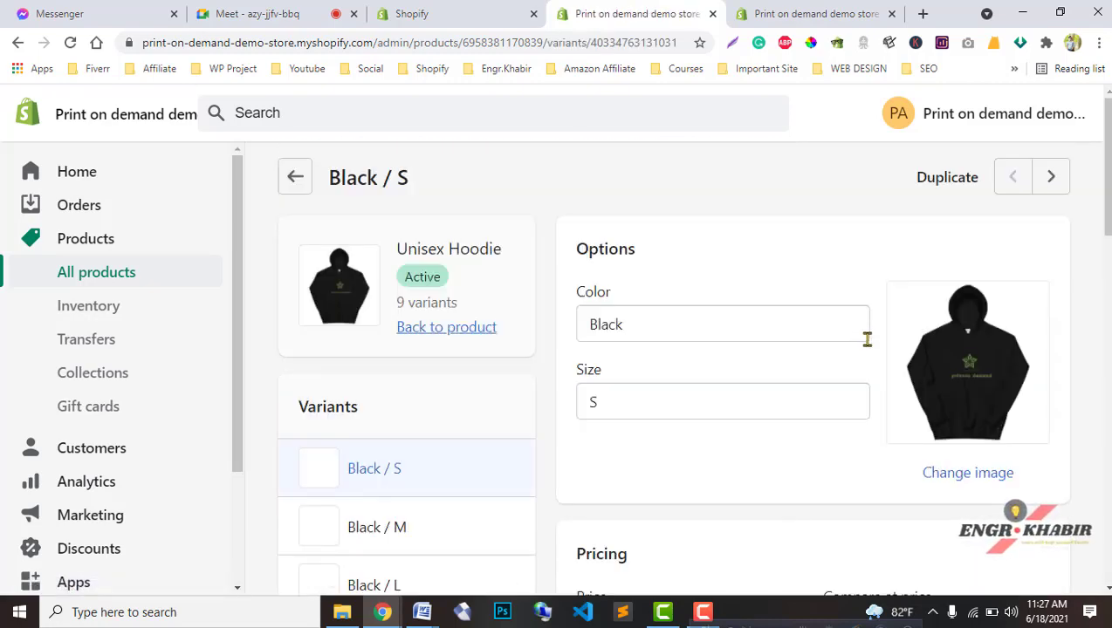
scroll(866, 341, "down", 2)
scroll(867, 346, "down", 2)
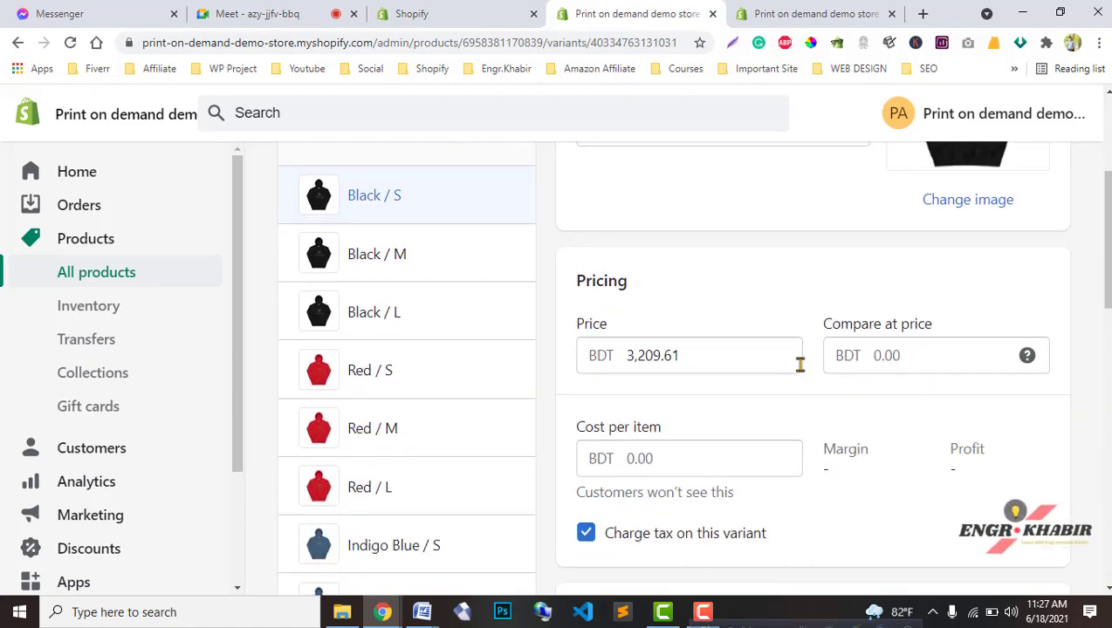
Return to the Unisex Hoodie's variants page in the Printful app
left_click(524, 13)
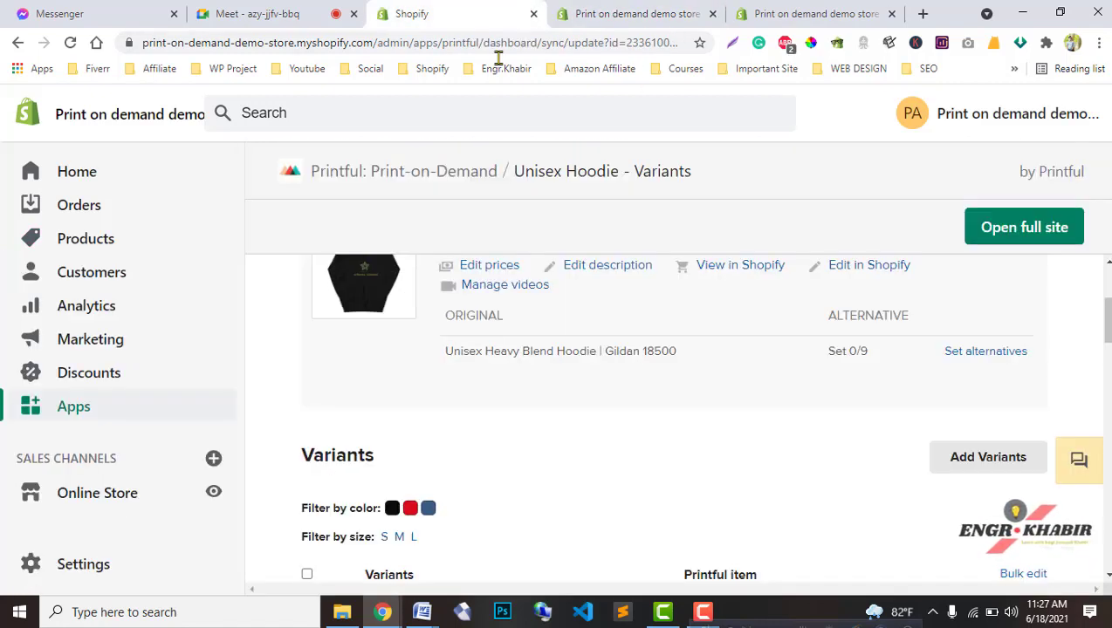
scroll(529, 307, "up", 3)
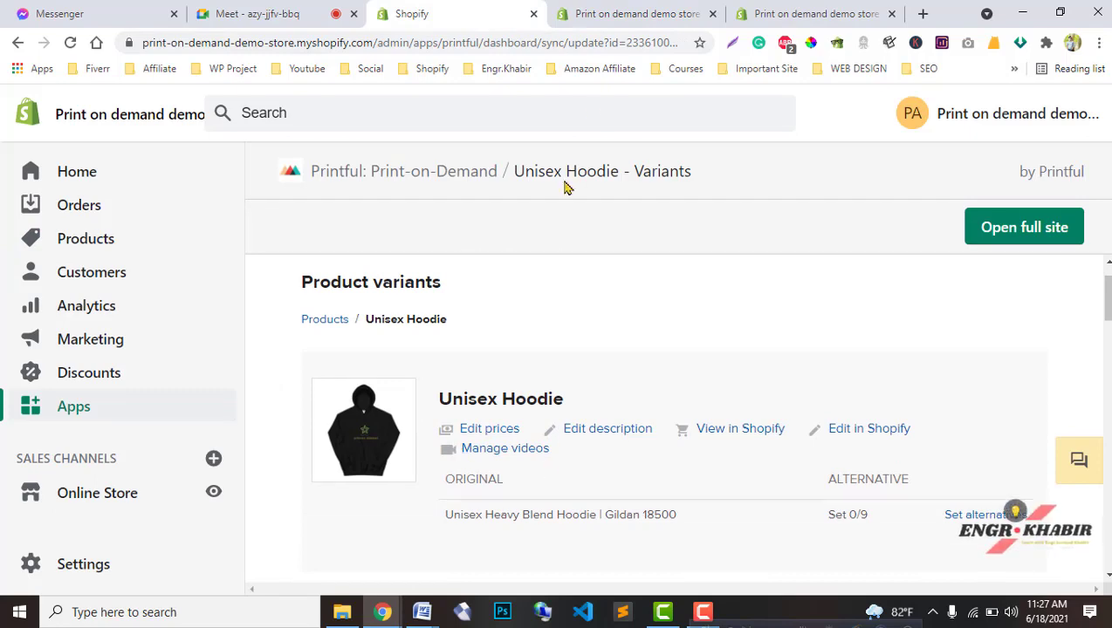
Examine the Unisex Hoodie's variants in Printful, including the Black, Indigo Blue and Red listings with their prices and editing options
left_click(655, 13)
left_click(485, 13)
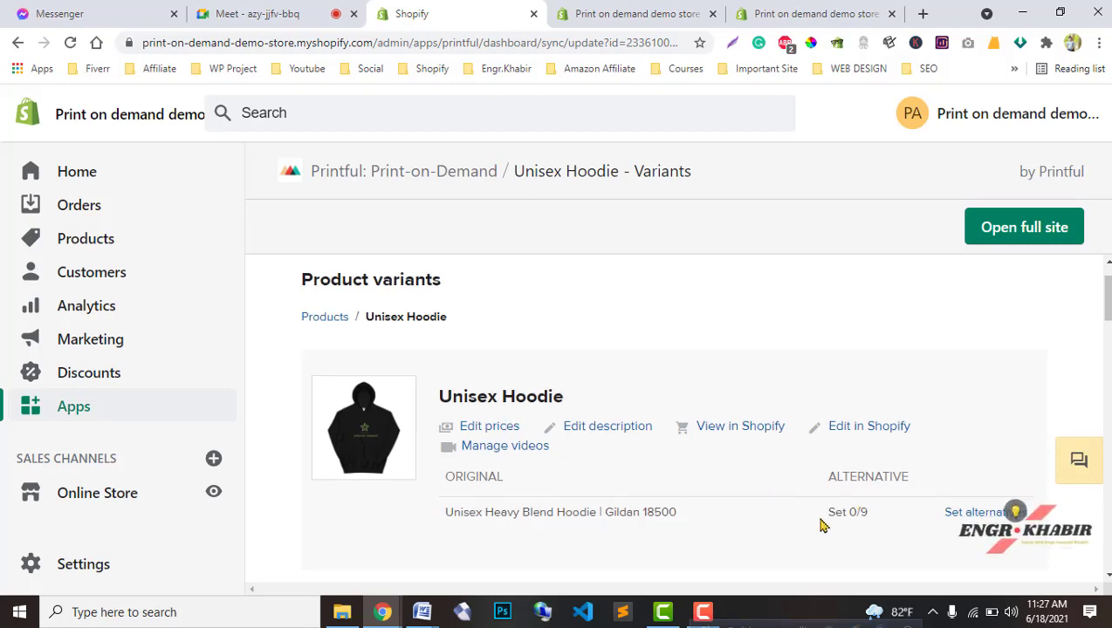
scroll(821, 524, "down", 1)
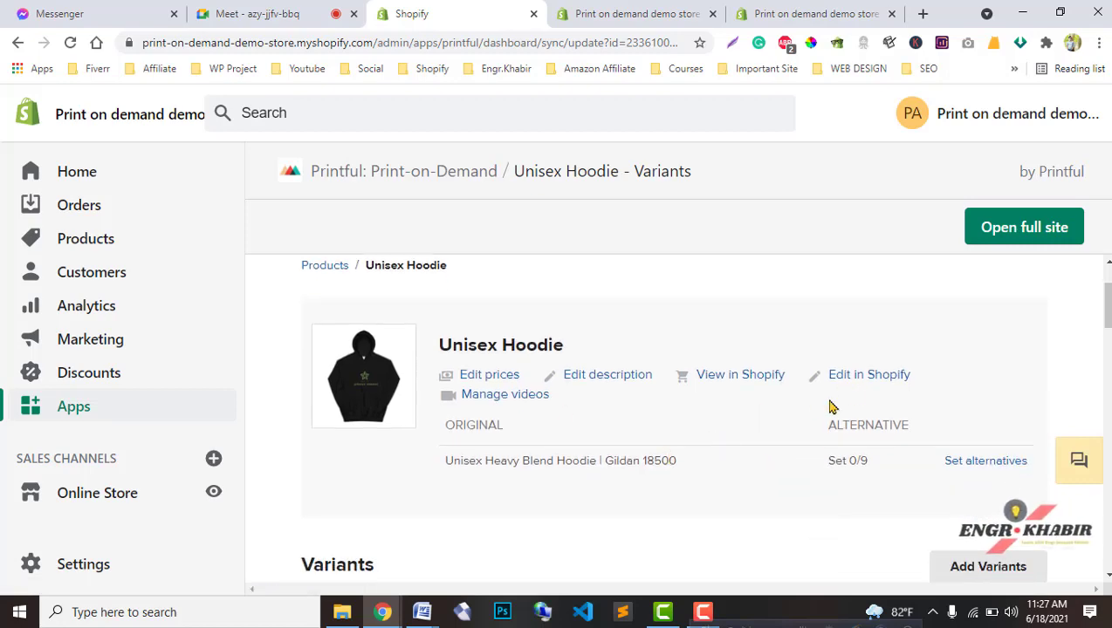
left_click(665, 9)
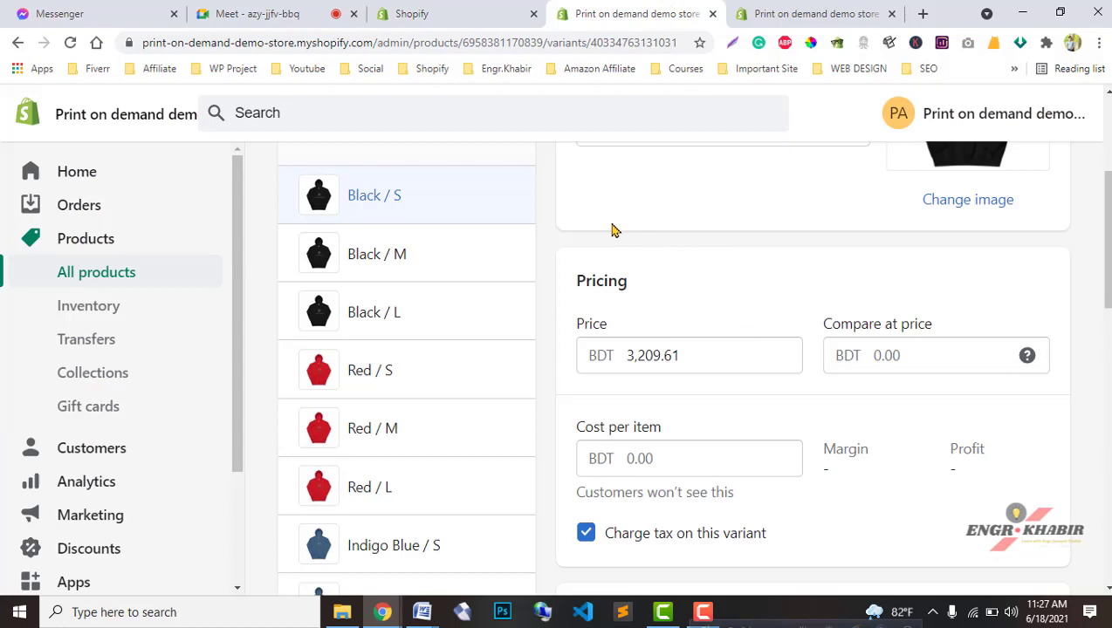
left_click(441, 13)
scroll(480, 550, "down", 4)
scroll(490, 534, "down", 3)
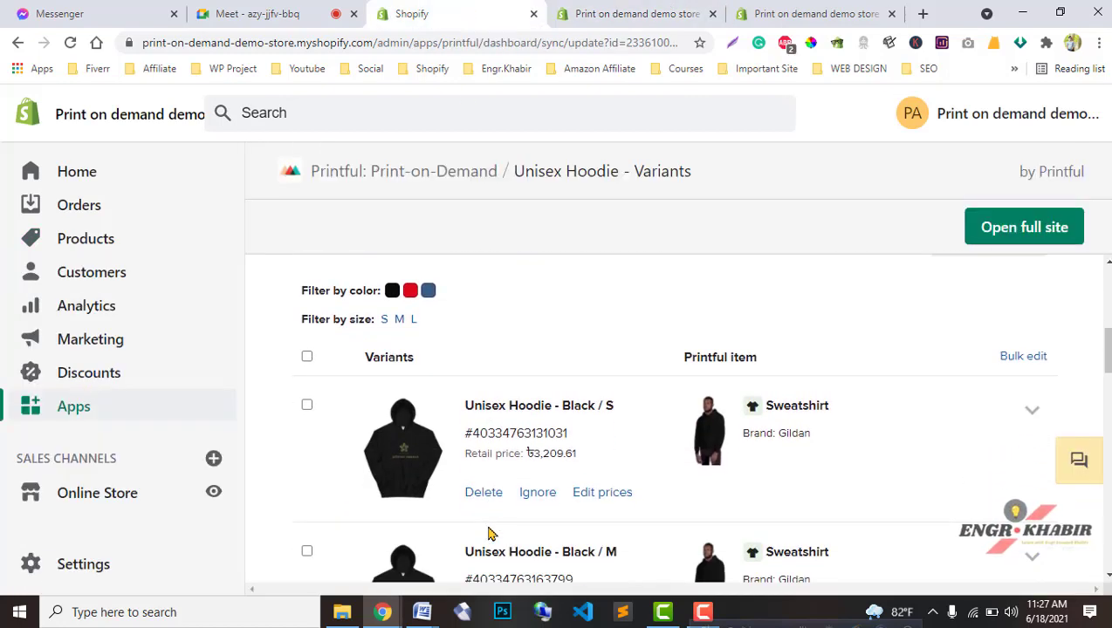
scroll(490, 534, "up", 2)
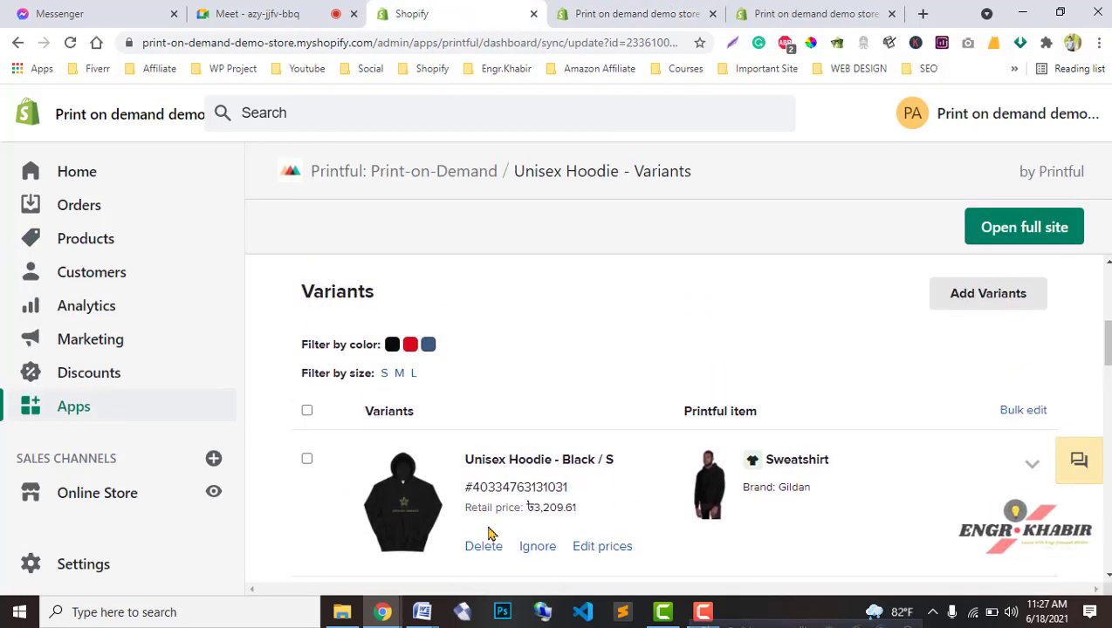
scroll(490, 535, "down", 7)
scroll(489, 534, "down", 8)
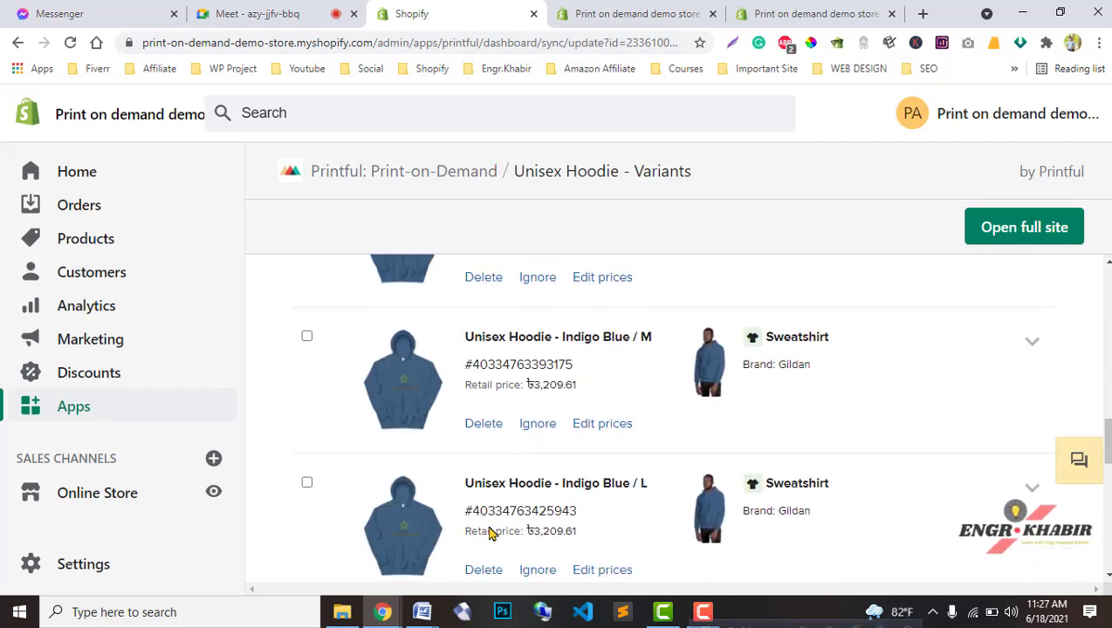
scroll(489, 534, "down", 3)
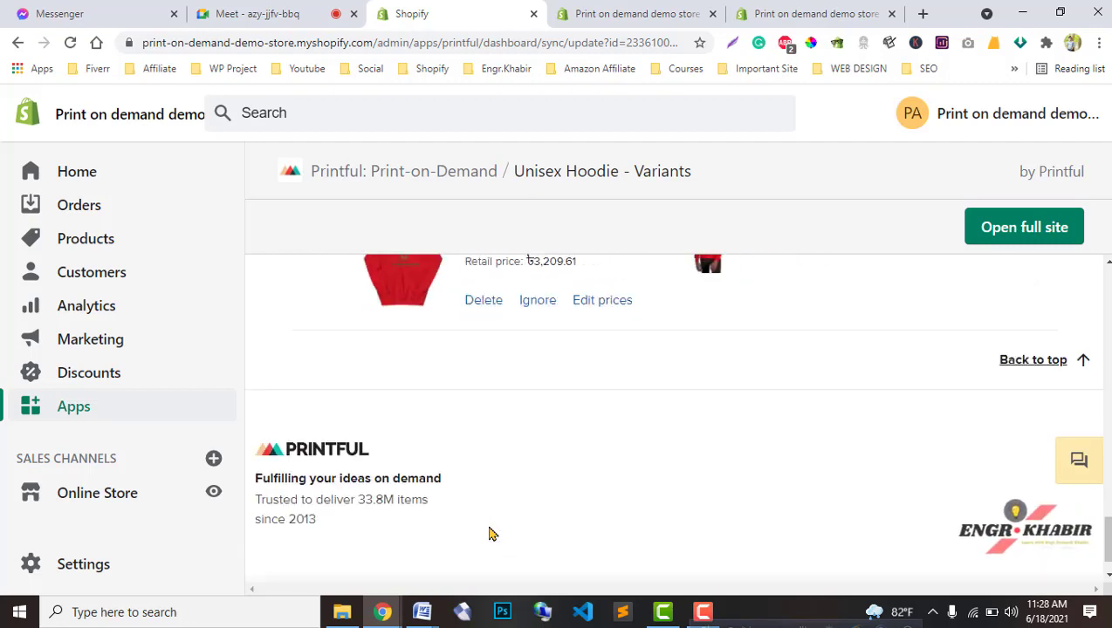
scroll(489, 534, "up", 7)
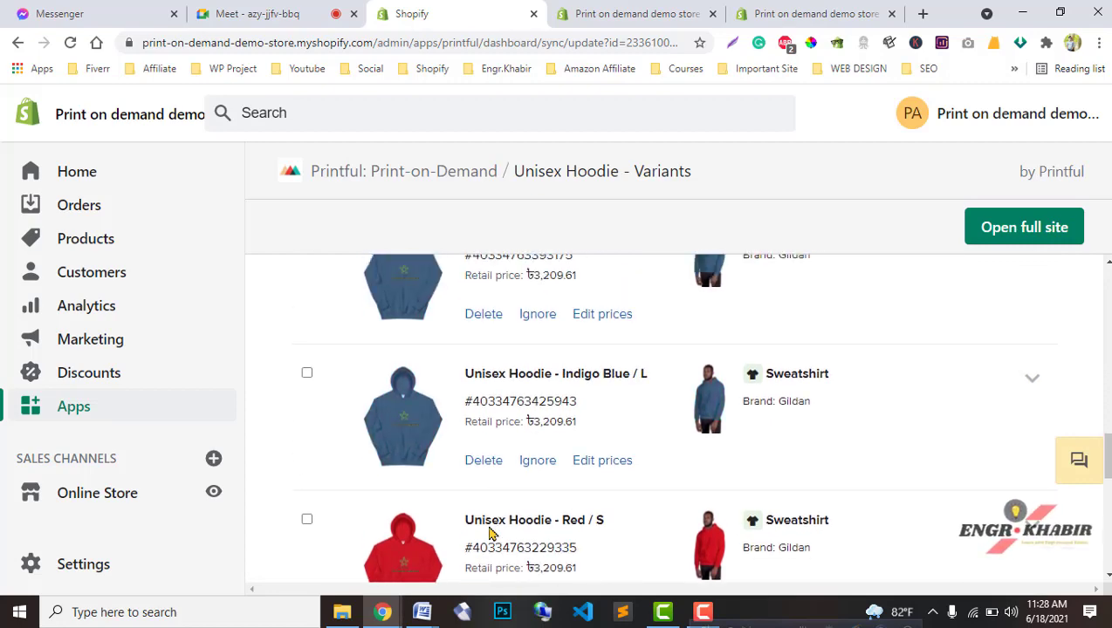
scroll(489, 534, "up", 10)
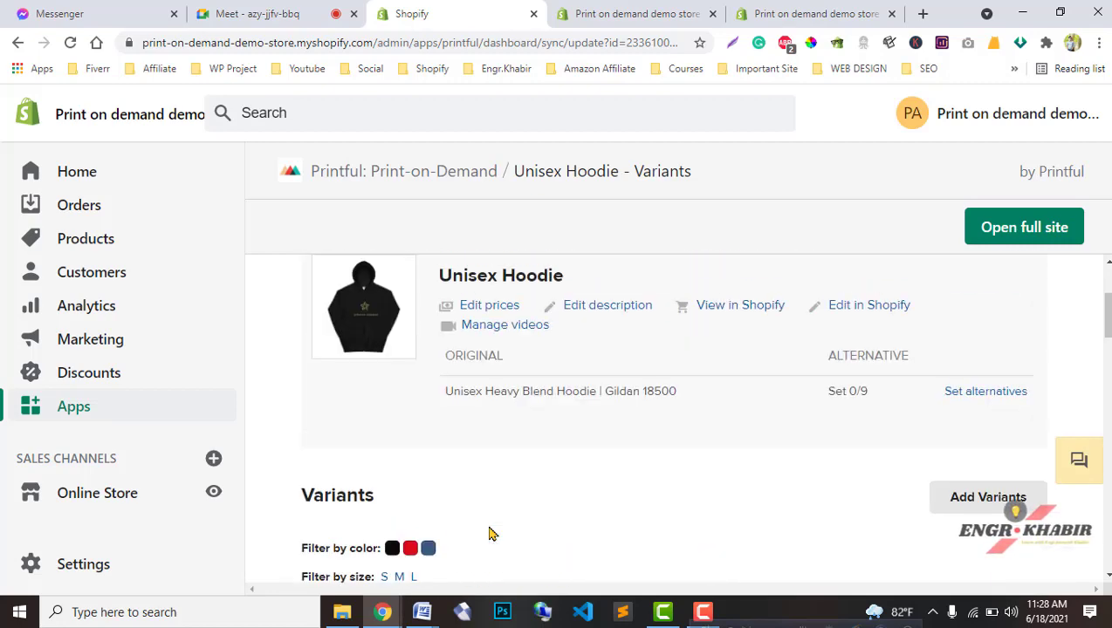
Go to Printful's product templates and open the abc product demo template
scroll(490, 534, "up", 3)
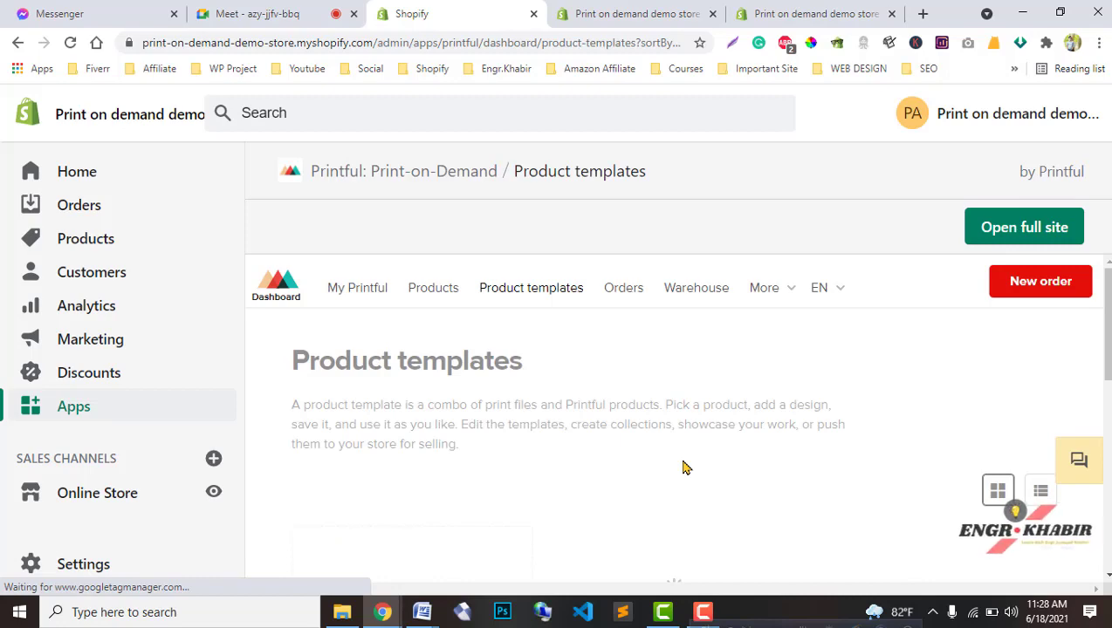
scroll(684, 469, "down", 3)
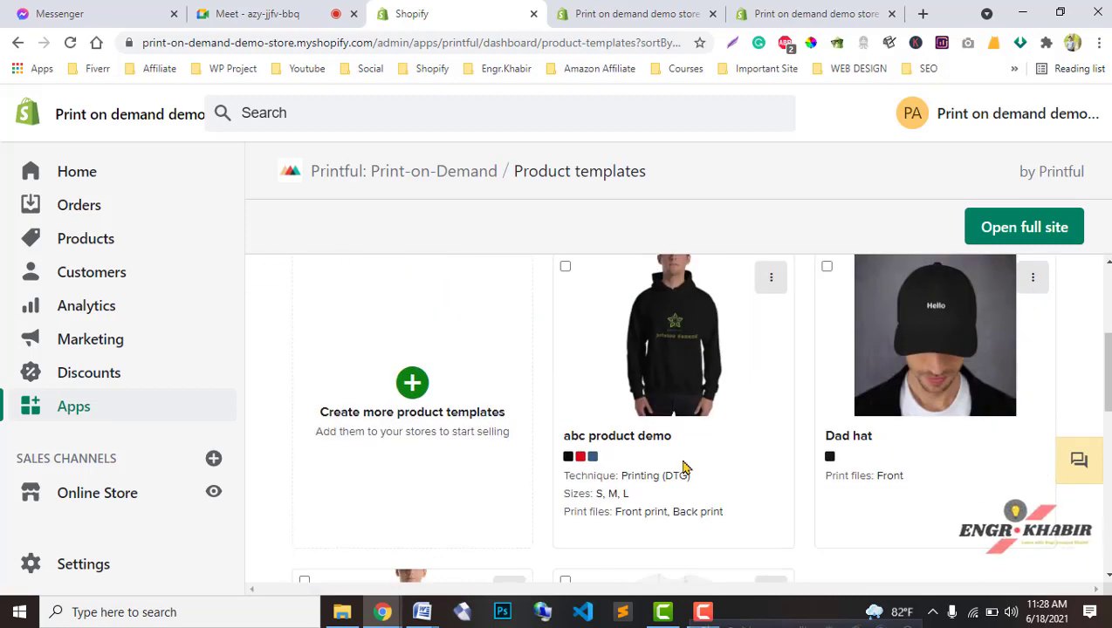
scroll(684, 468, "down", 3)
scroll(685, 469, "up", 3)
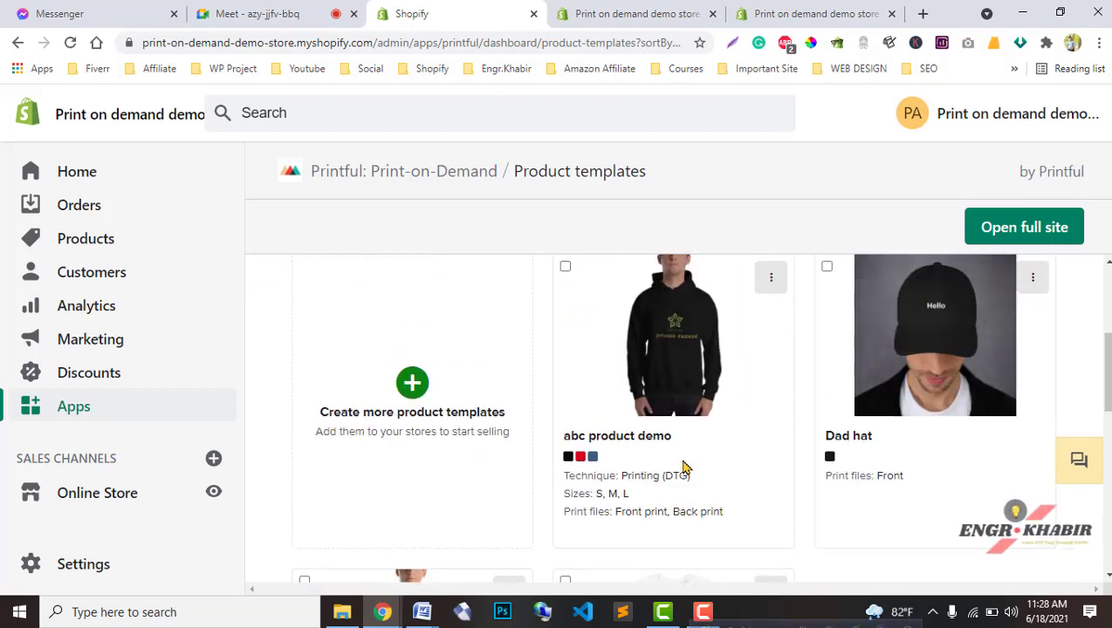
mouse_move(774, 487)
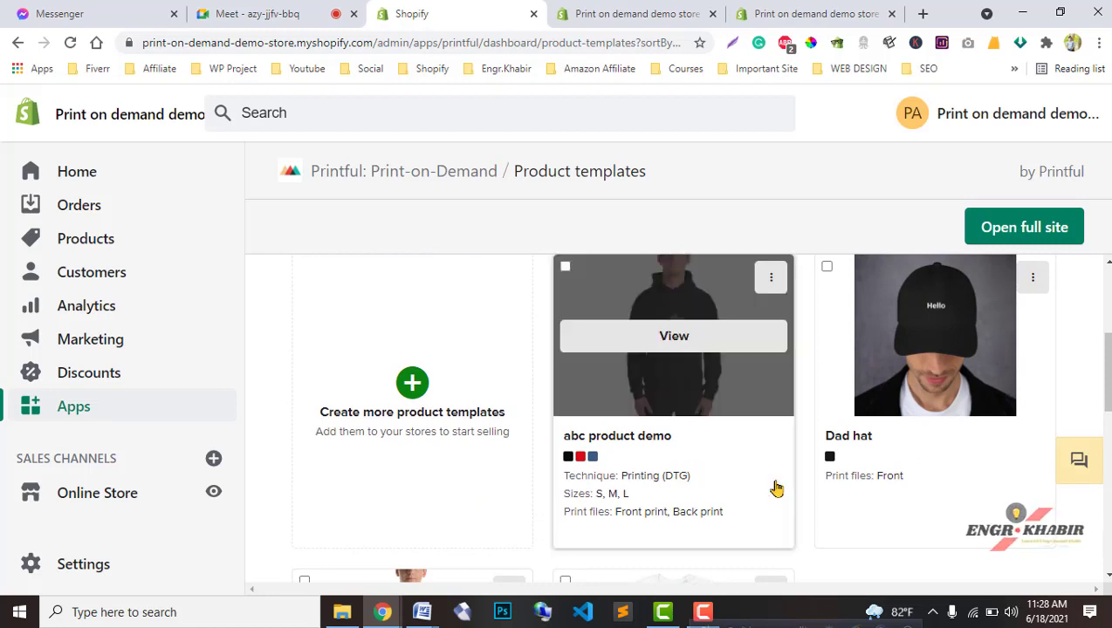
left_click(681, 345)
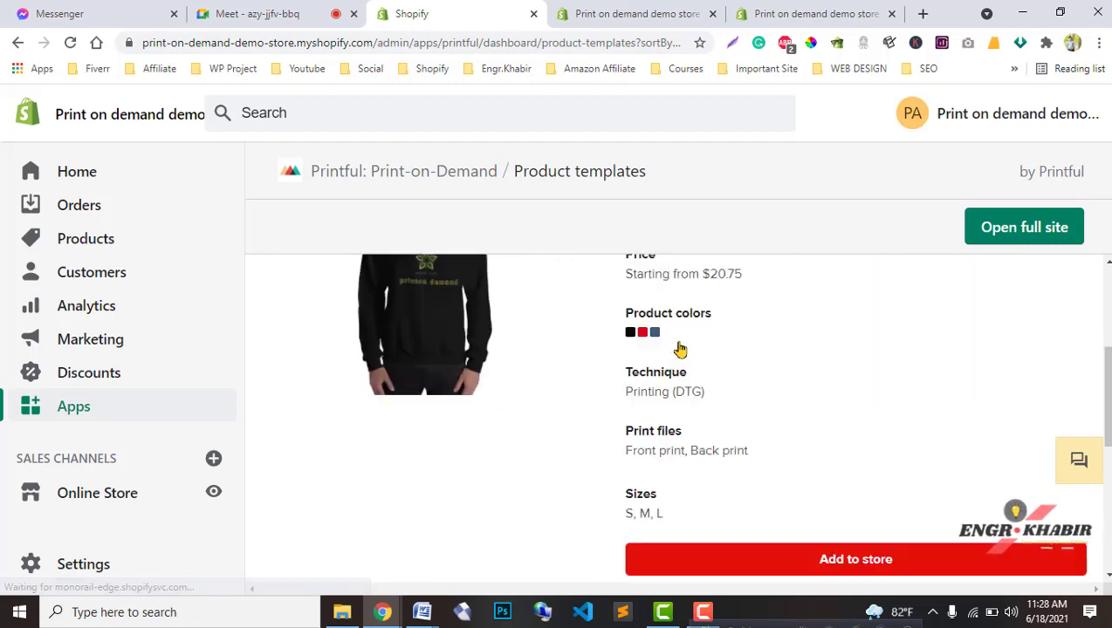
Review the abc product demo template's product details and its options to add to store, make an order or download mockups
scroll(790, 476, "up", 5)
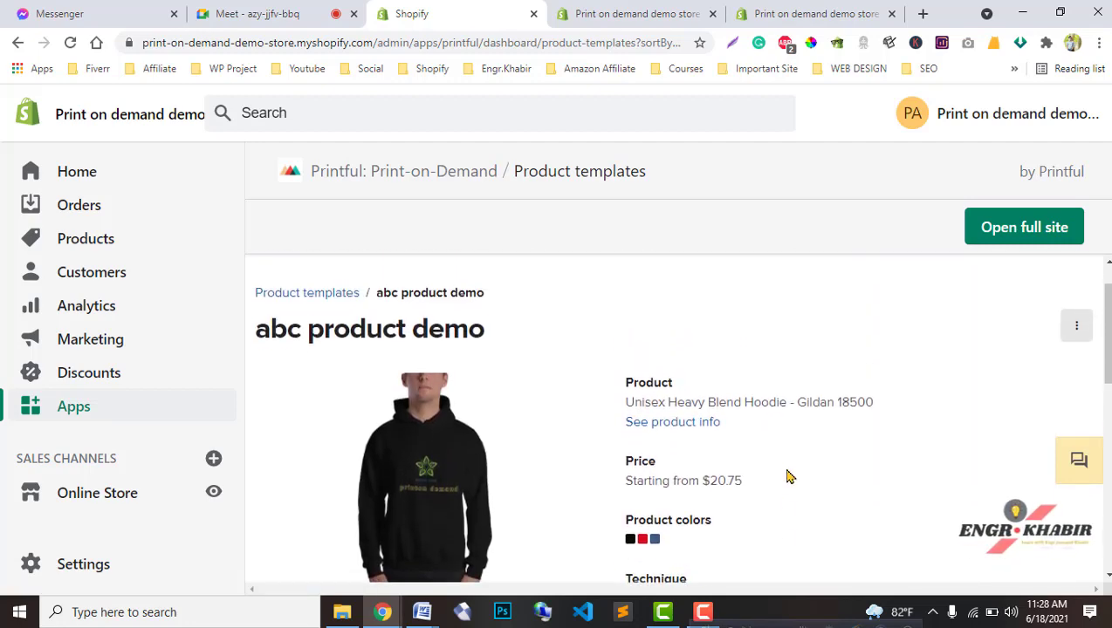
scroll(788, 477, "down", 8)
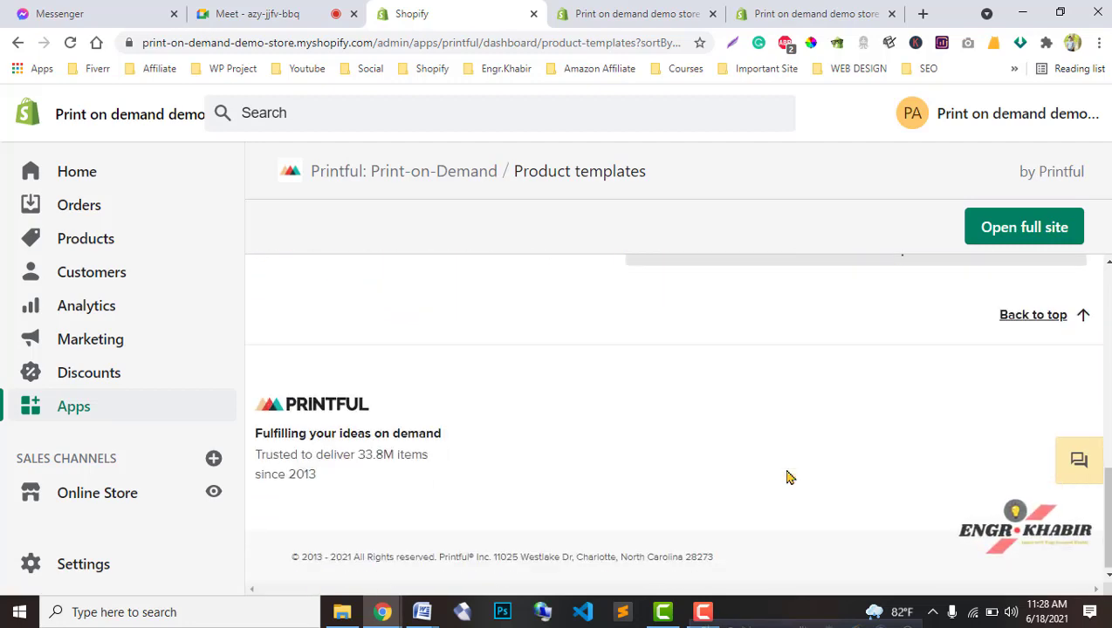
scroll(789, 476, "up", 5)
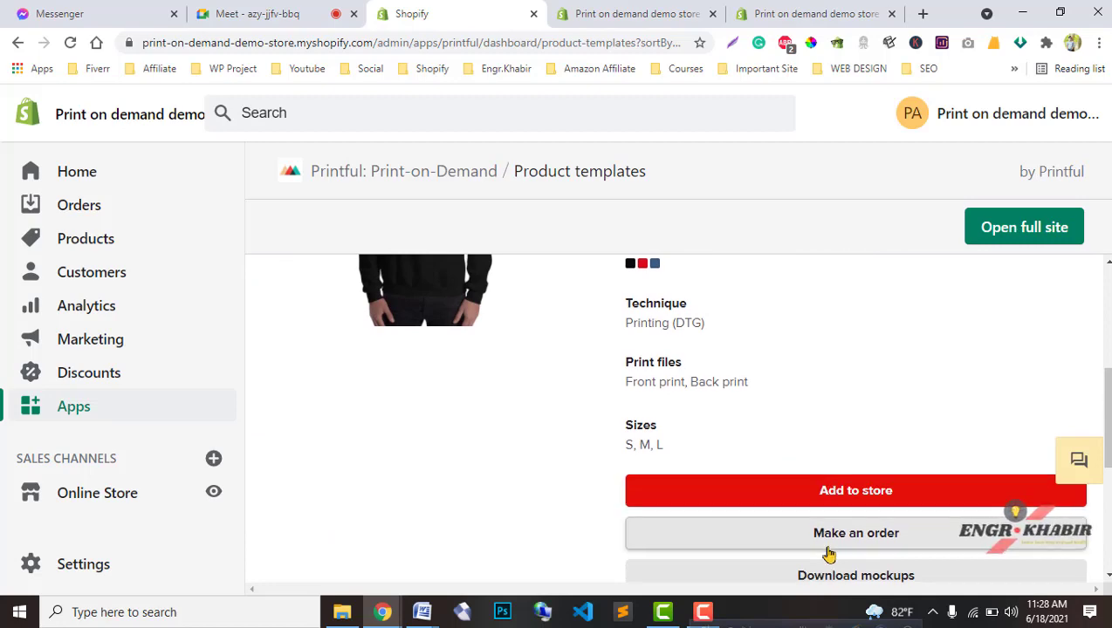
scroll(833, 524, "down", 1)
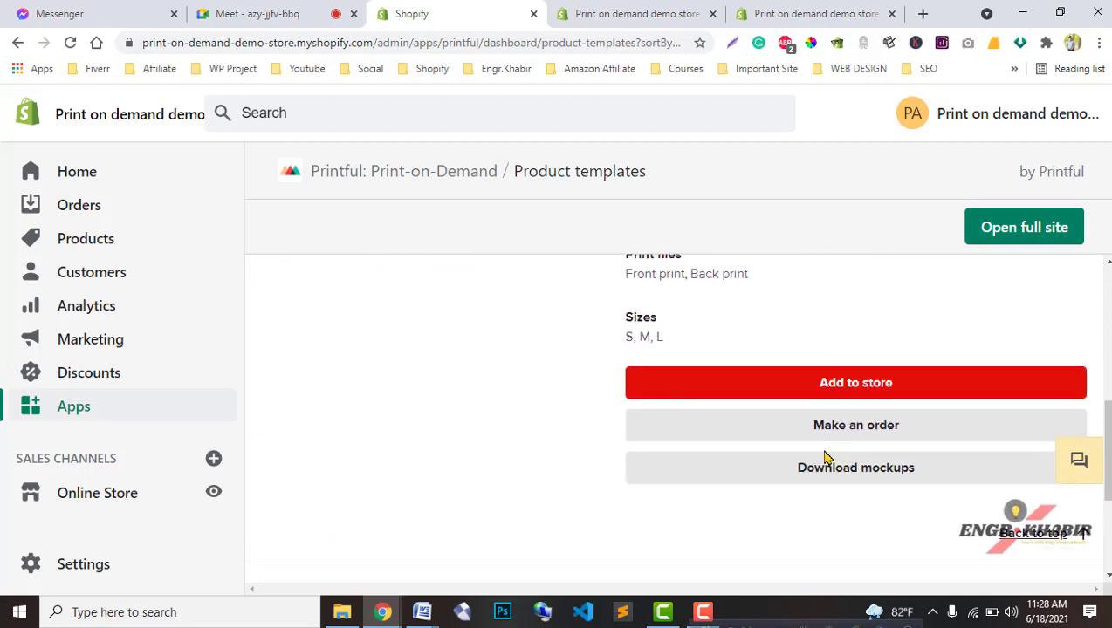
Return to Printful's Products page and look over the Add product option and the suggested products for the latest design
scroll(827, 457, "up", 5)
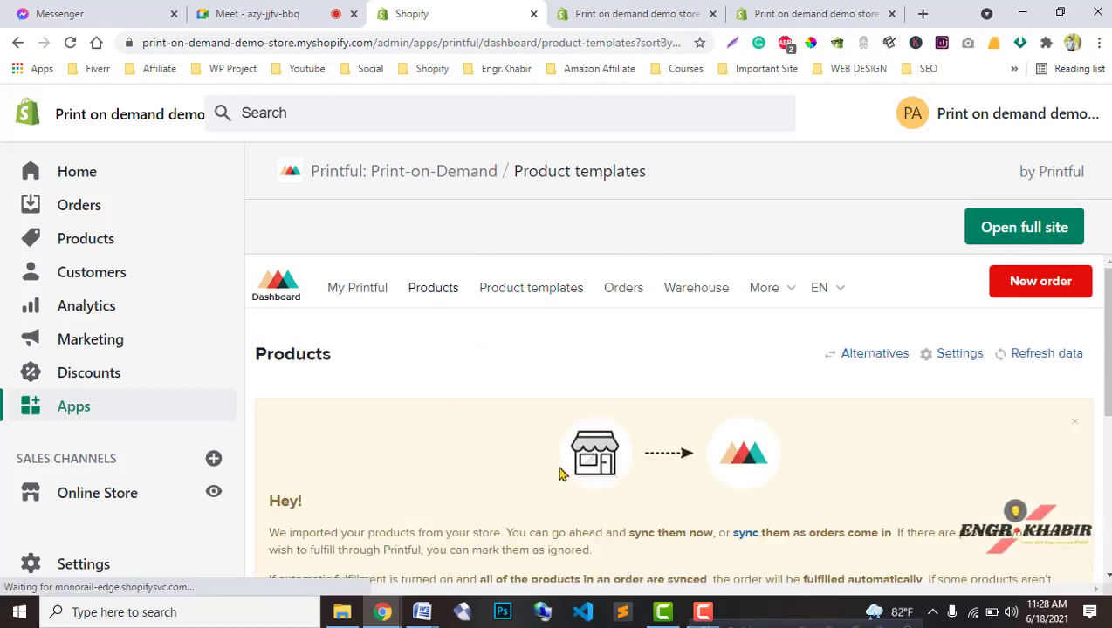
scroll(794, 445, "down", 2)
scroll(705, 438, "up", 1)
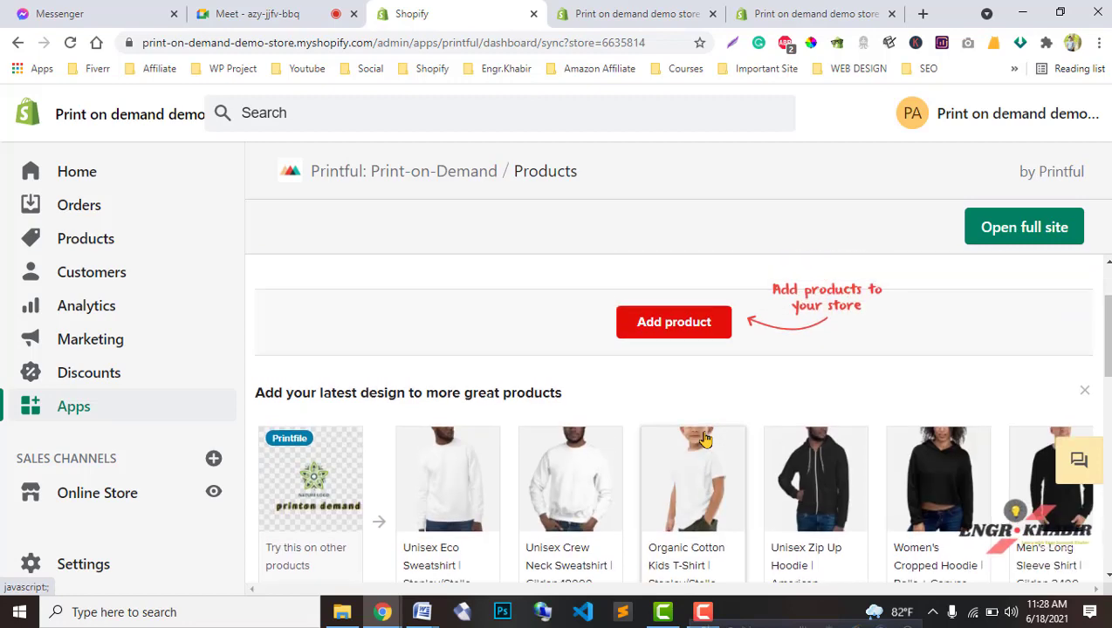
scroll(706, 439, "down", 1)
scroll(694, 449, "up", 3)
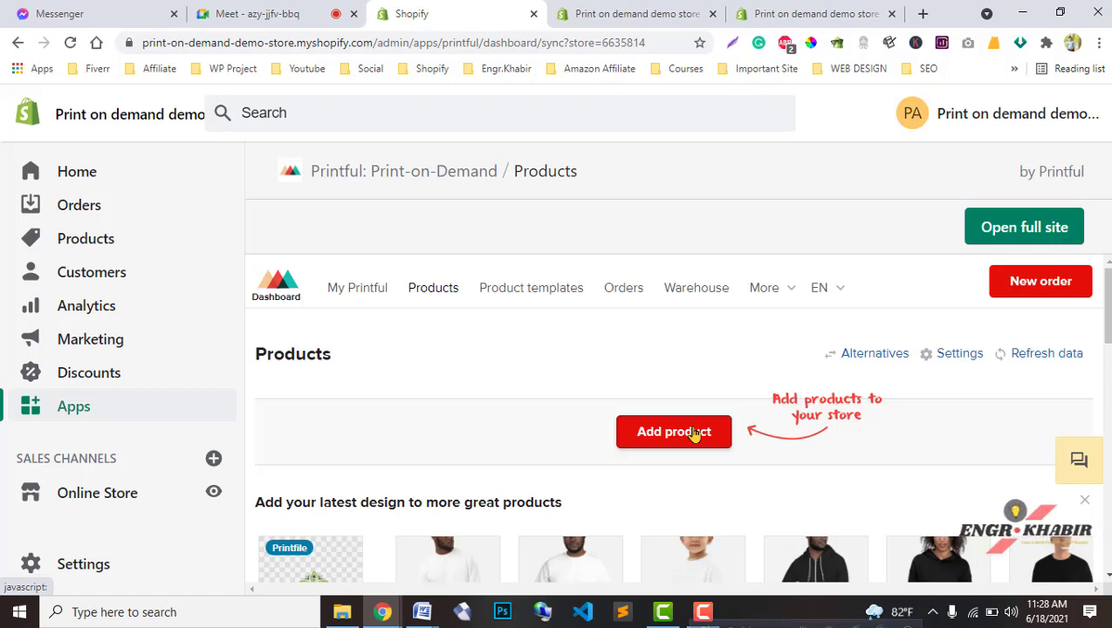
View the online store from Shopify's Themes page and bring up the storefront with the Unisex Hoodie
left_click(616, 14)
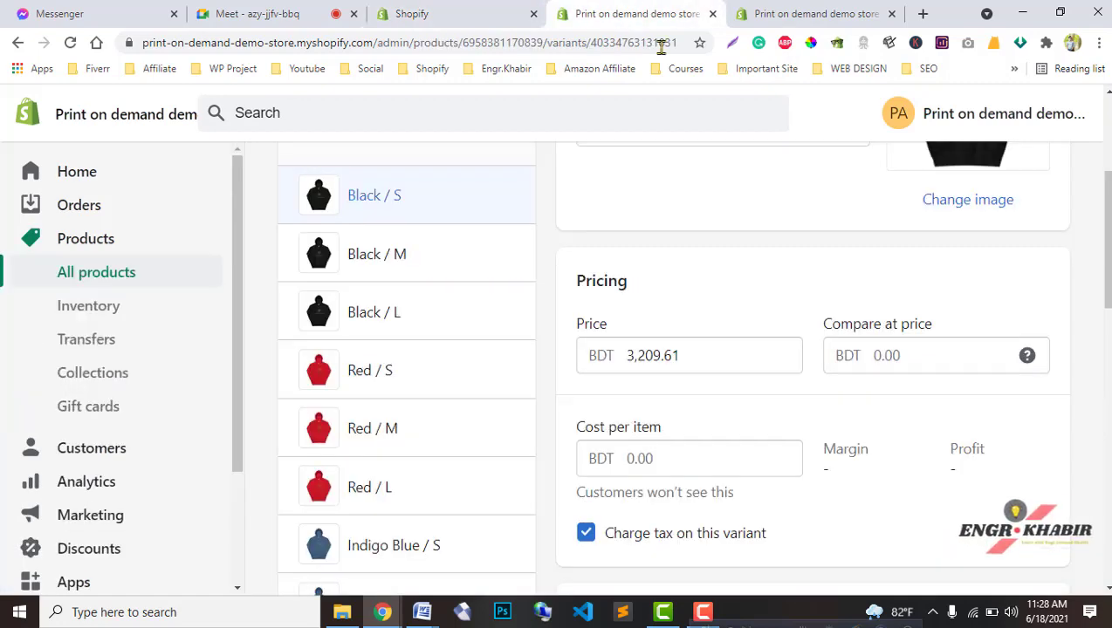
left_click(803, 7)
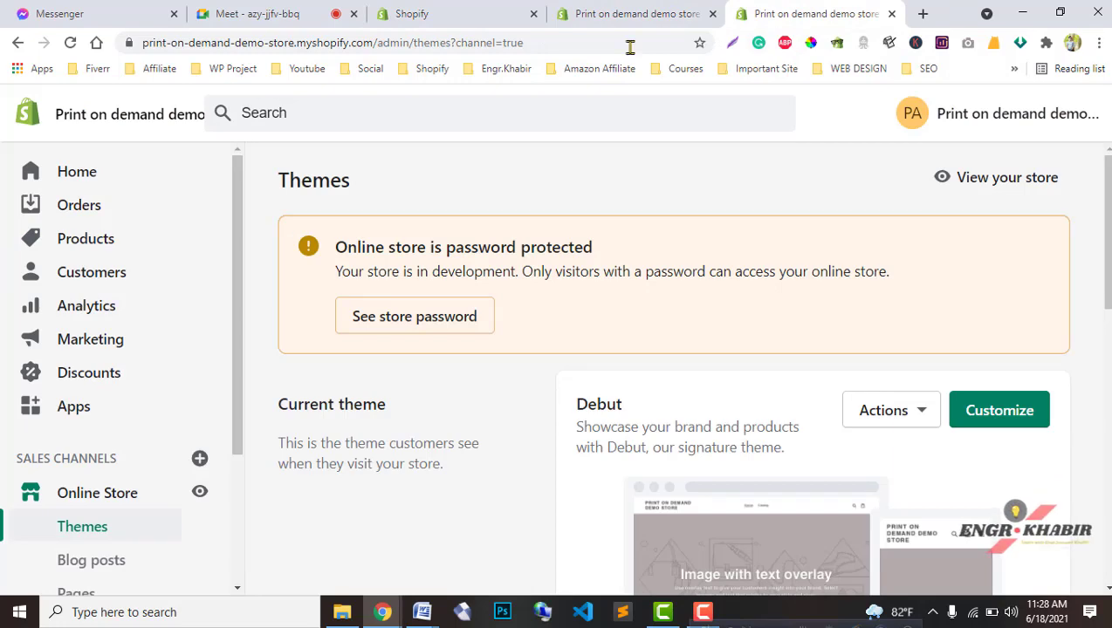
left_click(629, 9)
left_click(774, 8)
left_click(976, 179)
left_click(478, 10)
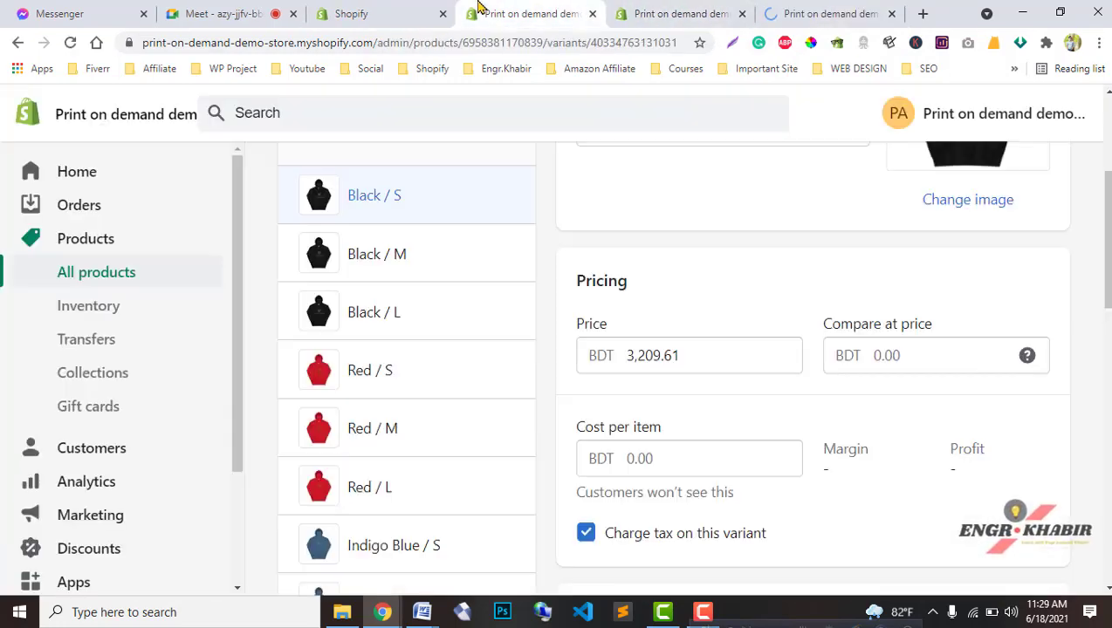
left_click(359, 11)
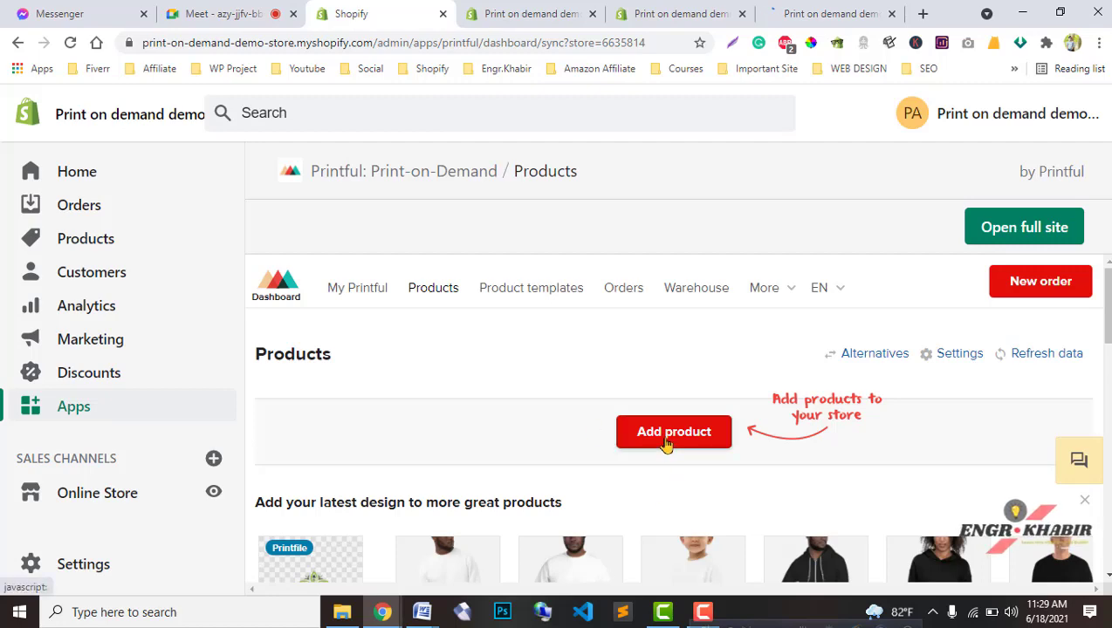
scroll(667, 454, "down", 3)
scroll(698, 357, "up", 1)
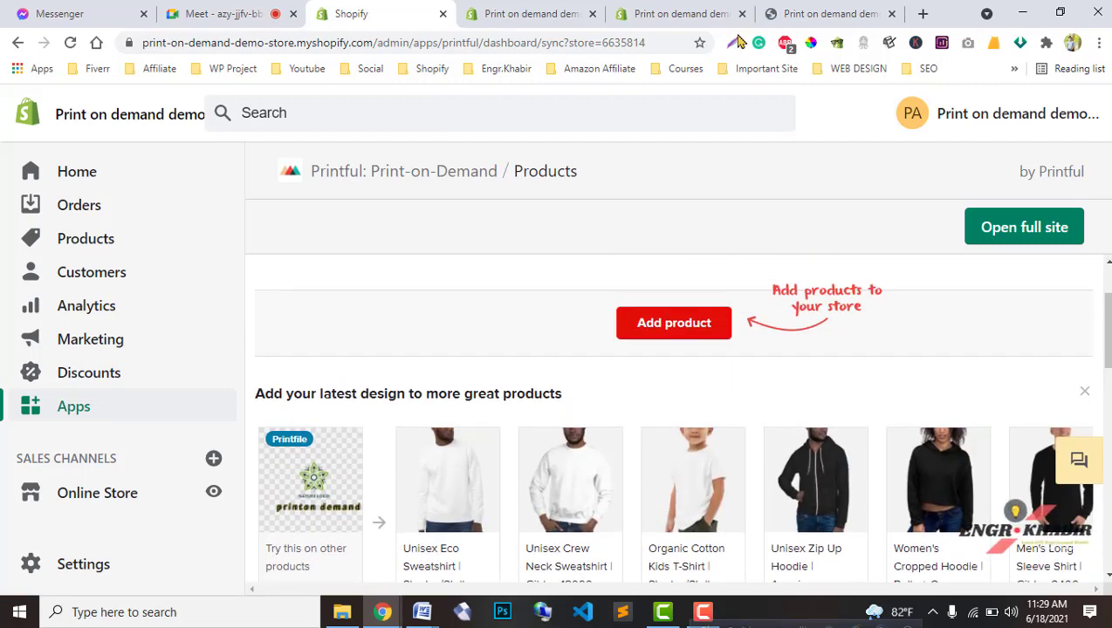
left_click(804, 11)
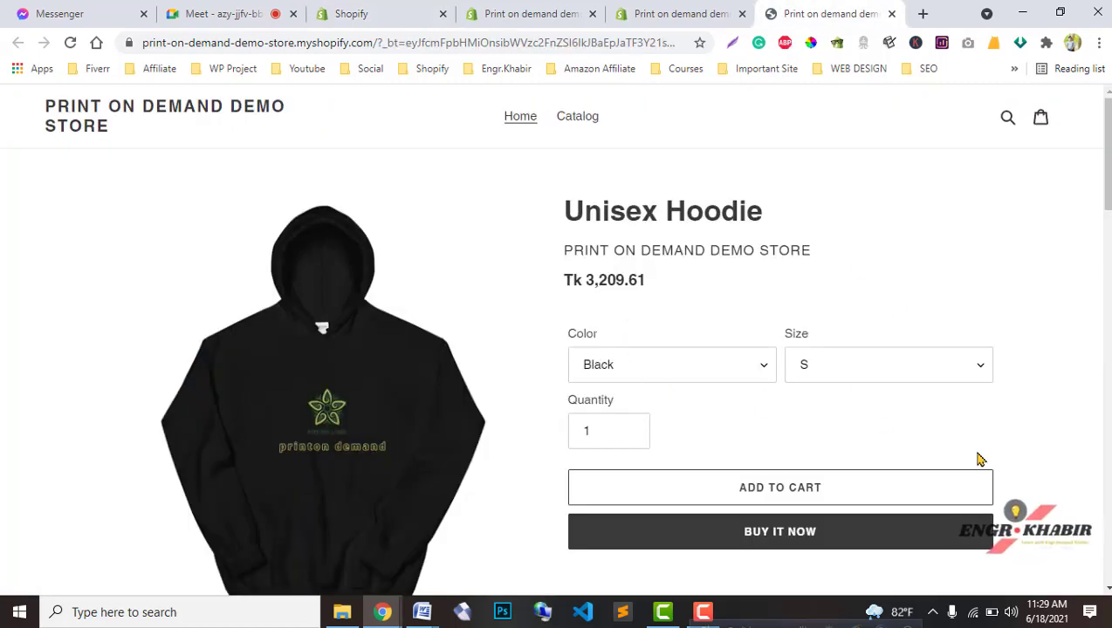
Review the Unisex Hoodie on the storefront, including its price, color and size options, purchase buttons, images and description
scroll(979, 459, "down", 1)
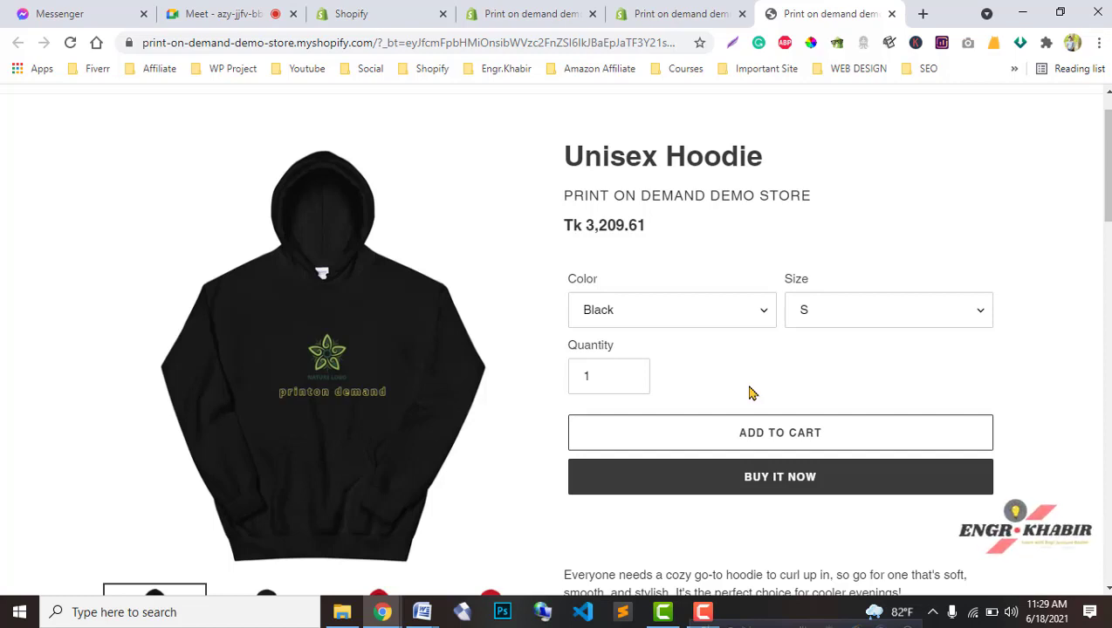
left_click(528, 13)
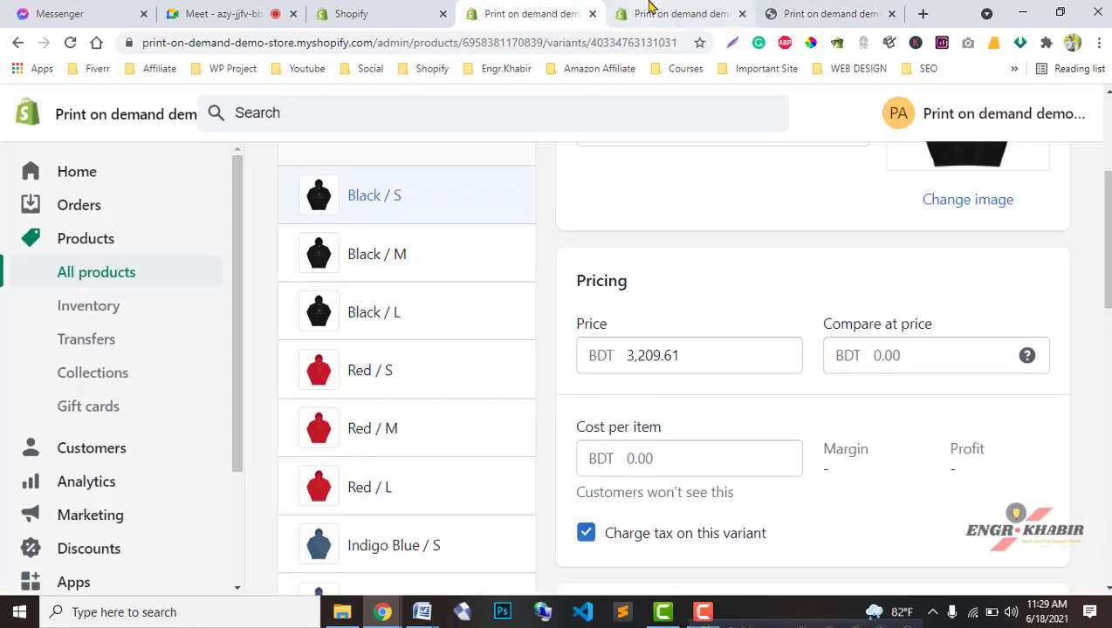
left_click(717, 7)
left_click(384, 7)
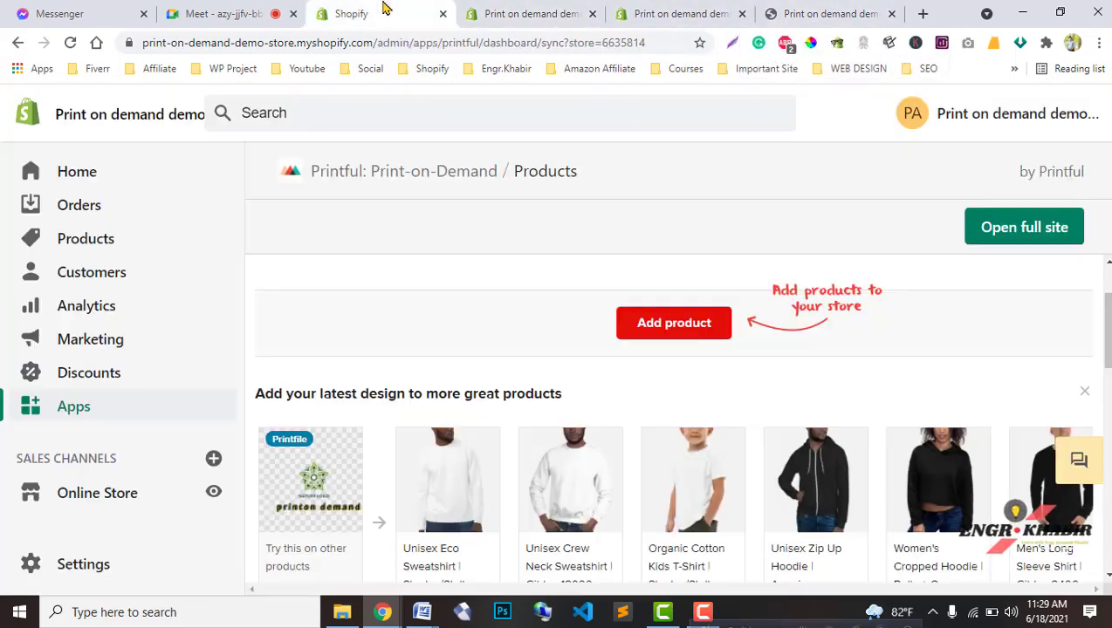
left_click(665, 7)
left_click(796, 7)
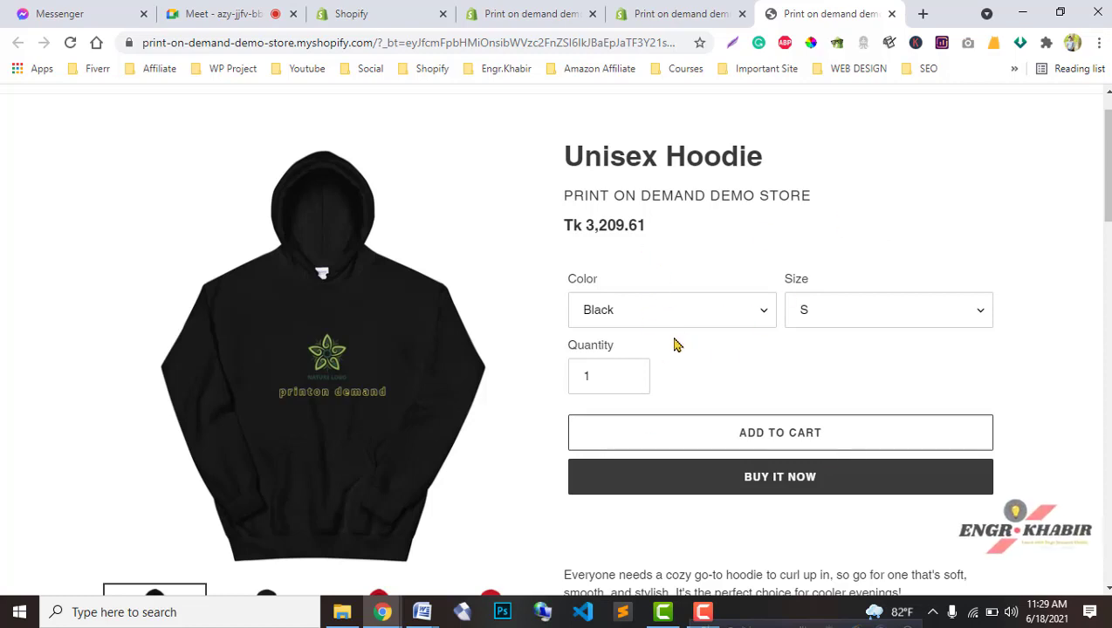
scroll(698, 477, "down", 1)
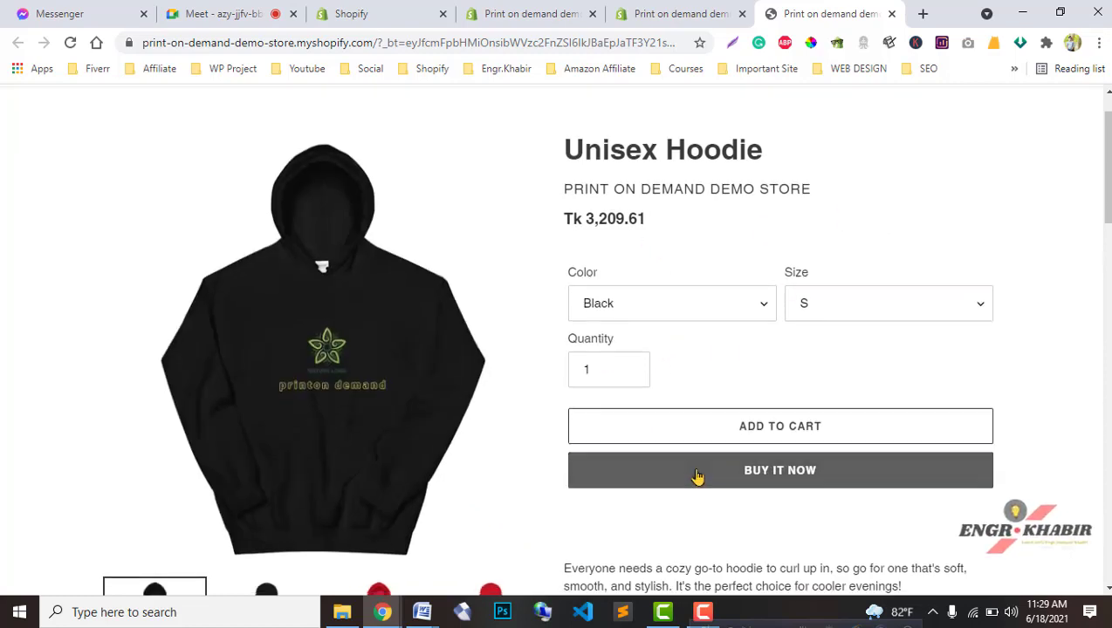
scroll(698, 478, "down", 1)
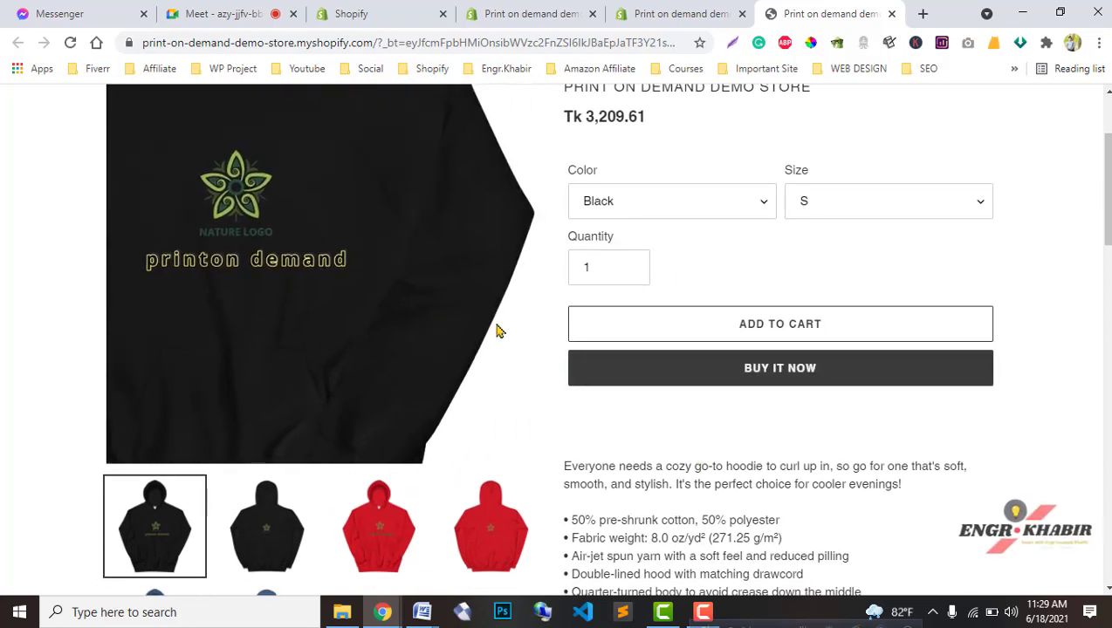
scroll(661, 301, "up", 1)
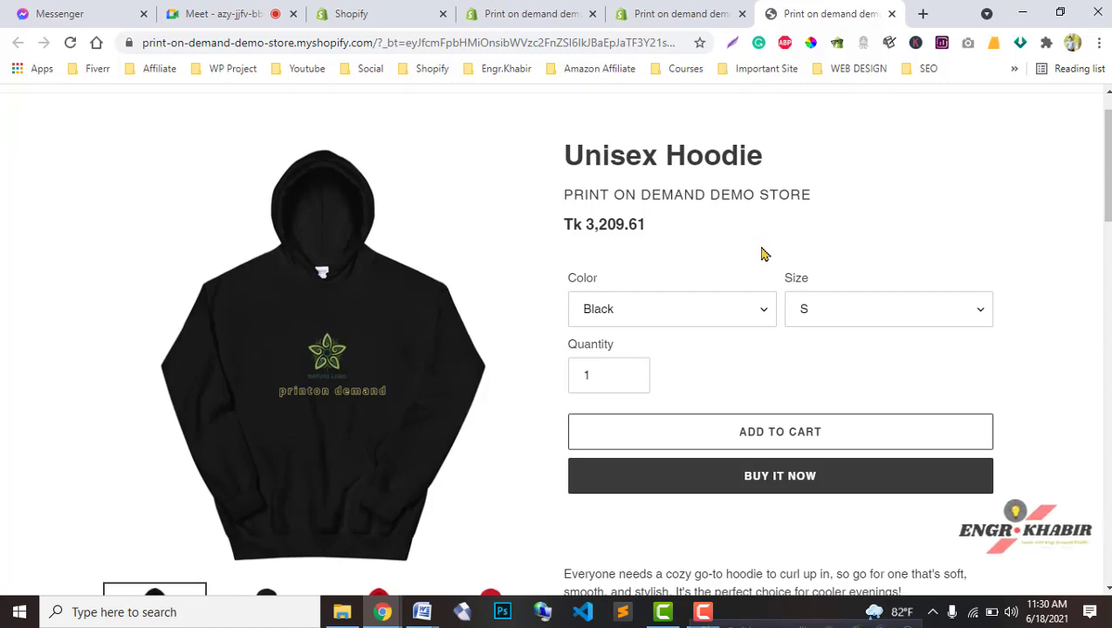
scroll(759, 254, "down", 1)
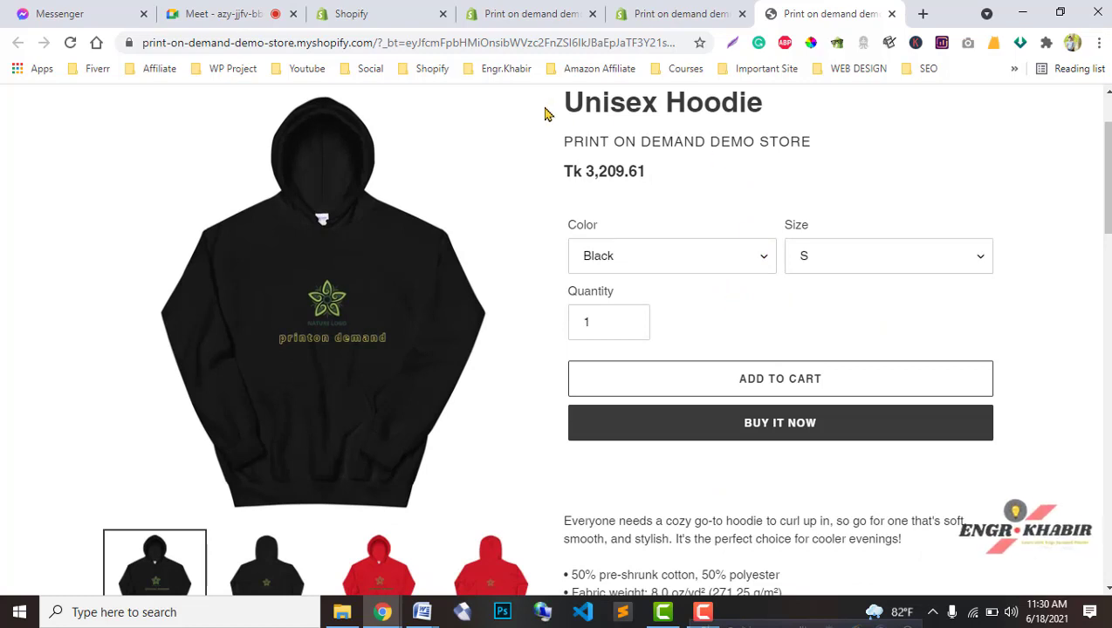
Look over the Unisex Hoodie's color, size and quantity options and its thumbnails on the storefront page
left_click_drag(546, 111, 674, 262)
left_click(739, 298)
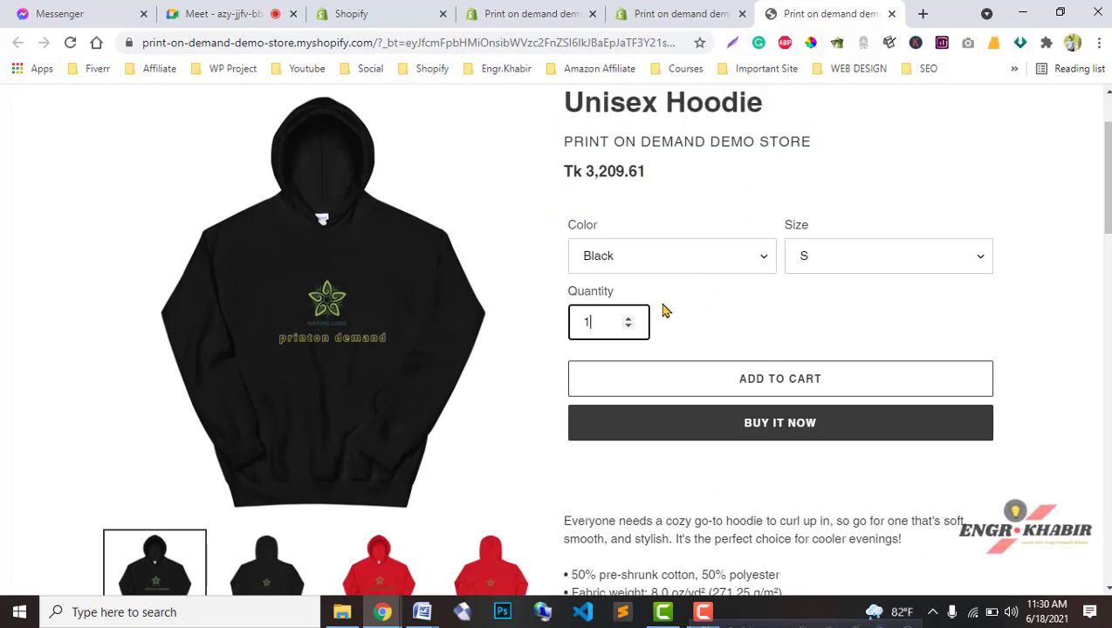
left_click_drag(556, 219, 846, 343)
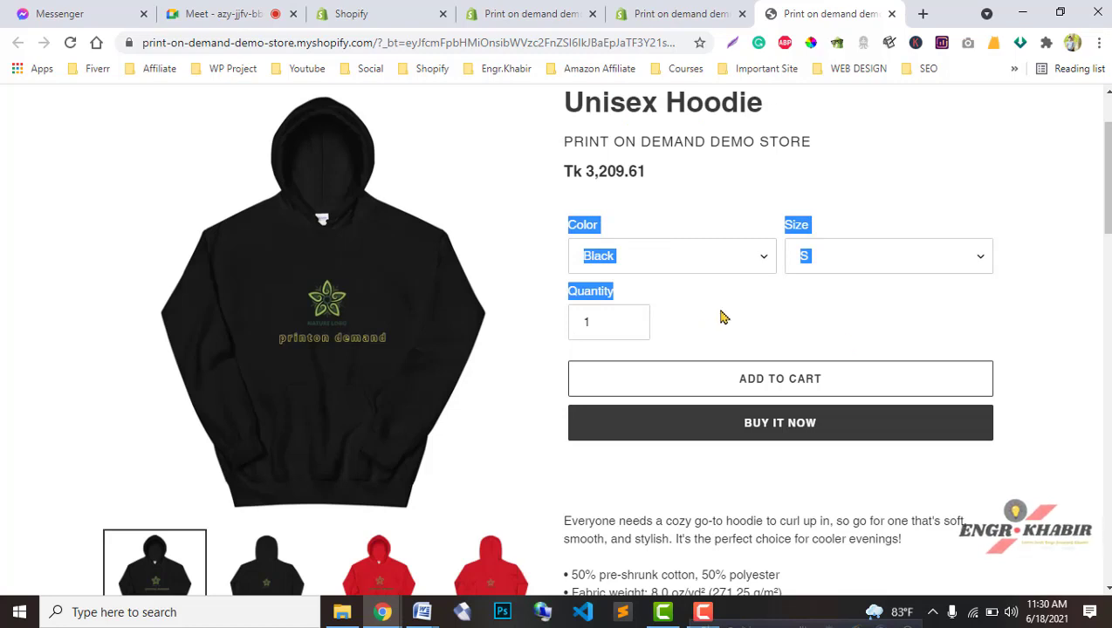
left_click(670, 297)
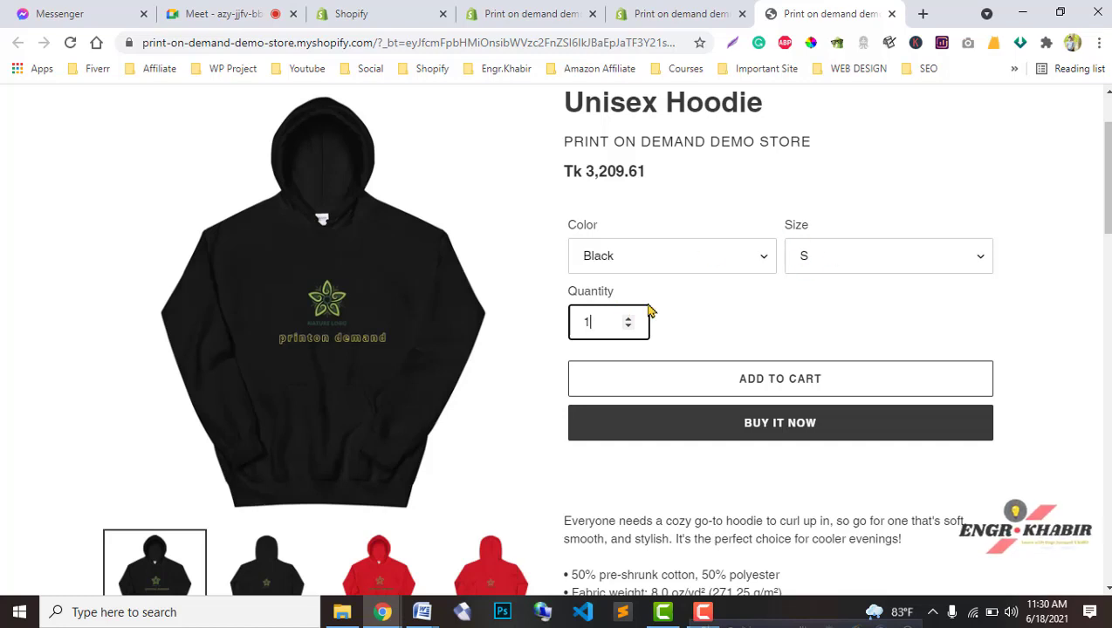
scroll(851, 321, "down", 3)
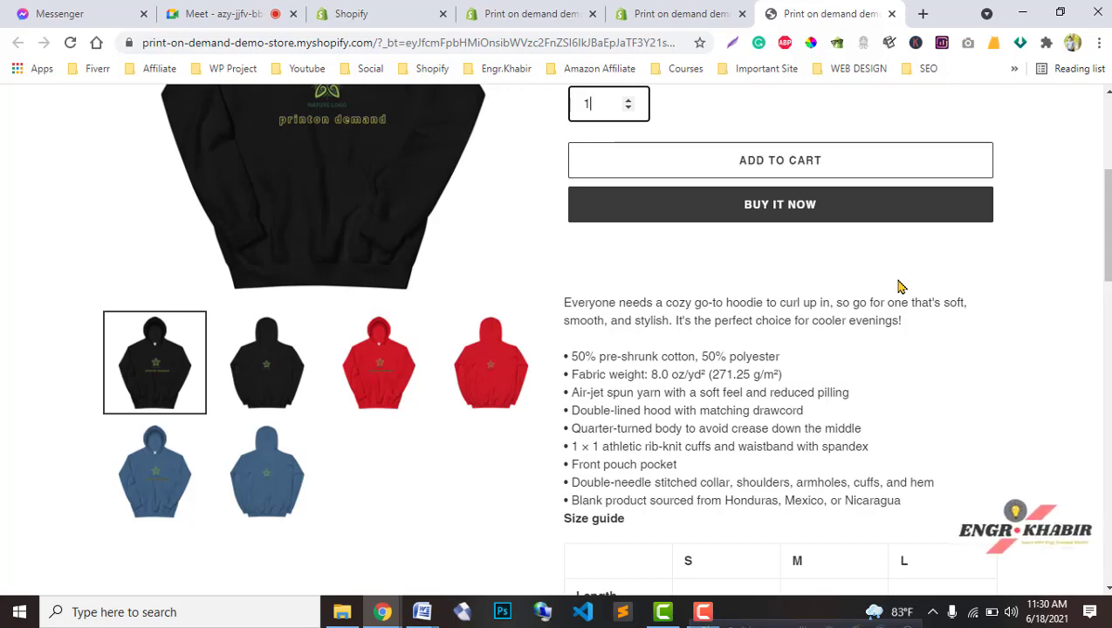
scroll(991, 224, "up", 4)
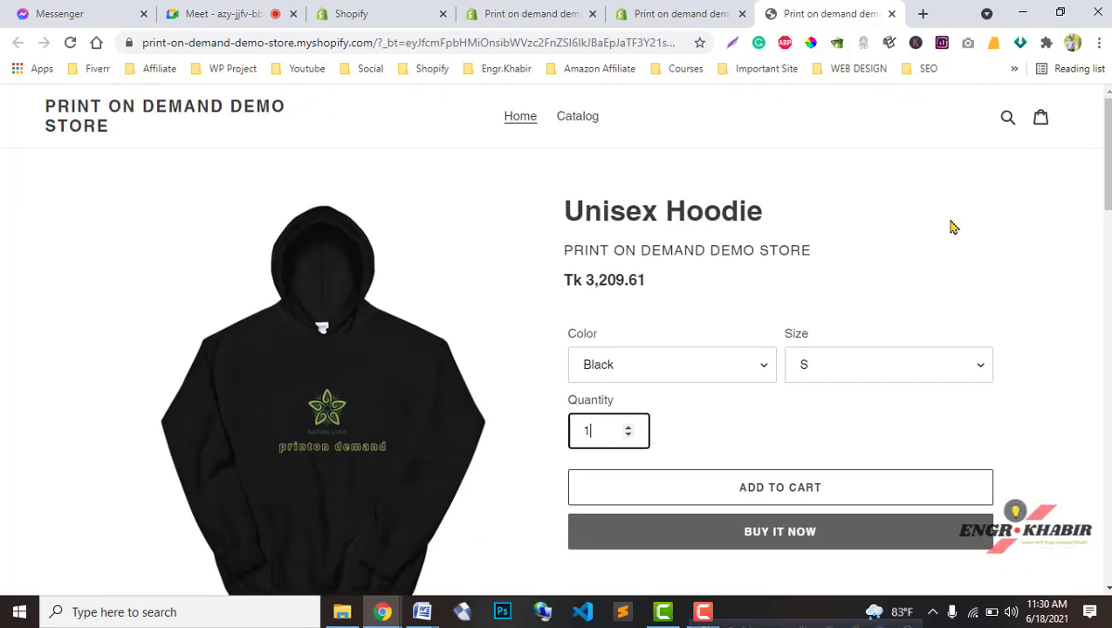
Leave the storefront and switch to Document2 in Microsoft Word with the Print on demand Store notes
left_click(528, 12)
left_click(637, 13)
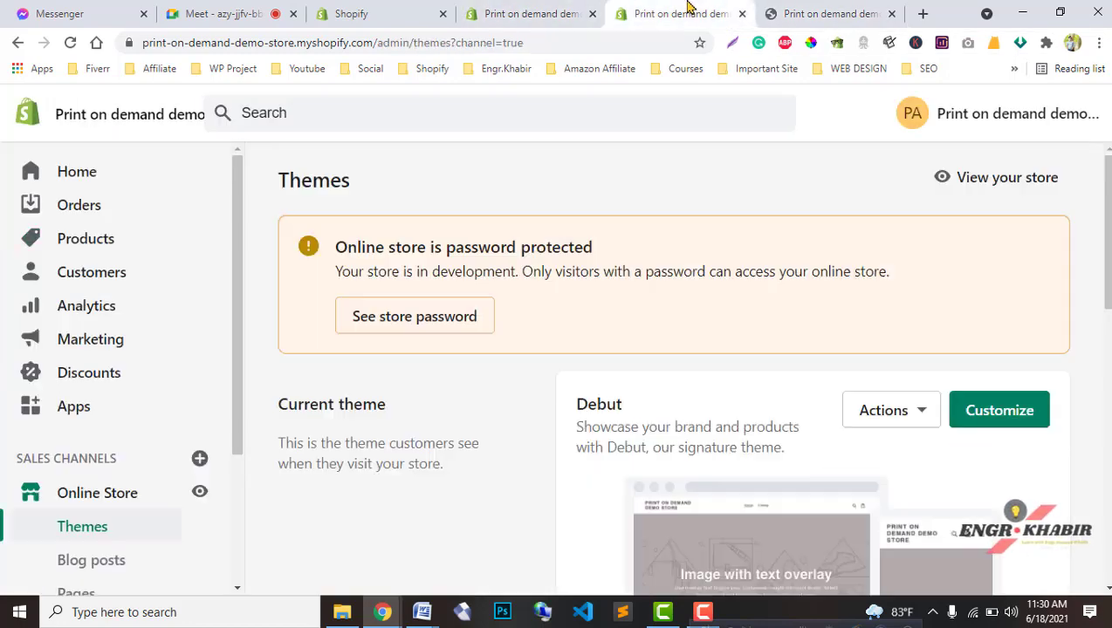
mouse_move(422, 613)
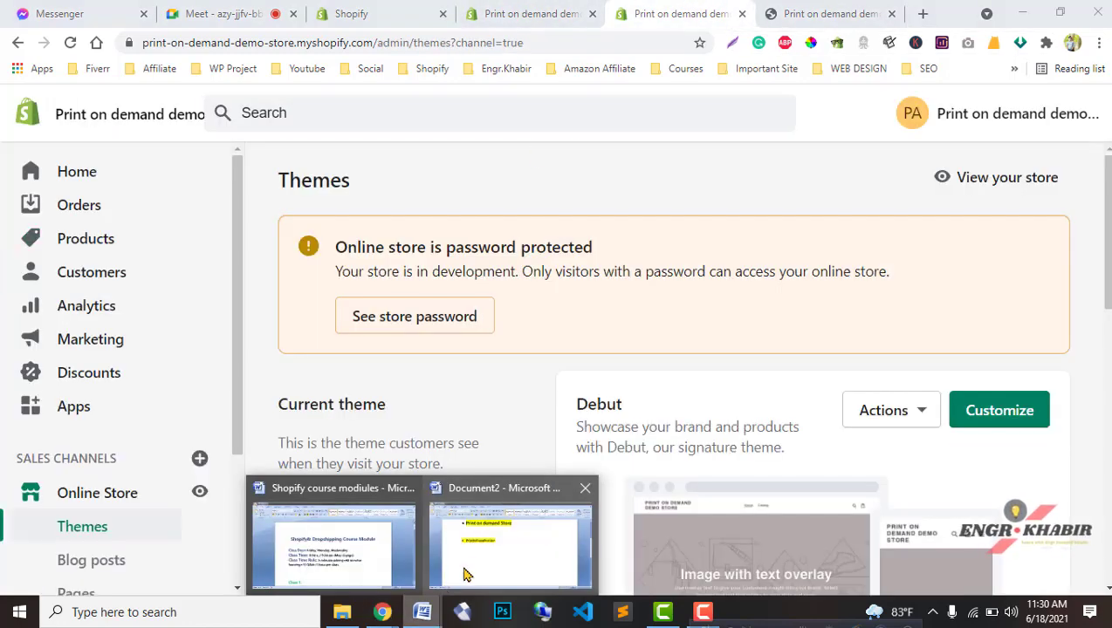
left_click(461, 573)
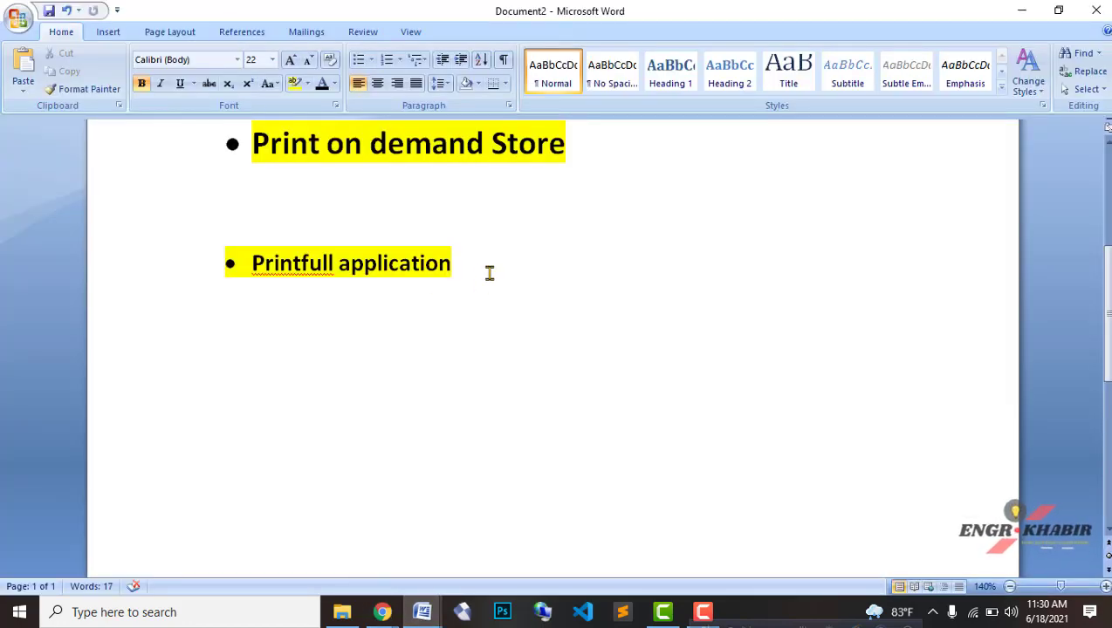
type("print one")
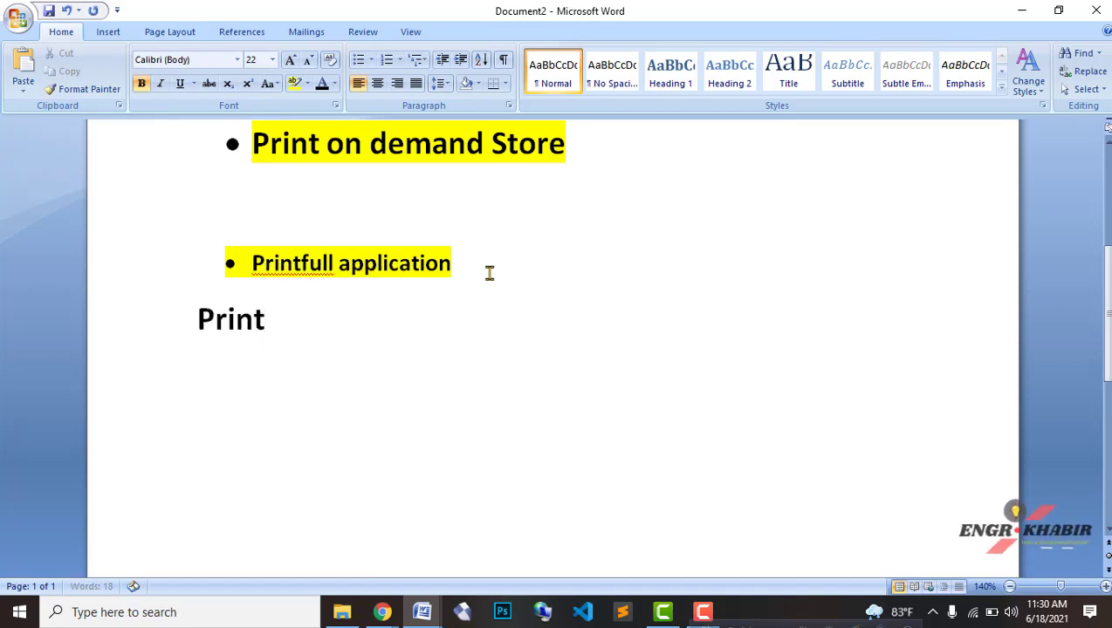
key("BackSpace")
key("BackSpace")
key("BackSpace")
key("BackSpace")
key("BackSpace")
key("BackSpace")
key("BackSpace")
key("BackSpace")
key("BackSpace")
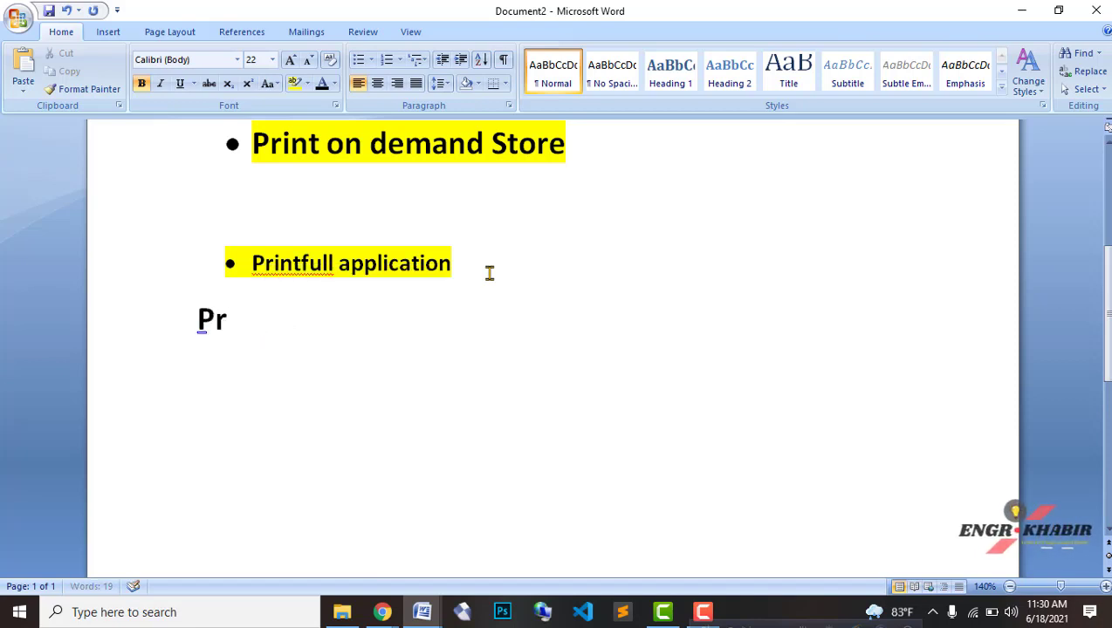
Add the line "Assignment :" below the Printfull application bullet and start a new line under it
type("assin")
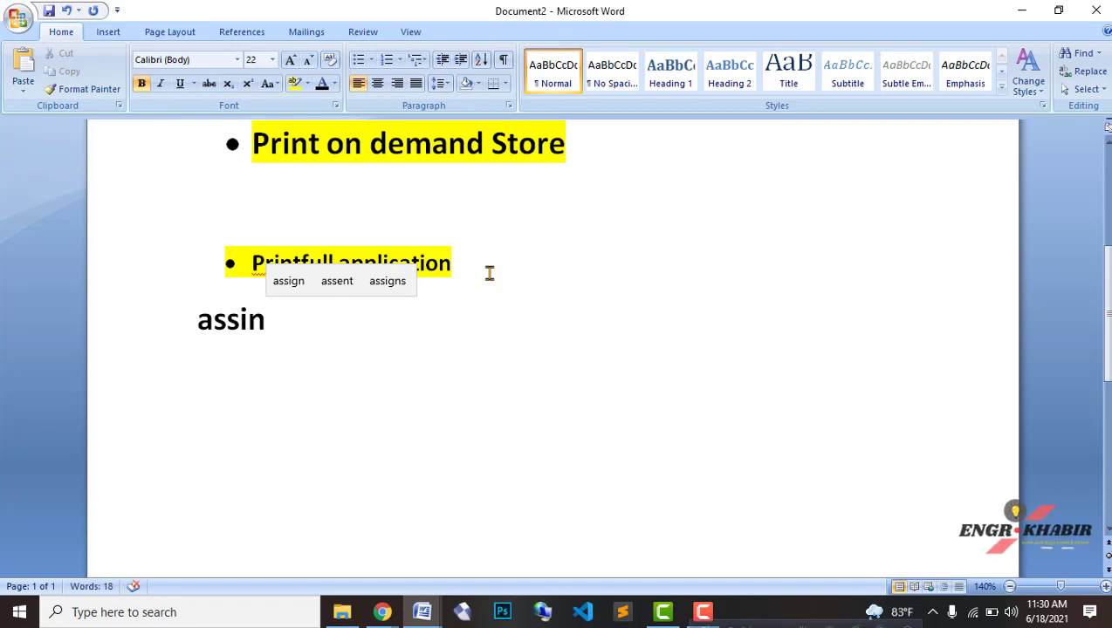
type("men")
key("Up")
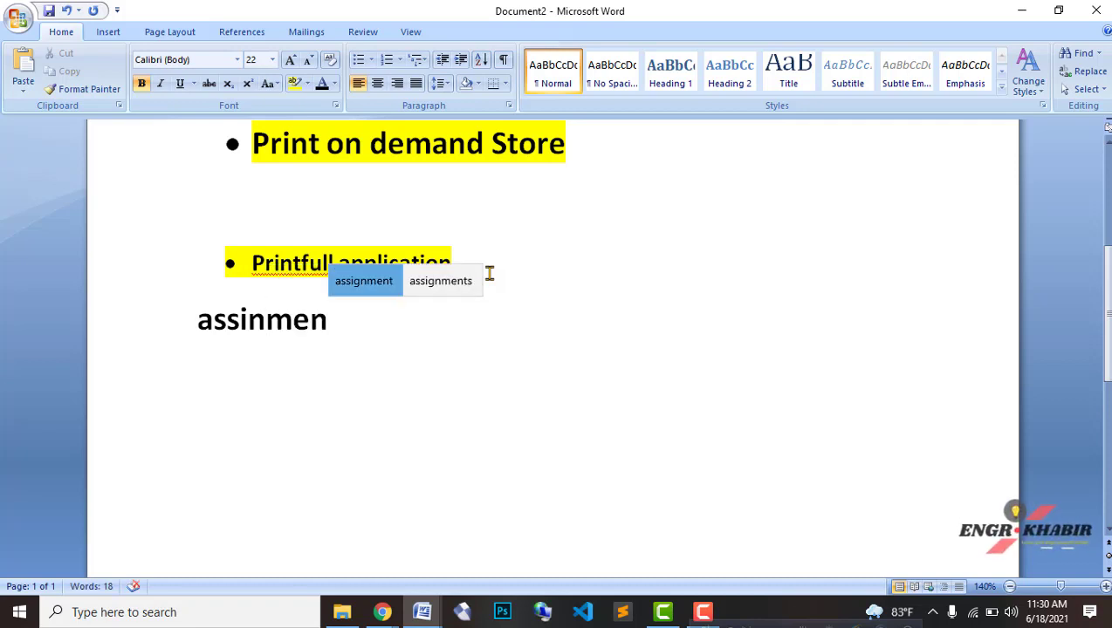
key("Return")
type(":")
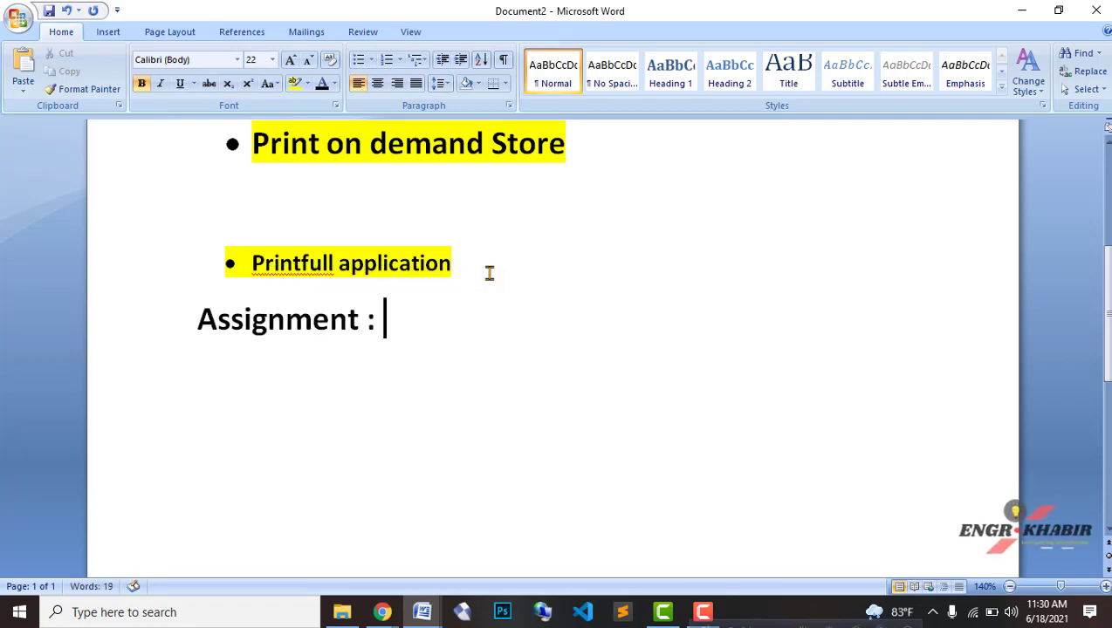
key("Return")
type("print")
key("BackSpace")
key("BackSpace")
key("BackSpace")
key("BackSpace")
key("BackSpace")
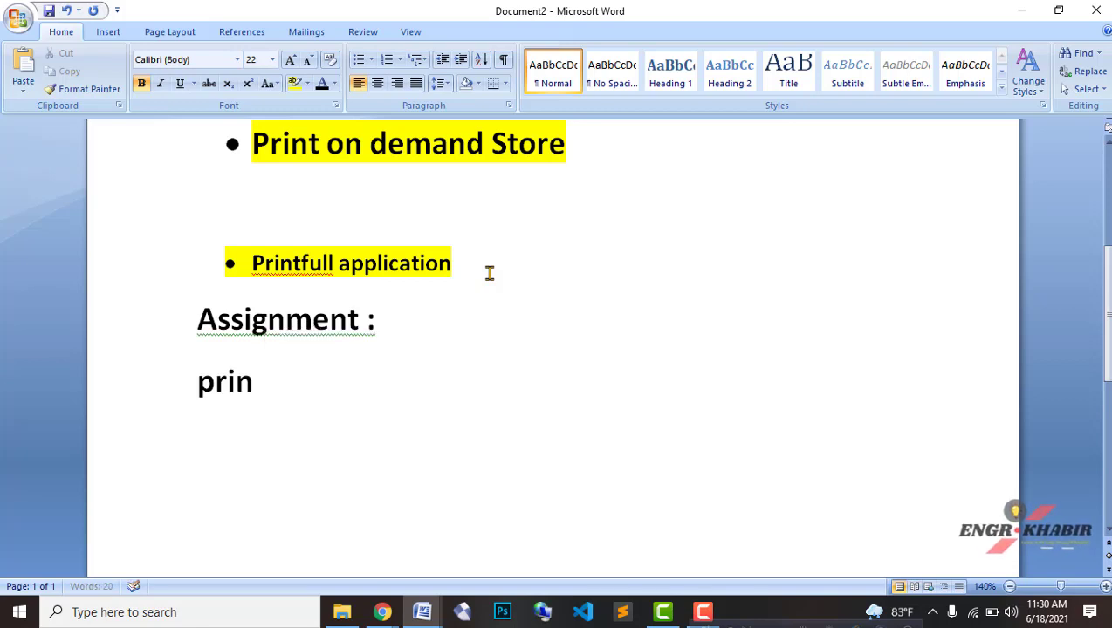
Write "Create a store (print on deman)" on the line under the Assignment heading
type("craete")
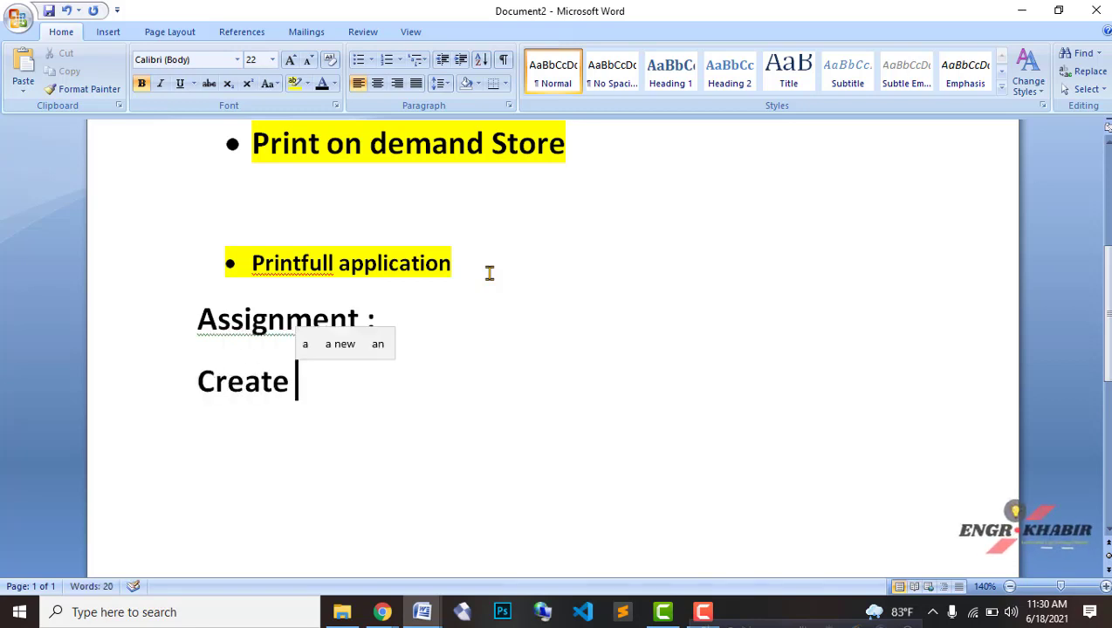
key("BackSpace")
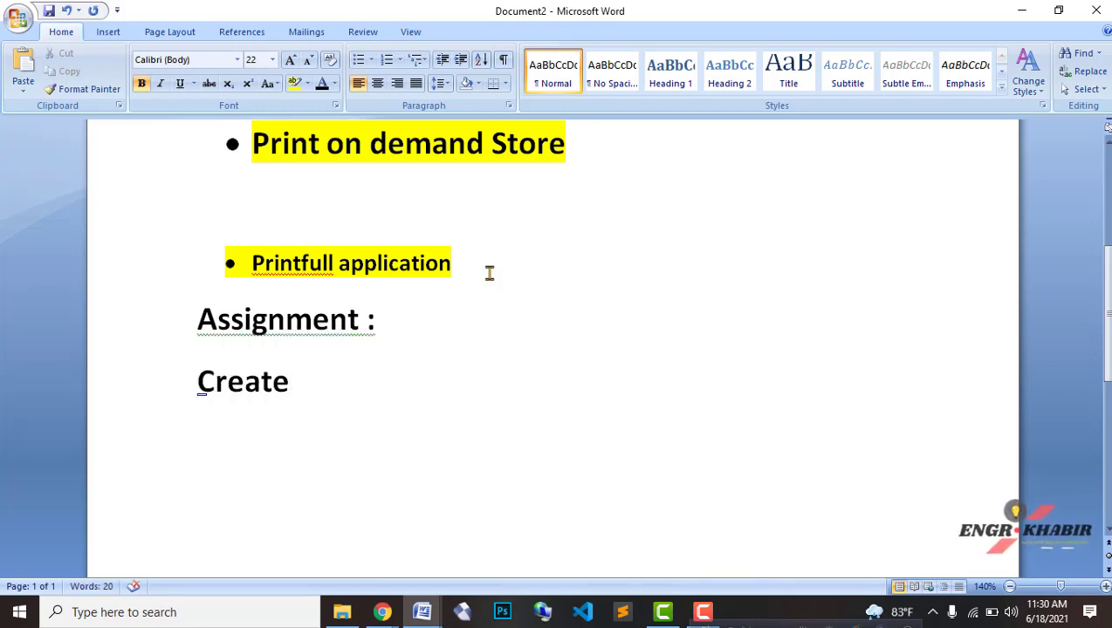
type("a stoee")
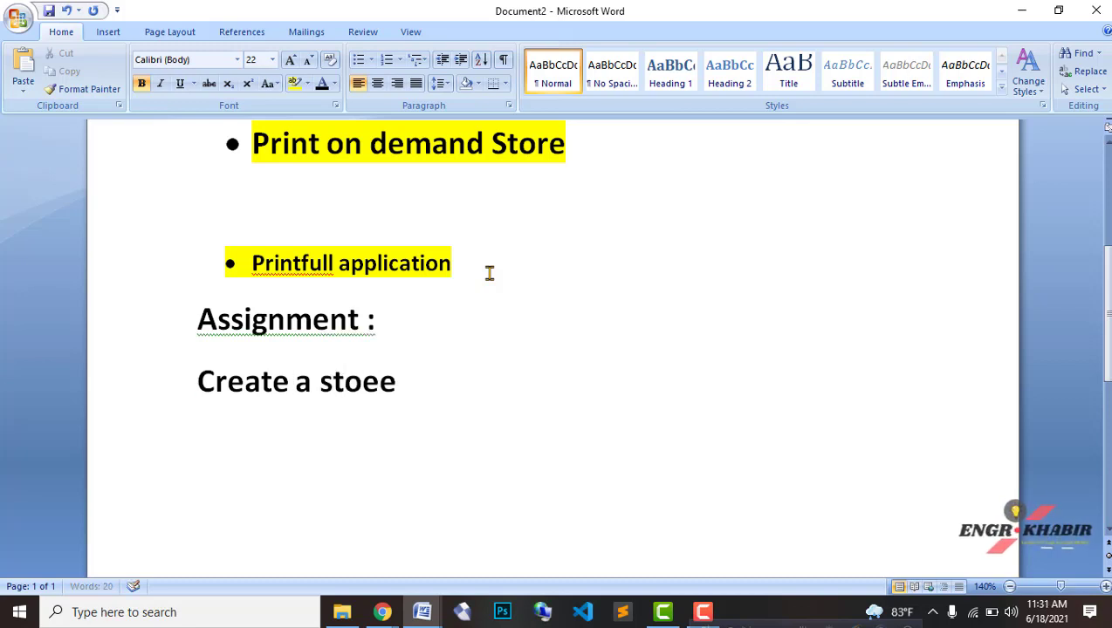
key("BackSpace")
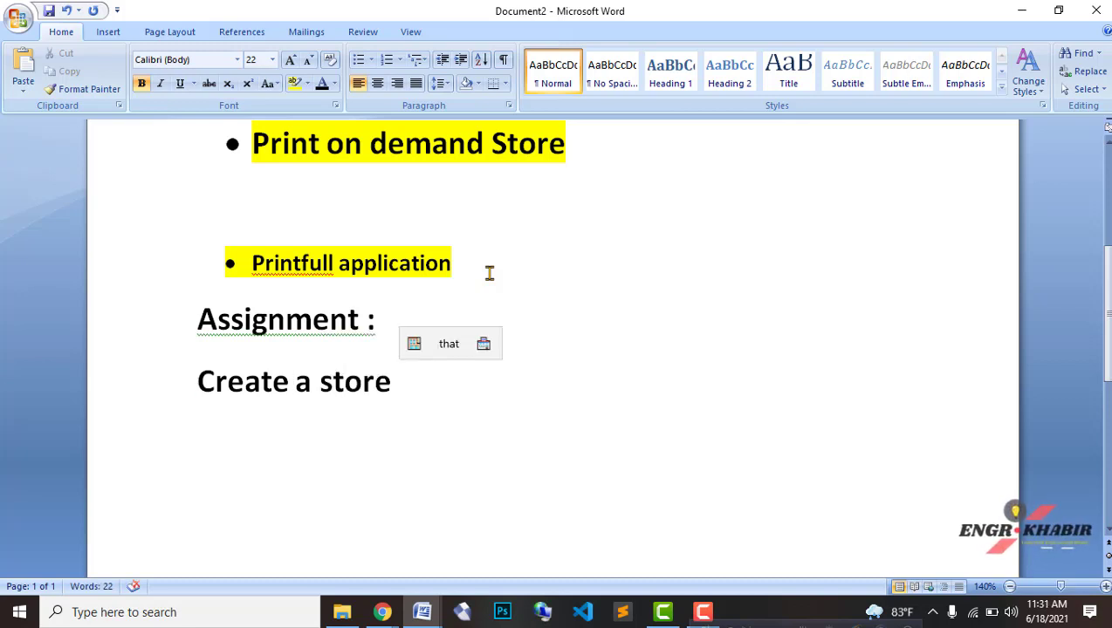
type("()print on dema")
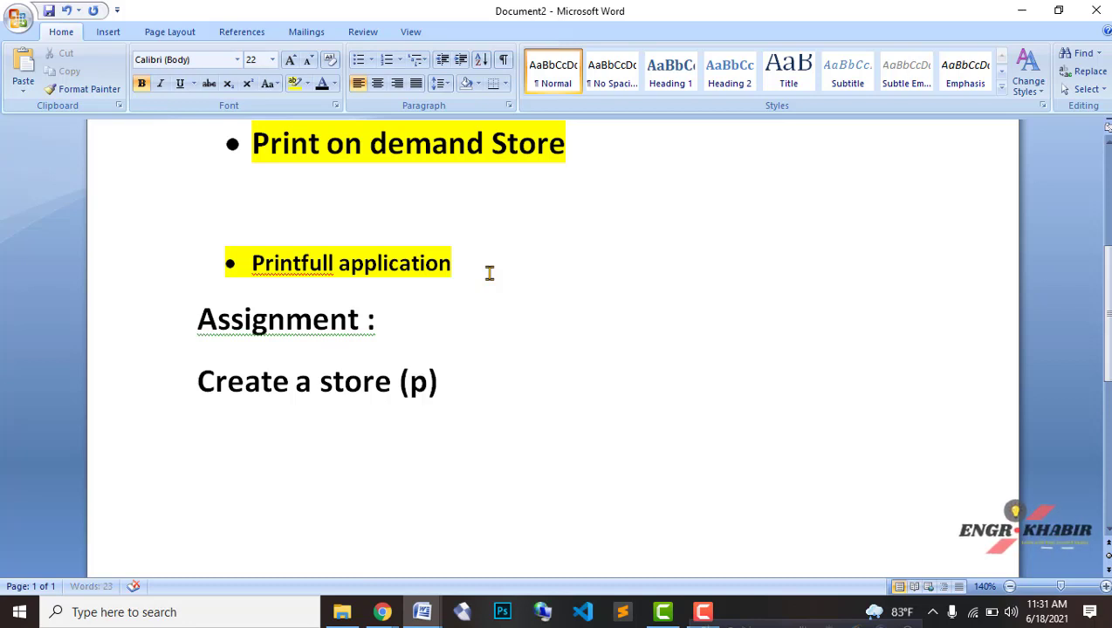
type("n")
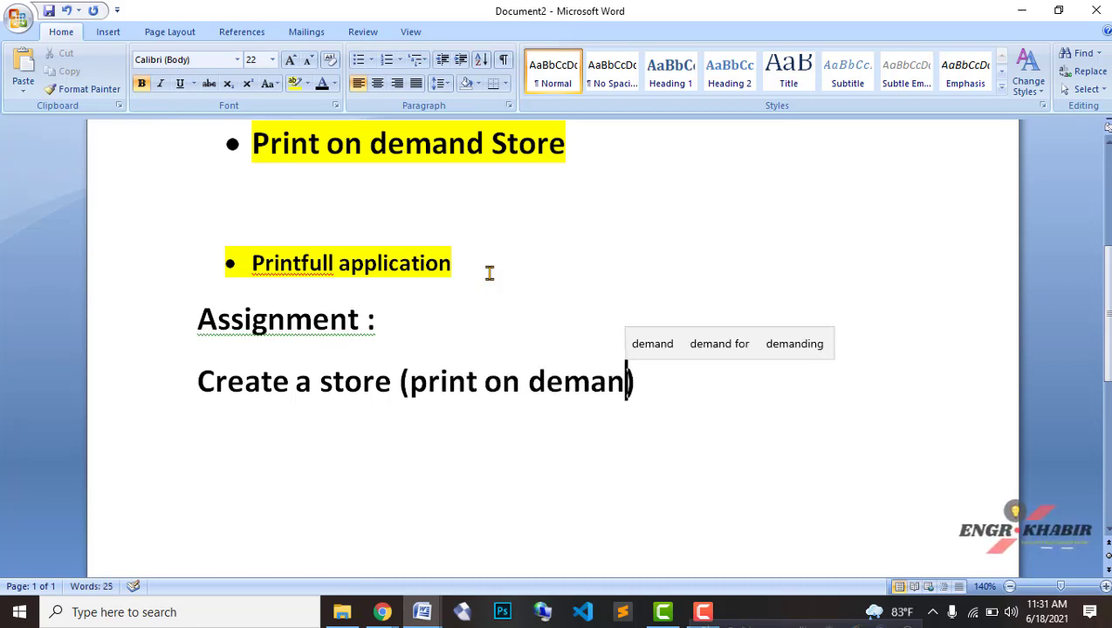
key("BackSpace")
key("End")
Complete the store assignment line with "with printful" and begin a new line below it
type("with print")
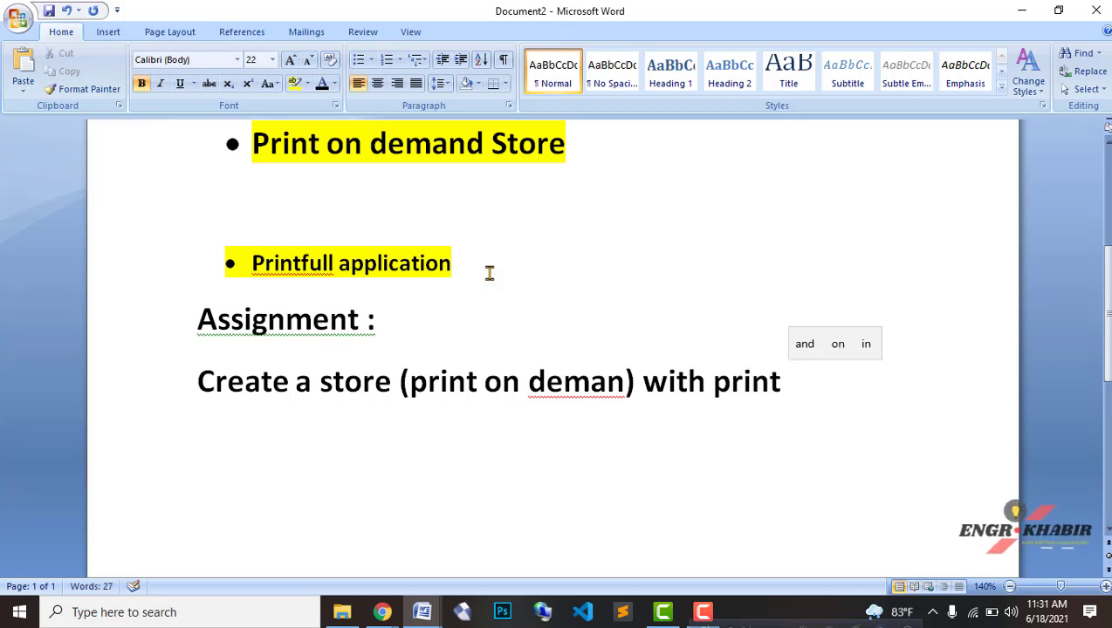
key("BackSpace")
key("BackSpace")
type("full")
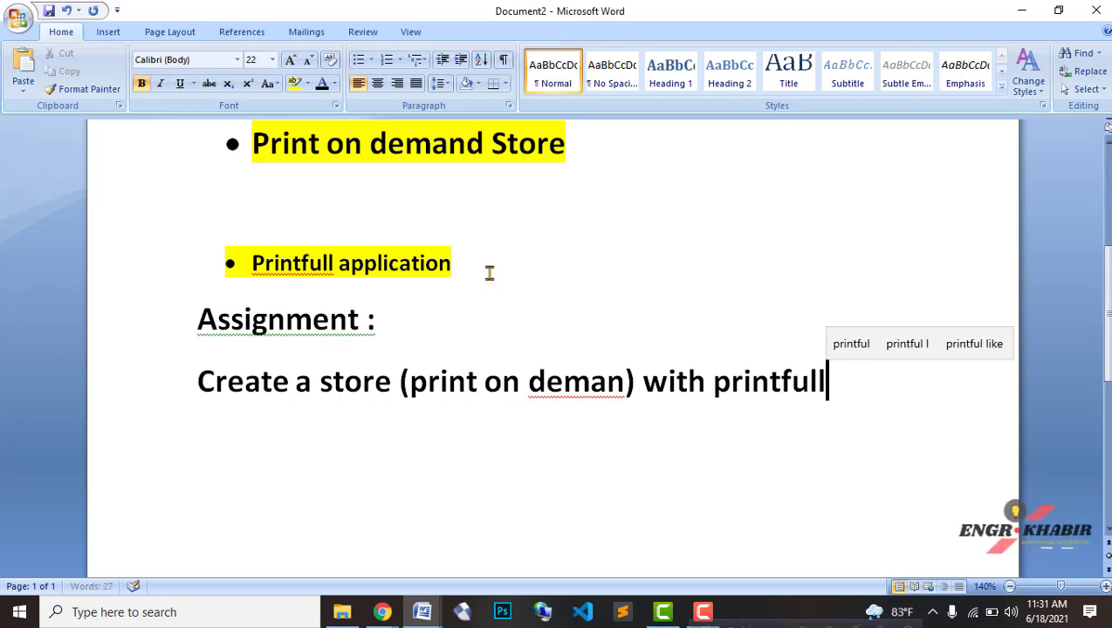
key("BackSpace")
type("l")
key("BackSpace")
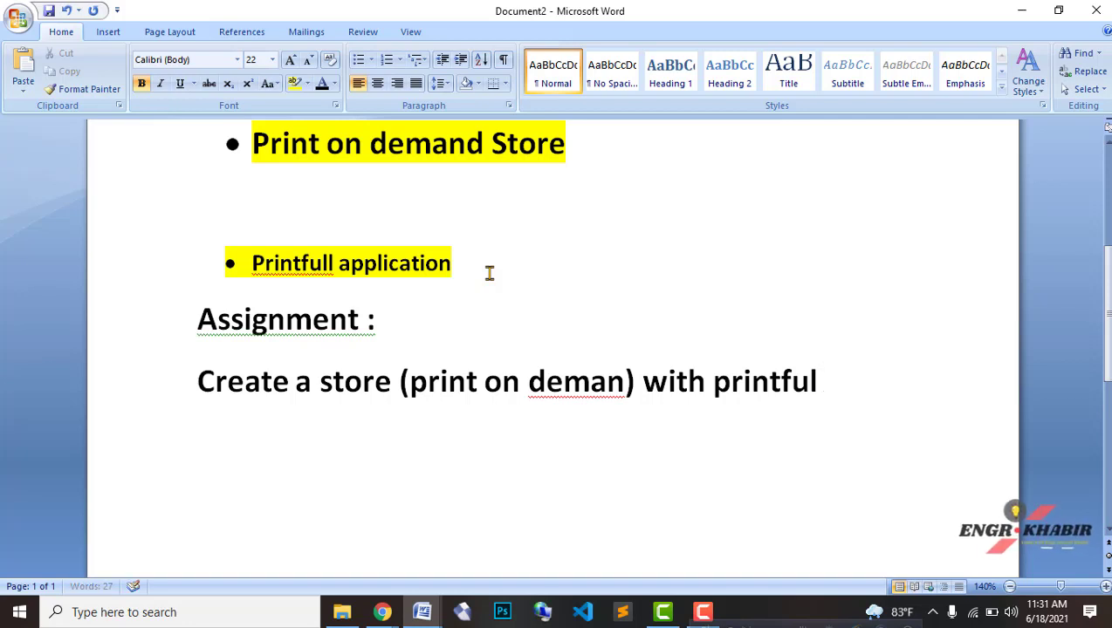
key("BackSpace")
type("/")
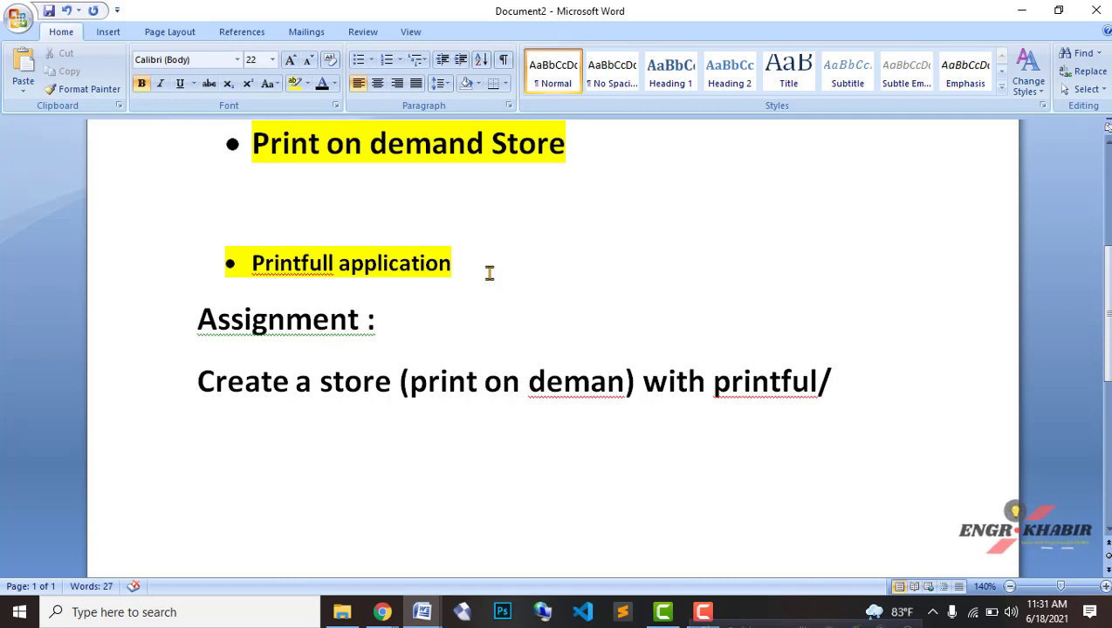
type("o")
key("BackSpace")
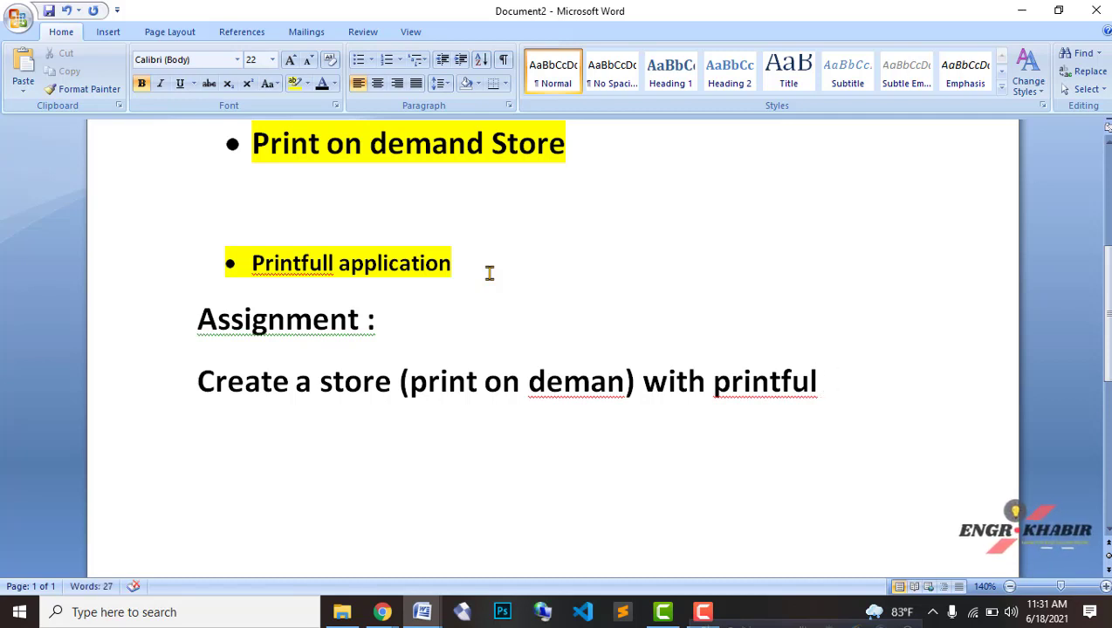
type("k")
key("BackSpace")
key("Return")
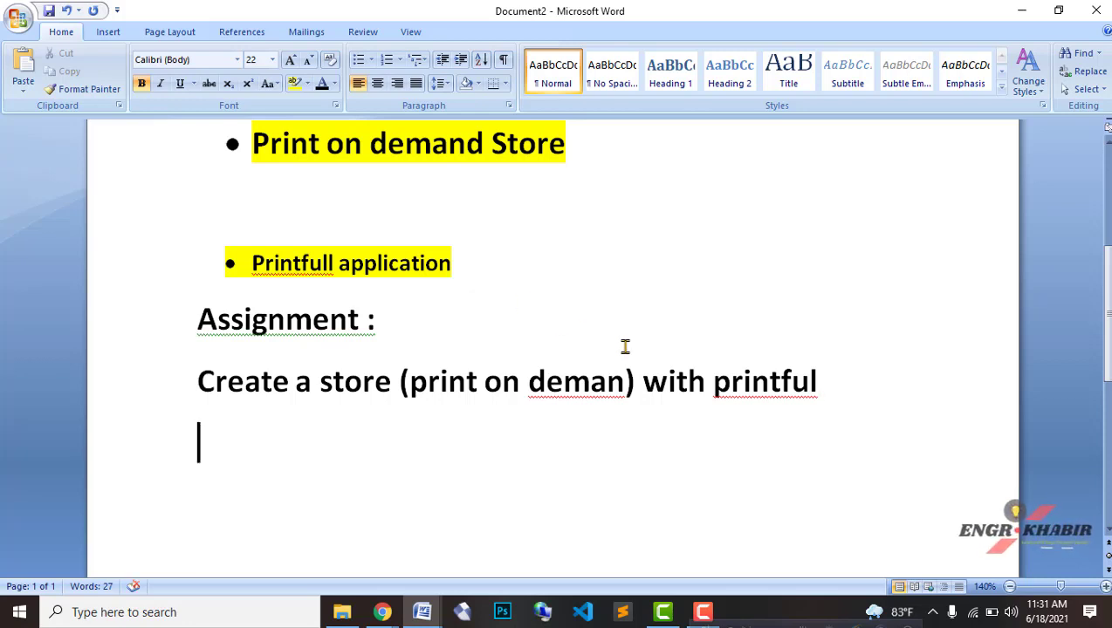
Begin the alternative assignment line with "Or …. You can experiment"
type("Or .... hou")
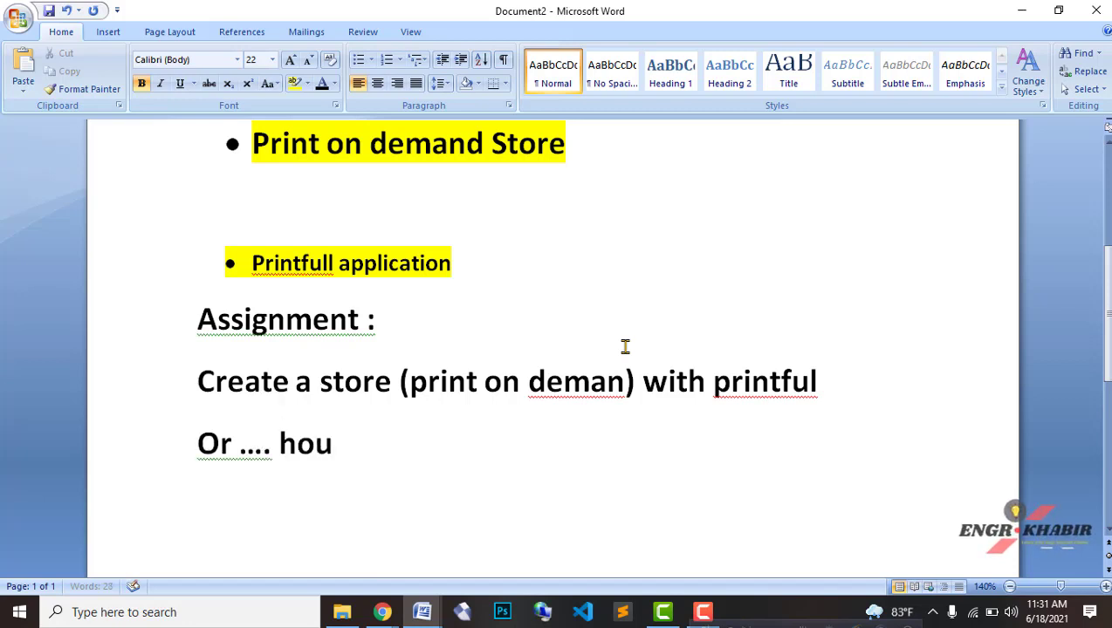
key("BackSpace")
key("BackSpace")
key("BackSpace")
type("Ho")
key("BackSpace")
key("BackSpace")
type("you can ")
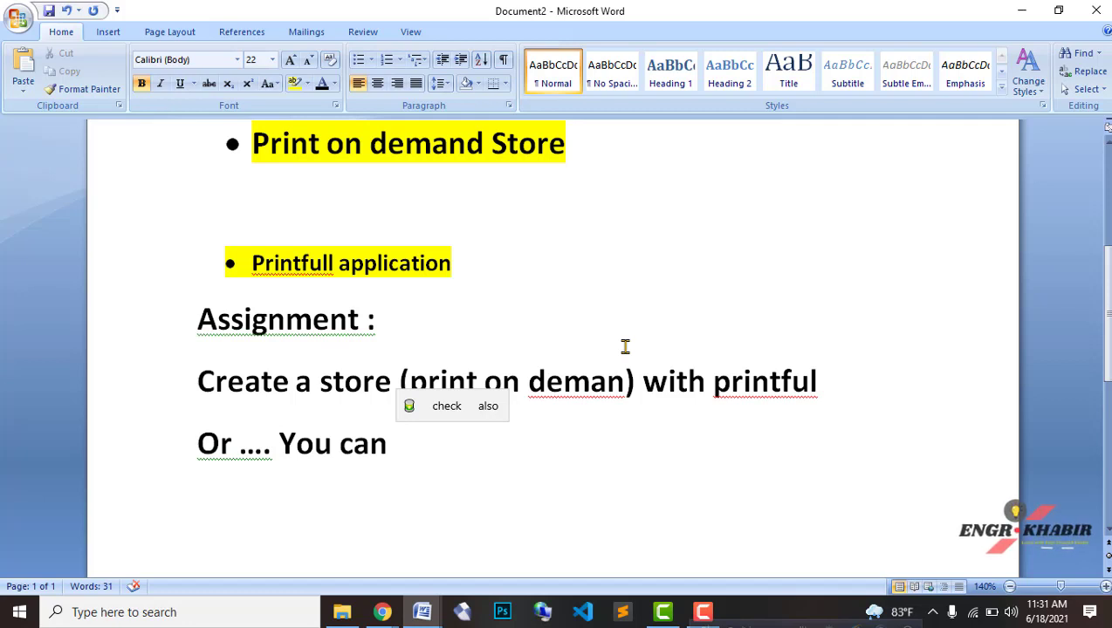
type("experi")
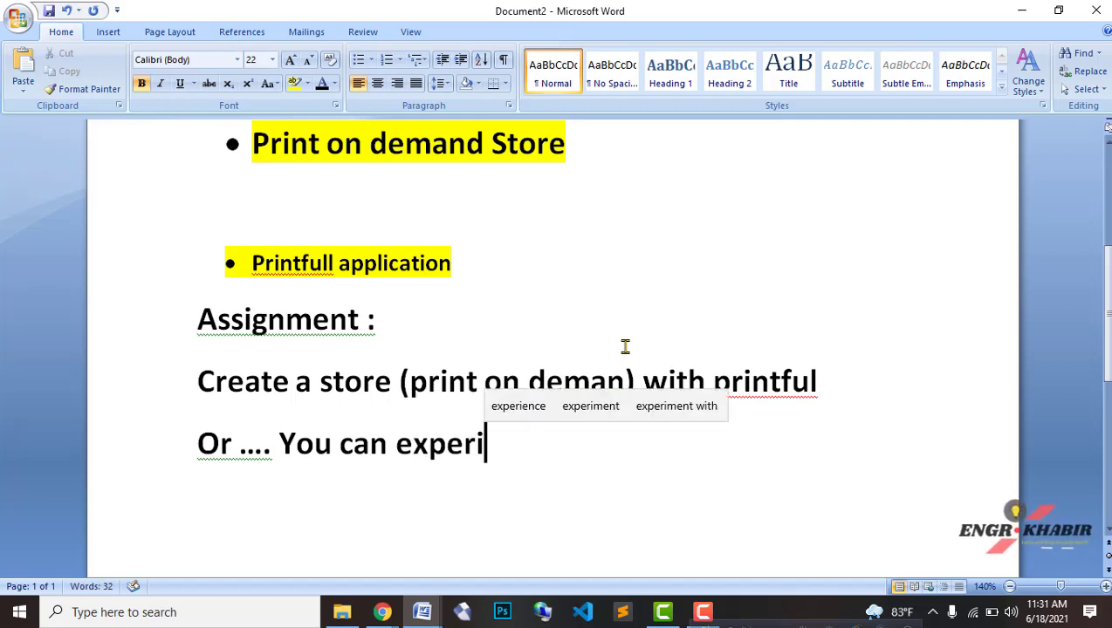
key("Up")
key("Return")
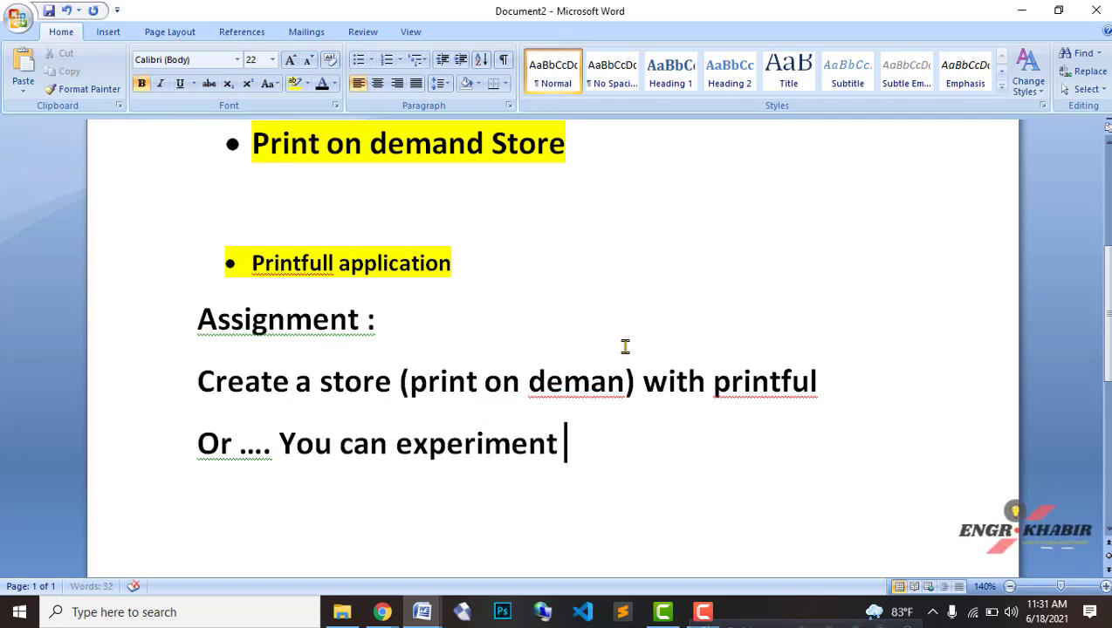
Continue the alternative assignment line with "with other print on demand company's"
type("with other")
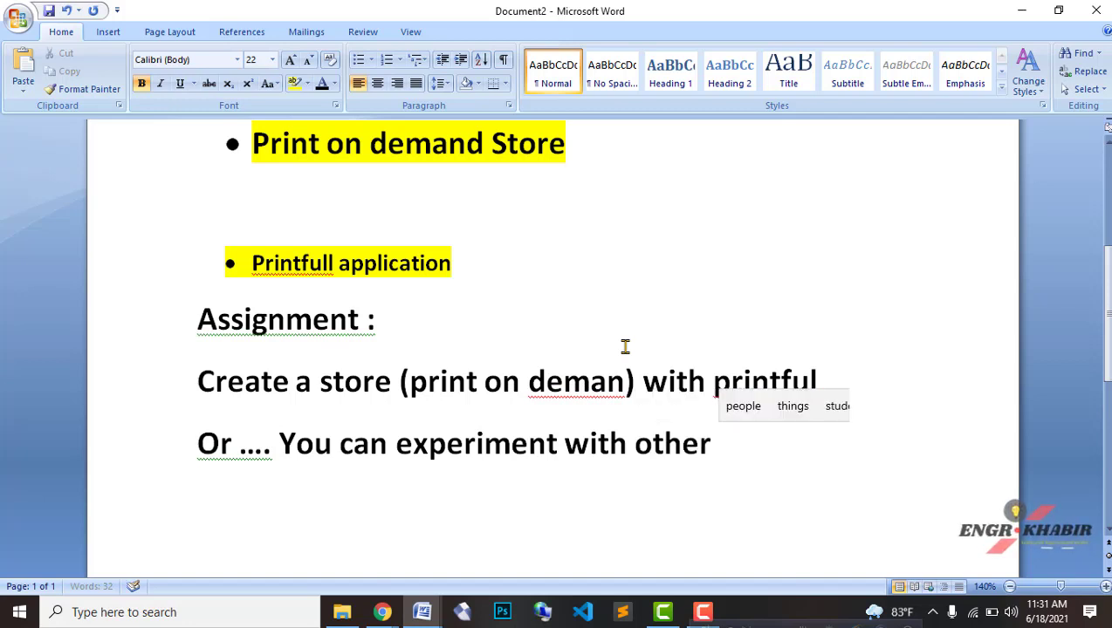
type(" print on deman")
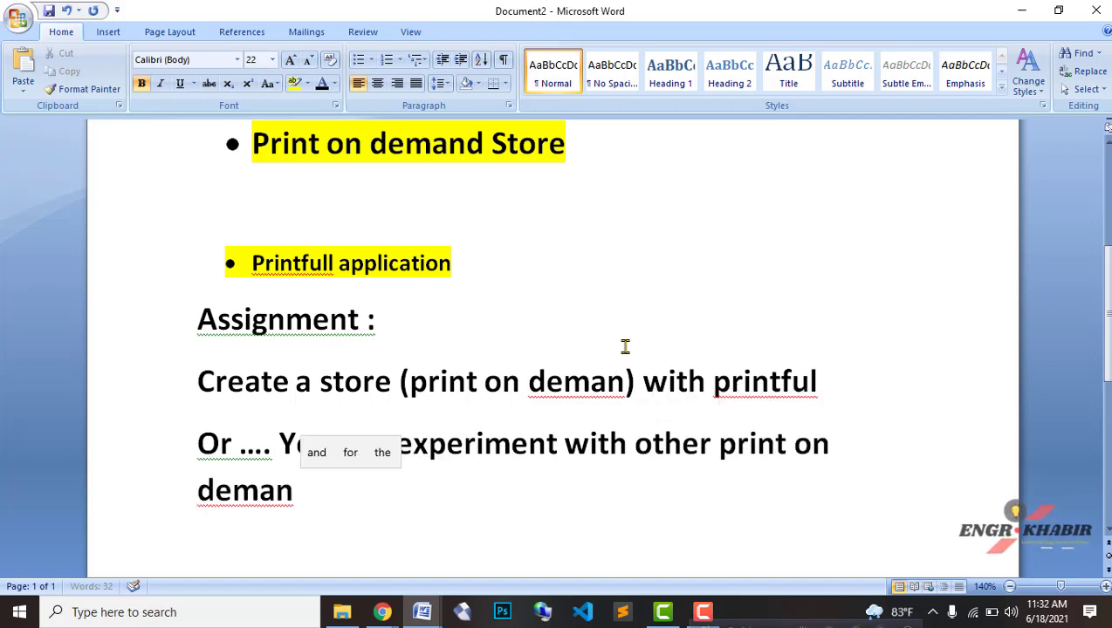
key("BackSpace")
key("BackSpace")
type("d")
key("BackSpace")
type("nd s")
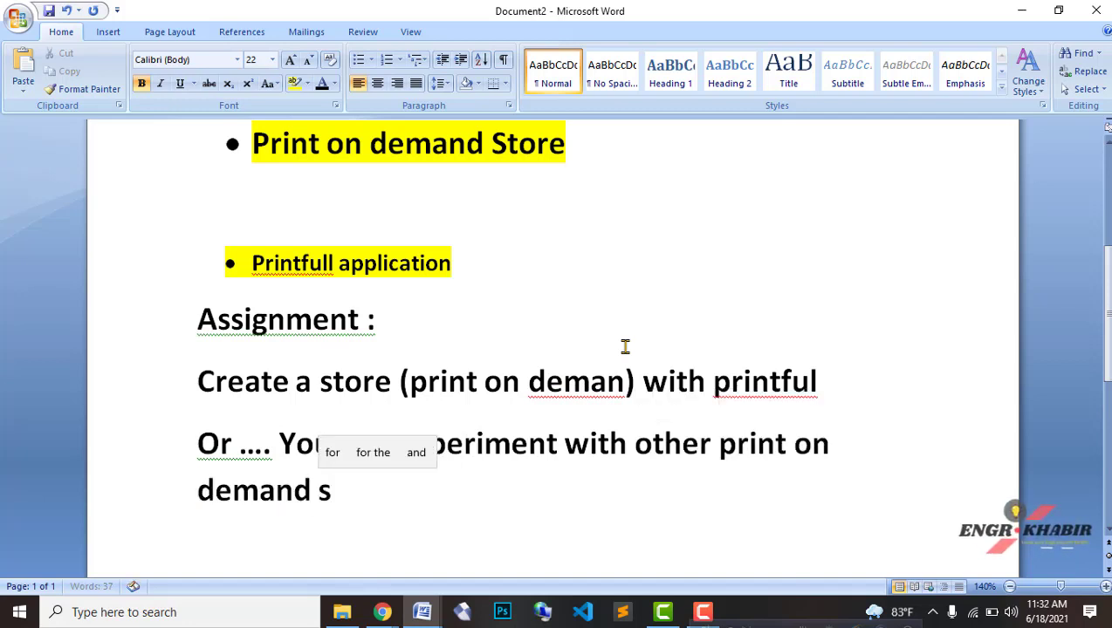
key("BackSpace")
type("company")
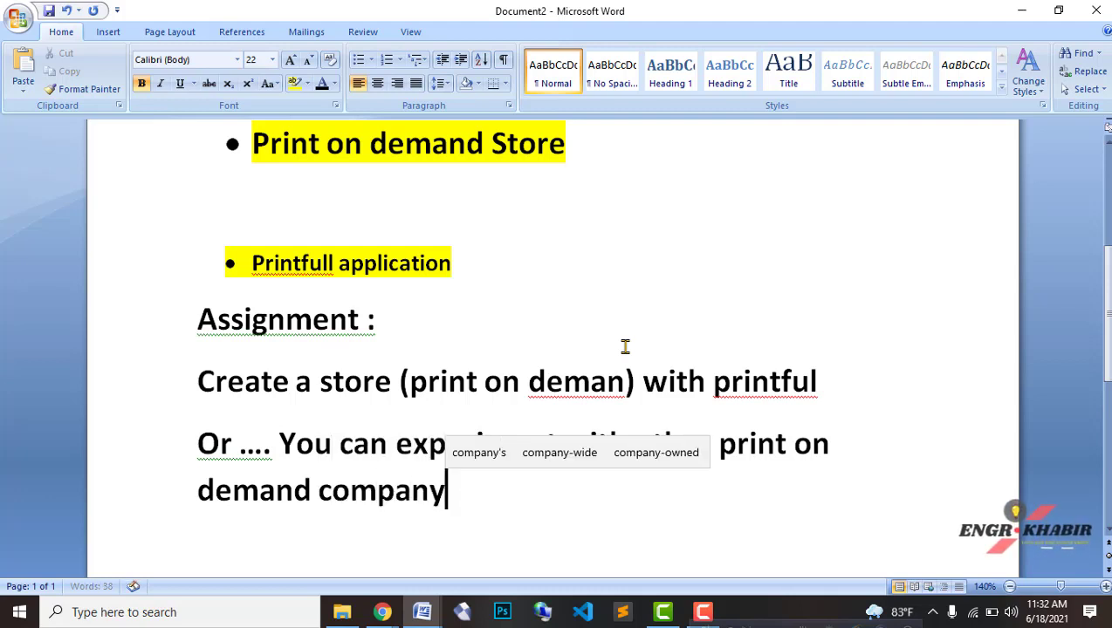
key("Up")
key("Return")
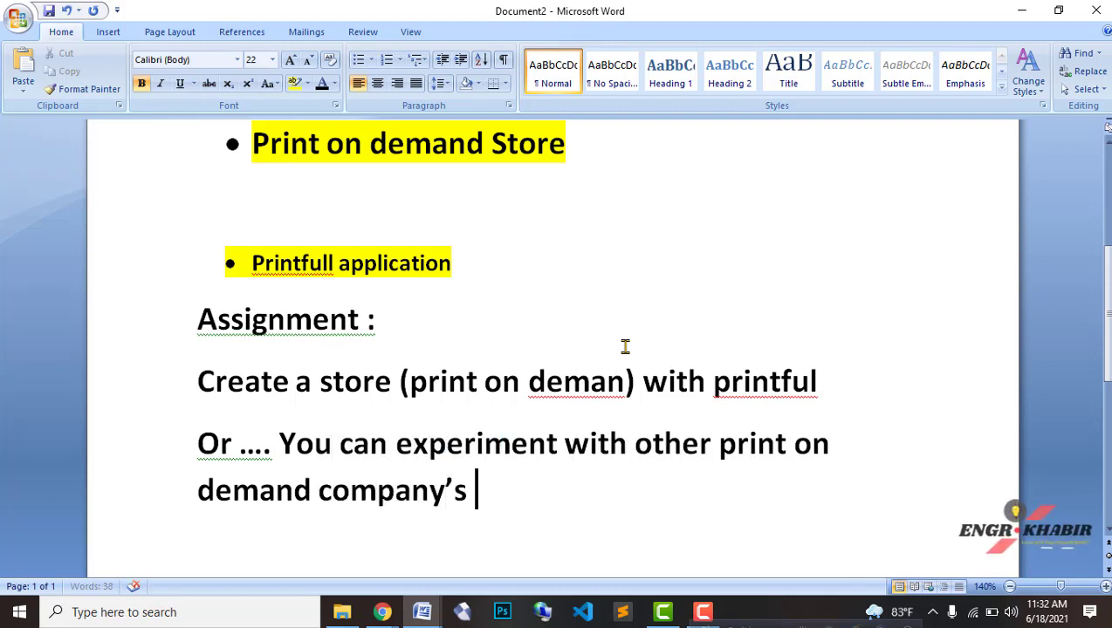
Complete the alternative assignment line with "applicaton... like" after "company's"
type("applicaton")
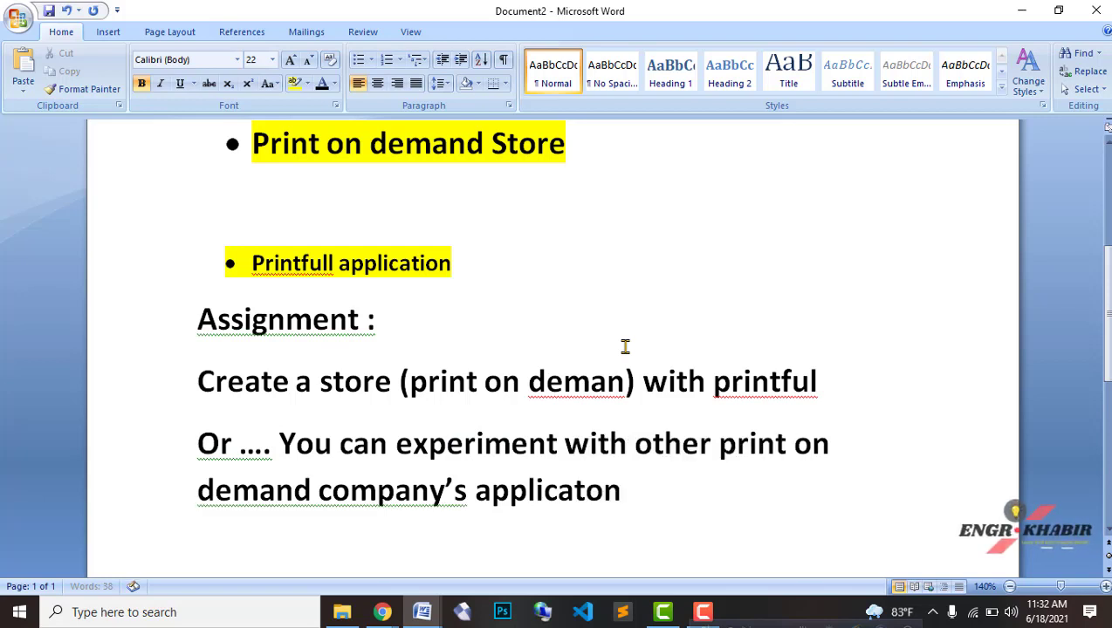
type("... like")
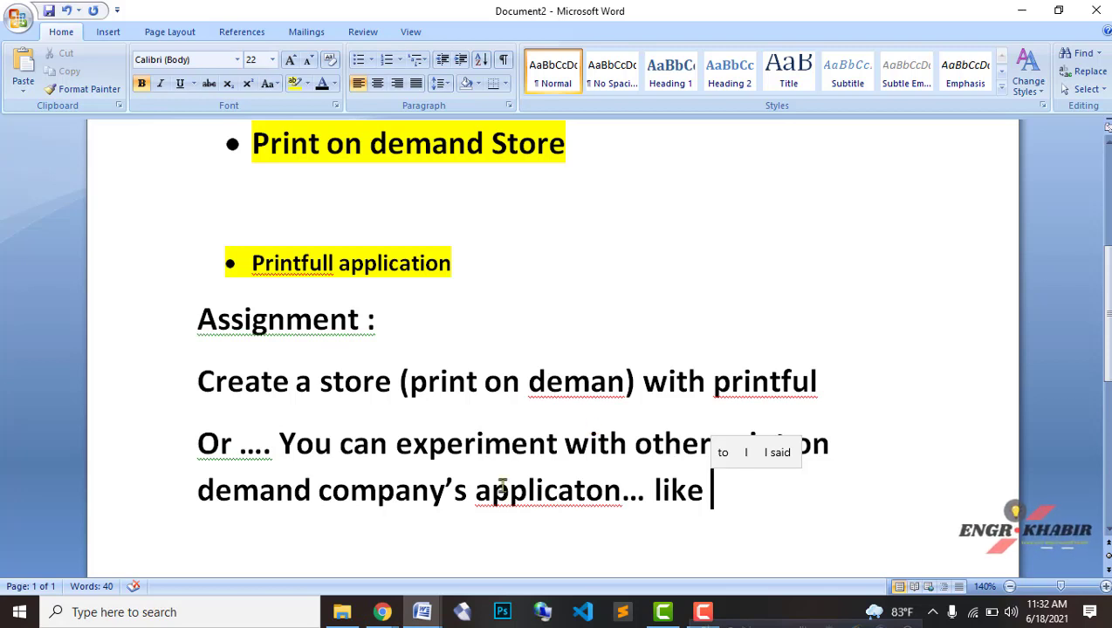
scroll(501, 484, "down", 2)
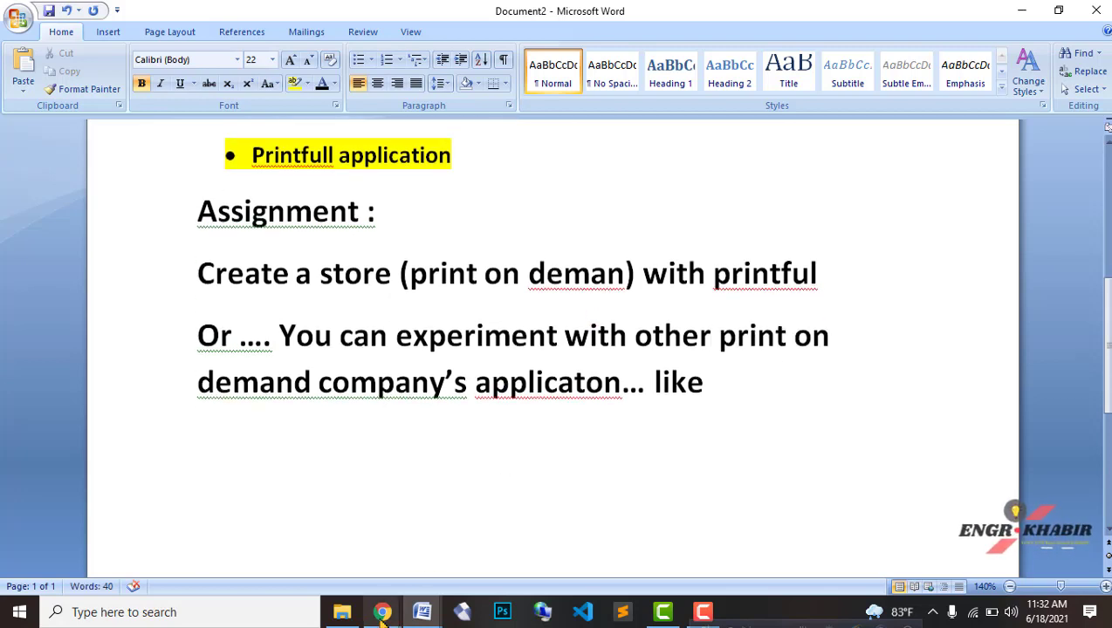
Begin a new line below the alternative assignment with the draft wording "Top prin"
type("topp")
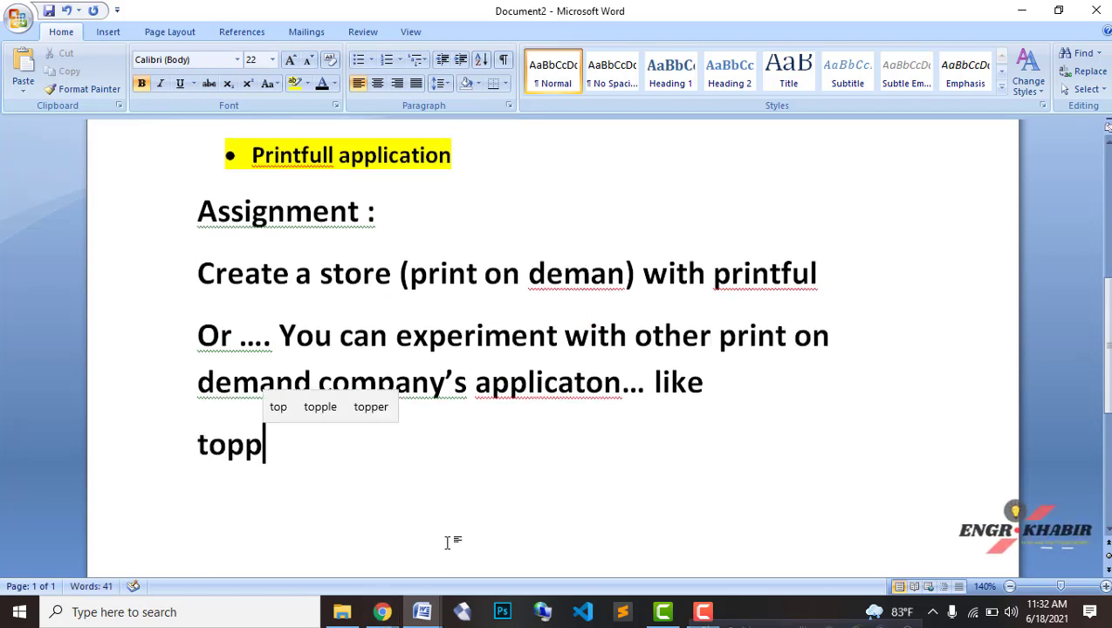
key("BackSpace")
type("list")
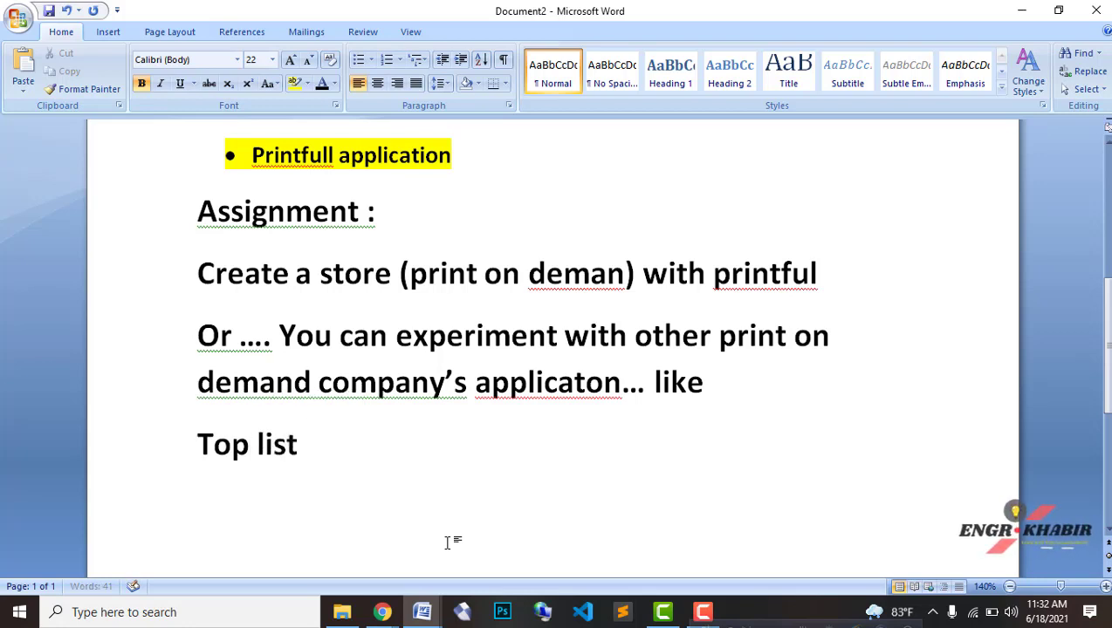
key("BackSpace")
key("BackSpace")
key("BackSpace")
key("BackSpace")
type("com")
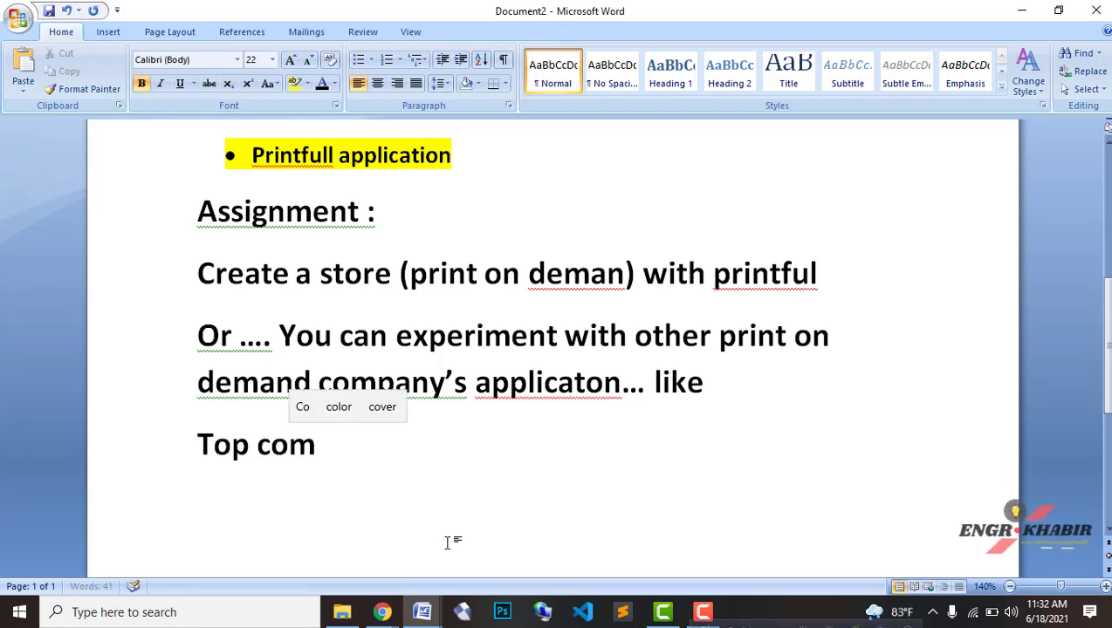
key("BackSpace")
key("BackSpace")
key("BackSpace")
type("prin")
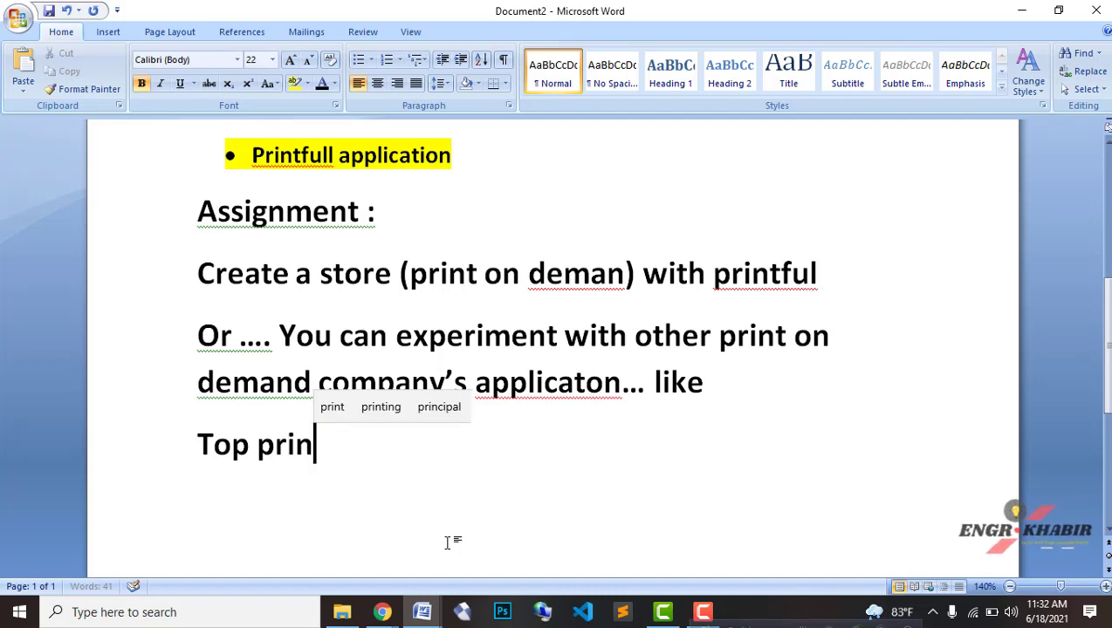
Switch to Chrome, search for "shopify print on demand apps" in a new tab, and open Shopify's Top 10 Print on Demand Companies article
left_click(383, 612)
left_click(301, 491)
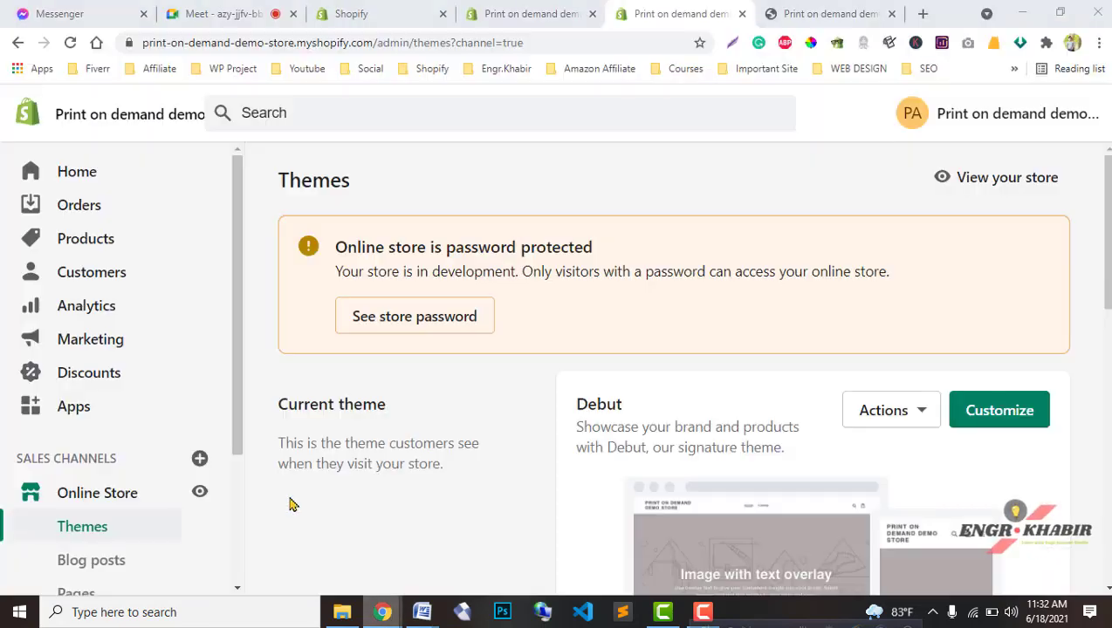
left_click(926, 12)
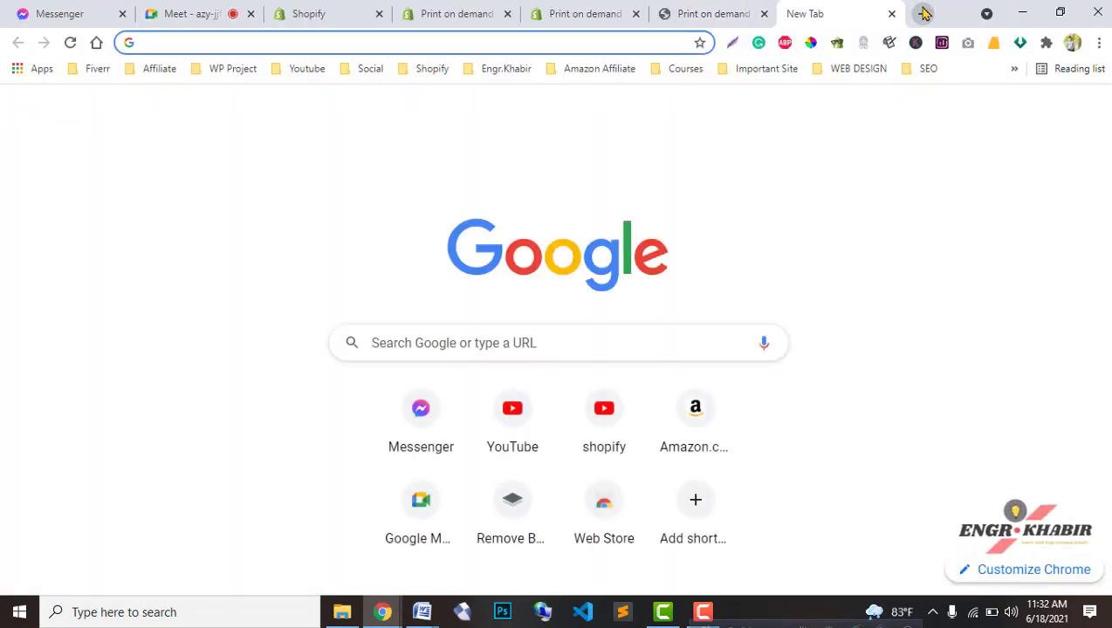
type("pr")
key("BackSpace")
key("BackSpace")
type("o")
key("BackSpace")
key("BackSpace")
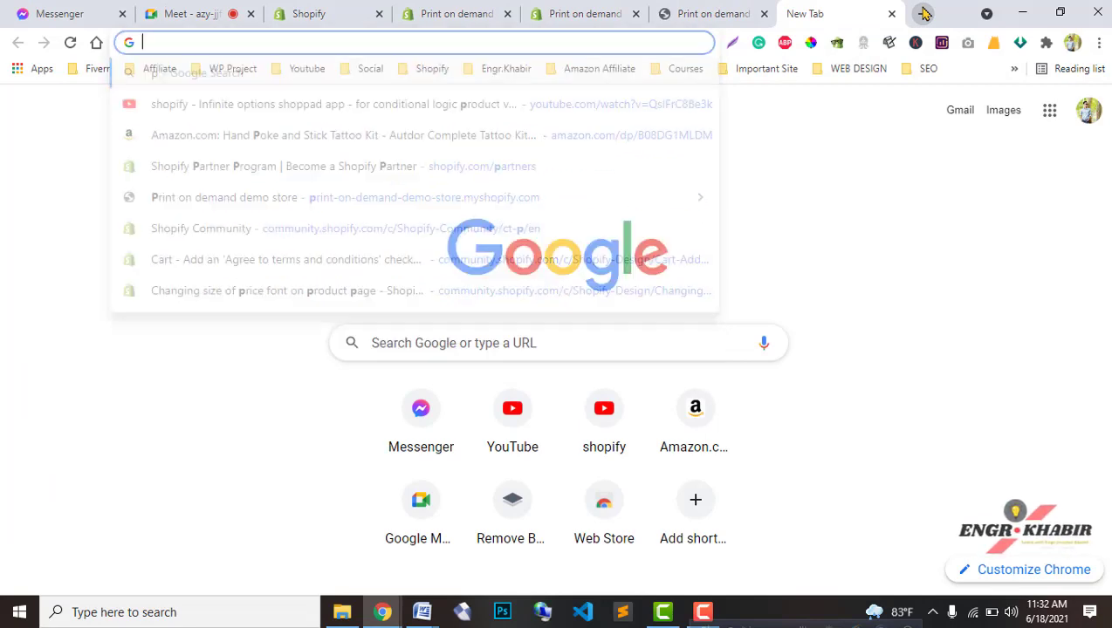
type("shopify print on demand apps")
key("Return")
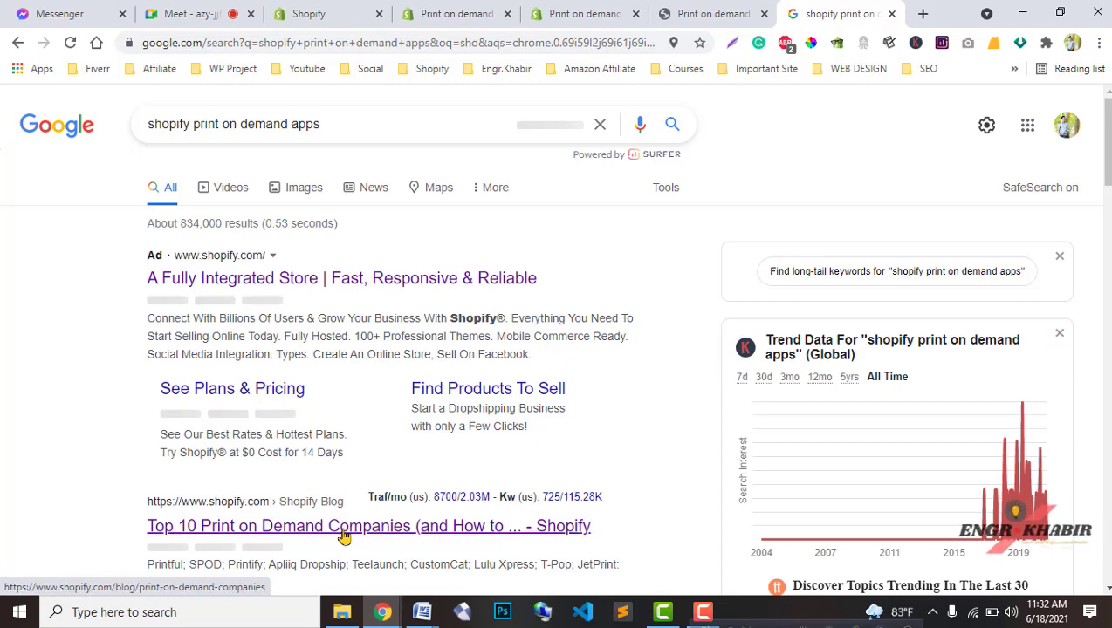
left_click(405, 408)
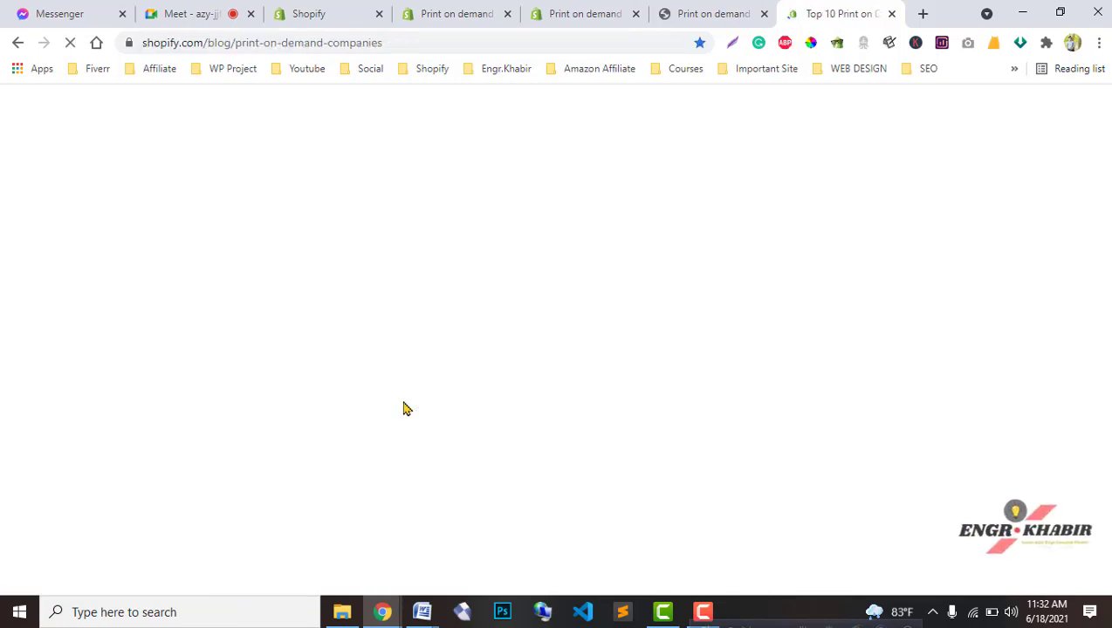
Copy the article's headline and paste it into the Word notes in place of the "Top prin" line
scroll(349, 419, "down", 3)
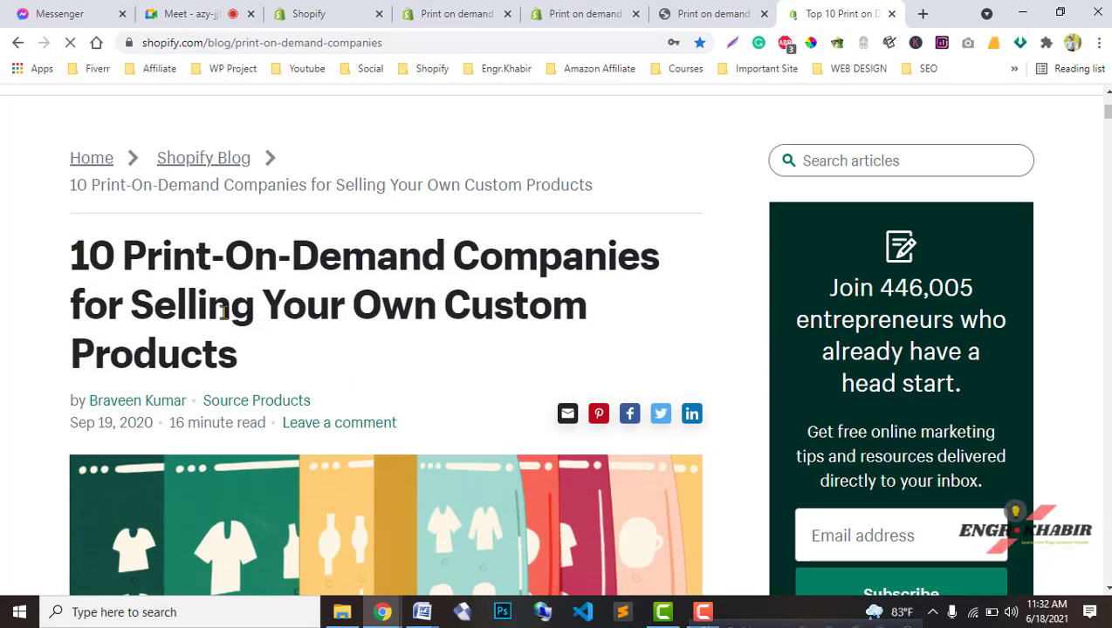
triple_click(191, 293)
key("ctrl+c")
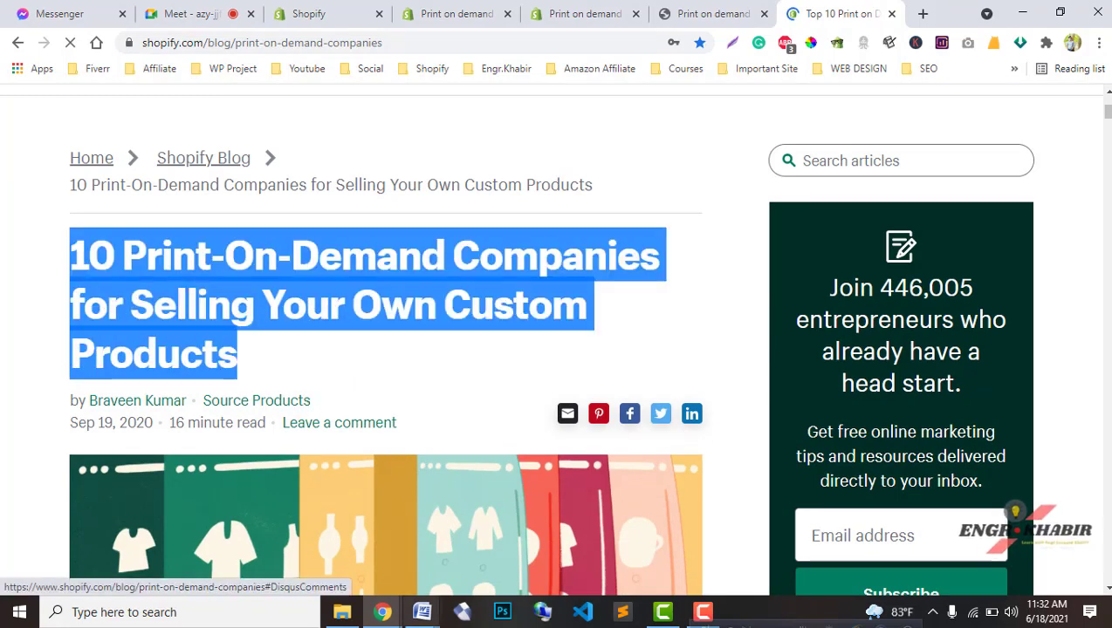
left_click(422, 612)
left_click_drag(366, 446, 190, 447)
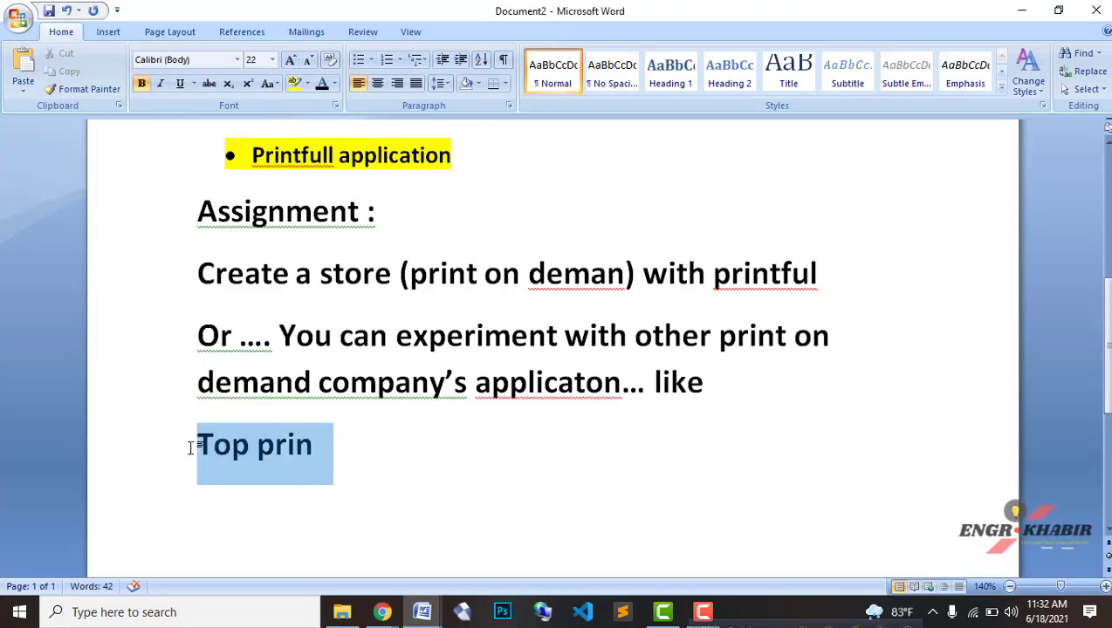
key("ctrl+v")
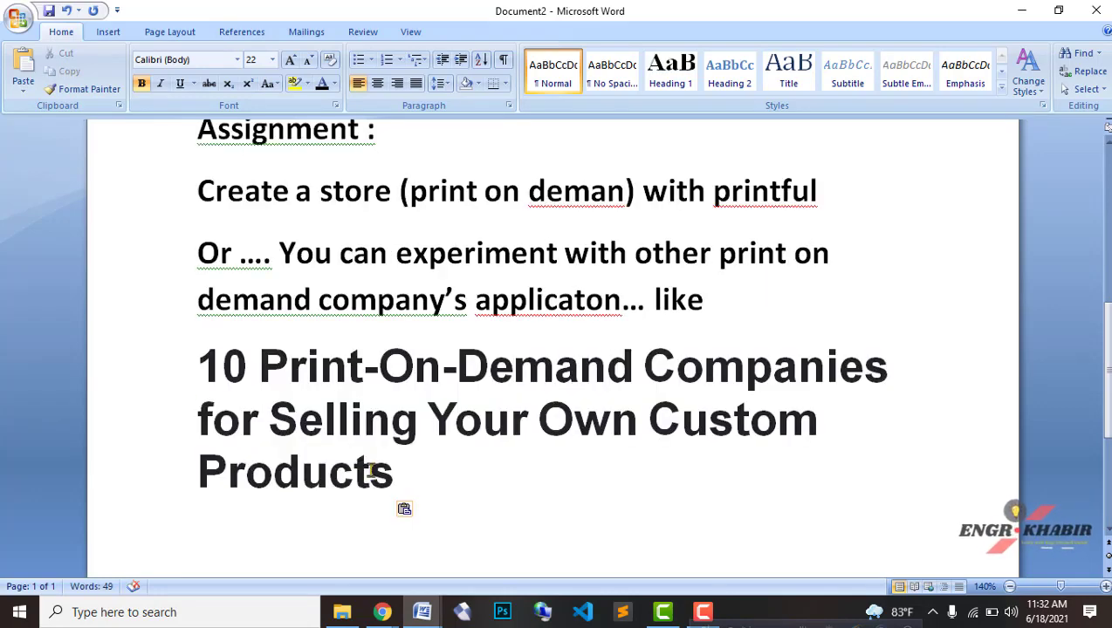
Reduce the pasted headline to 18 pt, highlight it in yellow, and start a new line below it
left_click_drag(367, 472, 199, 365)
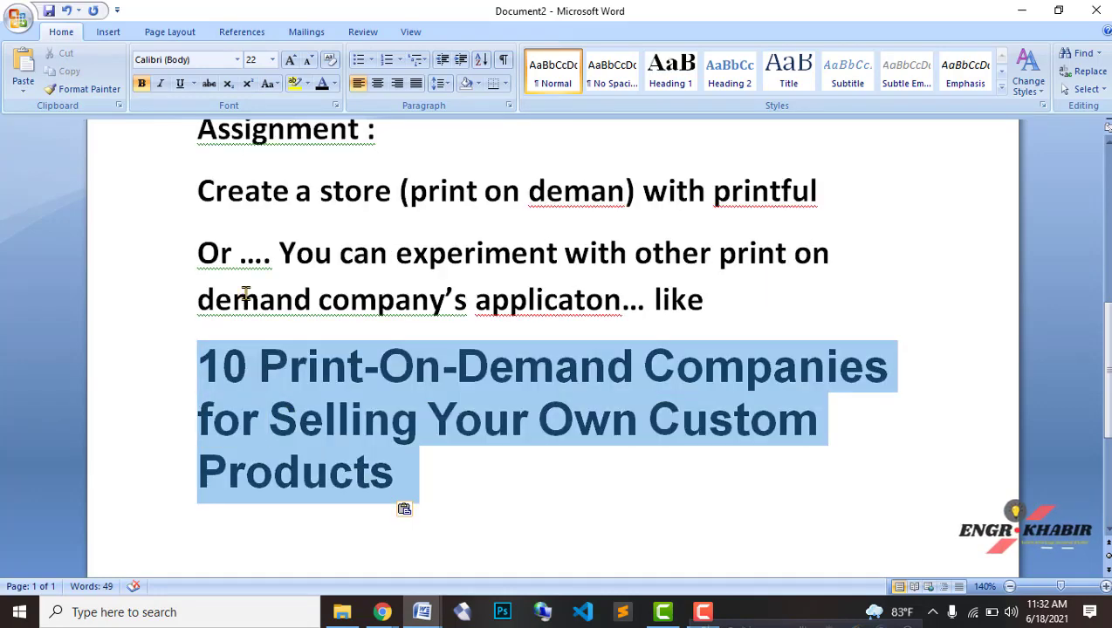
left_click(310, 63)
left_click(310, 63)
left_click(309, 63)
left_click(310, 63)
left_click(310, 63)
left_click(309, 63)
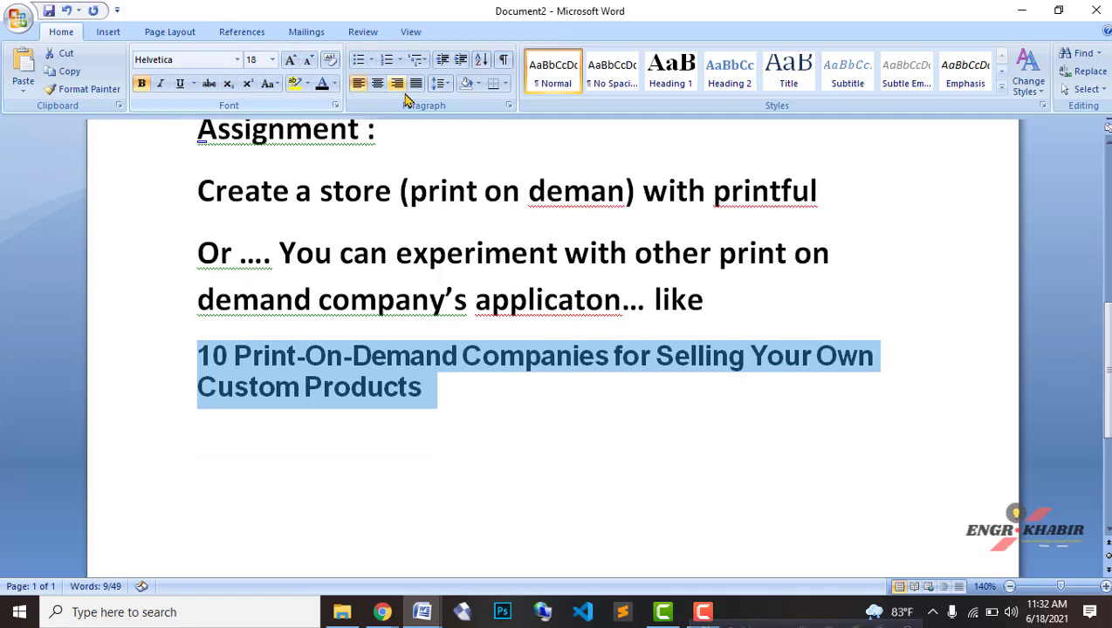
left_click(296, 84)
left_click(439, 390)
key("Return")
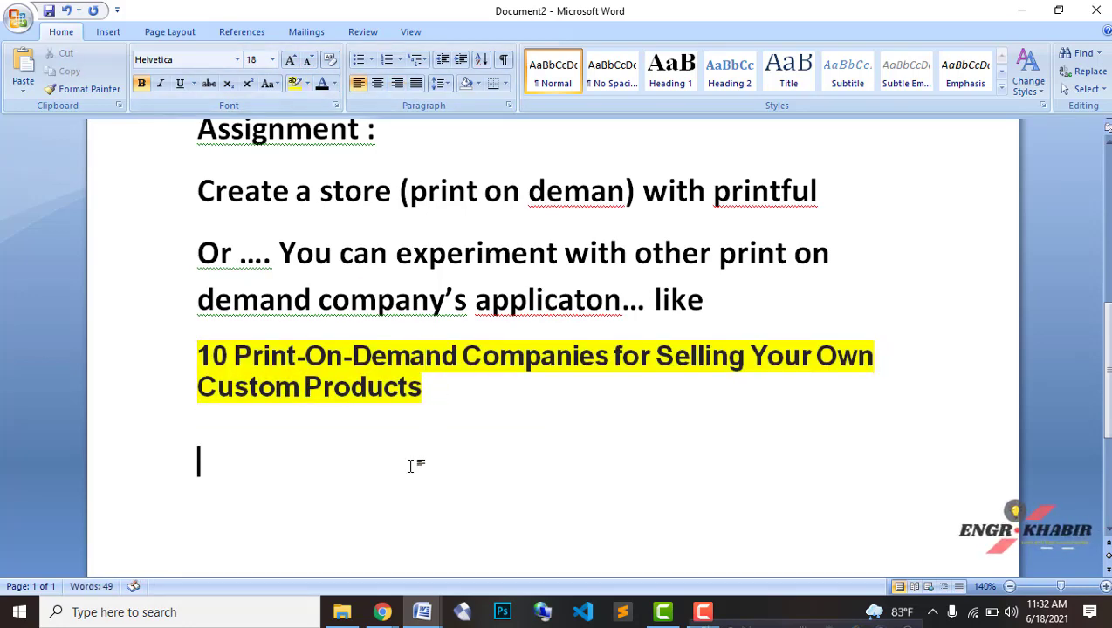
Copy the list of ten print-on-demand companies, Printful to AOP+ Easy Print on Demand, from the Shopify article in Chrome, dismissing the download dialog
mouse_move(383, 611)
left_click(305, 541)
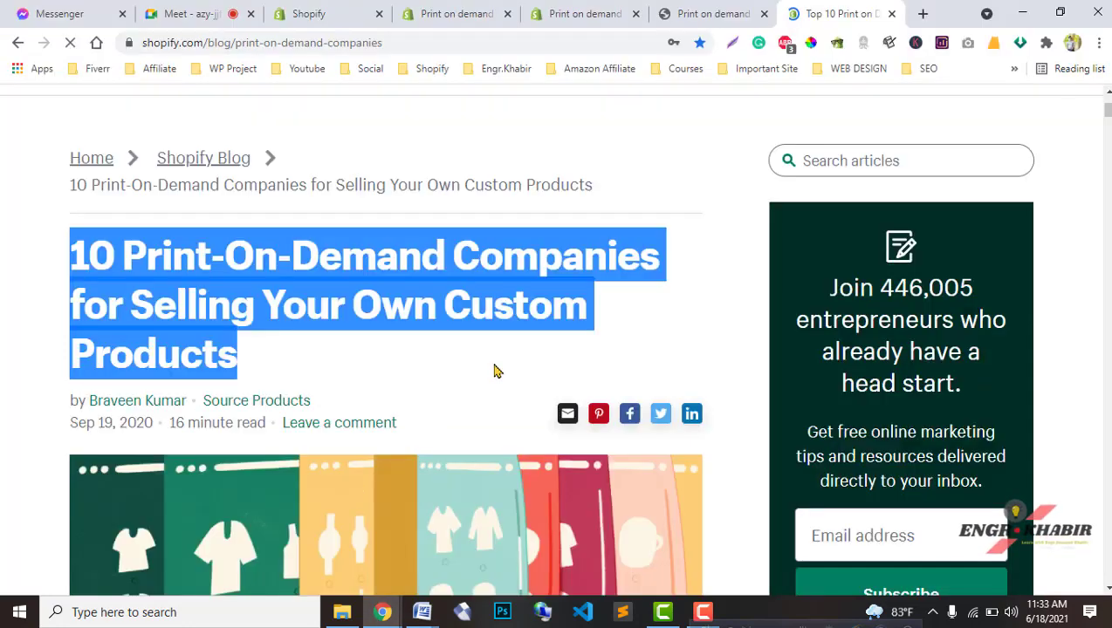
scroll(489, 382, "down", 10)
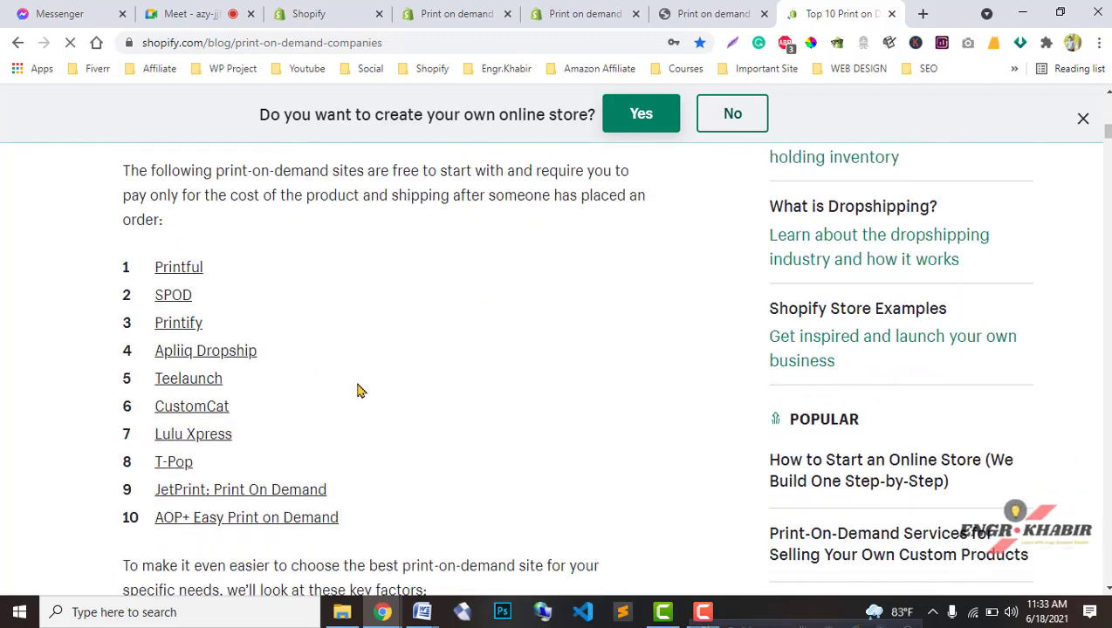
left_click_drag(362, 519, 149, 260)
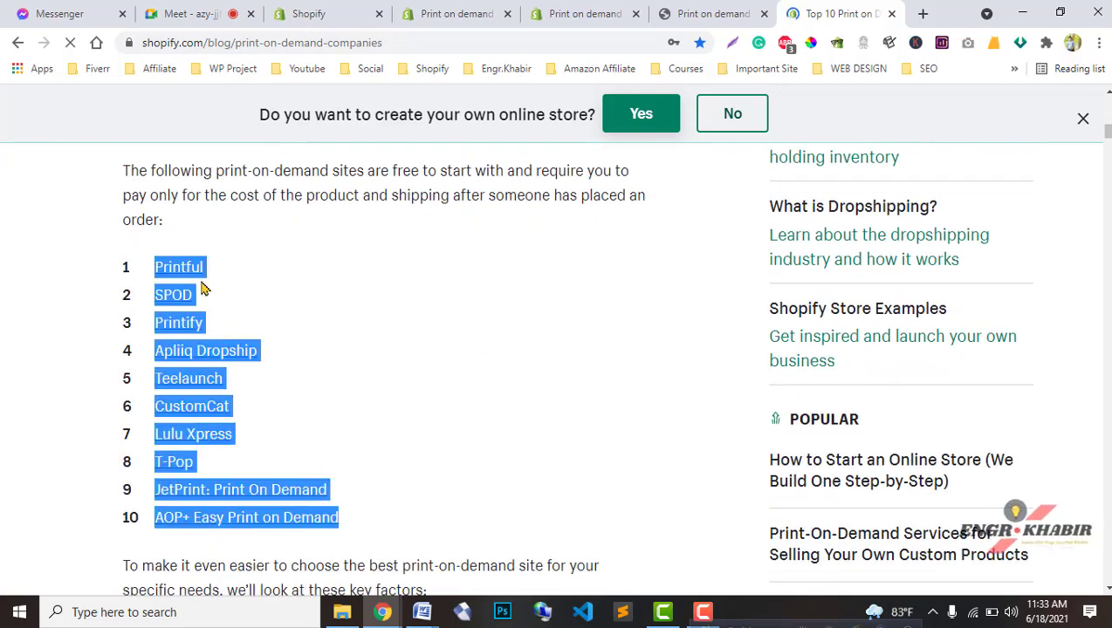
key("ctrl+c")
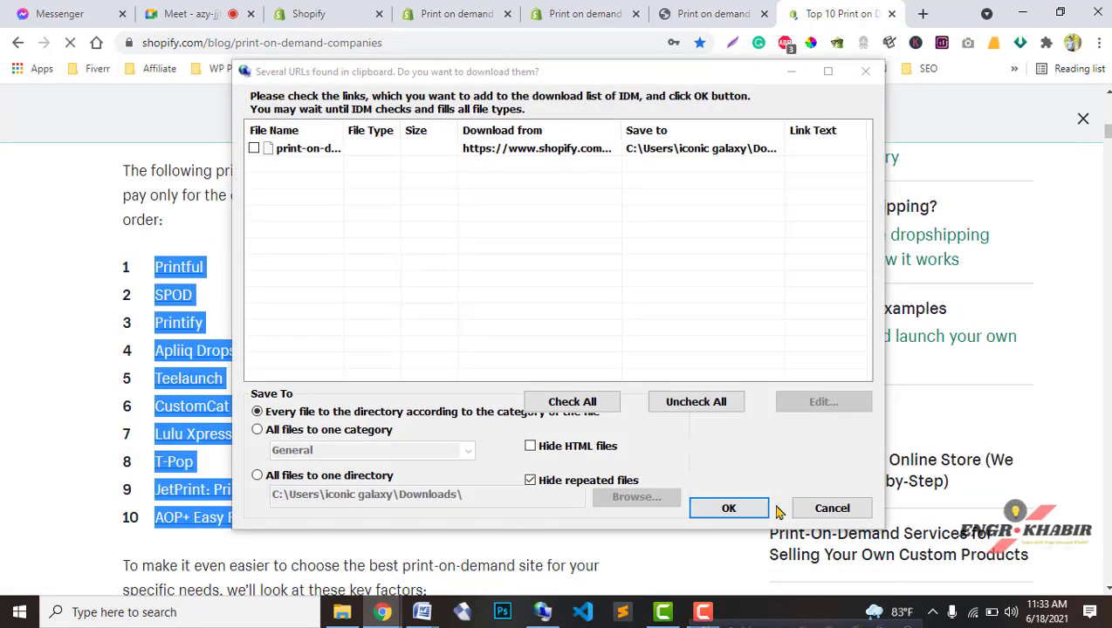
left_click(832, 508)
left_click(386, 614)
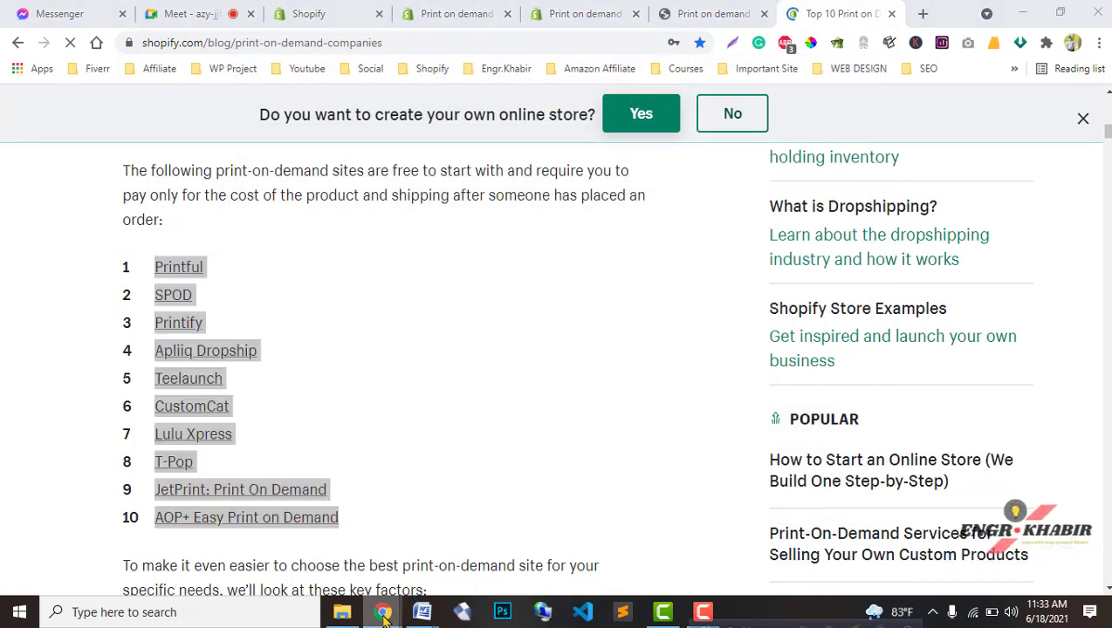
left_click(325, 541)
left_click(399, 501)
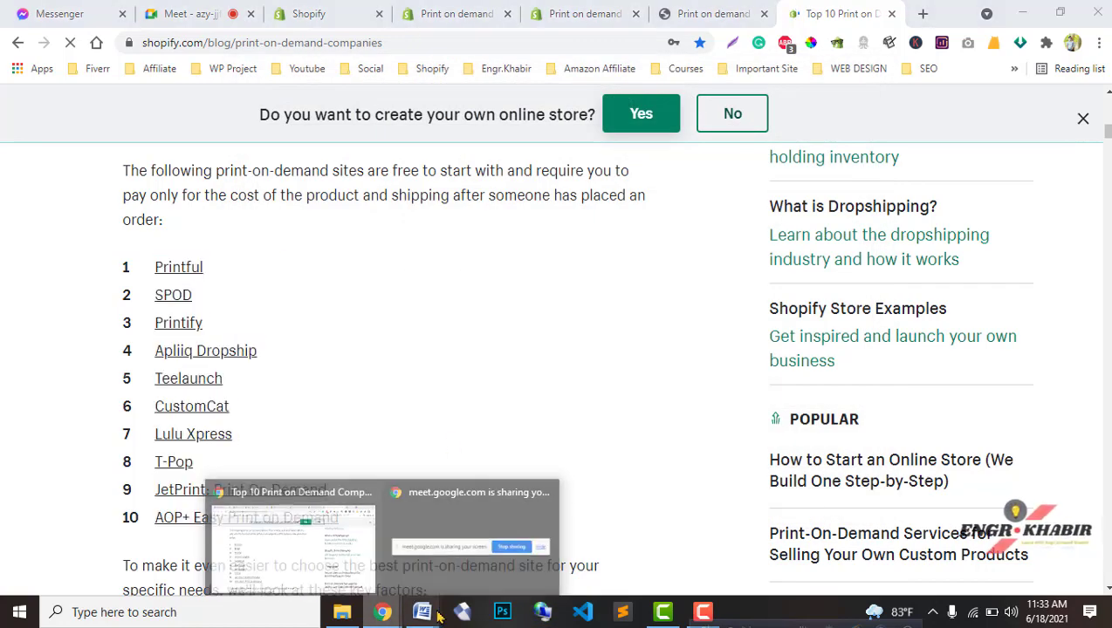
Paste the copied company list under the highlighted headline in the Word notes and look over the document
mouse_move(422, 611)
left_click(494, 530)
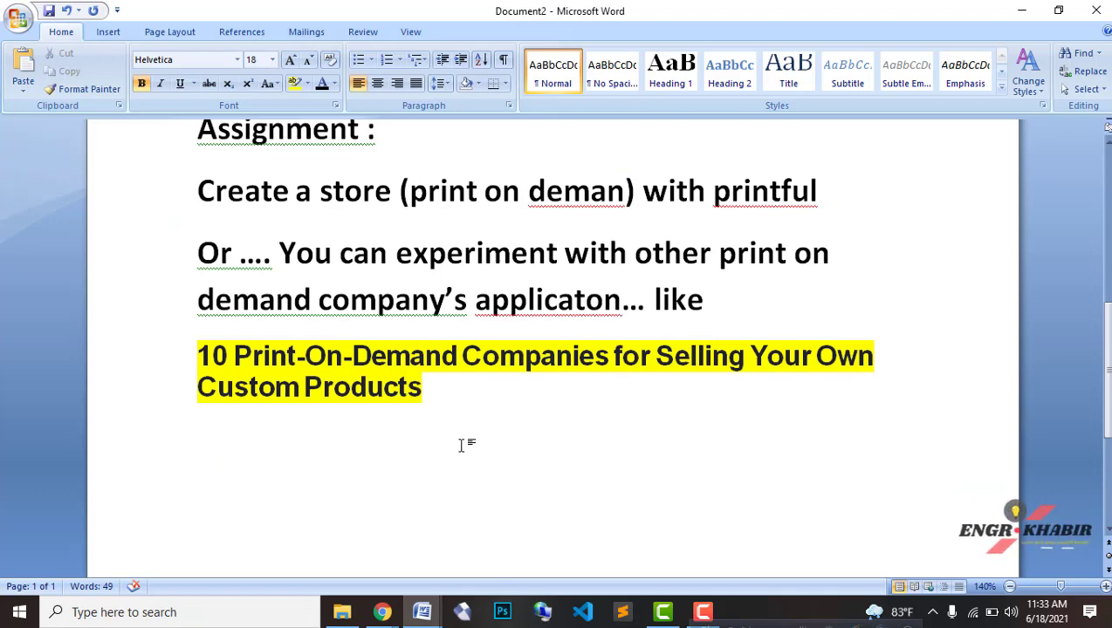
key("ctrl+v")
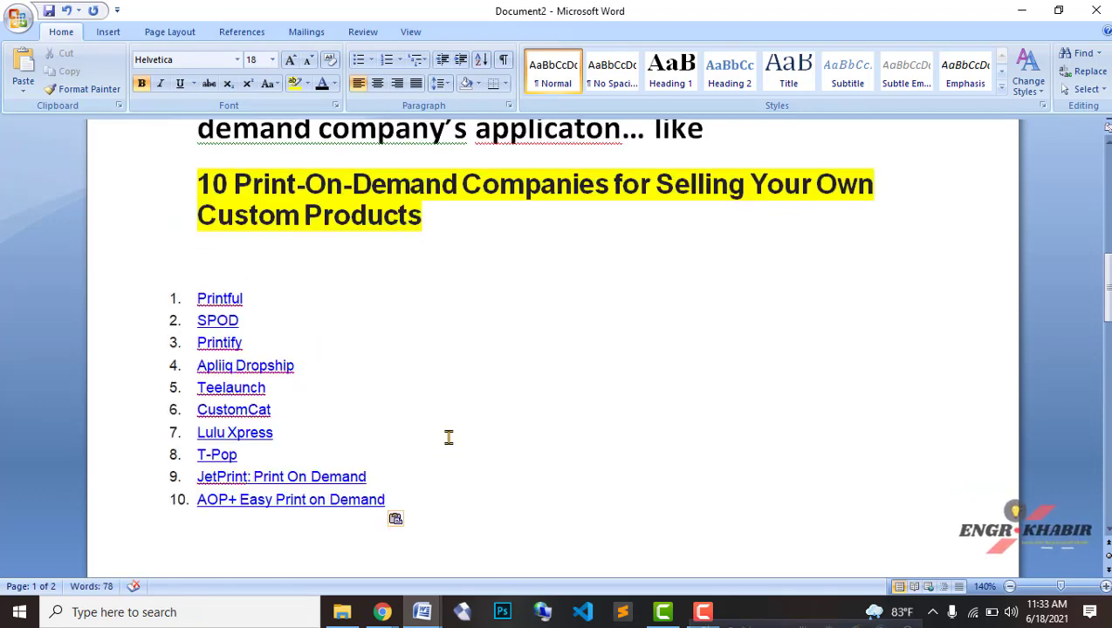
scroll(449, 437, "up", 10)
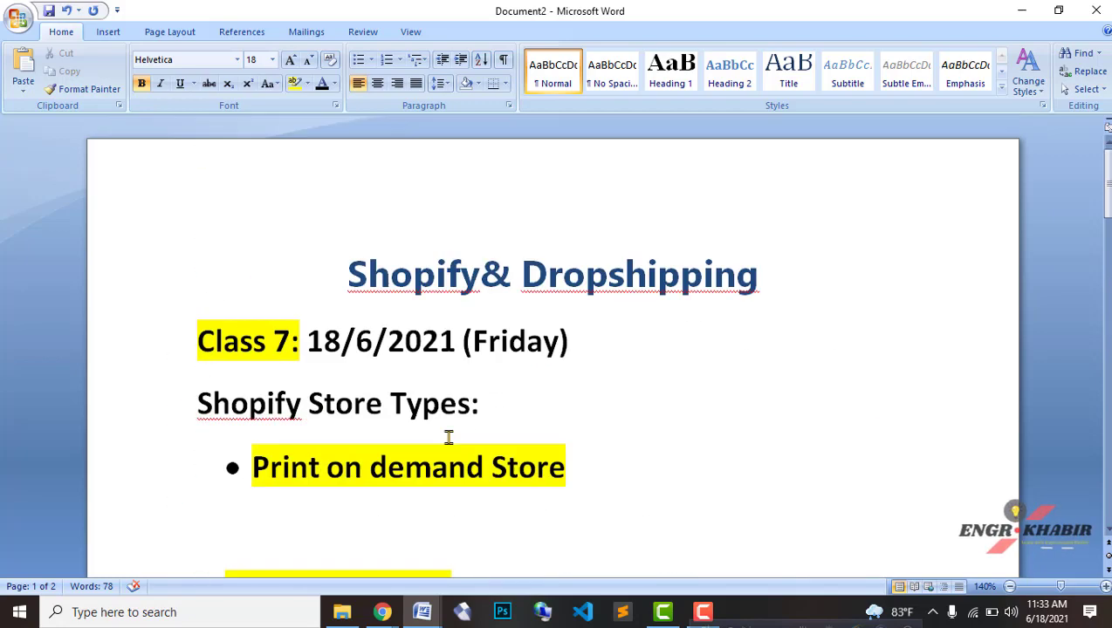
scroll(449, 438, "down", 10)
Switch to Chrome and review the demo store's product variant, Themes and Unisex Hoodie storefront pages
key("alt+Tab")
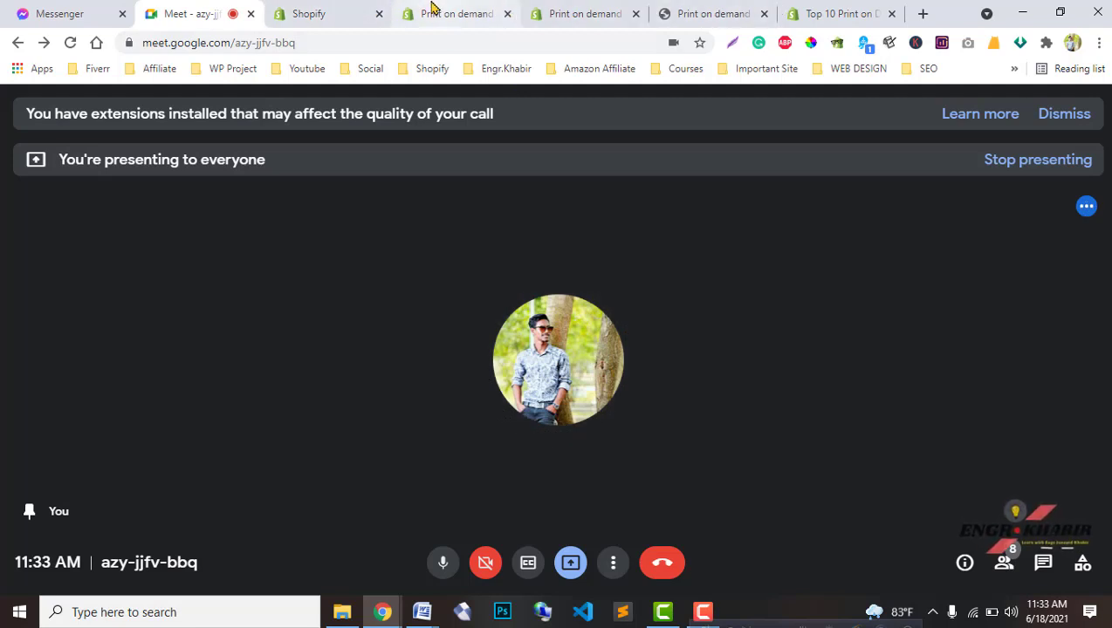
left_click(335, 11)
left_click(428, 12)
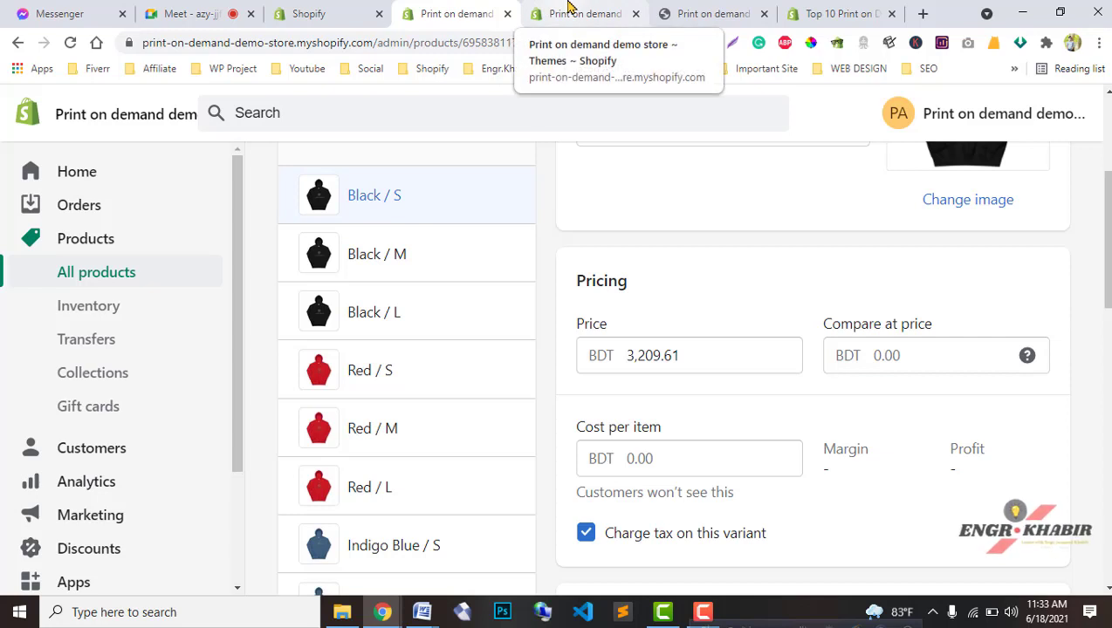
left_click(590, 10)
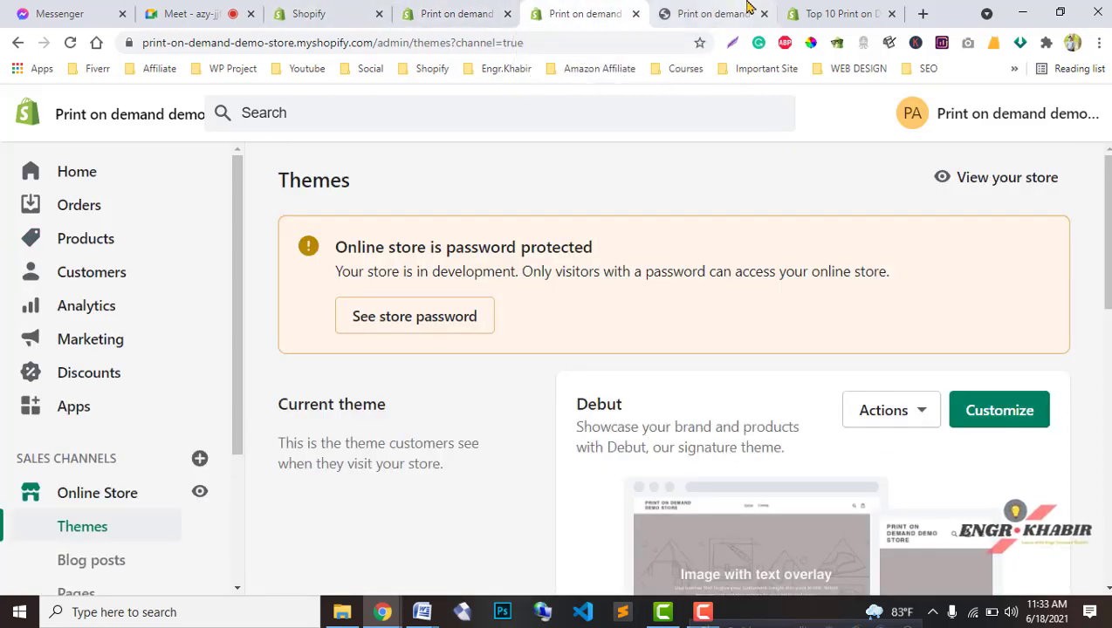
left_click(450, 13)
left_click(713, 13)
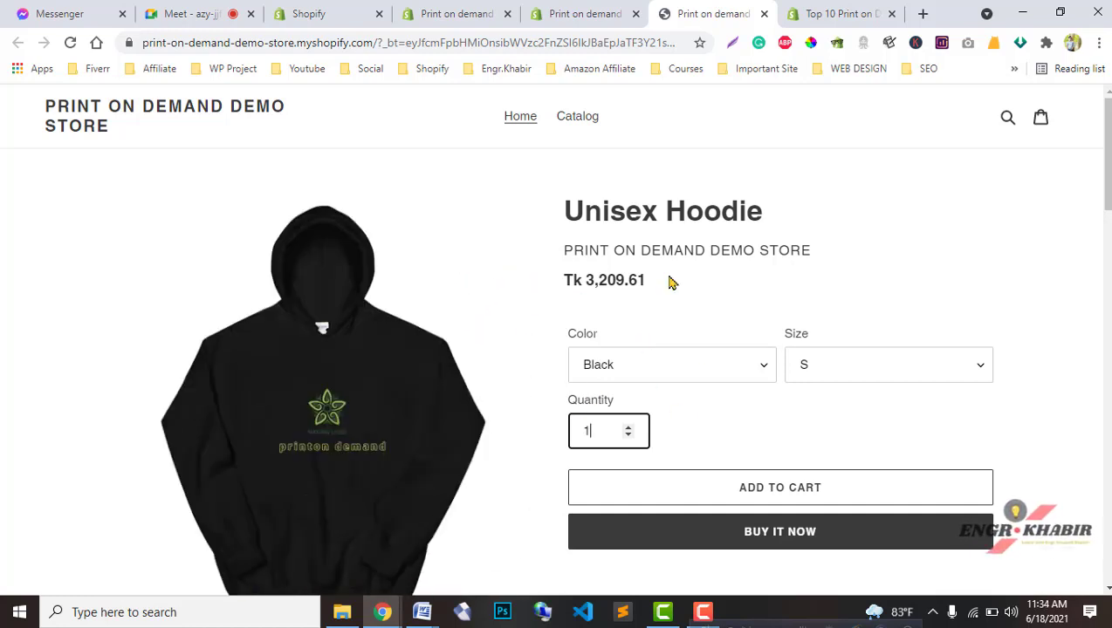
scroll(427, 288, "down", 2)
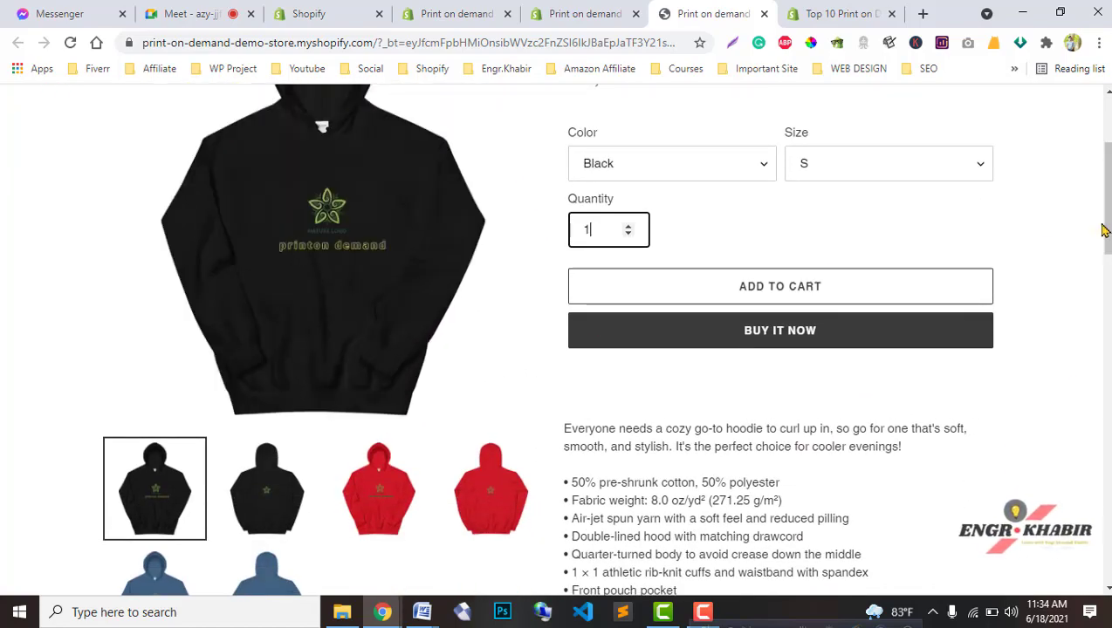
scroll(1105, 231, "down", 1)
Return to the Shopify print-on-demand companies article and read its key comparison factors and product catalog section
left_click(827, 7)
scroll(506, 370, "down", 12)
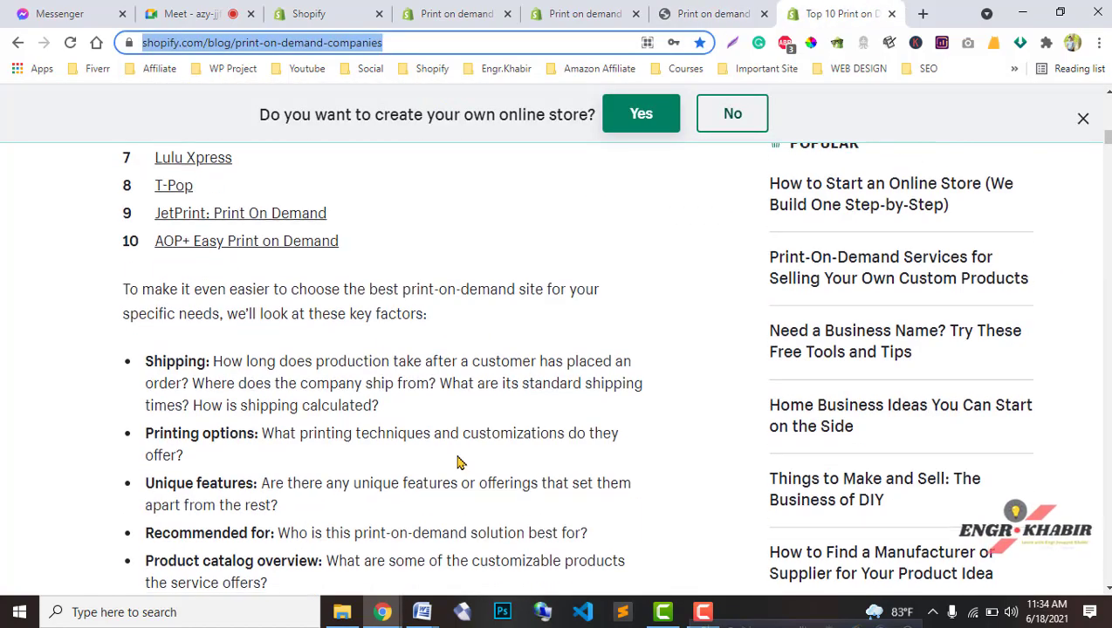
scroll(463, 458, "down", 15)
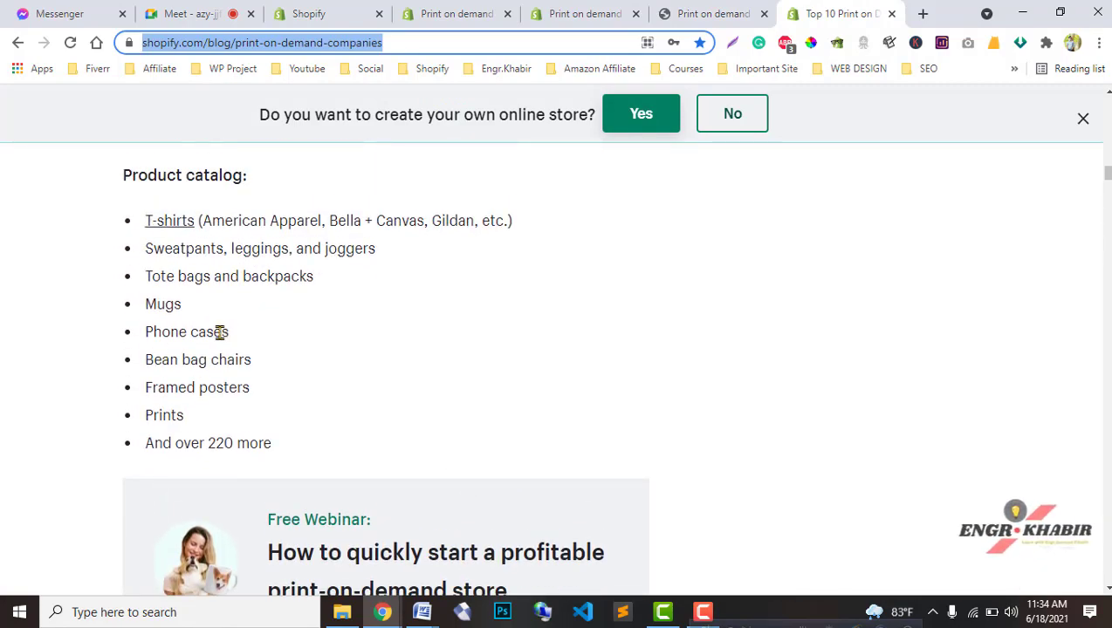
Read the product catalog items in the companies article and continue to the SPOD section
triple_click(220, 332)
left_click_drag(268, 365, 169, 360)
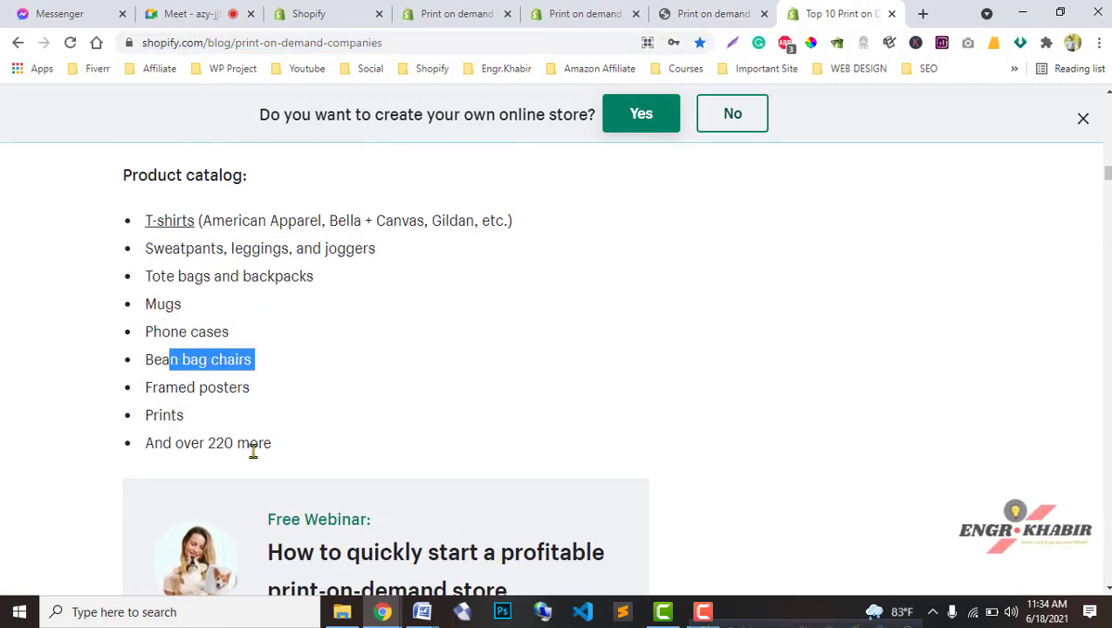
scroll(589, 504, "down", 7)
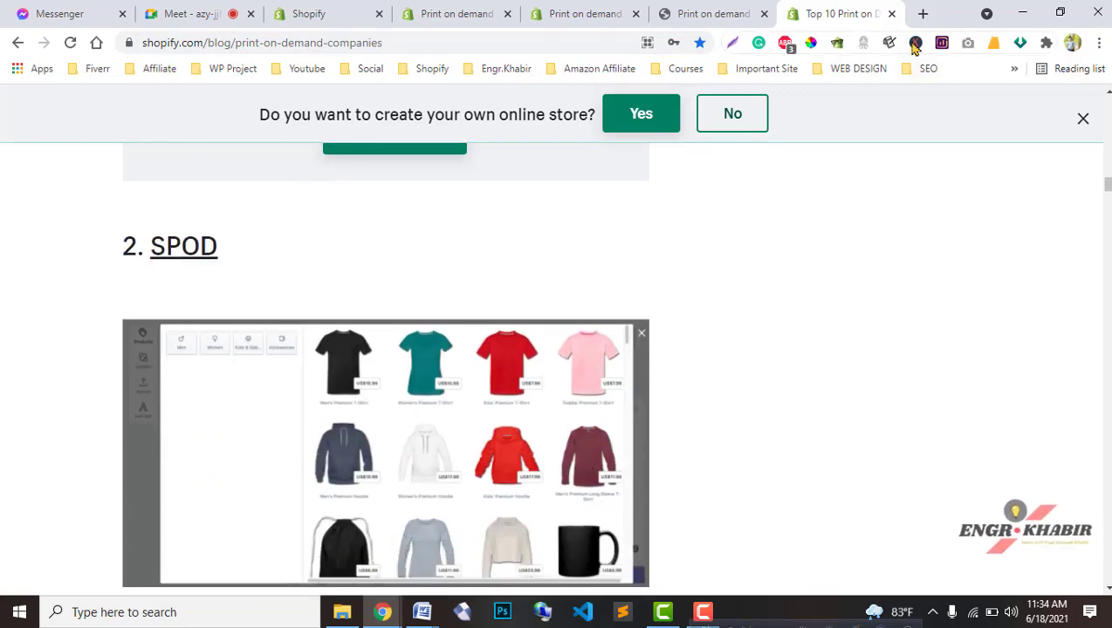
Search Google in a new tab for "top print on demand products" and open Shopify's 10 Best Print-on-Demand Products article
left_click(923, 13)
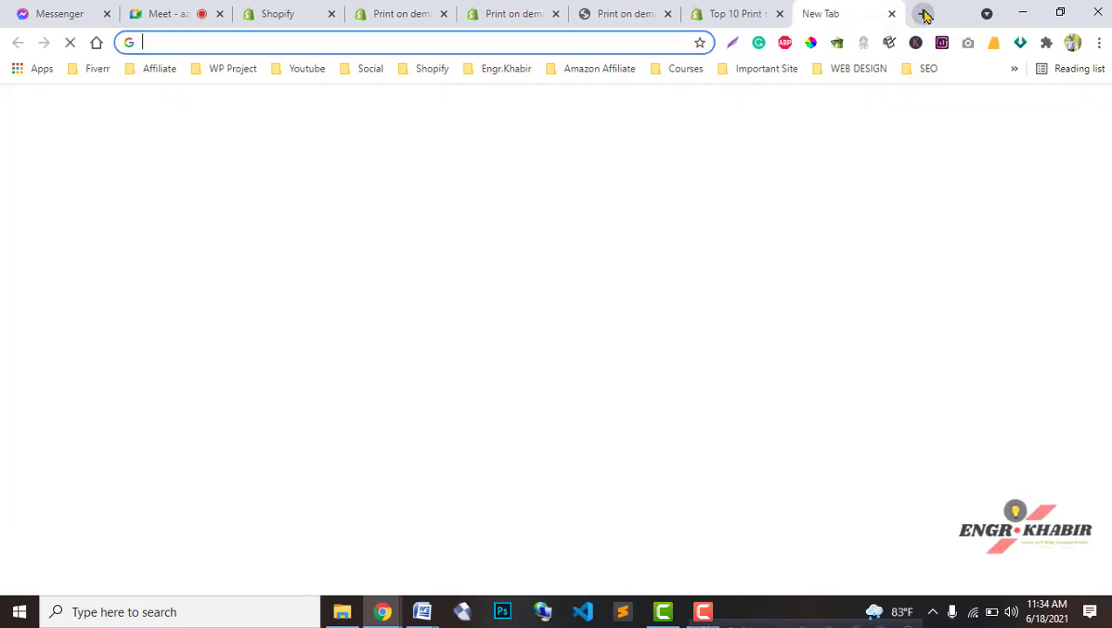
type("top ")
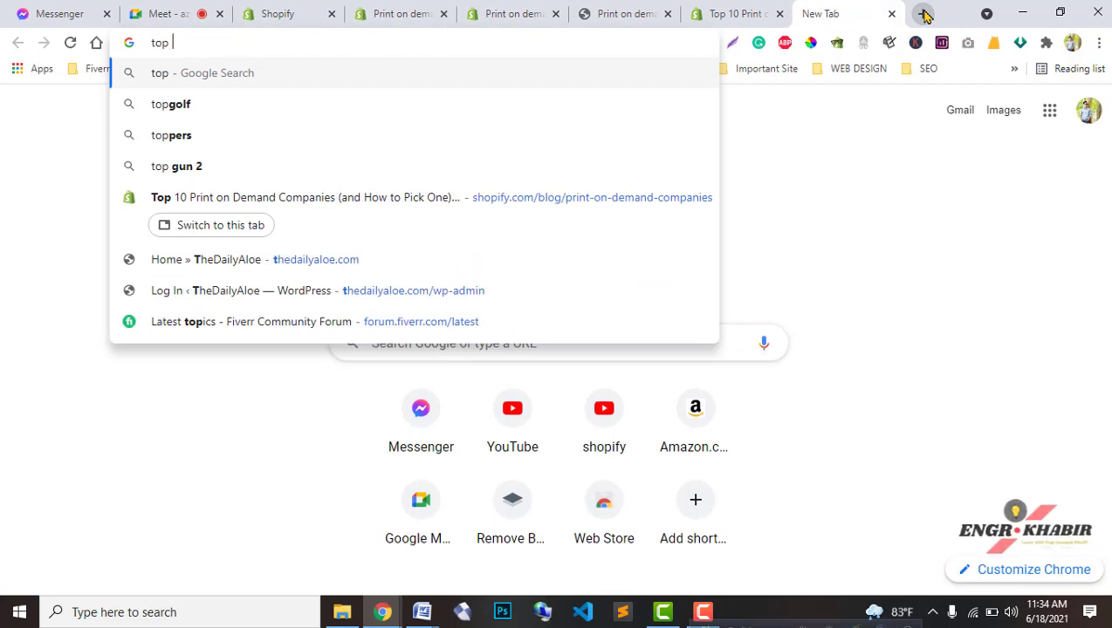
type("print")
key("BackSpace")
key("BackSpace")
key("BackSpace")
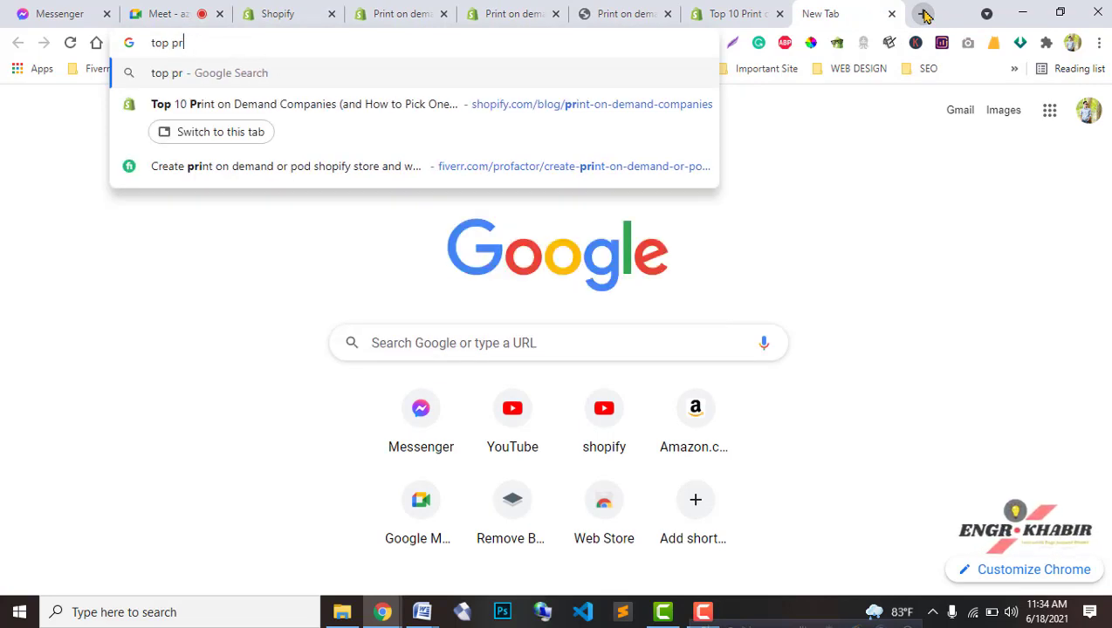
key("BackSpace")
key("BackSpace")
type("print ")
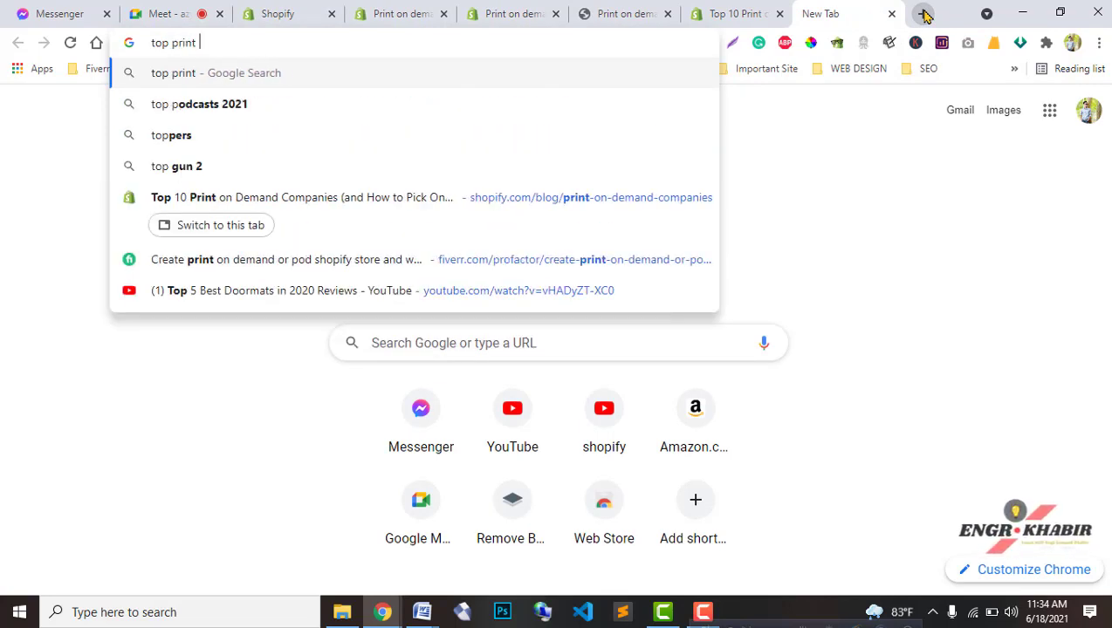
type("on demand produ t")
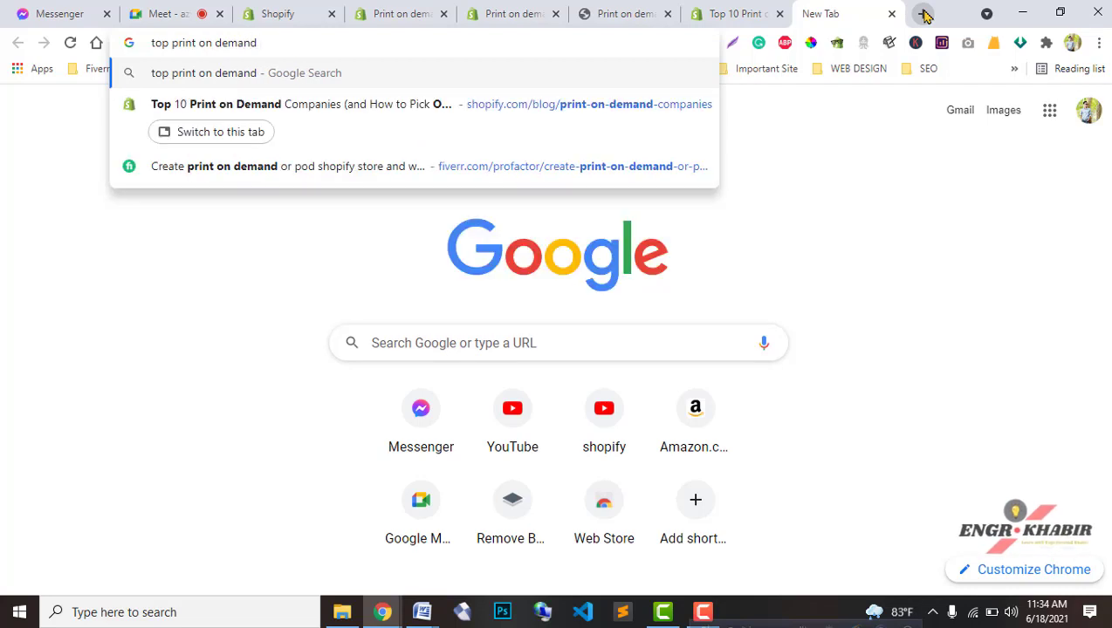
key("BackSpace")
key("BackSpace")
type("cts")
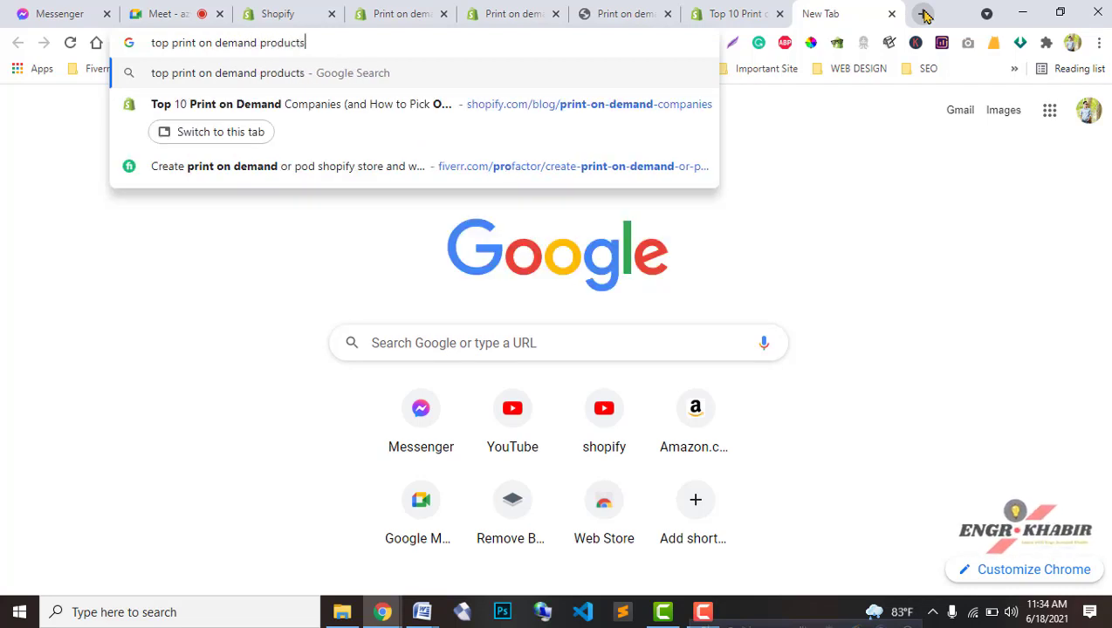
key("Return")
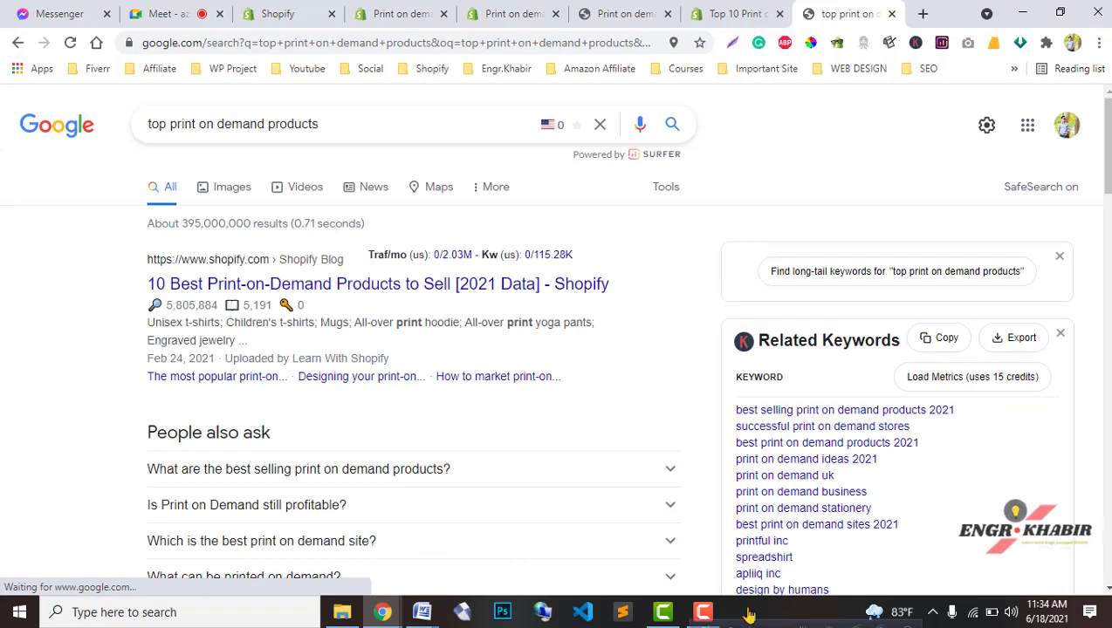
middle_click(430, 295)
left_click(838, 13)
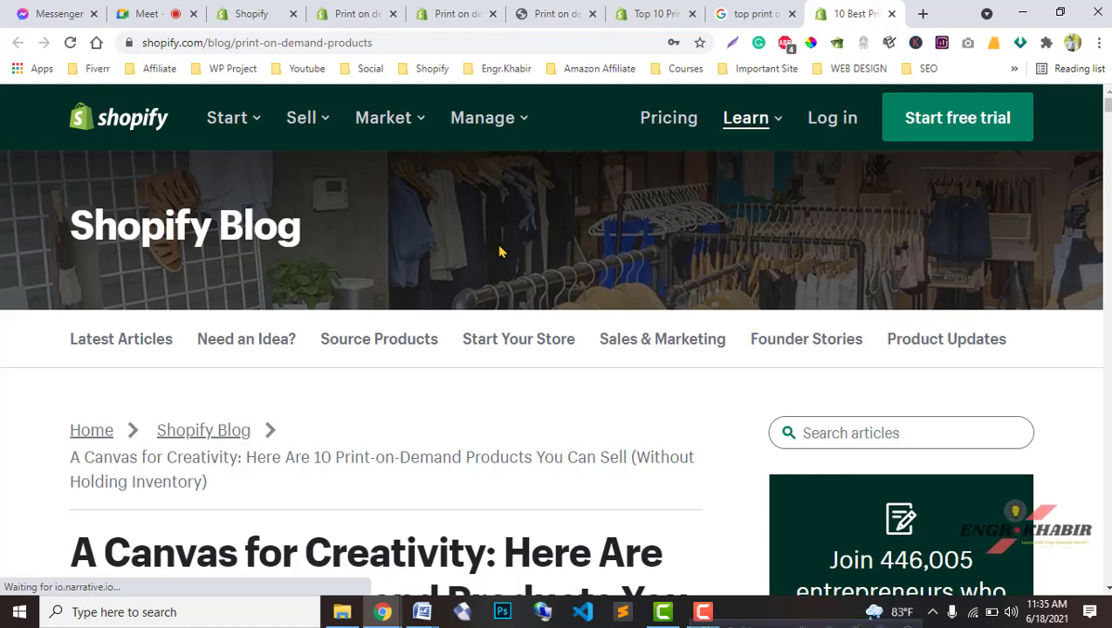
Review the Printful Products page in the demo store admin and the Unisex Hoodie storefront page
left_click(174, 13)
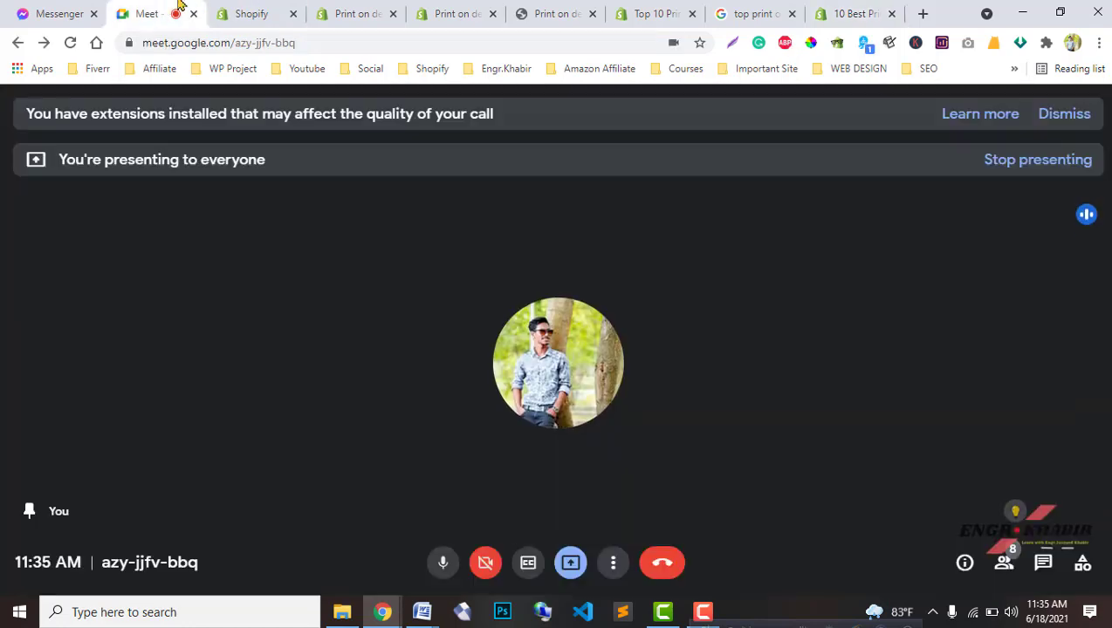
left_click(252, 13)
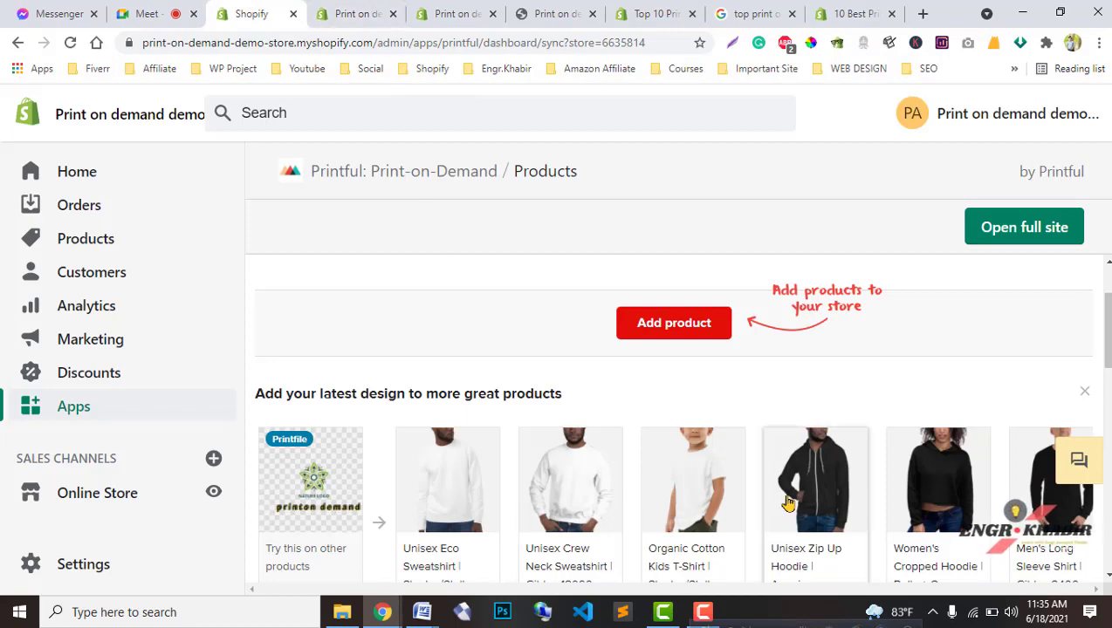
scroll(509, 397, "down", 2)
scroll(541, 458, "up", 3)
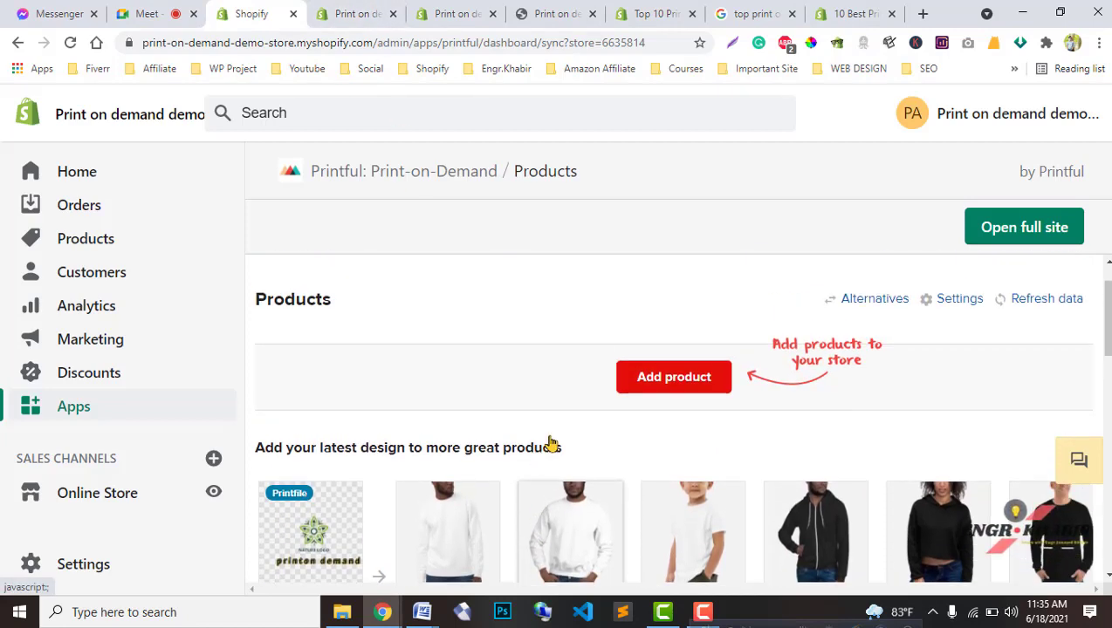
left_click(407, 7)
left_click(558, 11)
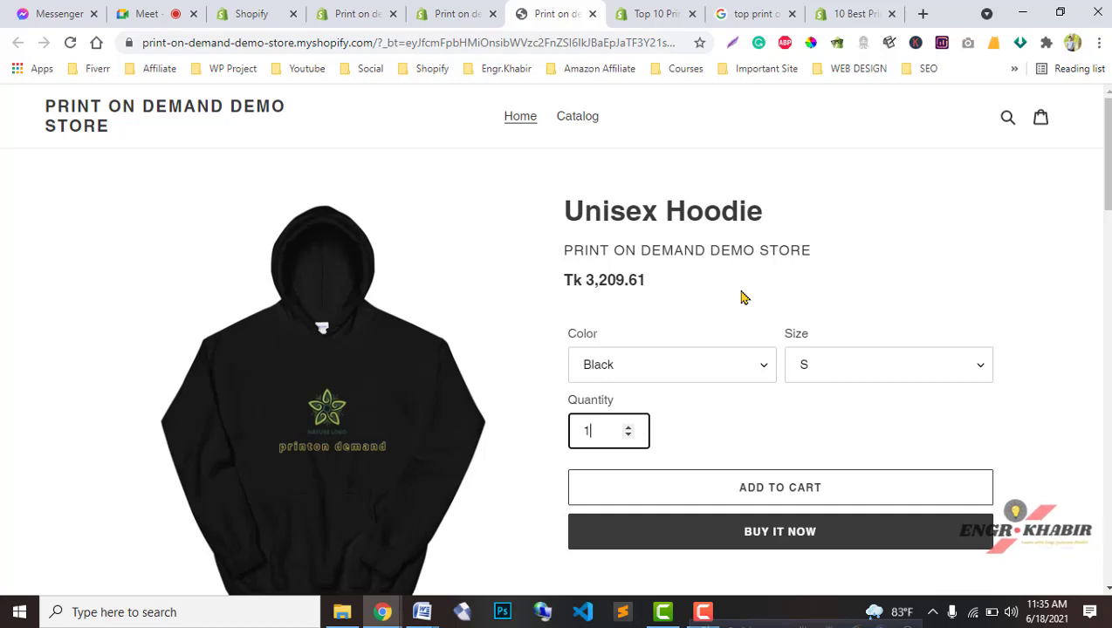
Open the demo store's All products list in a separate tab and examine the abc and Unisex Hoodie entries
left_click(262, 10)
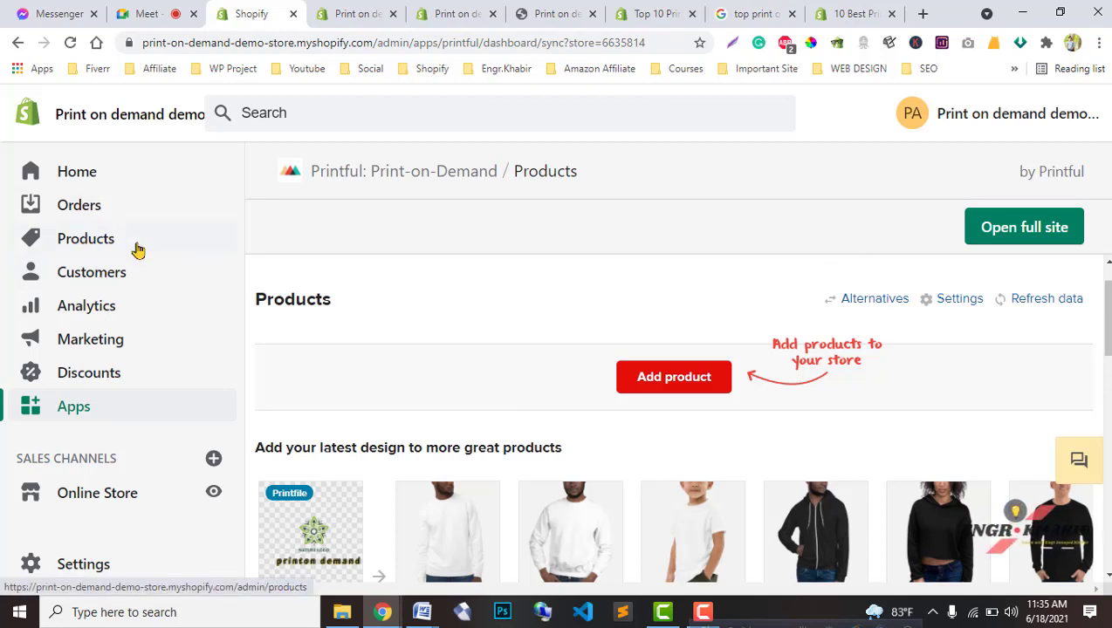
middle_click(103, 247)
left_click(327, 9)
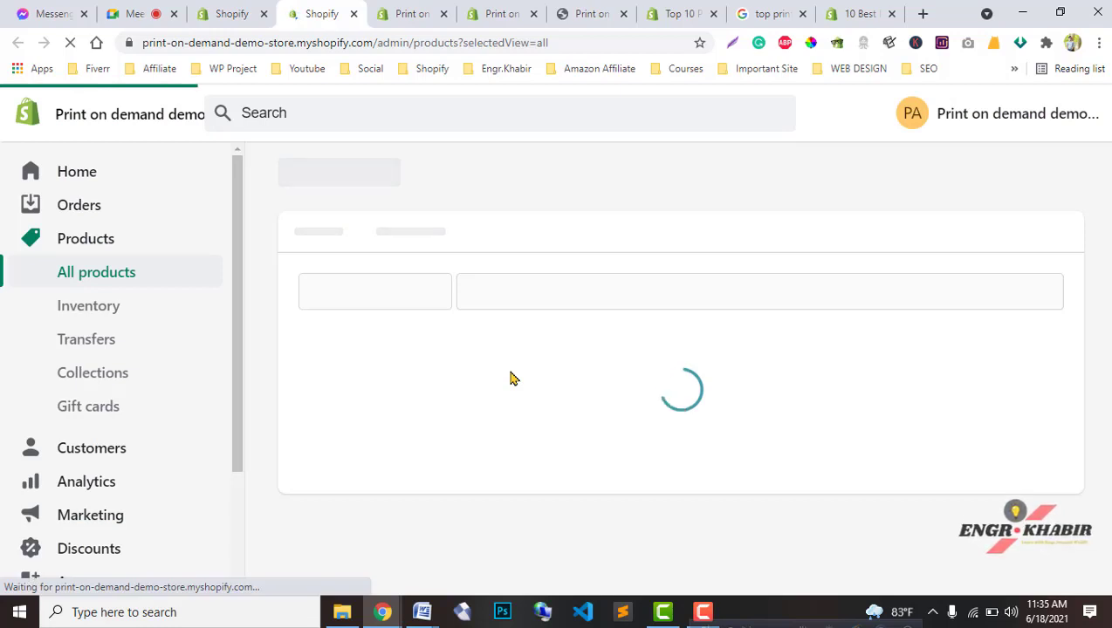
scroll(607, 478, "down", 1)
scroll(606, 478, "down", 2)
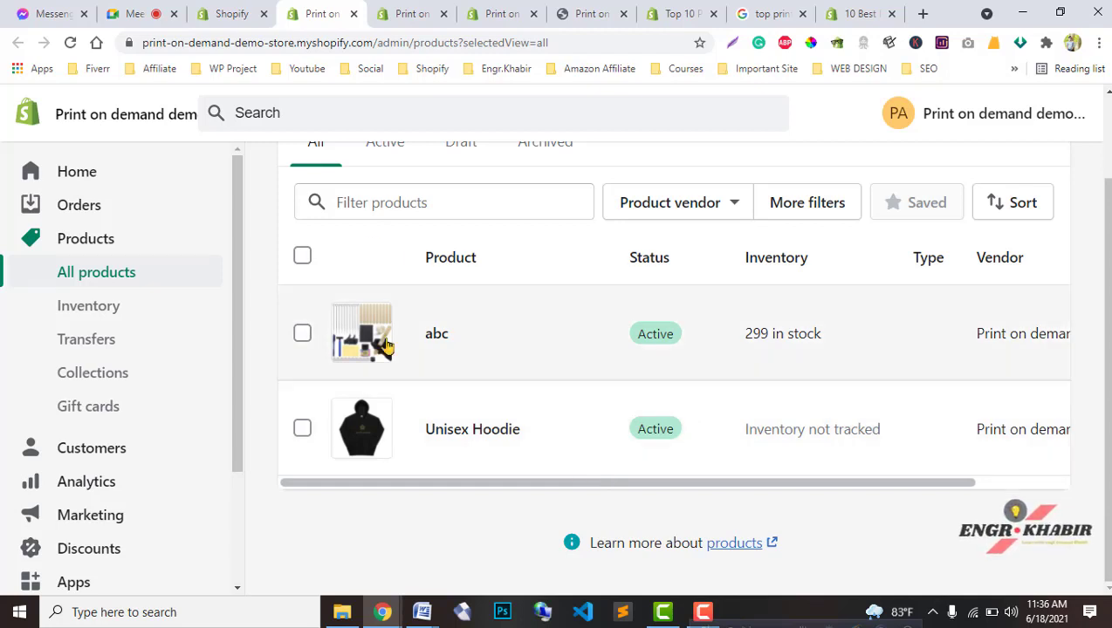
mouse_move(536, 434)
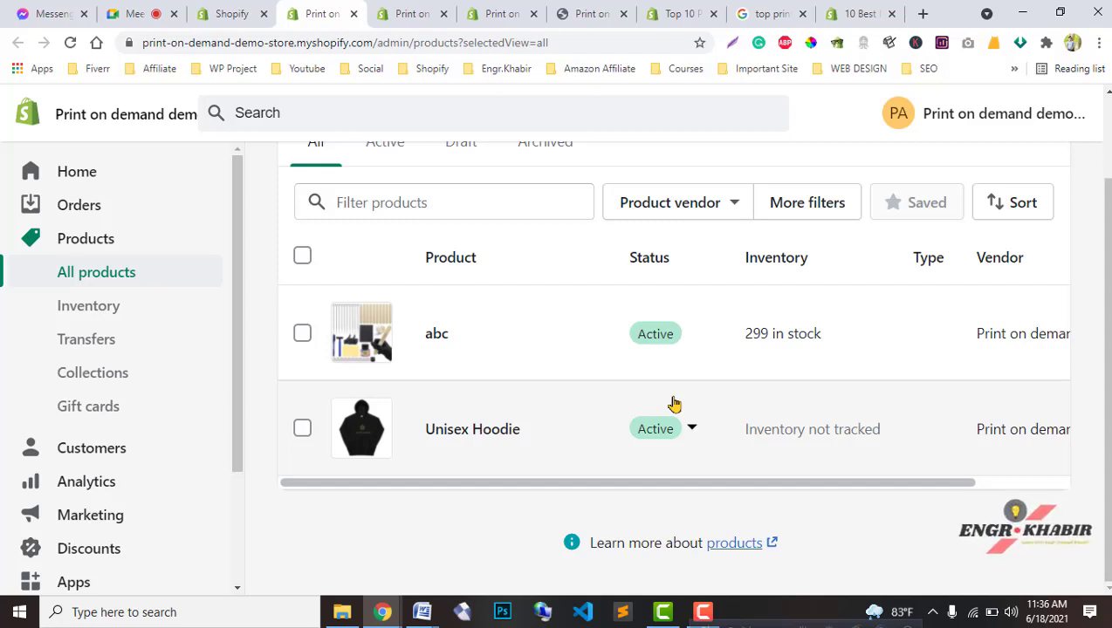
Review the Unisex Hoodie's Black / S variant page, including its variant list, options, pricing and inventory
left_click(410, 13)
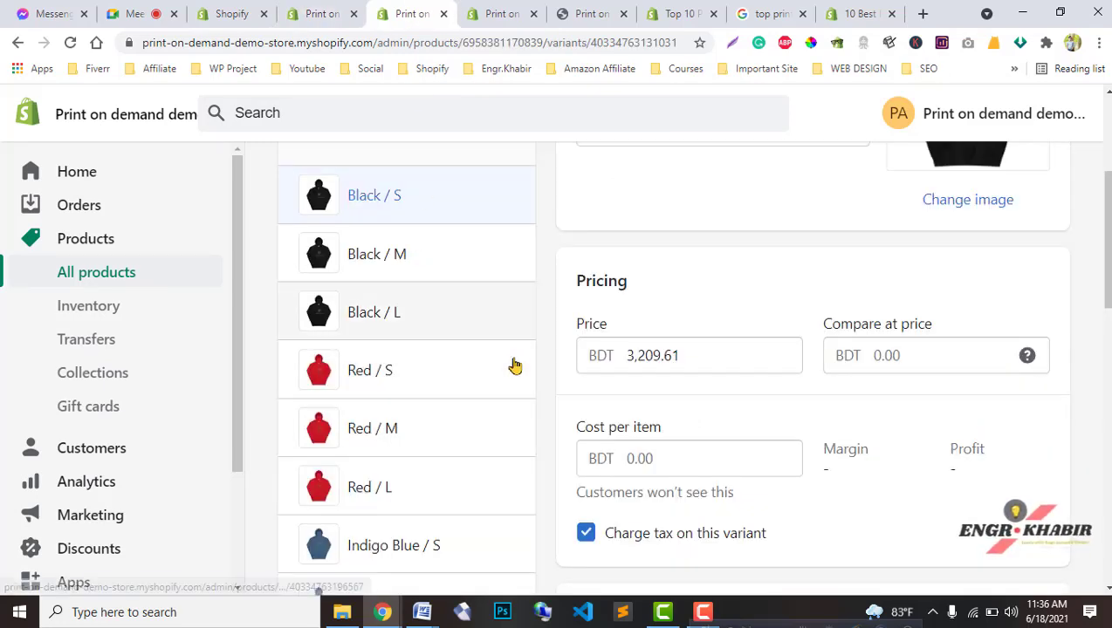
scroll(515, 450, "up", 2)
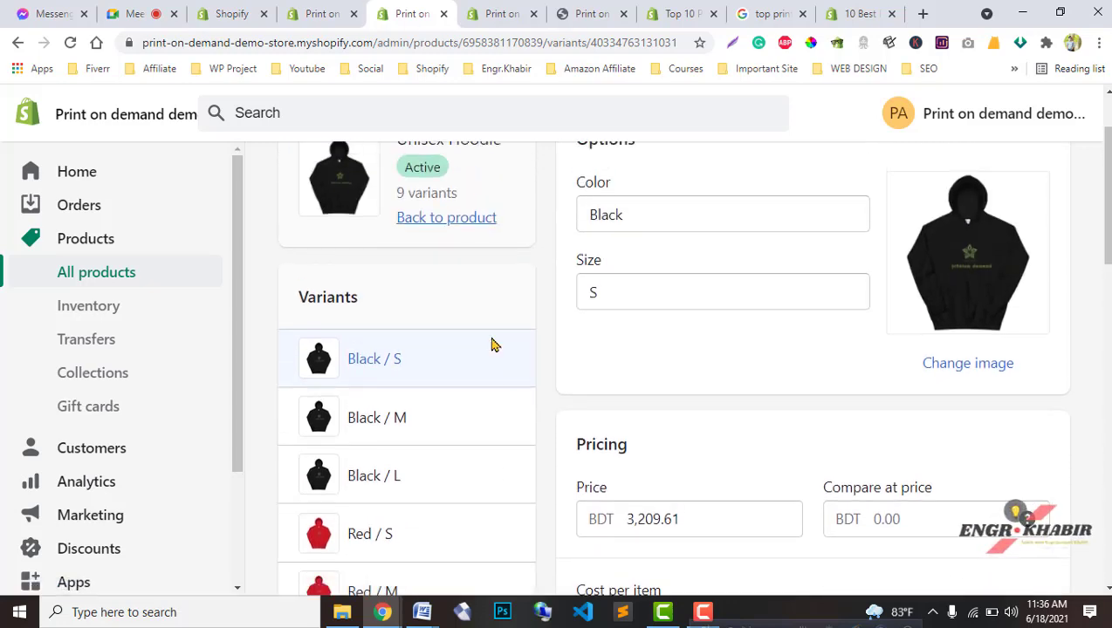
scroll(486, 460, "down", 2)
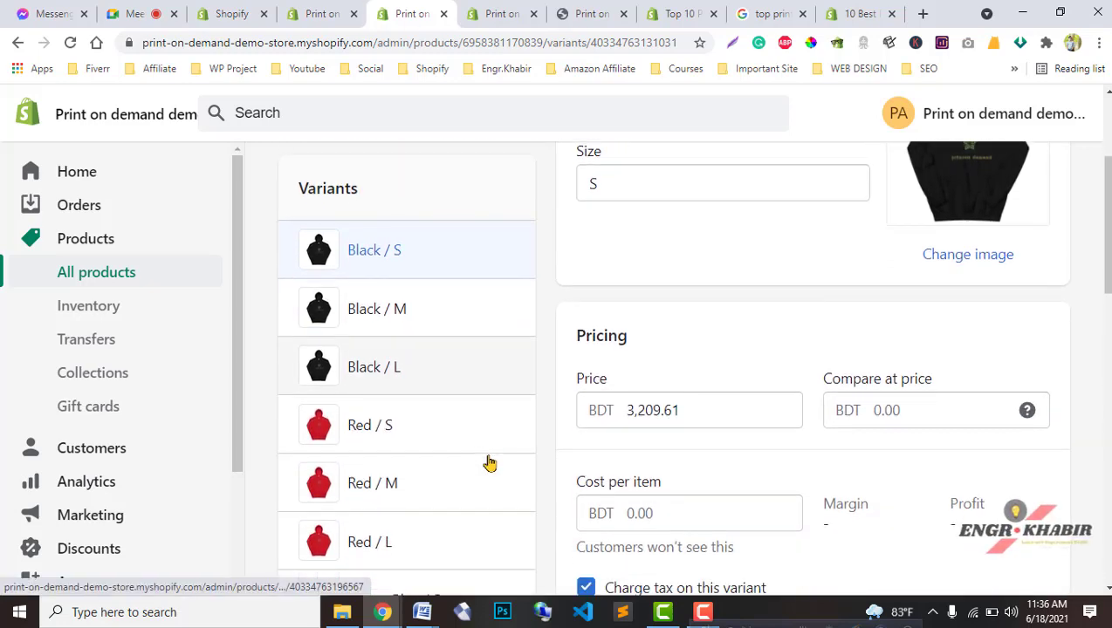
scroll(490, 464, "down", 4)
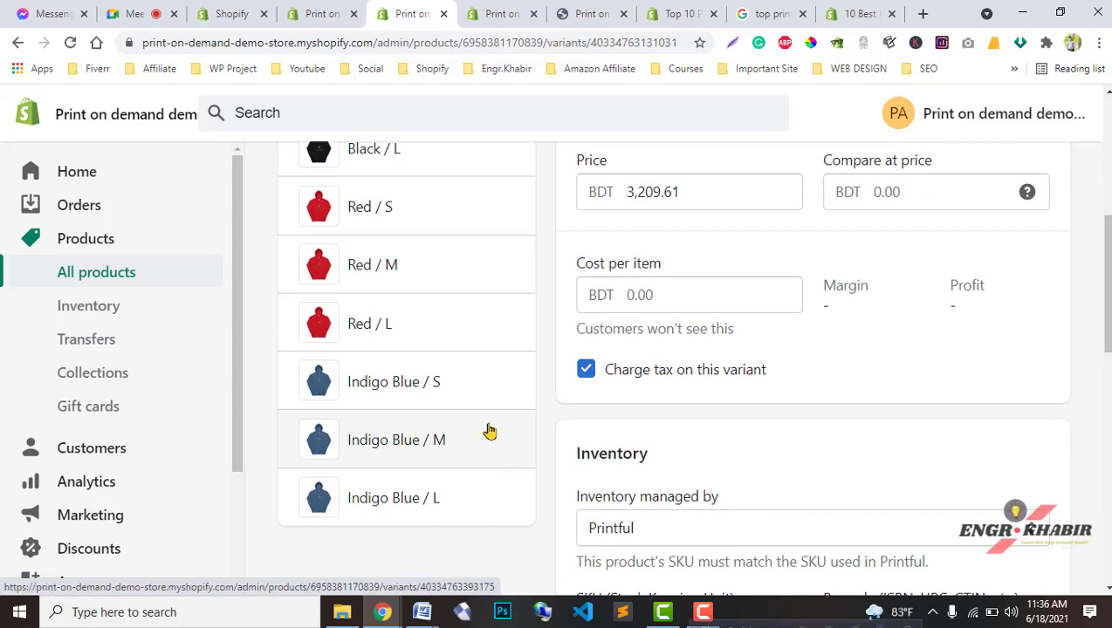
scroll(500, 400, "up", 8)
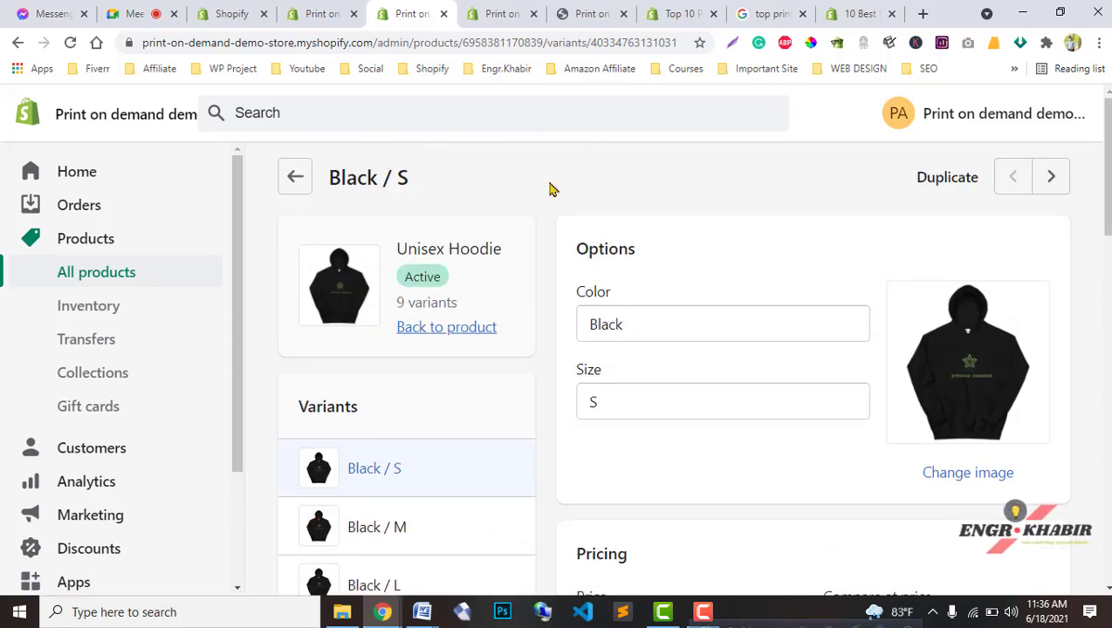
left_click(327, 12)
left_click(402, 11)
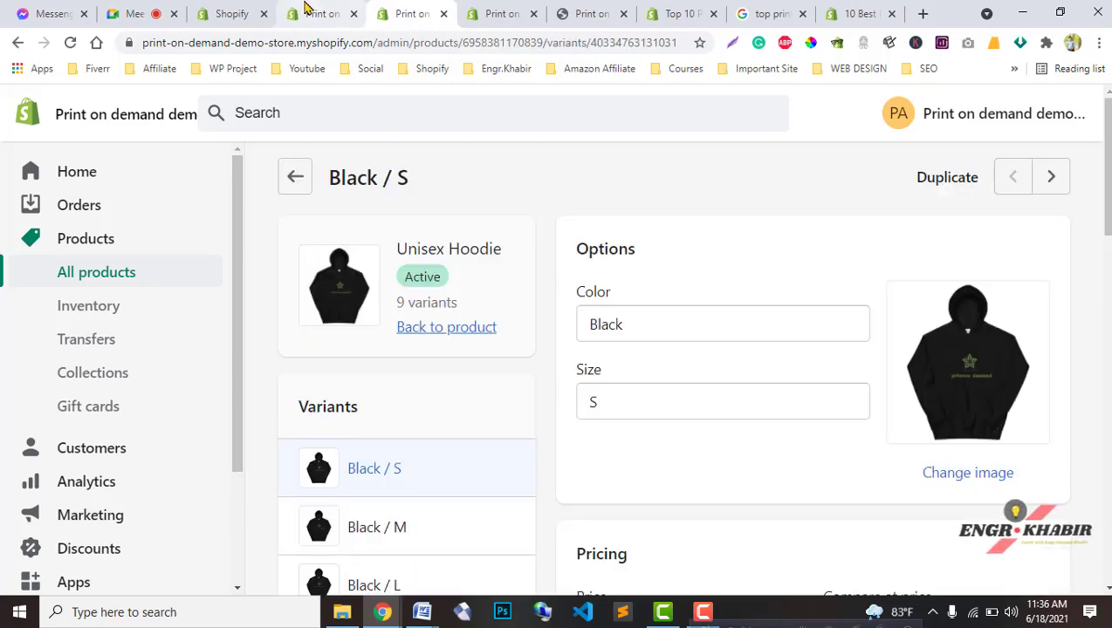
Look over the store's Themes page, from the current theme and online store speed to the theme library
left_click(499, 14)
scroll(489, 485, "down", 9)
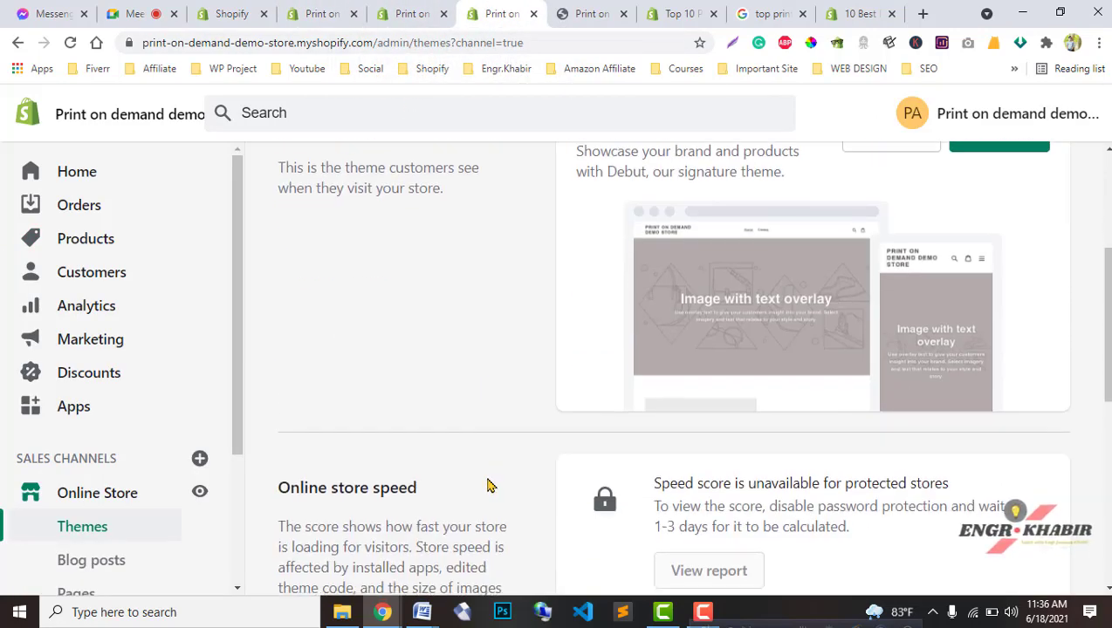
scroll(488, 486, "up", 10)
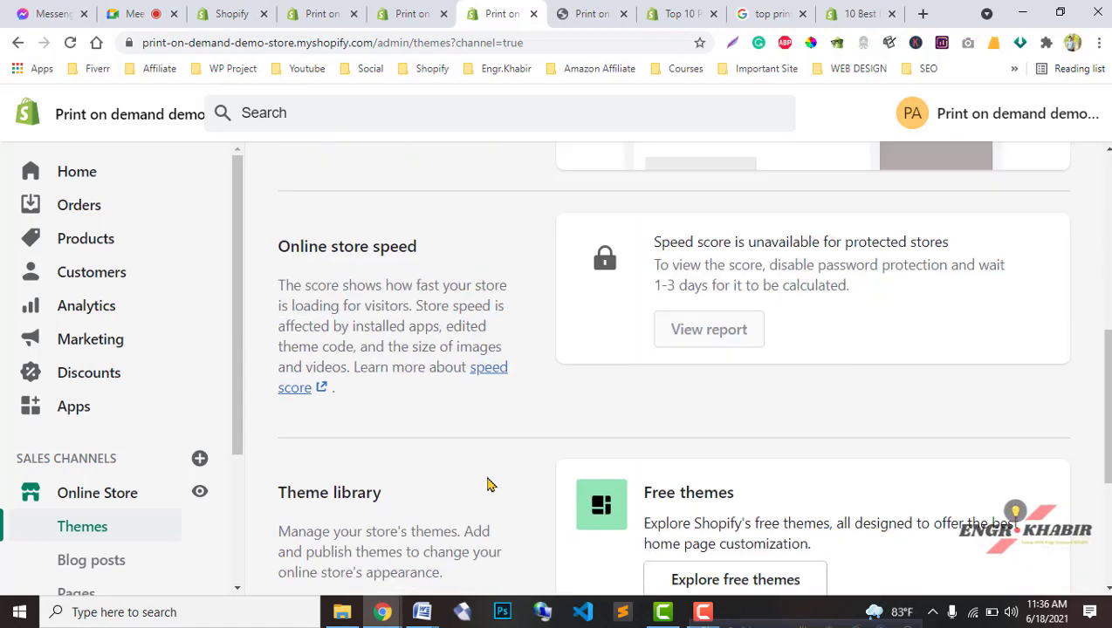
scroll(1003, 239, "down", 5)
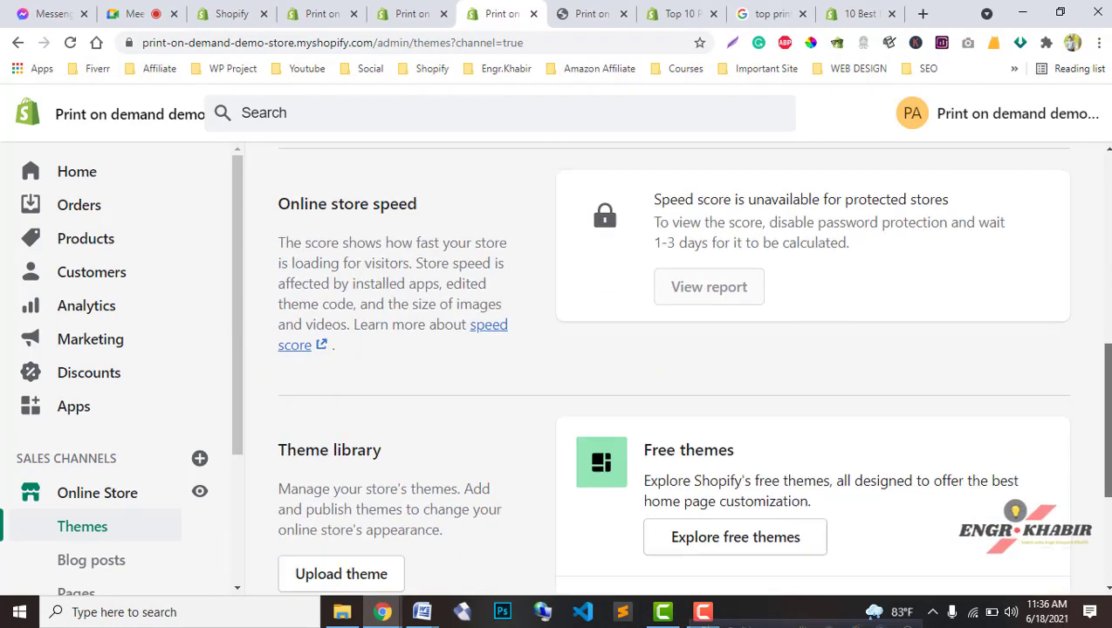
Start checkout for one black, size S Unisex Hoodie from its storefront page
left_click(576, 13)
scroll(514, 329, "down", 3)
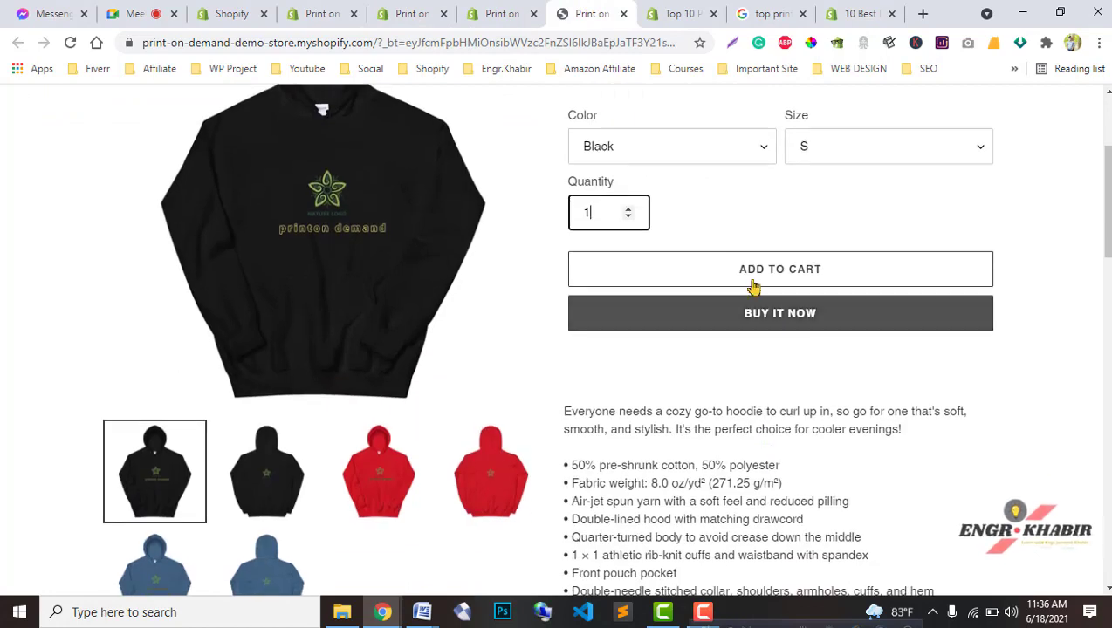
left_click(788, 320)
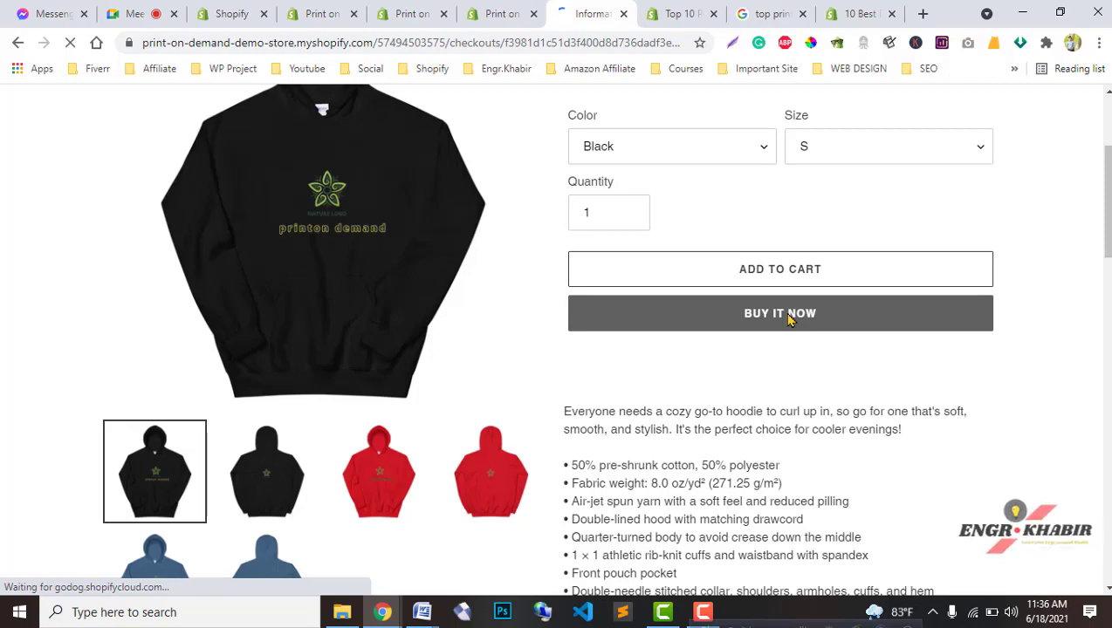
Copy the intro sentence and ten-item product list, Unisex t-shirts to Fanny packs, from the Shopify print-on-demand products article
left_click(857, 10)
scroll(420, 462, "down", 3)
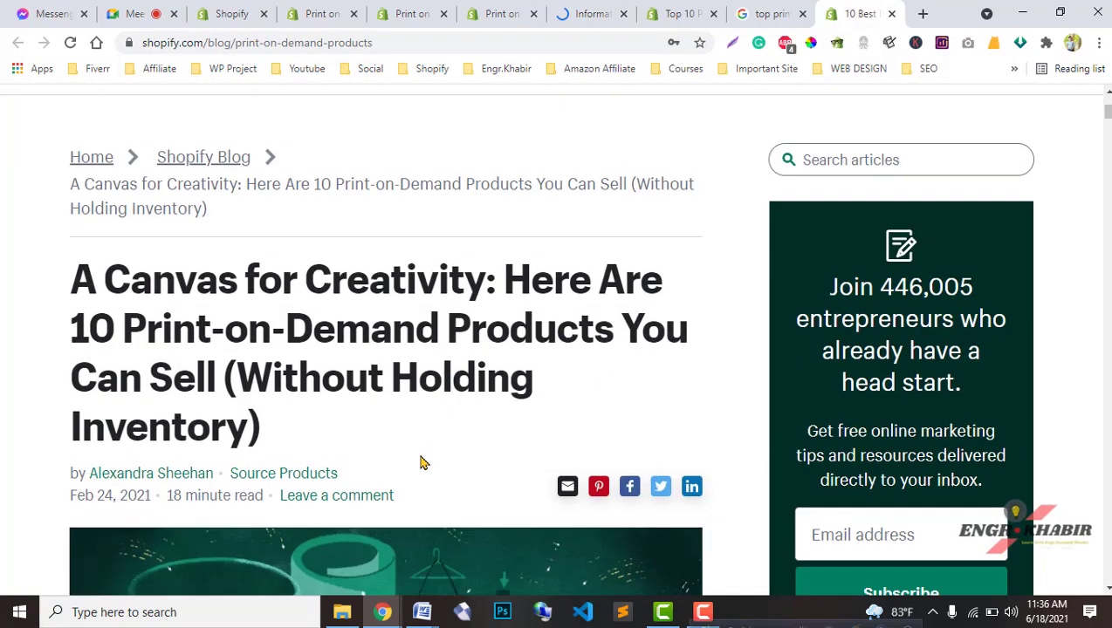
scroll(420, 463, "down", 15)
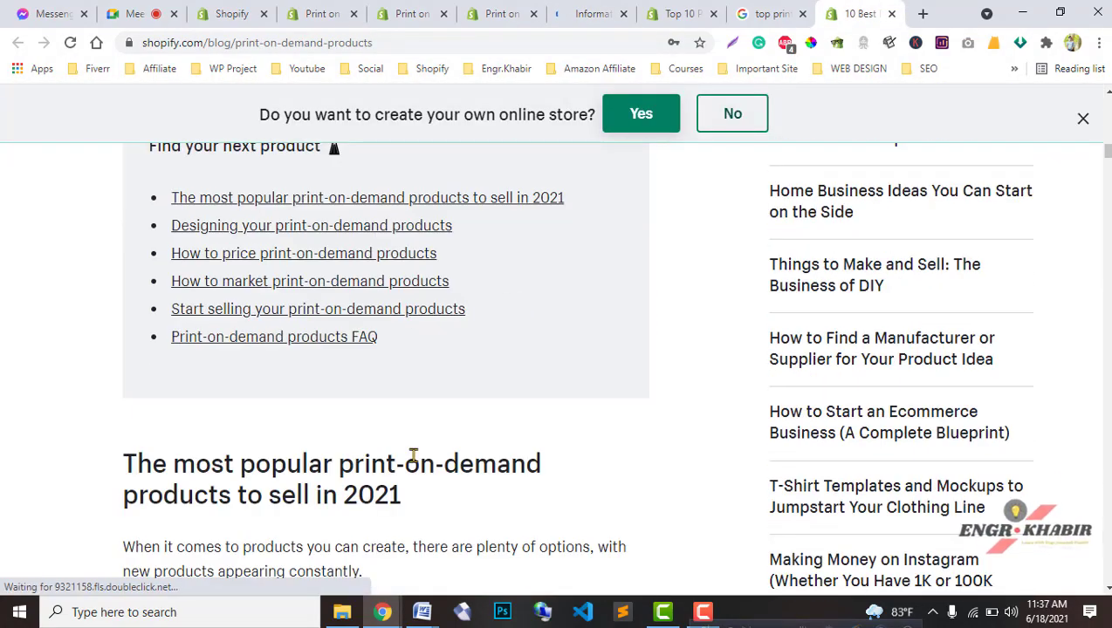
scroll(413, 458, "down", 5)
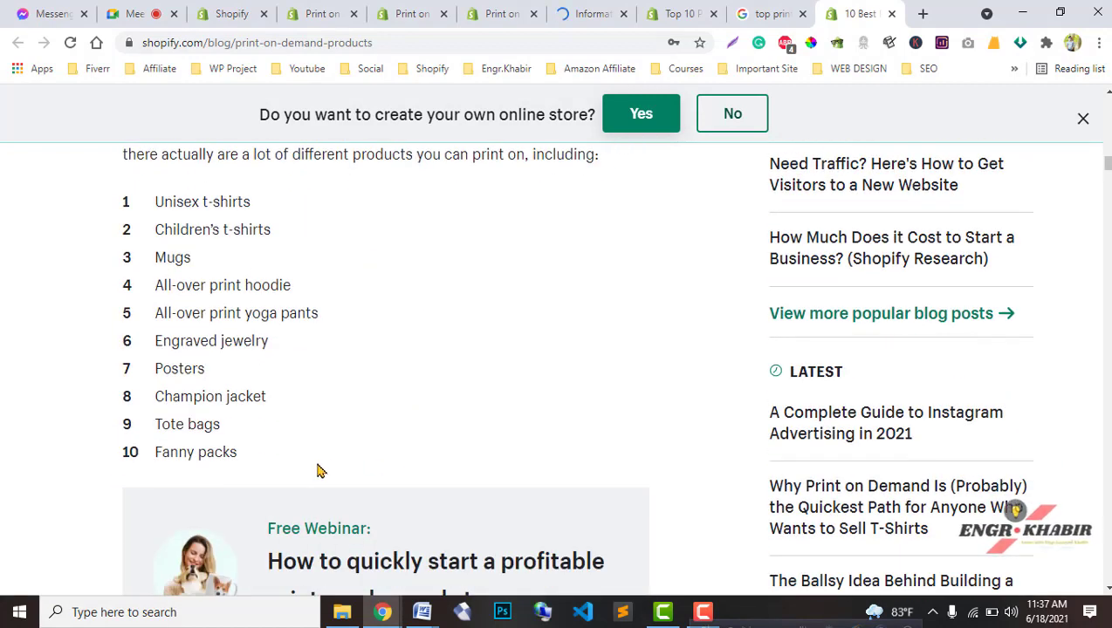
scroll(319, 471, "up", 1)
left_click_drag(248, 514, 124, 186)
key("ctrl+c")
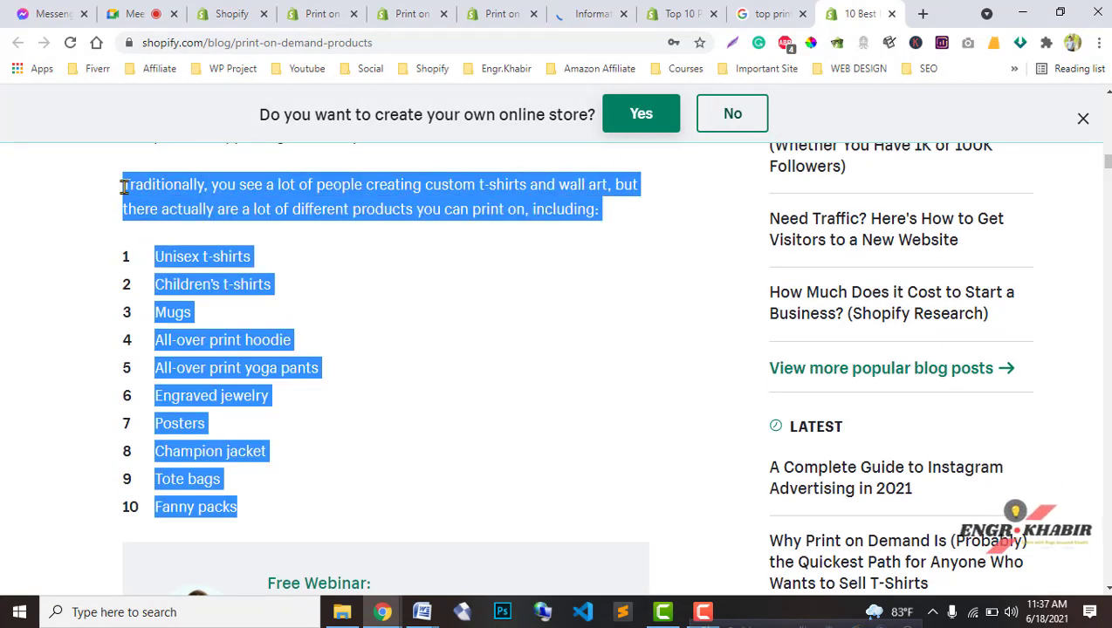
Switch to the Word notes and paste the copied product list on a new page after the company list
left_click(422, 612)
left_click(463, 524)
key("Return")
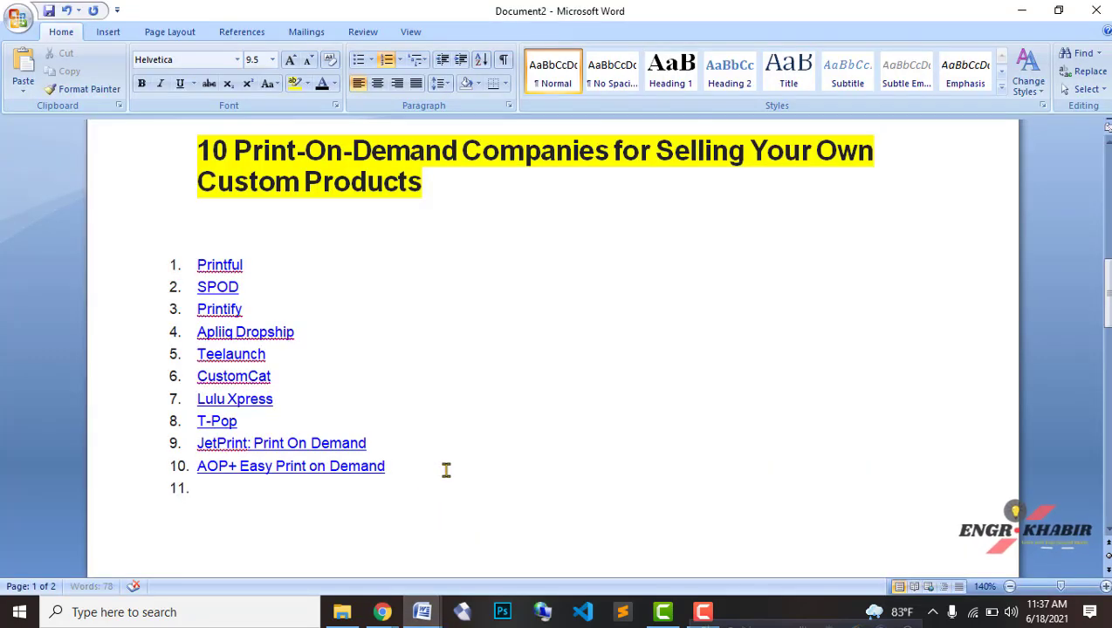
key("ctrl+Return")
key("ctrl+v")
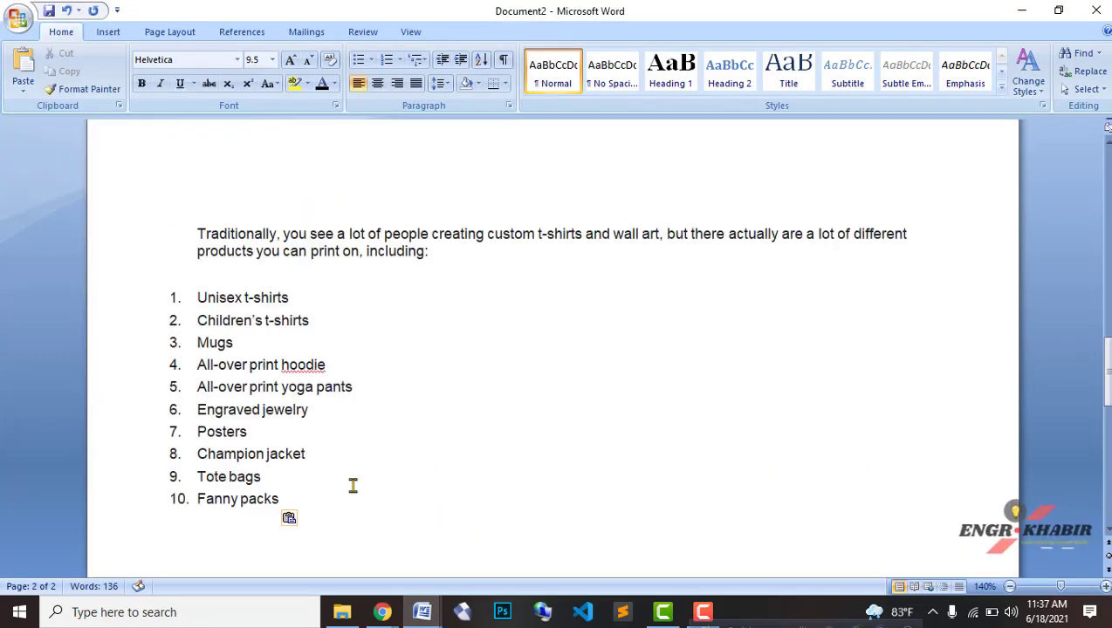
Make the intro sentence above the pasted product list bold and highlight it in yellow
left_click(478, 251)
triple_click(179, 228)
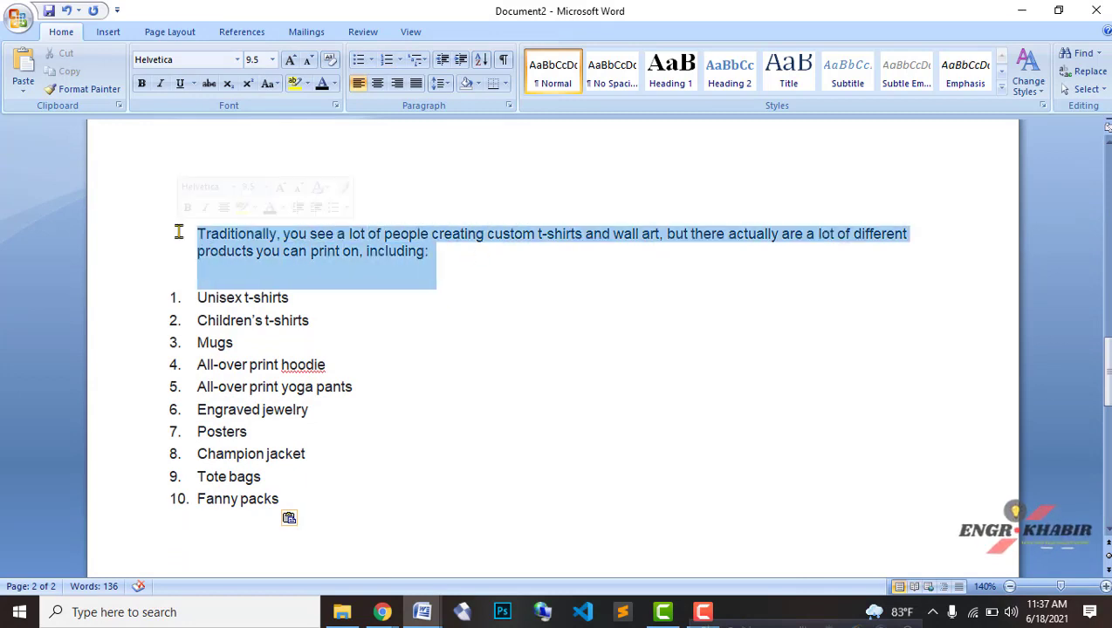
key("ctrl+b")
left_click(294, 85)
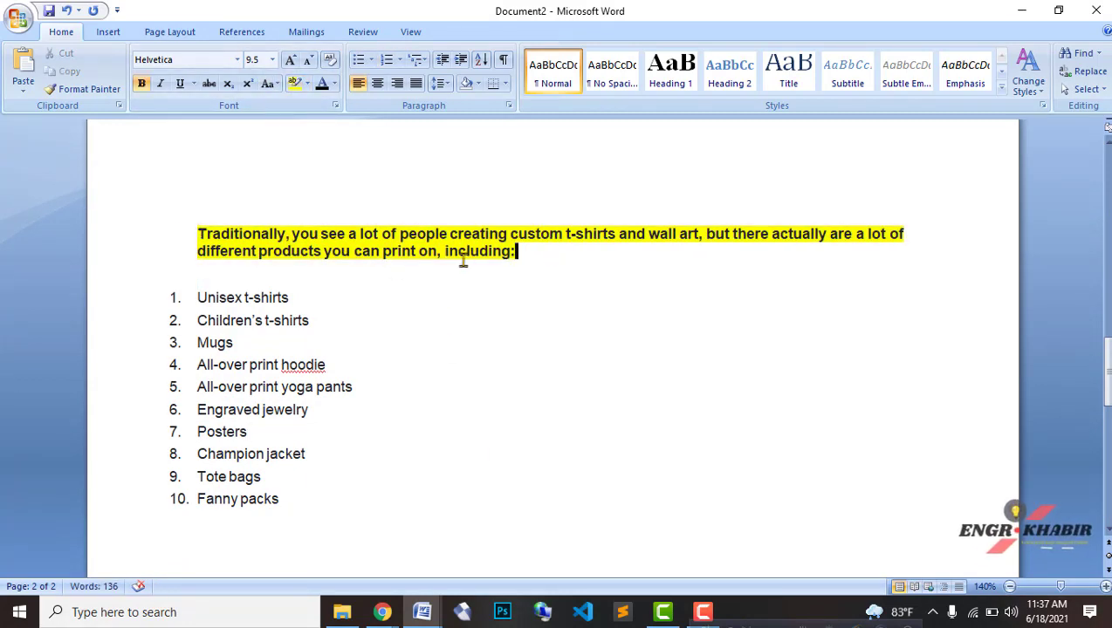
scroll(382, 385, "up", 3)
scroll(412, 434, "up", 2)
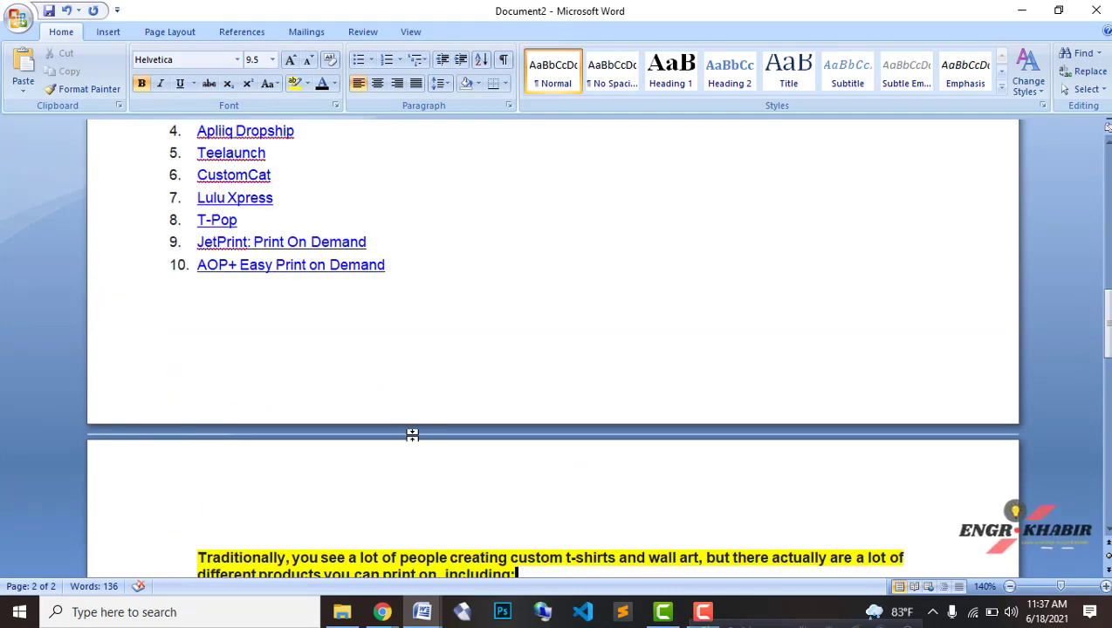
Switch to Chrome and review the Unisex Hoodie checkout page, from the contact information to the shipping address fields
mouse_move(382, 612)
left_click(301, 529)
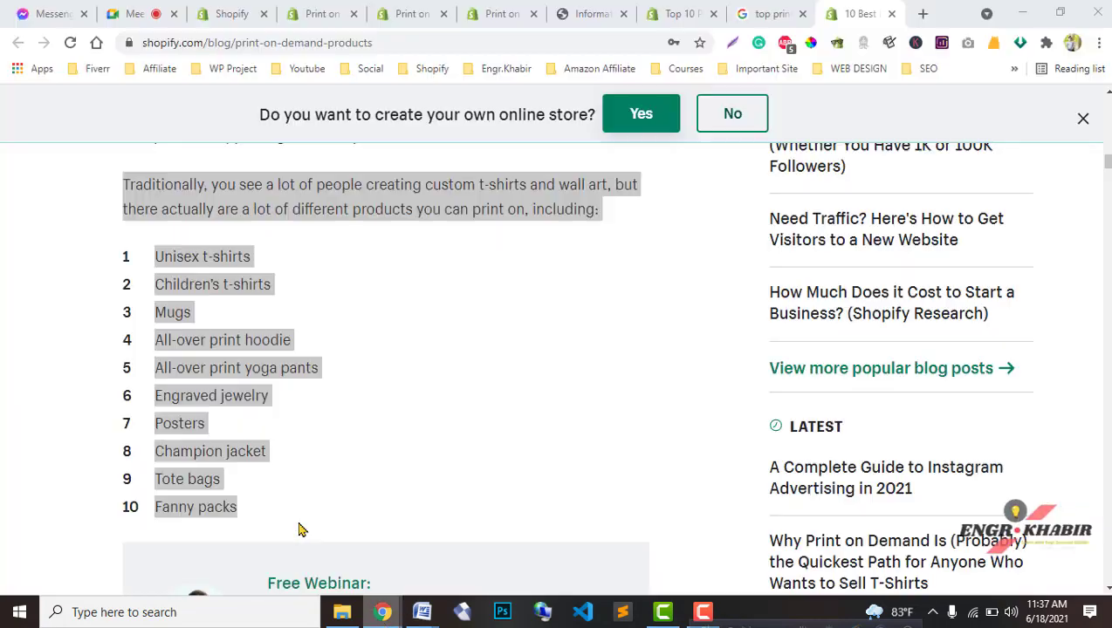
left_click(598, 14)
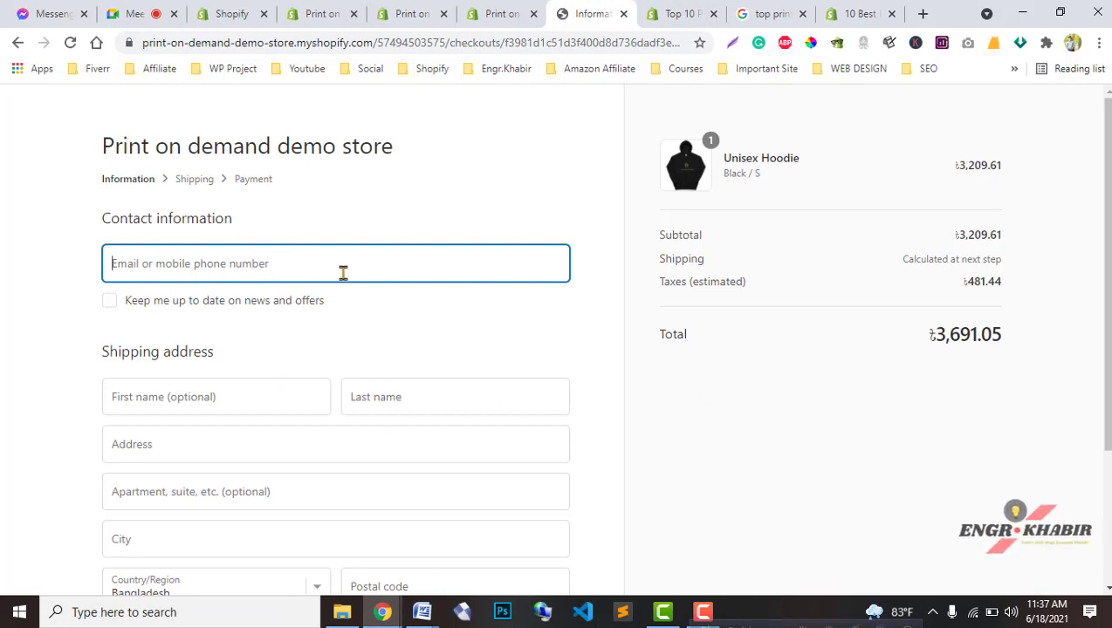
scroll(179, 429, "down", 2)
scroll(230, 427, "up", 2)
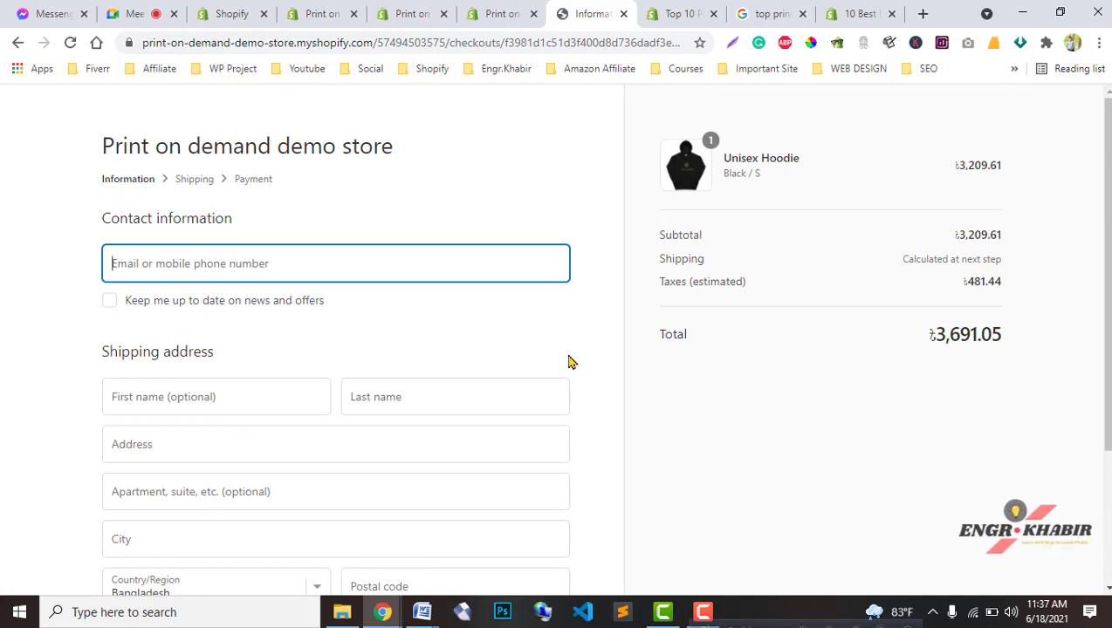
scroll(513, 371, "down", 2)
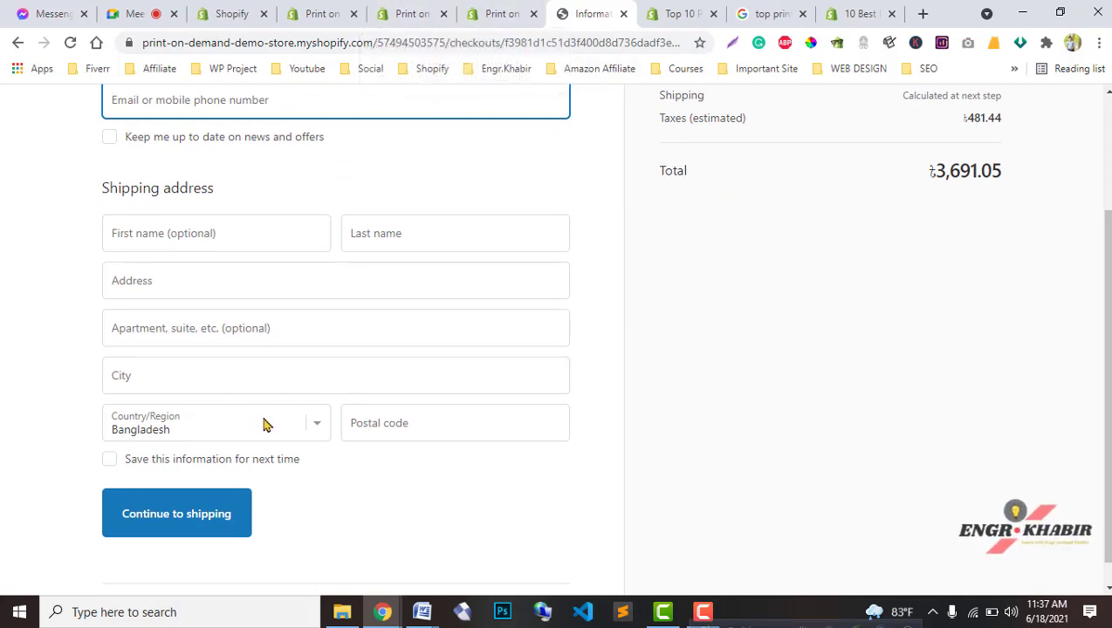
Look over the store's product list and the Printful Products page, comparing them with the hoodie checkout
left_click(301, 10)
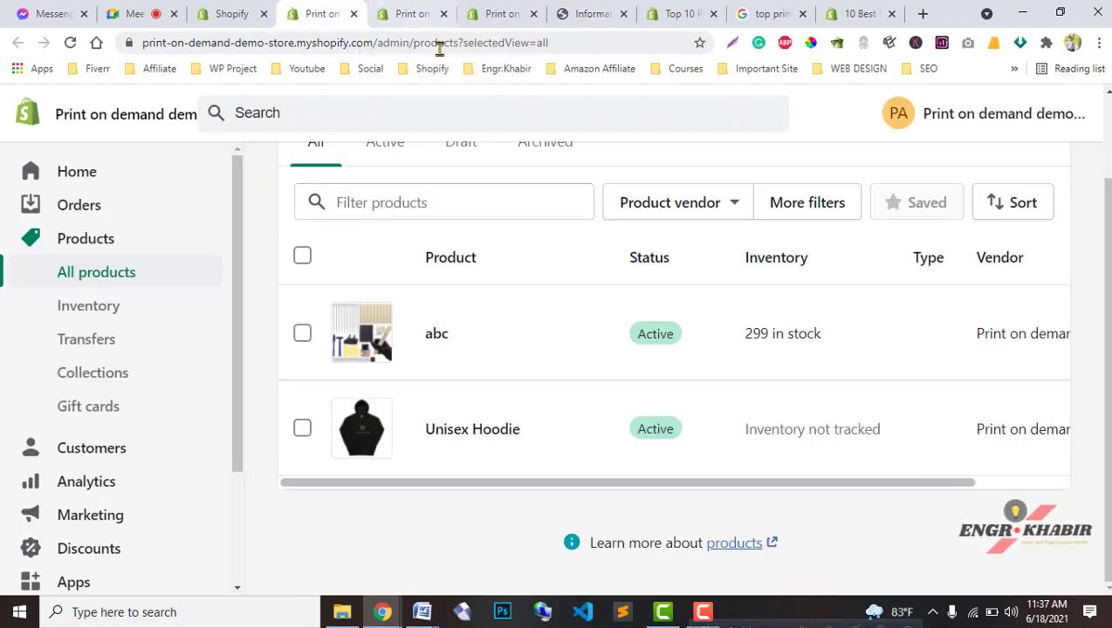
left_click(253, 10)
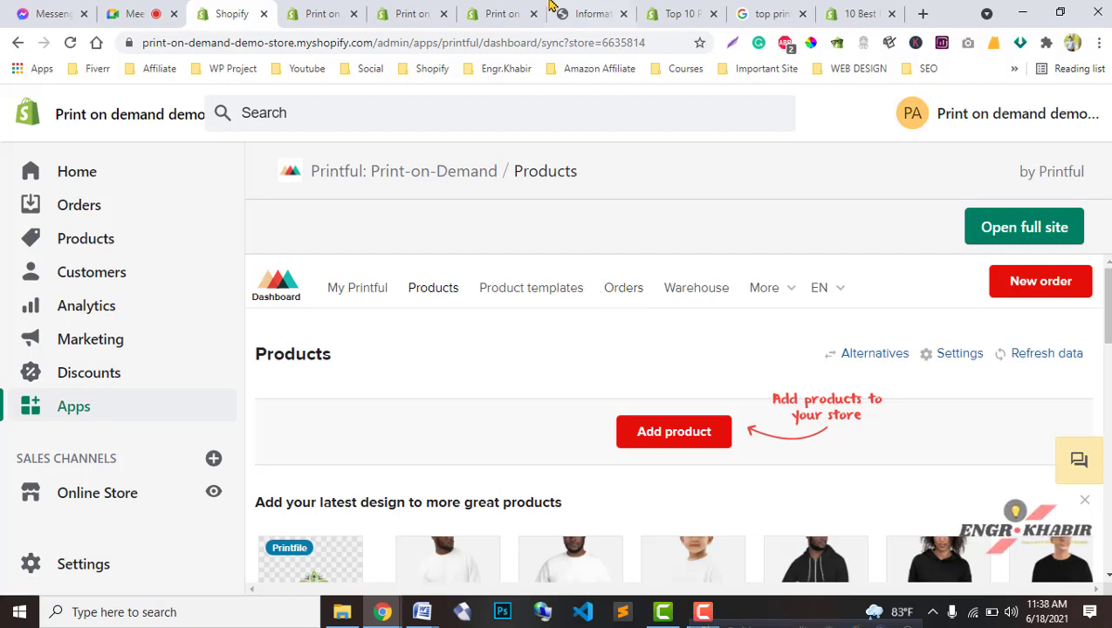
left_click(583, 12)
scroll(392, 380, "up", 2)
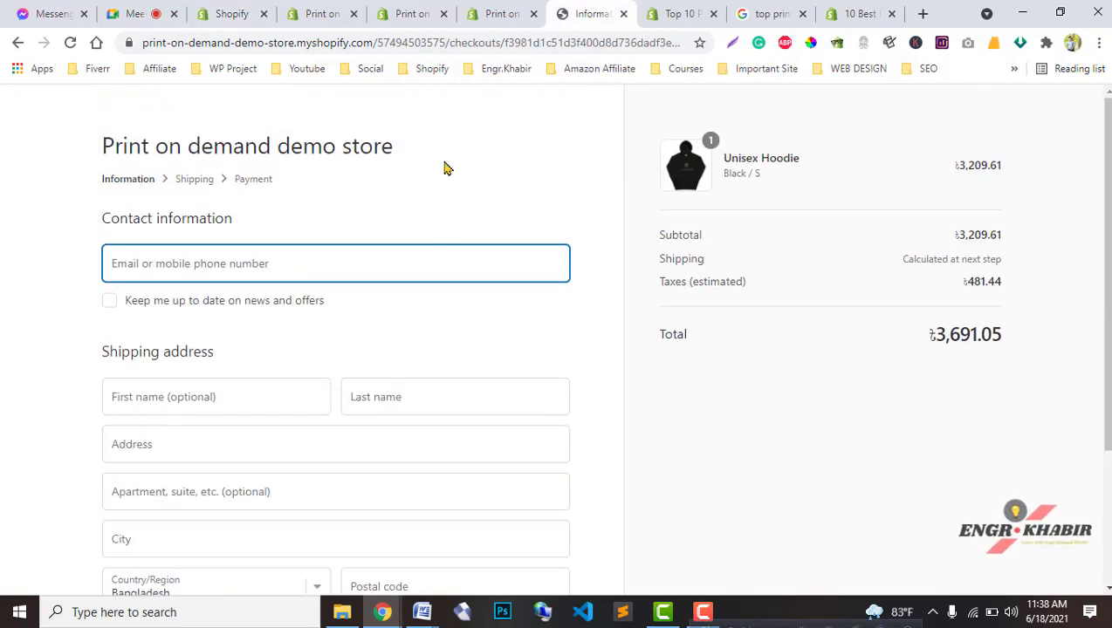
left_click(328, 10)
left_click(233, 10)
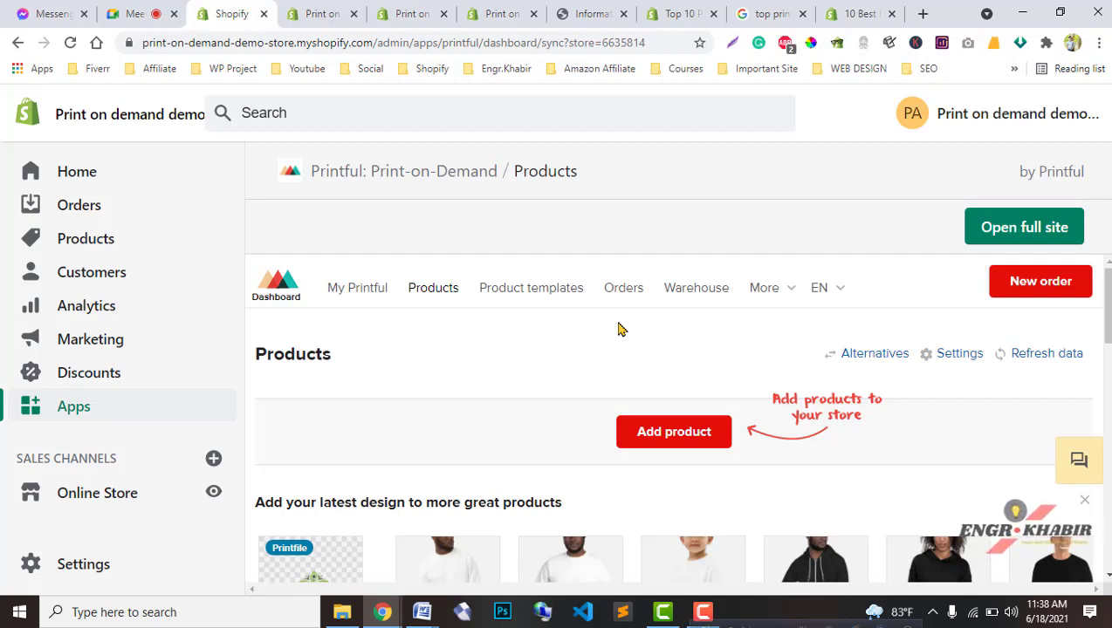
scroll(498, 396, "down", 2)
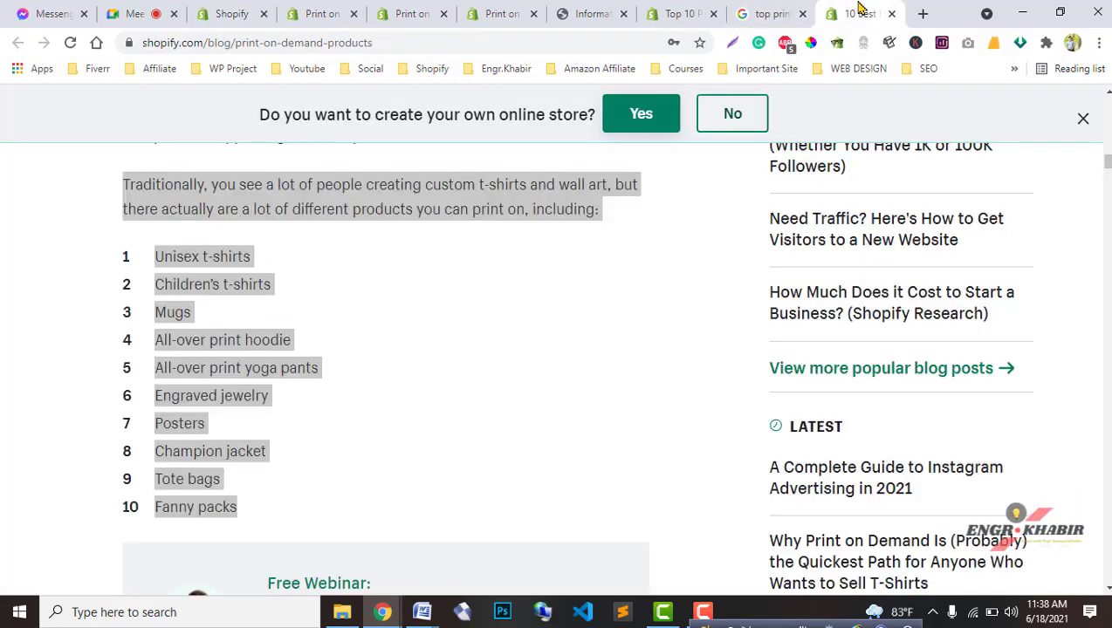
Deselect the product list in the print-on-demand products article and review the article's introduction
left_click(857, 13)
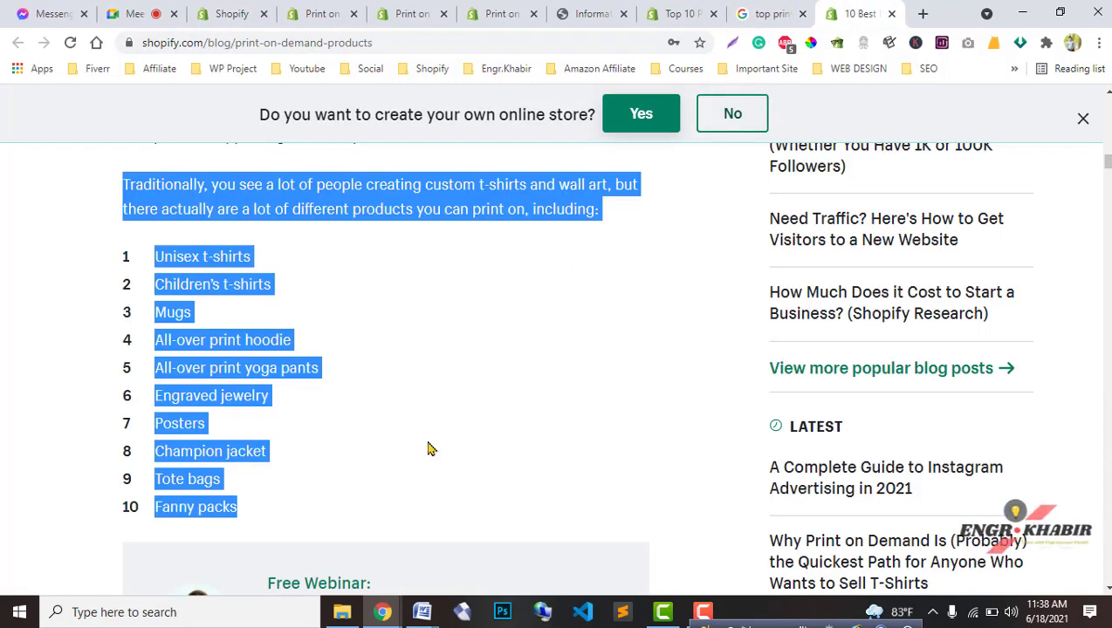
left_click(413, 480)
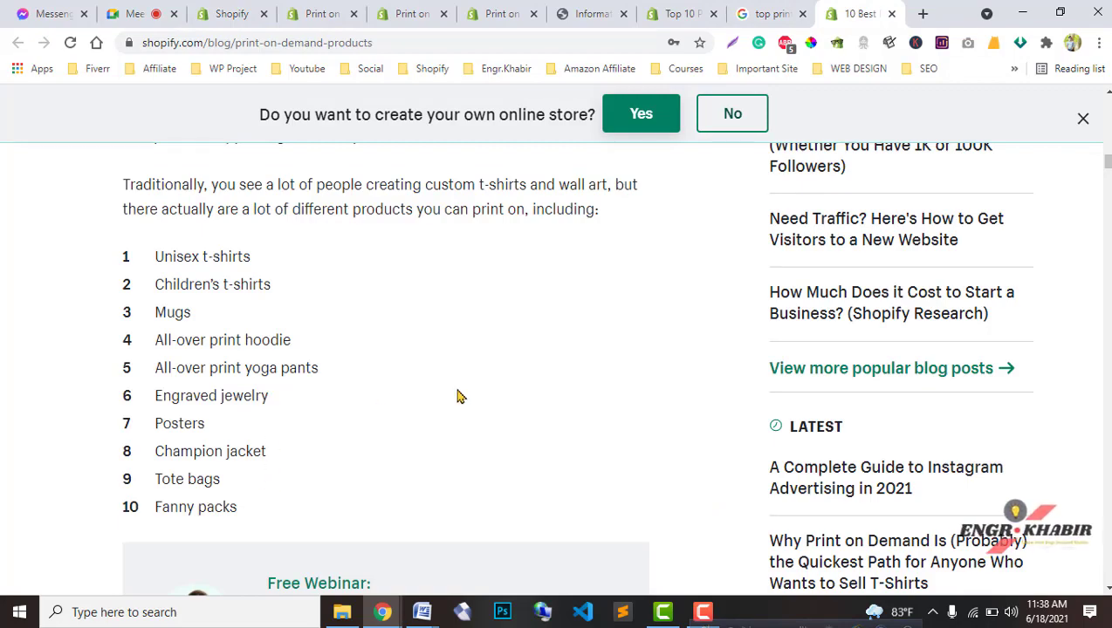
scroll(306, 455, "up", 12)
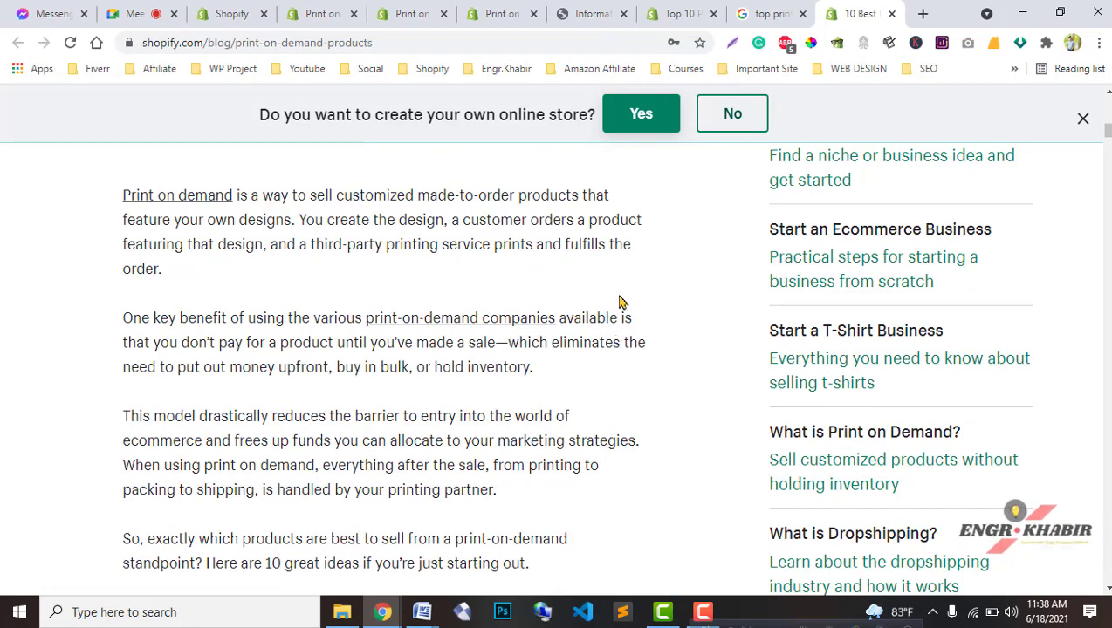
Skim the print-on-demand companies article through the SPOD, Printify and Apliiq sections
left_click(672, 12)
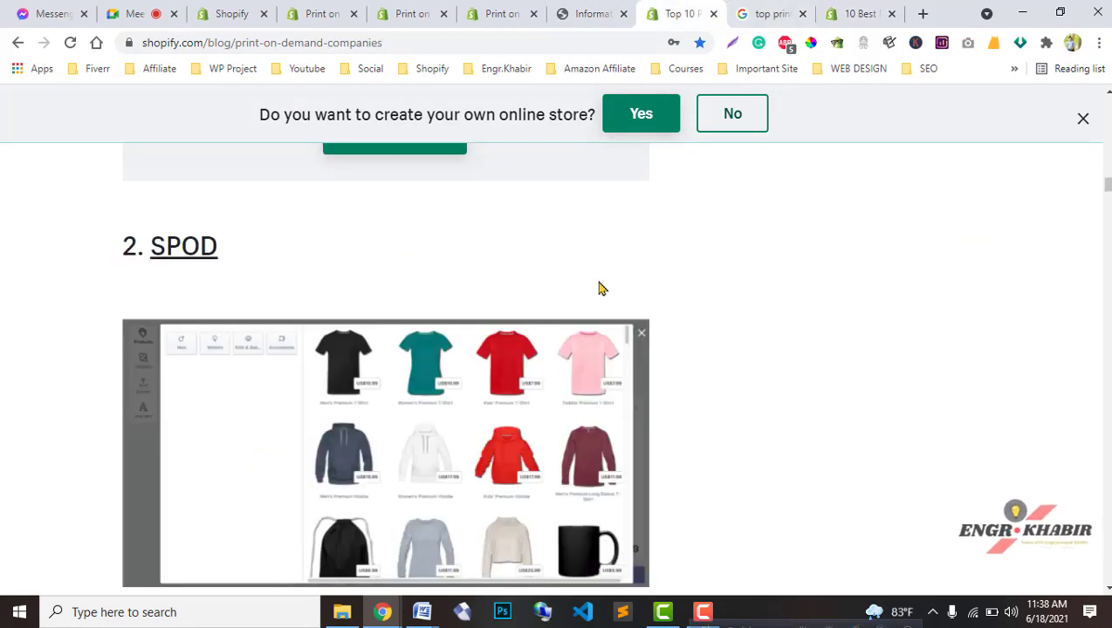
scroll(656, 480, "down", 5)
scroll(659, 485, "down", 14)
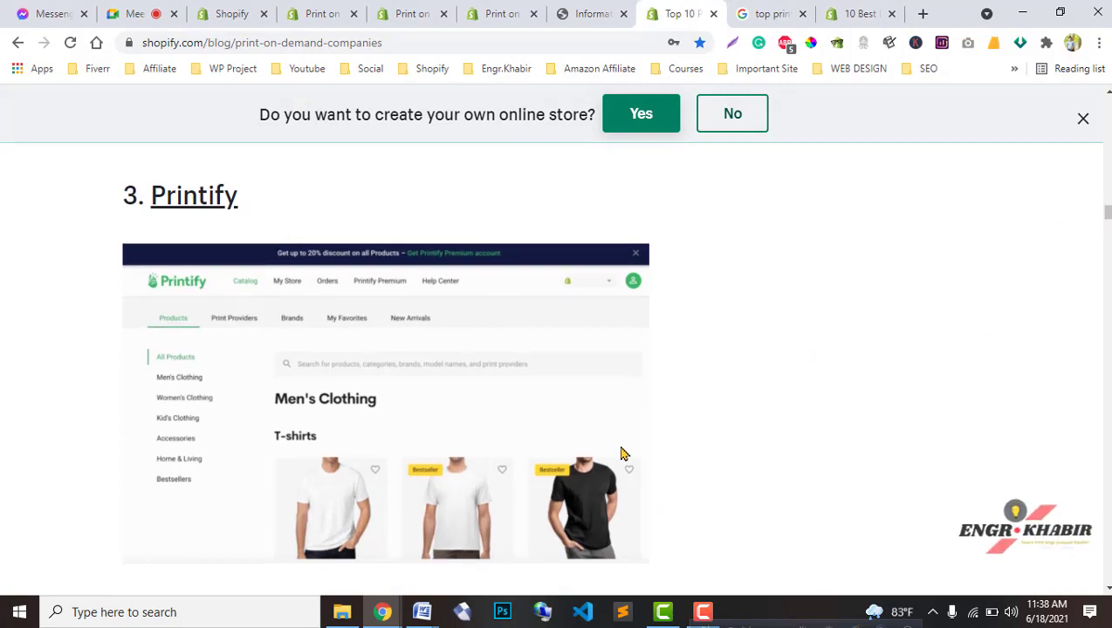
scroll(620, 454, "down", 20)
scroll(486, 465, "down", 1)
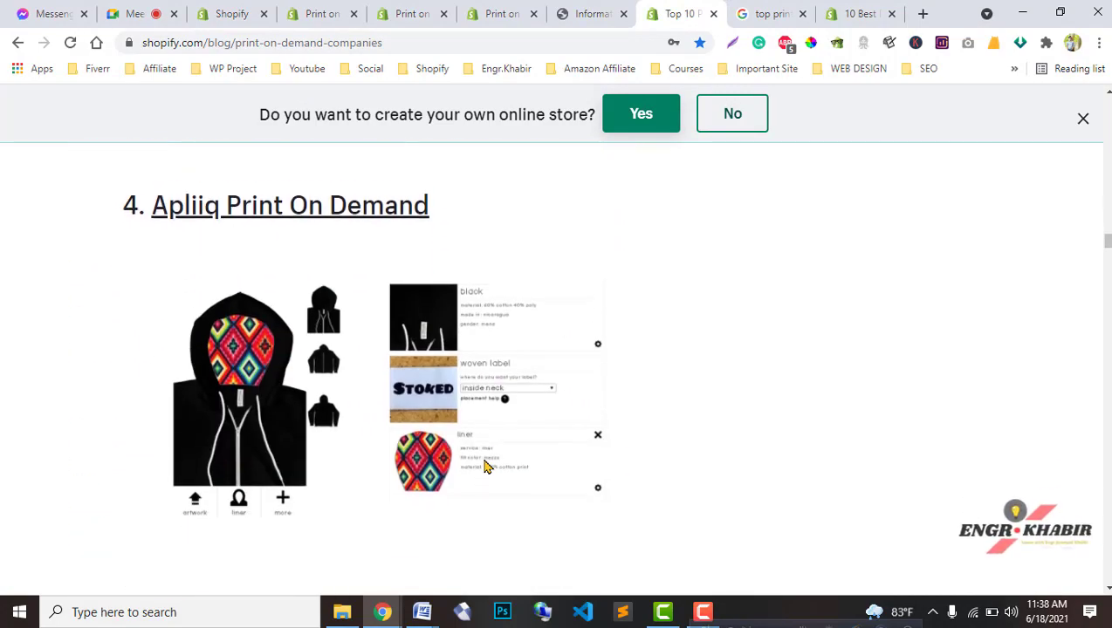
scroll(487, 471, "down", 4)
scroll(475, 506, "down", 15)
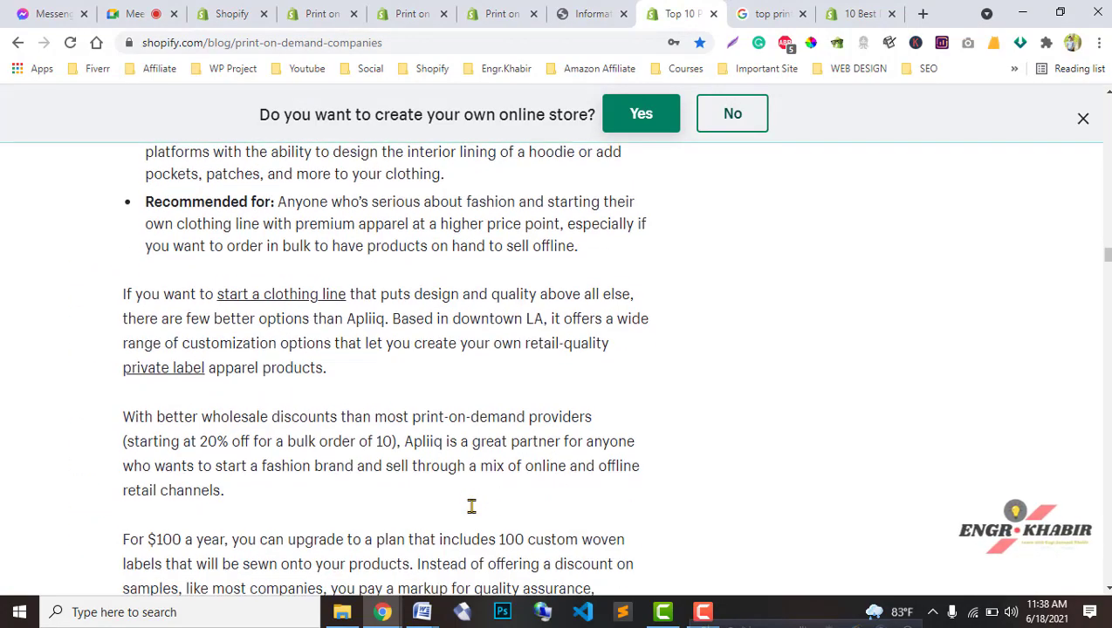
Revisit the checkout and Themes pages, and examine the options, pricing and inventory settings of the Unisex Hoodie's Black / S variant
left_click(590, 10)
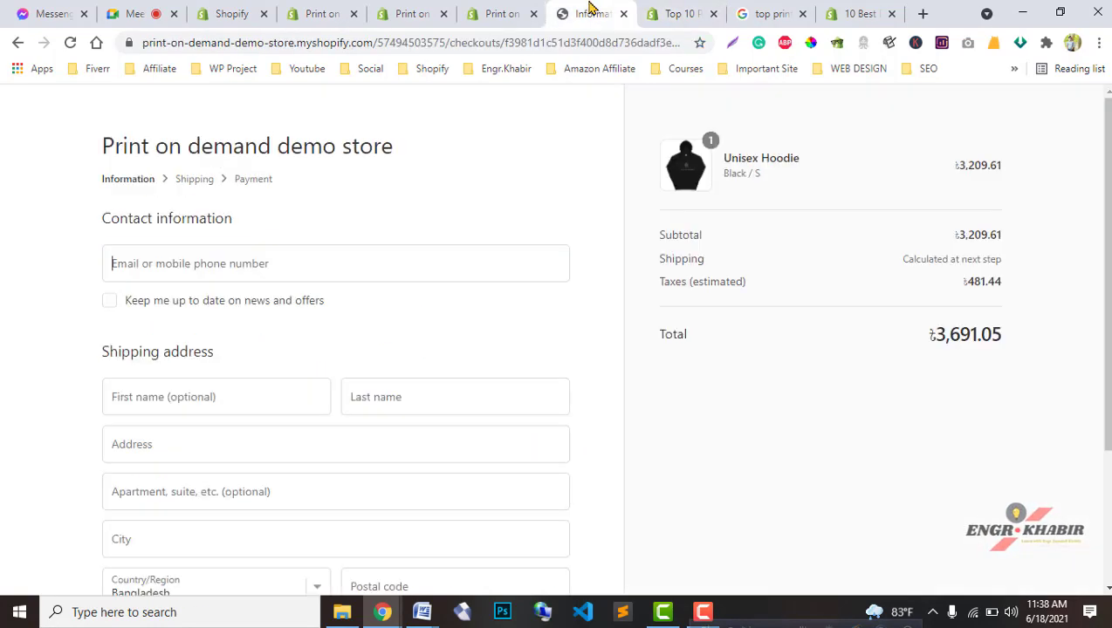
left_click(493, 12)
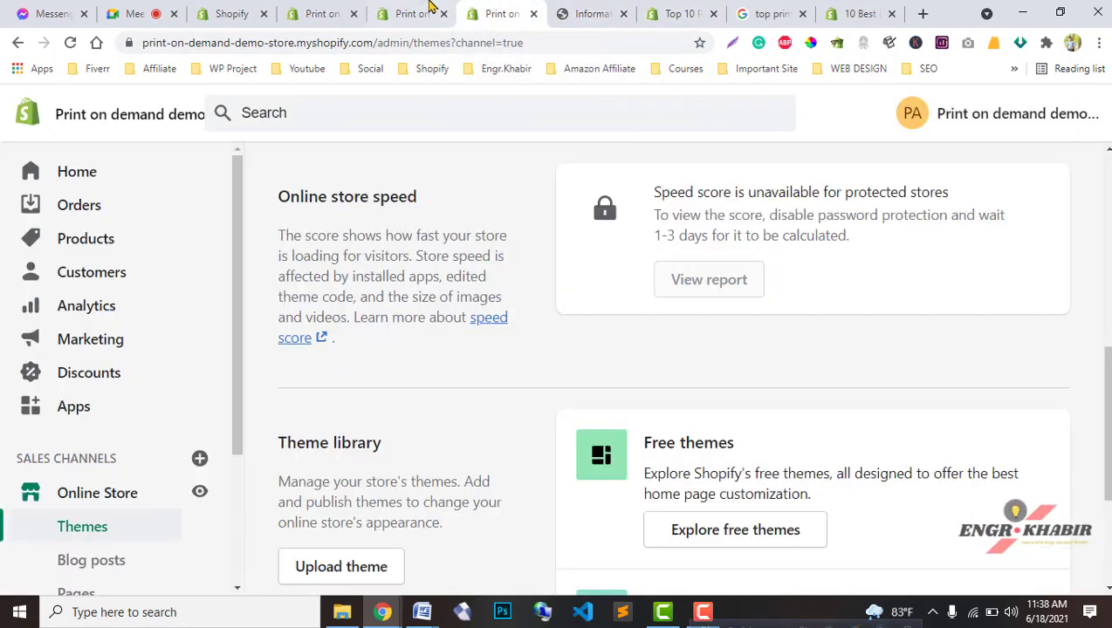
left_click(395, 12)
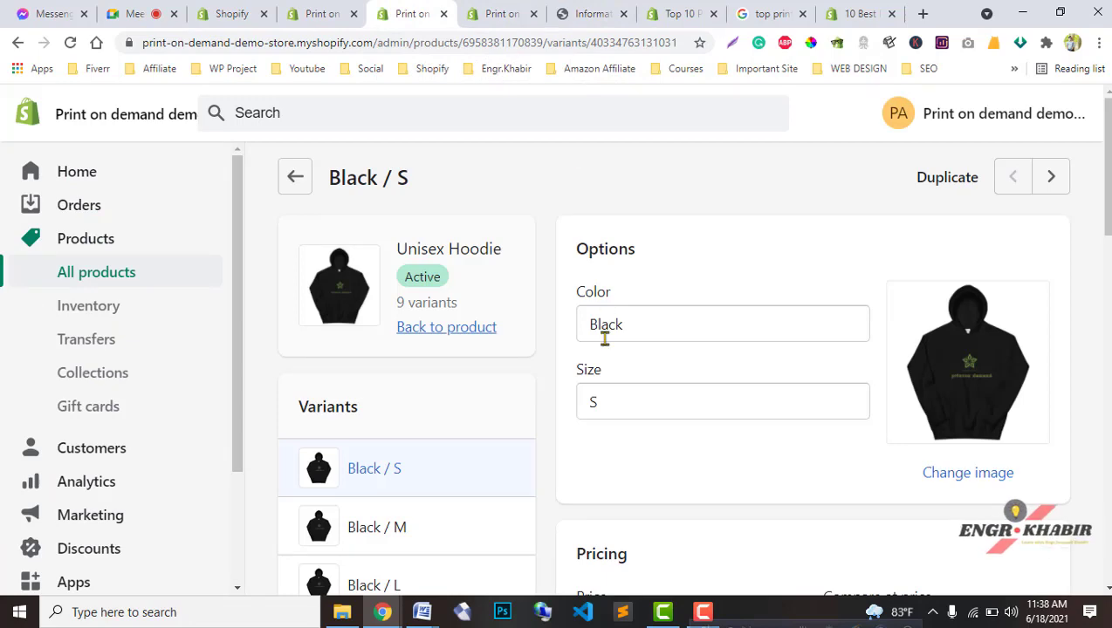
scroll(604, 339, "down", 6)
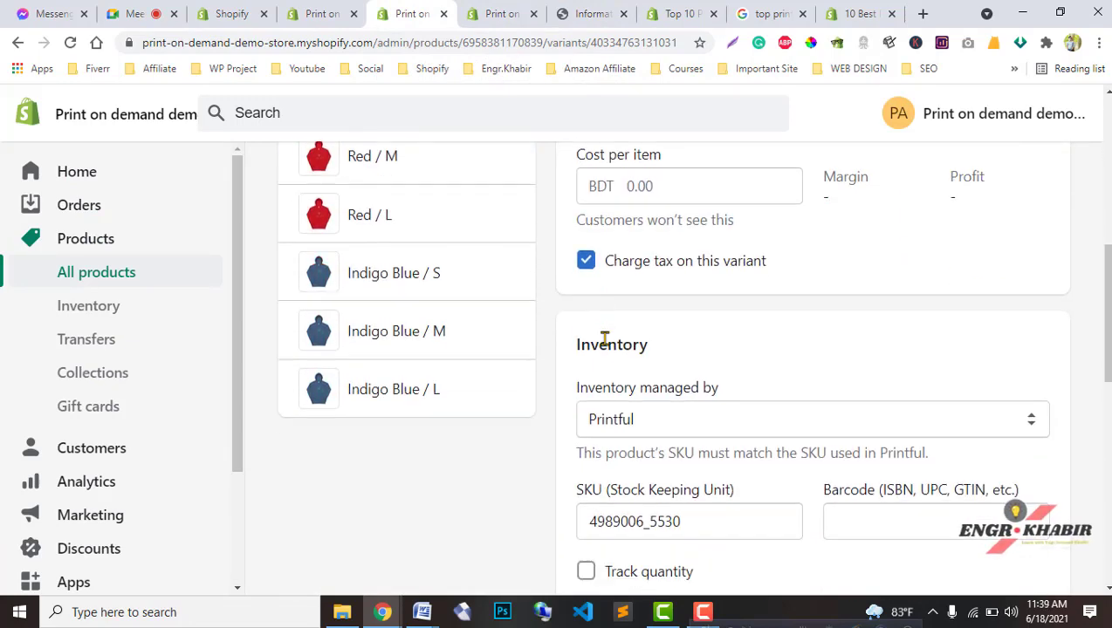
scroll(604, 338, "up", 3)
scroll(604, 339, "down", 5)
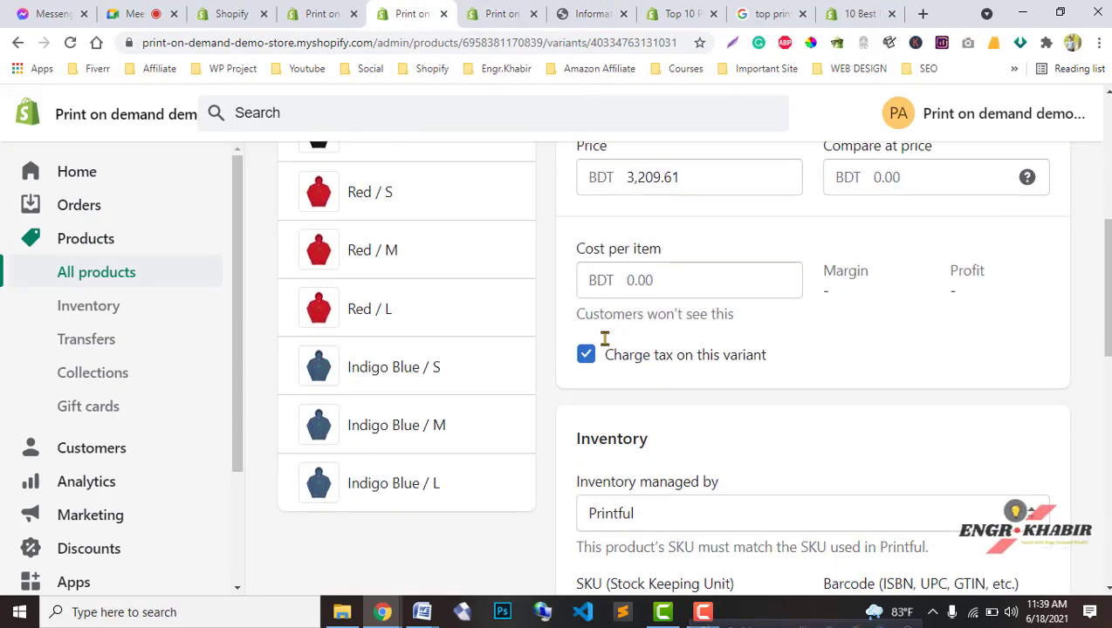